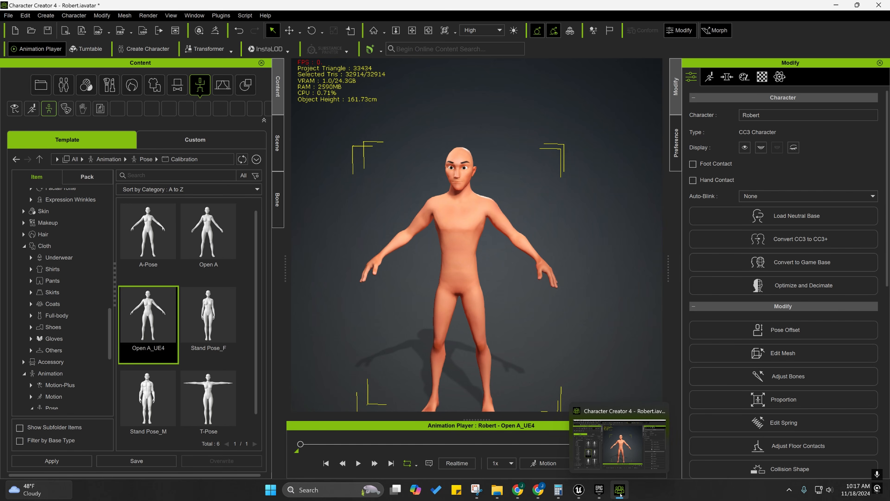
# Check the supported engine versions on Reallusion's Auto Setup for Unreal Engine download page and return to the SKM_UEFN_Mannequin editor in Unreal.
pyautogui.click(620, 491)
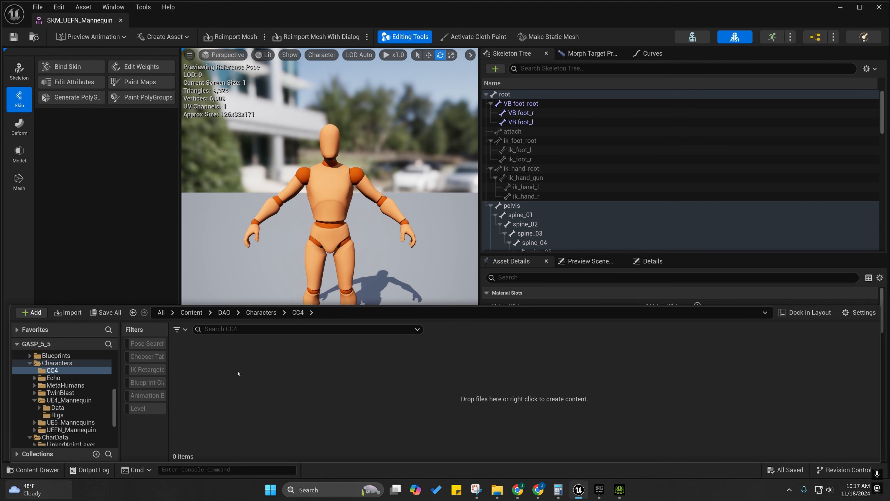
pyautogui.click(518, 495)
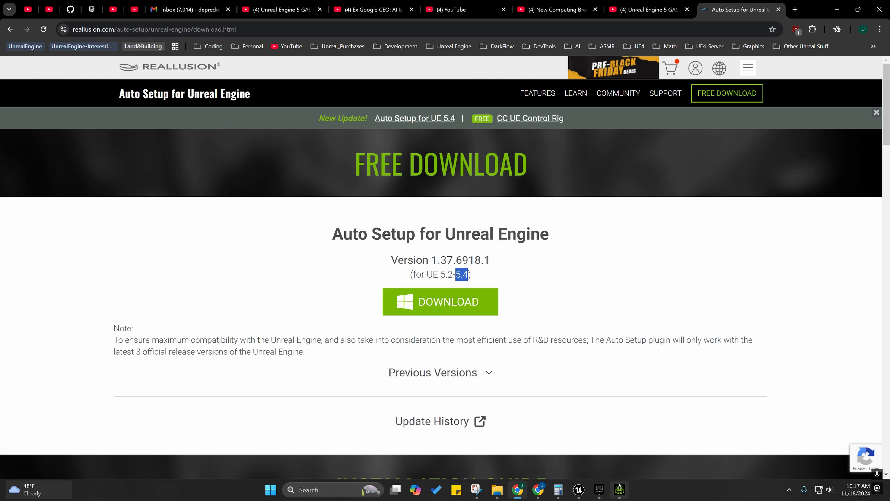
pyautogui.moveTo(578, 488)
pyautogui.click(618, 440)
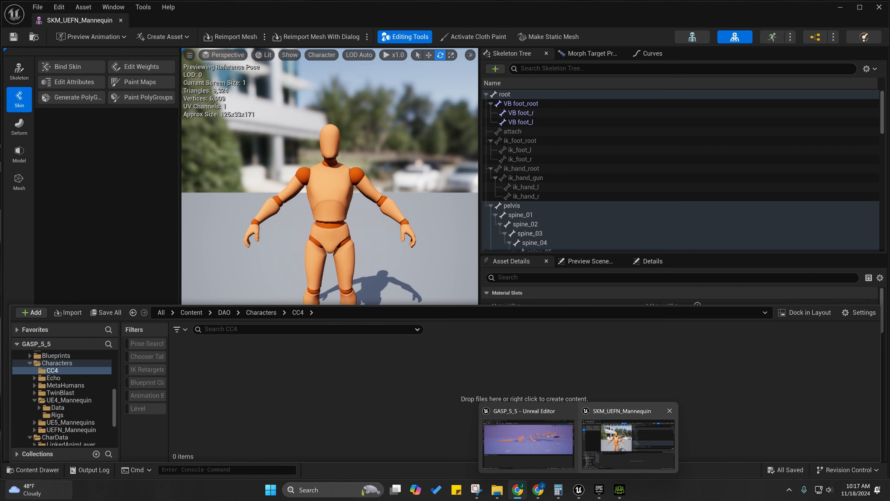
# Try importing Steve.Fbx from the CC4_Char folder into the CC4 content folder with Use T0As Ref Pose enabled.
pyautogui.rightClick(258, 375)
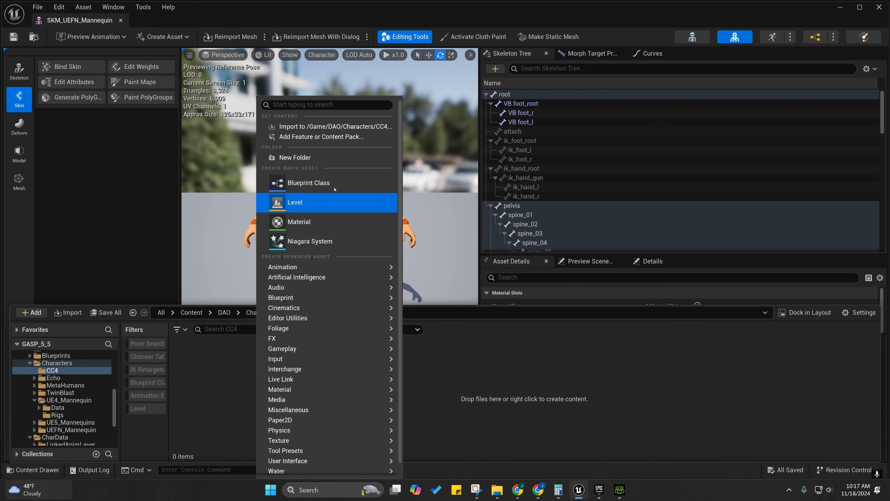
pyautogui.click(325, 128)
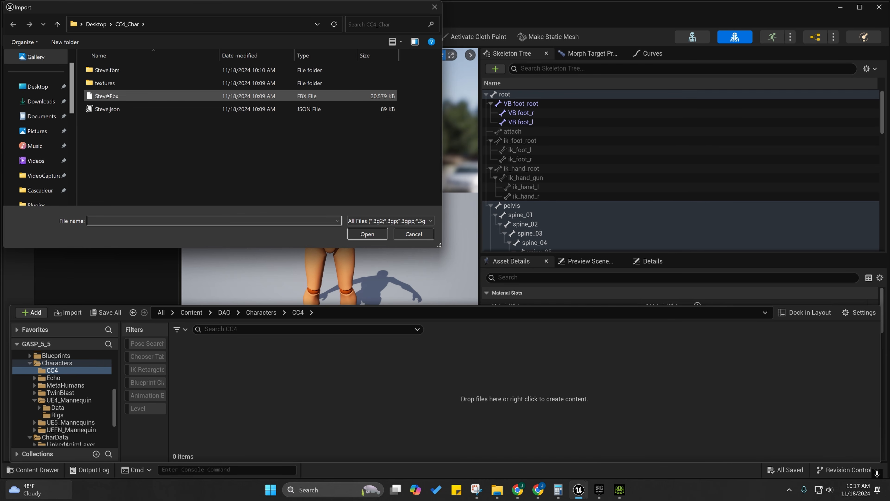
pyautogui.doubleClick(108, 96)
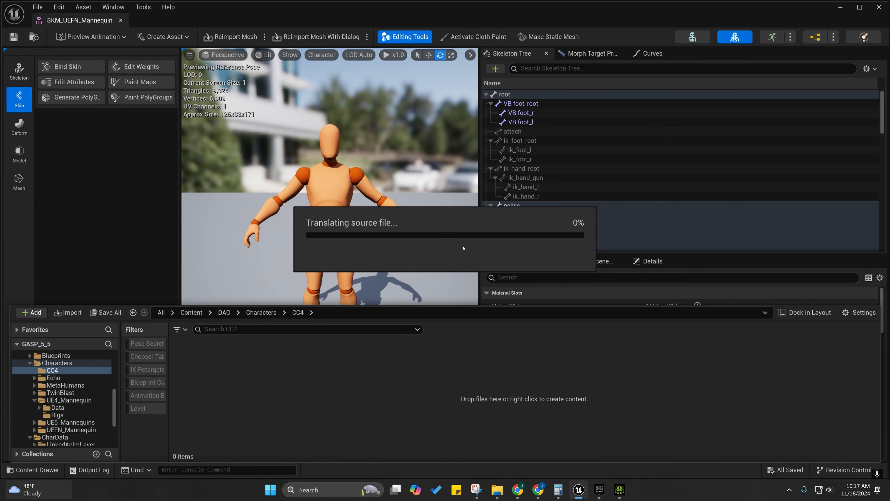
pyautogui.scroll(-2, 441, 234)
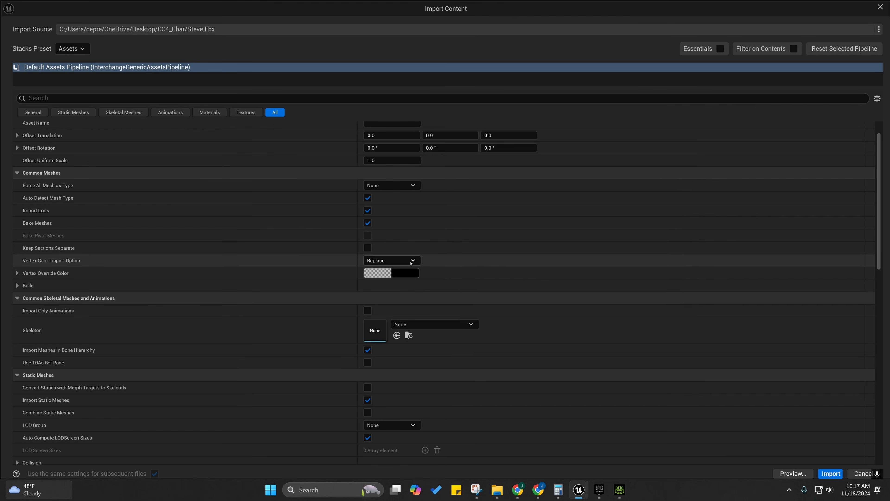
pyautogui.scroll(-3, 411, 262)
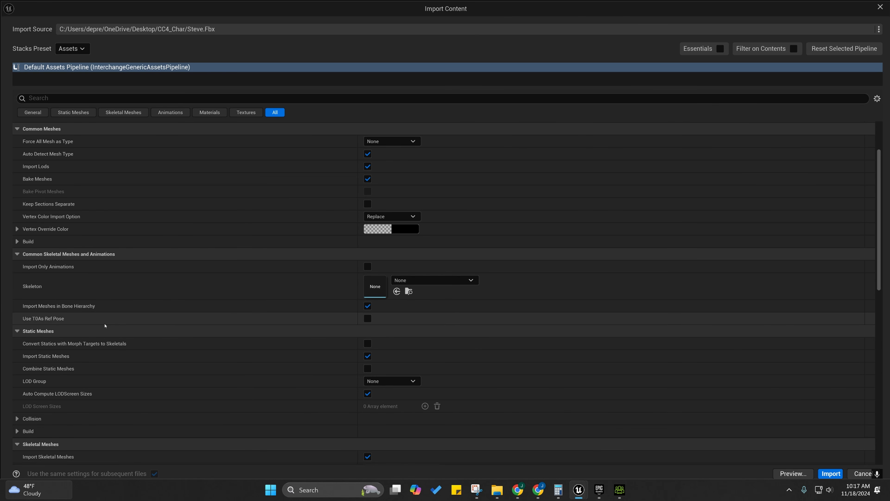
pyautogui.moveTo(35, 319)
pyautogui.scroll(-2, 804, 463)
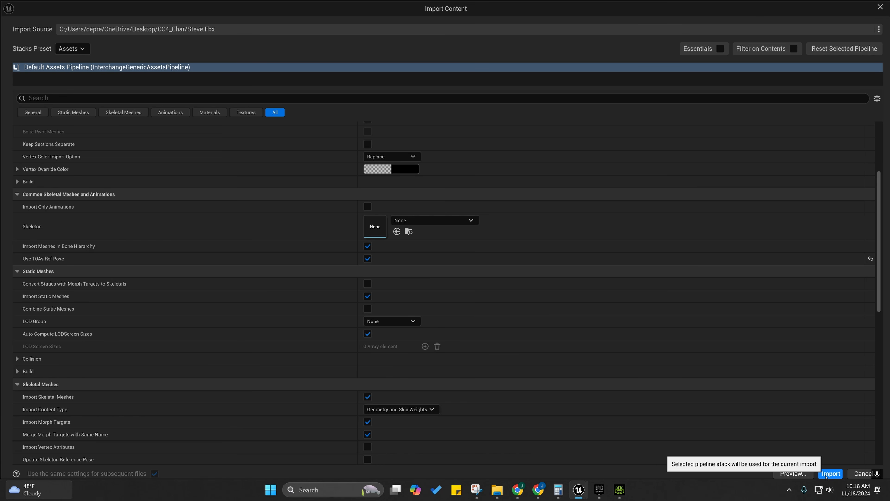
pyautogui.click(830, 473)
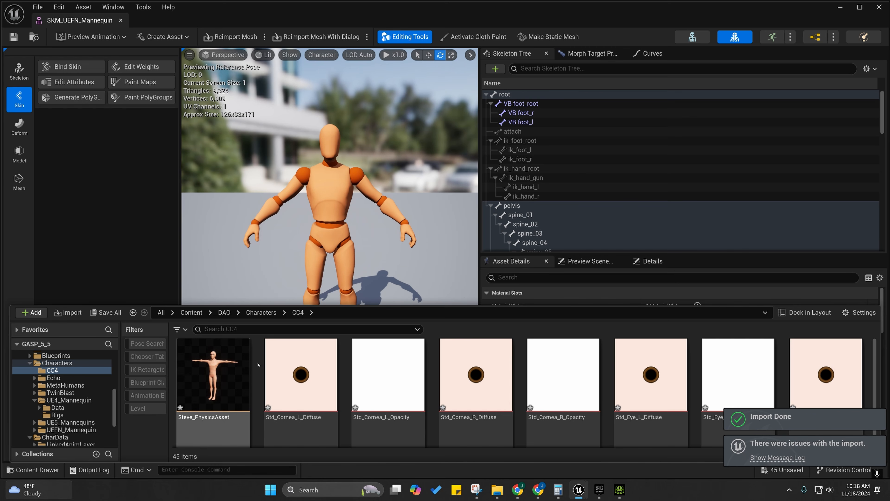
# Inspect the imported animation, mesh and material assets in the CC4 folder and force-delete all of them.
pyautogui.scroll(-3, 266, 365)
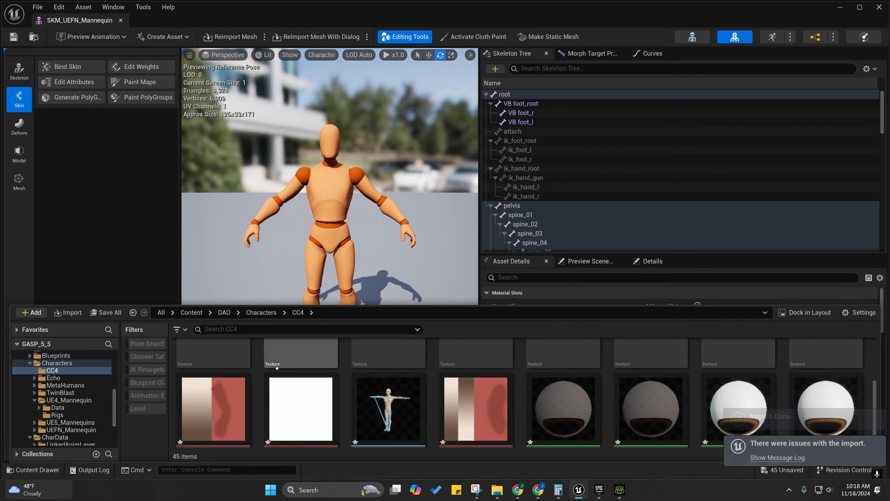
pyautogui.scroll(-5, 276, 367)
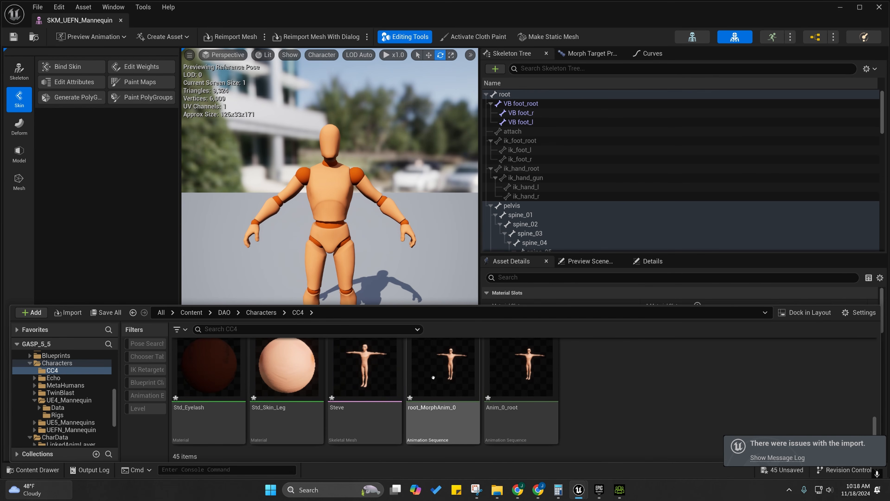
pyautogui.click(524, 380)
pyautogui.keyDown('ctrl'); pyautogui.scroll(2, 525, 380); pyautogui.keyUp('ctrl')
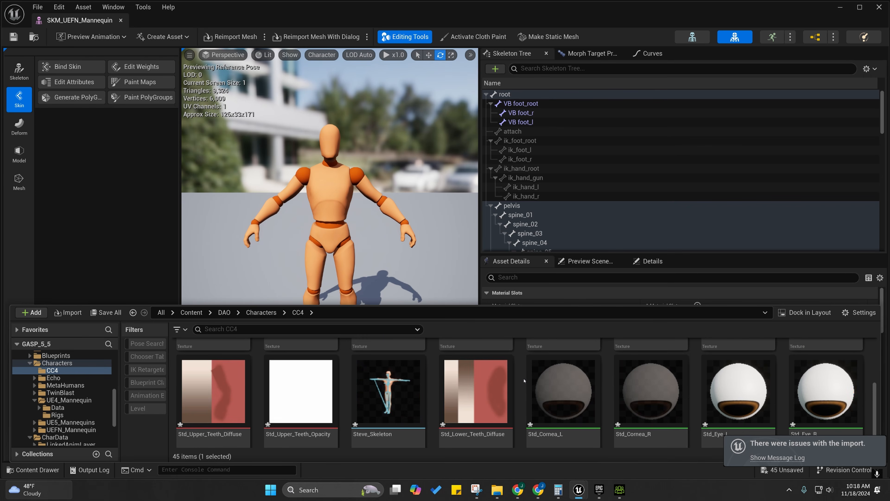
pyautogui.scroll(-5, 525, 380)
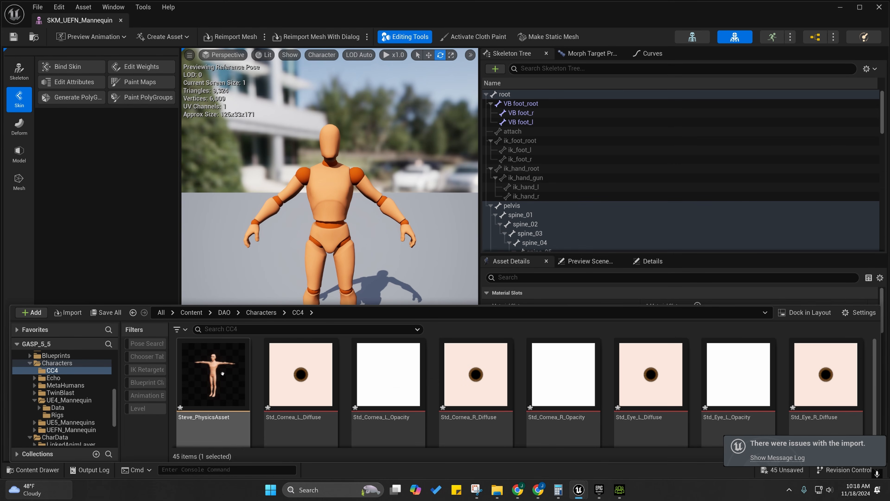
pyautogui.hotkey('ctrl', 'a')
pyautogui.press('Delete')
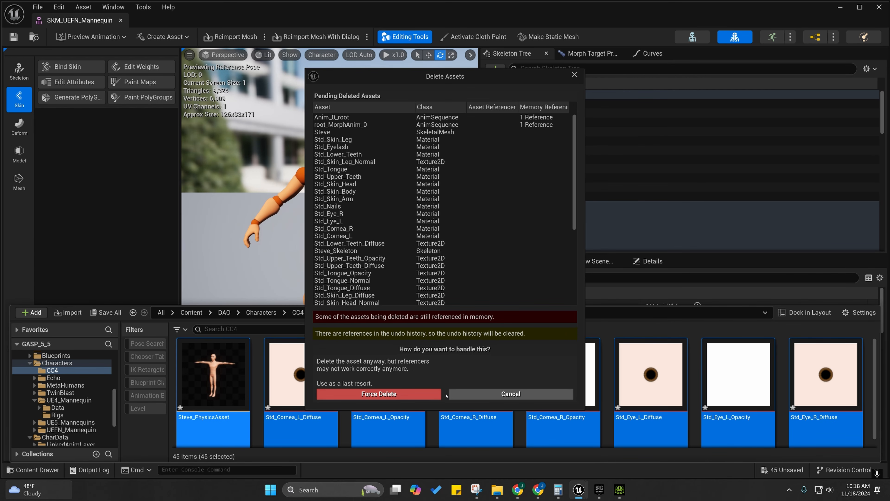
pyautogui.click(354, 394)
# Switch to Character Creator 4 and open the FBX export settings for the selected character.
pyautogui.click(614, 496)
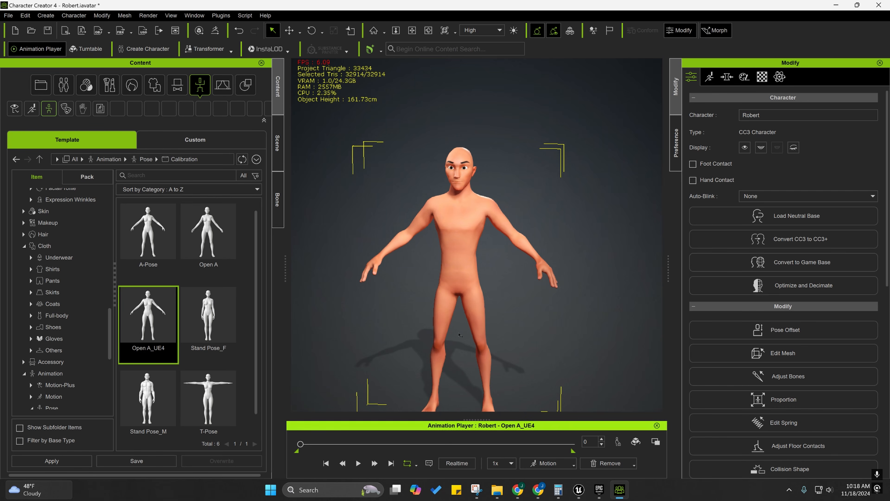
pyautogui.click(8, 16)
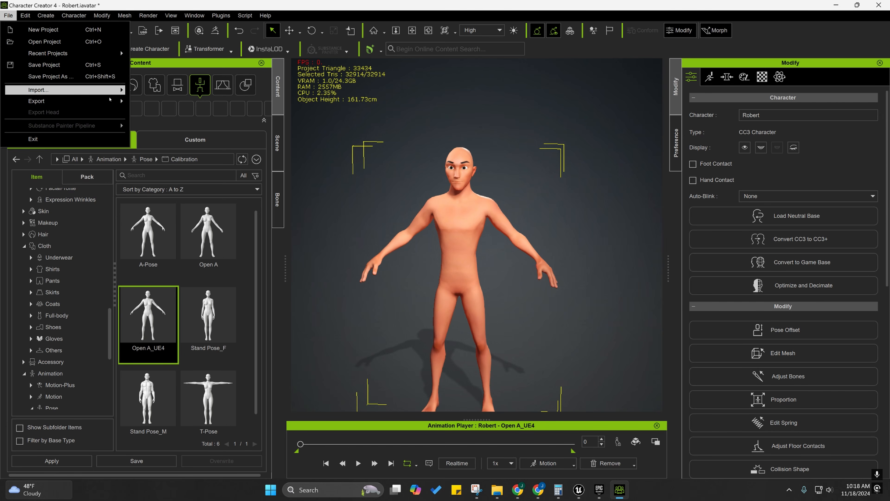
pyautogui.moveTo(36, 100)
pyautogui.moveTo(160, 148)
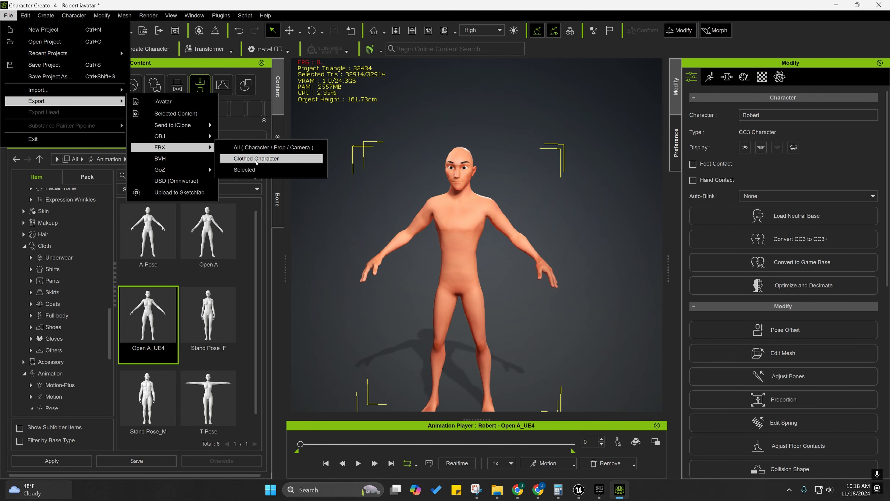
pyautogui.click(244, 169)
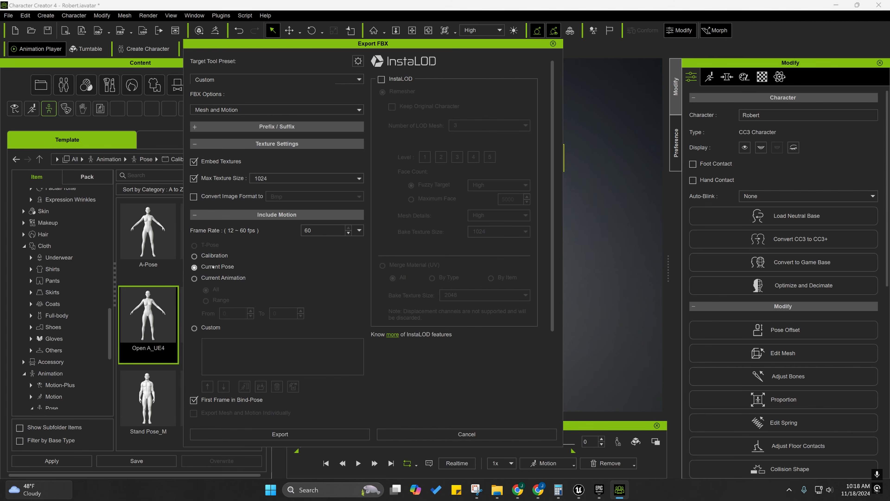
# Set the FBX export to the Unreal target preset and enable Embed Motion with the A-Pose for Unreal option.
pyautogui.click(357, 61)
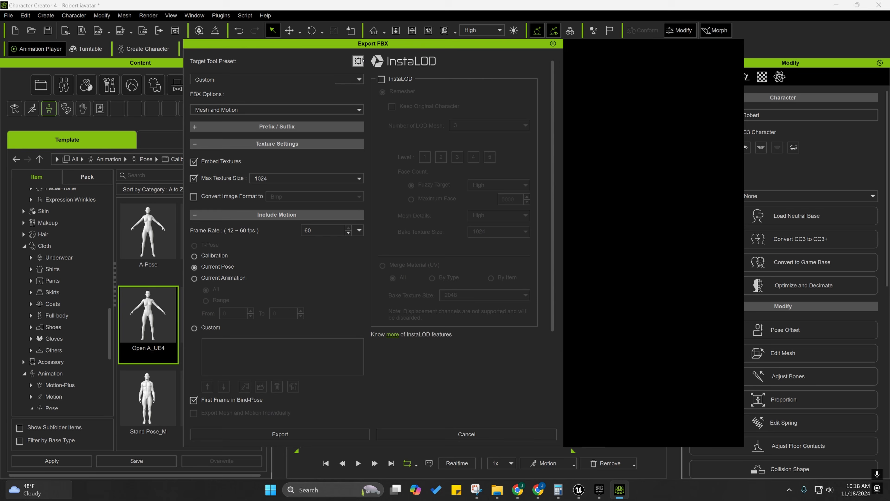
pyautogui.scroll(-6, 617, 285)
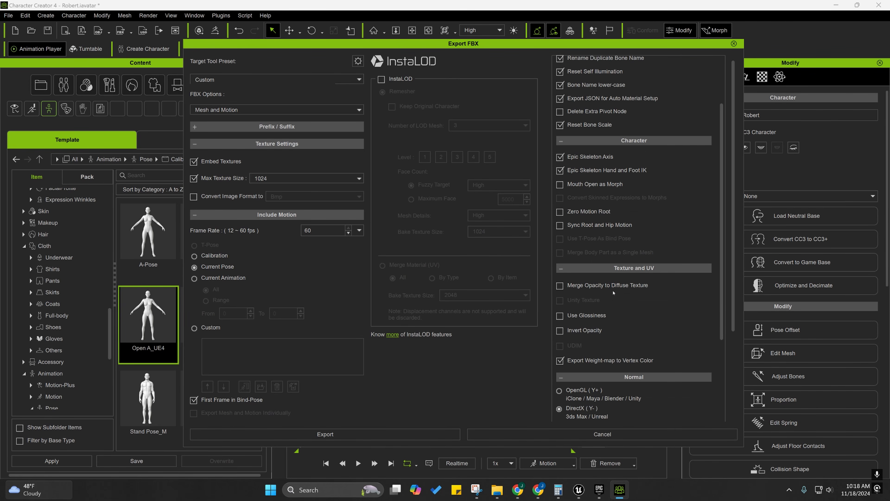
pyautogui.click(569, 324)
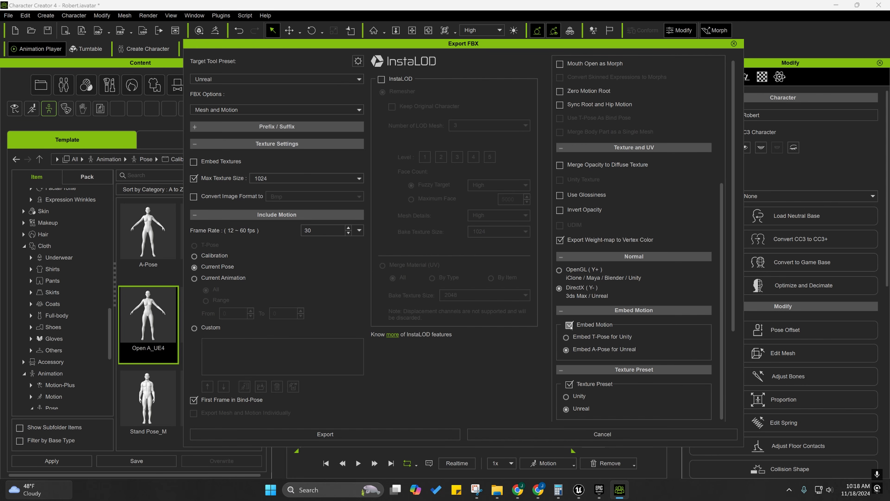
pyautogui.scroll(-3, 600, 326)
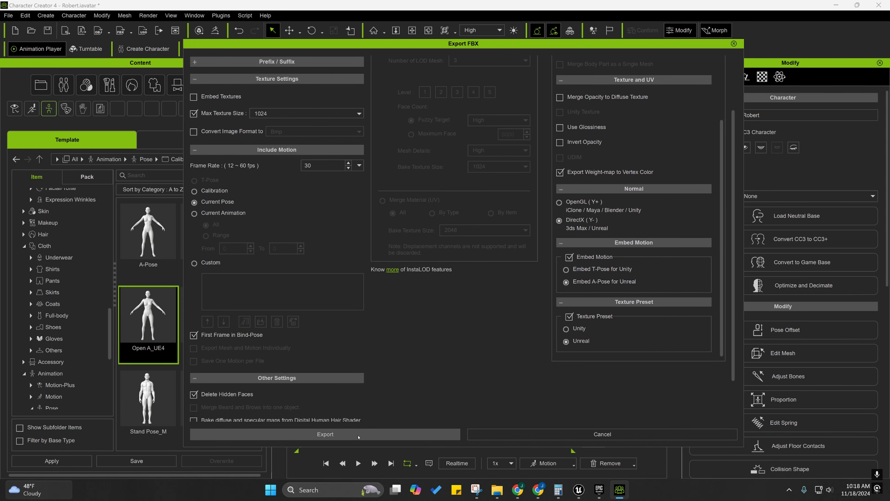
# Export the character to the CC4_Char folder, overwriting the existing Steve.Fbx file.
pyautogui.click(358, 435)
pyautogui.click(377, 286)
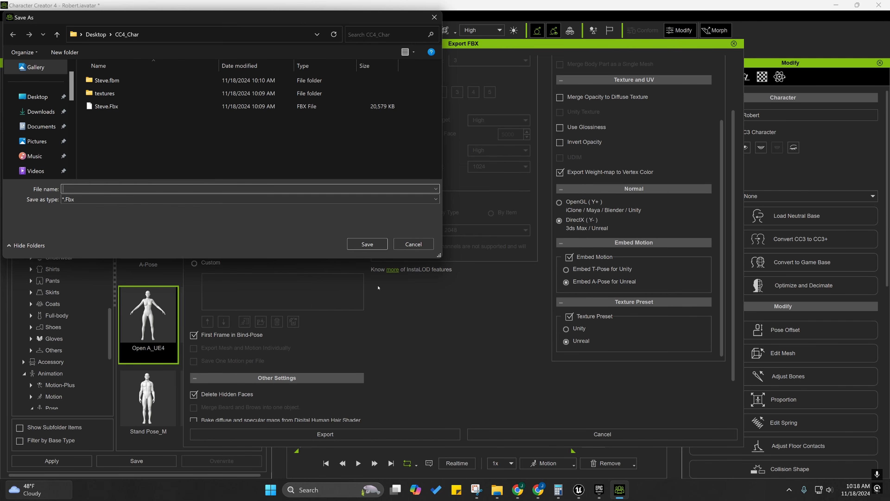
pyautogui.doubleClick(158, 106)
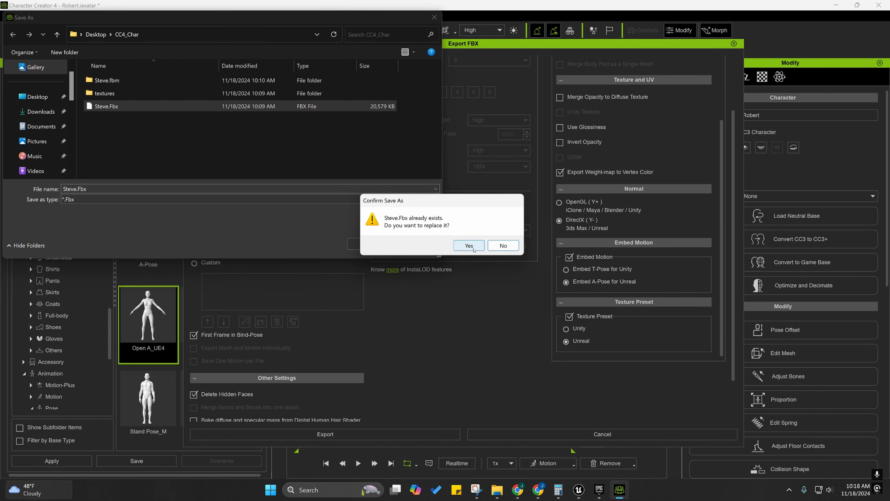
pyautogui.click(472, 249)
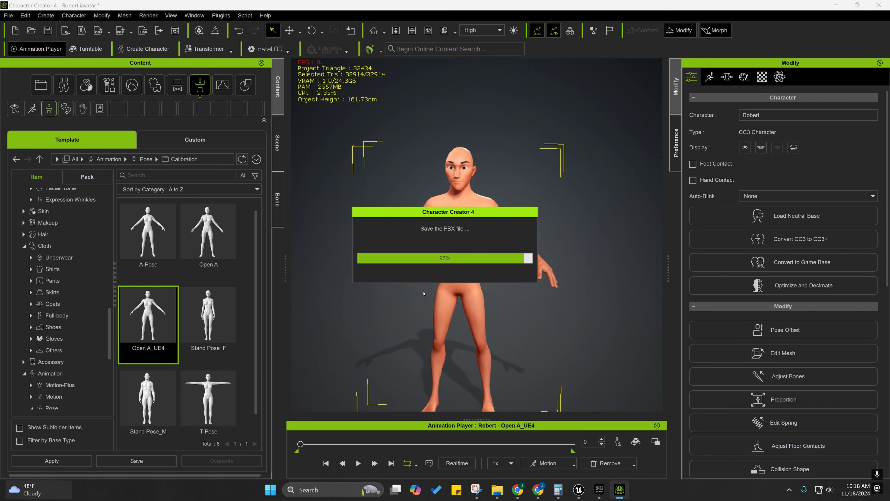
# Switch to the SKM_UEFN_Mannequin editor in Unreal and import the re-exported Steve.Fbx into CC4 with Use T0As Ref Pose enabled.
pyautogui.moveTo(580, 479)
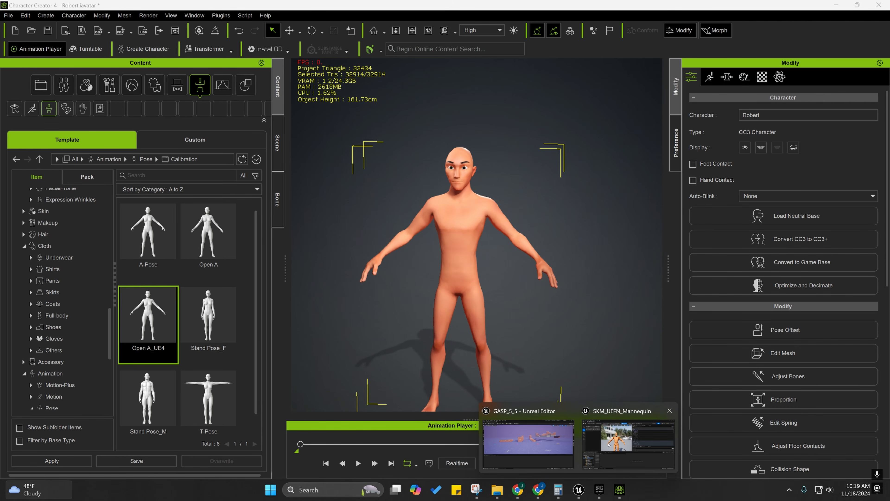
pyautogui.click(627, 443)
pyautogui.rightClick(271, 370)
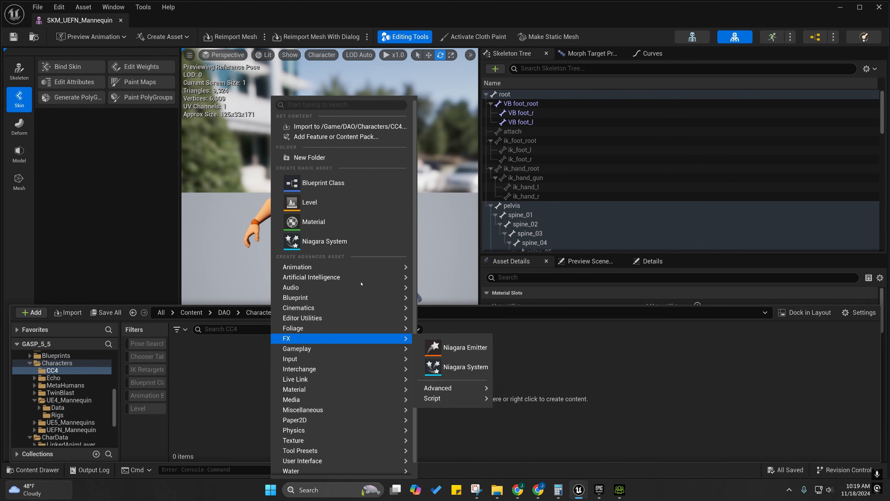
pyautogui.click(348, 126)
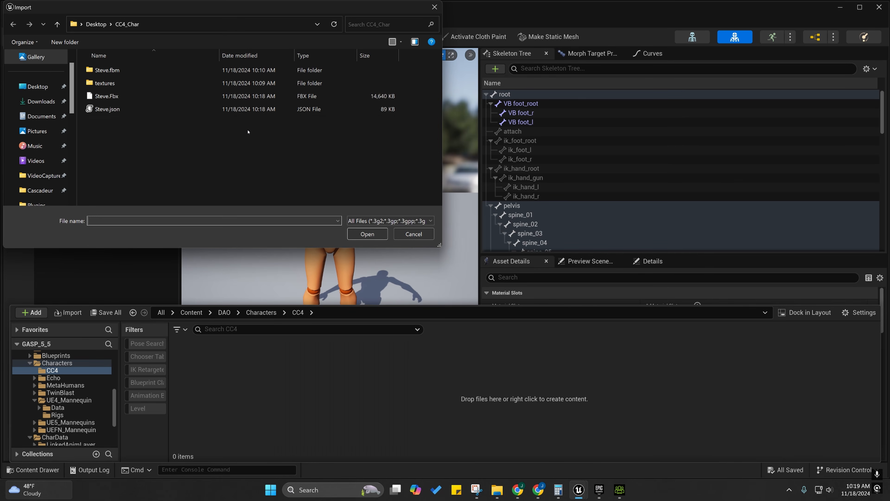
pyautogui.doubleClick(112, 91)
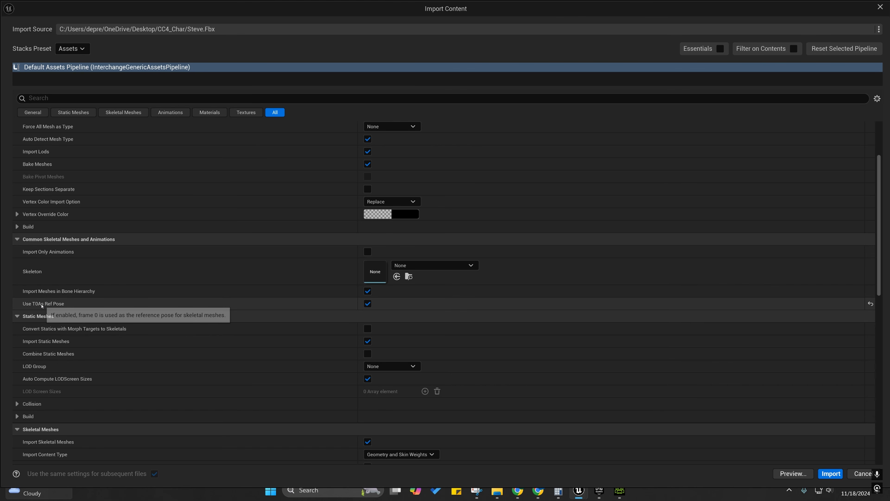
pyautogui.click(830, 473)
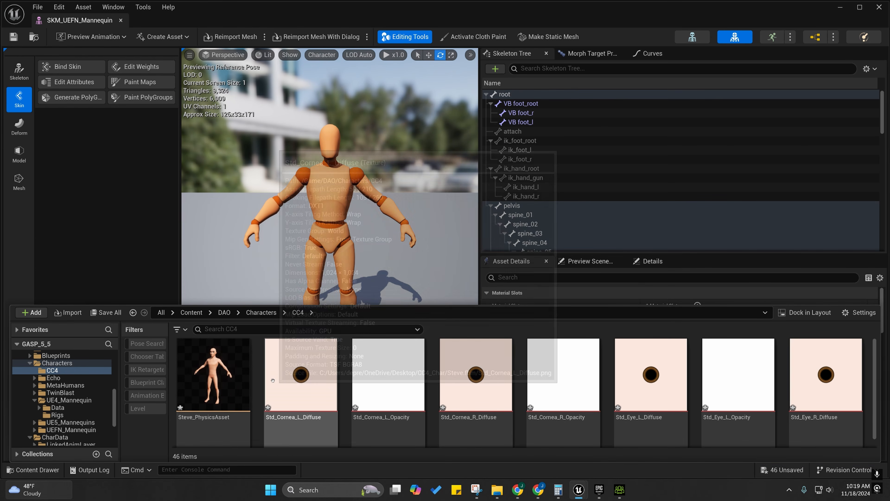
# Create a subfolder named Mats inside the CC4 content folder and return to CC4.
pyautogui.rightClick(255, 378)
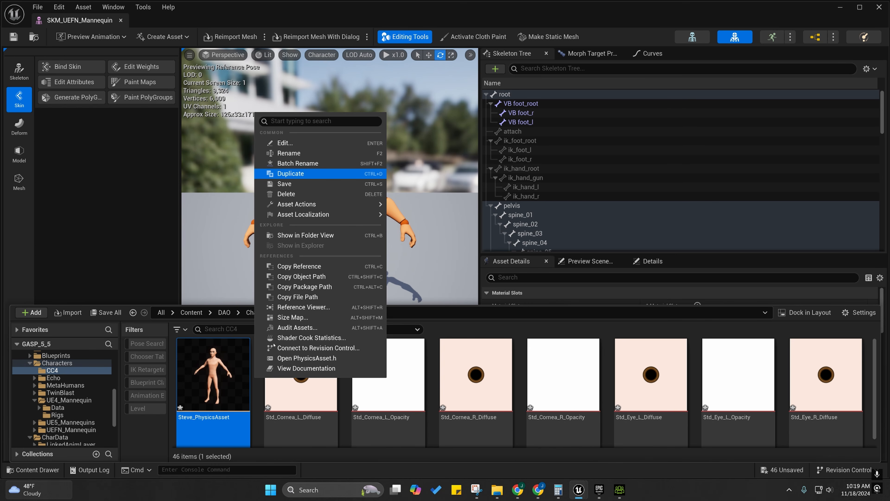
pyautogui.click(172, 413)
pyautogui.rightClick(53, 370)
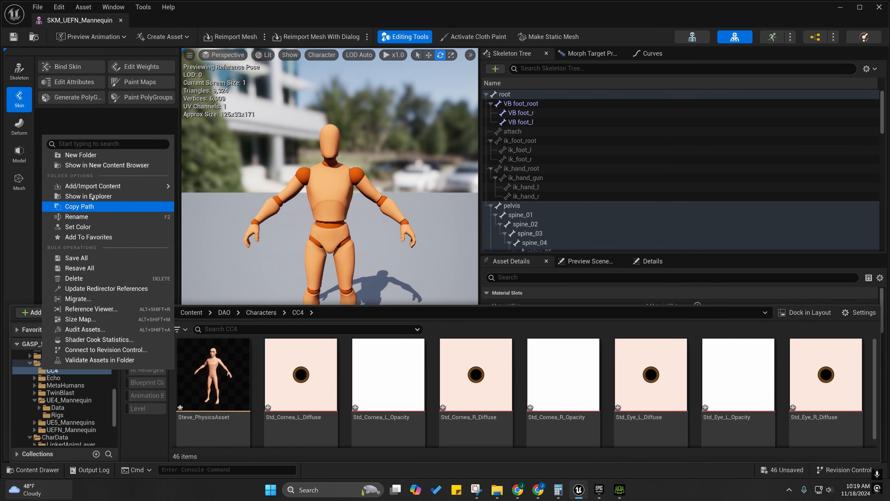
pyautogui.click(81, 156)
pyautogui.write('M')
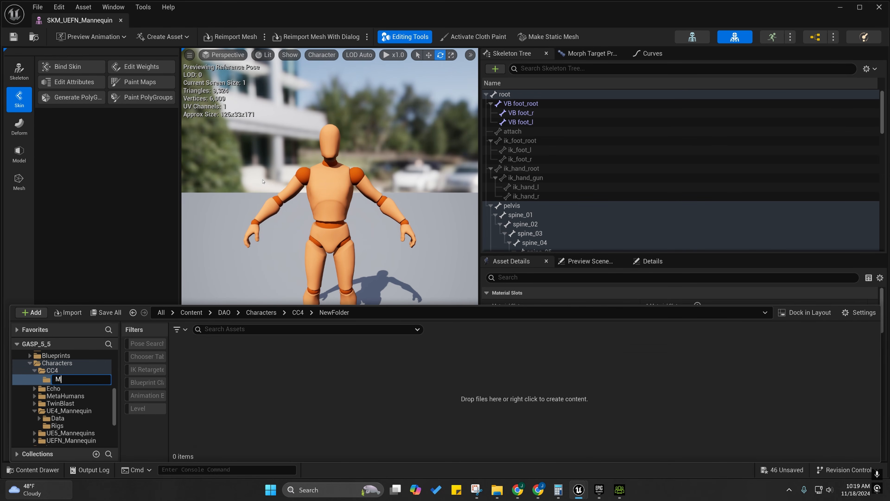
pyautogui.write('ats')
pyautogui.press('Return')
pyautogui.click(53, 370)
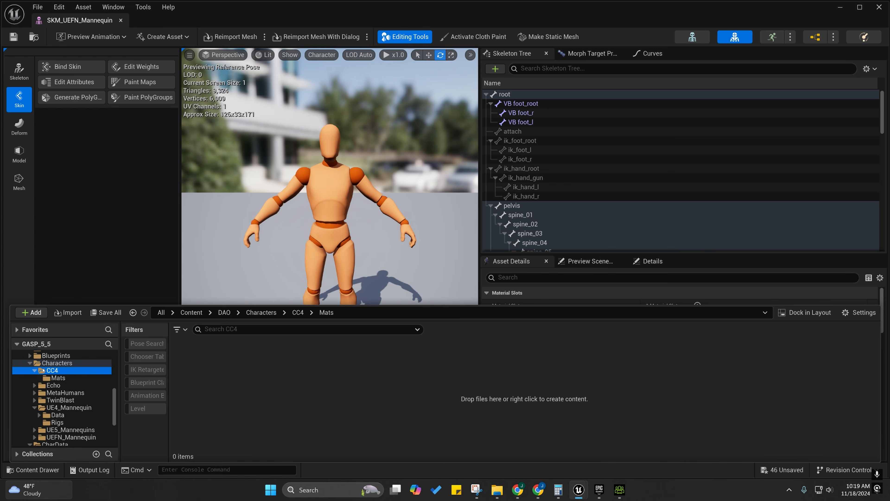
# Delete the imported animation sequences Anim_0_root, Anim_1_root and root_MorphAnim_1 from the CC4 folder.
pyautogui.click(300, 373)
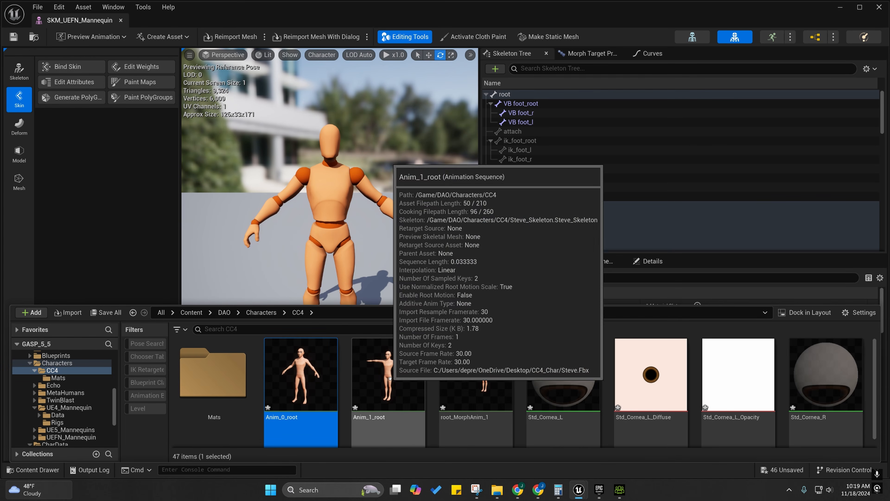
pyautogui.keyDown('ctrl'); pyautogui.click(388, 373); pyautogui.keyUp('ctrl')
pyautogui.keyDown('ctrl'); pyautogui.click(460, 366); pyautogui.keyUp('ctrl')
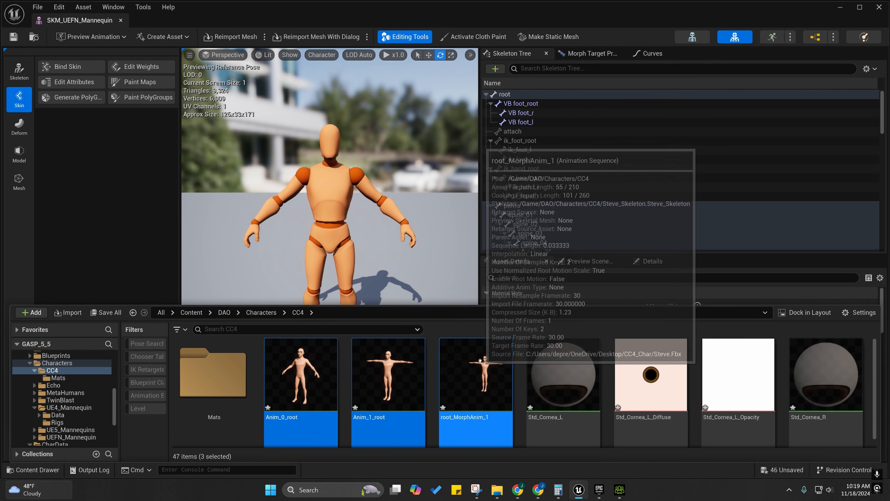
pyautogui.scroll(-1, 466, 365)
pyautogui.scroll(1, 469, 363)
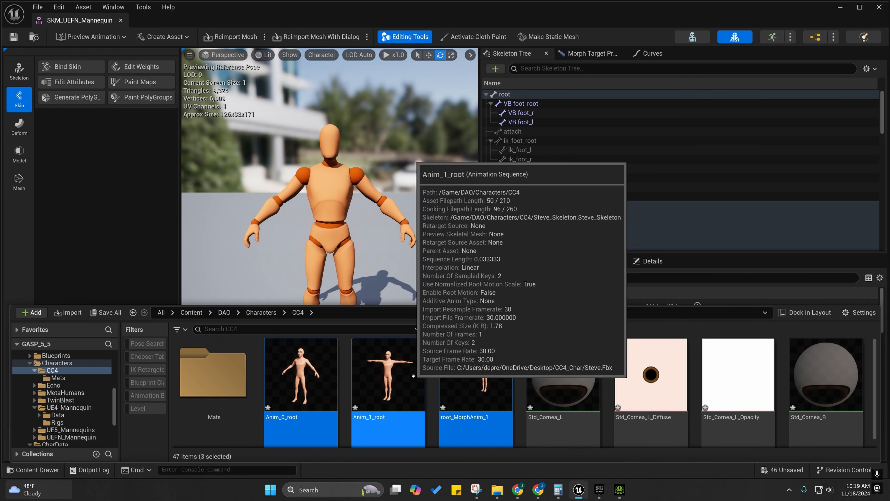
pyautogui.press('Delete')
pyautogui.click(385, 393)
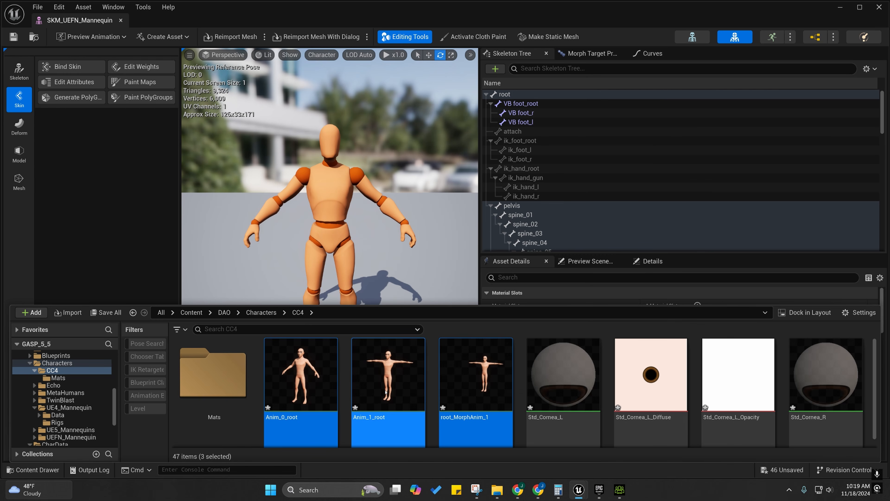
# Move all Std_ materials and textures, through Std_Upper_Teeth_Opacity, from the CC4 folder into the Mats subfolder.
pyautogui.click(295, 381)
pyautogui.scroll(-5, 337, 375)
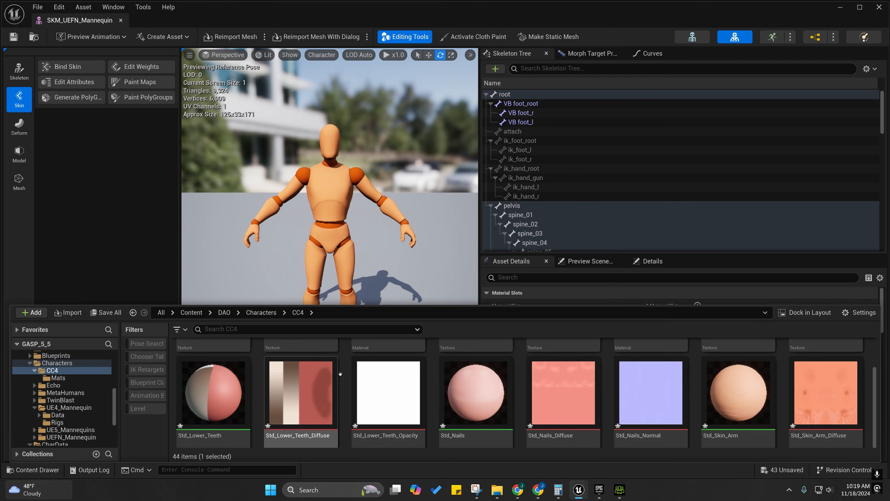
pyautogui.scroll(-6, 340, 374)
pyautogui.keyDown('shift'); pyautogui.click(223, 393); pyautogui.keyUp('shift')
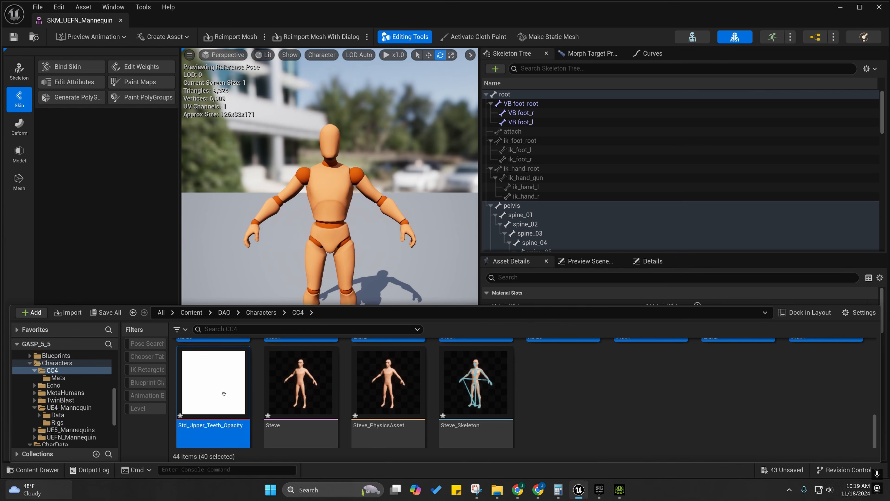
pyautogui.scroll(2, 223, 389)
pyautogui.moveTo(223, 389); pyautogui.dragTo(57, 378)
pyautogui.click(81, 401)
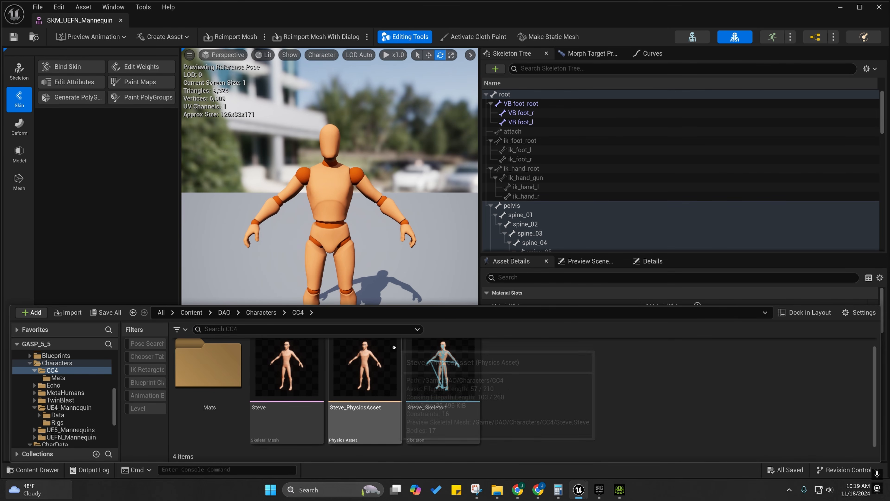
# Open the Steve skeletal mesh, check its reference pose in the viewport and close its editor.
pyautogui.doubleClick(283, 345)
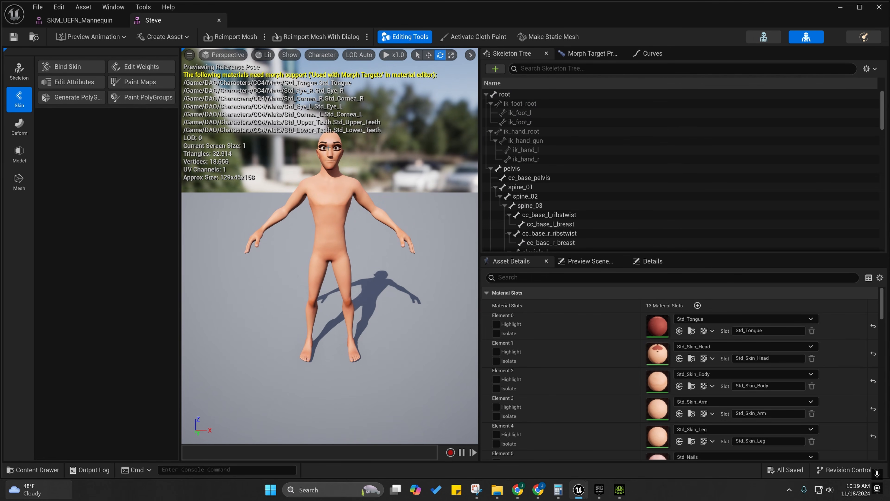
pyautogui.moveTo(329, 148)
pyautogui.mouseDown(button='right')
pyautogui.moveTo(320, 137)
pyautogui.moveTo(331, 141)
pyautogui.mouseUp(button='right')
pyautogui.press('w')
pyautogui.press('s')
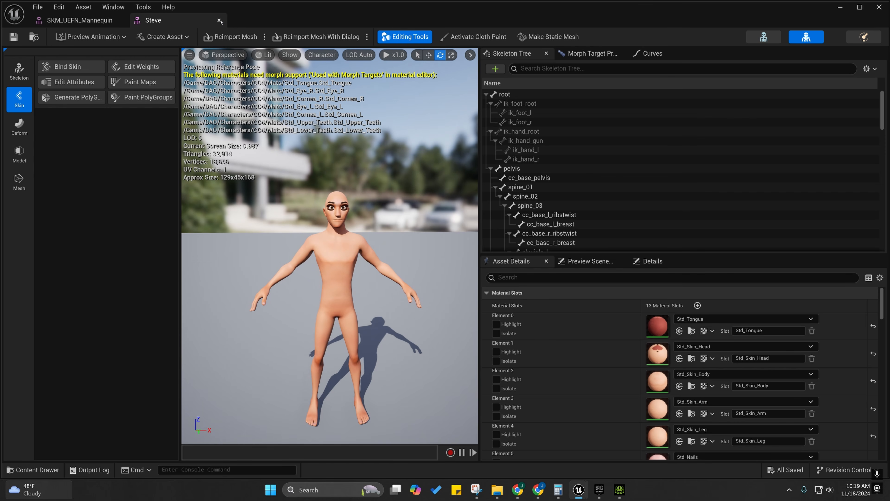
pyautogui.click(220, 21)
pyautogui.click(840, 8)
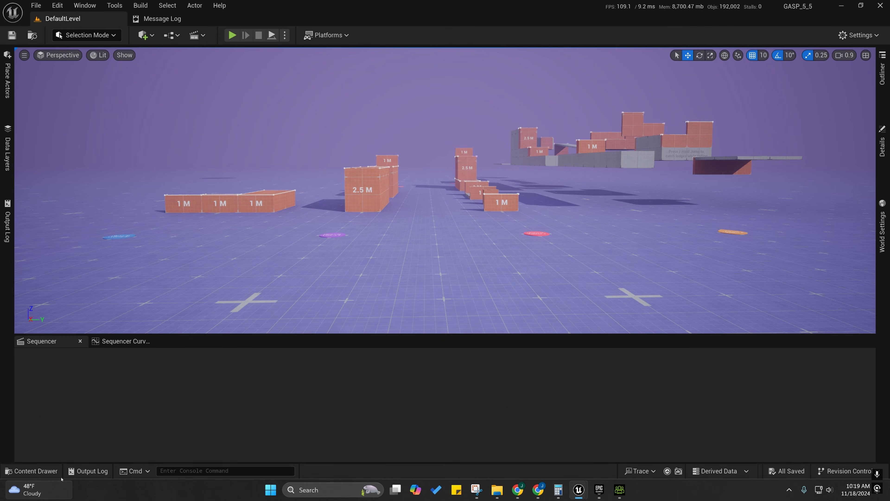
# Reopen the Steve skeletal mesh from the CC4 folder in the main level editor.
pyautogui.click(35, 471)
pyautogui.click(503, 358)
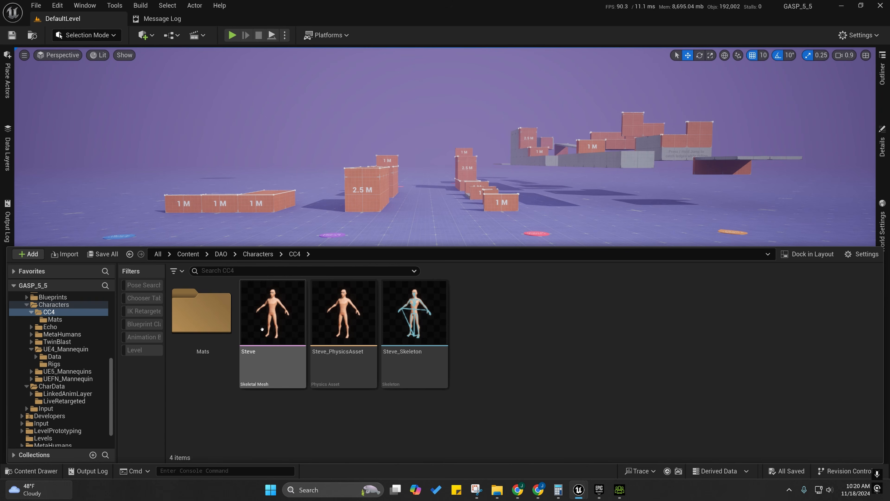
pyautogui.click(261, 321)
pyautogui.doubleClick(261, 321)
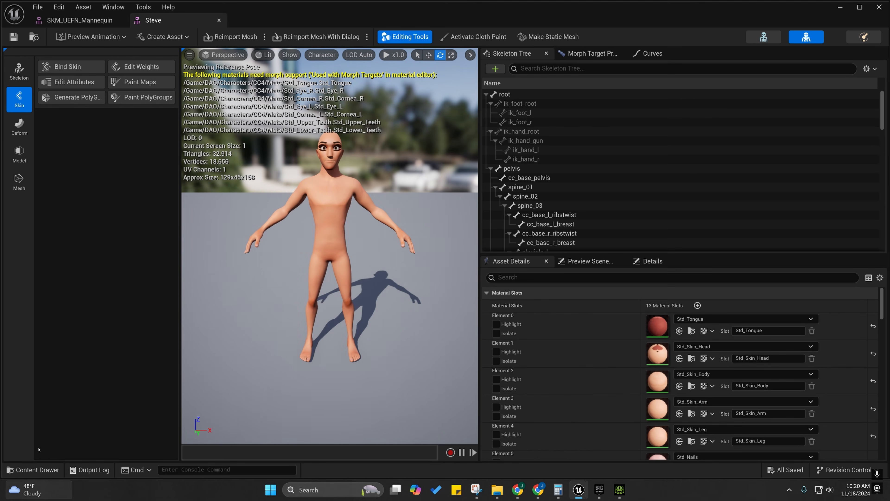
# Copy the CBP_DAO_UE4_Manny blueprint from the UE4_Mannequin folder into CC4 and open the copy.
pyautogui.click(34, 470)
pyautogui.click(69, 407)
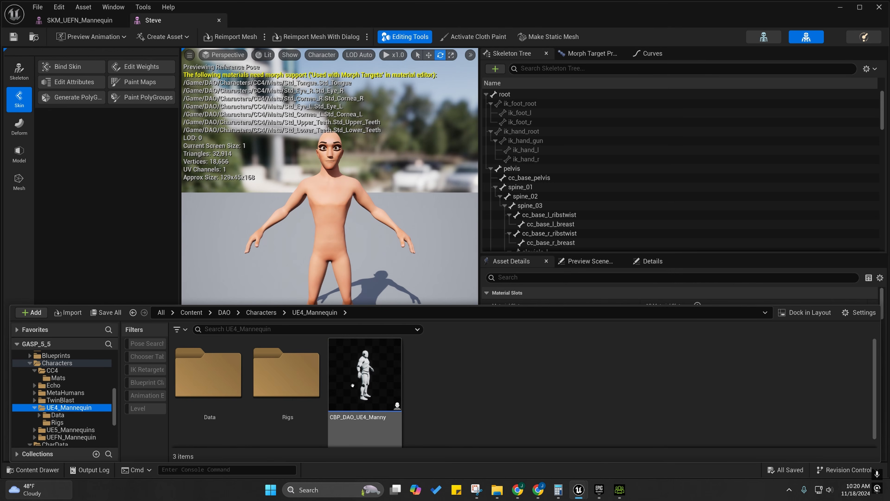
pyautogui.moveTo(353, 386); pyautogui.dragTo(52, 370)
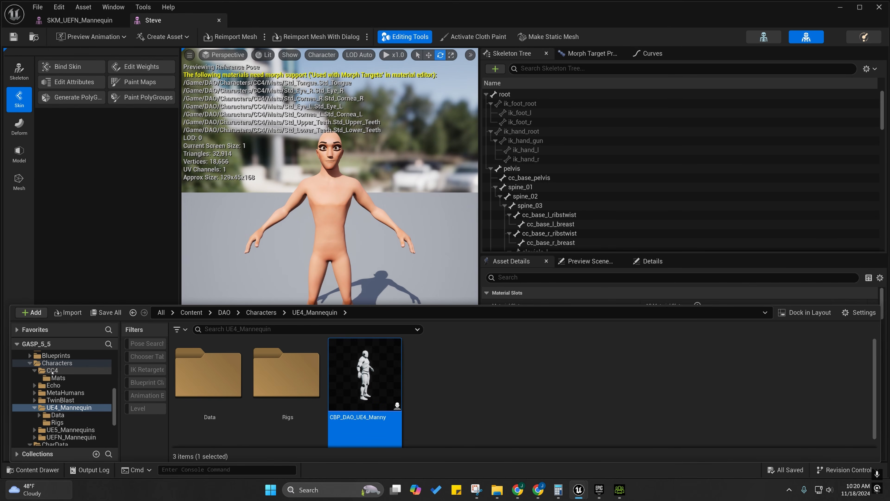
pyautogui.click(77, 400)
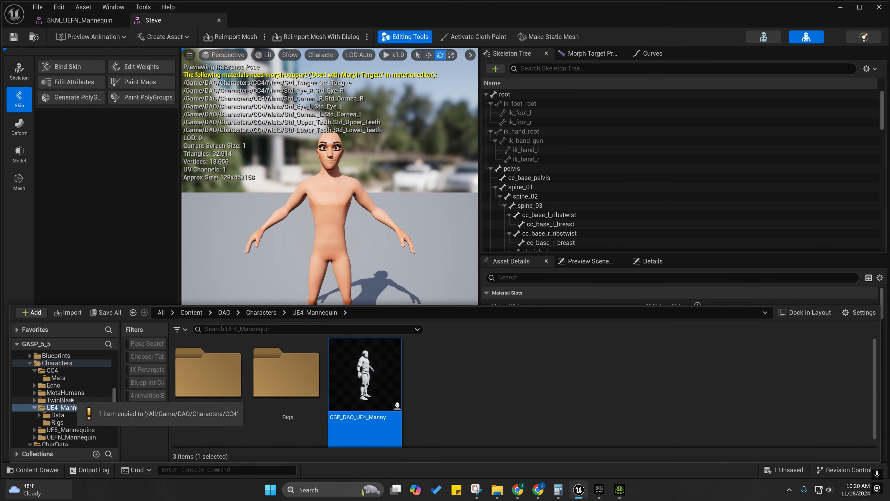
pyautogui.click(52, 370)
pyautogui.doubleClick(280, 379)
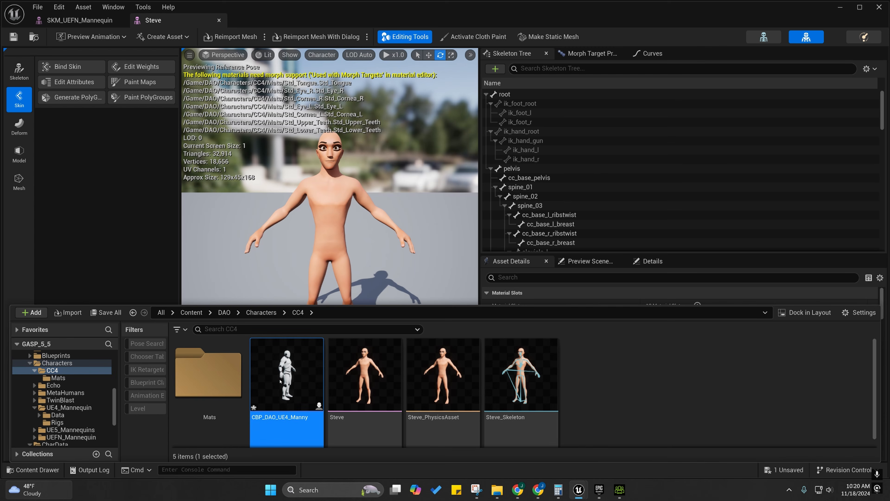
# Open the parent class CBP_SandboxCharacter_DAO, look over its own parent CBP_SandboxCharacter's event graph and close that parent blueprint.
pyautogui.click(880, 21)
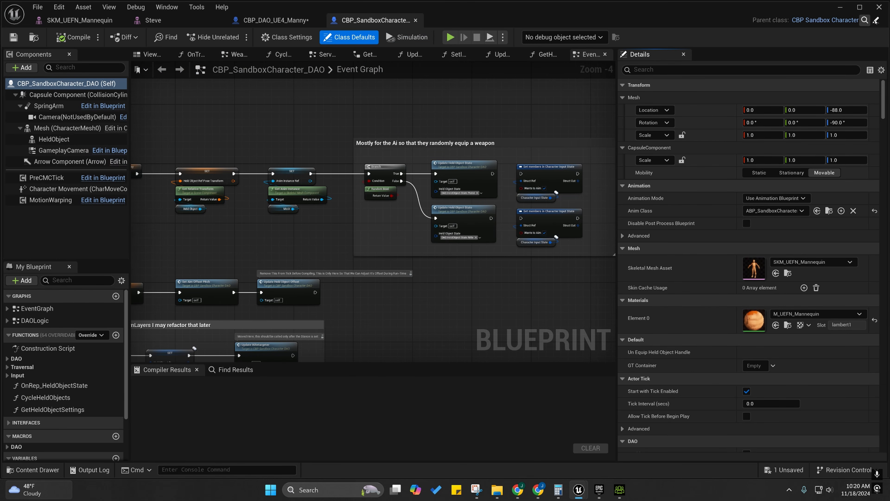
pyautogui.click(875, 20)
pyautogui.moveTo(348, 68); pyautogui.dragTo(340, 188, button='right')
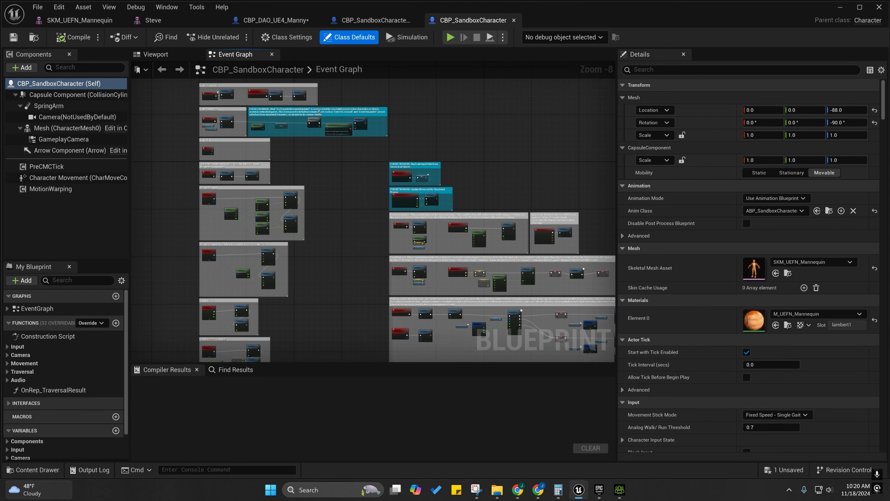
pyautogui.moveTo(310, 267); pyautogui.dragTo(347, 284, button='right')
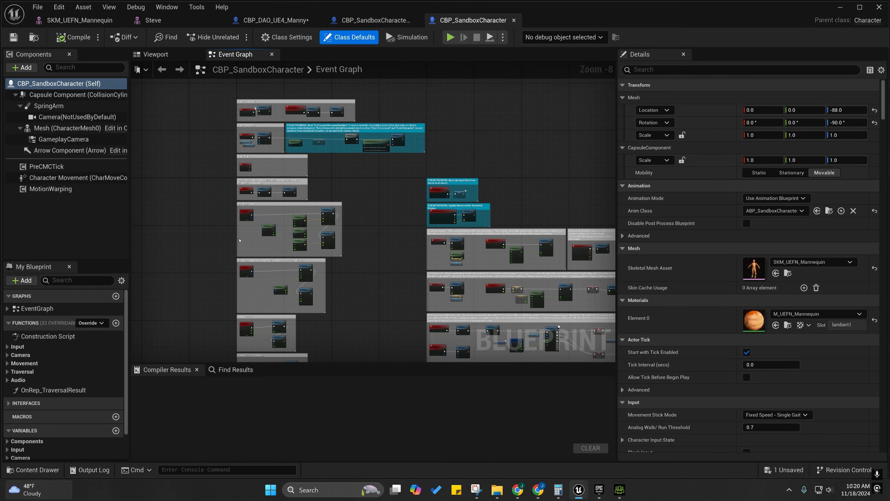
pyautogui.click(514, 20)
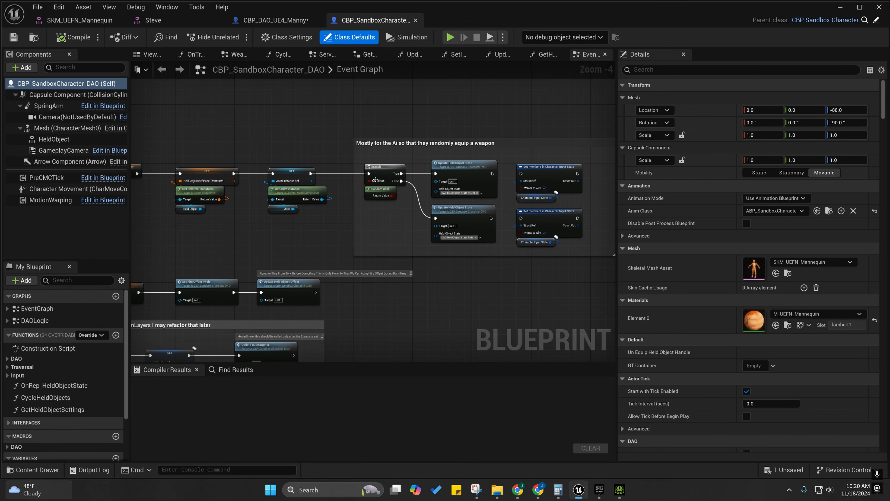
# Examine the BeginPlay, Tick and held object stance logic in the CBP_SandboxCharacter_DAO event graph.
pyautogui.moveTo(375, 179); pyautogui.dragTo(400, 179, button='right')
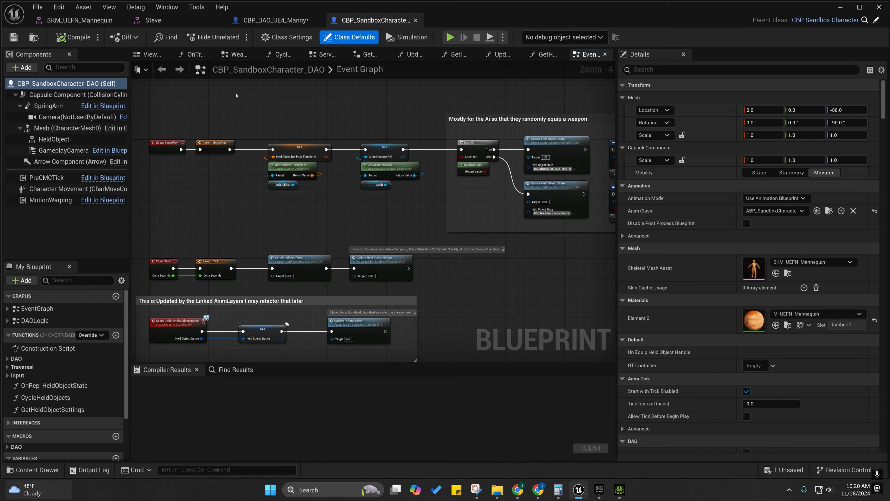
pyautogui.moveTo(307, 242); pyautogui.dragTo(300, 213, button='right')
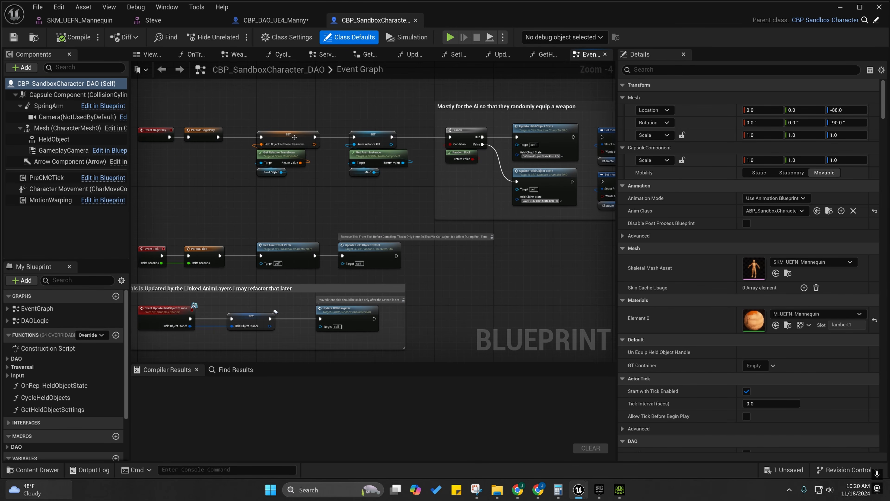
pyautogui.moveTo(230, 215); pyautogui.dragTo(305, 209, button='right')
pyautogui.moveTo(410, 174); pyautogui.dragTo(372, 149, button='right')
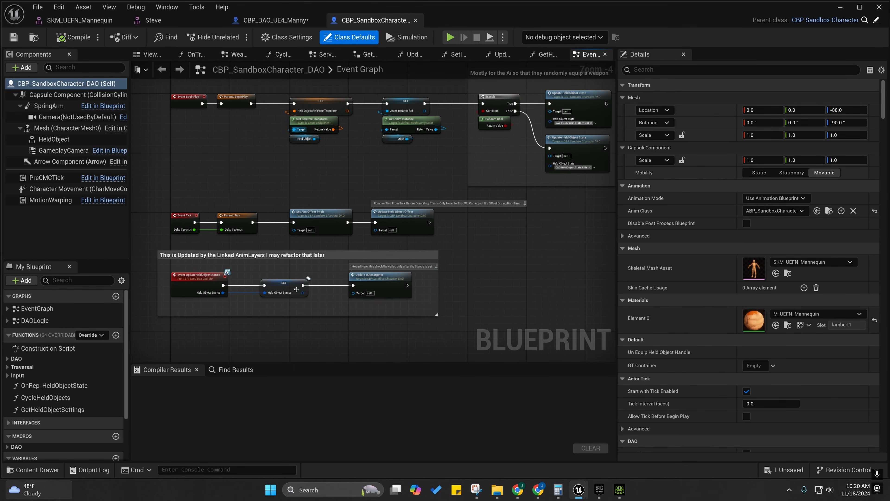
# Examine the copied CBP_DAO_UE4_Manny BeginPlay logic, including the Attach Component To Component socket name and the Set IKRetargeter node.
pyautogui.click(262, 20)
pyautogui.moveTo(313, 222); pyautogui.dragTo(287, 189, button='right')
pyautogui.scroll(-1, 313, 221)
pyautogui.click(193, 102)
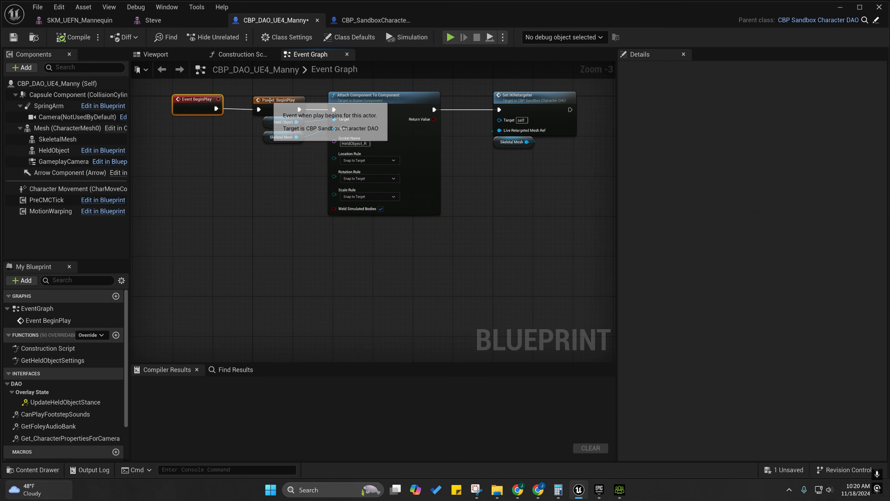
pyautogui.moveTo(263, 220); pyautogui.dragTo(391, 261, button='right')
pyautogui.click(345, 158)
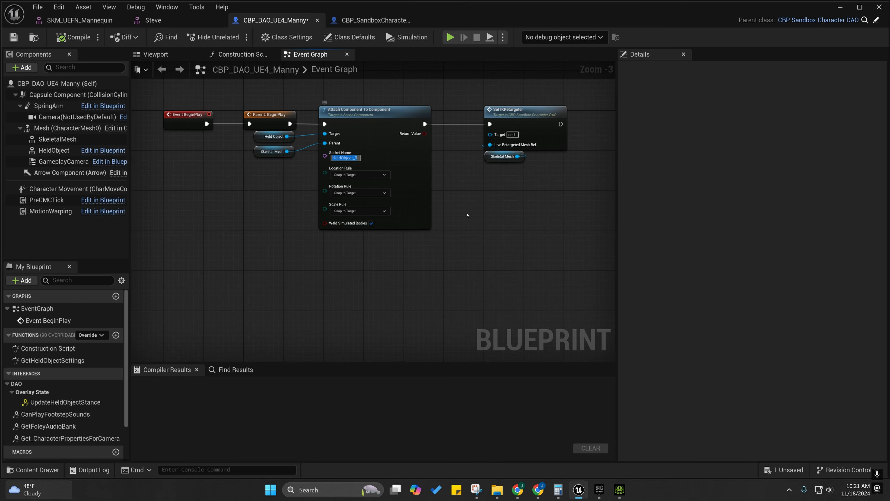
pyautogui.moveTo(449, 185); pyautogui.dragTo(423, 201, button='right')
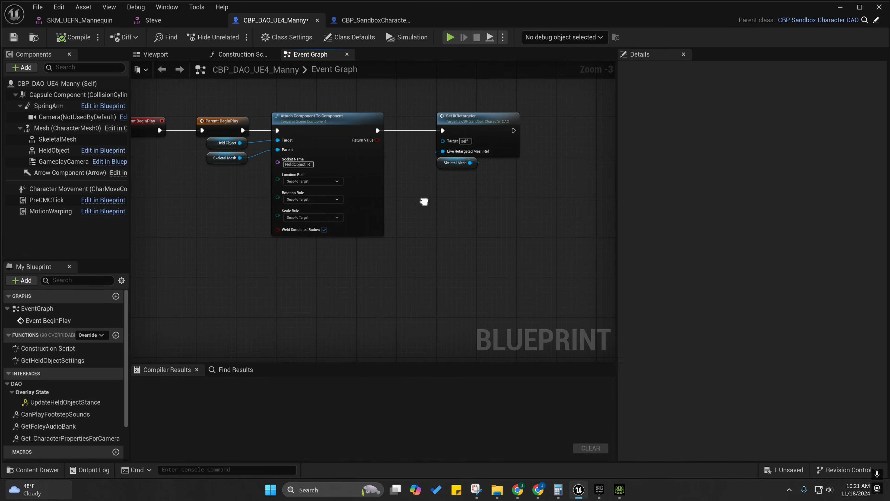
# In CBP_SandboxCharacter_DAO, place the Event Graph beside the Viewport and close all the function graphs that follow it.
pyautogui.click(358, 20)
pyautogui.moveTo(377, 132); pyautogui.dragTo(392, 176, button='right')
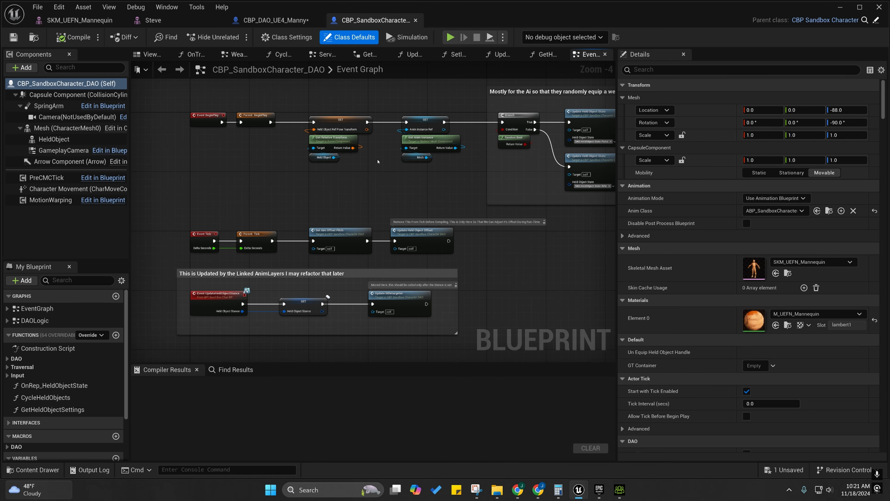
pyautogui.moveTo(378, 161)
pyautogui.mouseDown(button='right')
pyautogui.moveTo(382, 137)
pyautogui.moveTo(361, 150)
pyautogui.moveTo(401, 145)
pyautogui.moveTo(409, 185)
pyautogui.moveTo(366, 164)
pyautogui.mouseUp(button='right')
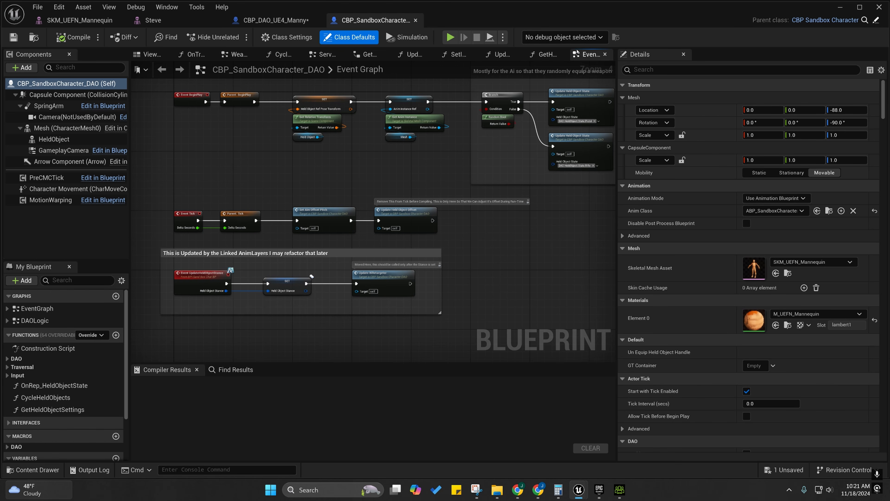
pyautogui.moveTo(584, 55); pyautogui.dragTo(189, 56)
pyautogui.rightClick(191, 56)
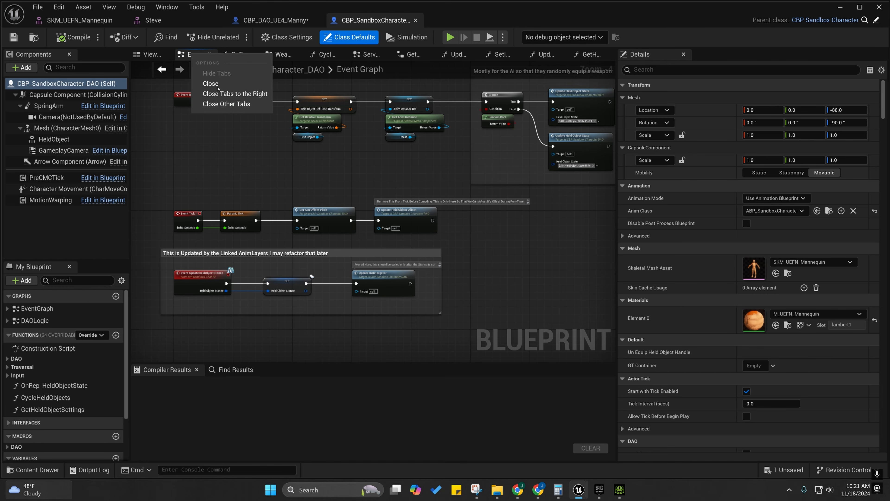
pyautogui.click(226, 94)
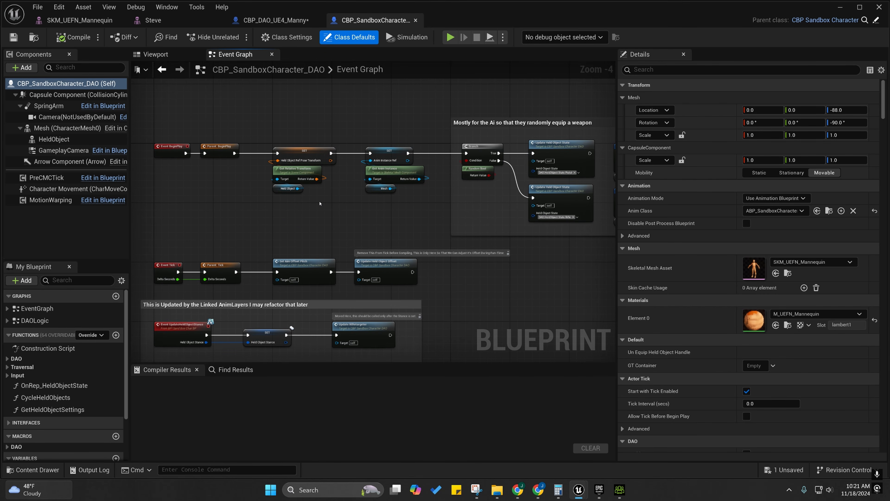
pyautogui.moveTo(330, 210); pyautogui.dragTo(348, 186, button='right')
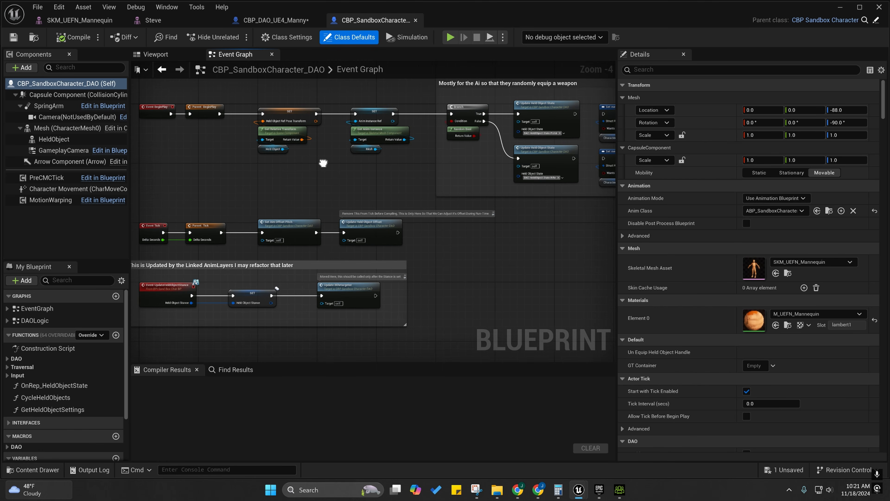
# Add a socket named HeldObject_R to the hand_r bone of Steve, reusing the socket name from CBP_DAO_UE4_Manny's attach node, and save.
pyautogui.click(276, 20)
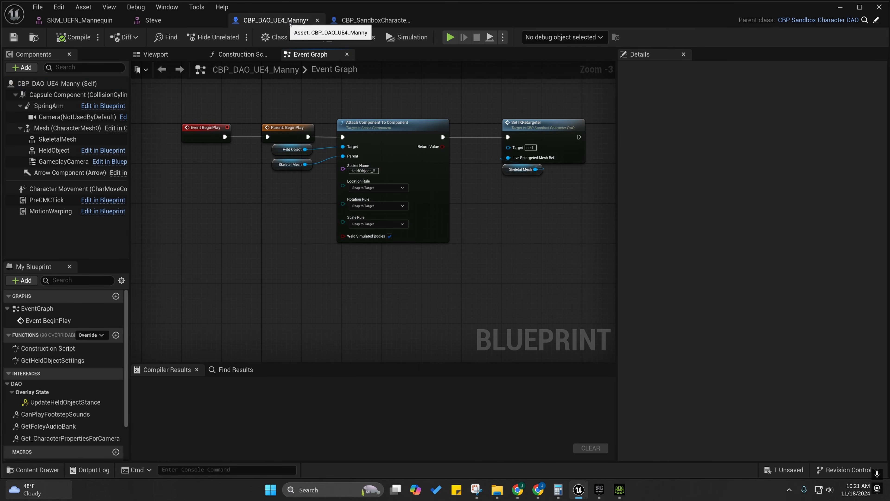
pyautogui.click(361, 171)
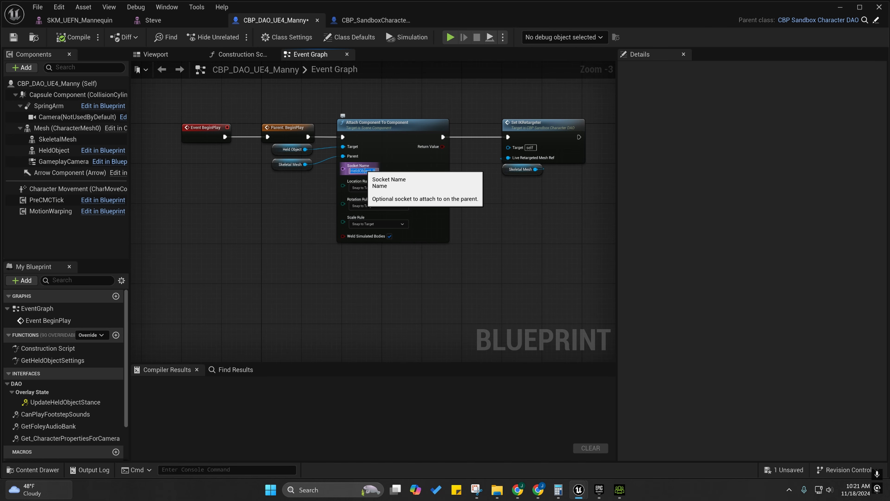
pyautogui.click(157, 21)
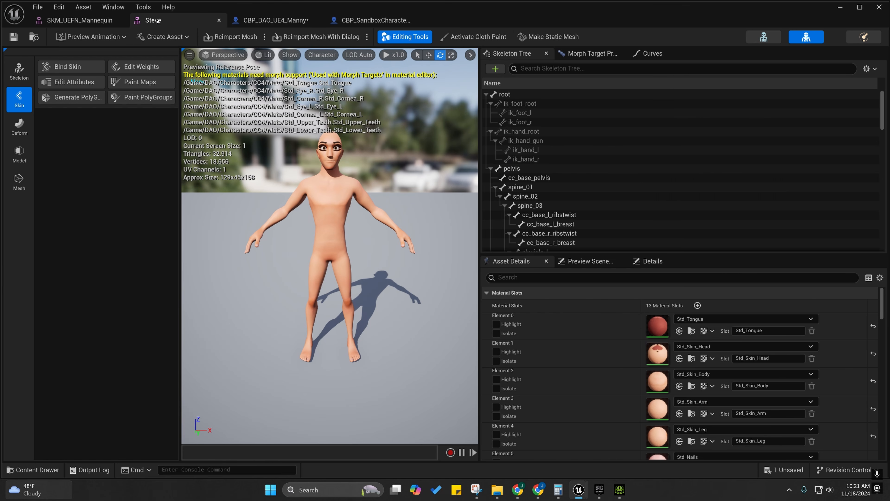
pyautogui.scroll(-5, 533, 169)
pyautogui.scroll(-4, 534, 168)
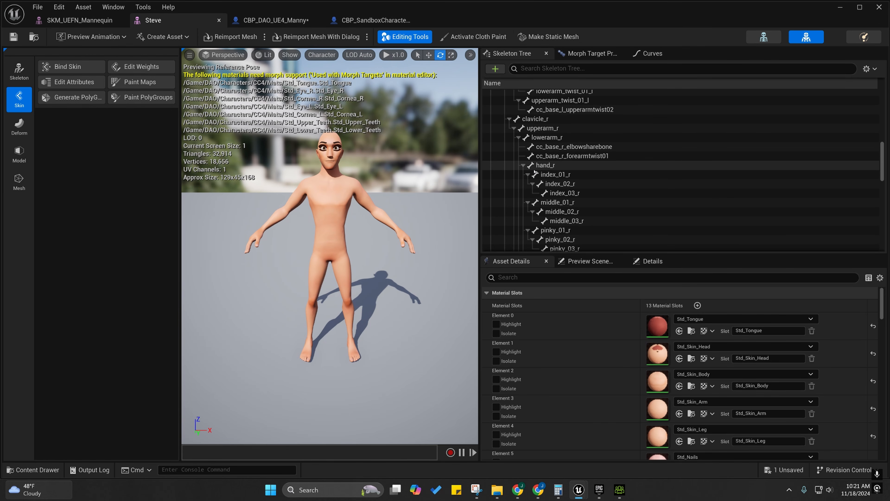
pyautogui.rightClick(545, 165)
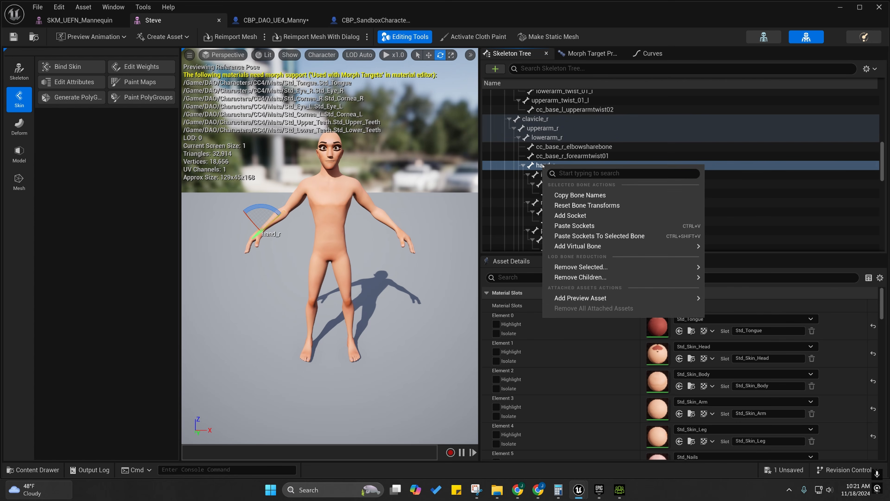
pyautogui.click(570, 215)
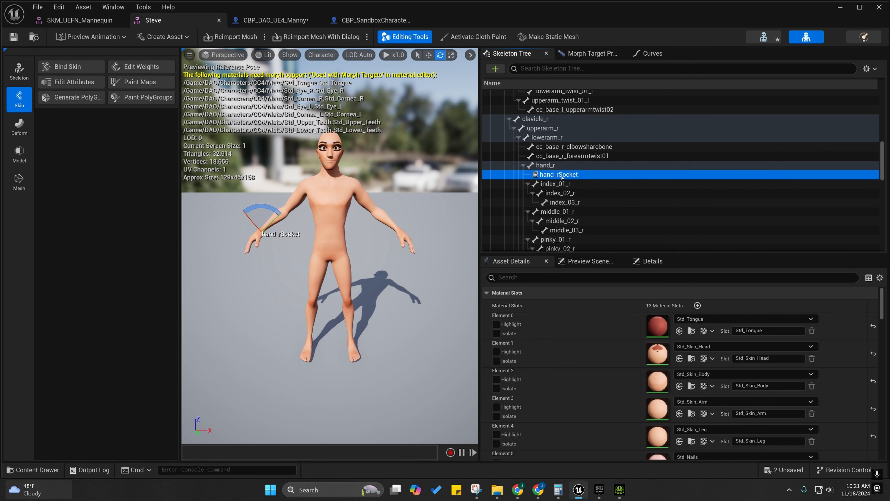
pyautogui.write('HeldObject_R')
pyautogui.press('Return')
pyautogui.click(13, 36)
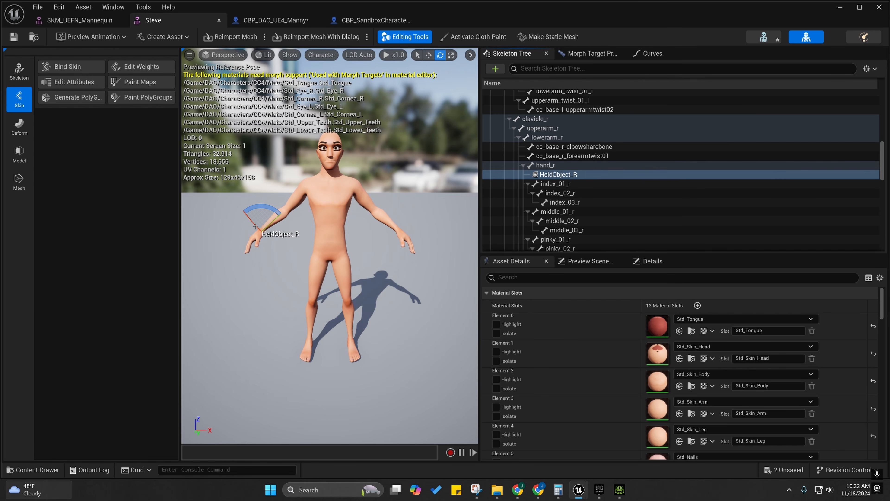
pyautogui.moveTo(350, 165)
pyautogui.mouseDown(button='right')
pyautogui.moveTo(322, 158)
pyautogui.moveTo(350, 165)
pyautogui.mouseUp(button='right')
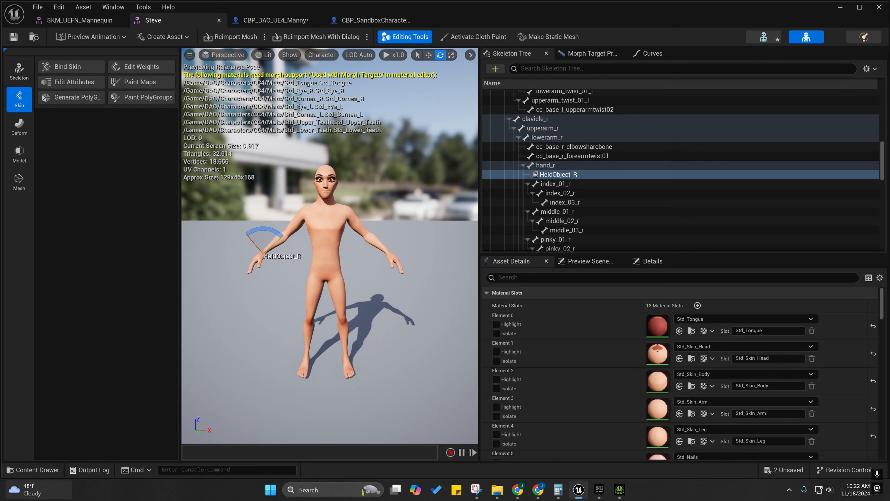
# Examine the Attach Component To Component node in CBP_DAO_UE4_Manny's event graph along with the HeldObject and SkeletalMesh components.
pyautogui.click(283, 20)
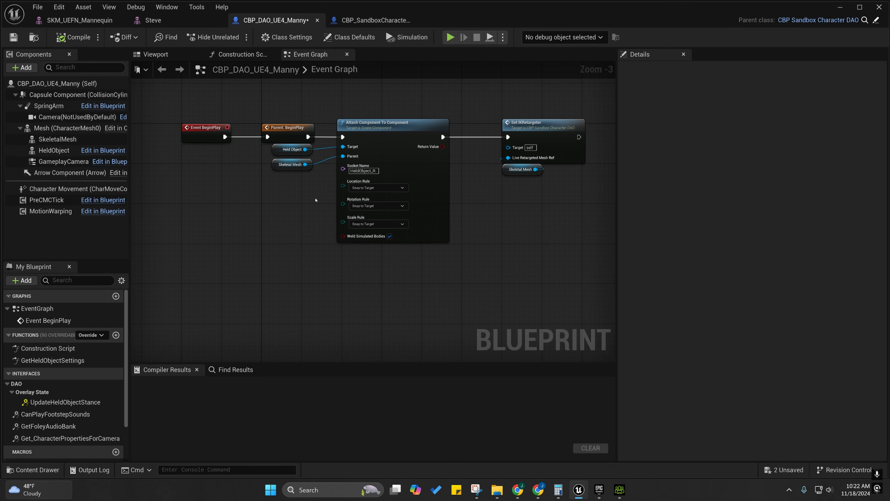
pyautogui.moveTo(315, 200); pyautogui.dragTo(296, 216, button='right')
pyautogui.moveTo(406, 215)
pyautogui.mouseDown(button='right')
pyautogui.moveTo(391, 150)
pyautogui.moveTo(409, 221)
pyautogui.mouseUp(button='right')
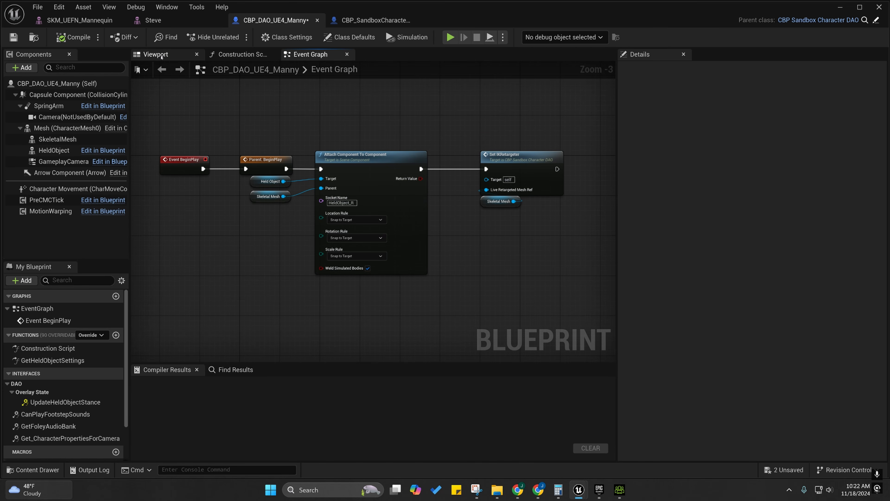
pyautogui.moveTo(345, 212); pyautogui.dragTo(365, 189, button='right')
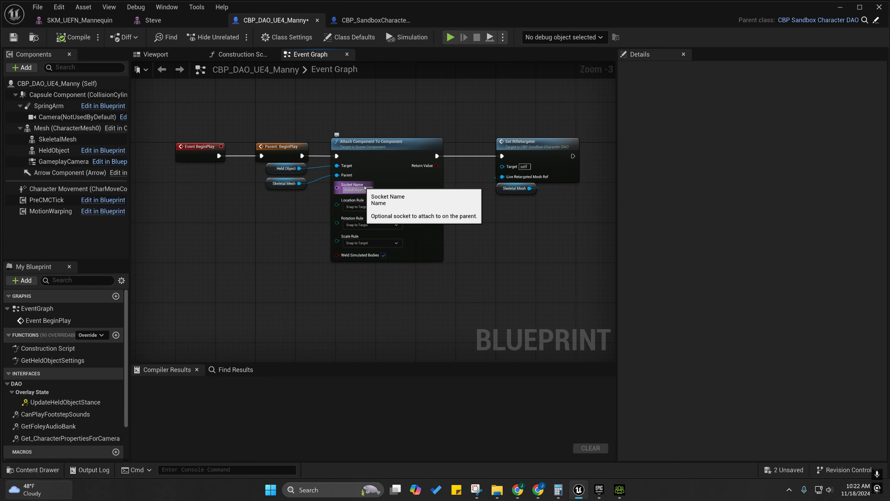
pyautogui.moveTo(384, 169); pyautogui.dragTo(327, 144, button='right')
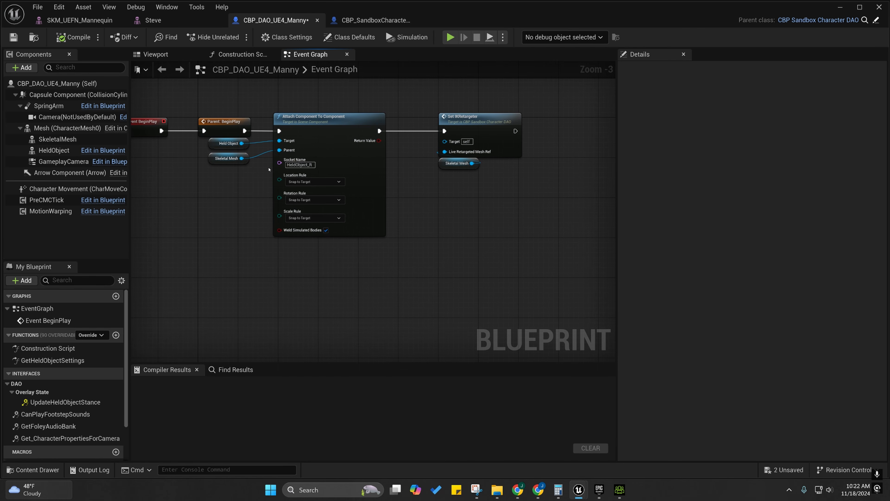
pyautogui.click(35, 152)
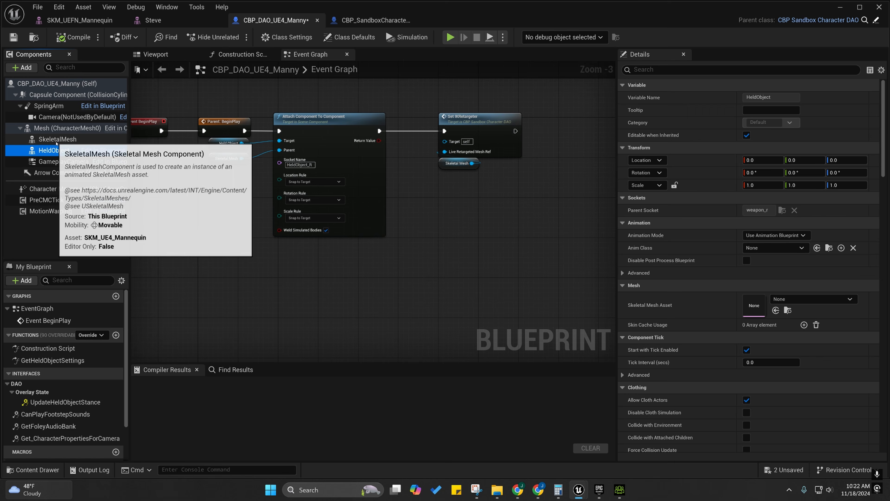
pyautogui.moveTo(189, 179); pyautogui.dragTo(229, 197, button='right')
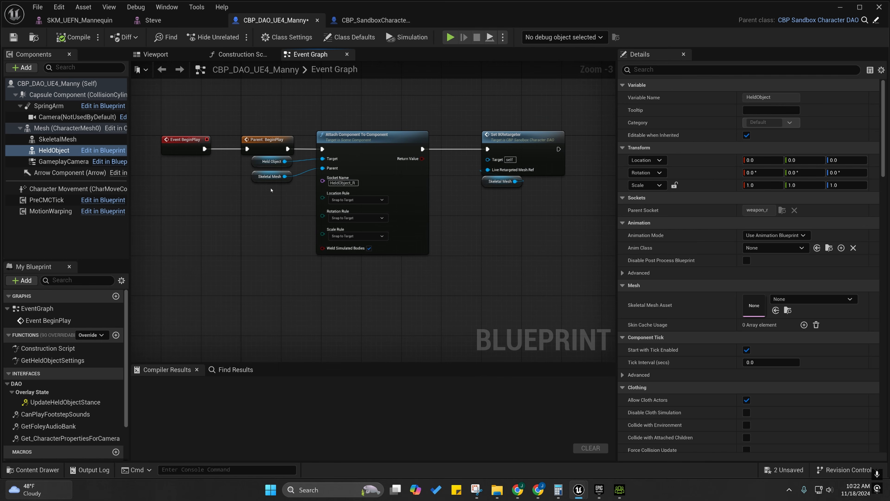
pyautogui.moveTo(319, 233); pyautogui.dragTo(281, 221, button='right')
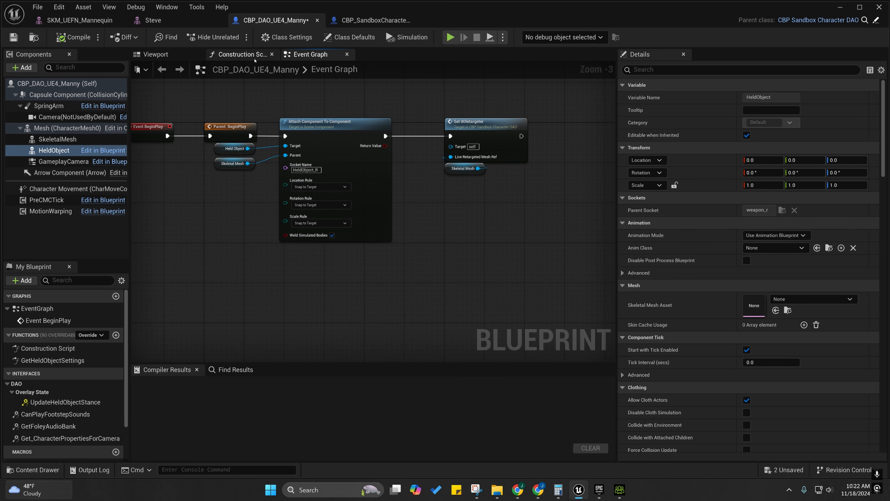
pyautogui.moveTo(269, 191); pyautogui.dragTo(244, 195, button='right')
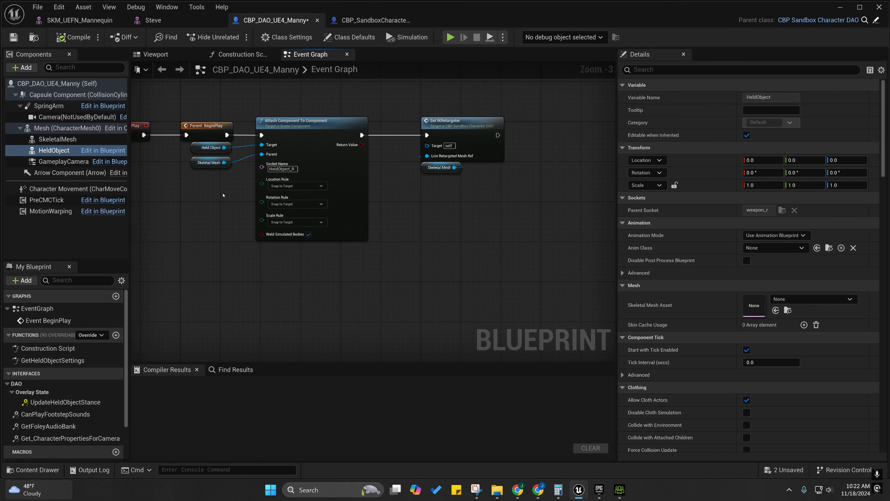
pyautogui.moveTo(223, 196); pyautogui.dragTo(274, 164, button='right')
pyautogui.click(66, 139)
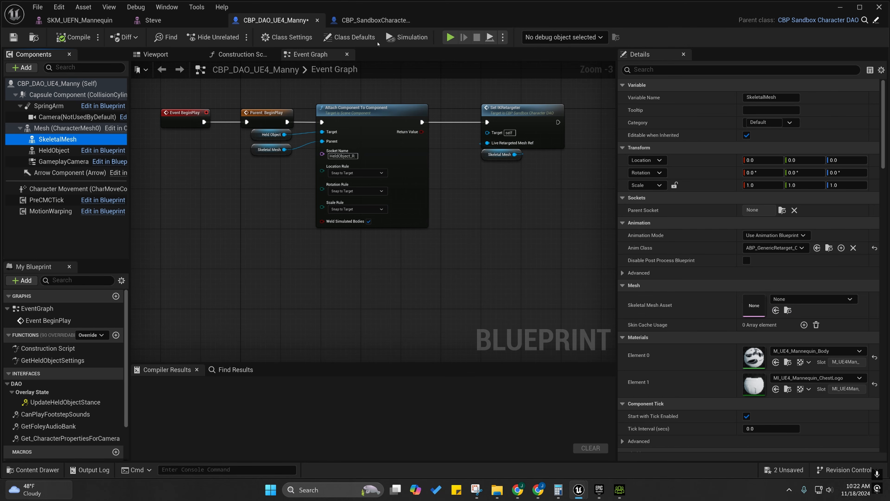
# Save the unsaved CBP_DAO_UE4_Manny and Steve_Skeleton assets and close the CBP_SandboxCharacter_DAO blueprint.
pyautogui.click(153, 20)
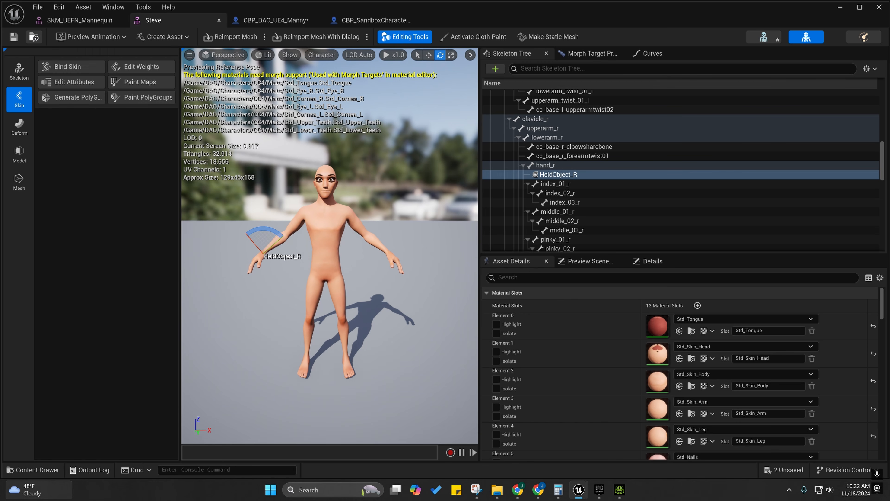
pyautogui.hotkey('ctrl', 'space')
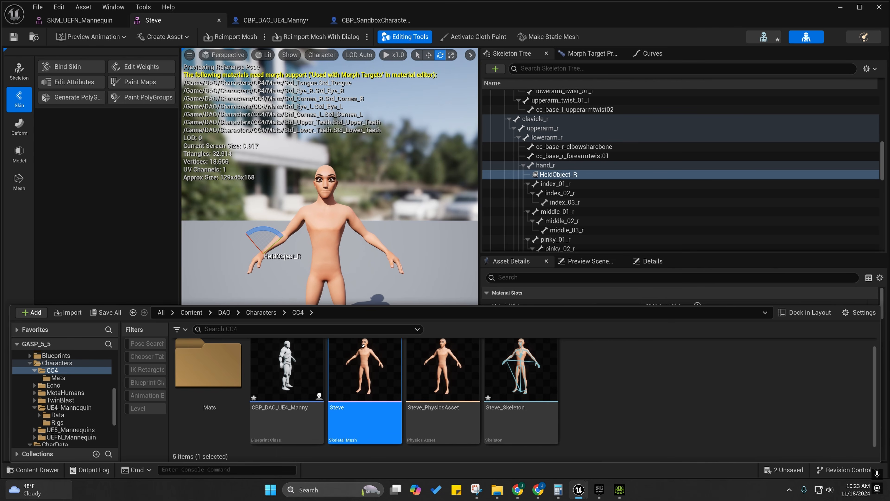
pyautogui.click(442, 368)
pyautogui.keyDown('ctrl'); pyautogui.click(521, 368); pyautogui.keyUp('ctrl')
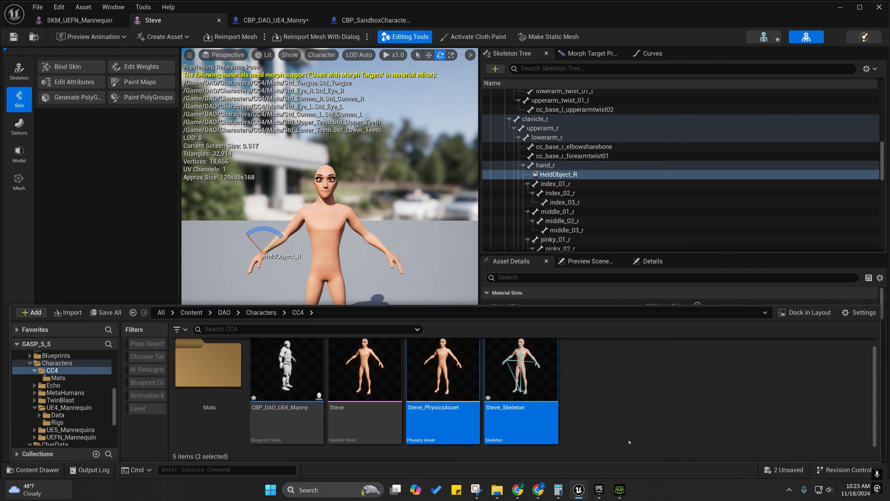
pyautogui.click(764, 469)
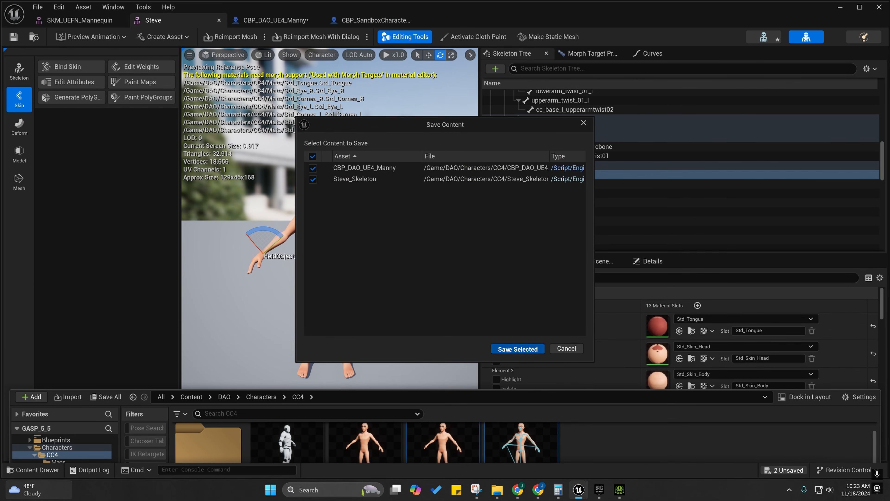
pyautogui.click(508, 349)
pyautogui.click(353, 21)
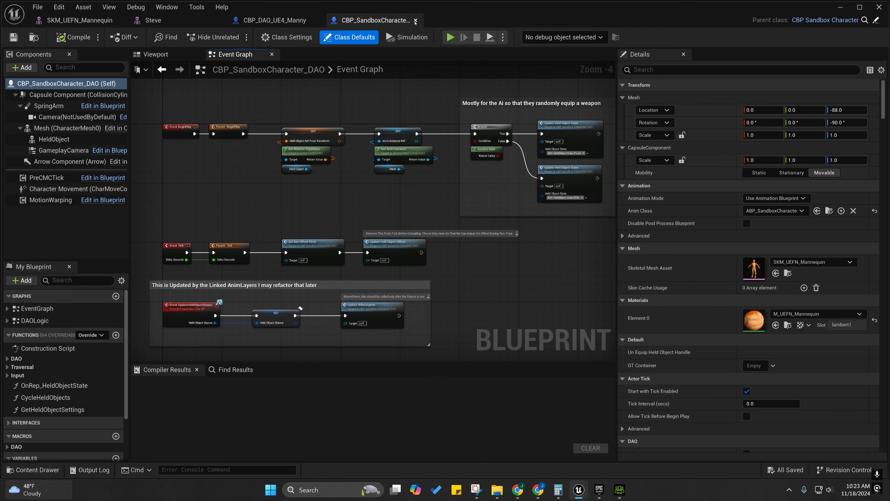
pyautogui.click(415, 21)
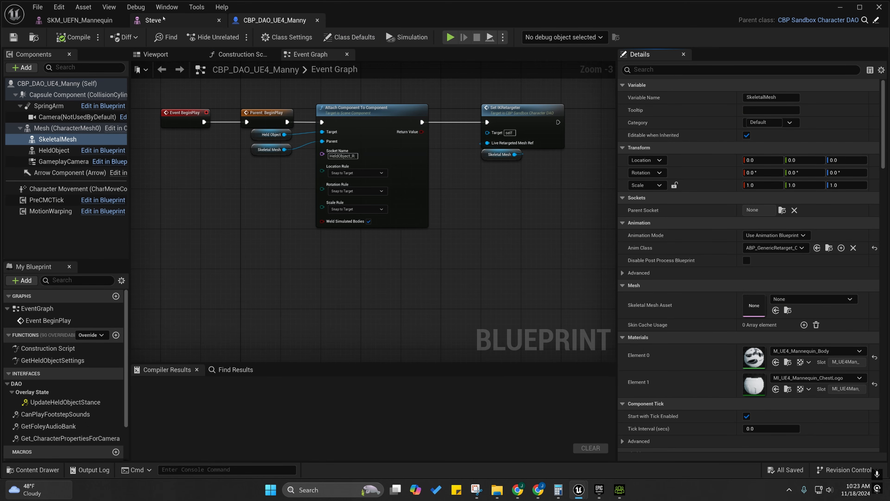
# Locate the Steve mesh in the content browser and assign it as the SkeletalMesh component's mesh asset in CBP_DAO_UE4_Manny.
pyautogui.click(163, 19)
pyautogui.hotkey('ctrl', 'b')
pyautogui.click(259, 20)
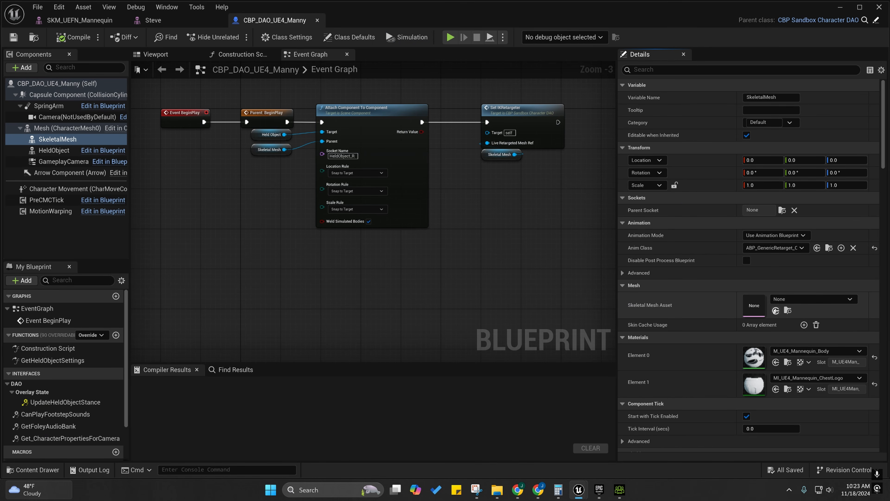
pyautogui.click(775, 310)
# Review the materials assigned to the SkeletalMesh component, including the eye, cornea and teeth slots.
pyautogui.scroll(-3, 725, 415)
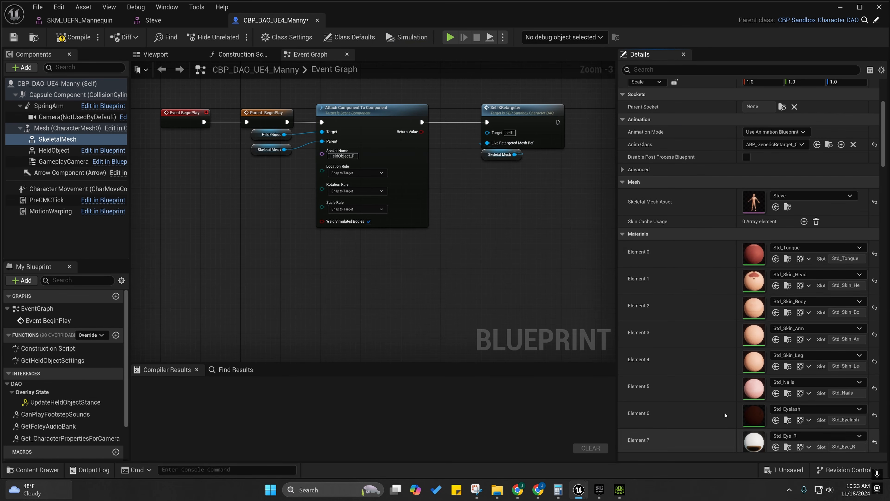
pyautogui.scroll(-5, 725, 415)
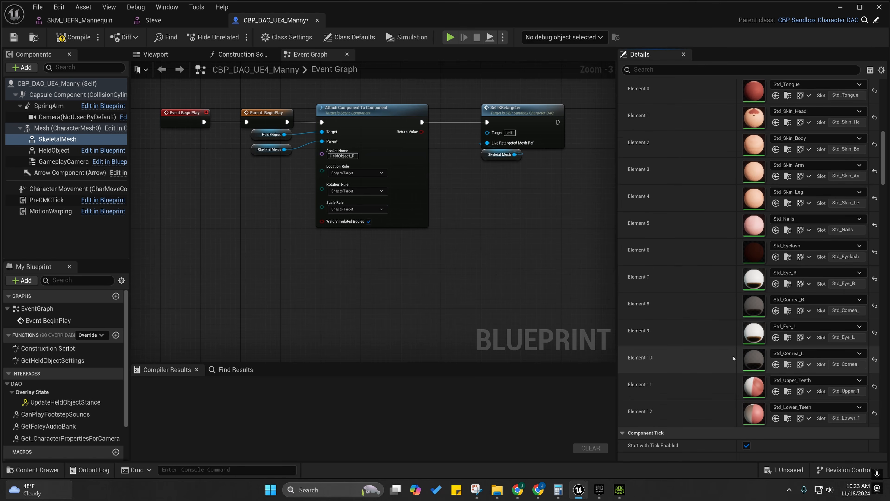
pyautogui.scroll(1, 727, 351)
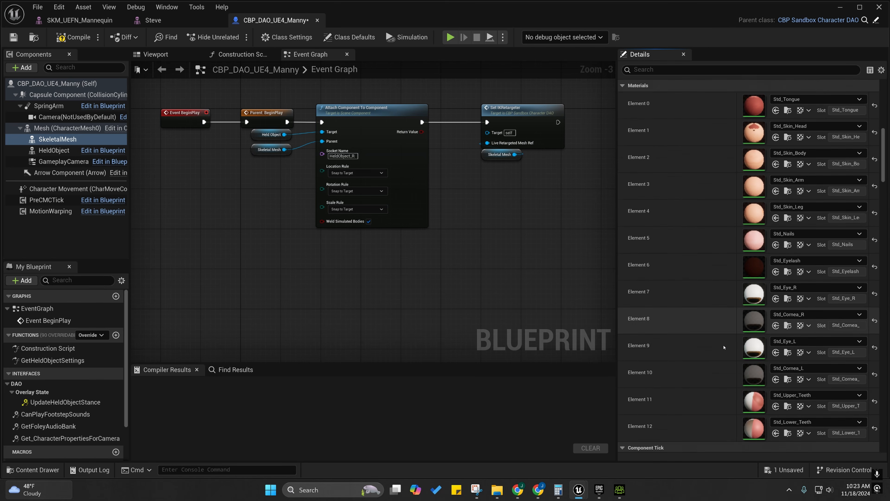
pyautogui.scroll(-3, 723, 347)
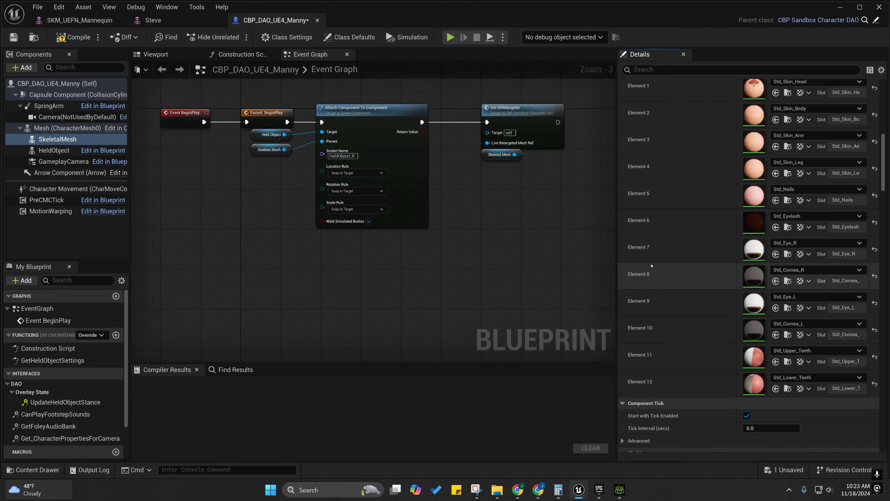
pyautogui.scroll(-1, 683, 280)
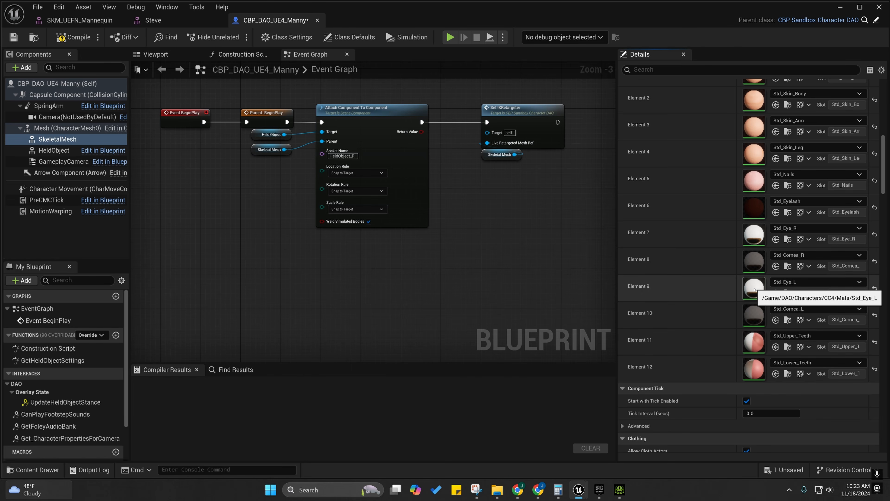
pyautogui.scroll(1, 753, 288)
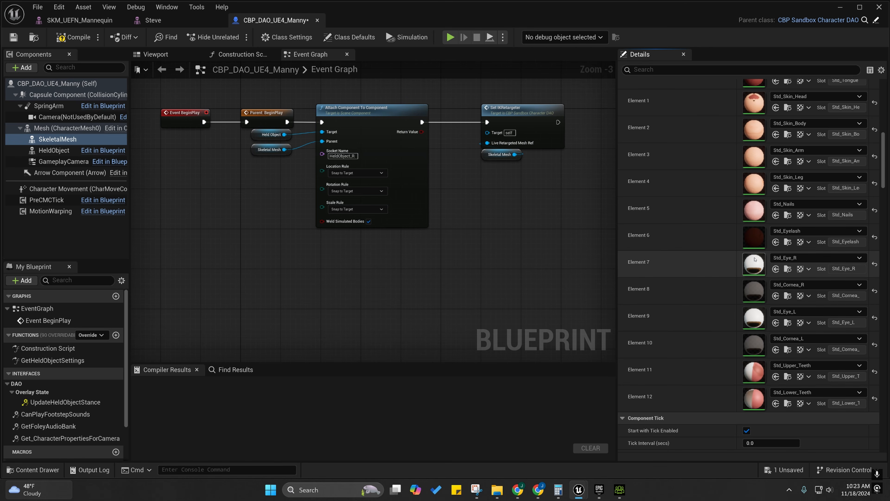
pyautogui.scroll(3, 692, 278)
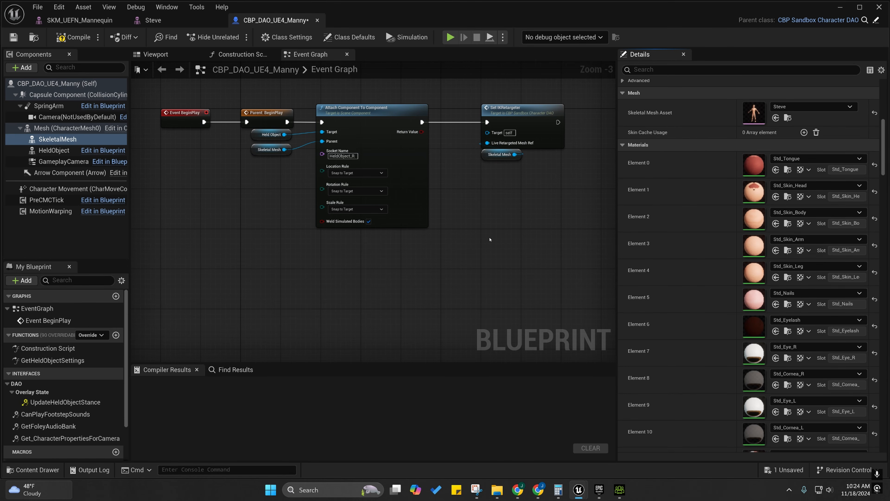
# Check the character in the blueprint viewport, reset the SkeletalMesh component's mesh asset to its default and assign Steve again.
pyautogui.moveTo(349, 93); pyautogui.dragTo(316, 136, button='right')
pyautogui.click(154, 55)
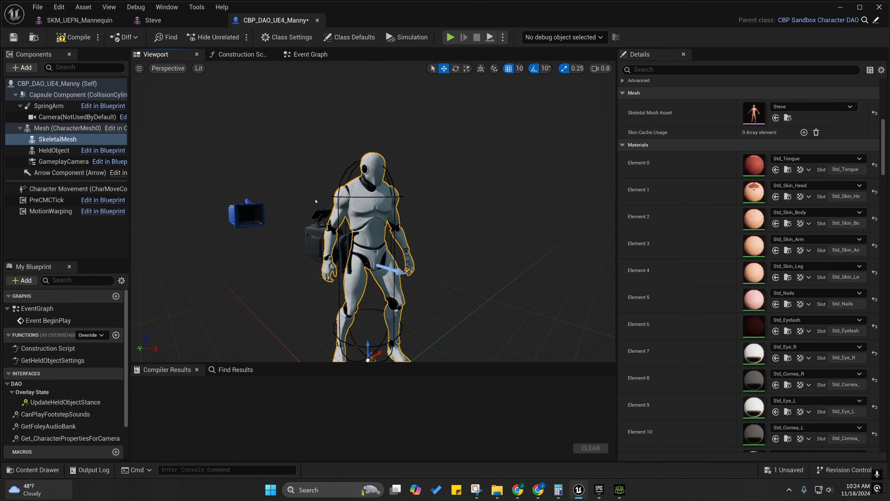
pyautogui.scroll(3, 856, 197)
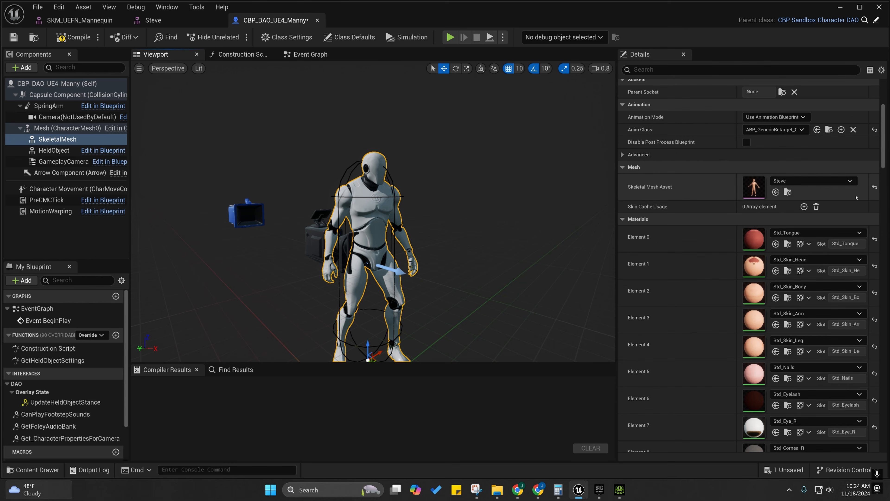
pyautogui.click(788, 192)
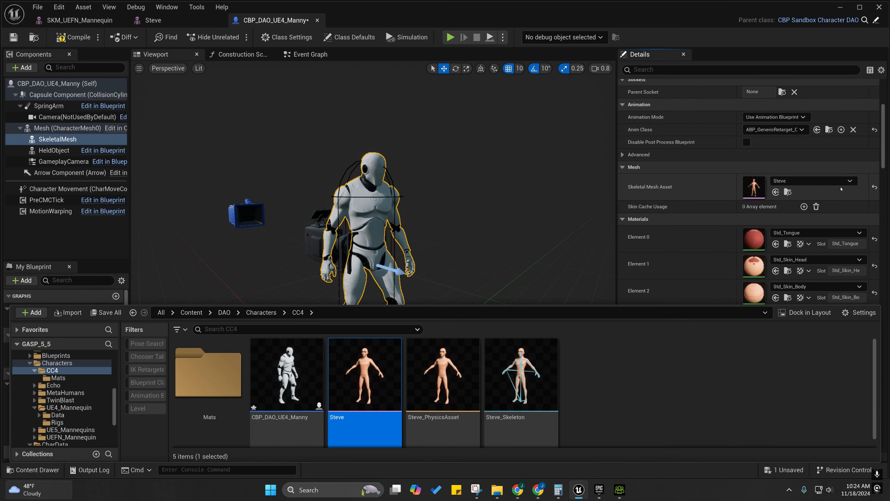
pyautogui.click(874, 188)
pyautogui.click(776, 192)
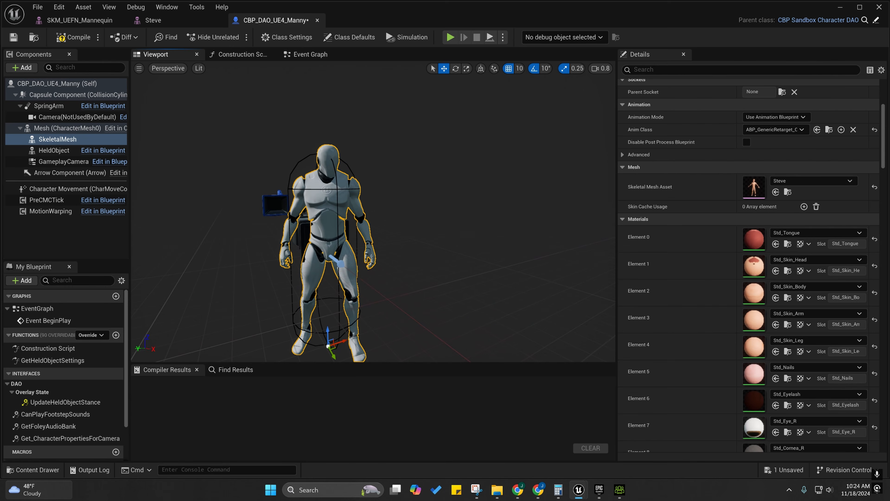
# Compile the blueprint and clear the SkeletalMesh component's mesh asset to None.
pyautogui.scroll(-1, 476, 215)
pyautogui.moveTo(476, 215); pyautogui.dragTo(476, 215, button='right')
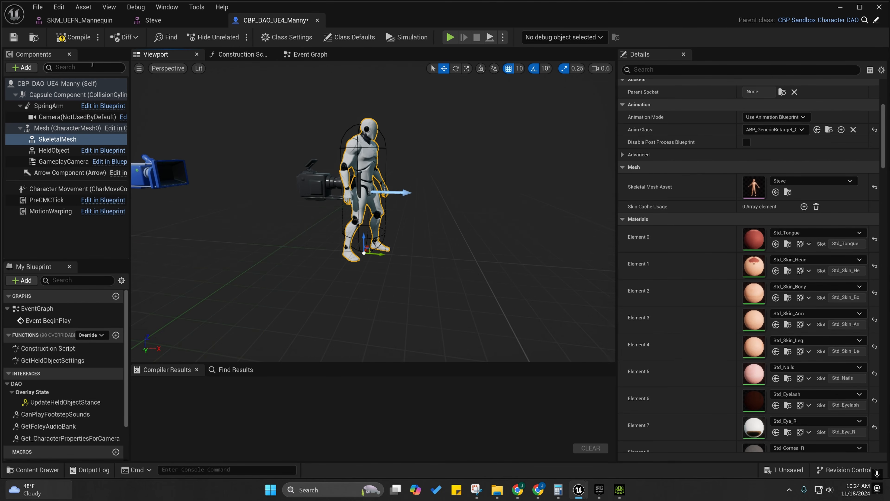
pyautogui.click(74, 41)
pyautogui.click(49, 129)
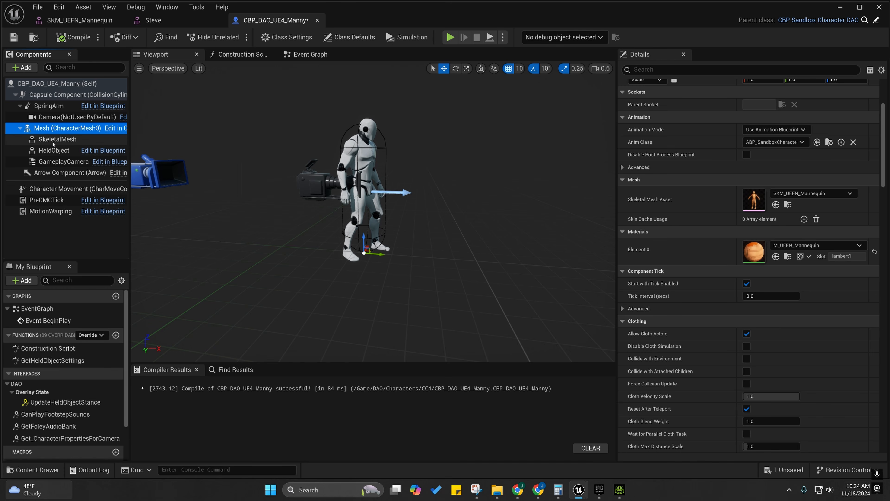
pyautogui.click(53, 140)
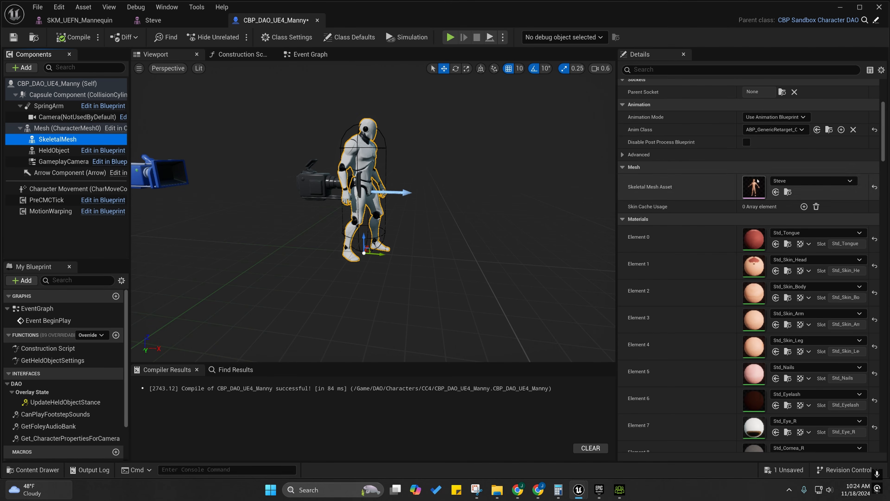
pyautogui.click(812, 180)
pyautogui.click(781, 236)
pyautogui.click(73, 37)
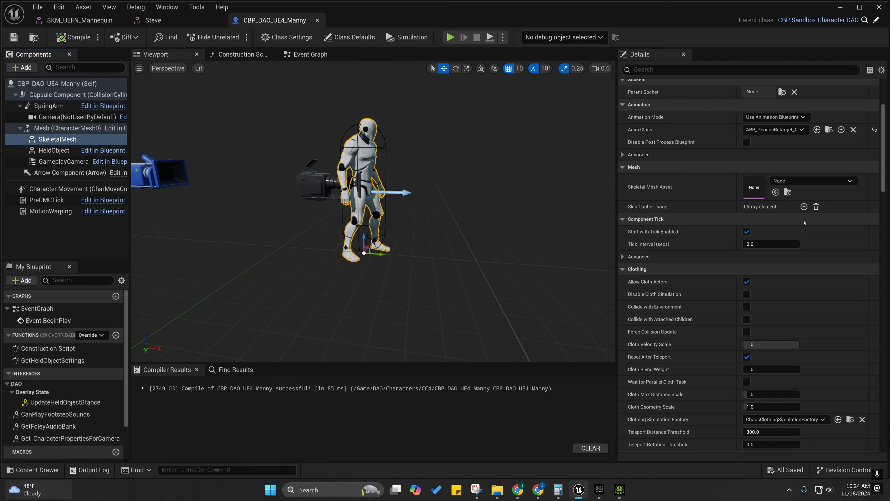
# Examine the character preview and the Set IKRetargeter and Skeletal Mesh nodes in the construction script.
pyautogui.scroll(3, 700, 245)
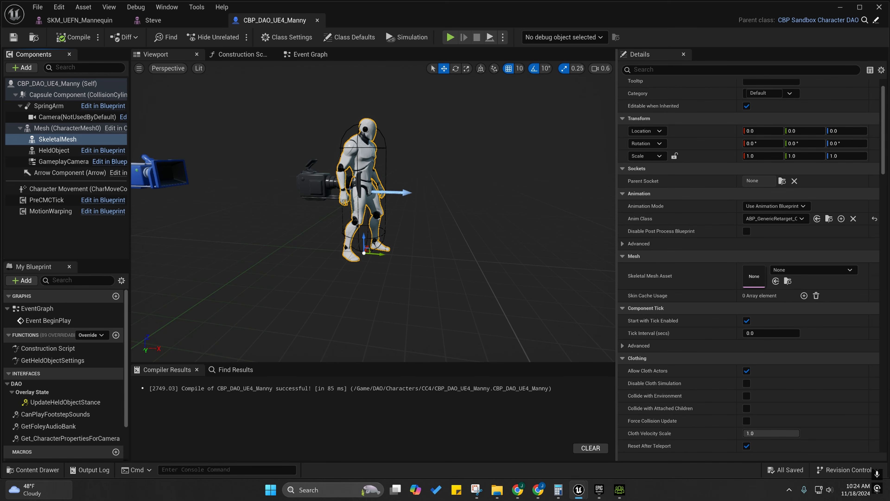
pyautogui.press('w')
pyautogui.scroll(-1, 350, 189)
pyautogui.moveTo(350, 189); pyautogui.dragTo(358, 181, button='right')
pyautogui.press('s')
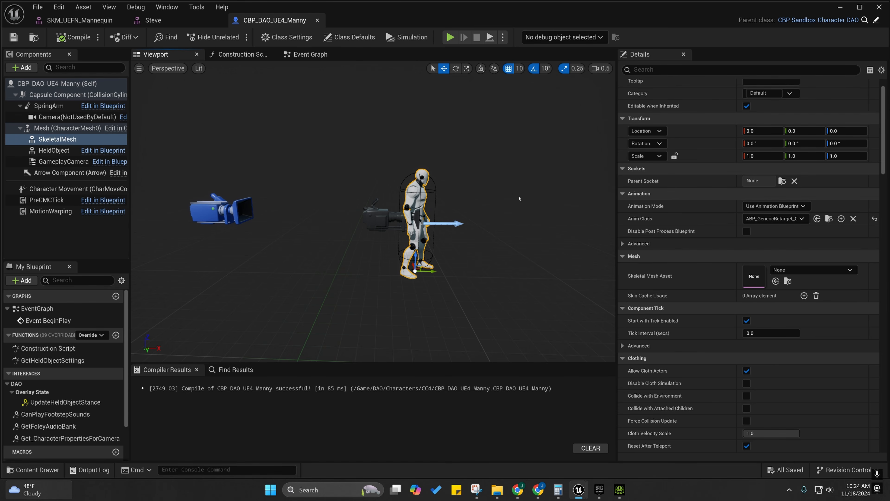
pyautogui.click(242, 54)
pyautogui.moveTo(321, 151); pyautogui.dragTo(281, 202, button='right')
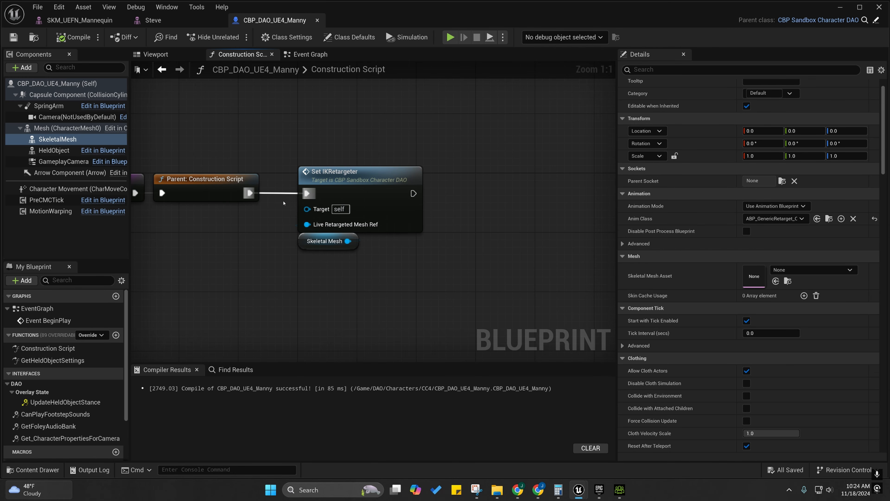
pyautogui.click(308, 243)
pyautogui.moveTo(291, 260); pyautogui.dragTo(307, 257, button='right')
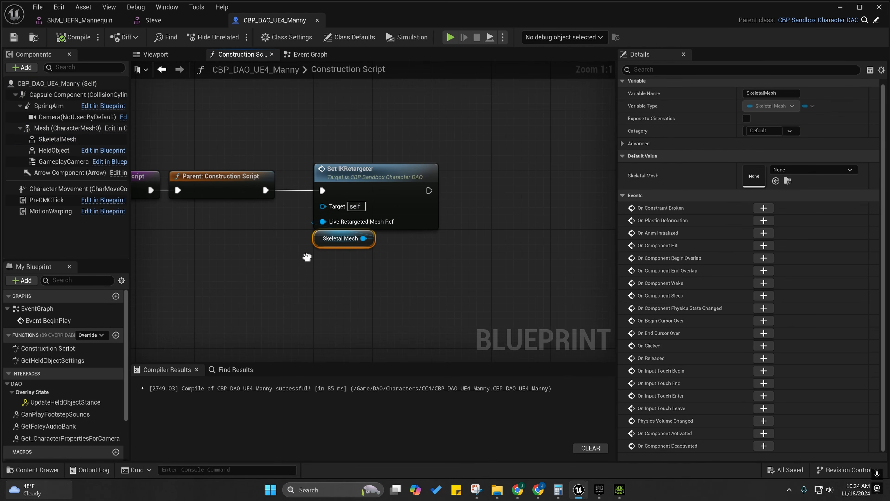
pyautogui.click(155, 54)
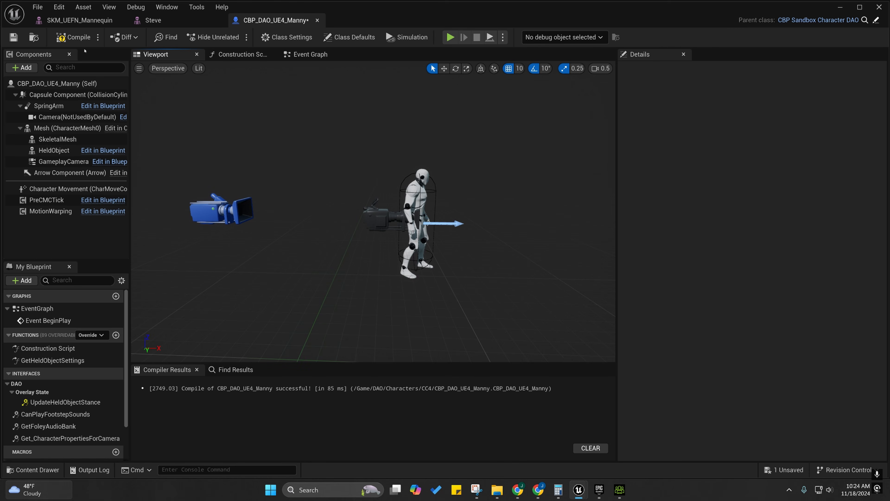
# Clear the SkeletalMesh component's mesh asset again, then recompile and save CBP_DAO_UE4_Manny.
pyautogui.click(73, 37)
pyautogui.click(58, 139)
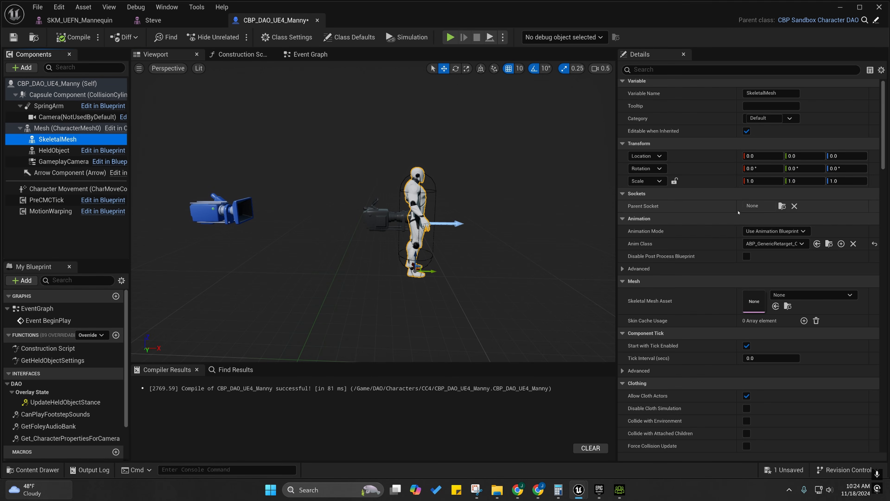
pyautogui.click(813, 295)
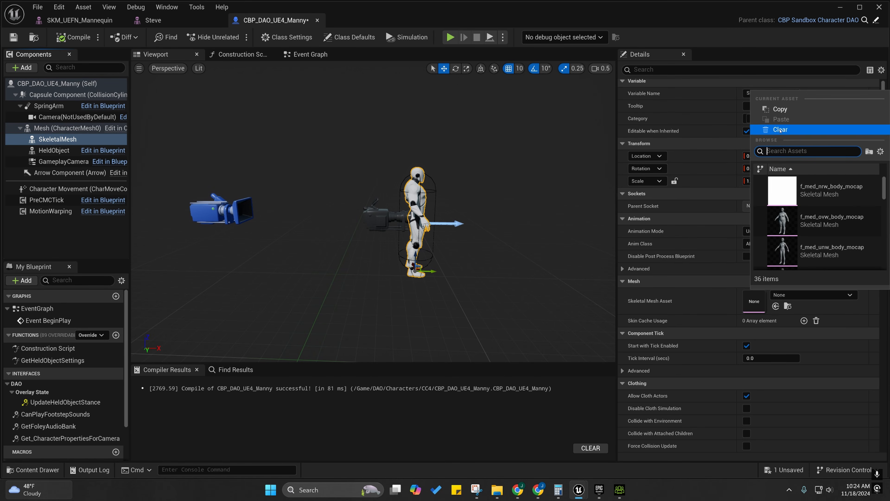
pyautogui.click(743, 278)
pyautogui.click(73, 38)
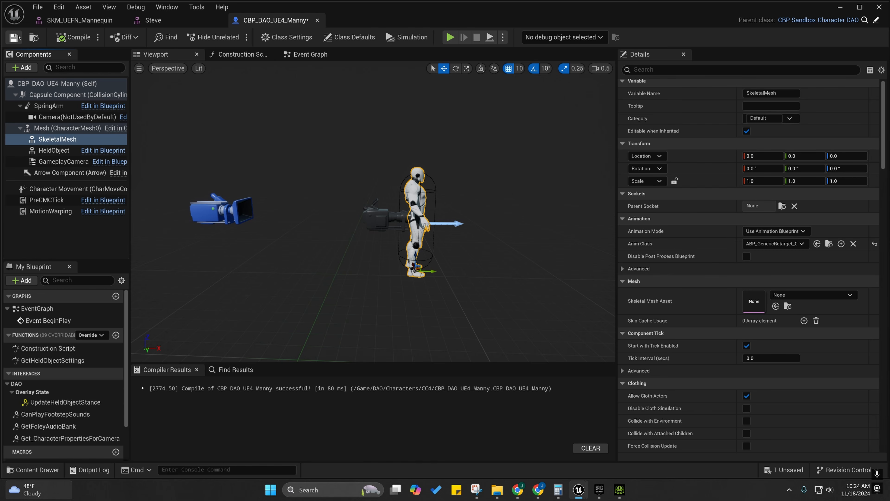
pyautogui.click(17, 36)
pyautogui.scroll(5, 374, 210)
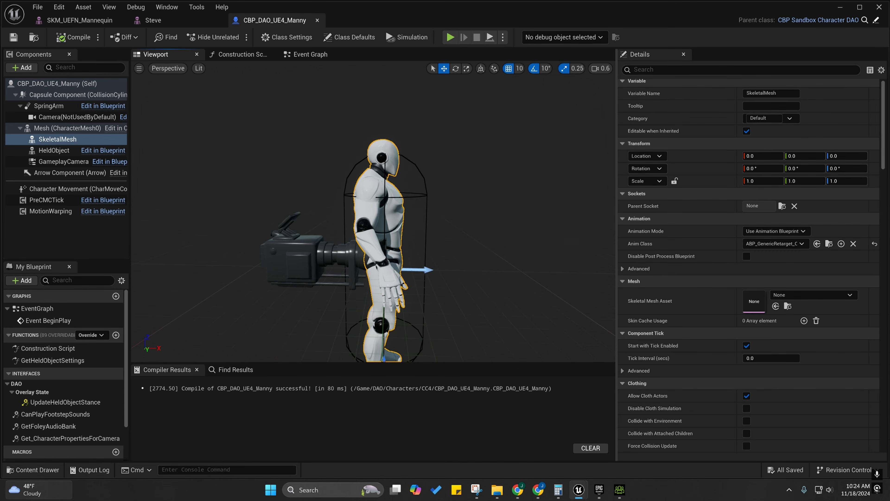
pyautogui.scroll(-5, 373, 211)
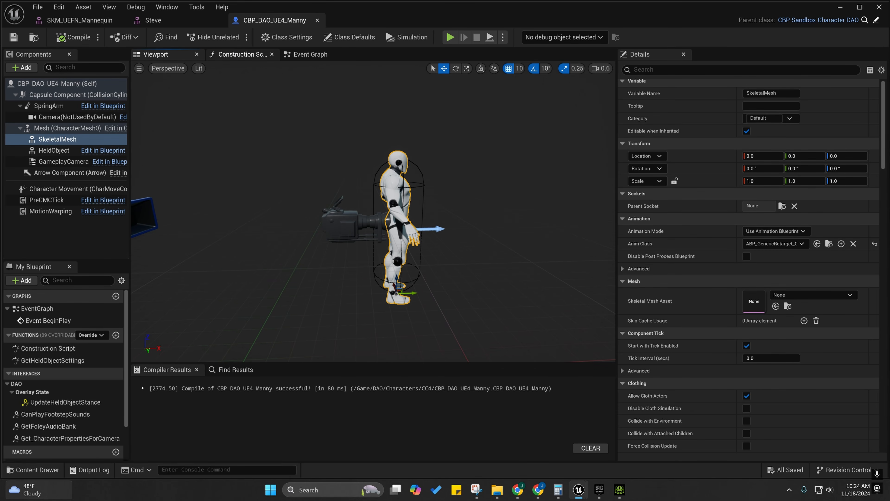
# Disconnect Set IKRetargeter from the parent construction script call and delete the SkeletalMesh component.
pyautogui.click(233, 54)
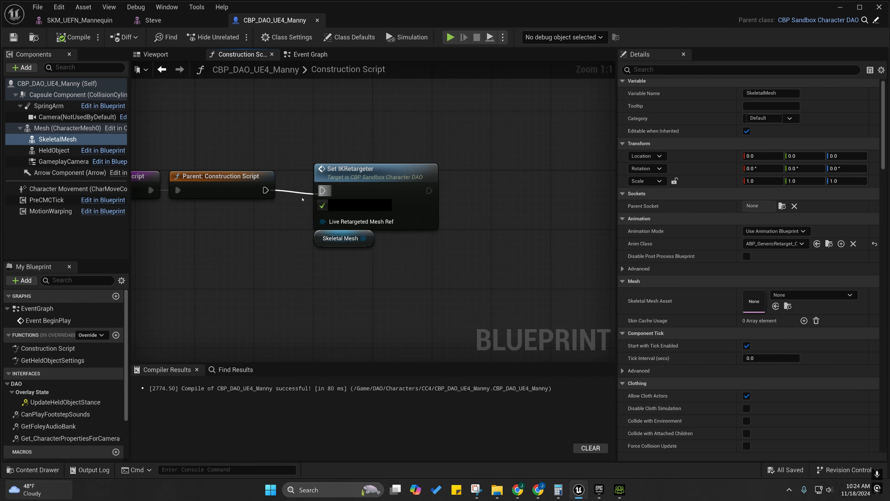
pyautogui.moveTo(302, 199); pyautogui.dragTo(298, 200)
pyautogui.moveTo(276, 205); pyautogui.dragTo(270, 153, button='right')
pyautogui.click(57, 140)
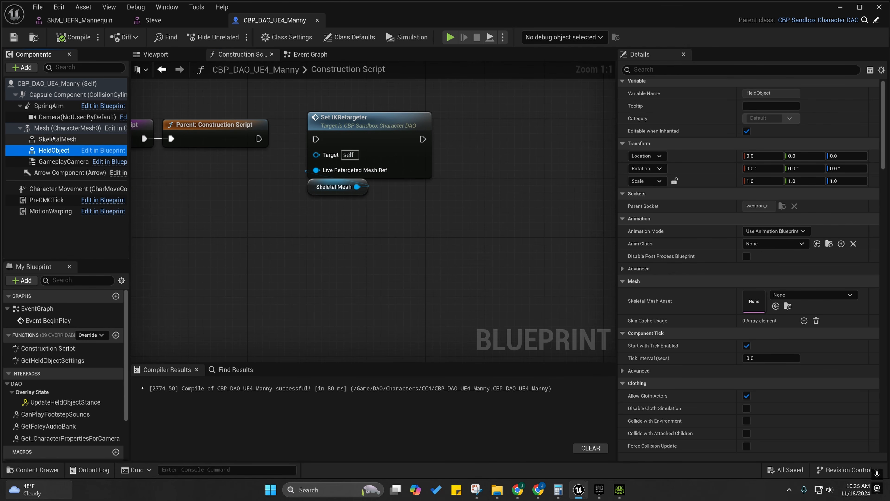
pyautogui.rightClick(56, 140)
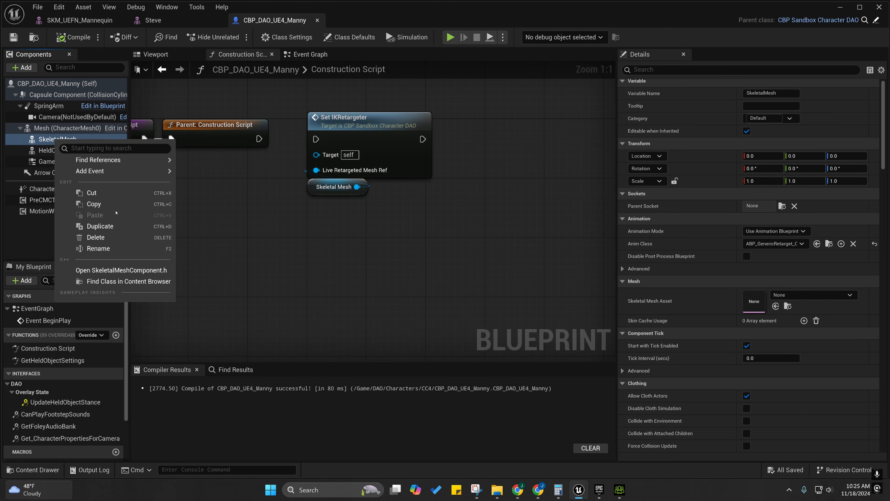
pyautogui.click(97, 237)
pyautogui.moveTo(321, 234); pyautogui.dragTo(363, 266, button='right')
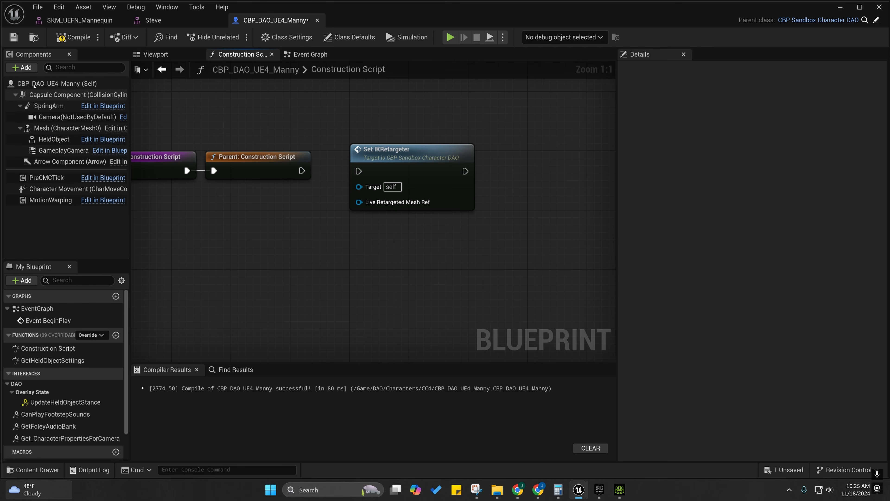
# Add a Skeletal Mesh component based on Steve and parent it to the Mesh (CharacterMesh0) component.
pyautogui.click(25, 67)
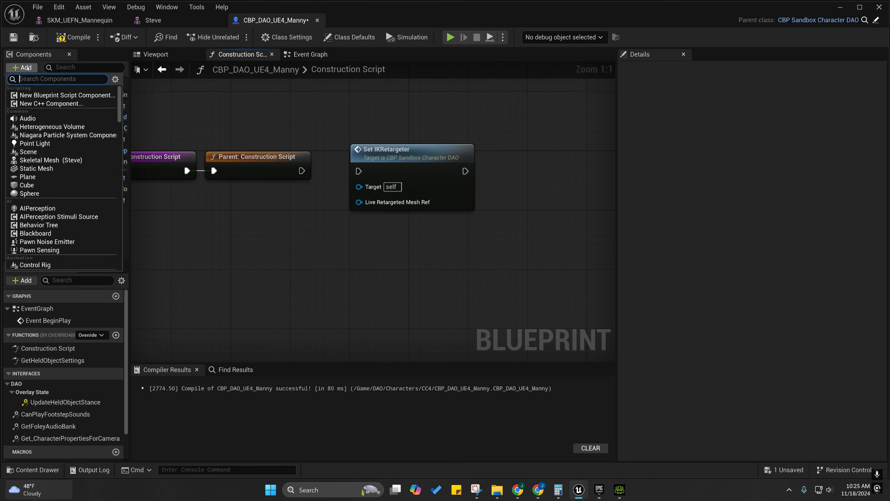
pyautogui.click(41, 160)
pyautogui.press('Return')
pyautogui.moveTo(41, 106); pyautogui.dragTo(39, 140)
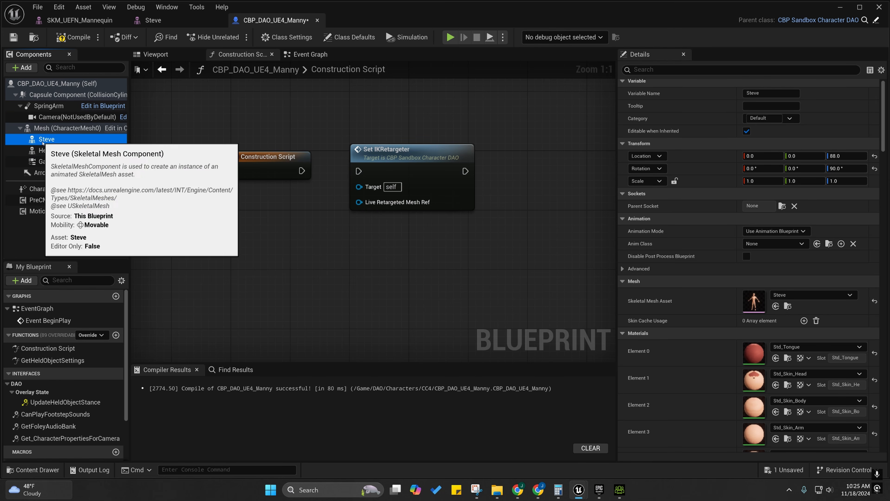
# Reset the Steve component's location and rotation to zero and set its Anim Class to ABP_GenericRetarget.
pyautogui.click(875, 156)
pyautogui.click(875, 169)
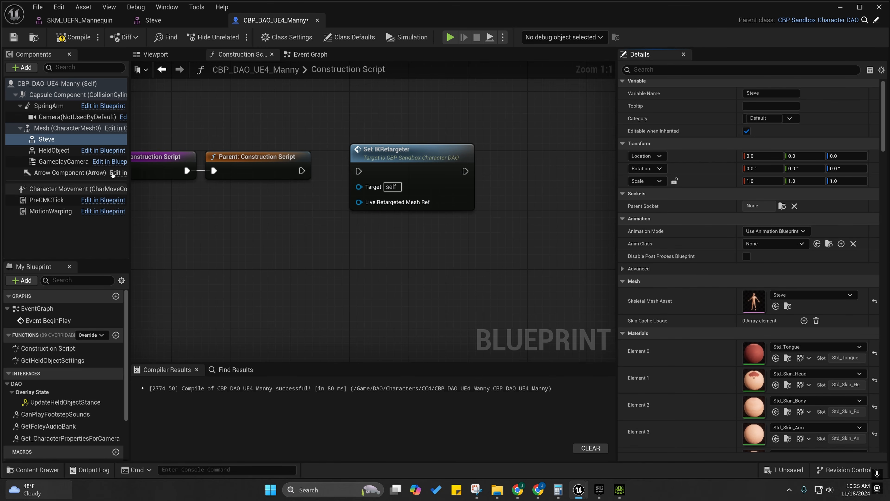
pyautogui.click(779, 243)
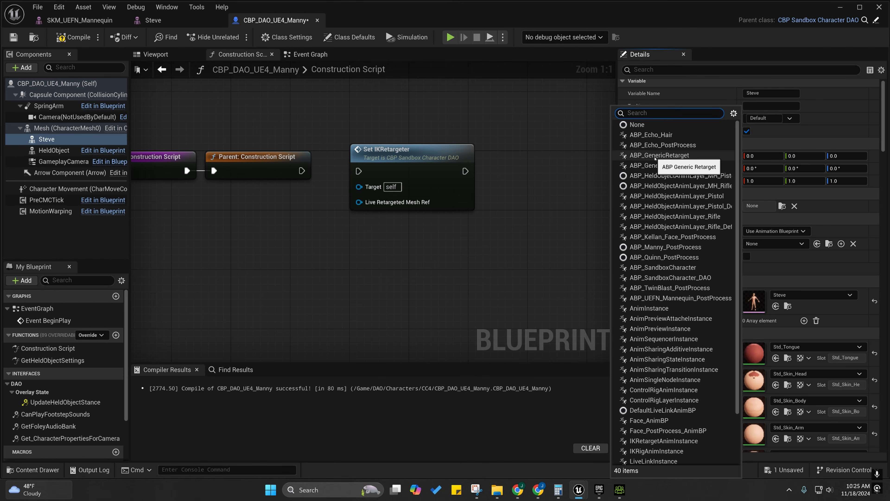
pyautogui.click(650, 165)
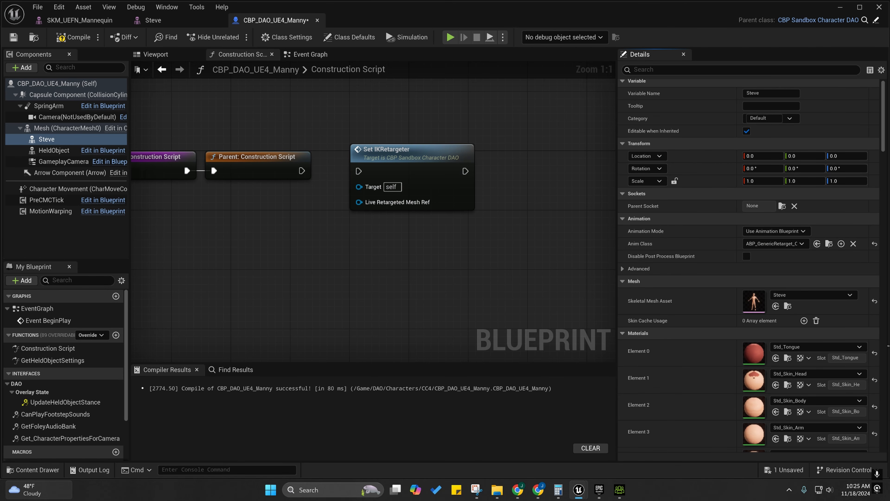
# Locate the ABP_GenericRetarget asset in the content browser and check where it sits in the DAO folder structure.
pyautogui.click(829, 243)
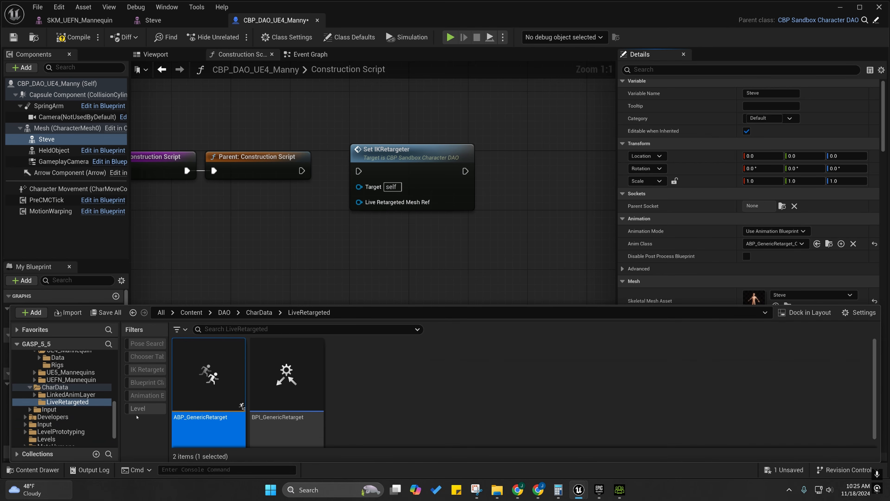
pyautogui.scroll(3, 54, 390)
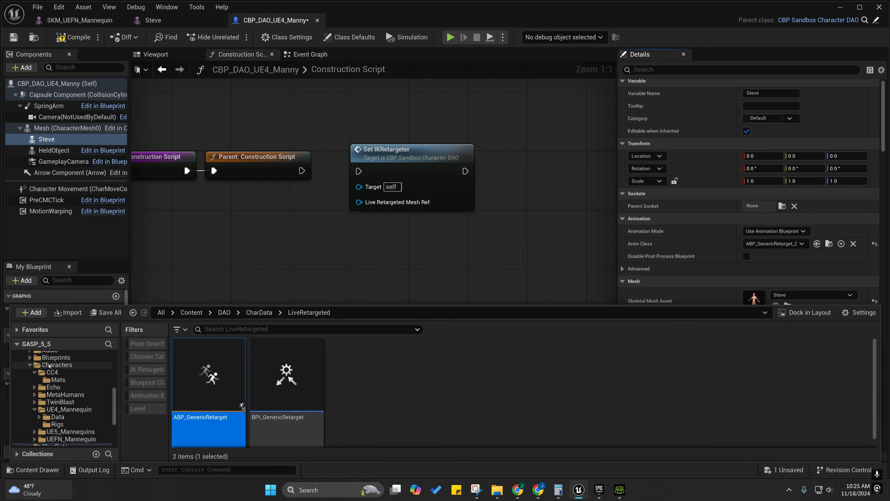
pyautogui.scroll(3, 49, 386)
pyautogui.scroll(-5, 45, 380)
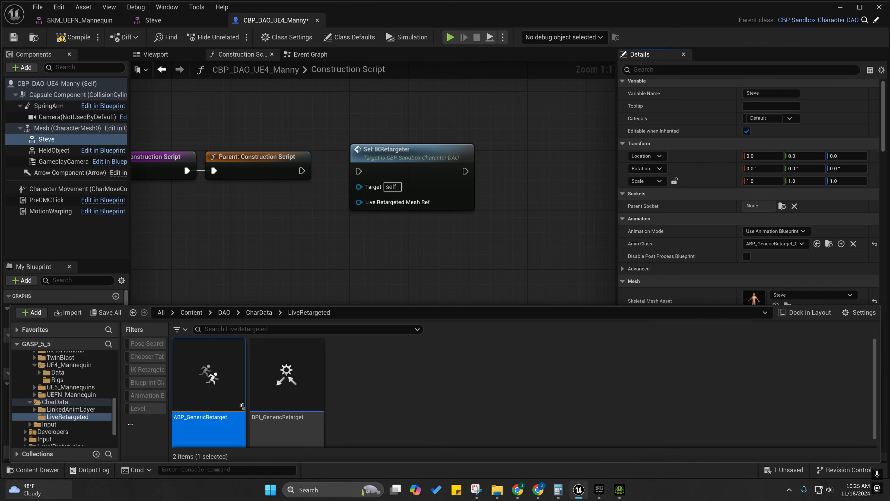
pyautogui.moveTo(241, 432)
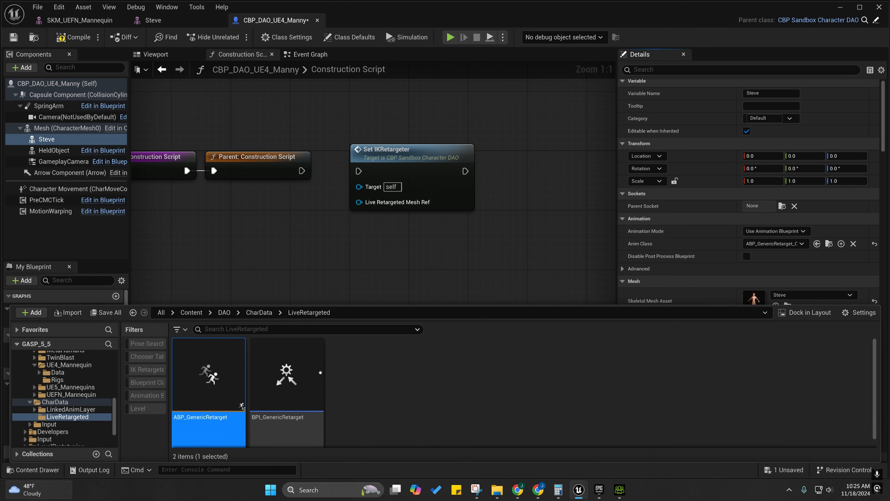
# Open ABP_GenericRetarget and examine the UpdateLiveRetargeterSettings and SetIKRetargeter event logic in its Event Graph.
pyautogui.click(532, 235)
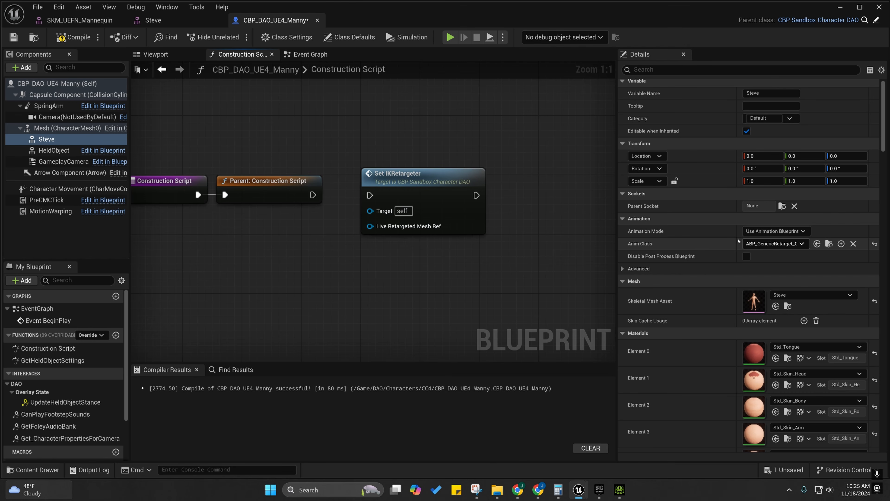
pyautogui.moveTo(484, 250); pyautogui.dragTo(458, 258, button='right')
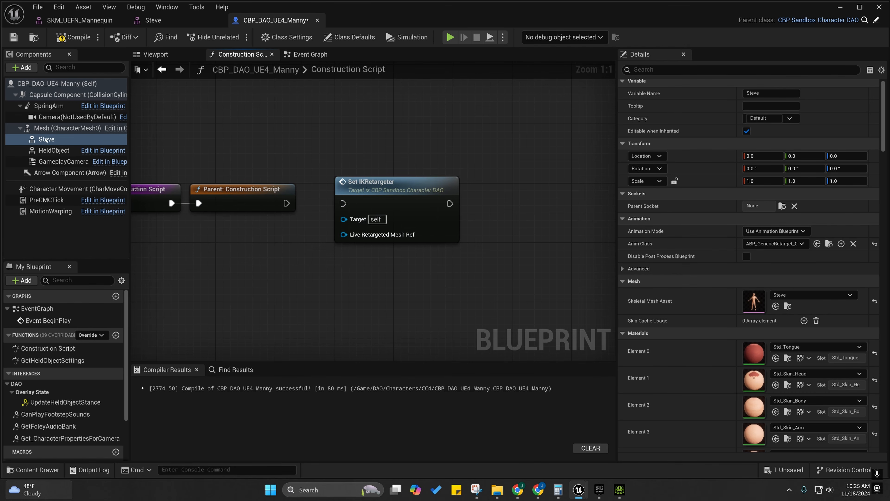
pyautogui.click(829, 243)
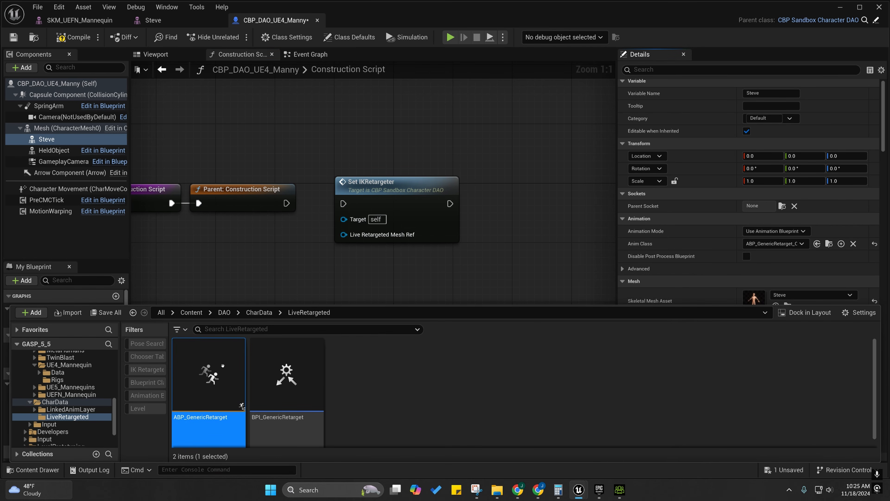
pyautogui.doubleClick(222, 365)
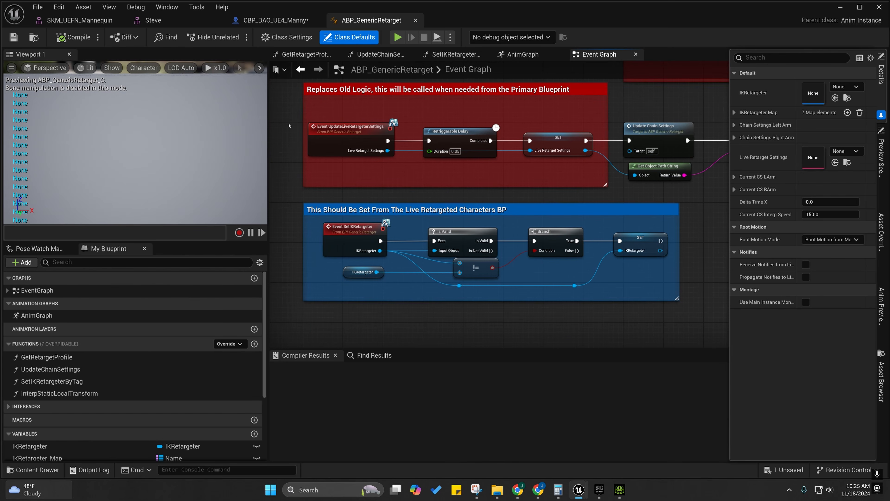
pyautogui.moveTo(283, 92); pyautogui.dragTo(629, 312)
pyautogui.moveTo(627, 276); pyautogui.dragTo(574, 348, button='right')
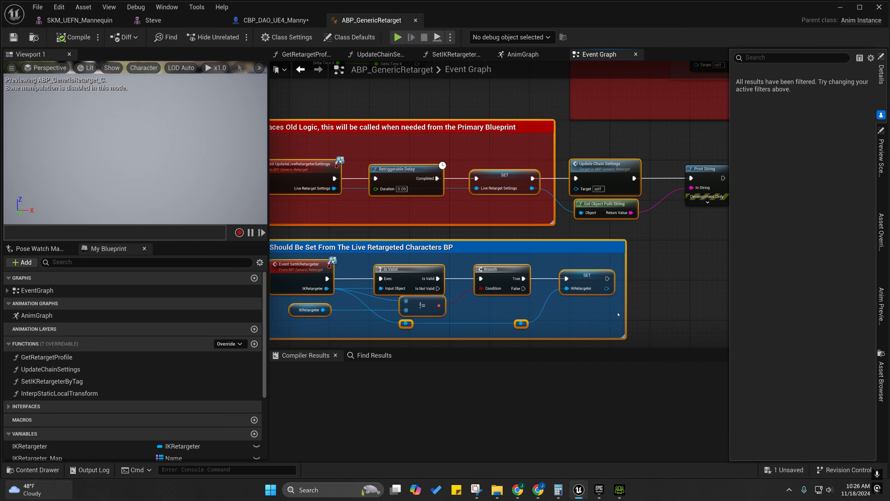
pyautogui.moveTo(618, 314); pyautogui.dragTo(508, 168, button='right')
pyautogui.scroll(-3, 485, 184)
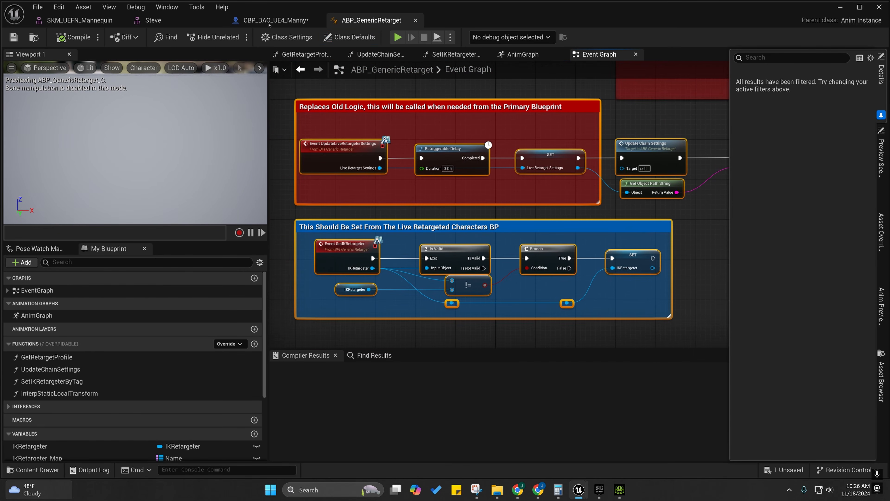
# In CBP_DAO_UE4_Manny, connect Parent: Construction Script to Set IKRetargeter and feed the Steve component into Live Retargeted Mesh Ref.
pyautogui.click(262, 20)
pyautogui.moveTo(323, 200); pyautogui.dragTo(356, 193, button='right')
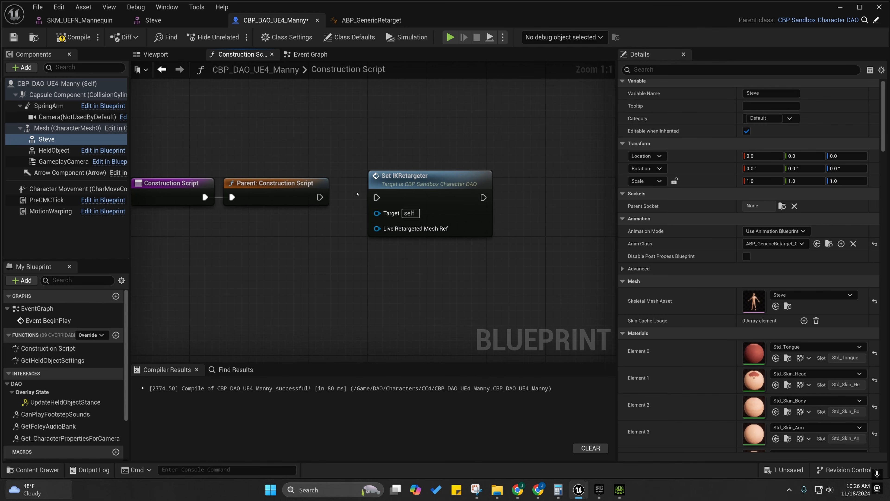
pyautogui.moveTo(318, 197); pyautogui.dragTo(378, 198)
pyautogui.moveTo(47, 139); pyautogui.dragTo(390, 231)
pyautogui.moveTo(307, 222); pyautogui.dragTo(394, 247)
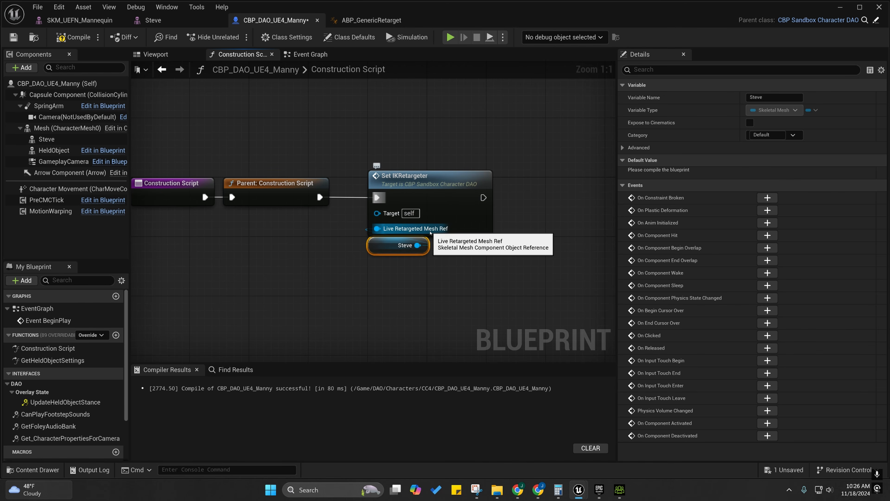
# Check the Set IKRetargeter node's parent class by opening CBP_SandboxCharacter_DAO, and return to the CBP_DAO_UE4_Manny Construction Script.
pyautogui.click(398, 182)
pyautogui.moveTo(363, 201); pyautogui.dragTo(350, 225, button='right')
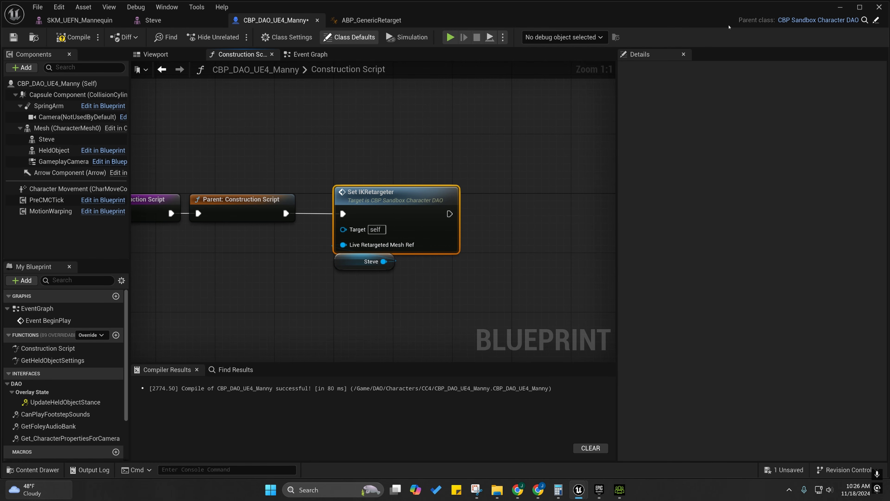
pyautogui.click(876, 20)
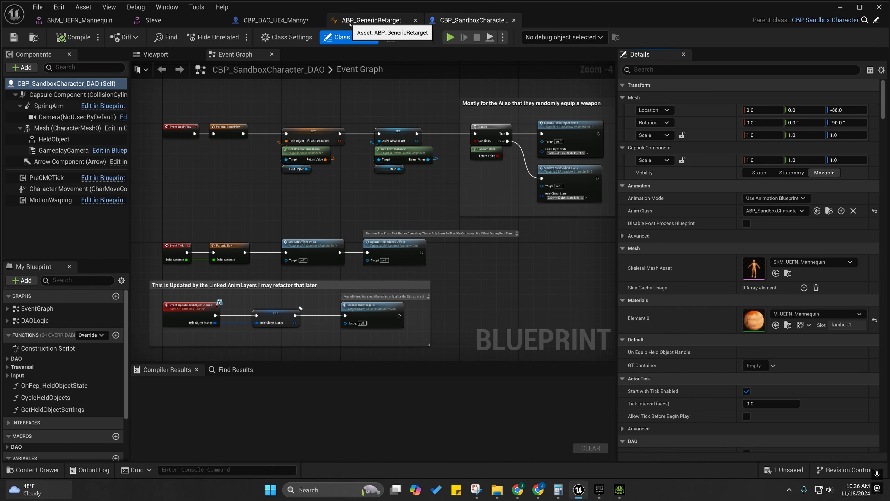
pyautogui.click(284, 22)
pyautogui.moveTo(350, 272); pyautogui.dragTo(320, 243, button='right')
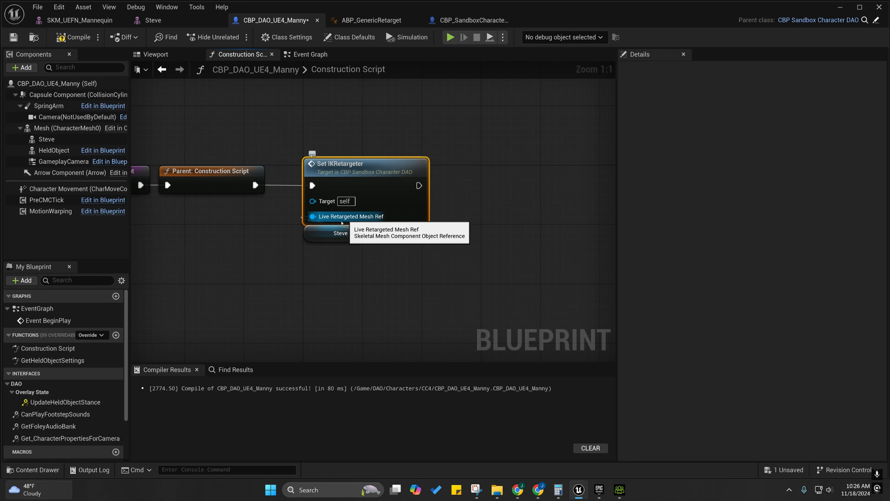
# Review the Steve component's Anim Class, skeletal mesh and materials alongside the Set IKRetargeter node.
pyautogui.click(46, 139)
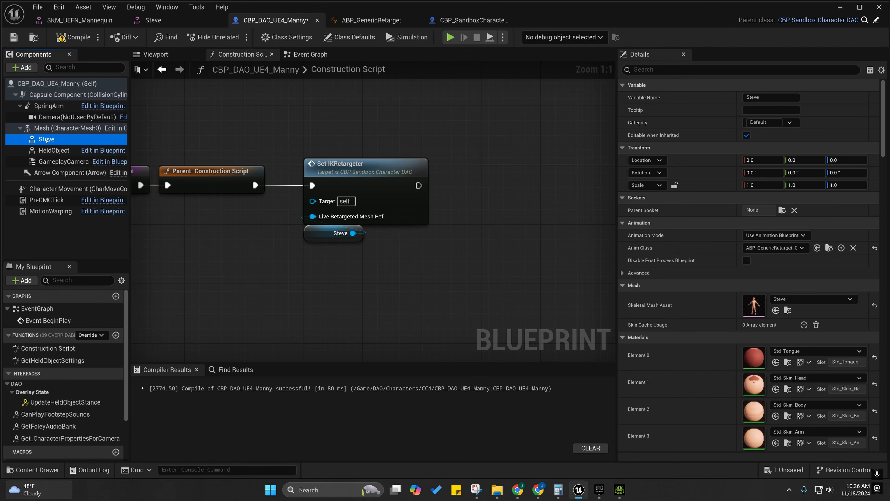
pyautogui.scroll(-3, 778, 174)
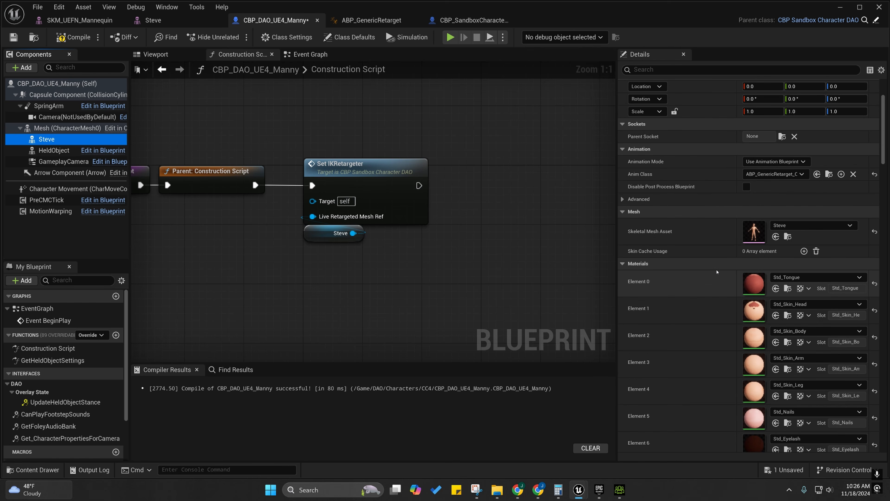
pyautogui.moveTo(453, 130)
pyautogui.mouseDown(button='right')
pyautogui.moveTo(475, 252)
pyautogui.moveTo(467, 171)
pyautogui.moveTo(452, 134)
pyautogui.mouseUp(button='right')
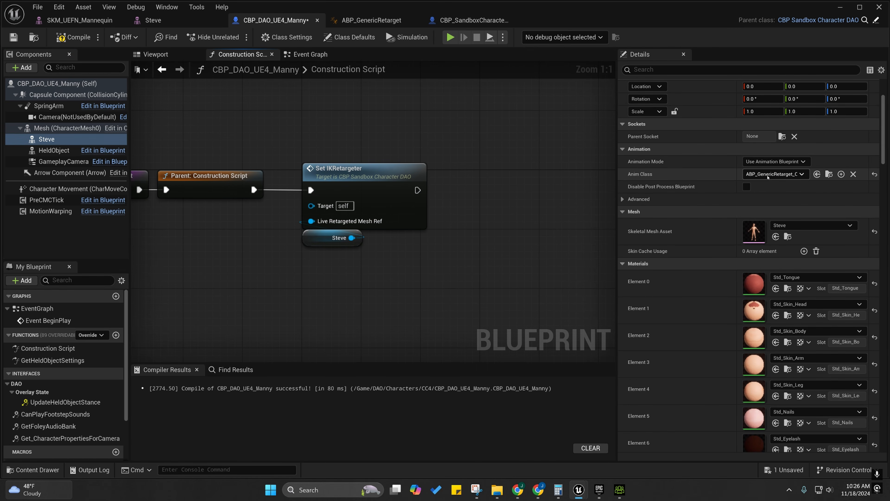
pyautogui.moveTo(250, 184); pyautogui.dragTo(266, 215, button='right')
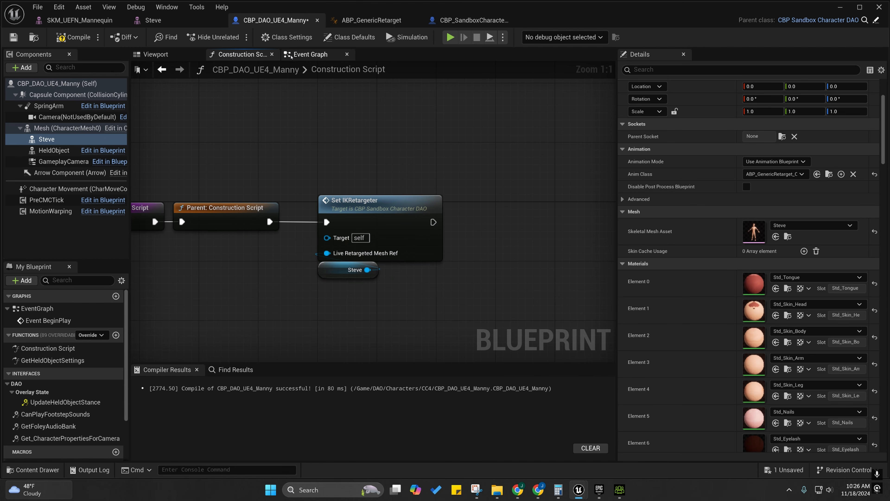
# In the Event Graph, add a Steve component reference, connect it to the Parent input of Attach Component To Component and place it below Held Object.
pyautogui.click(310, 55)
pyautogui.moveTo(356, 208); pyautogui.dragTo(303, 206, button='right')
pyautogui.scroll(3, 303, 206)
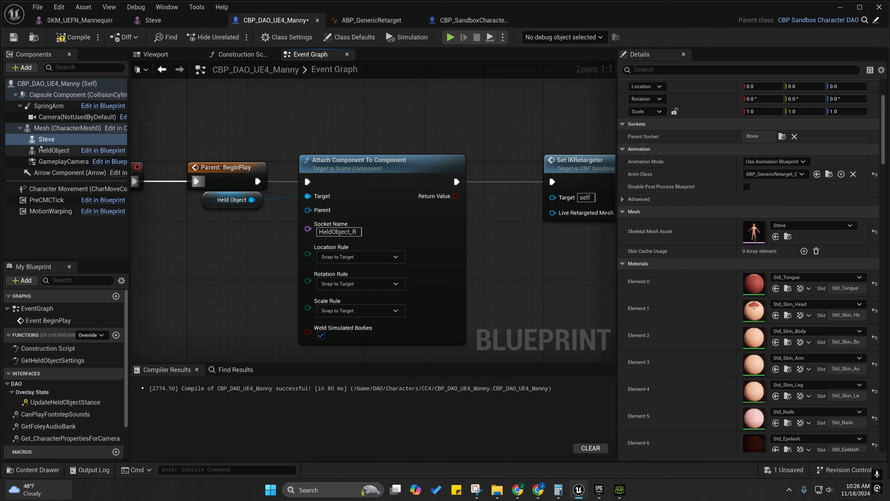
pyautogui.moveTo(41, 142); pyautogui.dragTo(310, 211)
pyautogui.moveTo(242, 200); pyautogui.dragTo(241, 222)
pyautogui.moveTo(255, 249); pyautogui.dragTo(312, 289, button='right')
pyautogui.scroll(-1, 320, 249)
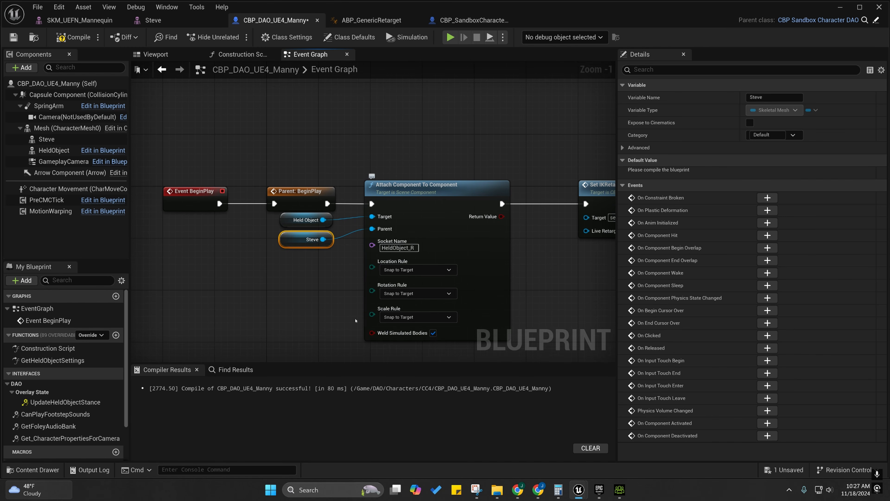
# Check the attachment setup in the Event Graph and look through the Steve component's material details.
pyautogui.moveTo(352, 307); pyautogui.dragTo(374, 287, button='right')
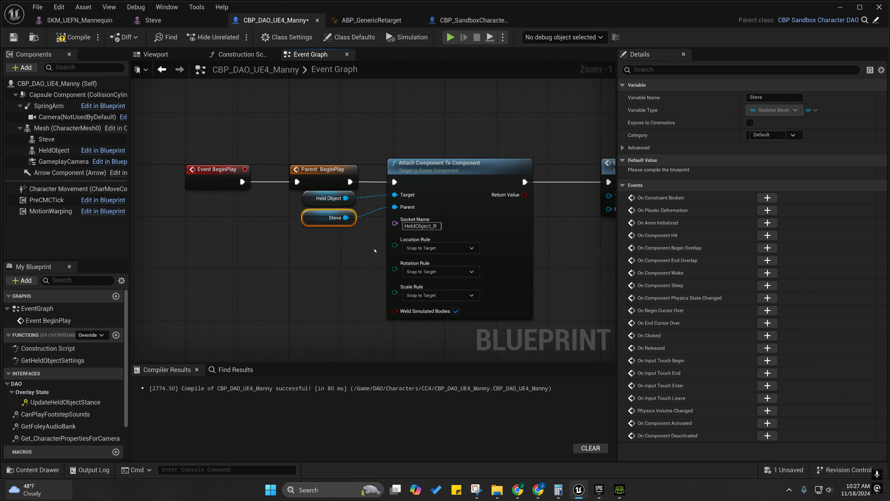
pyautogui.moveTo(374, 250); pyautogui.dragTo(315, 239, button='right')
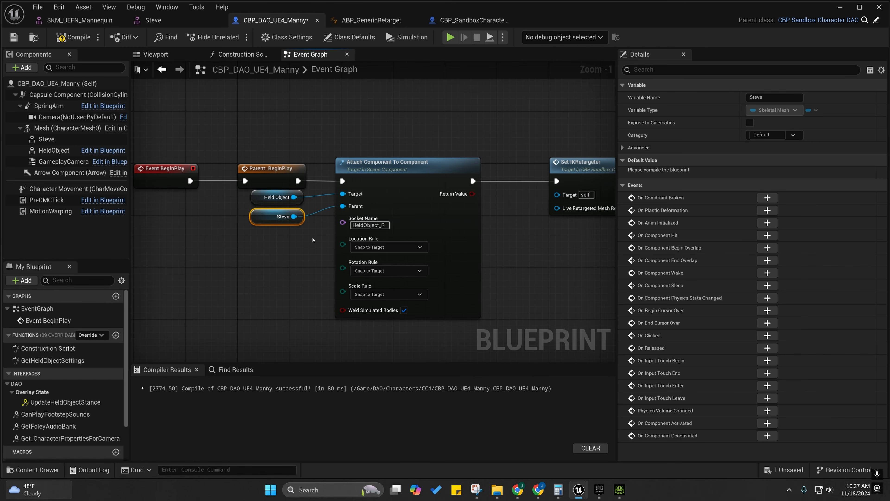
pyautogui.moveTo(312, 240)
pyautogui.mouseDown(button='right')
pyautogui.moveTo(332, 227)
pyautogui.moveTo(293, 221)
pyautogui.moveTo(374, 265)
pyautogui.moveTo(360, 284)
pyautogui.moveTo(324, 260)
pyautogui.moveTo(295, 270)
pyautogui.moveTo(351, 259)
pyautogui.moveTo(311, 245)
pyautogui.mouseUp(button='right')
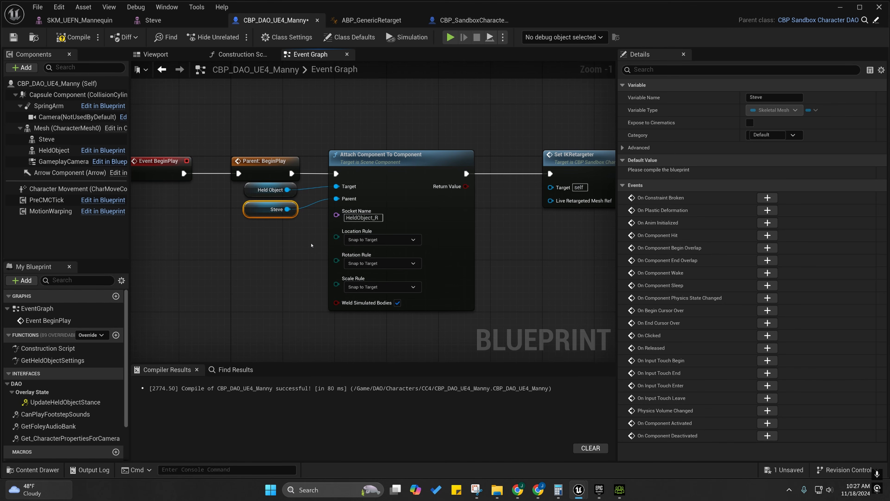
pyautogui.click(46, 139)
pyautogui.scroll(-10, 687, 270)
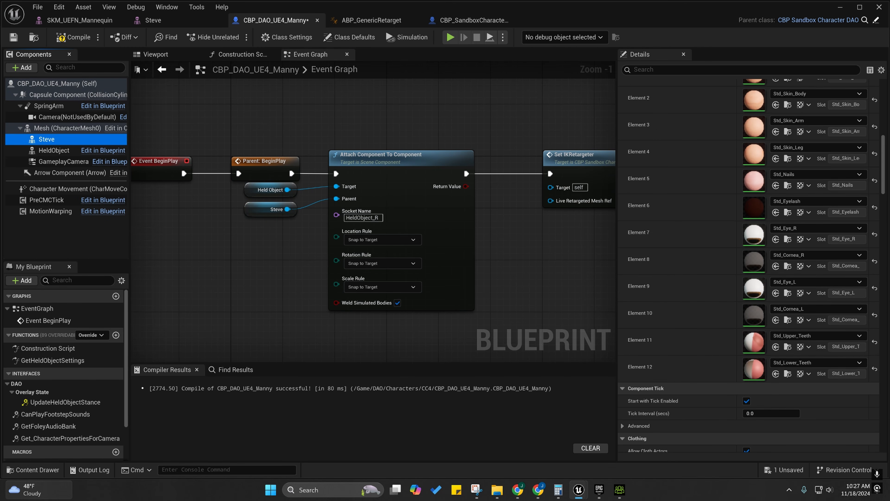
# Compile and save the CBP_DAO_UE4_Manny blueprint.
pyautogui.moveTo(433, 234); pyautogui.dragTo(259, 247, button='right')
pyautogui.click(275, 216)
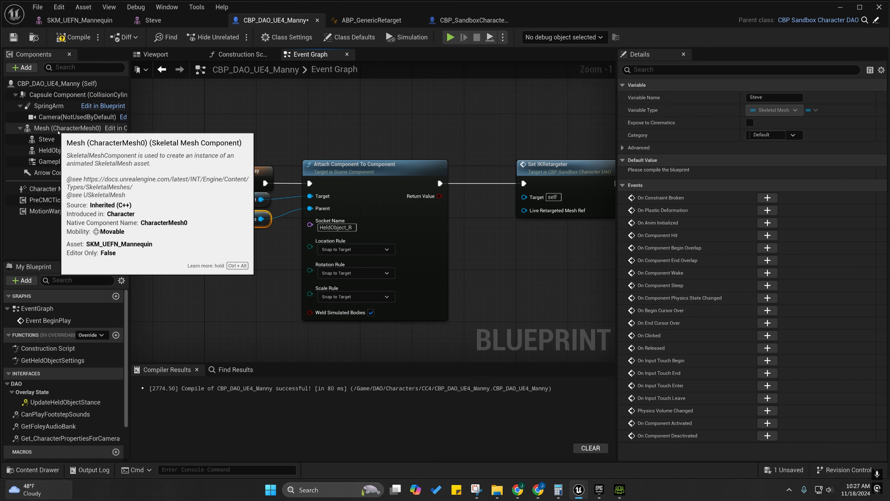
pyautogui.moveTo(157, 158); pyautogui.dragTo(137, 120, button='right')
pyautogui.click(62, 37)
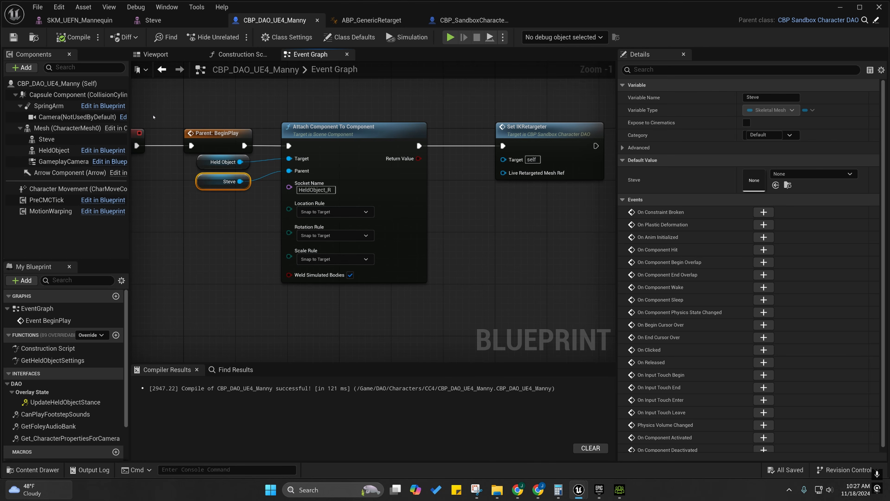
pyautogui.moveTo(153, 117); pyautogui.dragTo(208, 145, button='right')
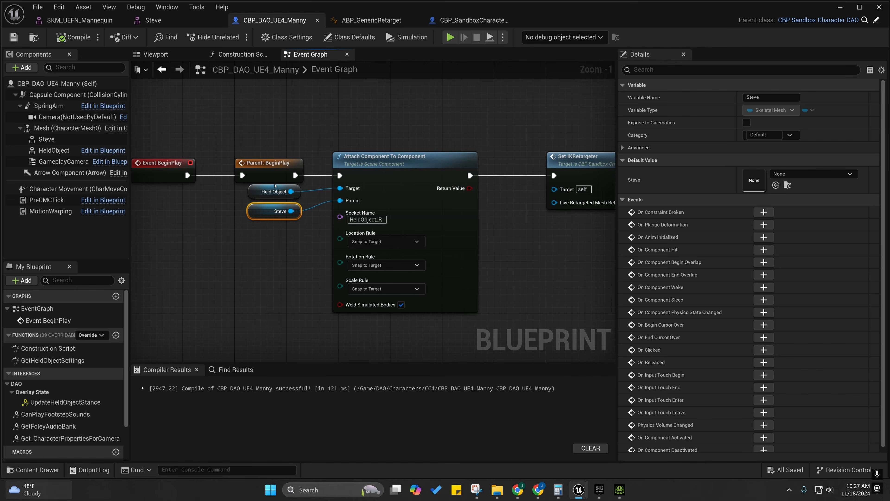
pyautogui.moveTo(253, 150); pyautogui.dragTo(267, 157, button='right')
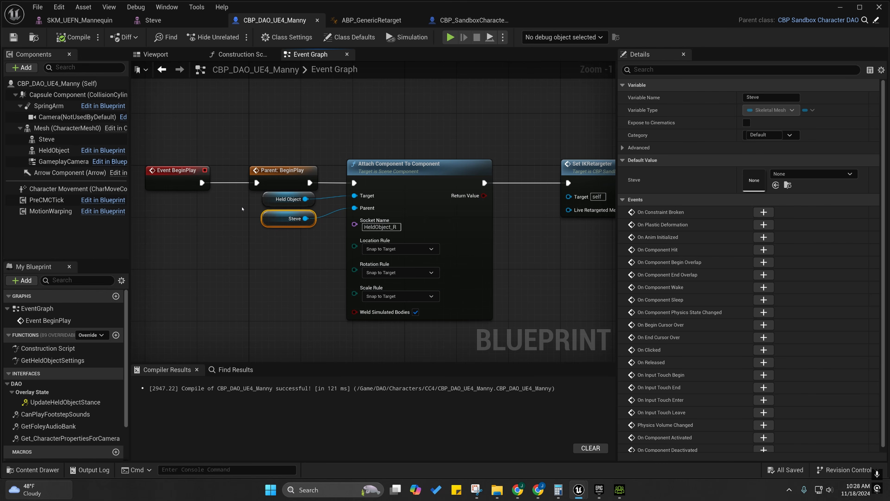
pyautogui.moveTo(242, 207); pyautogui.dragTo(204, 193, button='right')
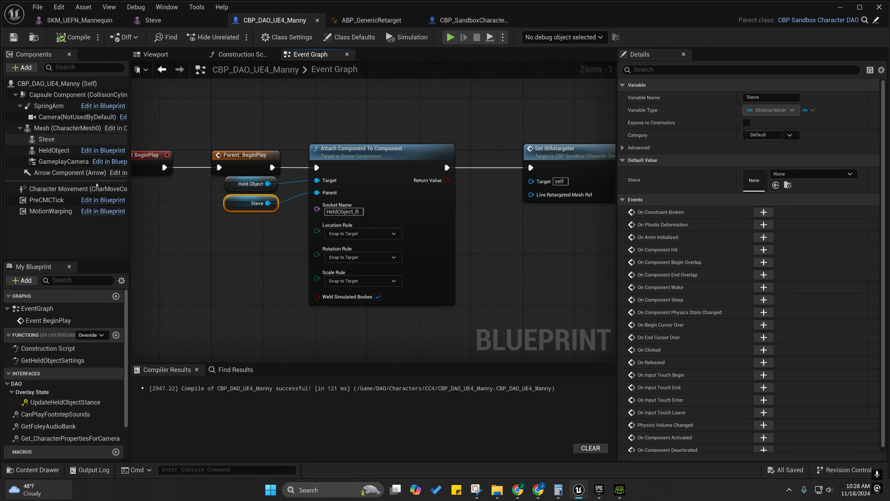
pyautogui.moveTo(444, 162)
pyautogui.mouseDown(button='right')
pyautogui.moveTo(472, 162)
pyautogui.moveTo(441, 171)
pyautogui.mouseUp(button='right')
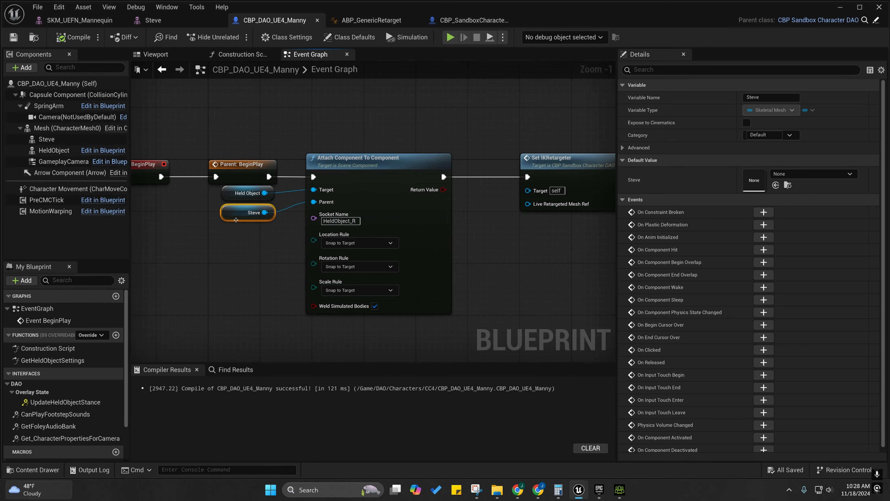
pyautogui.moveTo(215, 231)
pyautogui.mouseDown(button='right')
pyautogui.moveTo(232, 197)
pyautogui.moveTo(206, 222)
pyautogui.mouseUp(button='right')
pyautogui.click(234, 198)
pyautogui.moveTo(349, 161); pyautogui.dragTo(312, 181, button='right')
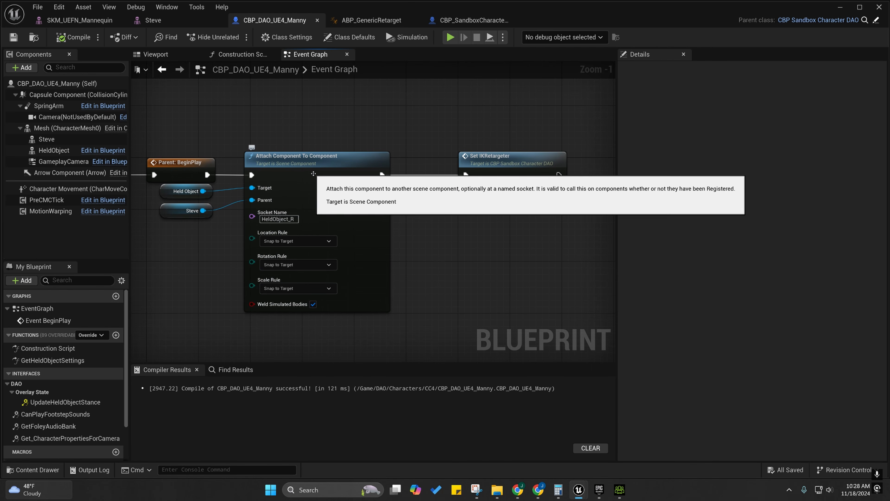
pyautogui.moveTo(251, 131); pyautogui.dragTo(248, 90, button='right')
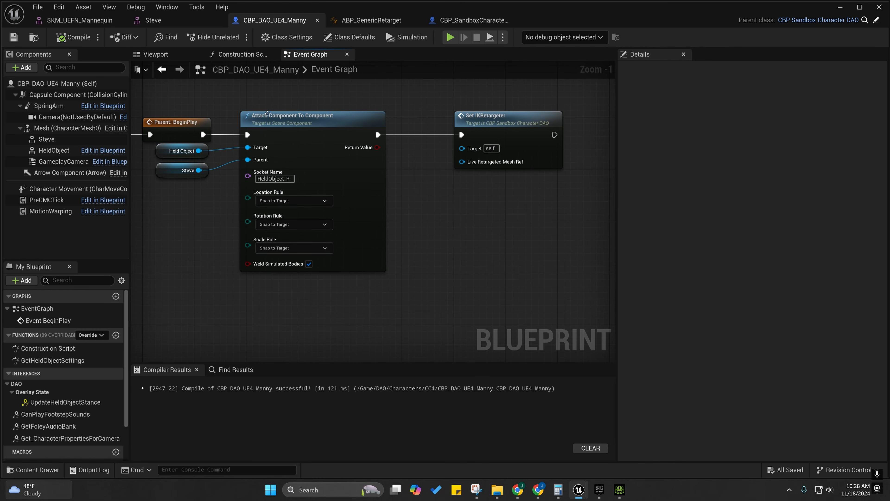
# Move the Attach Component To Component node slightly farther from Parent: BeginPlay.
pyautogui.moveTo(266, 135); pyautogui.dragTo(272, 135)
pyautogui.moveTo(225, 108); pyautogui.dragTo(212, 129, button='right')
pyautogui.keyDown('ctrl'); pyautogui.click(238, 142); pyautogui.keyUp('ctrl')
pyautogui.click(266, 123)
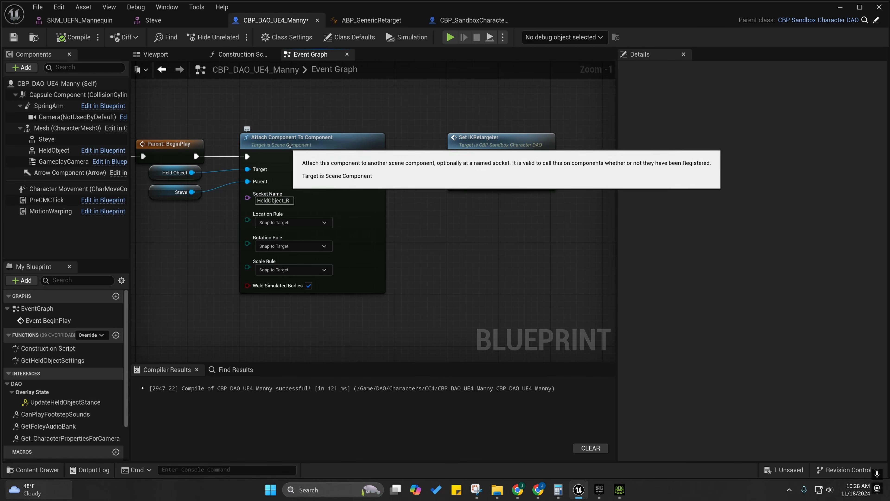
pyautogui.moveTo(131, 170); pyautogui.dragTo(195, 182, button='right')
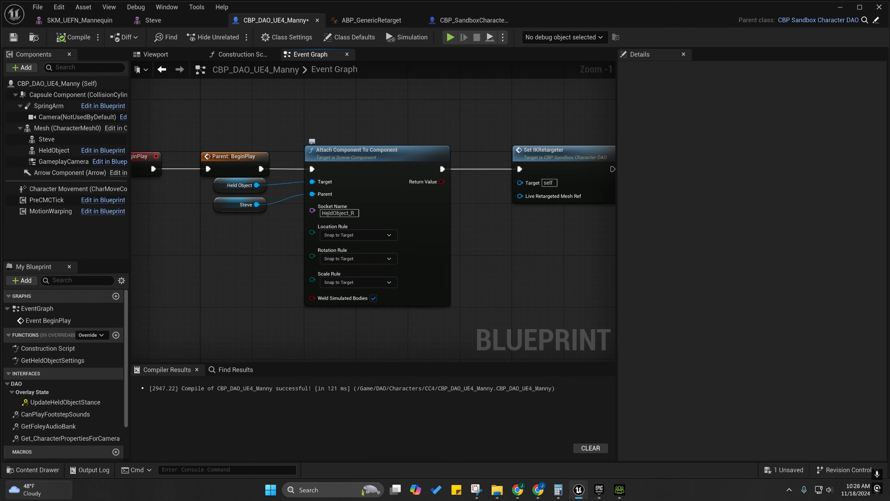
pyautogui.moveTo(328, 160); pyautogui.dragTo(285, 137, button='right')
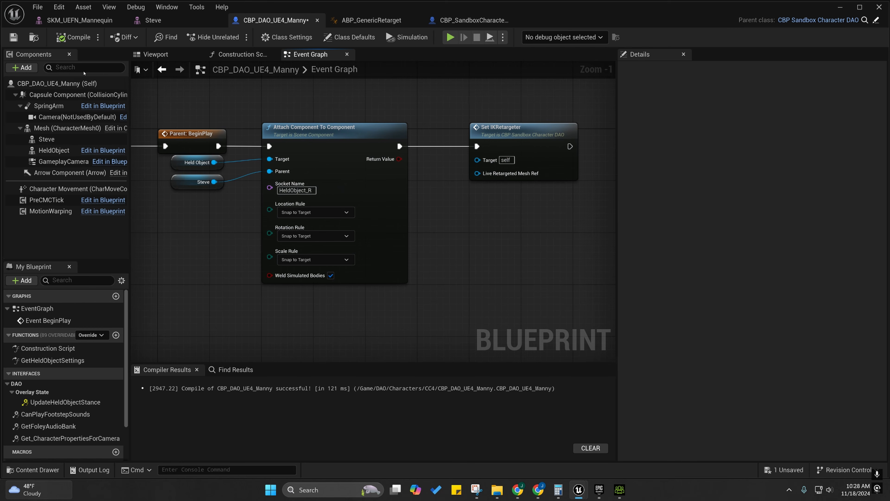
# Locate the Steve skeletal mesh asset in the DAO/Characters/CC4 folder and view its available asset actions.
pyautogui.click(33, 469)
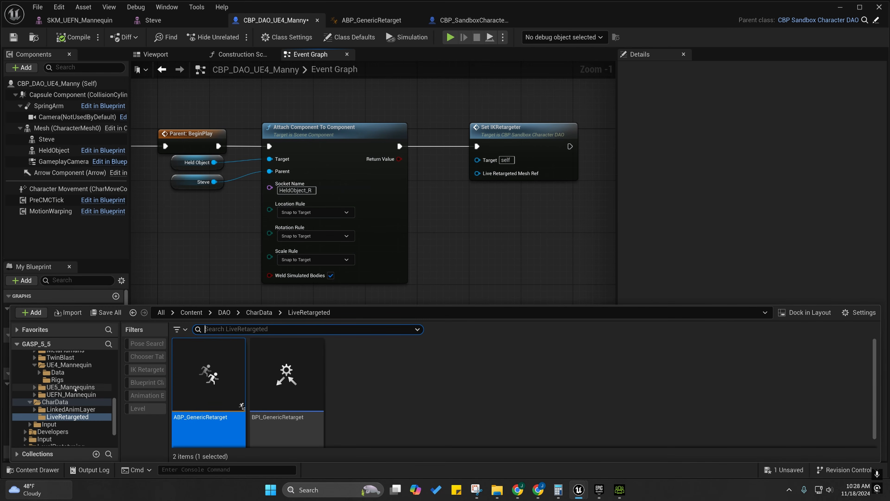
pyautogui.click(161, 24)
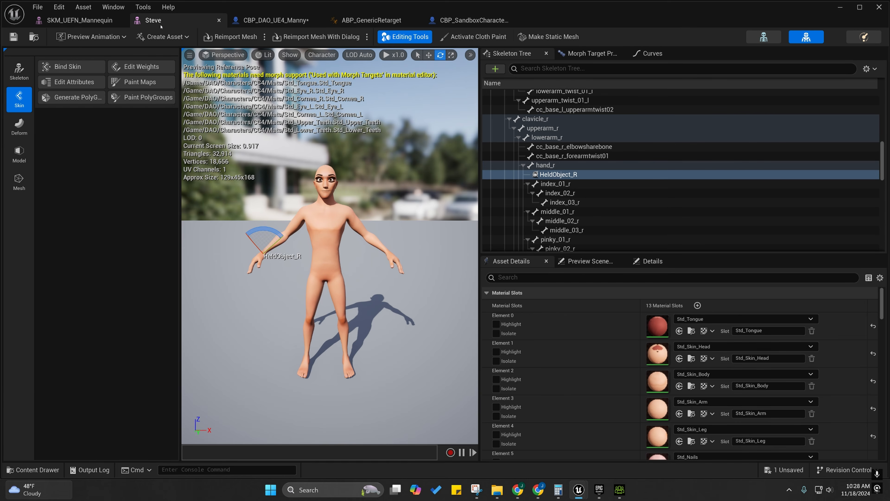
pyautogui.click(34, 36)
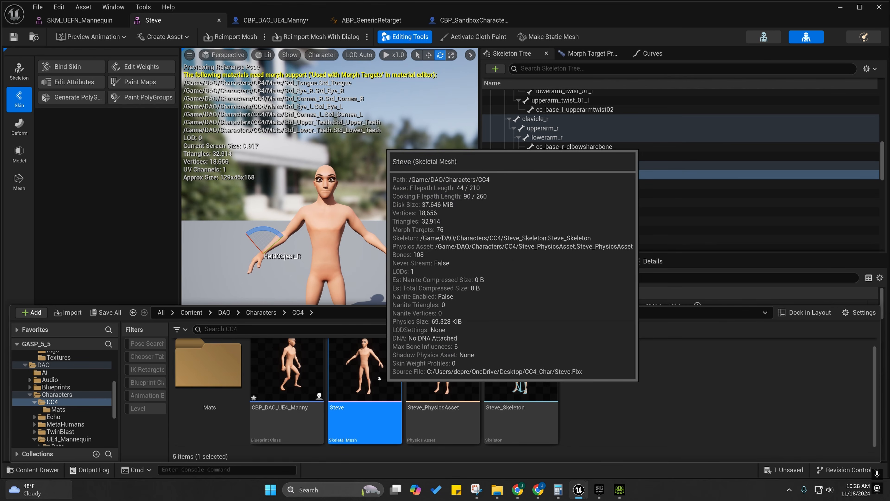
pyautogui.rightClick(357, 379)
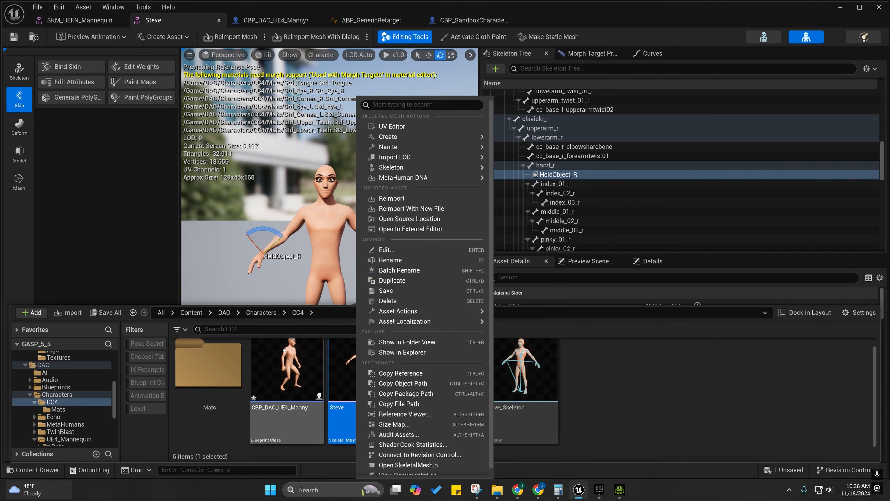
pyautogui.scroll(-3, 55, 400)
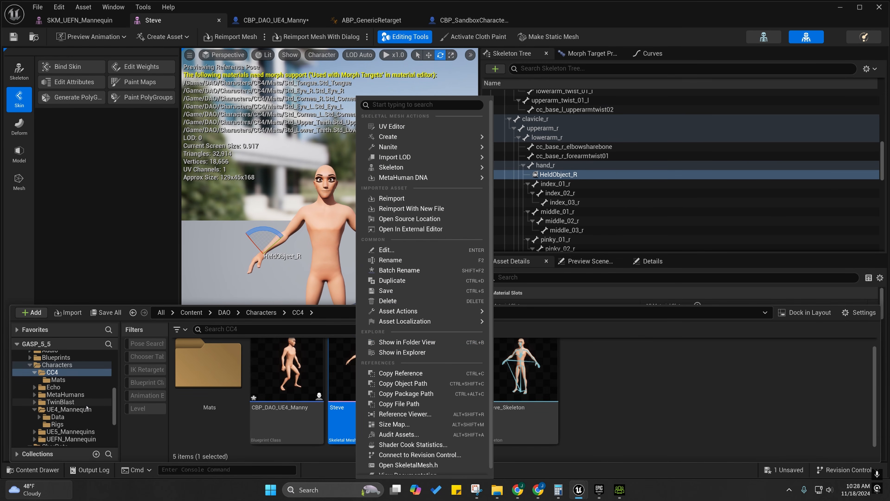
# Open the RTG_UEFN_to_UE4_Manny IK Retargeter from the DAO/Characters/UE4_Mannequin/Rigs folder.
pyautogui.click(57, 409)
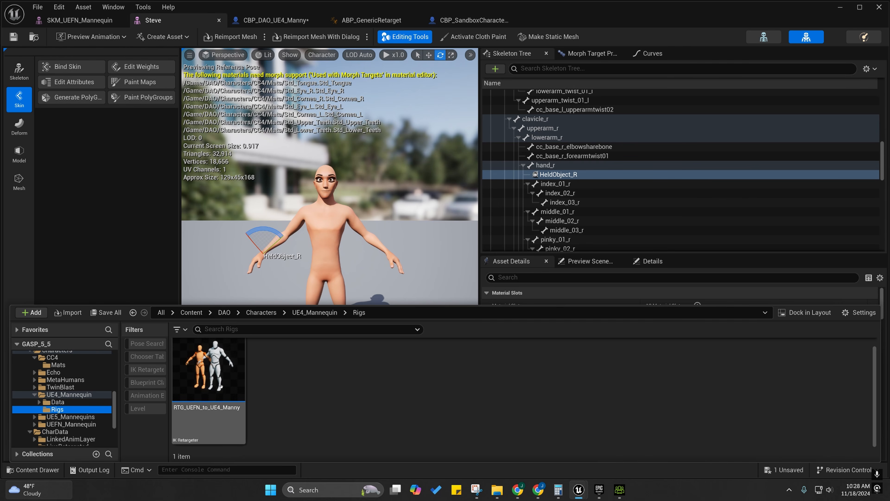
pyautogui.moveTo(218, 380); pyautogui.dragTo(203, 364)
pyautogui.click(201, 354)
pyautogui.doubleClick(201, 354)
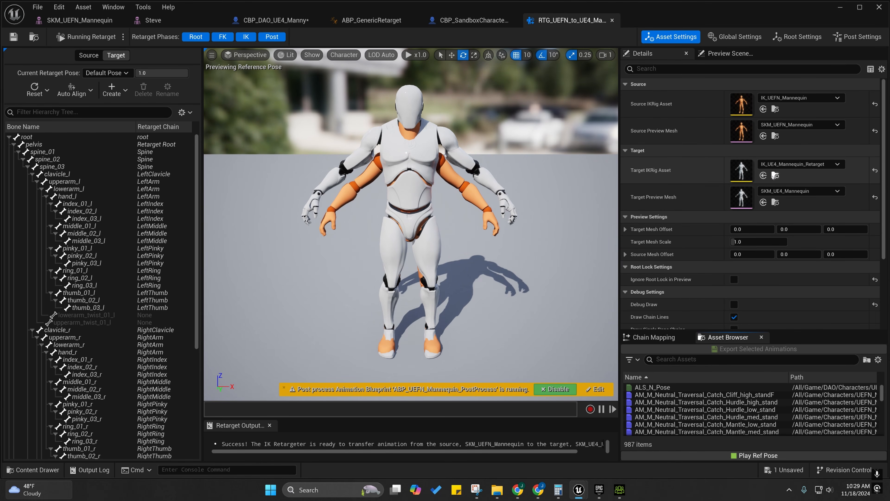
# Locate the retargeter's Target IKRig Asset, IK_UE4_Mannequin_Retarget, in the content browser and compare its folder with the DAO character folders.
pyautogui.click(775, 175)
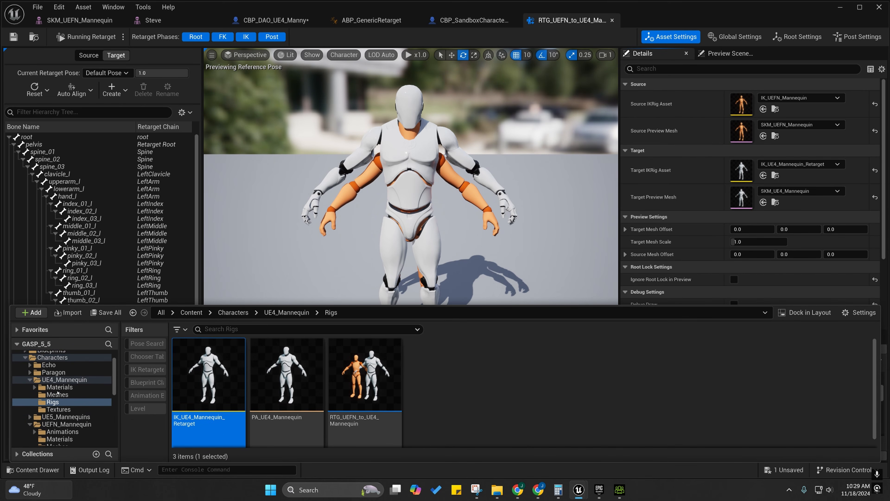
pyautogui.scroll(3, 56, 373)
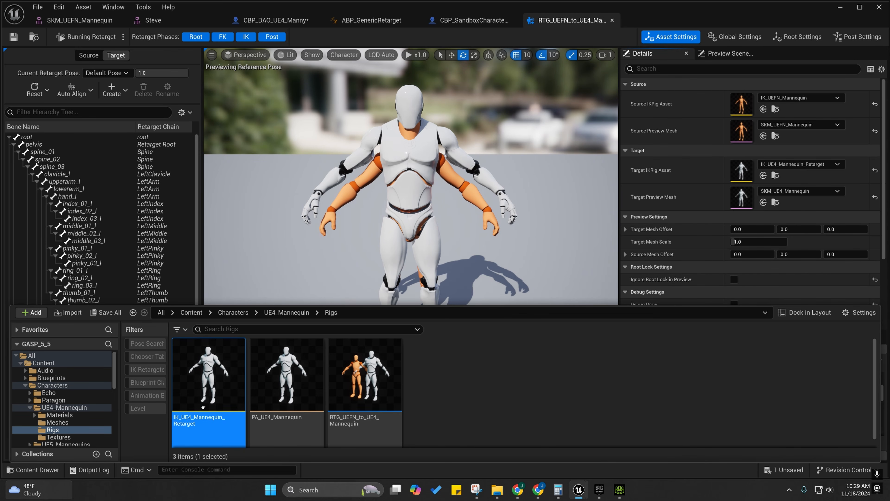
pyautogui.scroll(-4, 84, 403)
pyautogui.scroll(-3, 84, 403)
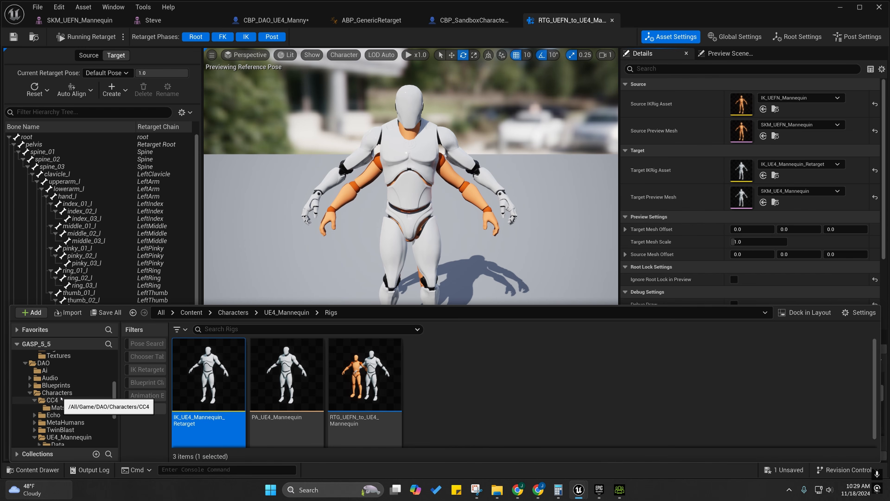
pyautogui.scroll(-2, 53, 403)
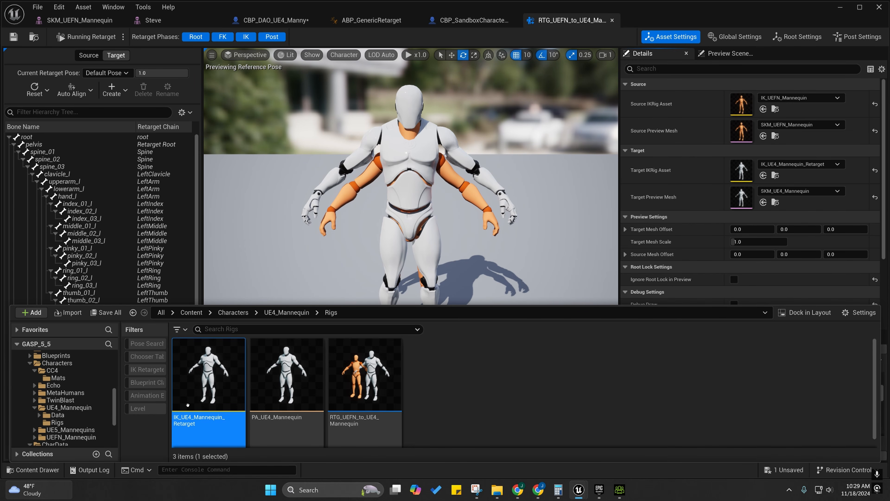
# Copy IK_UE4_Mannequin_Retarget into the DAO/Characters/CC4 folder and open the copy.
pyautogui.moveTo(208, 379); pyautogui.dragTo(51, 370)
pyautogui.click(70, 402)
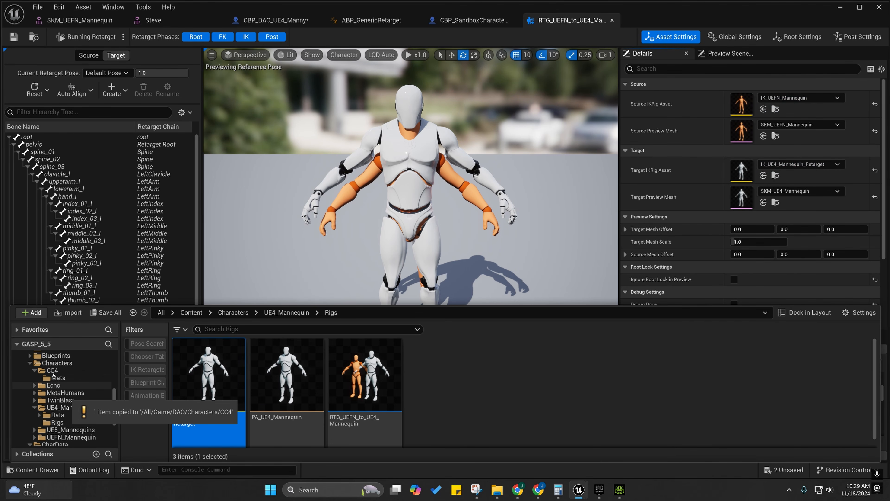
pyautogui.click(52, 370)
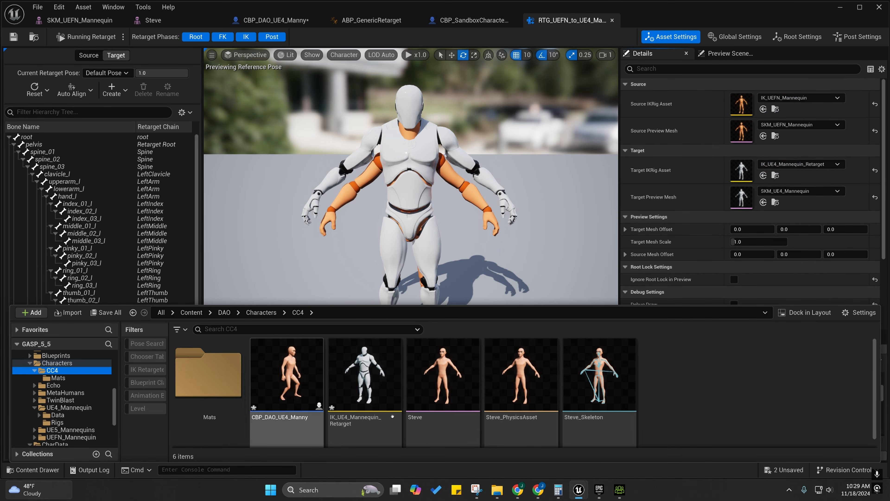
pyautogui.click(378, 379)
pyautogui.doubleClick(377, 379)
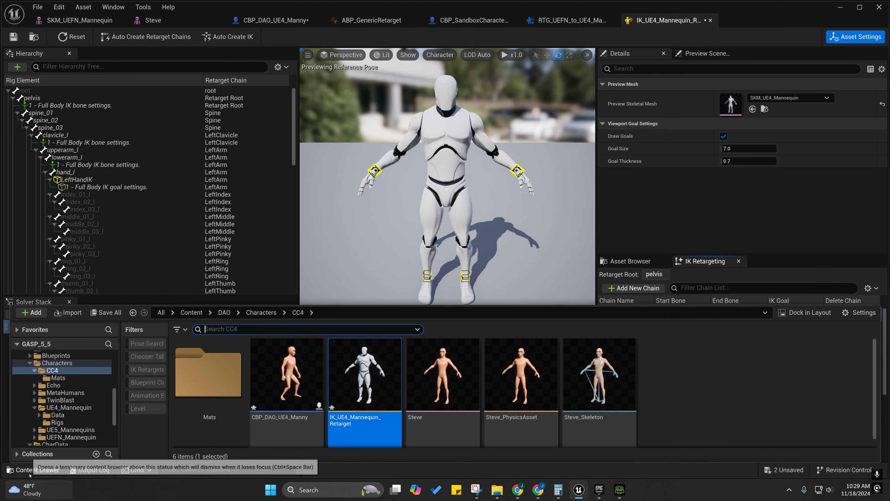
# Set the copied IK rig's preview skeletal mesh to Steve from the CC4 folder.
pyautogui.click(35, 469)
pyautogui.click(421, 389)
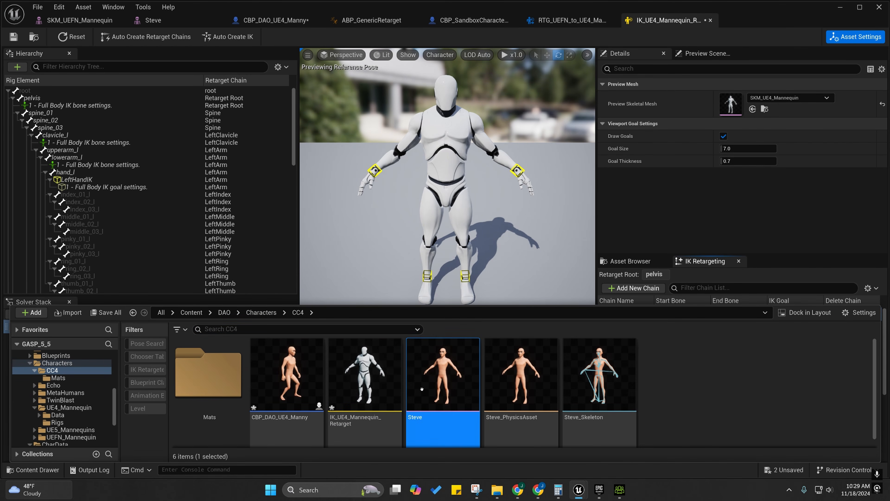
pyautogui.click(752, 108)
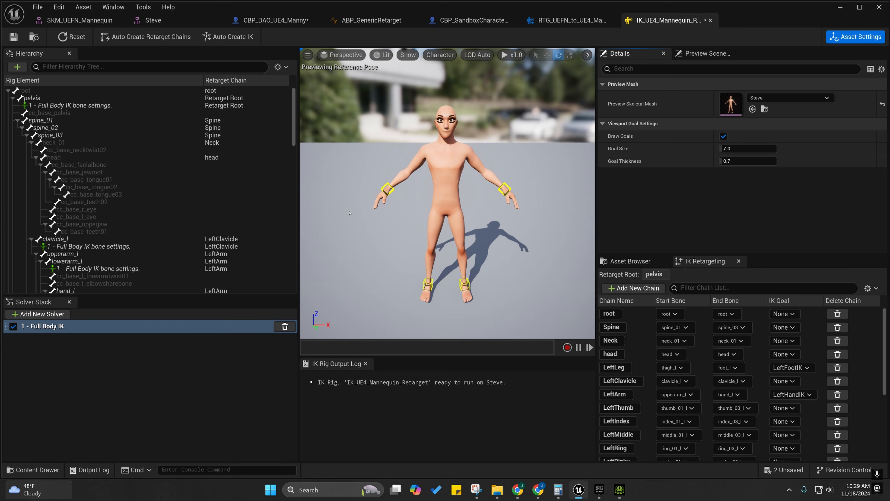
# Test the full-body IK on the left arm by moving the LeftHandIK goal inward to about X 15, Y -9, Z 87.
pyautogui.scroll(-6, 189, 188)
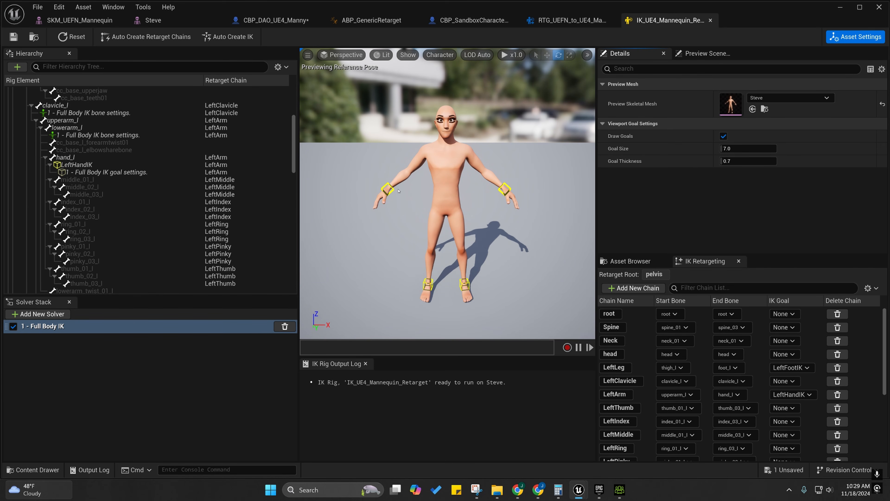
pyautogui.moveTo(398, 191)
pyautogui.mouseDown(button='right')
pyautogui.moveTo(387, 176)
pyautogui.moveTo(399, 175)
pyautogui.mouseUp(button='right')
pyautogui.press('w')
pyautogui.press('s')
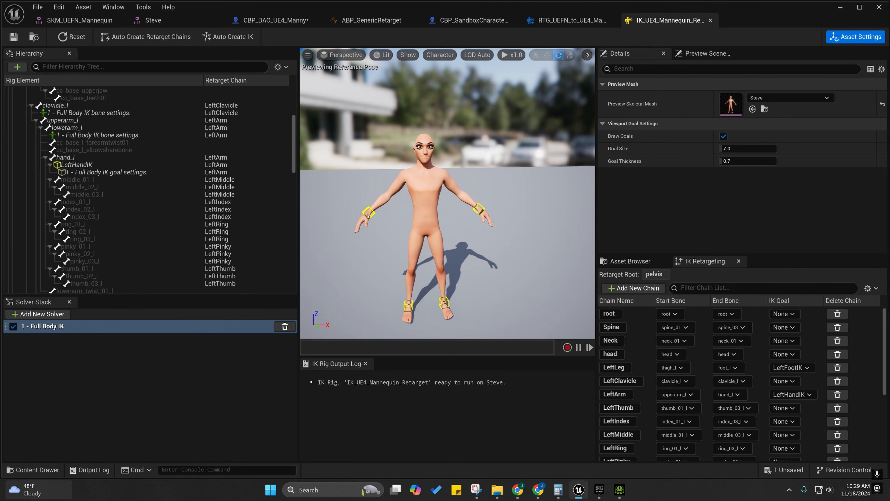
pyautogui.click(81, 167)
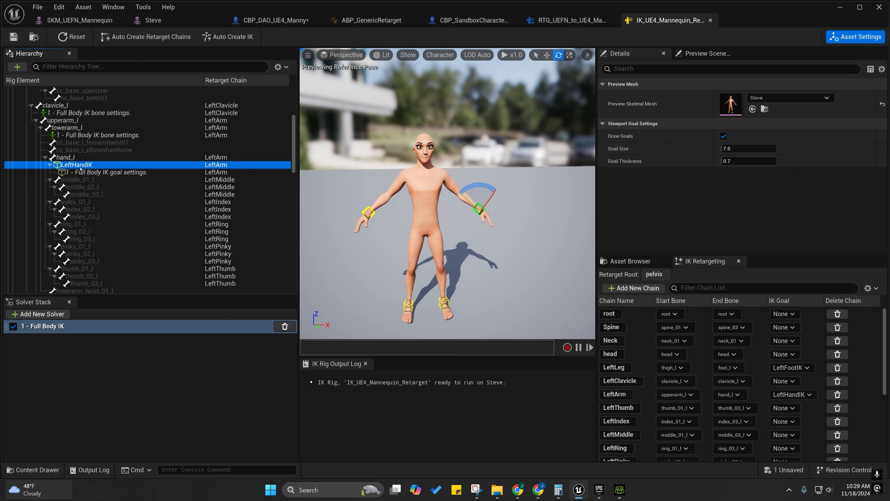
pyautogui.moveTo(396, 195); pyautogui.dragTo(400, 197, button='right')
pyautogui.press('w')
pyautogui.moveTo(485, 201); pyautogui.dragTo(452, 212)
pyautogui.moveTo(449, 211); pyautogui.dragTo(392, 212, button='right')
pyautogui.scroll(10, 450, 202)
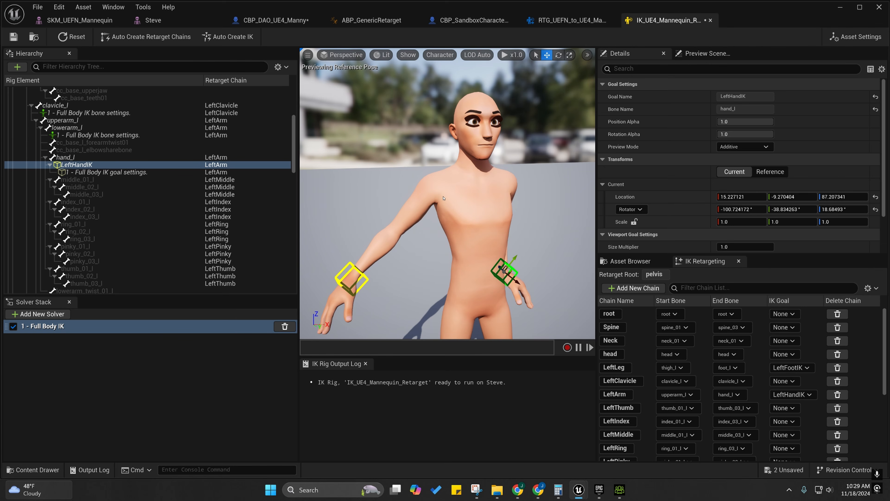
pyautogui.scroll(-5, 444, 197)
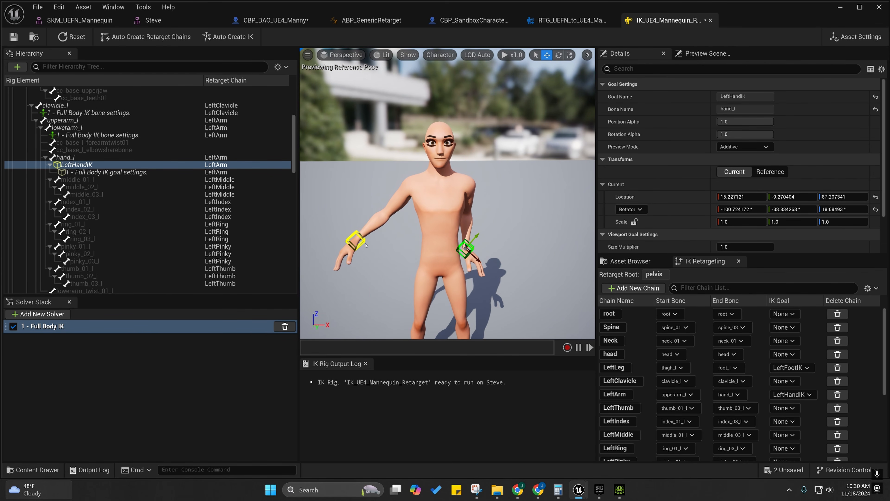
# Test the right arm by moving the RightHandIK goal outward to about X -70, Y 1, Z 96, and inspect the pose from several angles.
pyautogui.click(356, 235)
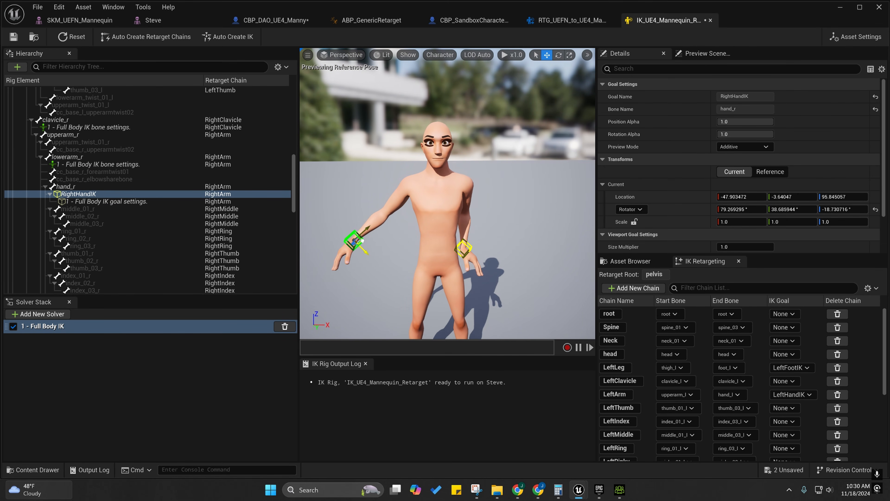
pyautogui.moveTo(362, 240); pyautogui.dragTo(321, 244)
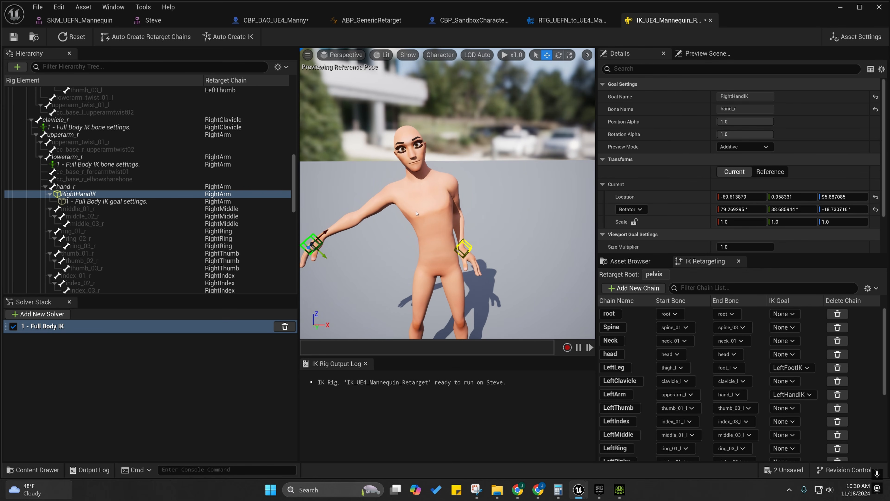
pyautogui.keyDown('alt'); pyautogui.moveTo(398, 223); pyautogui.dragTo(396, 158); pyautogui.keyUp('alt')
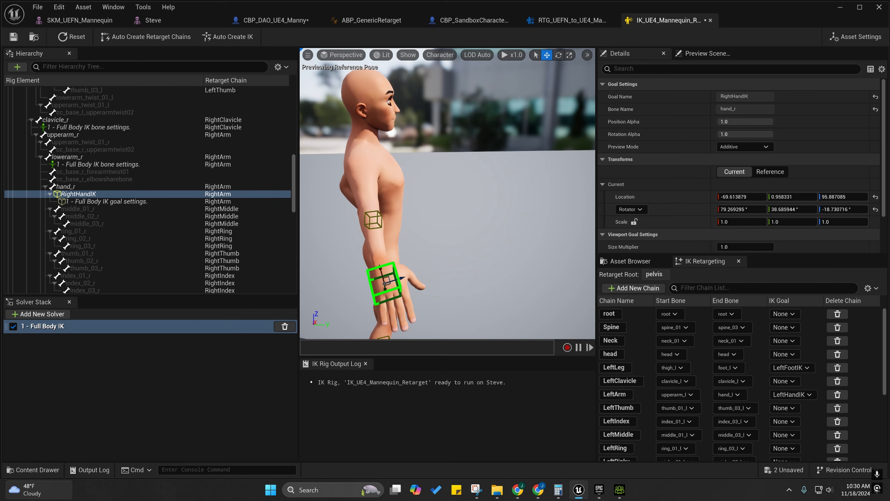
pyautogui.keyDown('alt'); pyautogui.moveTo(515, 177); pyautogui.dragTo(464, 183); pyautogui.keyUp('alt')
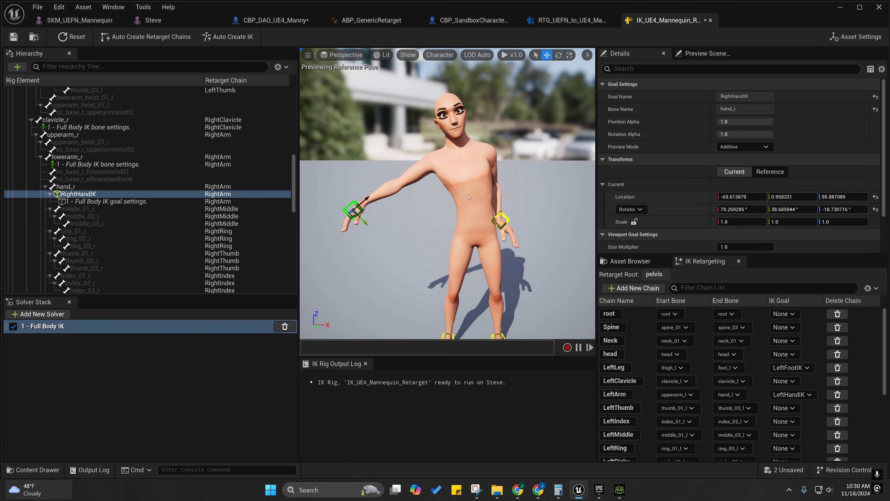
pyautogui.moveTo(467, 164)
pyautogui.mouseDown(button='right')
pyautogui.moveTo(445, 164)
pyautogui.moveTo(468, 163)
pyautogui.mouseUp(button='right')
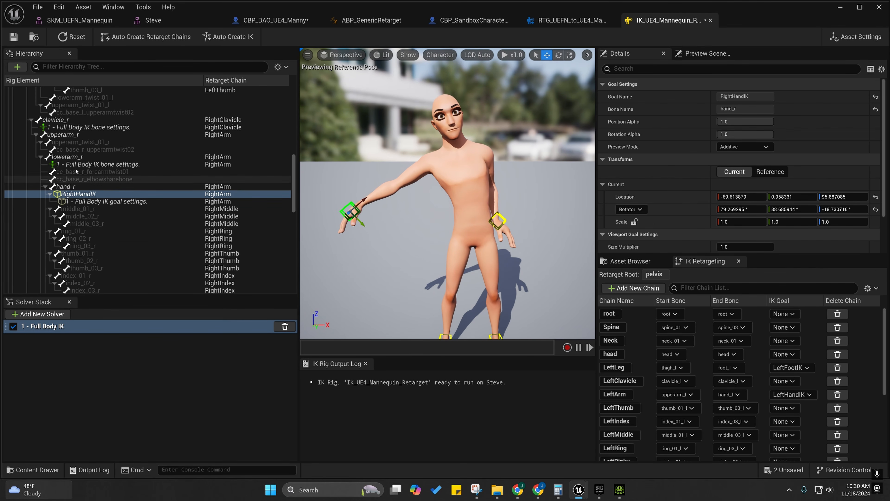
# Delete the RightHandIK and LeftHandIK goals from the rig hierarchy.
pyautogui.click(83, 164)
pyautogui.click(80, 196)
pyautogui.press('Delete')
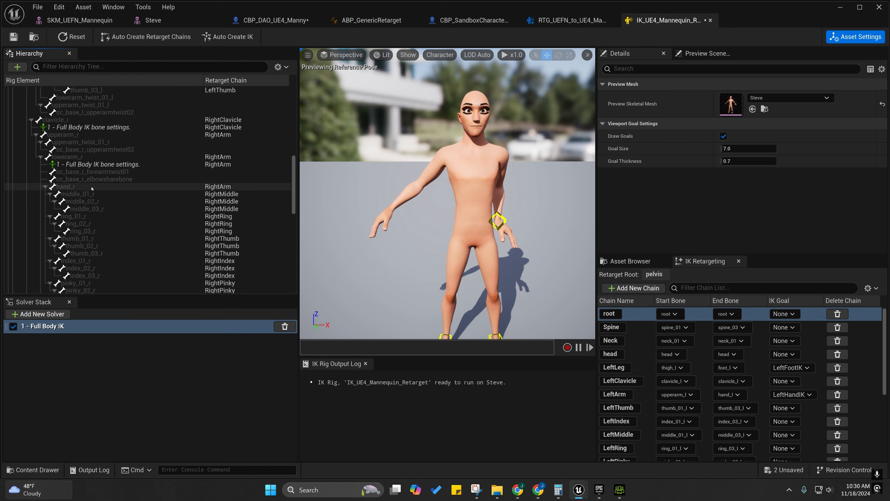
pyautogui.scroll(10, 80, 194)
pyautogui.click(78, 178)
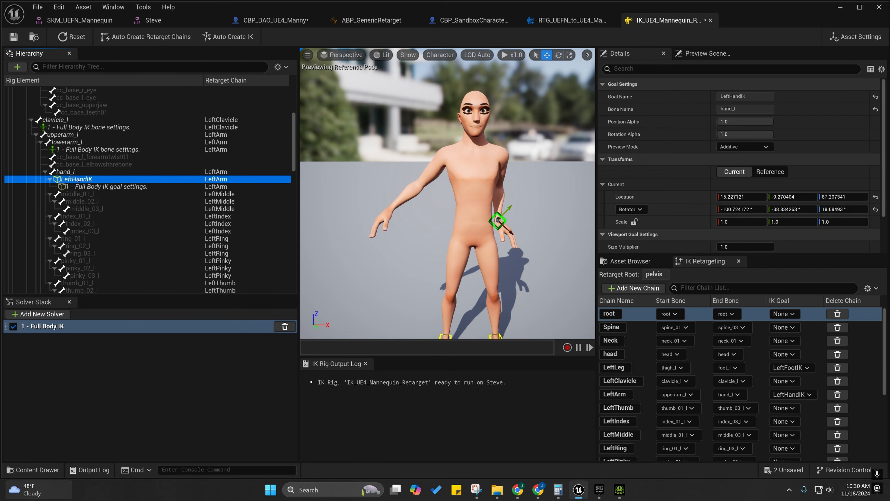
pyautogui.press('Delete')
# Add two Limb IK solvers to the solver stack below the Full Body IK solver.
pyautogui.click(41, 314)
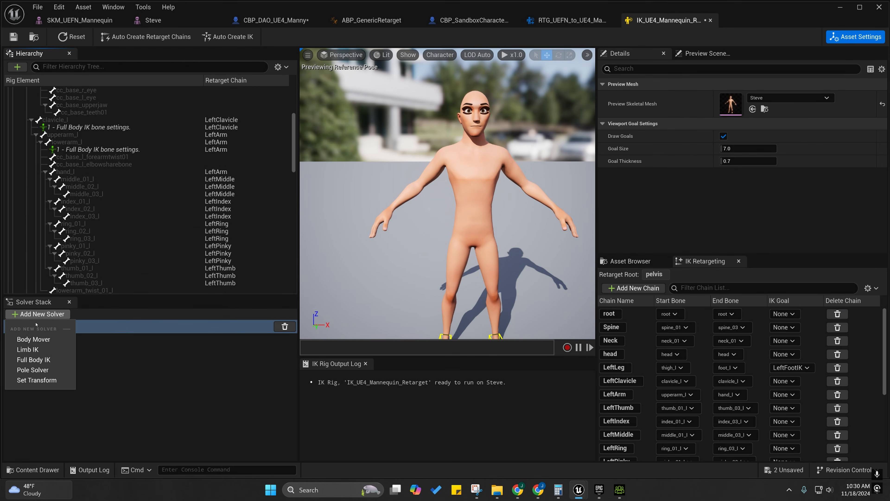
pyautogui.click(32, 349)
pyautogui.click(41, 314)
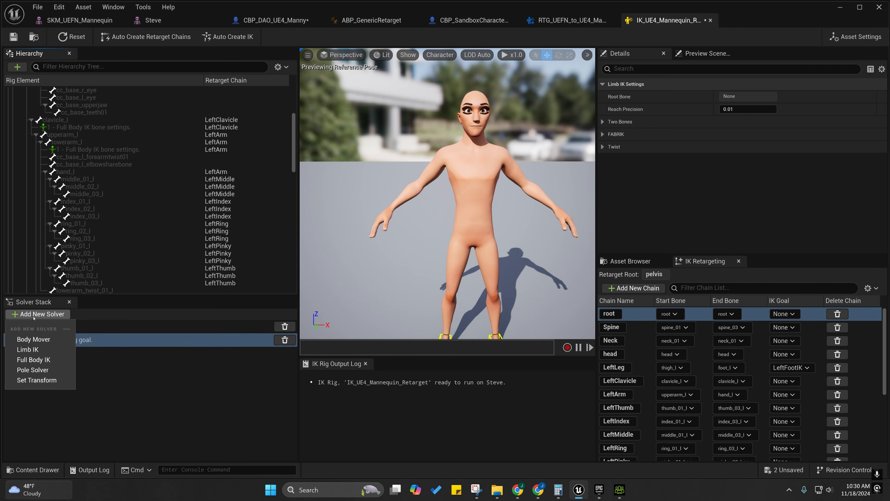
pyautogui.click(46, 353)
# Set upperarm_l as the root bone of the first Limb IK solver.
pyautogui.click(56, 341)
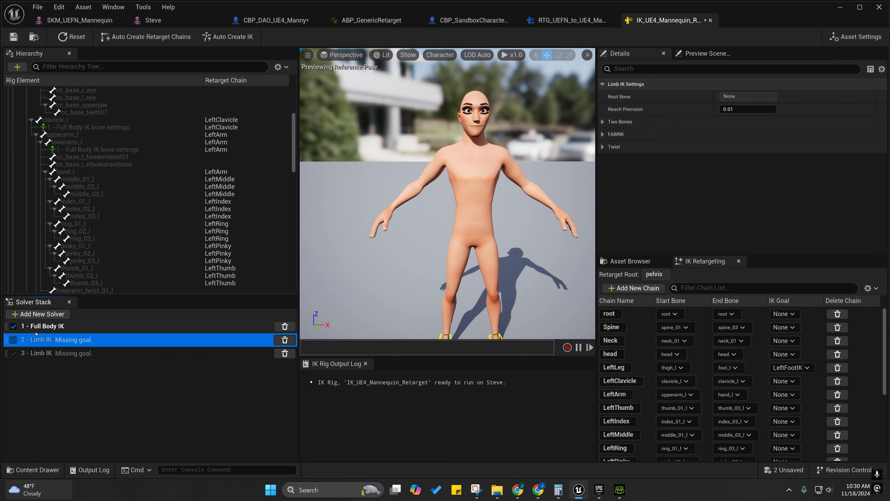
pyautogui.scroll(2, 60, 169)
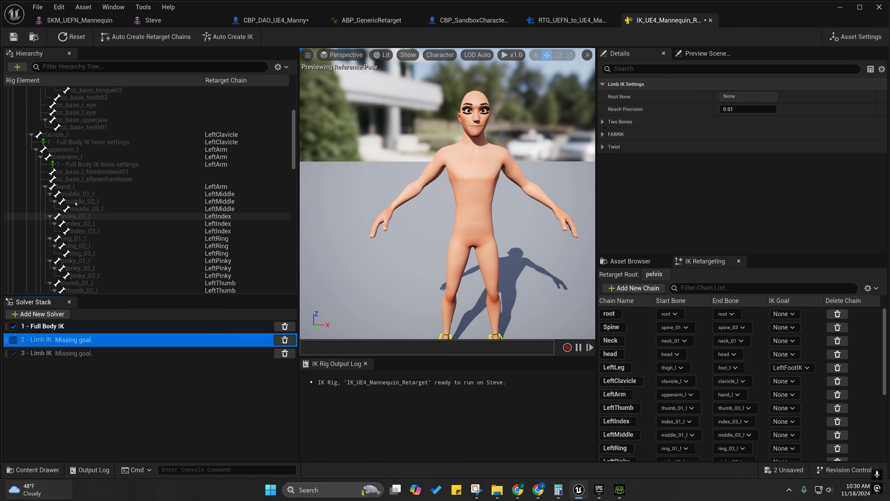
pyautogui.rightClick(60, 167)
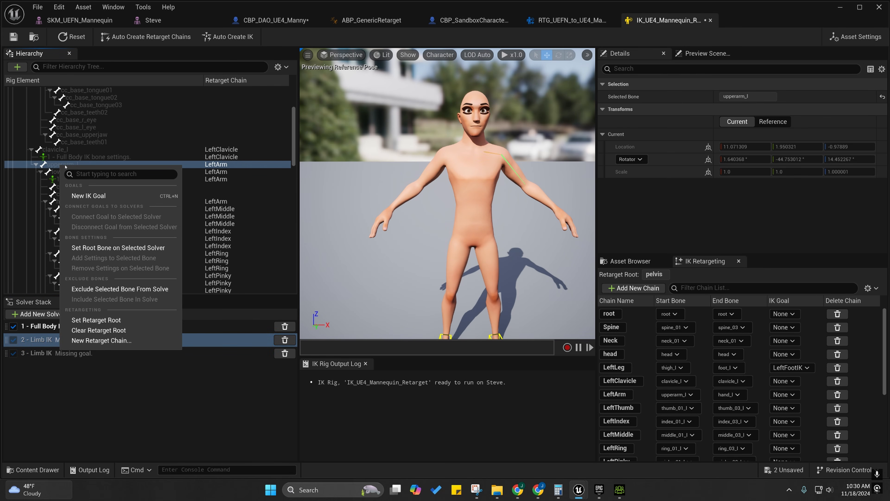
pyautogui.click(74, 248)
pyautogui.click(72, 201)
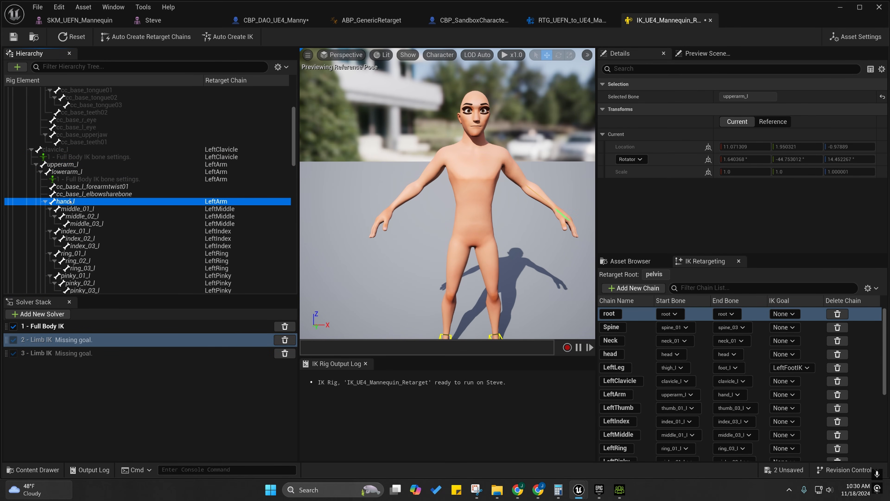
pyautogui.rightClick(71, 202)
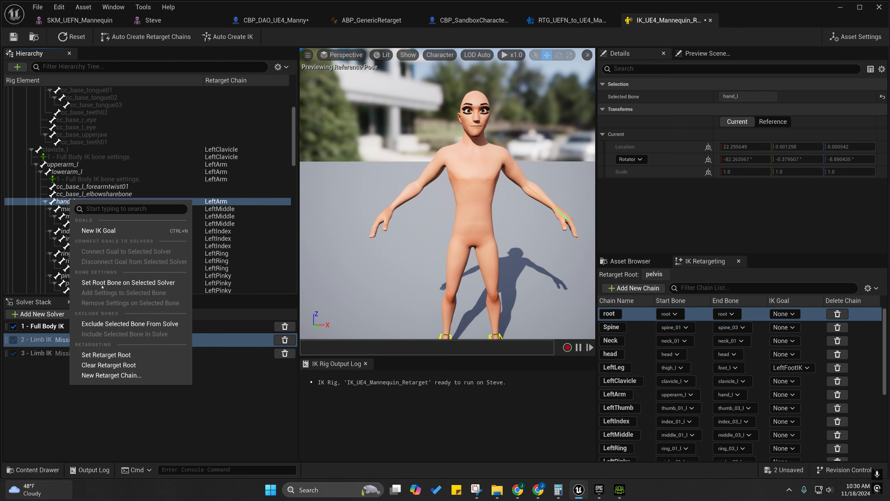
pyautogui.click(72, 165)
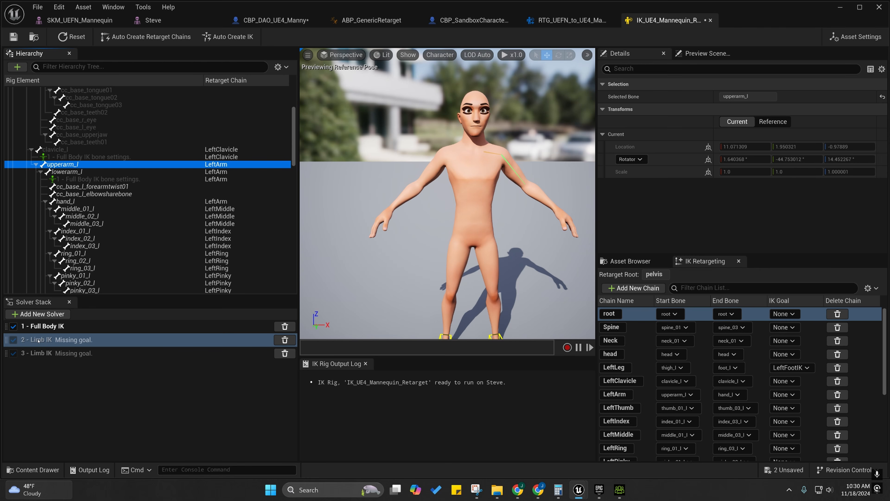
pyautogui.rightClick(61, 165)
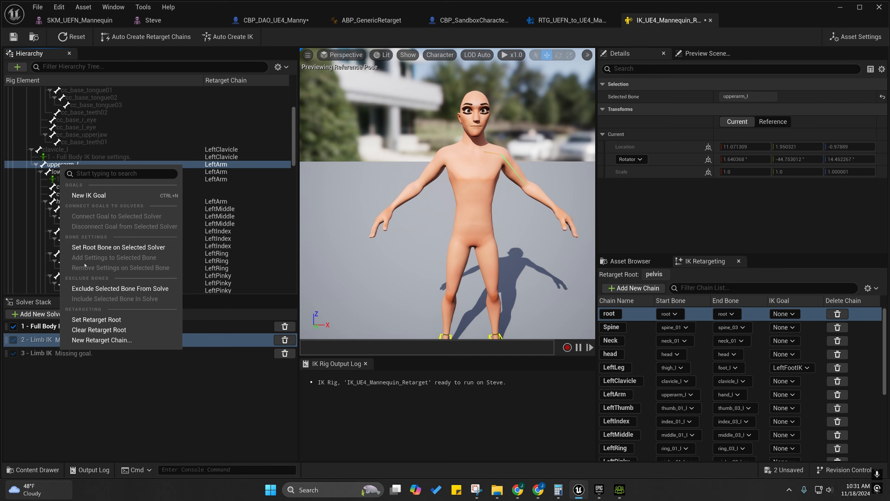
# Create a new IK goal on hand_l for the first Limb IK solver and assign it to the LeftArm retarget chain.
pyautogui.click(75, 341)
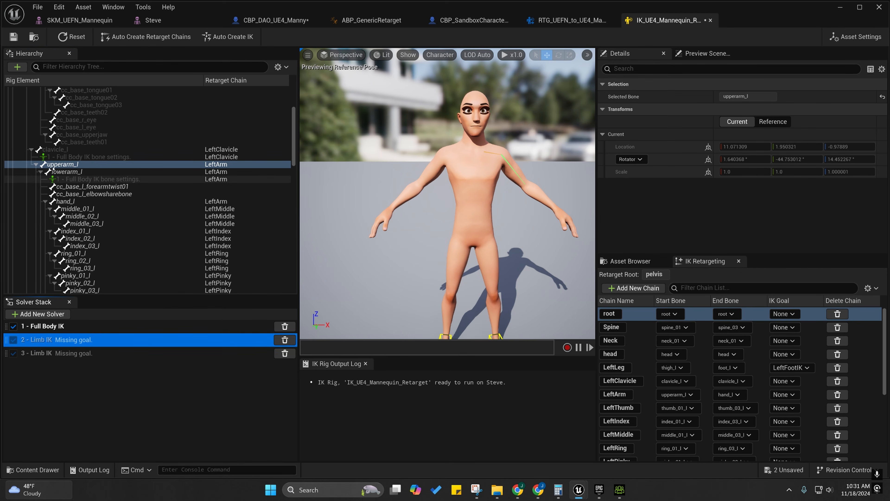
pyautogui.click(66, 202)
pyautogui.rightClick(66, 202)
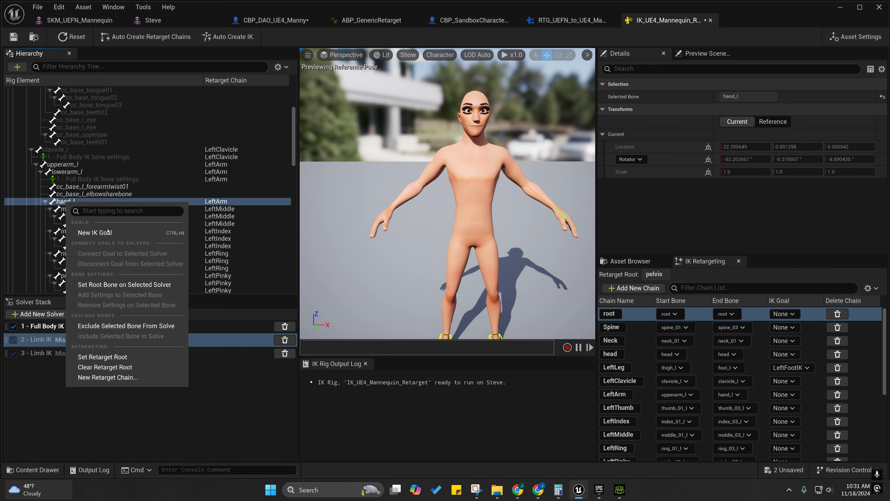
pyautogui.click(101, 234)
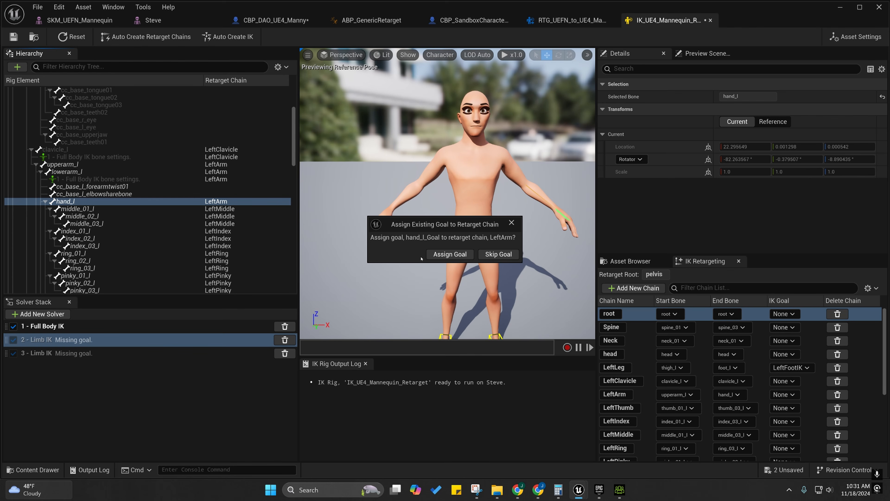
pyautogui.click(438, 254)
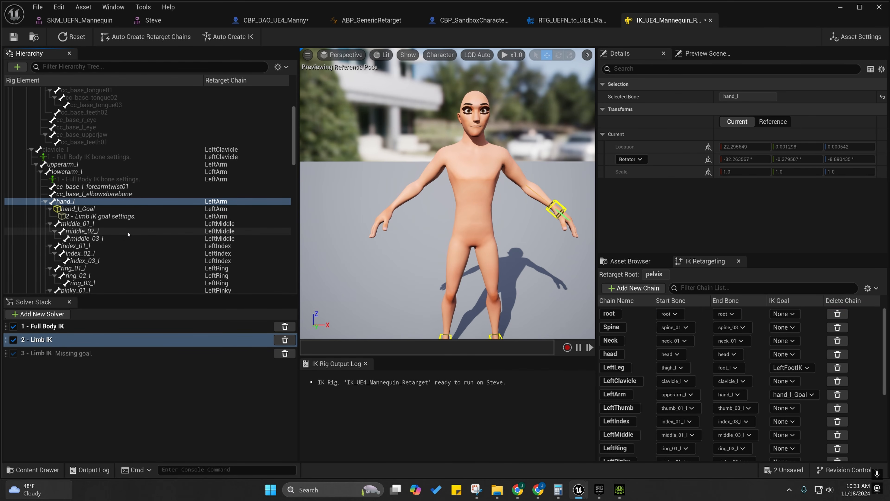
# Set upperarm_r as the root bone of the second Limb IK solver.
pyautogui.scroll(-1, 105, 245)
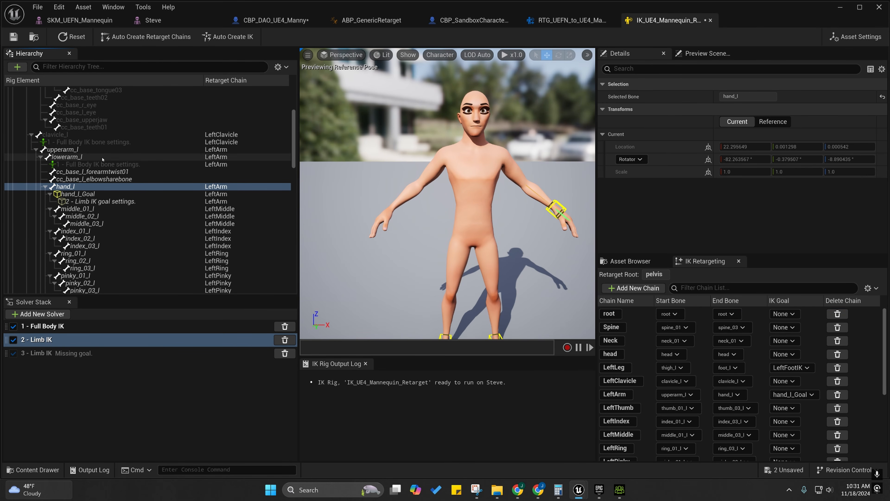
pyautogui.scroll(-10, 97, 192)
pyautogui.scroll(-3, 97, 190)
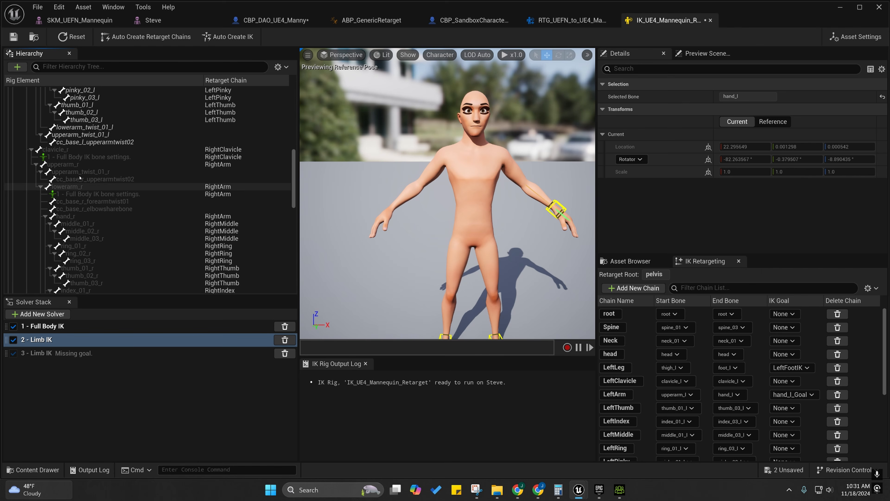
pyautogui.click(65, 164)
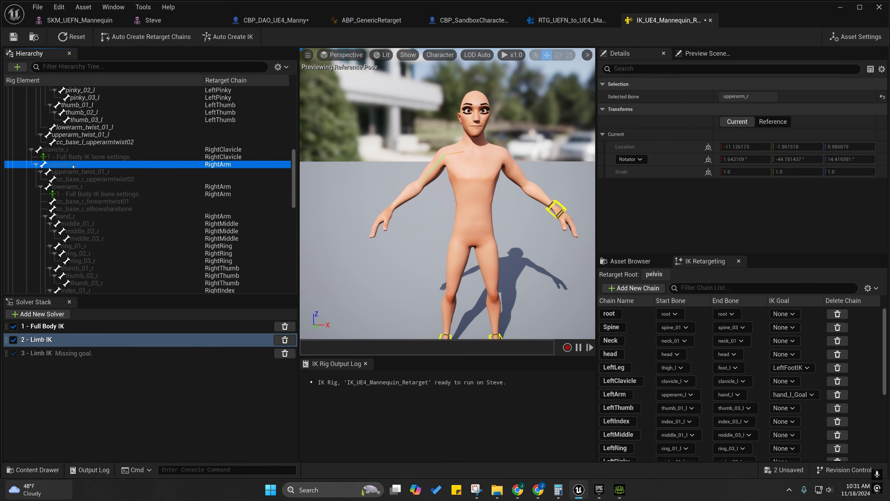
pyautogui.click(63, 353)
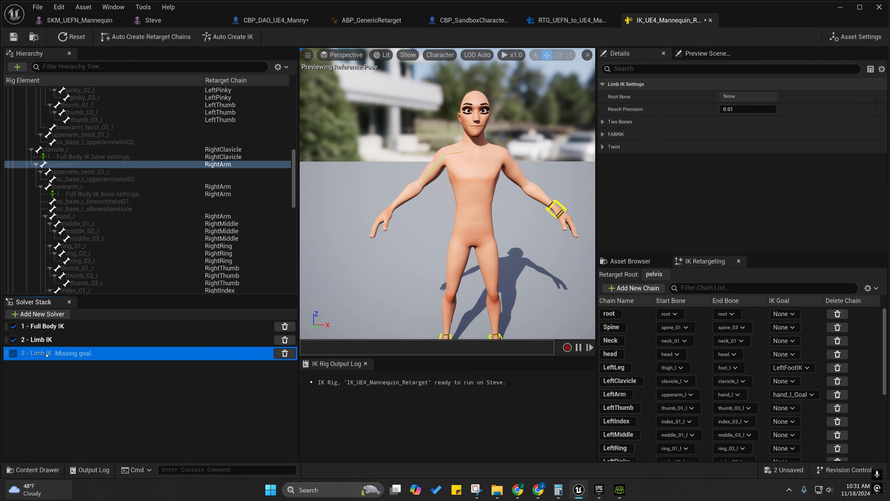
pyautogui.rightClick(76, 166)
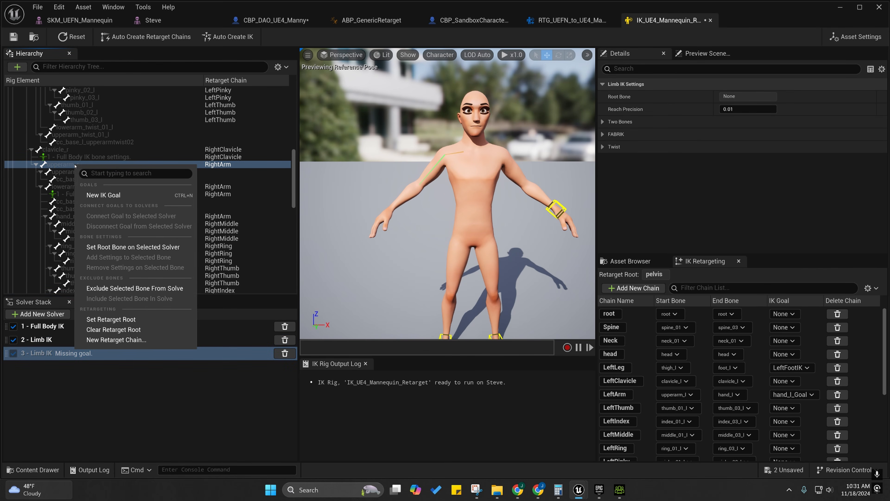
pyautogui.click(119, 247)
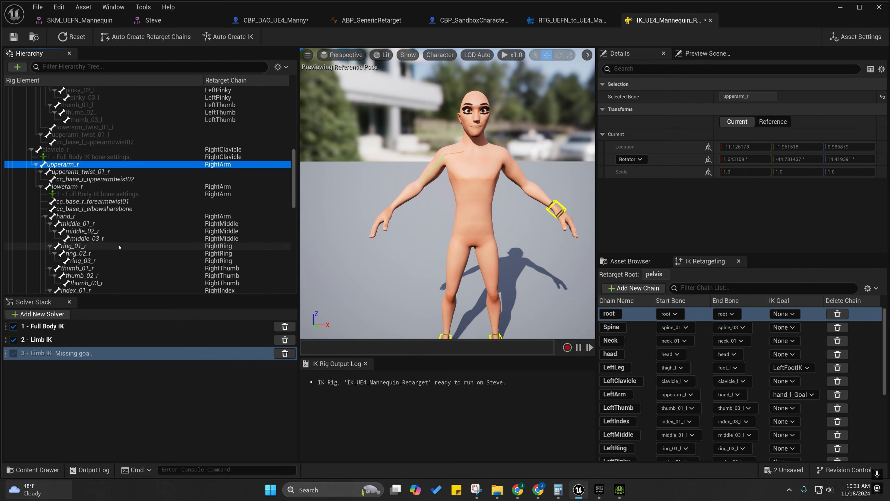
# Create a new IK goal on hand_r for the second Limb IK solver and assign it to the RightArm retarget chain.
pyautogui.rightClick(72, 165)
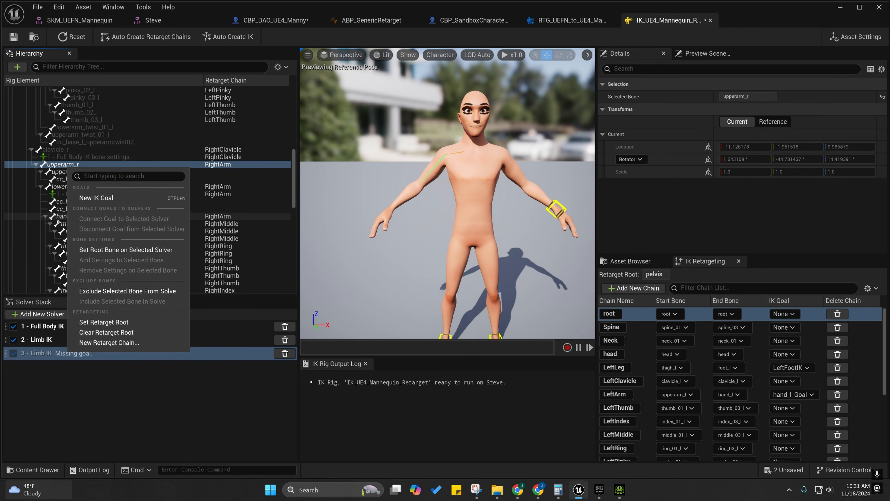
pyautogui.click(66, 217)
pyautogui.rightClick(66, 217)
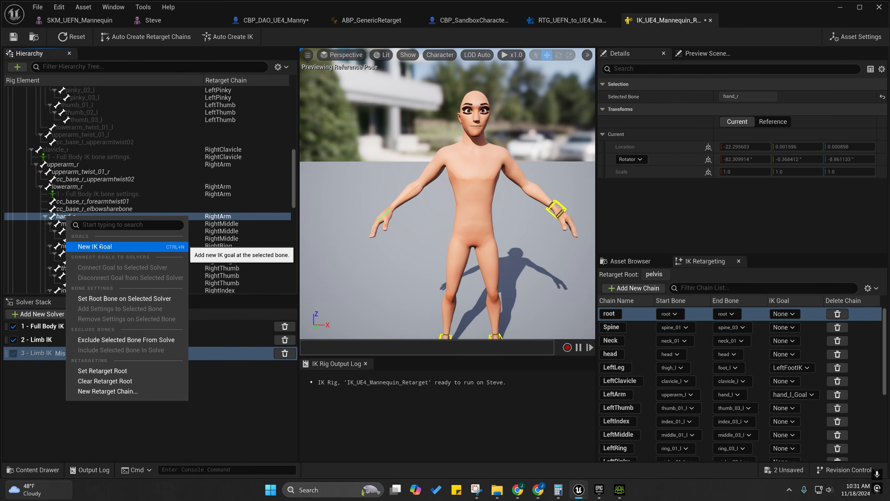
pyautogui.click(95, 246)
pyautogui.click(450, 255)
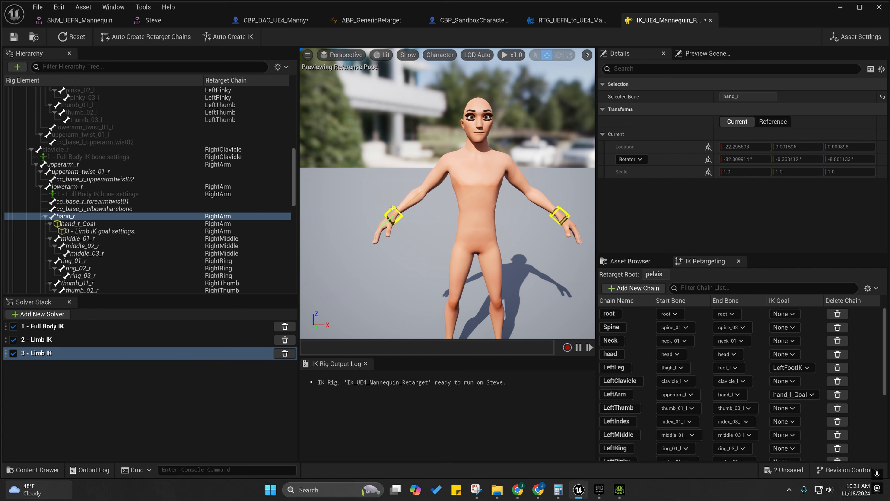
# Test the right arm's Limb IK by pulling hand_r_Goal outward from the body, and reset the goal's location.
pyautogui.click(399, 214)
pyautogui.moveTo(403, 216); pyautogui.dragTo(336, 202)
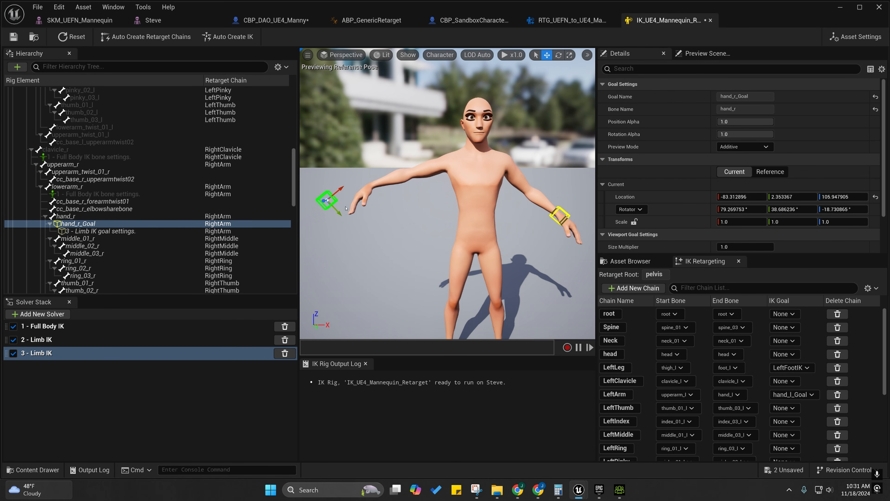
pyautogui.click(876, 196)
pyautogui.moveTo(526, 218)
pyautogui.mouseDown(button='right')
pyautogui.moveTo(547, 223)
pyautogui.moveTo(522, 221)
pyautogui.moveTo(543, 217)
pyautogui.moveTo(538, 211)
pyautogui.mouseUp(button='right')
pyautogui.press('s')
pyautogui.press('w')
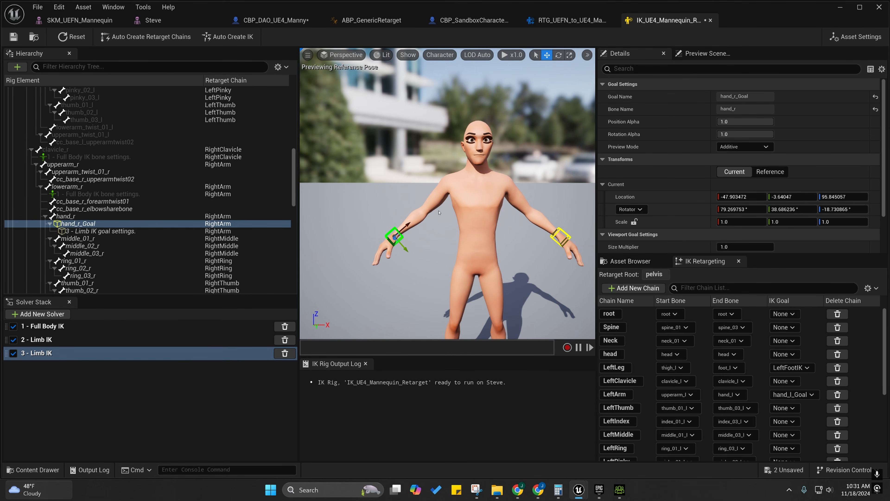
pyautogui.scroll(-3, 439, 212)
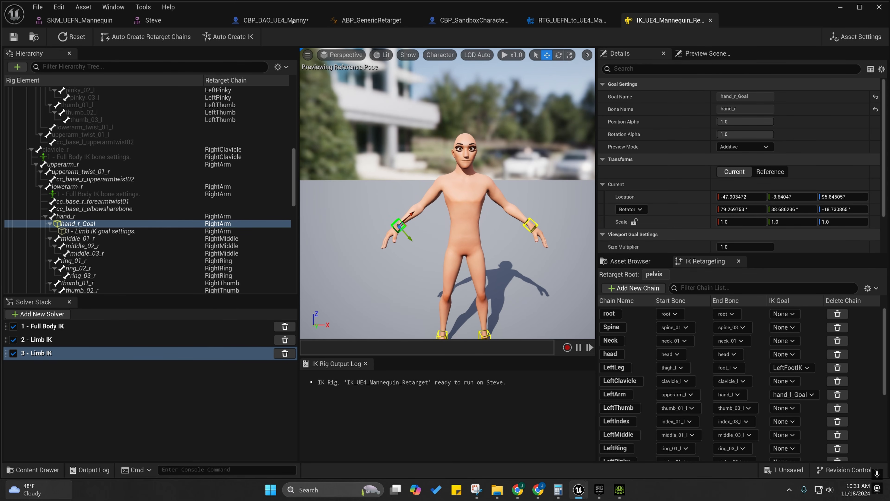
# Close the IK rig and original retargeter editors and return to the CBP_DAO_UE4_Manny blueprint.
pyautogui.click(710, 20)
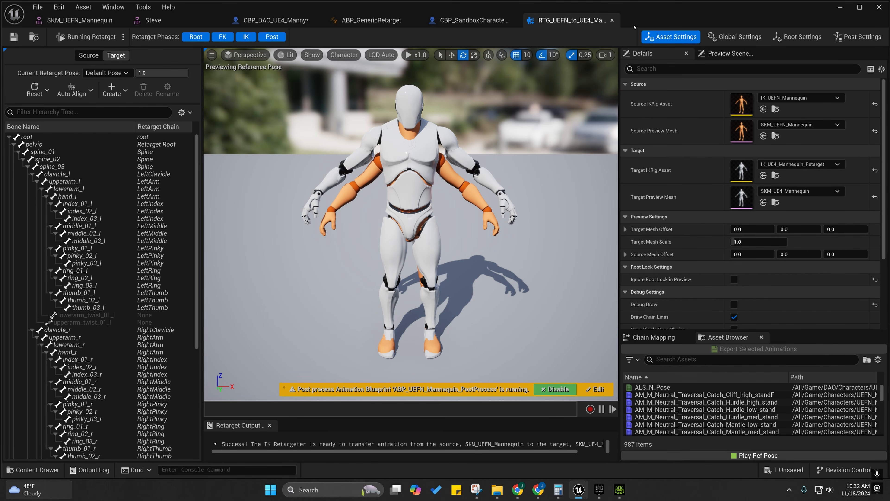
pyautogui.click(612, 21)
pyautogui.click(372, 20)
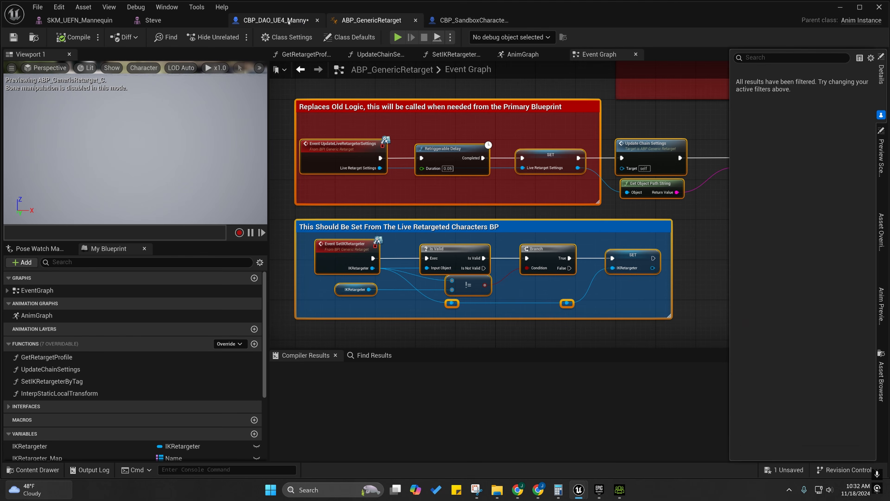
pyautogui.click(276, 21)
# Copy the RTG_UEFN_to_UE4_Manny retargeter from the UE4_Mannequin Rigs folder into the CC4 folder.
pyautogui.click(33, 469)
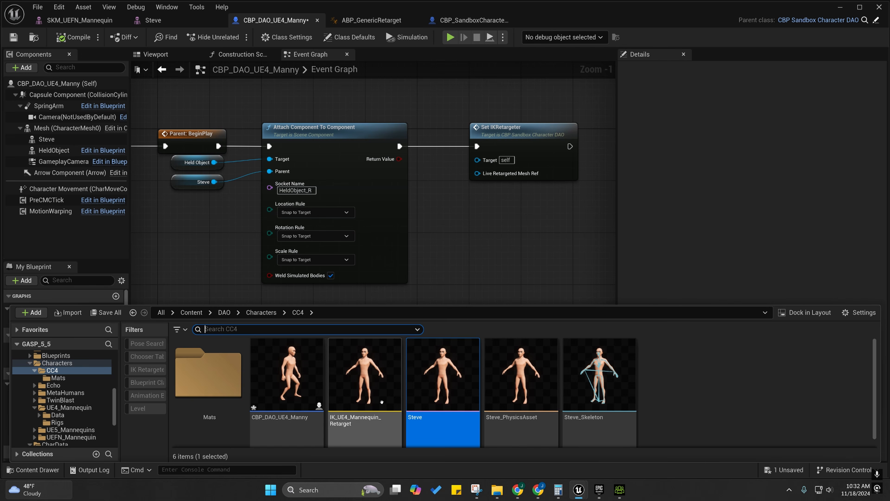
pyautogui.click(57, 422)
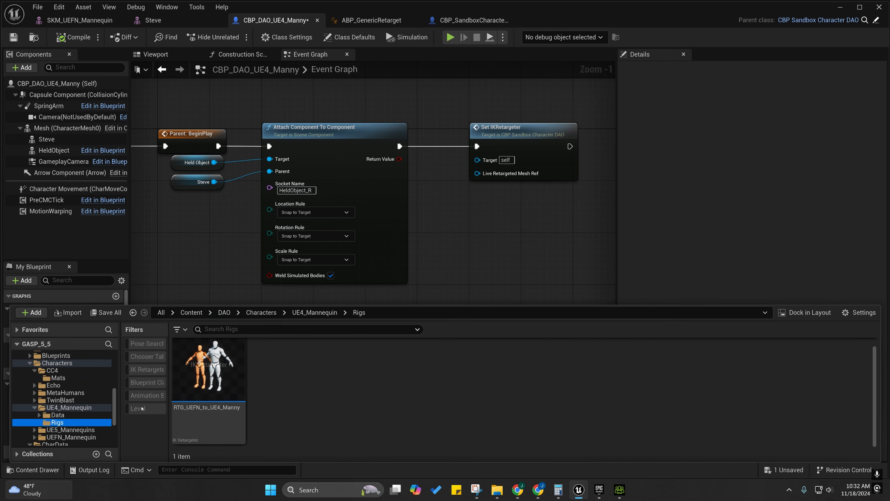
pyautogui.moveTo(209, 371); pyautogui.dragTo(51, 371)
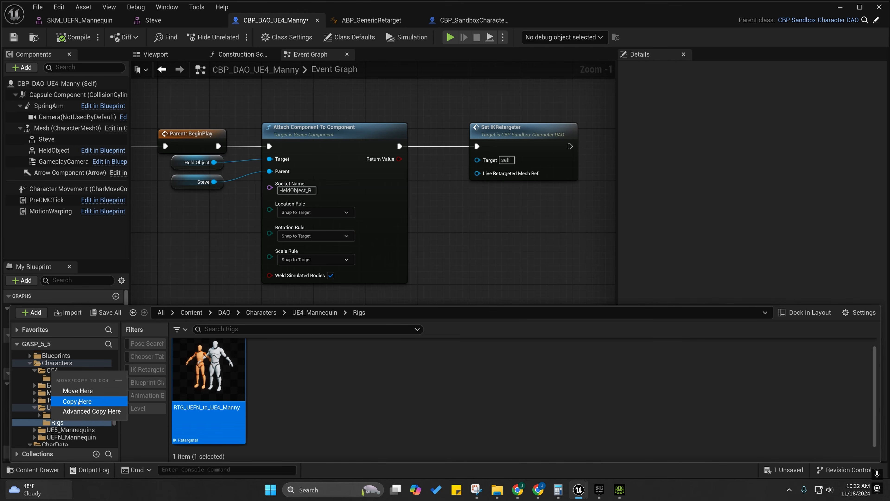
pyautogui.click(78, 401)
pyautogui.click(52, 371)
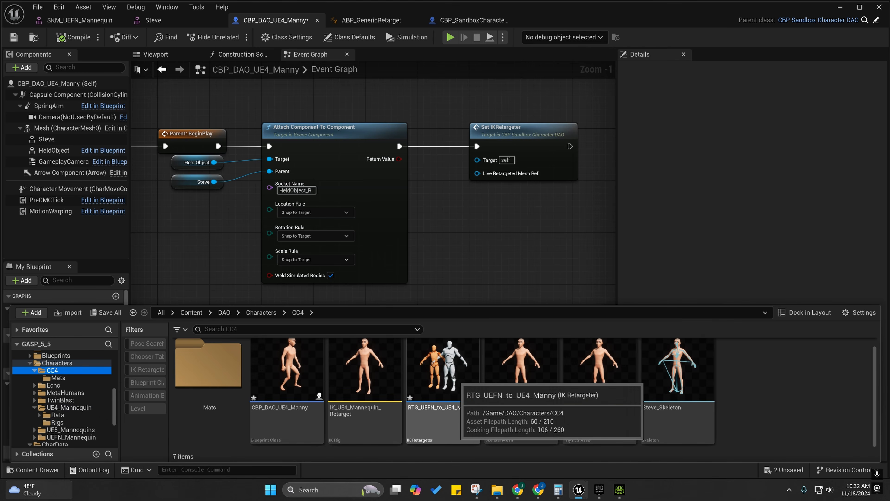
# Open the copied RTG_UEFN_to_UE4_Manny retargeter and set its target IK rig to the CC4 folder's IK_UE4_Mannequin_Retarget.
pyautogui.doubleClick(451, 372)
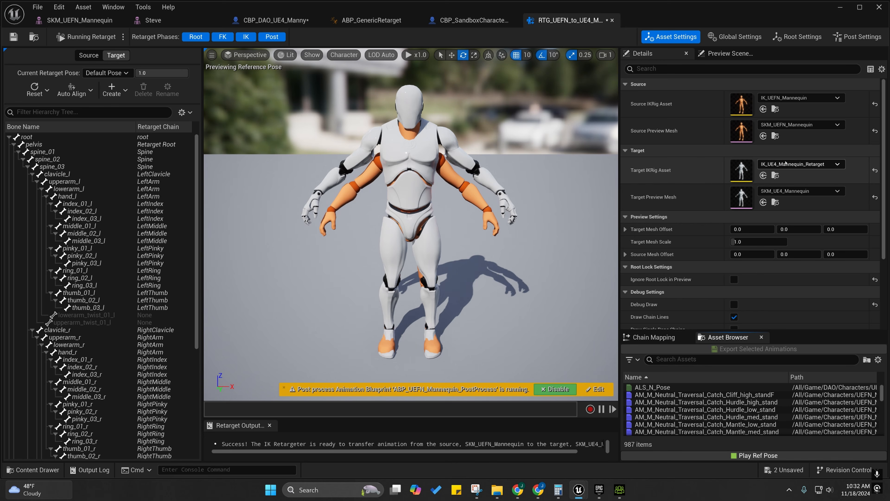
pyautogui.click(27, 470)
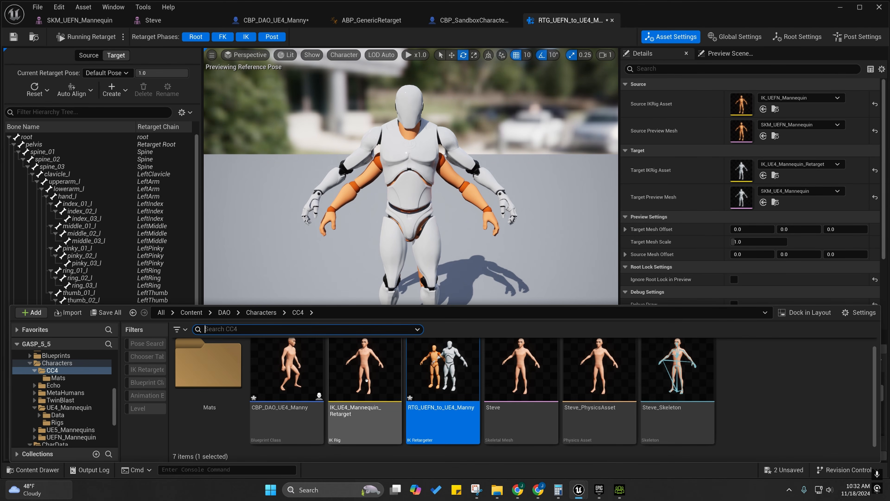
pyautogui.click(364, 371)
pyautogui.click(763, 175)
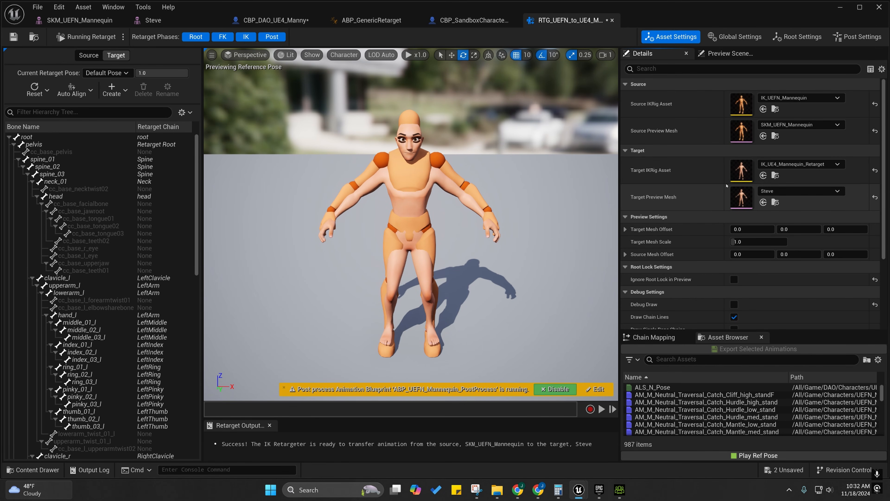
# Enter retarget pose editing and reset all bones of the target's default pose.
pyautogui.moveTo(366, 153)
pyautogui.mouseDown(button='right')
pyautogui.moveTo(411, 153)
pyautogui.moveTo(366, 154)
pyautogui.mouseUp(button='right')
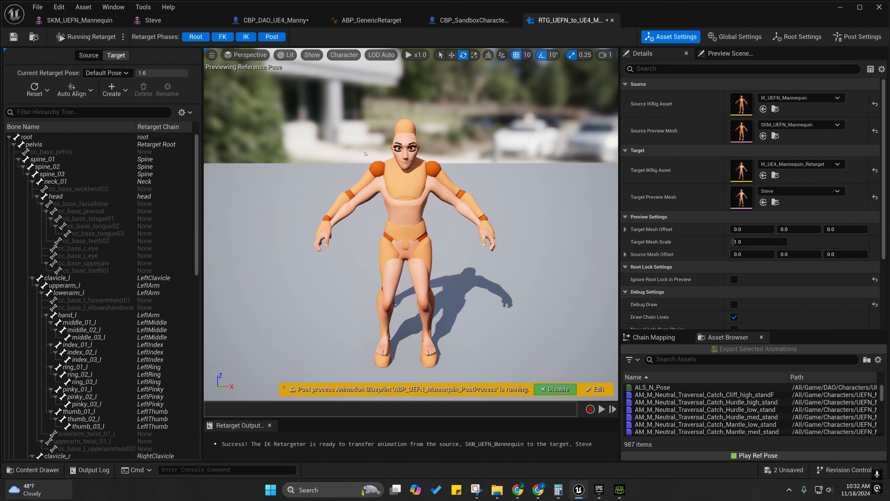
pyautogui.click(80, 36)
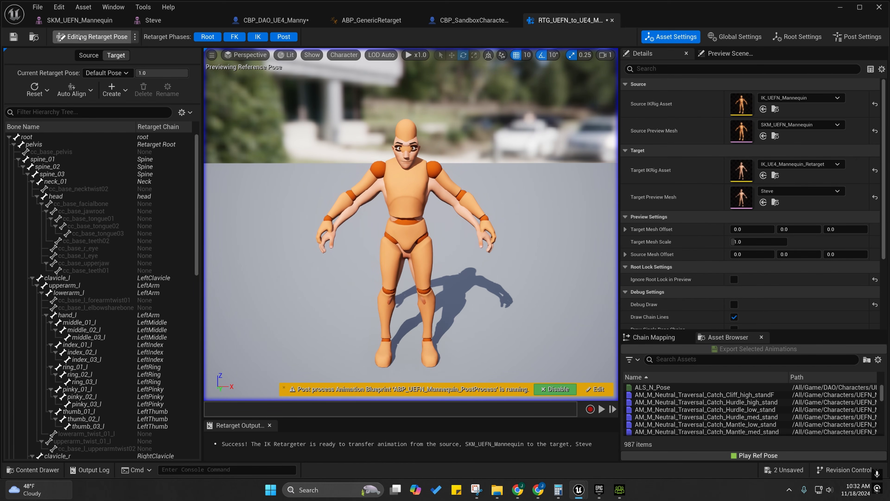
pyautogui.click(47, 90)
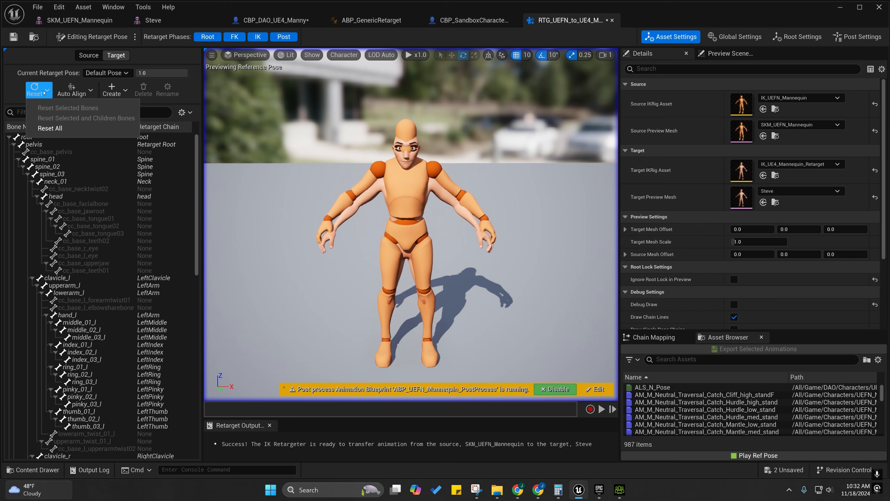
pyautogui.click(57, 128)
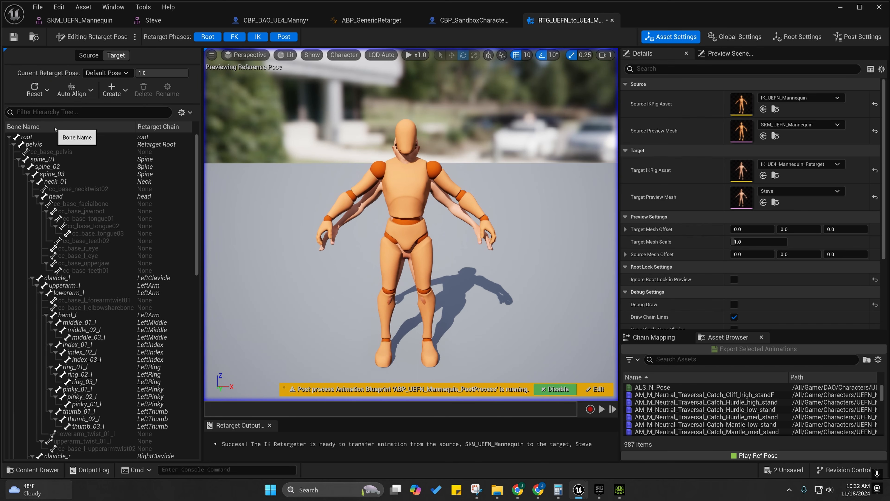
# Reset all bones of the source's default pose and switch back to running the retarget.
pyautogui.click(85, 55)
pyautogui.click(47, 90)
pyautogui.click(47, 128)
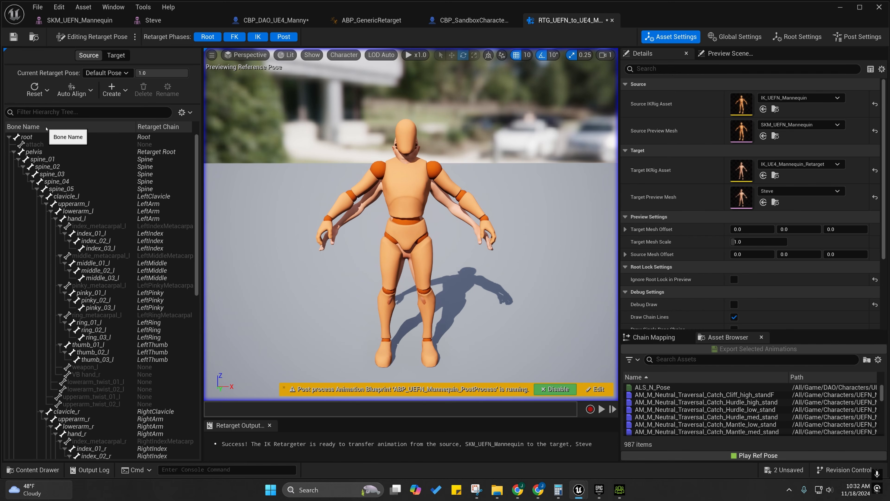
pyautogui.click(90, 36)
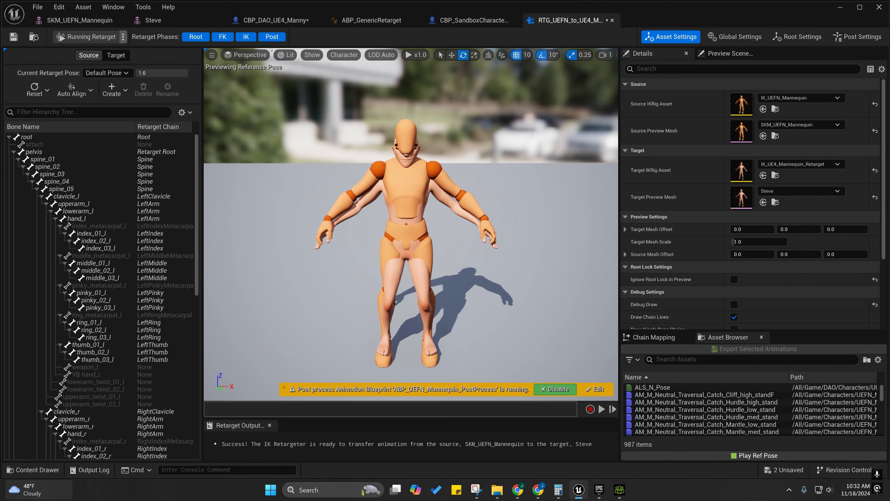
# Auto-align the target's pelvis and its child bones to the source in the retarget pose, applying Align Selected and Children twice.
pyautogui.moveTo(432, 178); pyautogui.dragTo(302, 170, button='right')
pyautogui.press('w')
pyautogui.press('d')
pyautogui.press('w')
pyautogui.moveTo(444, 196); pyautogui.dragTo(378, 195, button='right')
pyautogui.click(108, 56)
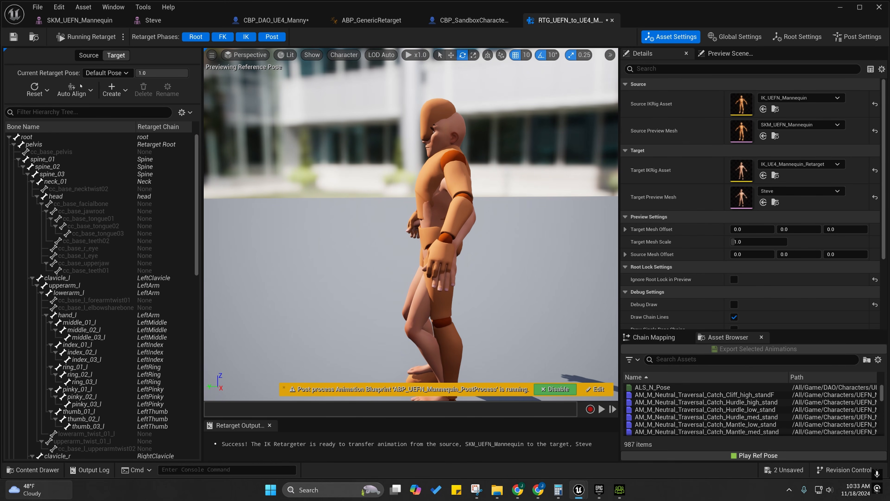
pyautogui.click(72, 91)
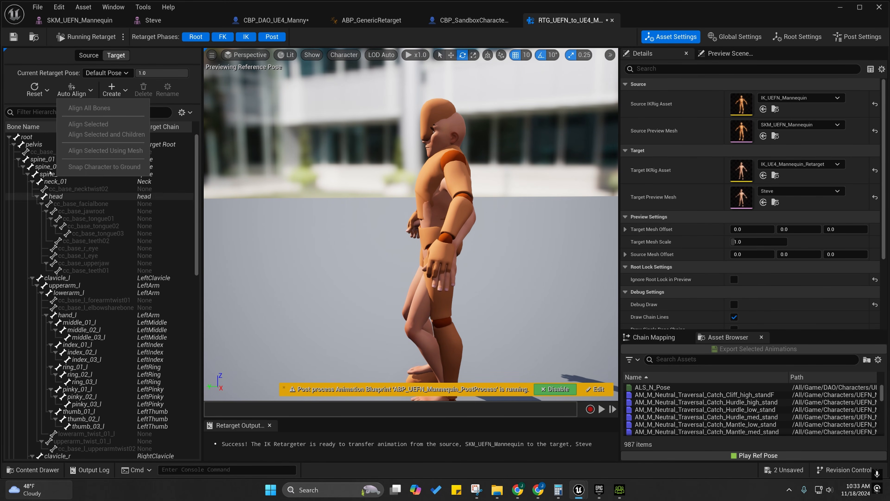
pyautogui.click(35, 144)
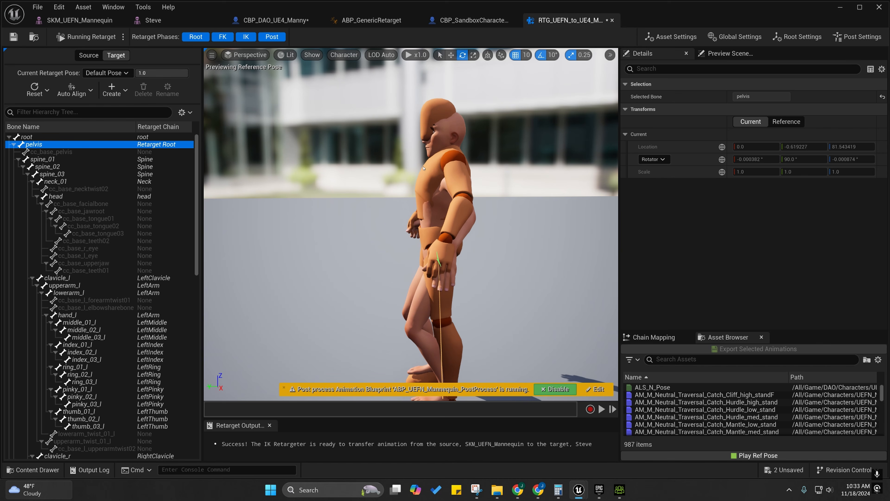
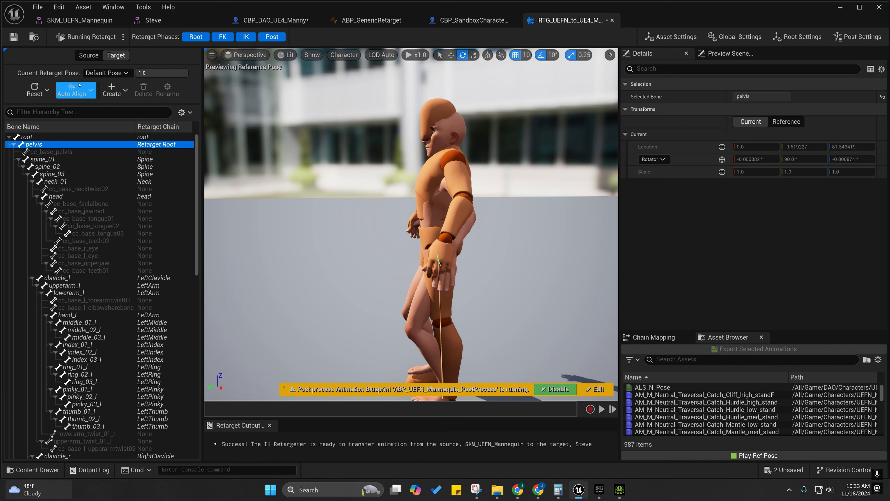
pyautogui.click(71, 93)
pyautogui.click(71, 97)
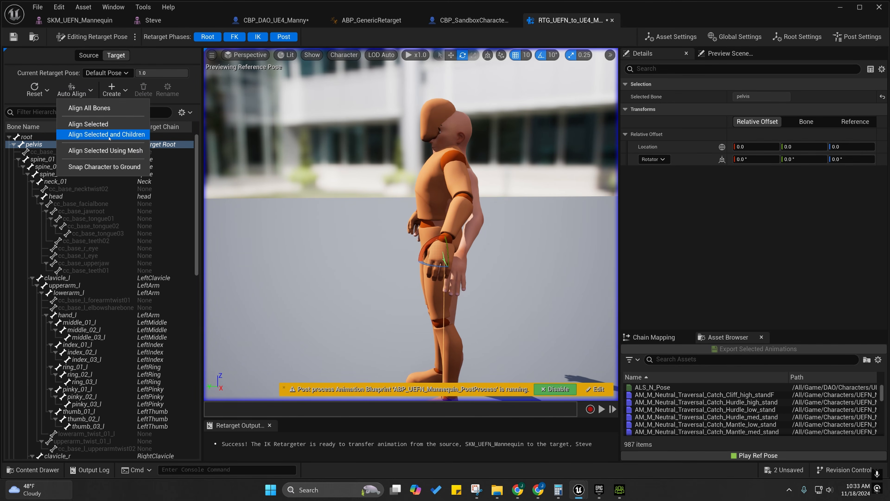
pyautogui.click(96, 135)
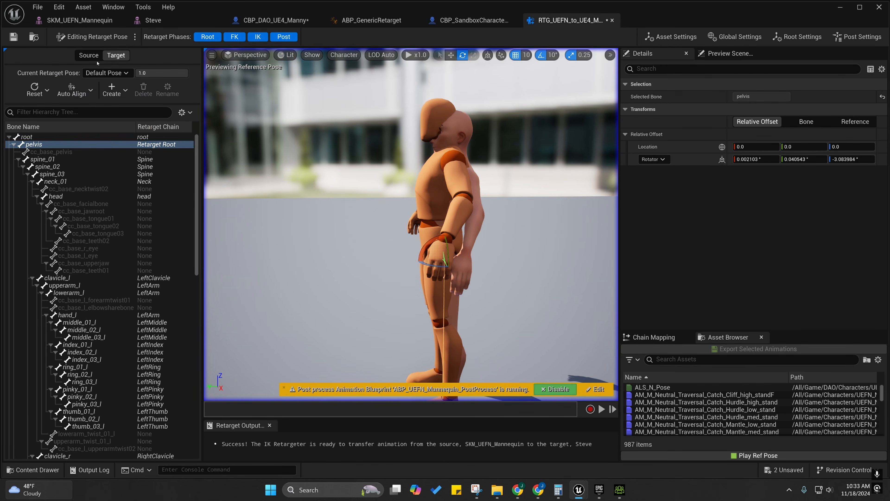
pyautogui.click(71, 91)
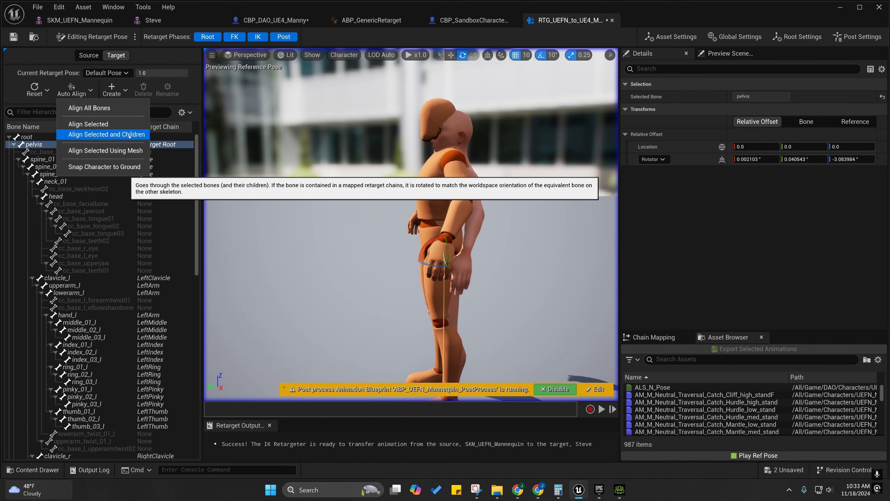
pyautogui.click(136, 134)
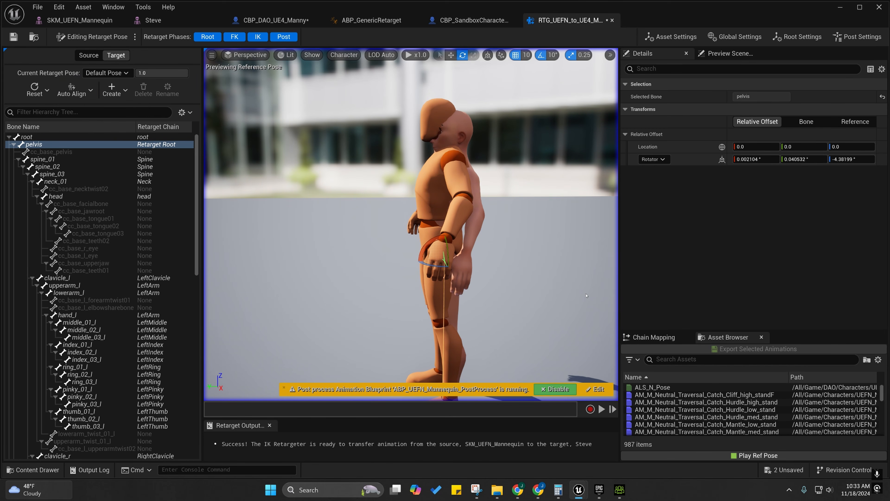
# Reset all bones of the target's default retarget pose and switch back to running the retarget.
pyautogui.press('d')
pyautogui.moveTo(410, 224); pyautogui.dragTo(460, 142, button='right')
pyautogui.press('a')
pyautogui.press('s')
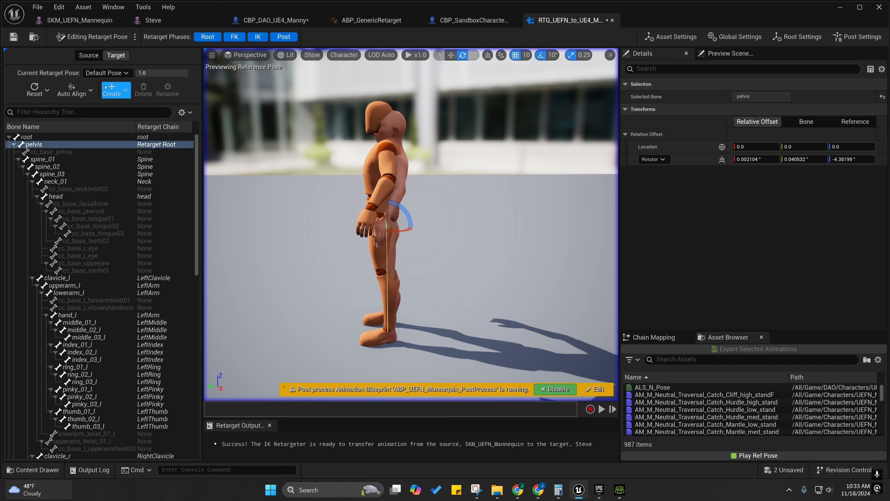
pyautogui.click(47, 90)
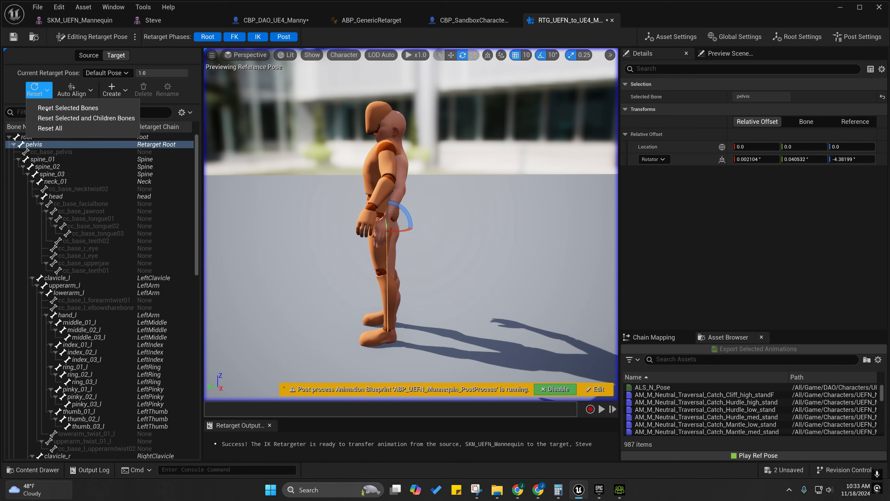
pyautogui.click(51, 128)
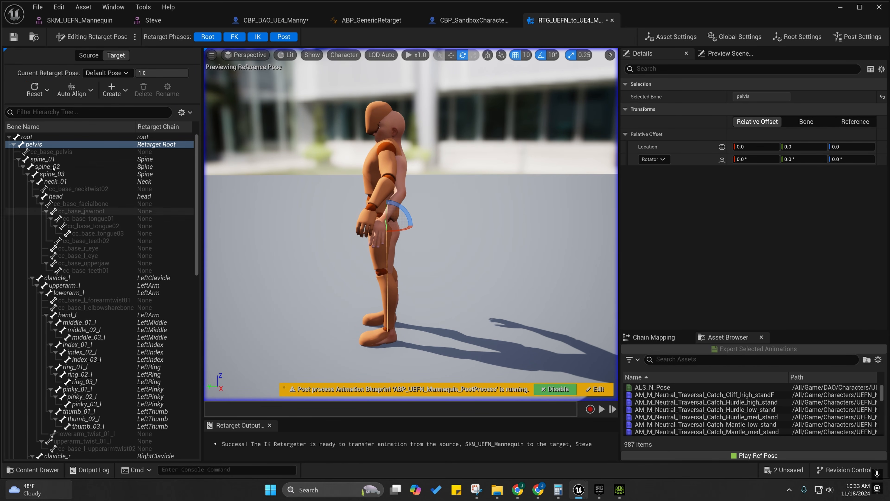
pyautogui.click(73, 87)
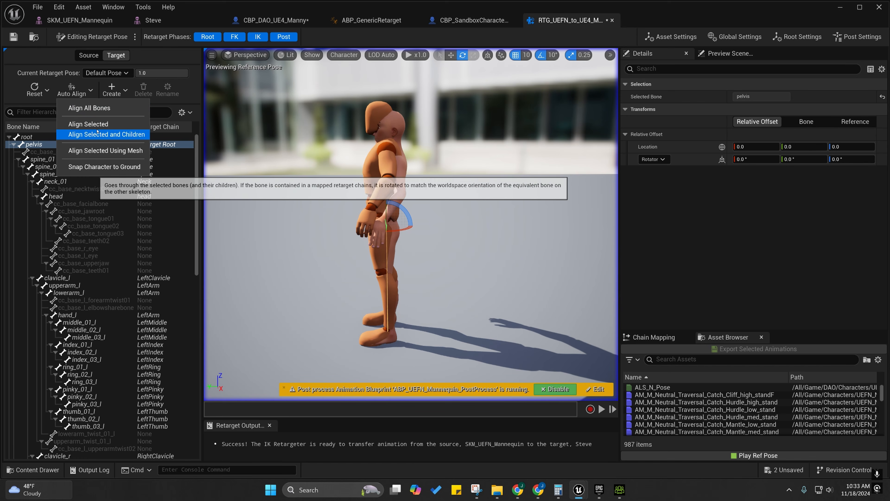
pyautogui.click(71, 87)
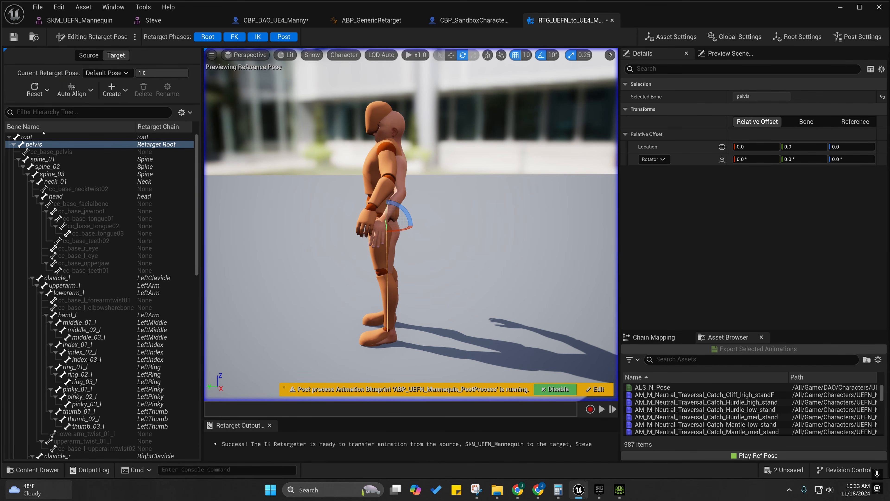
pyautogui.click(67, 37)
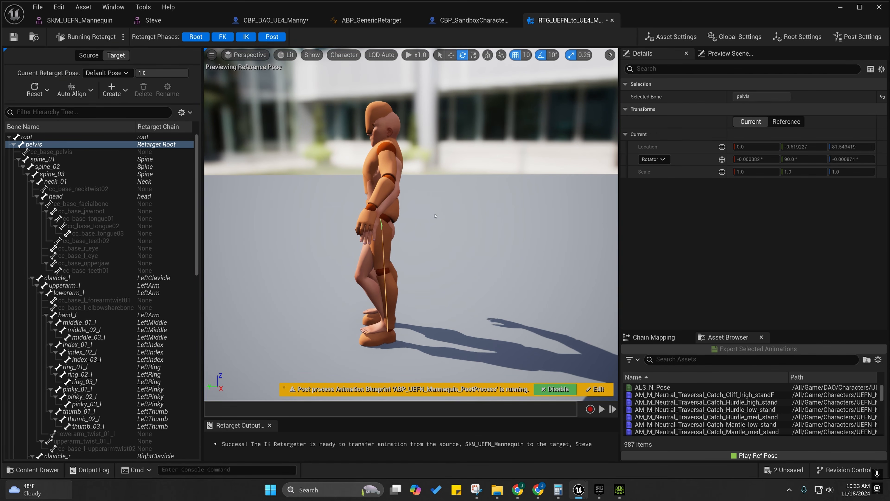
# Reset the IK Static Local Offset of the LeftLeg and RightLeg chains to the default.
pyautogui.moveTo(411, 224); pyautogui.dragTo(393, 191, button='right')
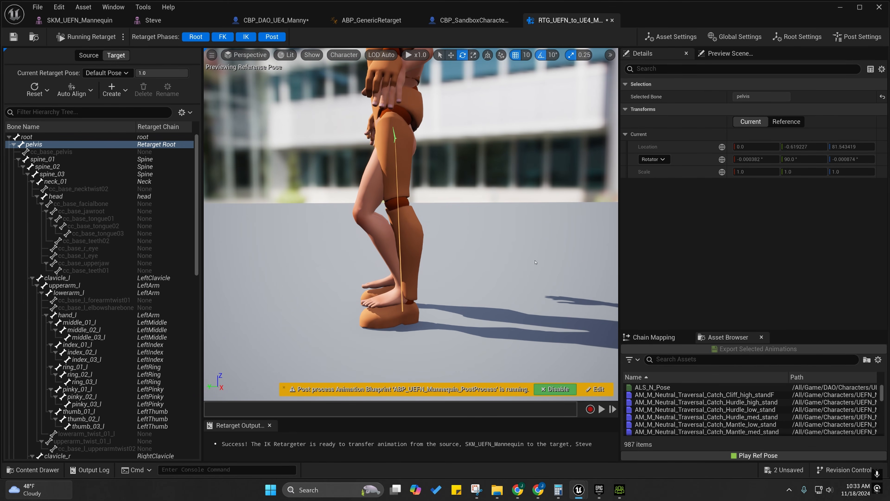
pyautogui.click(654, 337)
pyautogui.scroll(-5, 662, 427)
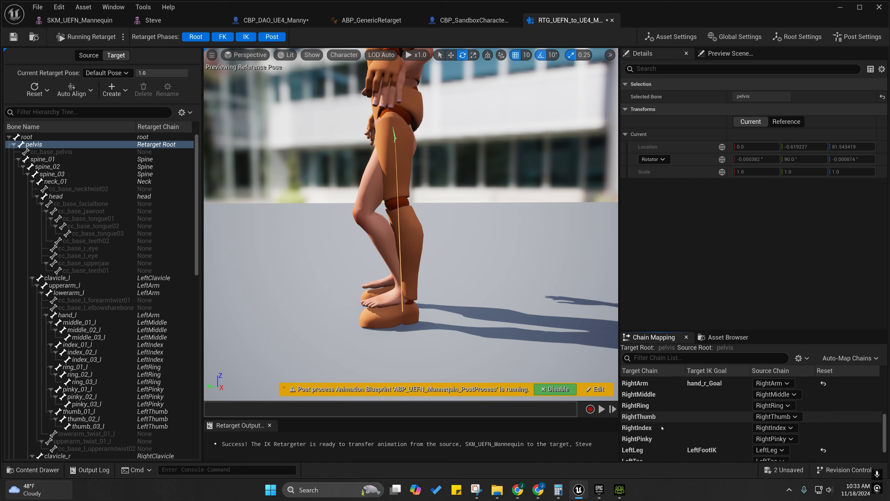
pyautogui.scroll(-2, 662, 427)
pyautogui.click(639, 422)
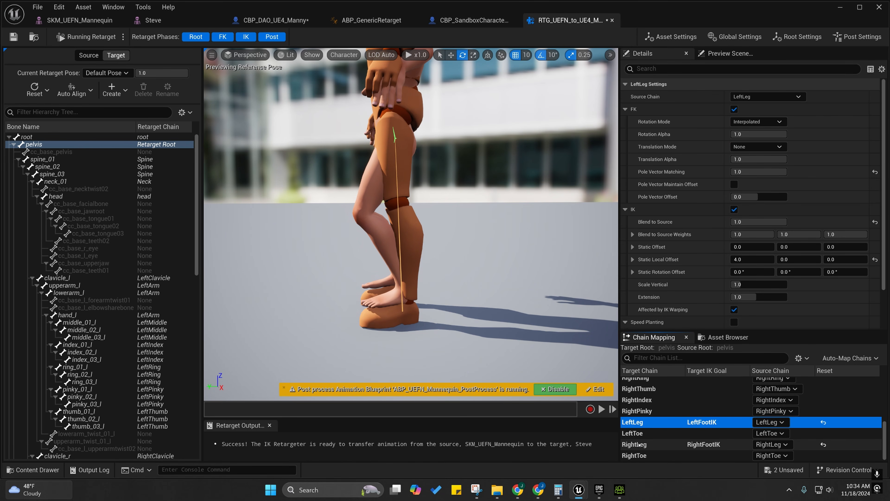
pyautogui.click(875, 259)
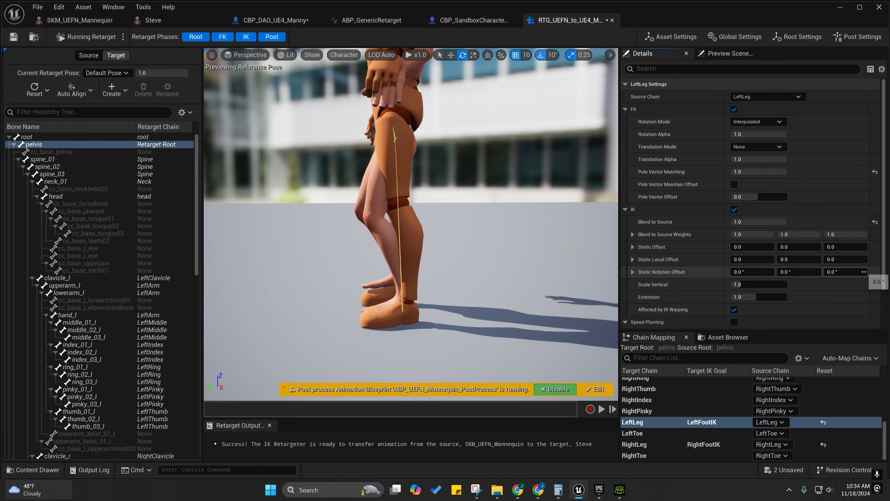
pyautogui.click(634, 444)
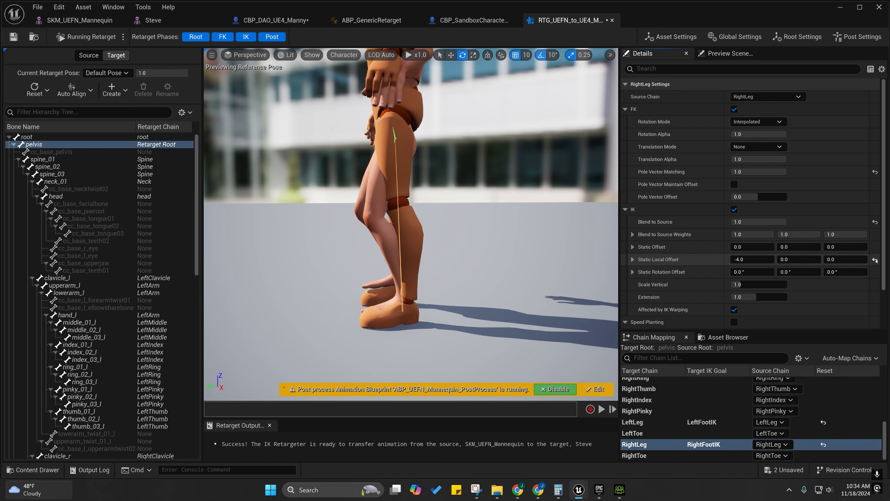
pyautogui.click(875, 259)
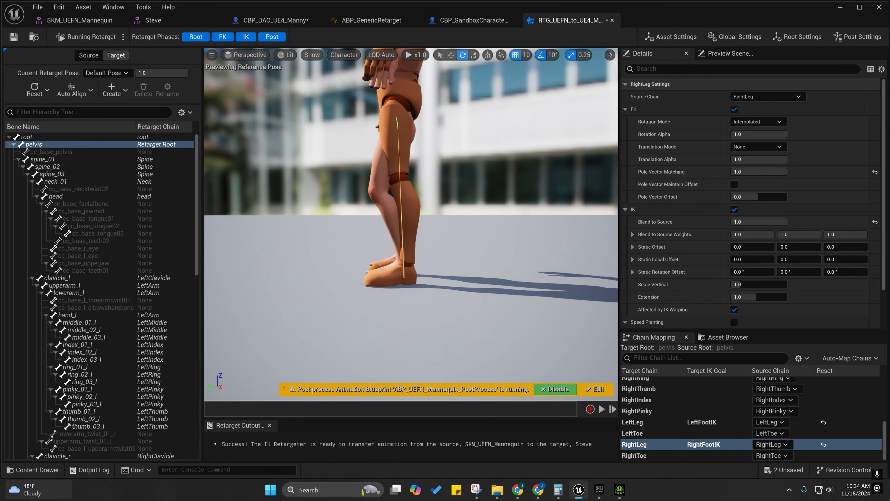
# Set the first Static Local Offset value of the RightLeg chain to about 2.41 and check the feet from the front.
pyautogui.moveTo(411, 224); pyautogui.dragTo(408, 223, button='right')
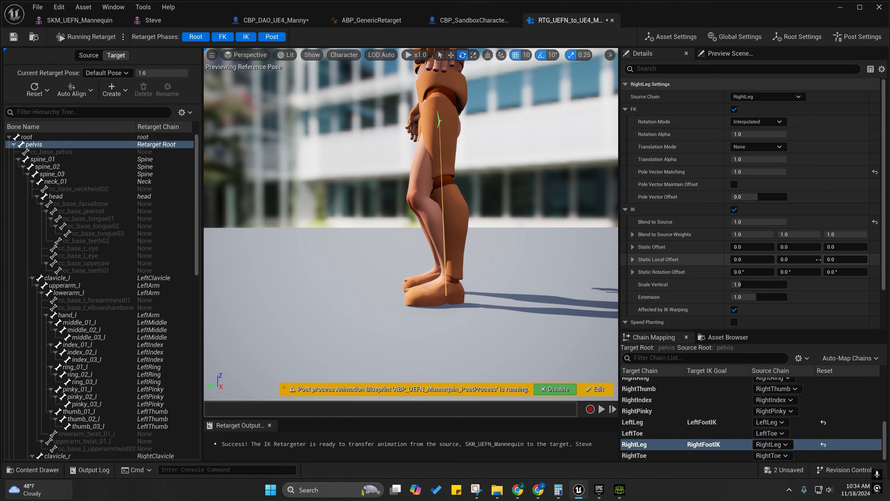
pyautogui.moveTo(749, 259); pyautogui.dragTo(756, 260)
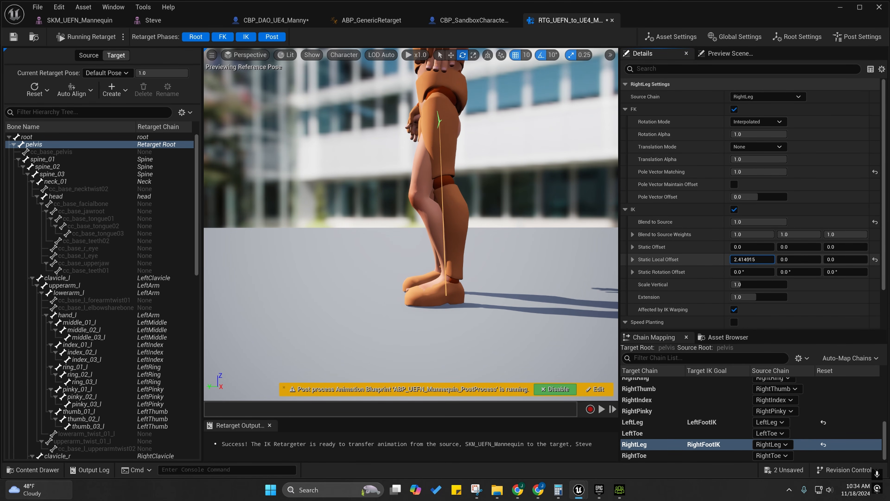
pyautogui.moveTo(491, 245); pyautogui.dragTo(596, 258, button='right')
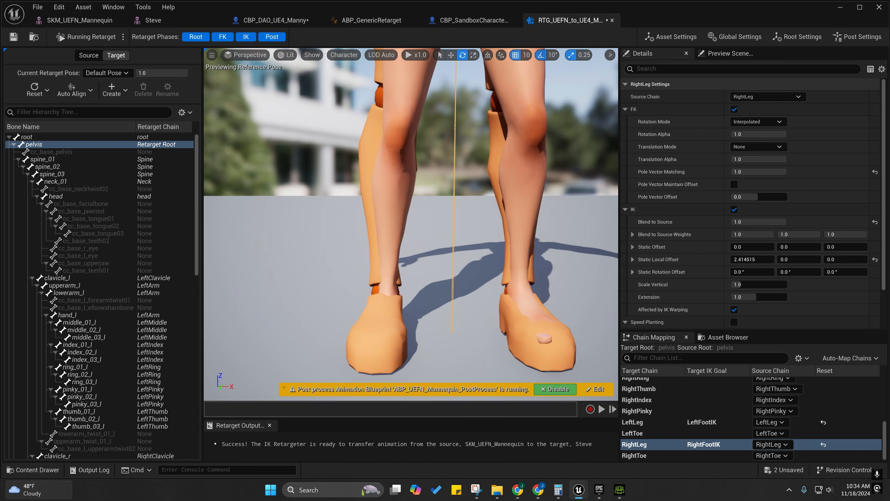
pyautogui.moveTo(370, 225); pyautogui.dragTo(380, 229, button='right')
pyautogui.press('s')
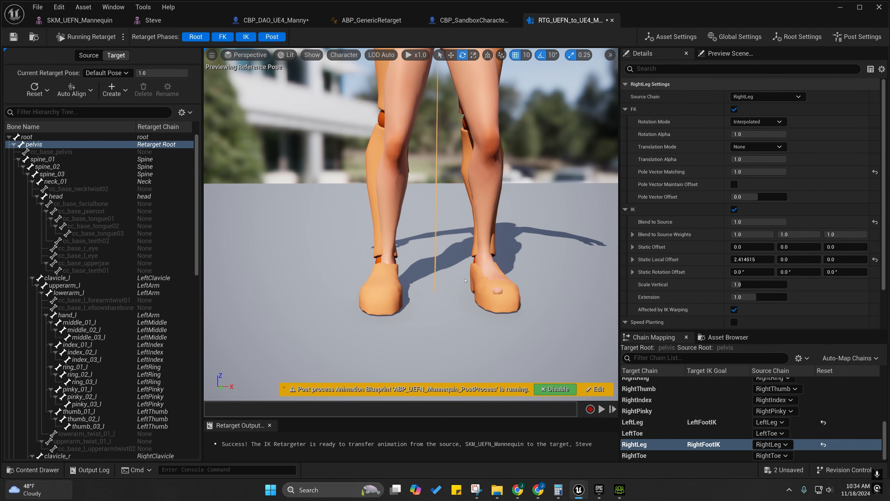
# Set the first Target Mesh Offset value to 150 in the asset settings to separate the preview meshes.
pyautogui.moveTo(490, 273); pyautogui.dragTo(680, 291, button='right')
pyautogui.press('w')
pyautogui.press('a')
pyautogui.press('s')
pyautogui.moveTo(409, 224); pyautogui.dragTo(456, 225, button='right')
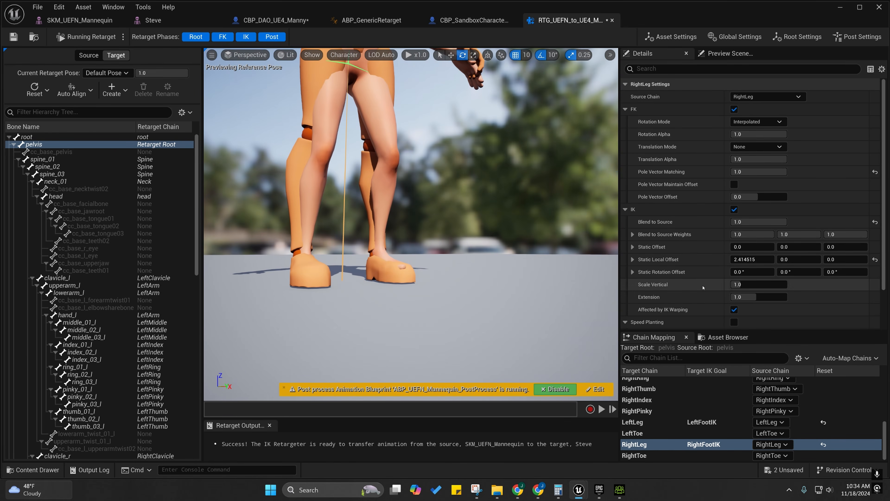
pyautogui.click(669, 36)
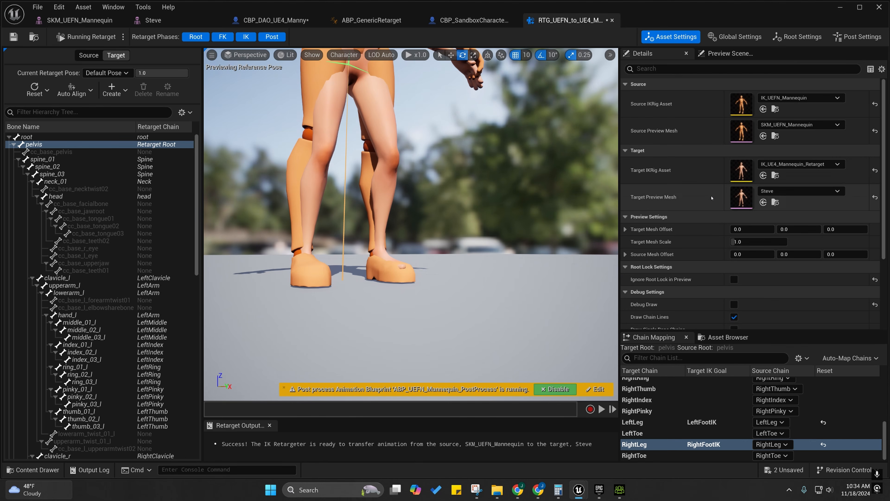
pyautogui.click(739, 229)
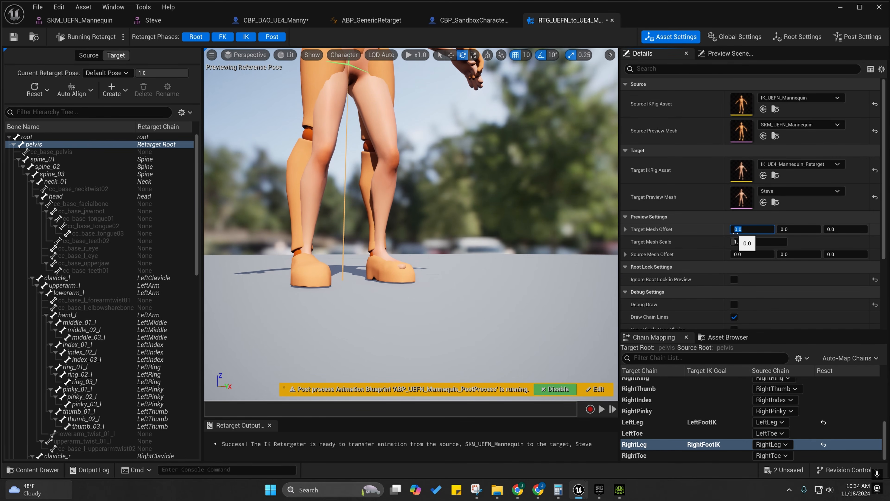
pyautogui.write('150')
pyautogui.press('Return')
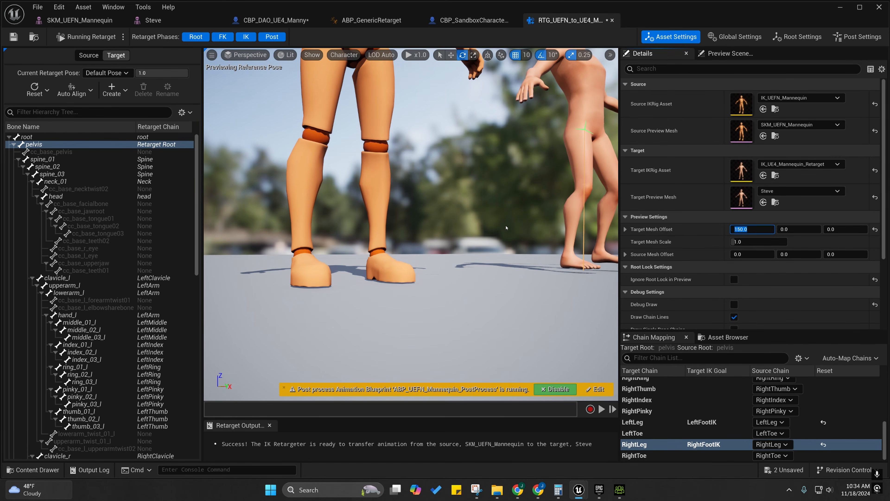
# Switch the preview to the orthographic Back view and examine the target character's feet up close.
pyautogui.press('d')
pyautogui.moveTo(505, 228); pyautogui.dragTo(403, 204, button='right')
pyautogui.press('d')
pyautogui.press('q')
pyautogui.click(250, 55)
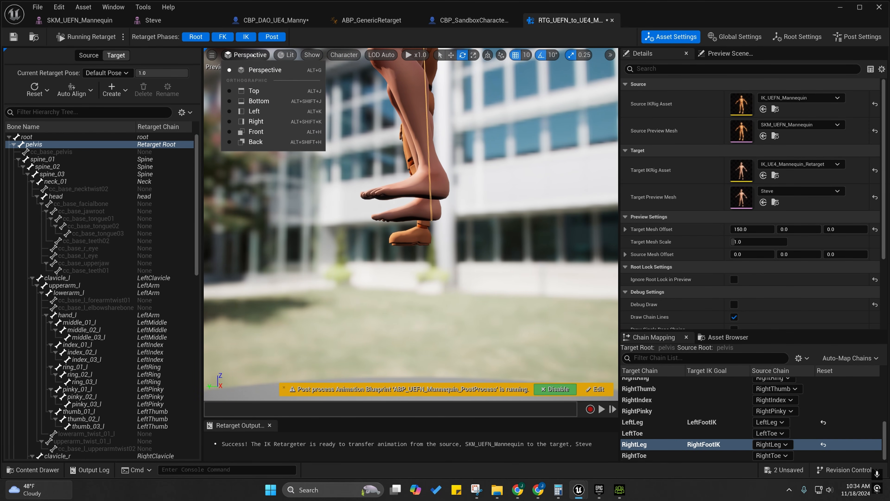
pyautogui.click(253, 122)
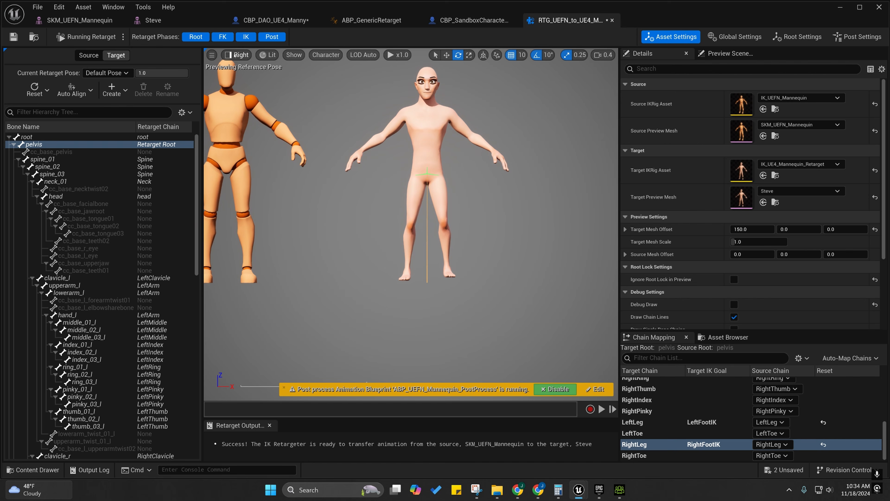
pyautogui.click(235, 55)
pyautogui.click(250, 141)
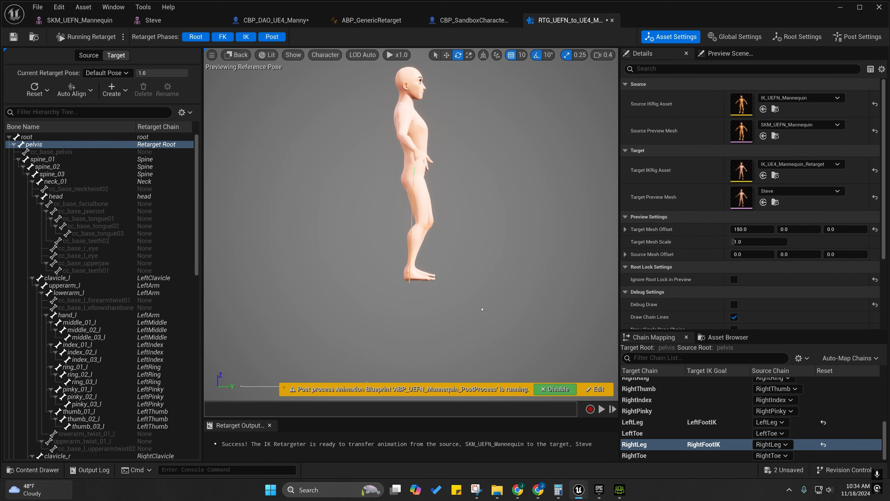
pyautogui.scroll(8, 425, 272)
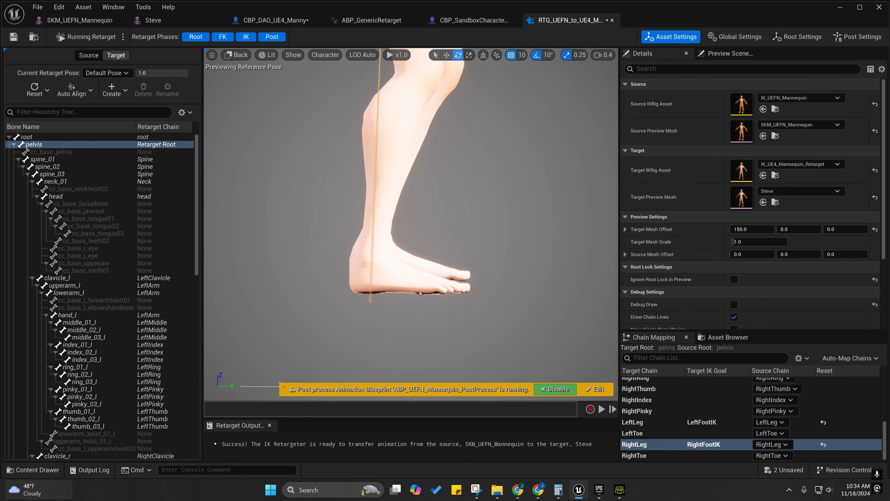
pyautogui.moveTo(463, 246); pyautogui.dragTo(448, 240, button='right')
pyautogui.scroll(3, 458, 242)
pyautogui.scroll(-2, 448, 240)
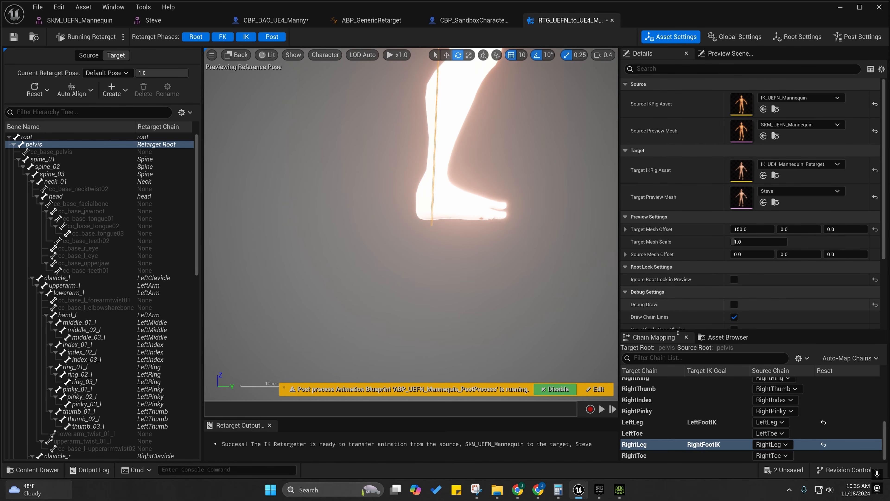
# Review the RightLeg chain settings and the retargeter's post, global, root and asset settings.
pyautogui.click(637, 443)
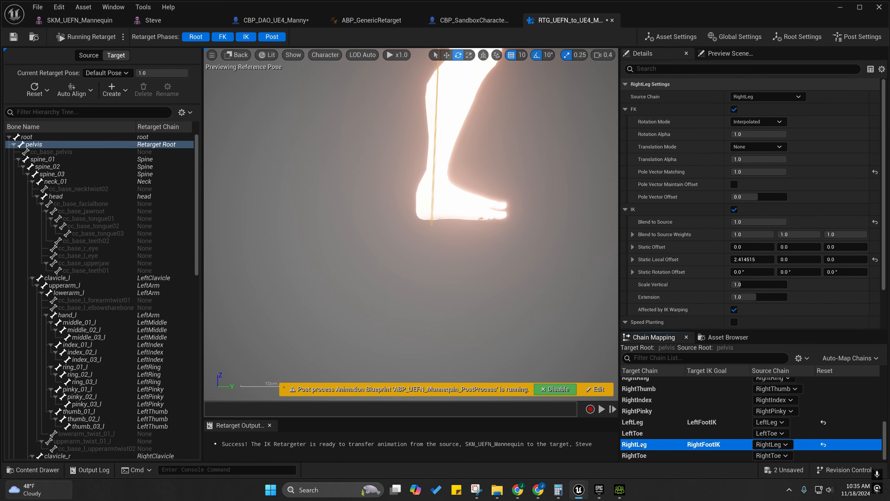
pyautogui.scroll(-2, 424, 212)
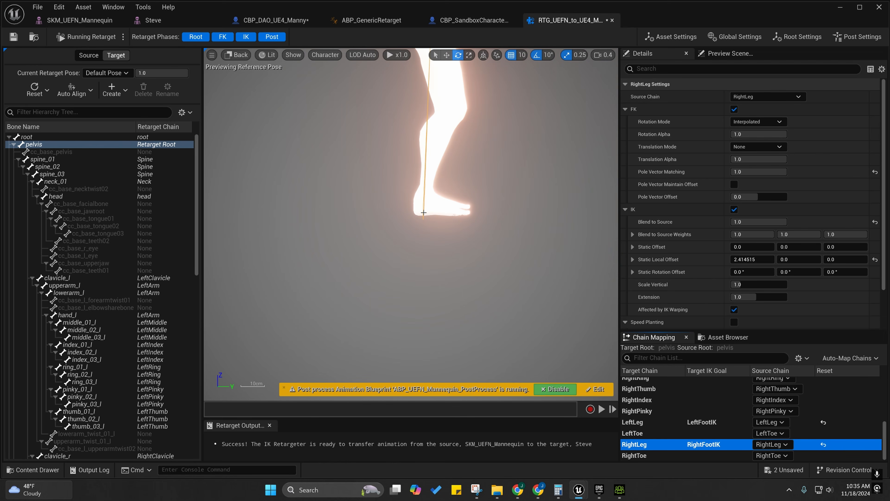
pyautogui.scroll(-5, 423, 212)
pyautogui.scroll(3, 404, 189)
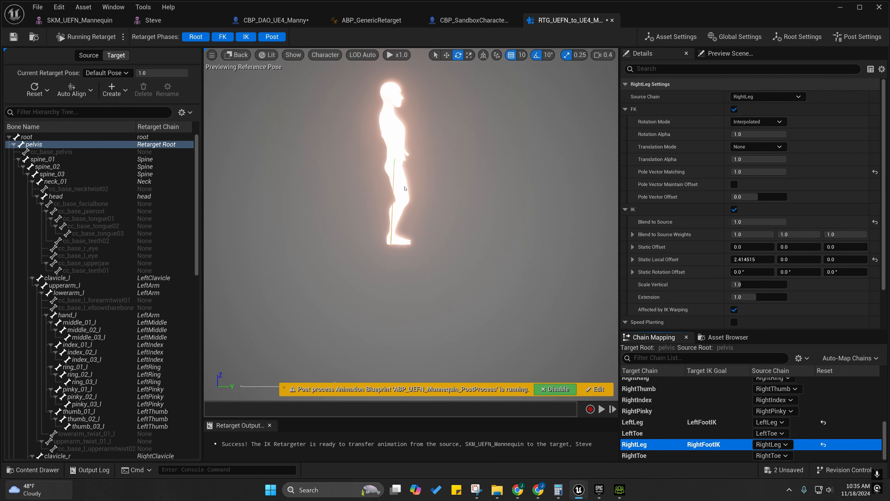
pyautogui.click(858, 36)
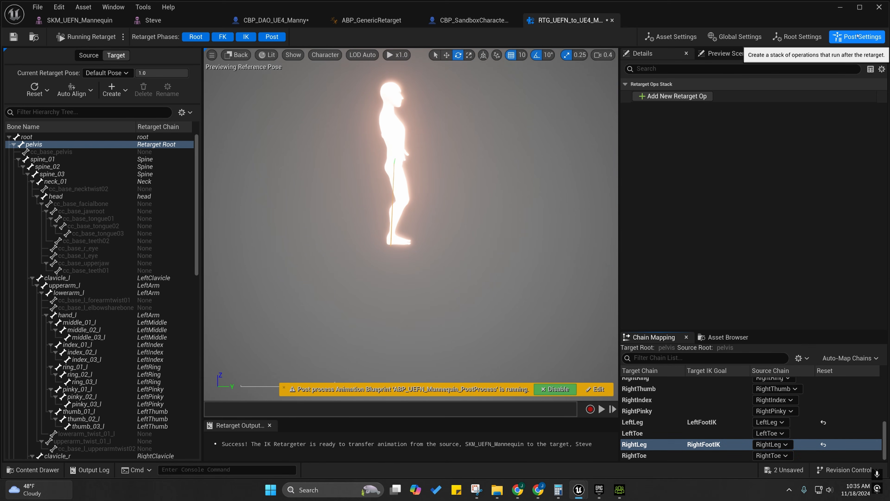
pyautogui.click(732, 37)
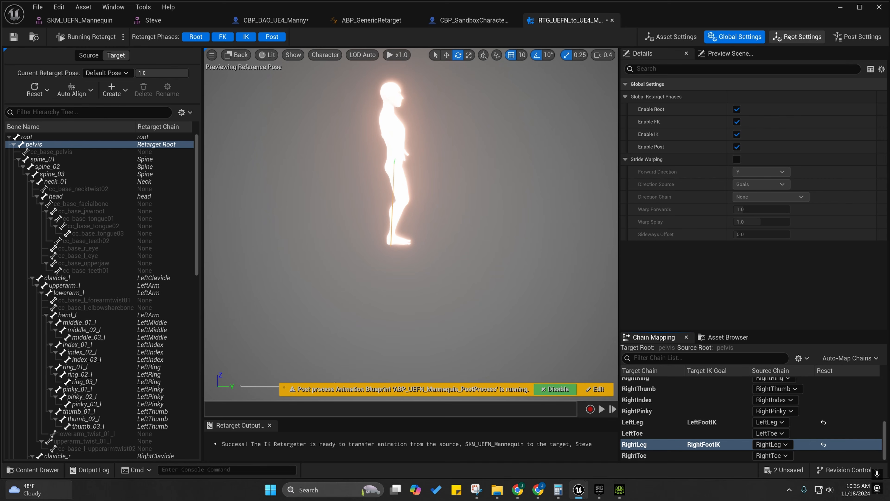
pyautogui.click(777, 38)
pyautogui.click(670, 37)
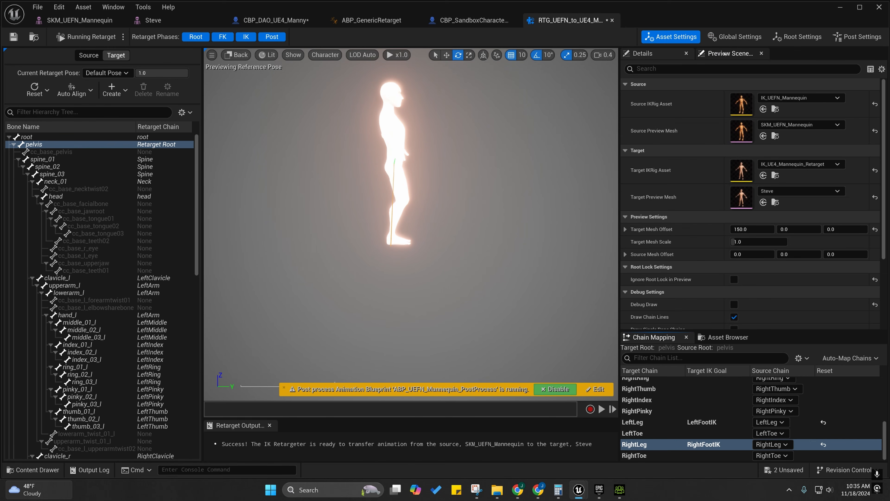
# Disable post processing in the preview scene settings to remove the character's overexposed glow.
pyautogui.click(725, 53)
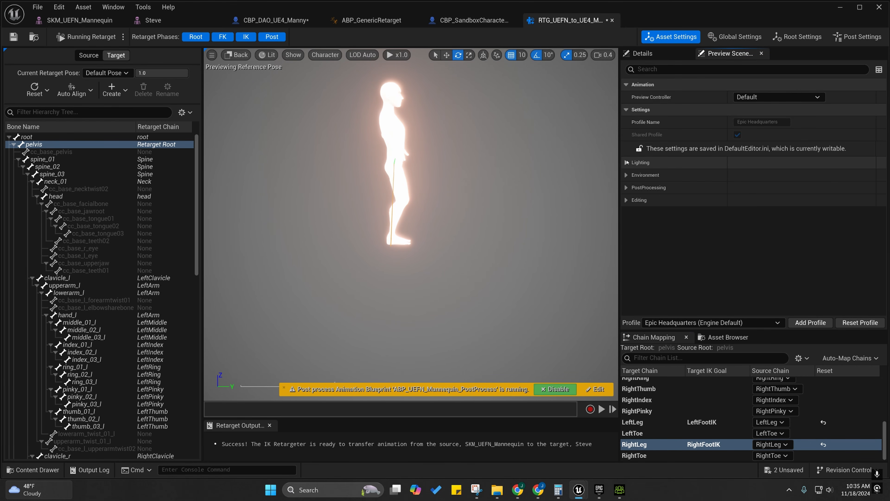
pyautogui.click(625, 162)
pyautogui.click(626, 162)
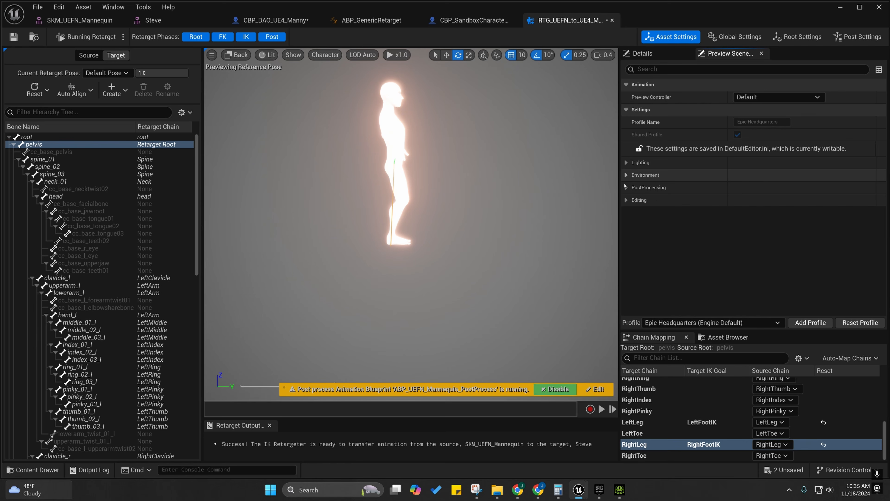
pyautogui.click(625, 187)
pyautogui.click(733, 200)
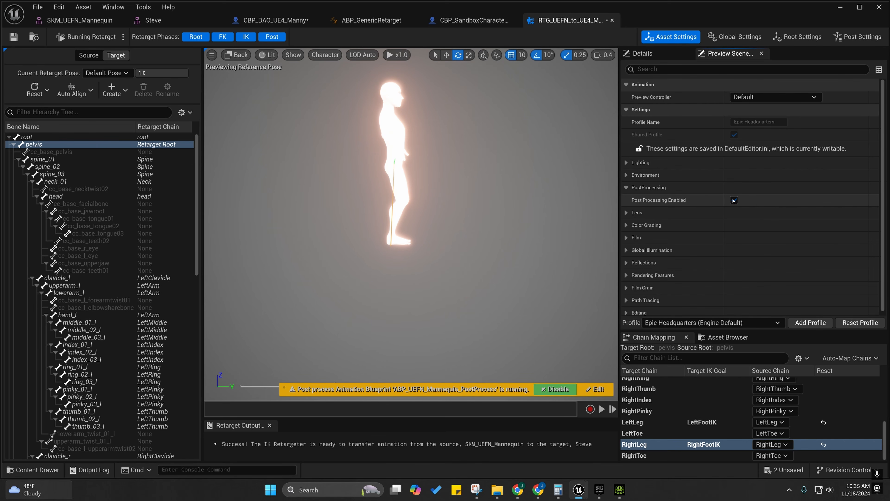
pyautogui.moveTo(445, 200); pyautogui.dragTo(471, 216, button='right')
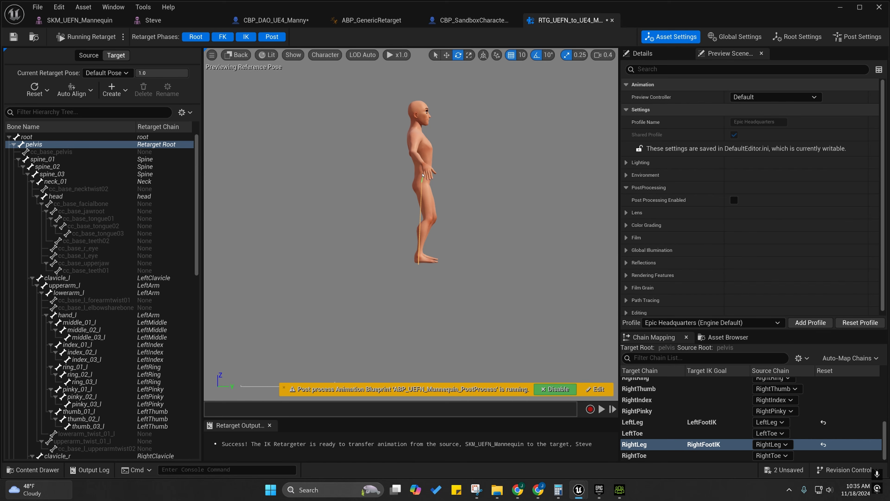
# Dismiss the post process Animation Blueprint notice and bring up the retargeter's asset details.
pyautogui.moveTo(427, 206); pyautogui.dragTo(430, 216, button='right')
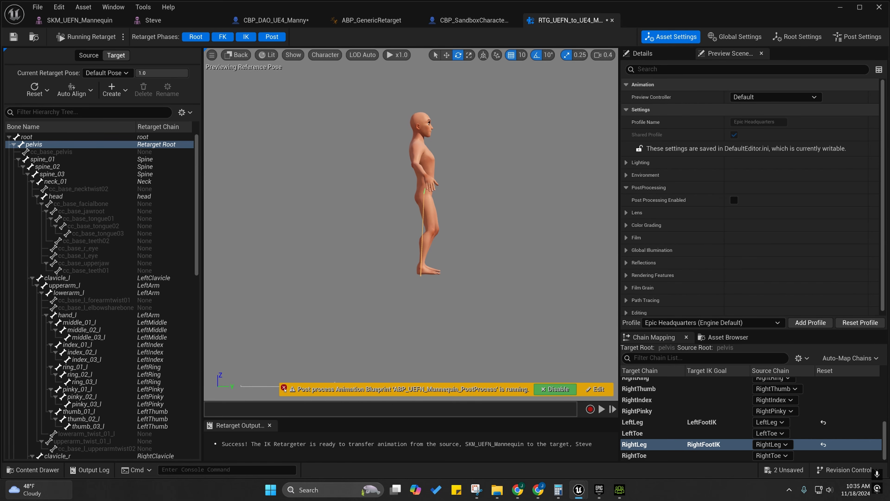
pyautogui.click(284, 388)
pyautogui.click(645, 54)
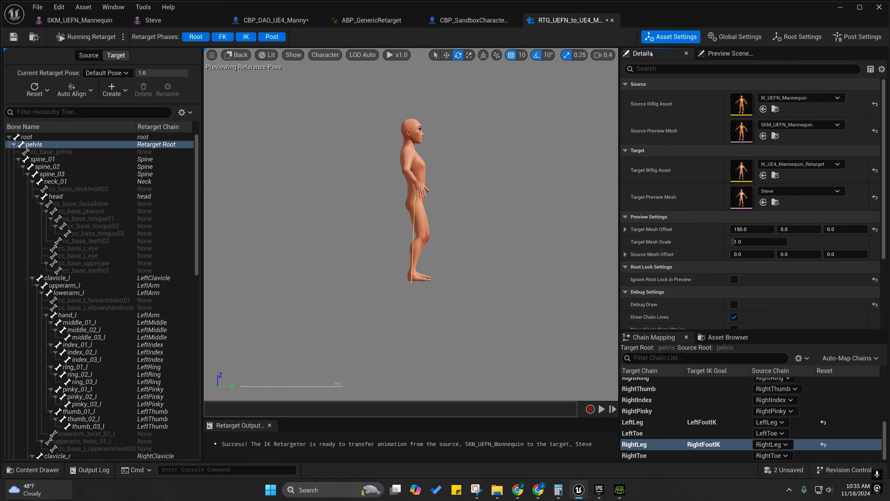
# Examine the target character's feet and overall stance against the source mannequin in the orthographic Back view.
pyautogui.scroll(-5, 429, 239)
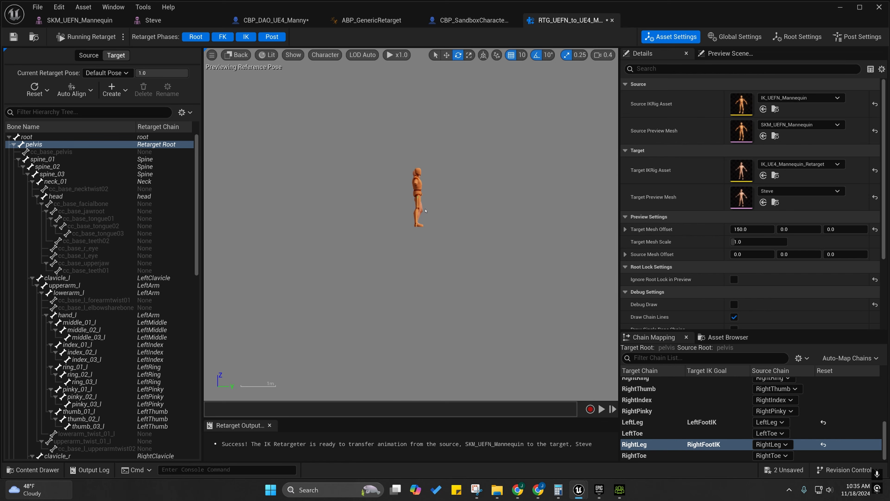
pyautogui.scroll(5, 422, 217)
pyautogui.scroll(-2, 422, 217)
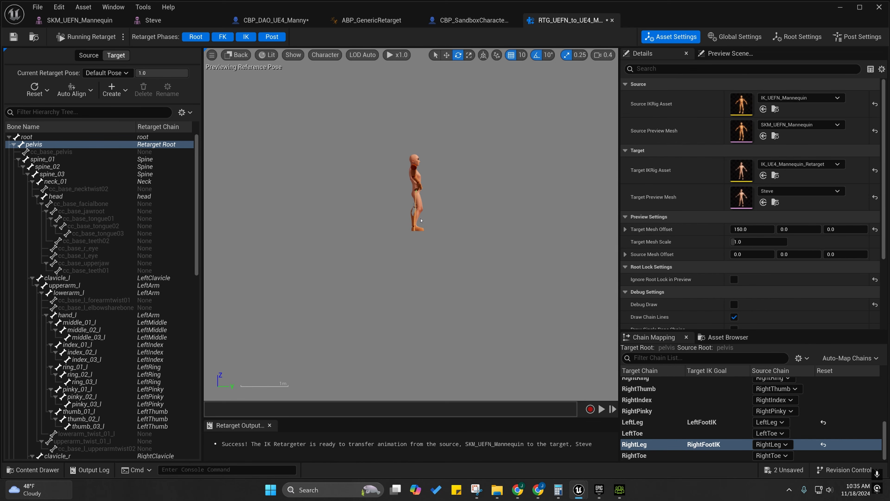
pyautogui.moveTo(420, 233); pyautogui.dragTo(422, 223, button='right')
pyautogui.scroll(1, 420, 222)
pyautogui.scroll(-2, 419, 223)
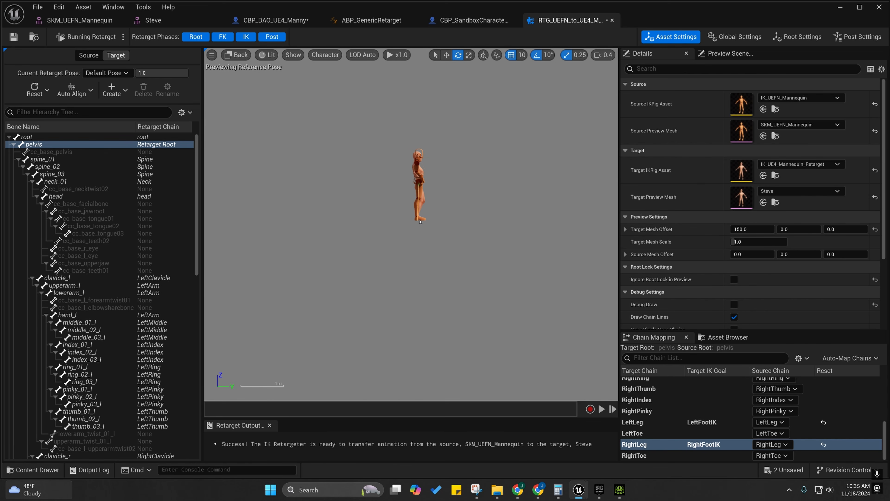
pyautogui.scroll(8, 419, 220)
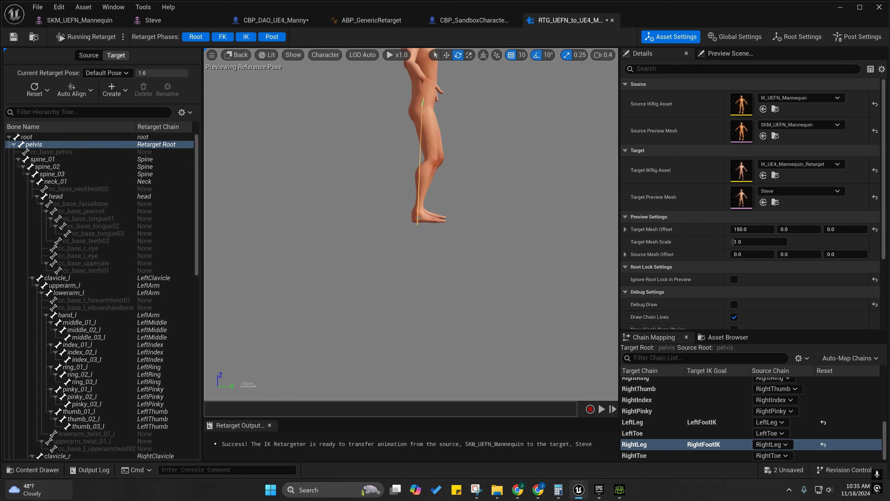
pyautogui.scroll(6, 418, 217)
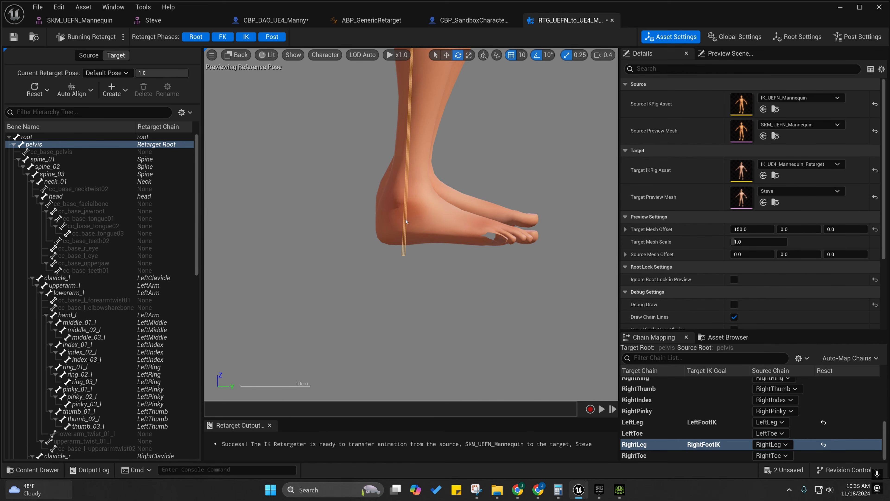
pyautogui.scroll(-10, 406, 221)
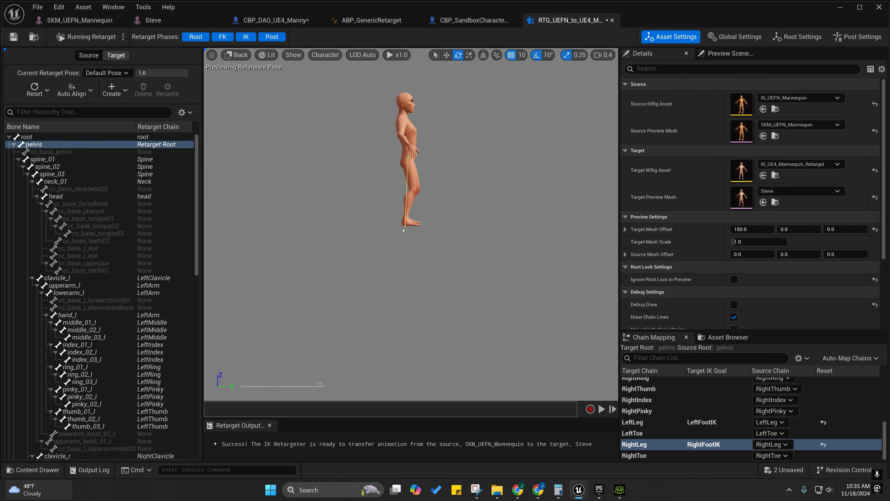
pyautogui.scroll(-3, 404, 230)
pyautogui.scroll(1, 403, 226)
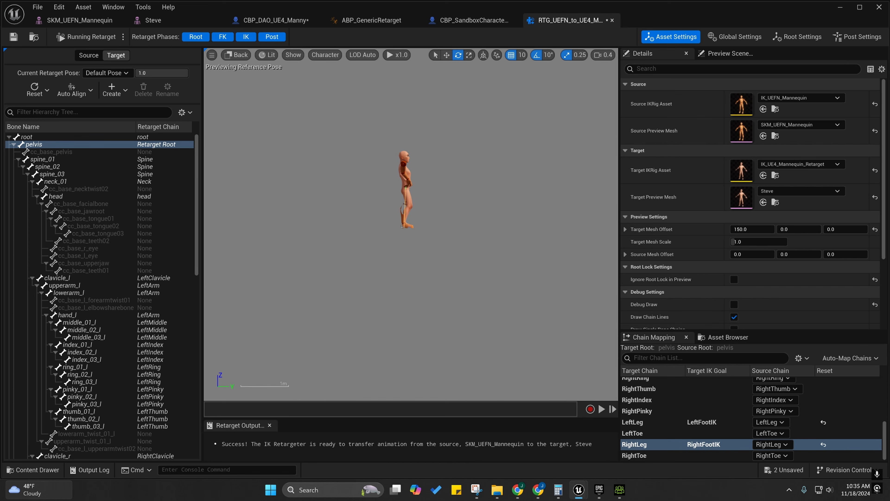
# Switch the preview to the orthographic Front view and examine the legs and feet of both characters.
pyautogui.click(237, 55)
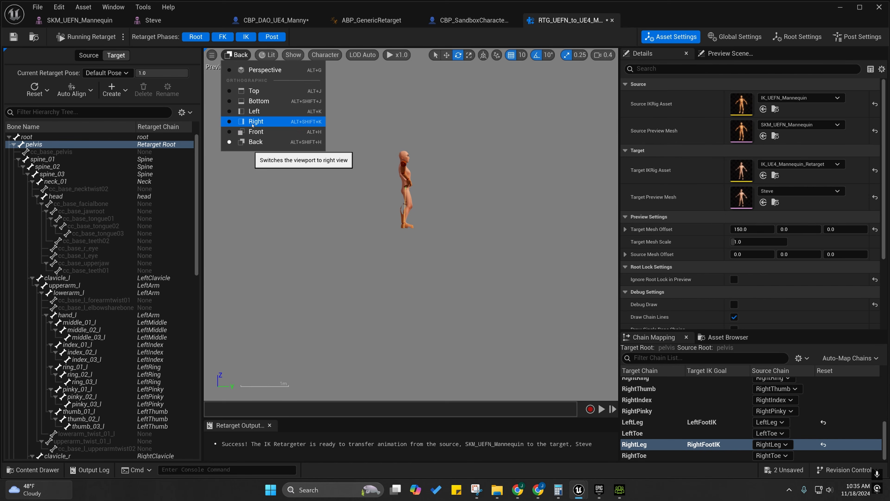
pyautogui.click(253, 132)
pyautogui.scroll(6, 399, 281)
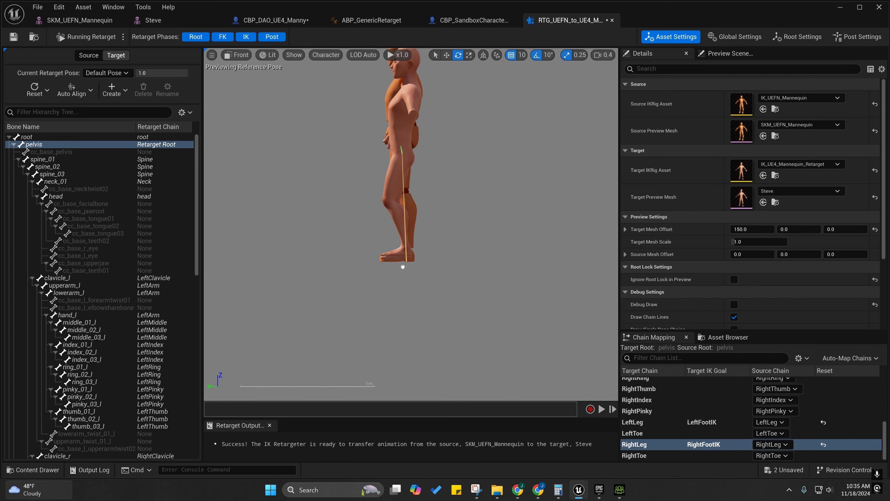
pyautogui.scroll(-4, 398, 242)
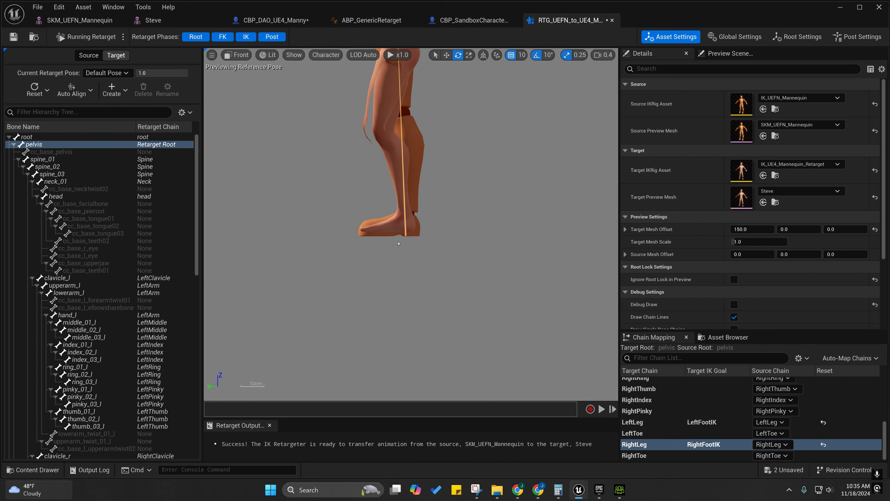
pyautogui.scroll(2, 405, 241)
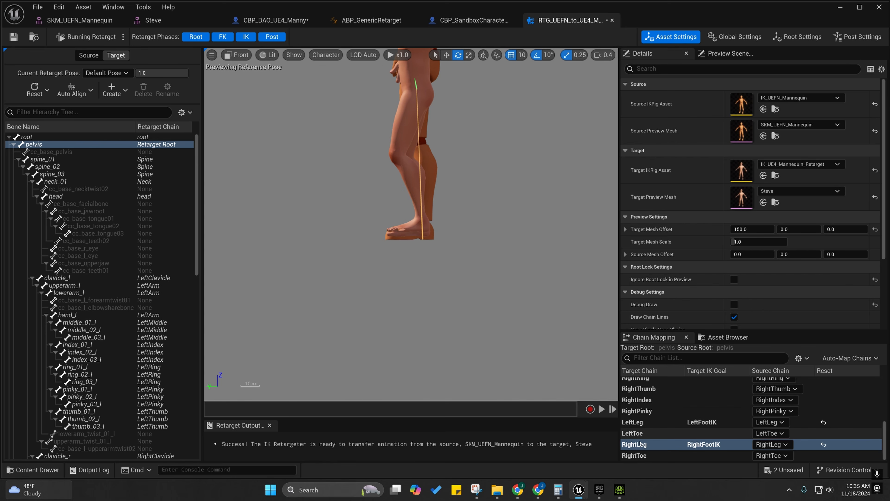
# Set the first IK Static Local Offset value of the RightLeg chain to 3.5.
pyautogui.click(652, 433)
pyautogui.click(652, 444)
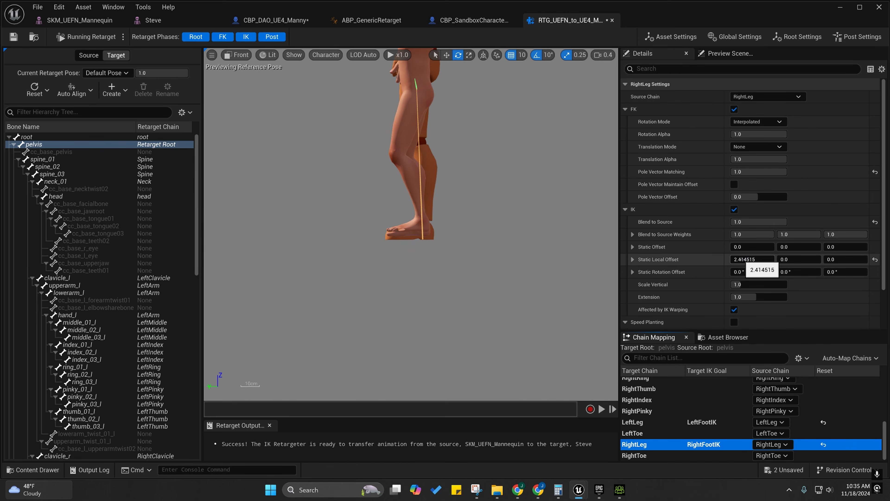
pyautogui.moveTo(751, 259); pyautogui.dragTo(759, 259)
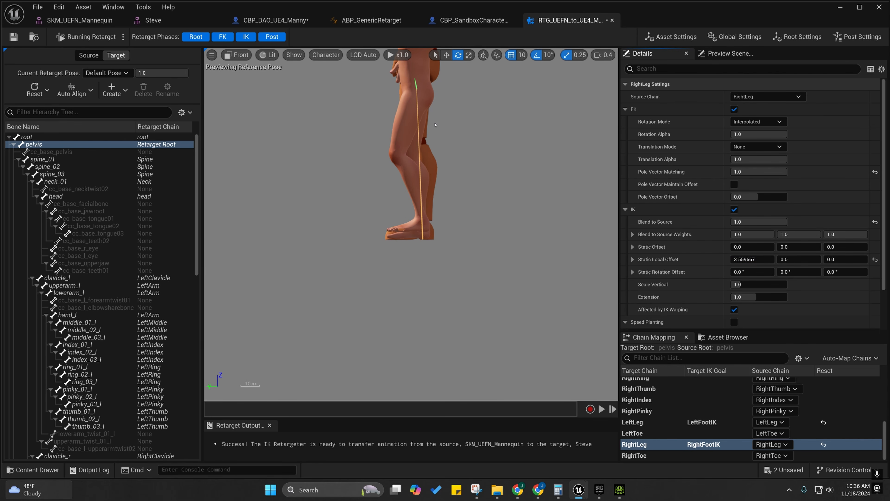
pyautogui.click(753, 260)
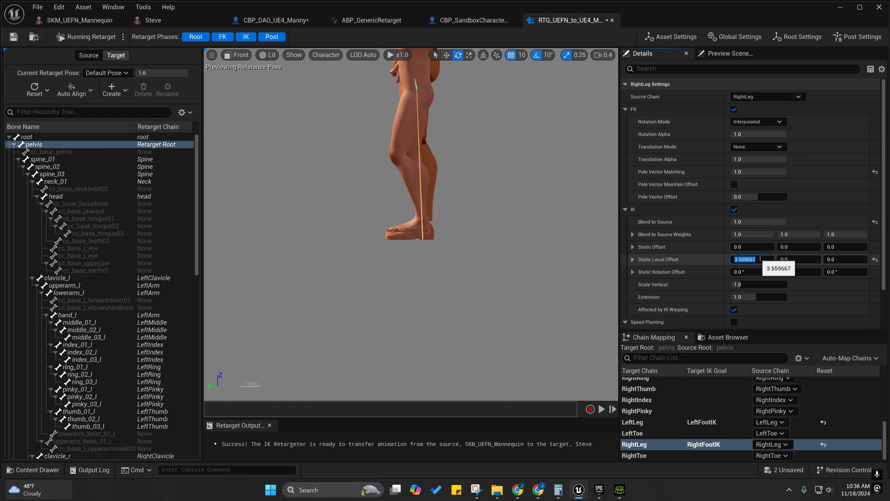
pyautogui.write('3.5')
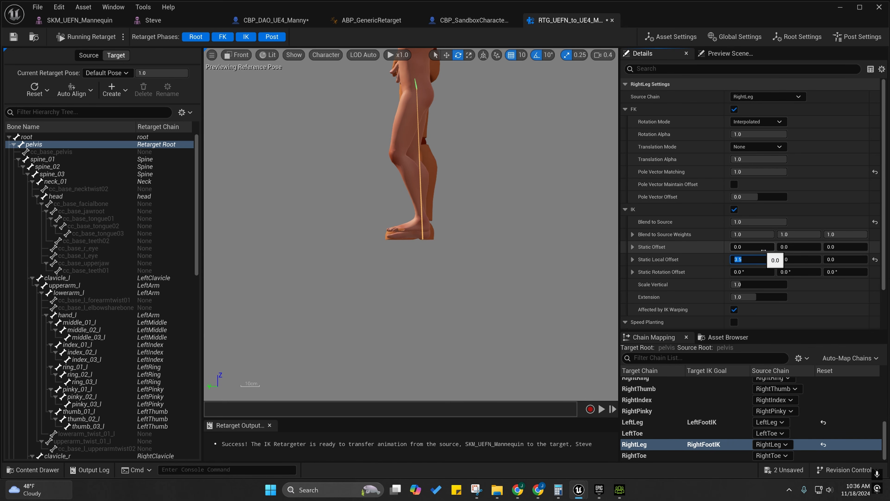
# Set the first IK Static Local Offset value of the LeftLeg chain to -3.5 and compare it with the RightLeg setting.
pyautogui.click(654, 423)
pyautogui.click(753, 259)
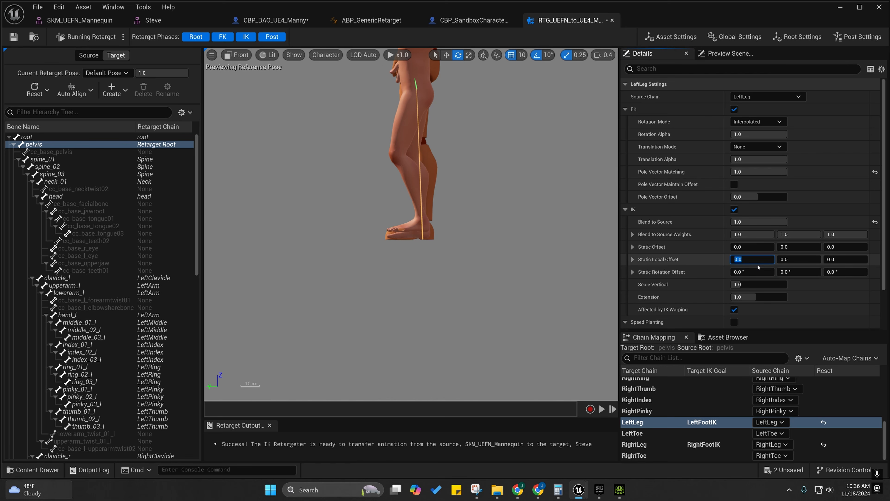
pyautogui.press('Return')
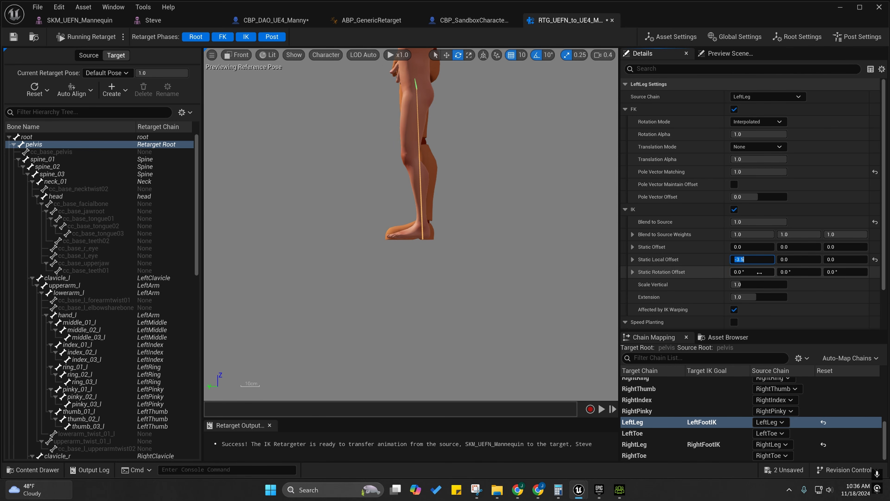
pyautogui.moveTo(473, 182); pyautogui.dragTo(466, 246, button='right')
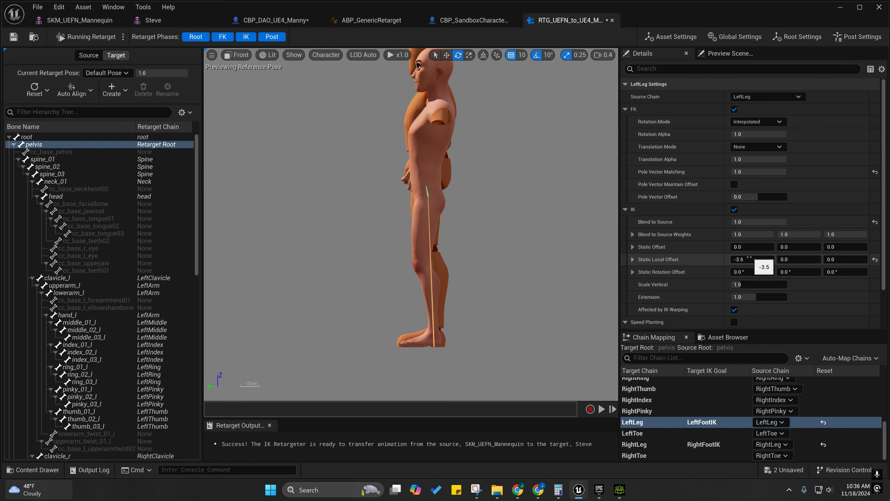
pyautogui.click(635, 444)
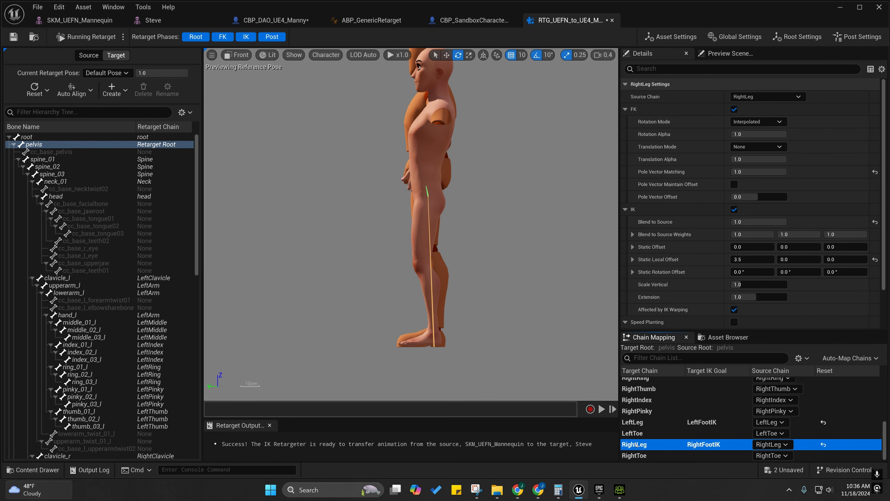
pyautogui.click(635, 422)
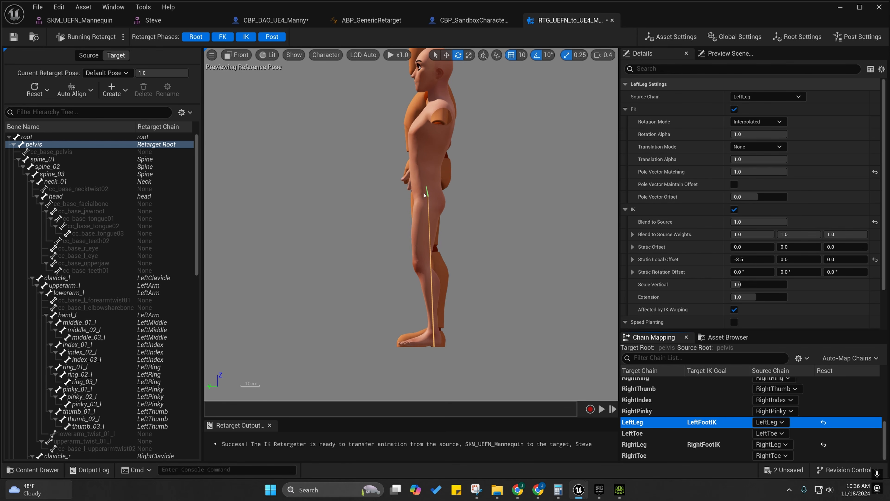
# Return the preview to Perspective view and inspect the target character's corrected leg stance from several angles.
pyautogui.moveTo(424, 195); pyautogui.dragTo(439, 202, button='right')
pyautogui.click(232, 54)
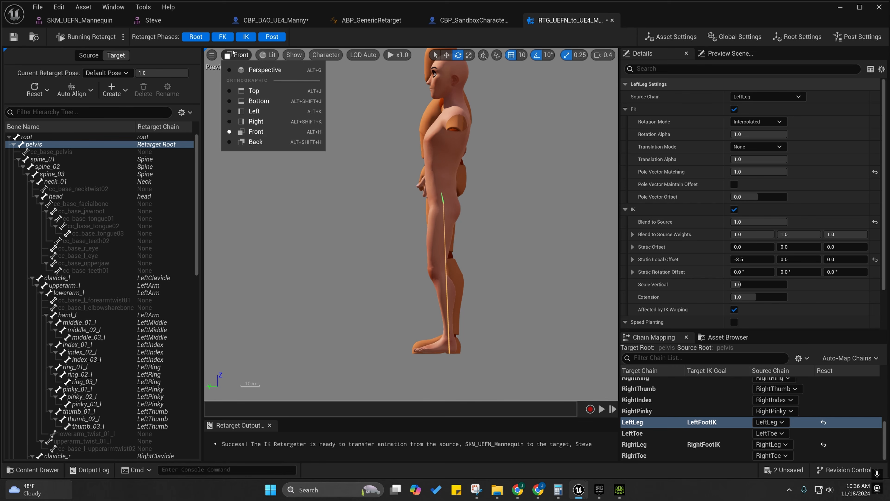
pyautogui.click(245, 69)
pyautogui.moveTo(410, 210); pyautogui.dragTo(416, 179, button='right')
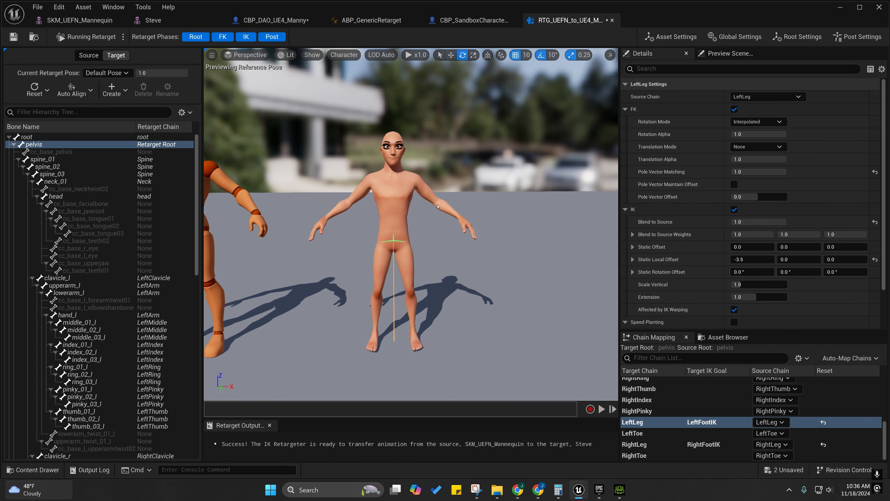
pyautogui.moveTo(427, 223)
pyautogui.mouseDown(button='right')
pyautogui.moveTo(427, 247)
pyautogui.moveTo(425, 230)
pyautogui.moveTo(436, 224)
pyautogui.mouseUp(button='right')
pyautogui.press('w')
pyautogui.press('d')
pyautogui.press('q')
pyautogui.moveTo(277, 258)
pyautogui.mouseDown(button='right')
pyautogui.moveTo(389, 263)
pyautogui.moveTo(280, 265)
pyautogui.mouseUp(button='right')
pyautogui.press('e')
pyautogui.press('w')
pyautogui.press('a')
pyautogui.press('q')
pyautogui.press('e')
pyautogui.press('a')
pyautogui.press('d')
pyautogui.press('s')
pyautogui.press('a')
pyautogui.press('w')
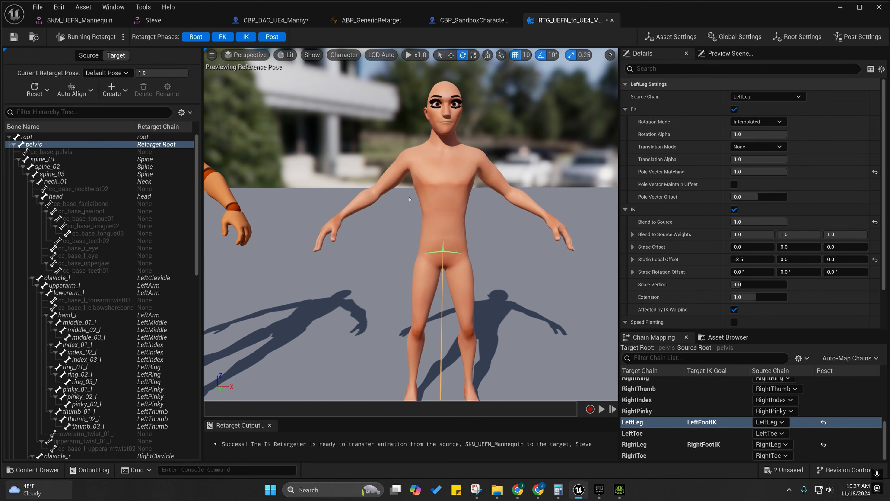
pyautogui.moveTo(425, 206); pyautogui.dragTo(431, 204, button='right')
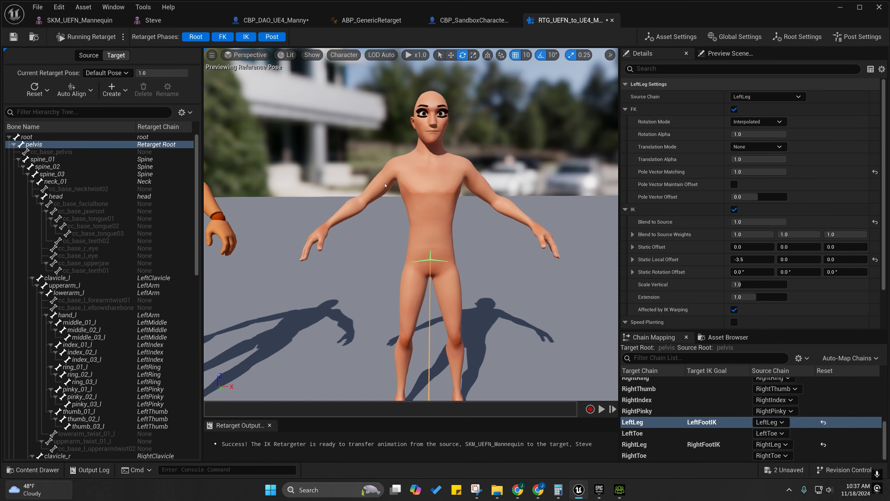
pyautogui.moveTo(412, 265); pyautogui.dragTo(412, 273, button='right')
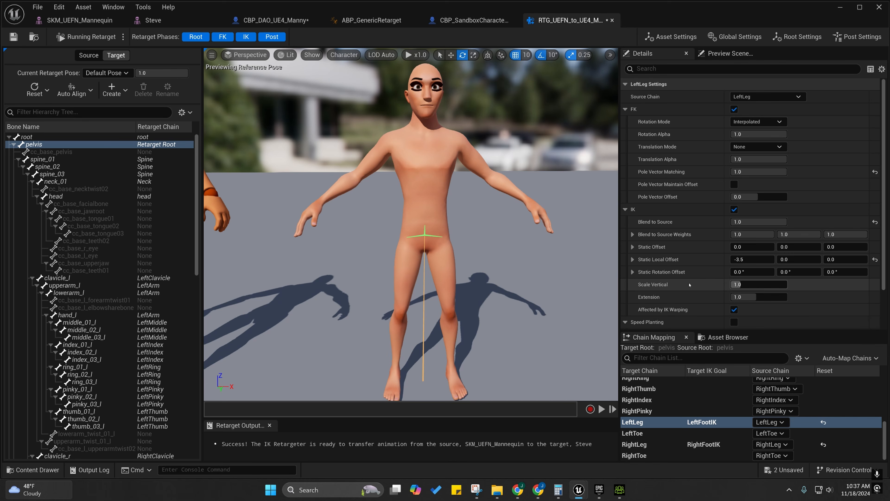
# Frame both characters in the preview and save the RTG_UEFN_to_UE4_Manny retargeter.
pyautogui.scroll(-3, 470, 188)
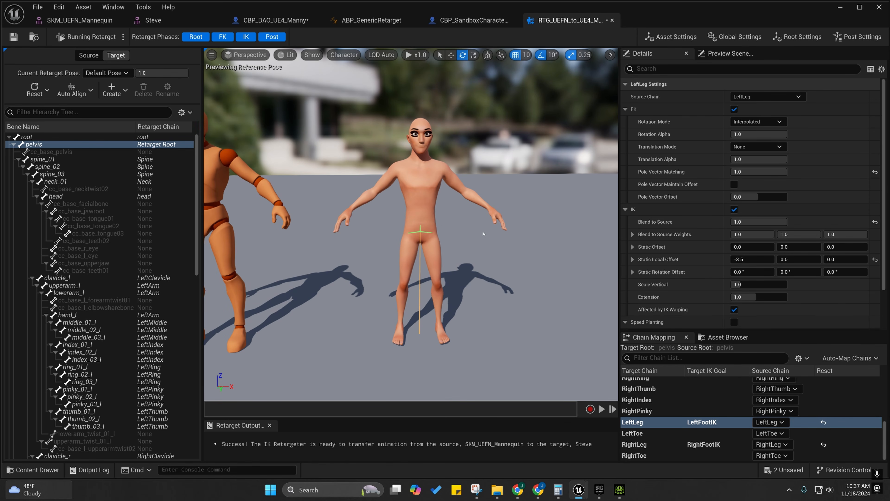
pyautogui.moveTo(483, 234); pyautogui.dragTo(452, 234, button='right')
pyautogui.click(14, 36)
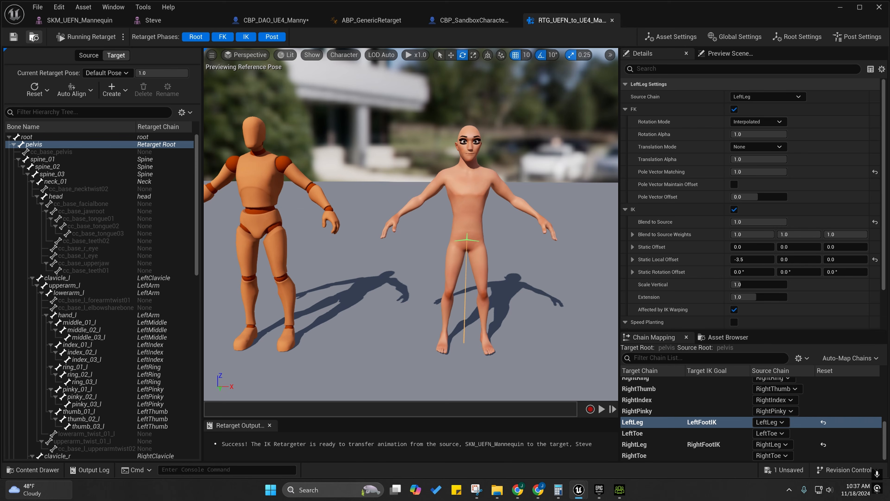
# Rename the CBP_DAO_UE4_Manny blueprint in the CC4 folder to CBP_DAO_CC4_Steve.
pyautogui.hotkey('ctrl', 'space')
pyautogui.click(274, 20)
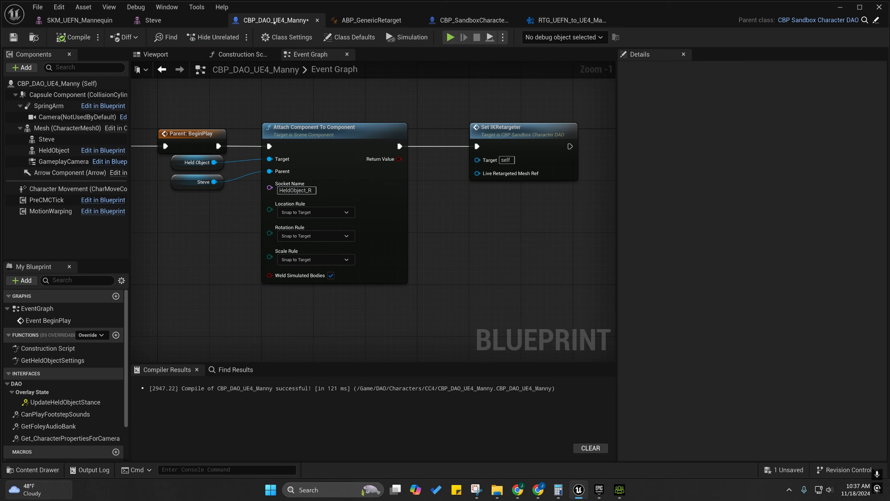
pyautogui.hotkey('ctrl', 'space')
pyautogui.click(283, 418)
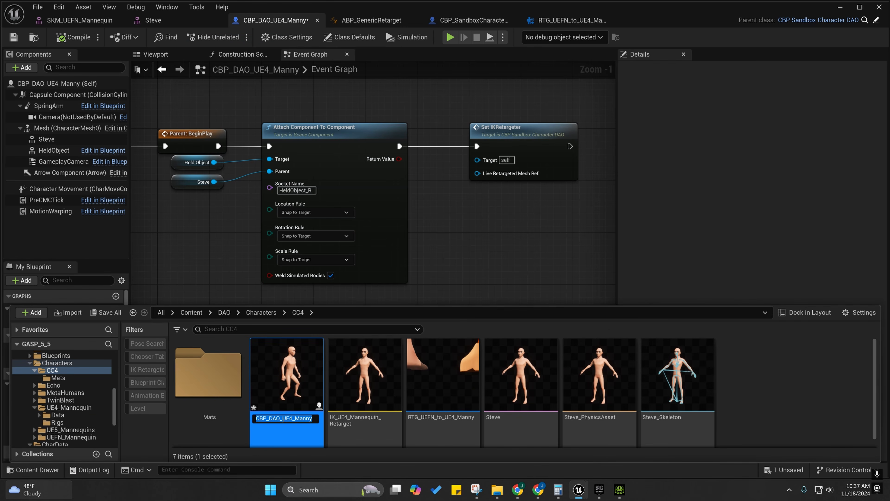
pyautogui.moveTo(283, 418); pyautogui.dragTo(290, 419)
pyautogui.press('Return')
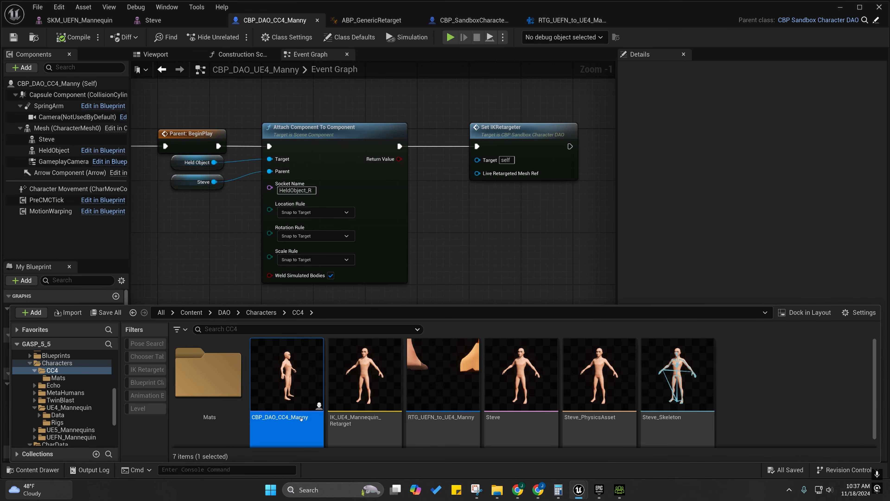
pyautogui.click(284, 418)
pyautogui.moveTo(296, 417); pyautogui.dragTo(325, 420)
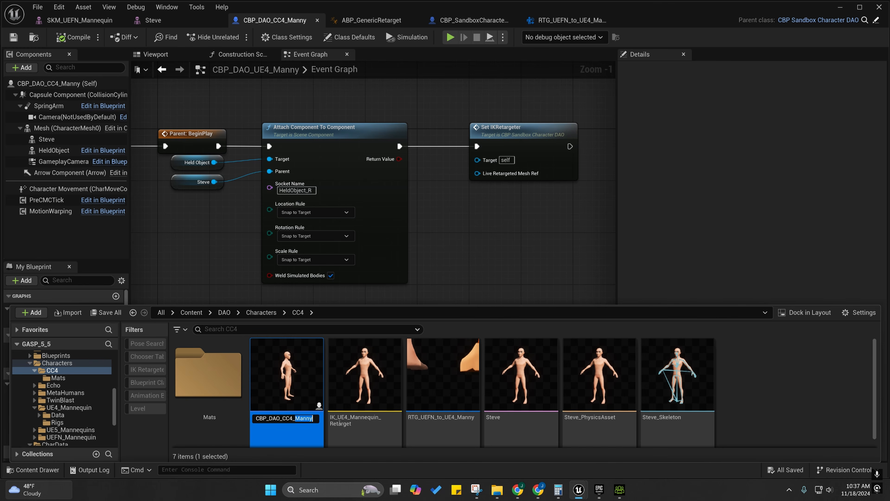
pyautogui.write('Steve')
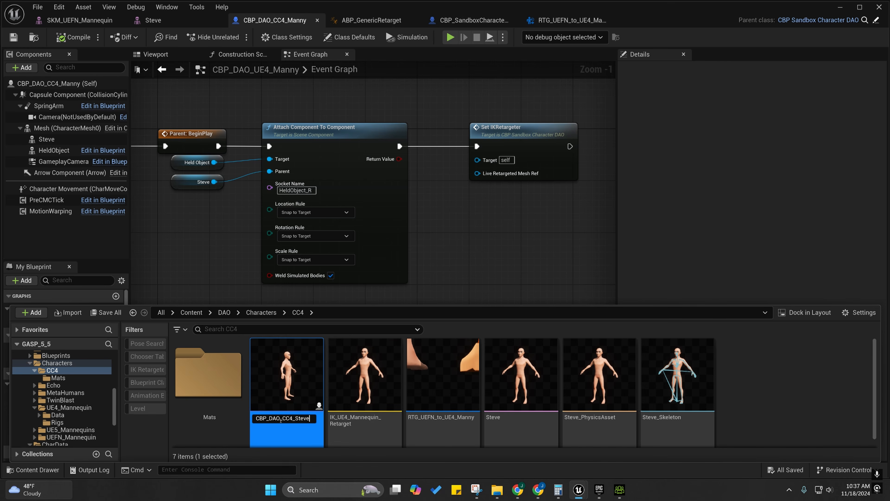
pyautogui.click(364, 371)
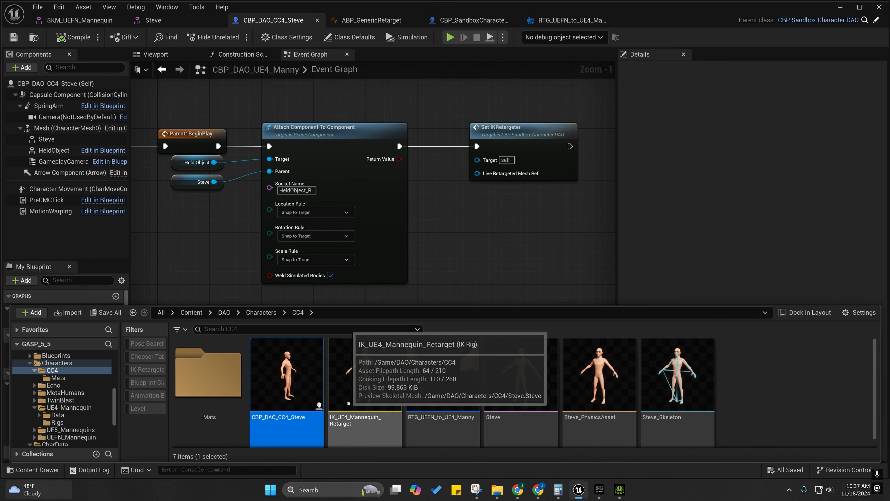
# Rename the CC4 folder's IK rig to IK_CC4_Steve_Retarget and its IK retargeter to RTG_UEFN_to_CC4_Steve.
pyautogui.press('F2')
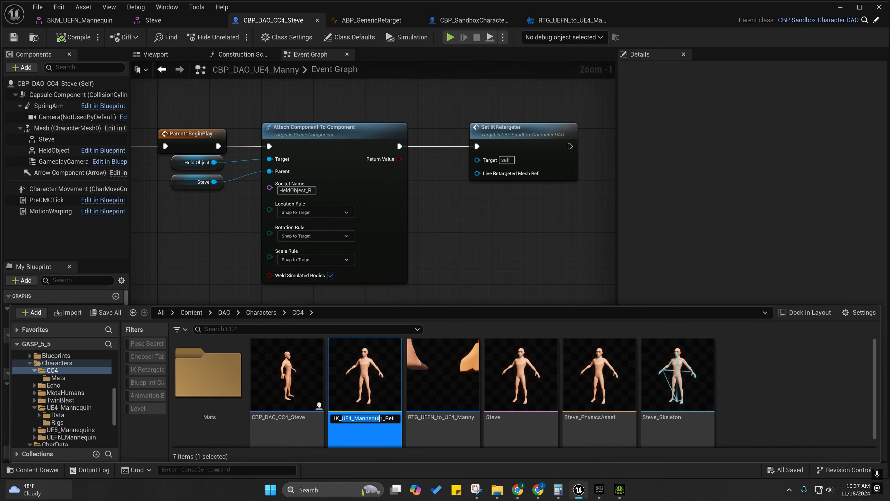
pyautogui.press('Return')
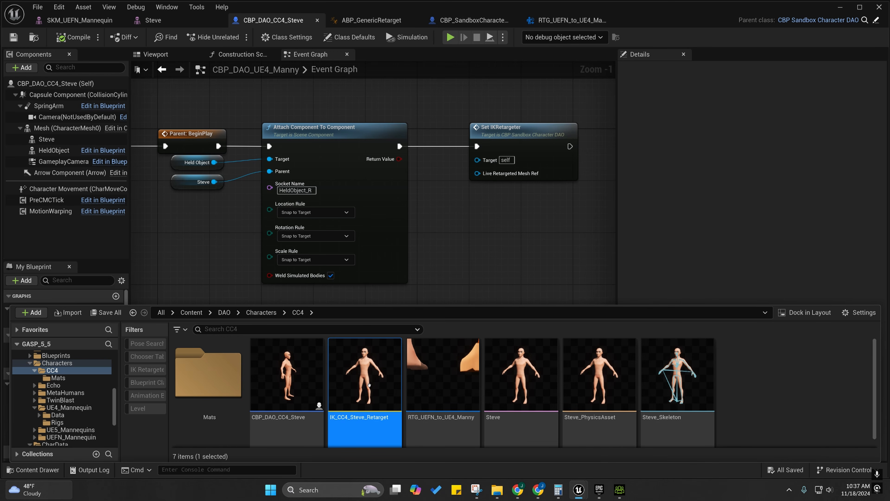
pyautogui.click(443, 375)
pyautogui.press('F2')
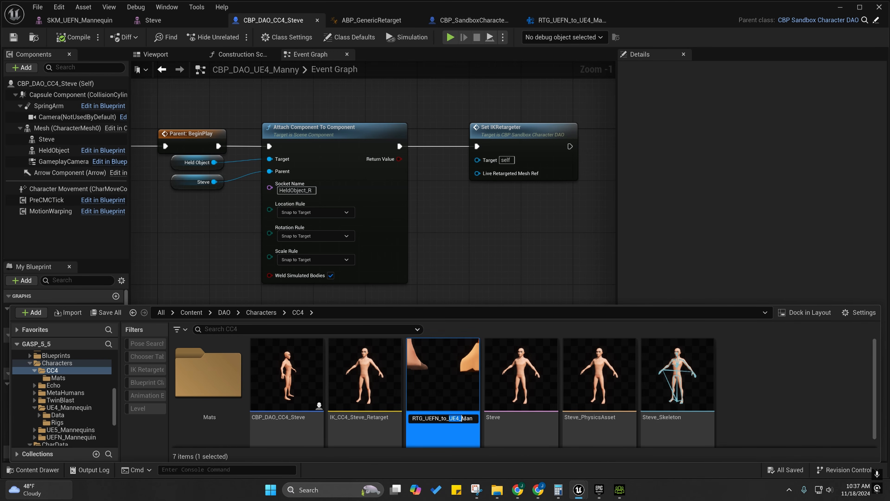
pyautogui.write('RTG_UEFN_to_CC4_Steve')
pyautogui.press('Return')
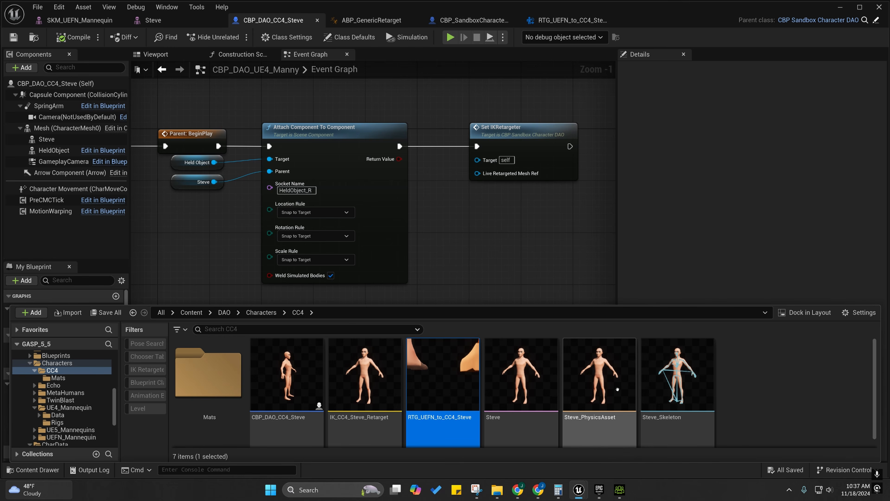
pyautogui.scroll(-1, 438, 386)
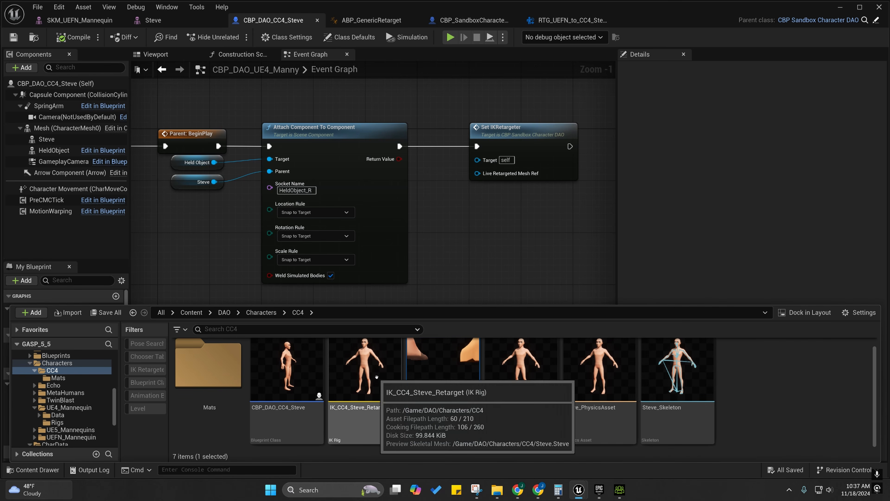
# Show the class defaults of CBP_DAO_CC4_Steve with all categories collapsed, and expand the Live Retargeting Refs under DAO.
pyautogui.doubleClick(301, 381)
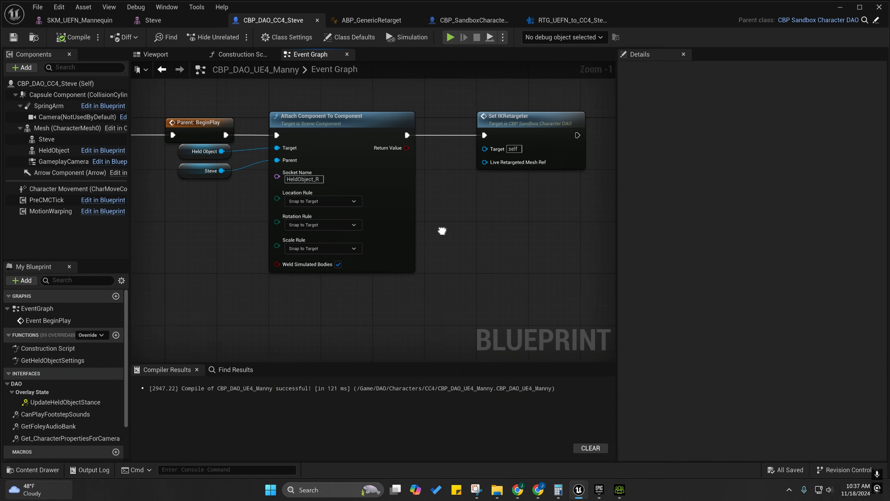
pyautogui.click(351, 37)
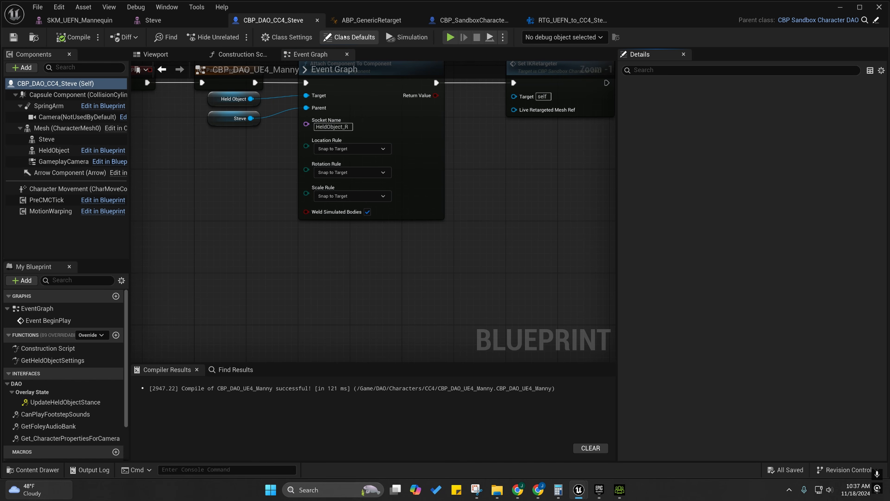
pyautogui.click(881, 70)
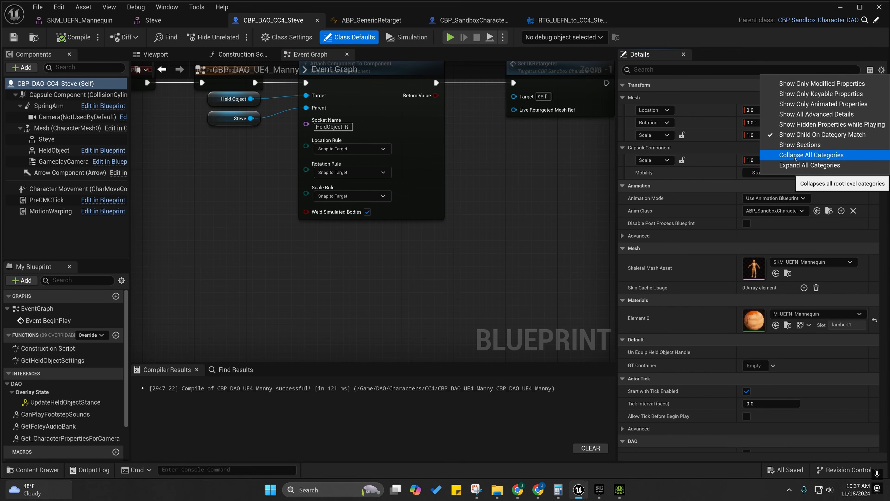
pyautogui.click(795, 156)
pyautogui.click(621, 161)
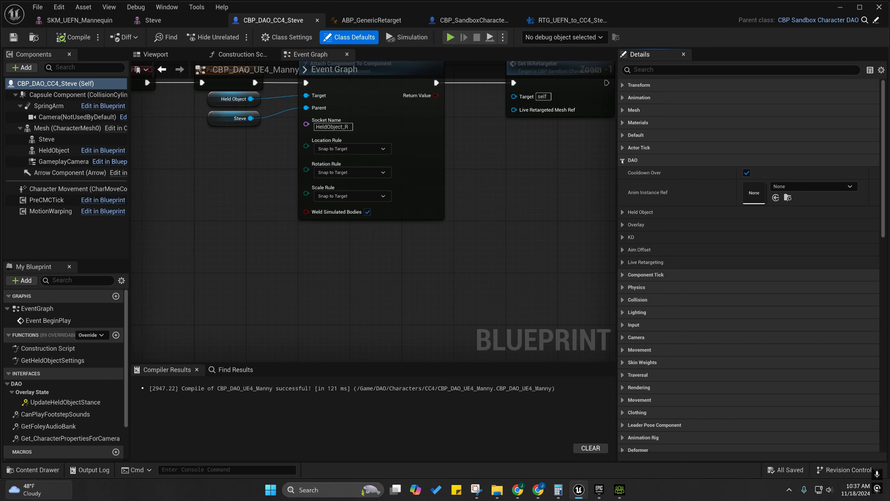
pyautogui.click(622, 262)
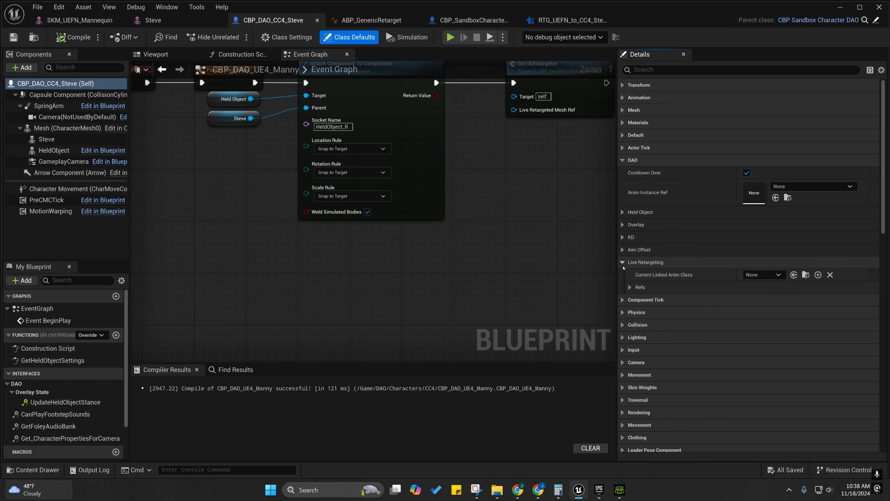
pyautogui.click(628, 287)
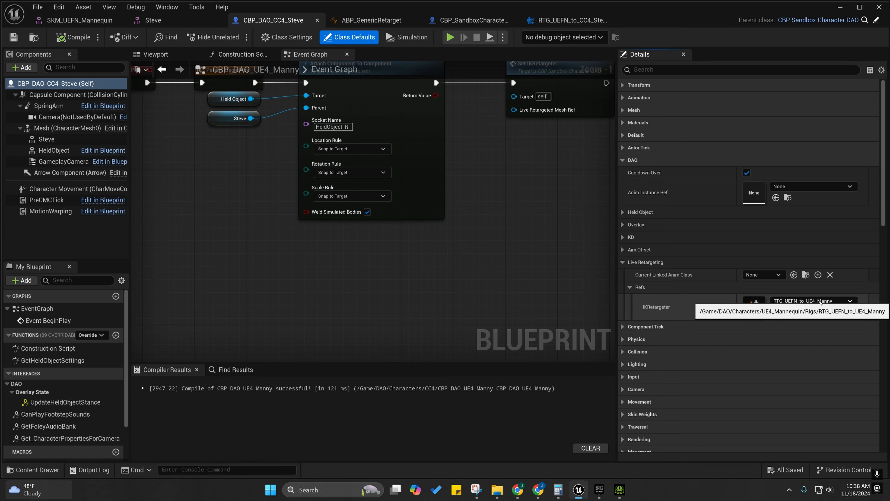
# Assign RTG_UEFN_to_CC4_Steve as the blueprint's IKRetargeter reference, and open the assigned asset briefly to check it.
pyautogui.click(37, 469)
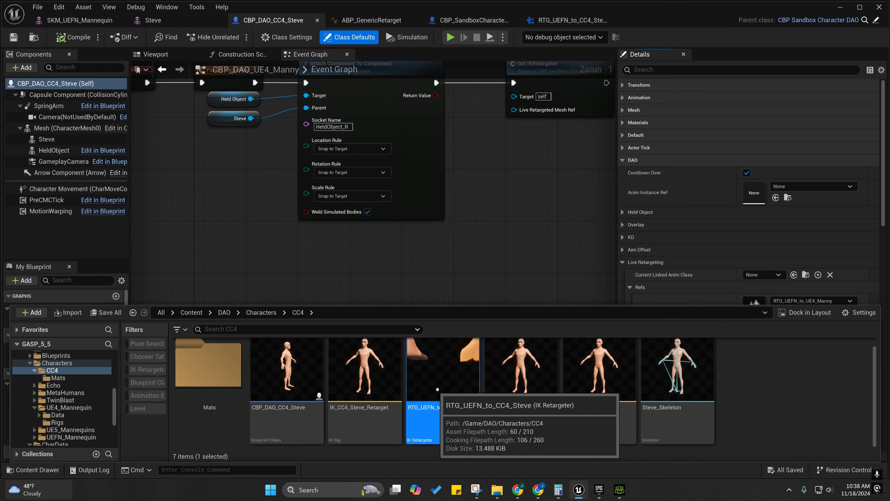
pyautogui.click(490, 234)
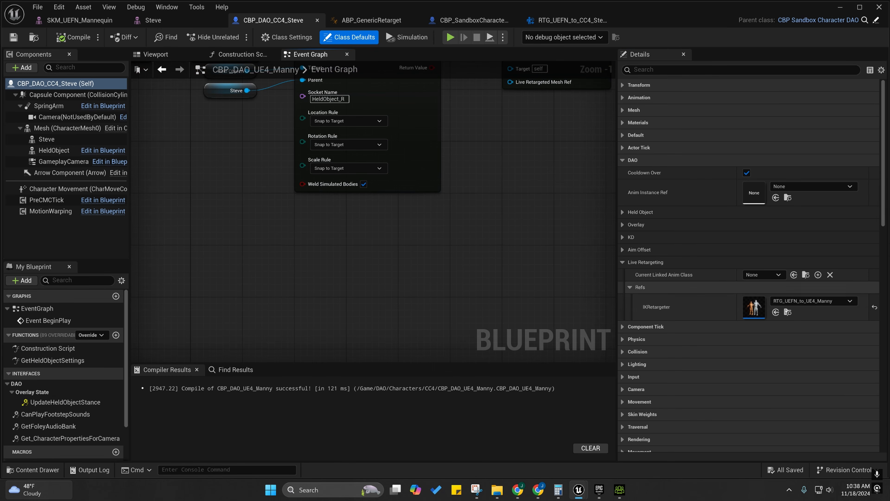
pyautogui.click(775, 311)
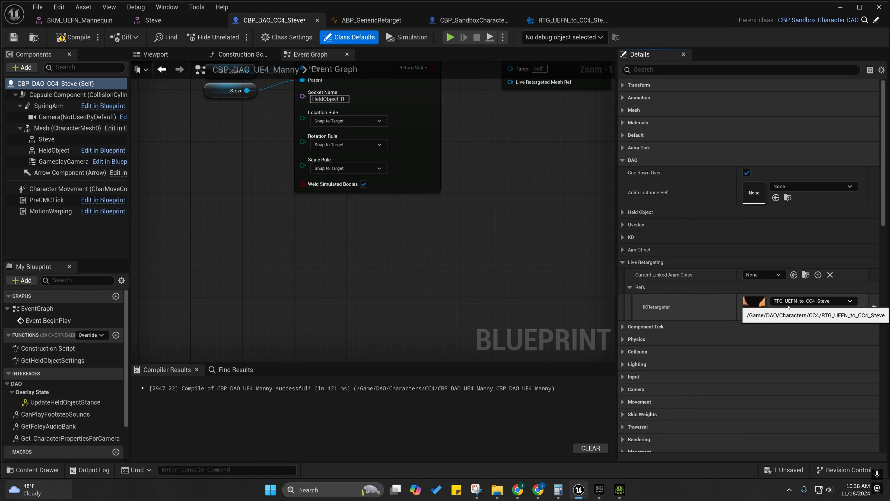
pyautogui.moveTo(535, 150); pyautogui.dragTo(483, 270, button='right')
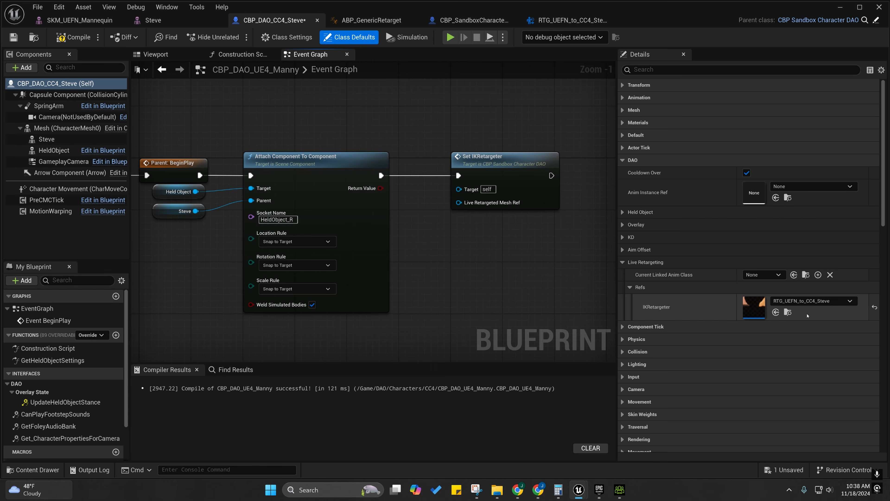
pyautogui.doubleClick(754, 301)
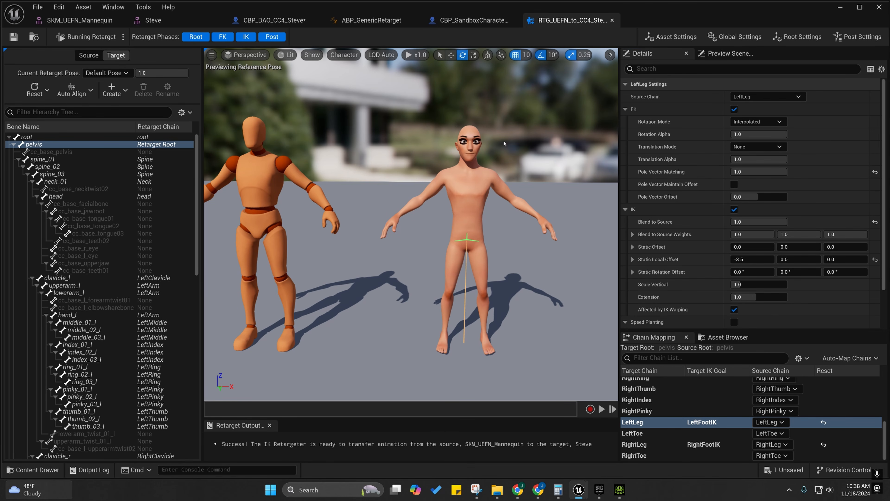
pyautogui.click(291, 21)
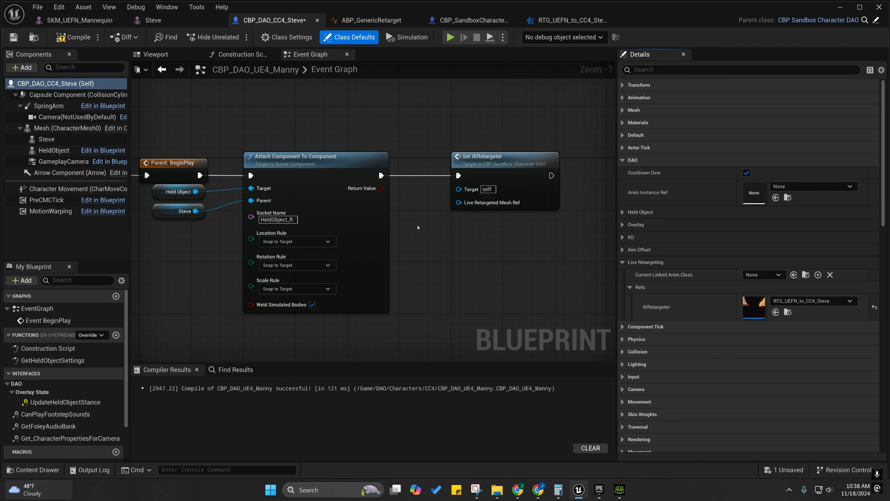
# Connect a Steve component reference to the Live Retargeted Mesh Ref input of Set IKRetargeter and place it beneath that node.
pyautogui.moveTo(418, 227); pyautogui.dragTo(326, 190, button='right')
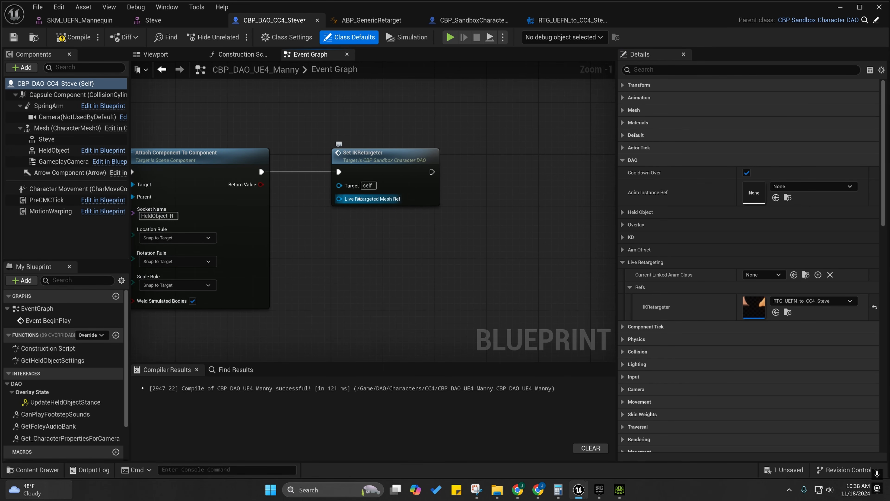
pyautogui.moveTo(47, 139); pyautogui.dragTo(369, 198)
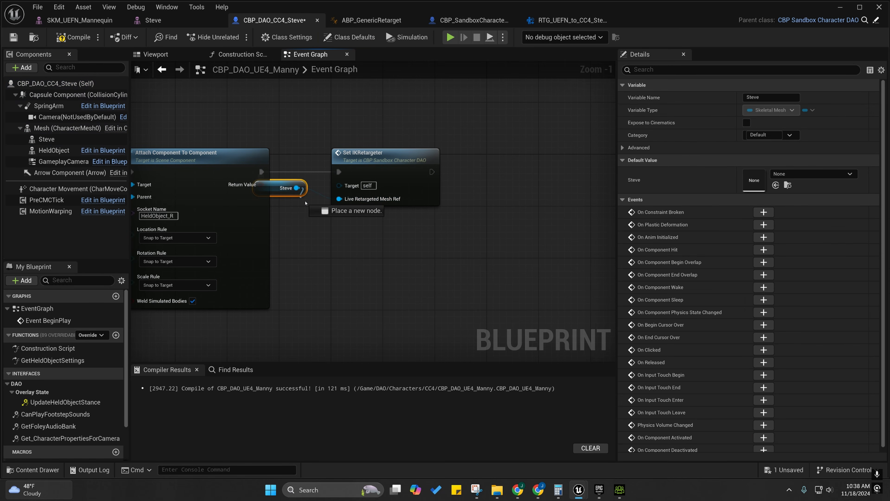
pyautogui.moveTo(305, 203); pyautogui.dragTo(356, 217)
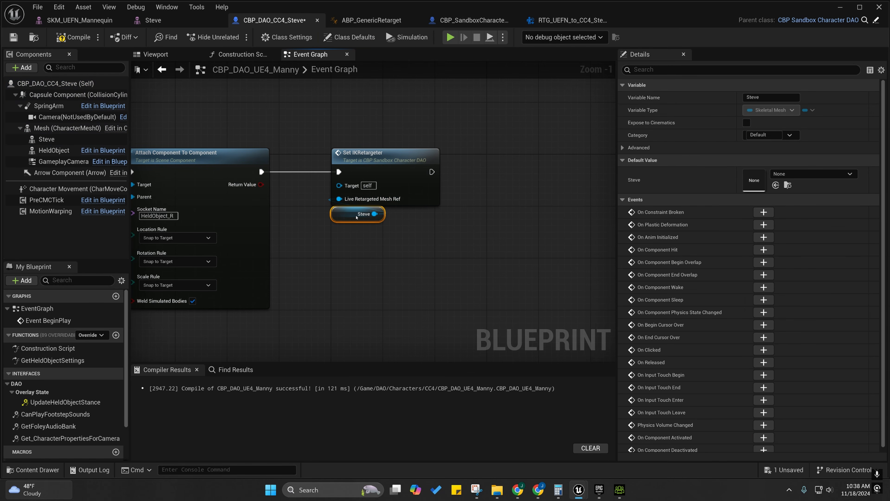
# Review the BeginPlay chain, checking the Steve references, the attachment's Socket Name and the Set IKRetargeter inputs.
pyautogui.moveTo(300, 240); pyautogui.dragTo(593, 243, button='right')
pyautogui.moveTo(328, 223); pyautogui.dragTo(150, 213, button='right')
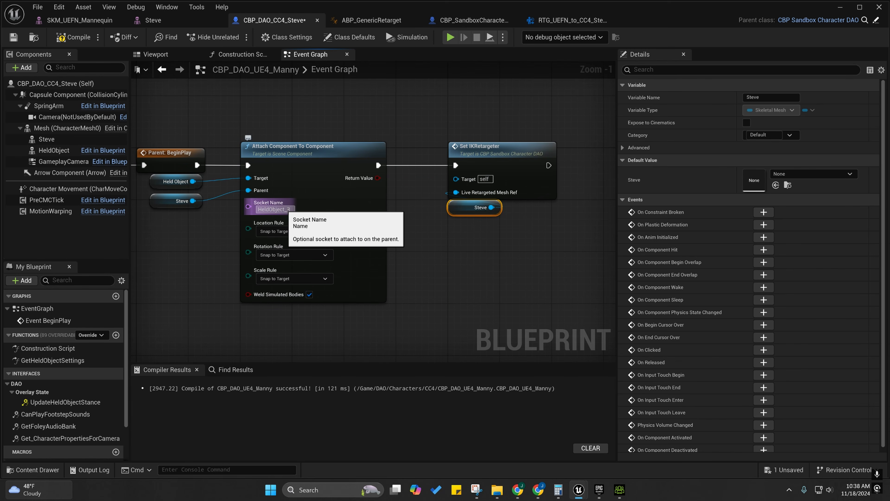
pyautogui.moveTo(495, 160); pyautogui.dragTo(391, 175, button='right')
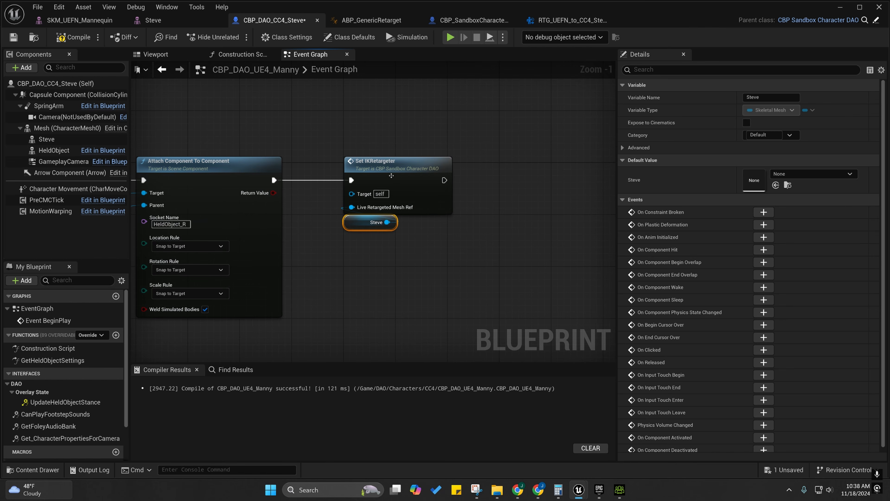
pyautogui.click(391, 175)
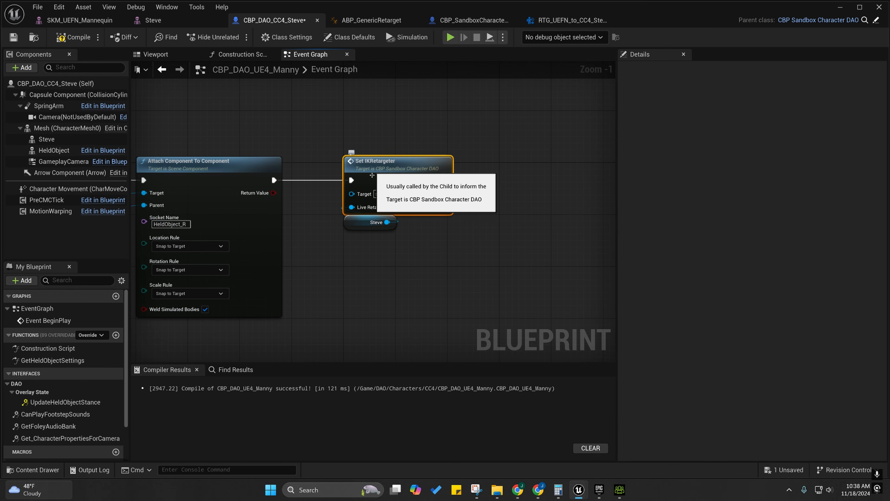
pyautogui.click(376, 222)
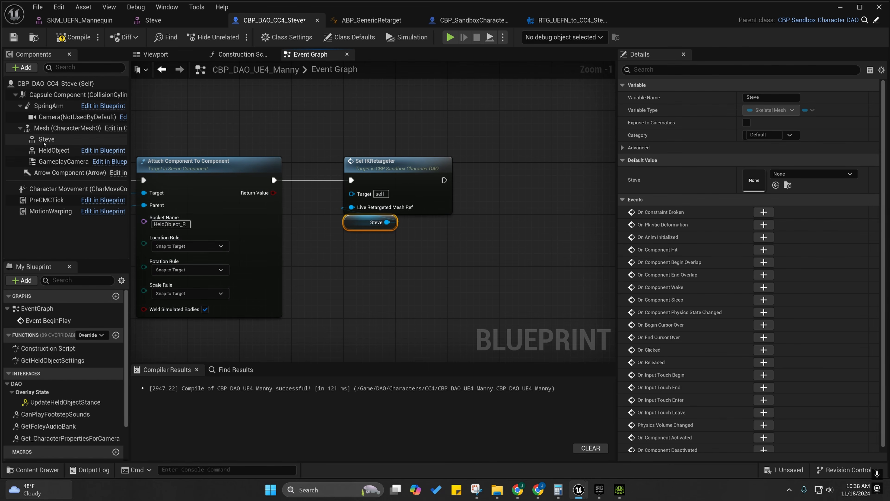
pyautogui.moveTo(266, 230); pyautogui.dragTo(458, 221, button='right')
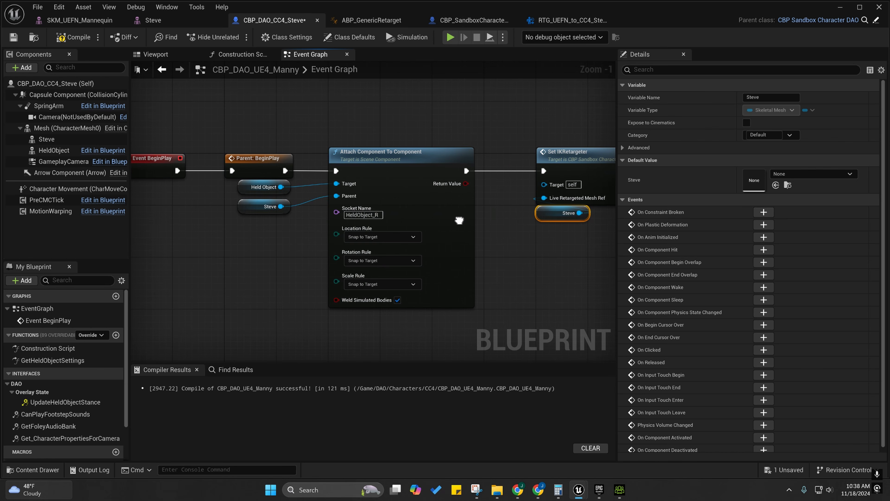
pyautogui.scroll(-1, 459, 220)
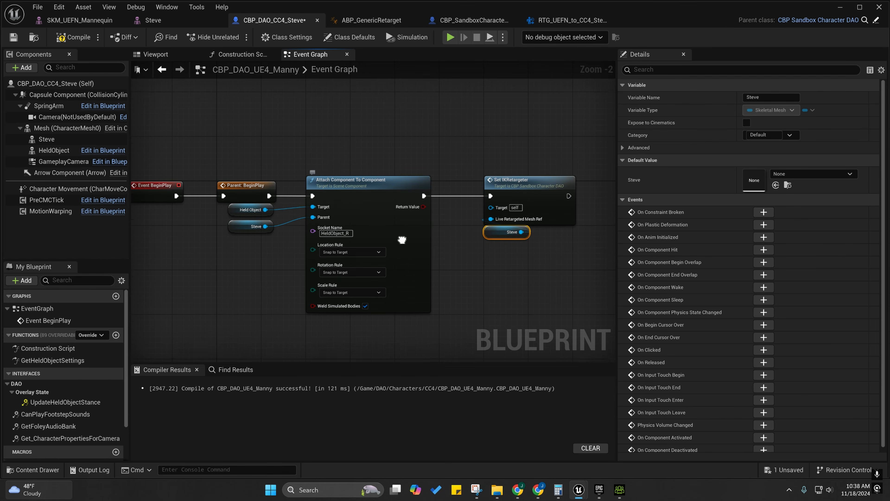
pyautogui.moveTo(402, 240); pyautogui.dragTo(406, 262, button='right')
pyautogui.moveTo(292, 227); pyautogui.dragTo(240, 199, button='right')
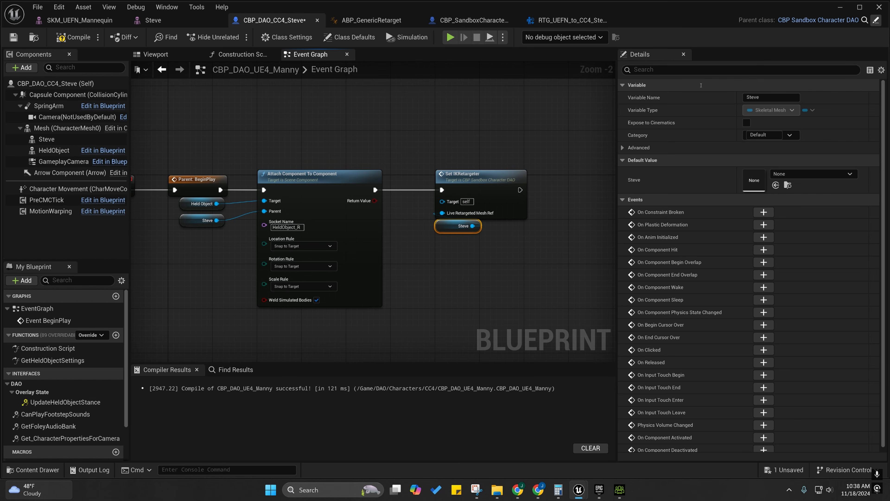
pyautogui.moveTo(531, 259)
pyautogui.mouseDown(button='right')
pyautogui.moveTo(571, 247)
pyautogui.moveTo(529, 260)
pyautogui.mouseUp(button='right')
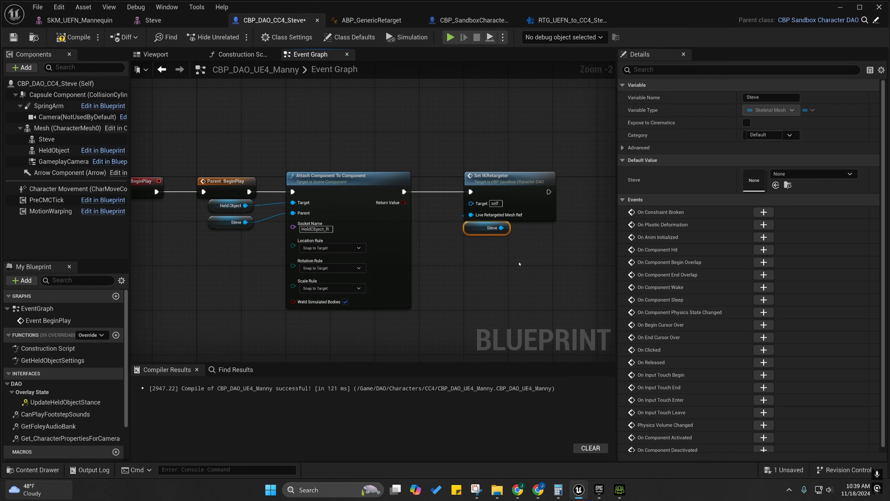
pyautogui.moveTo(520, 263)
pyautogui.mouseDown(button='right')
pyautogui.moveTo(493, 269)
pyautogui.moveTo(523, 268)
pyautogui.moveTo(502, 265)
pyautogui.moveTo(516, 266)
pyautogui.moveTo(509, 253)
pyautogui.mouseUp(button='right')
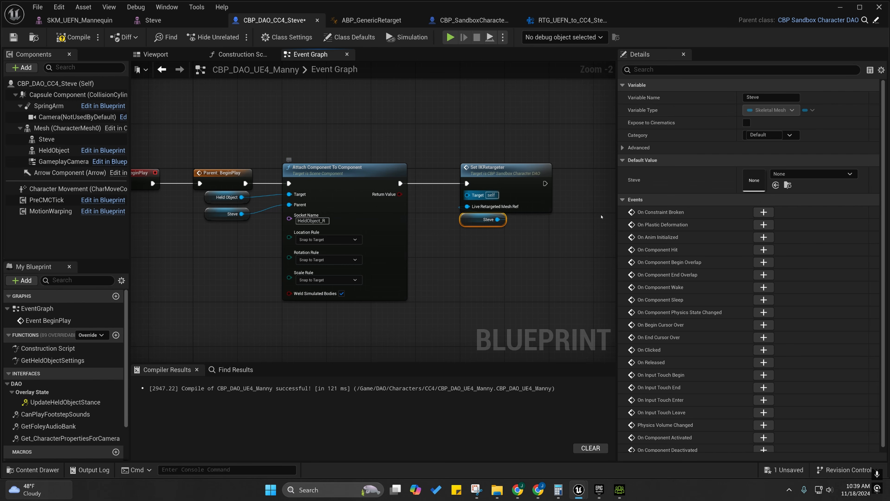
pyautogui.moveTo(242, 213); pyautogui.dragTo(277, 216)
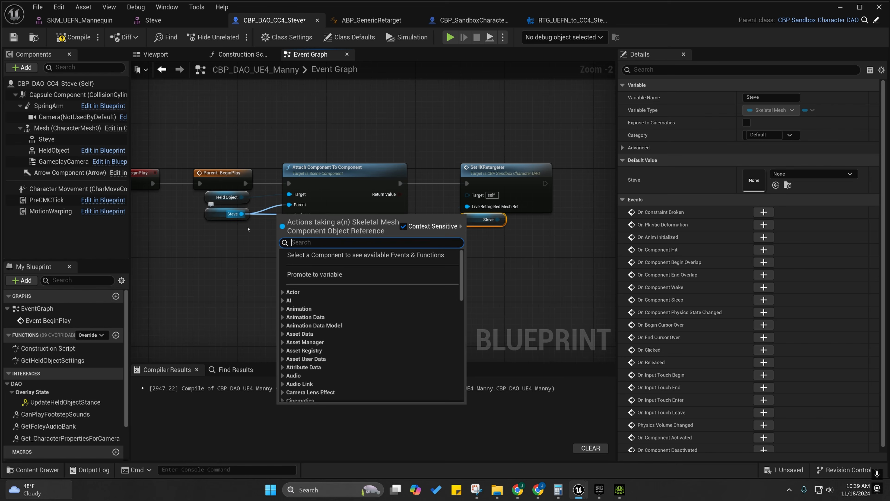
pyautogui.moveTo(248, 229); pyautogui.dragTo(237, 225, button='right')
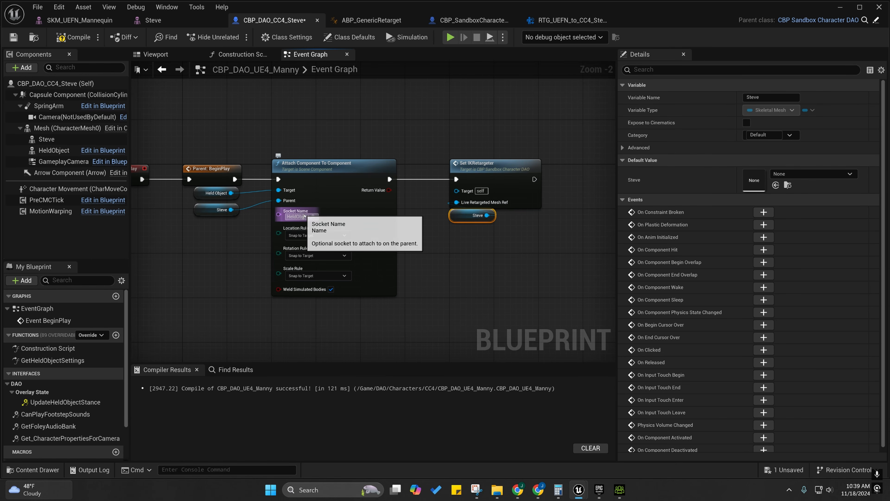
pyautogui.click(303, 216)
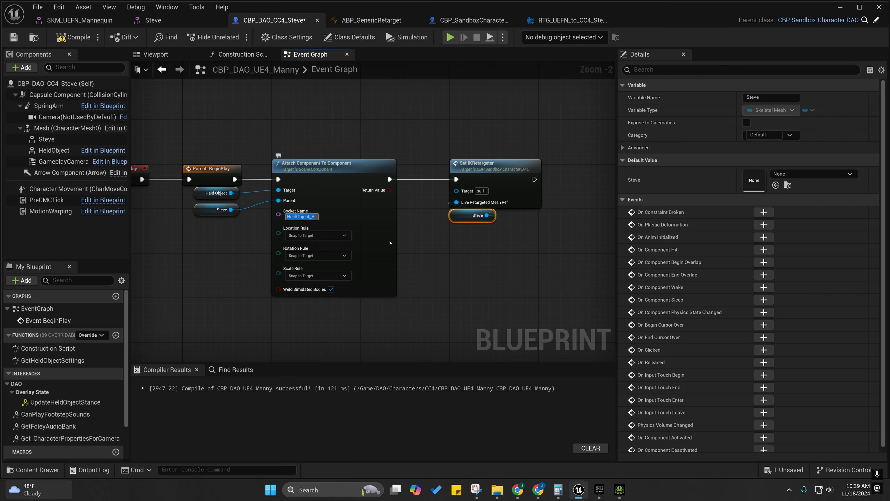
pyautogui.moveTo(397, 247)
pyautogui.mouseDown(button='right')
pyautogui.moveTo(362, 230)
pyautogui.moveTo(394, 242)
pyautogui.mouseUp(button='right')
pyautogui.click(379, 227)
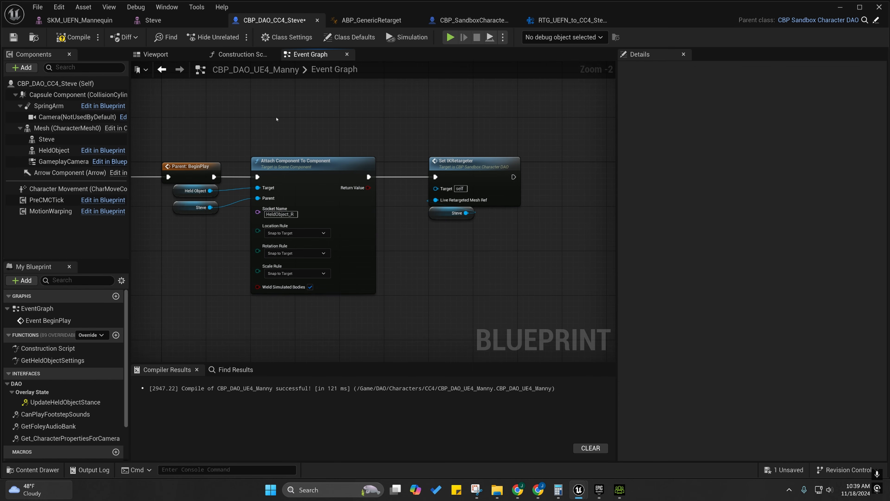
# Compile and save CBP_DAO_CC4_Steve, and locate the blueprint in the content browser.
pyautogui.press('F7')
pyautogui.hotkey('ctrl', 's')
pyautogui.moveTo(198, 131); pyautogui.dragTo(244, 116, button='right')
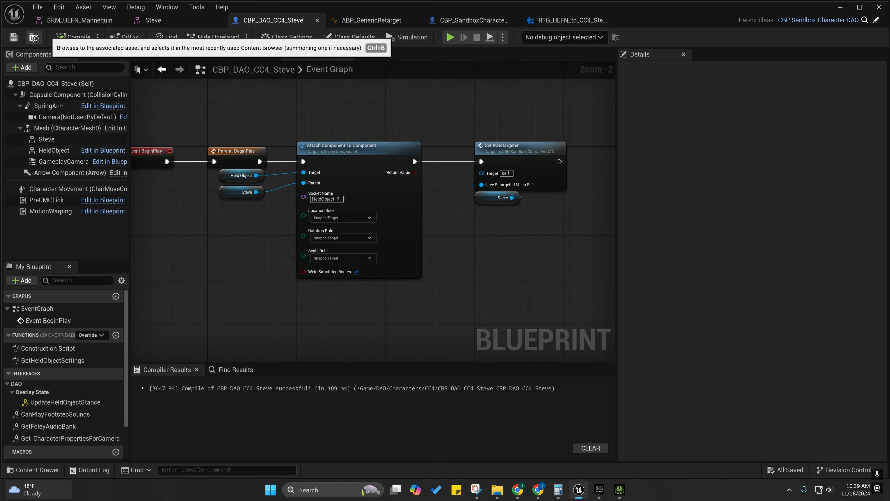
pyautogui.click(41, 39)
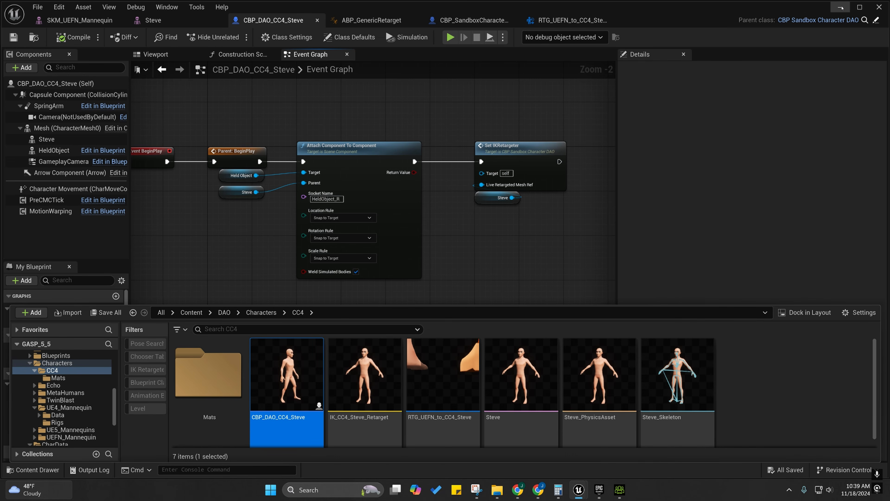
# Return from the blueprint window to the DefaultLevel editor and show its World Settings.
pyautogui.click(841, 7)
pyautogui.click(882, 226)
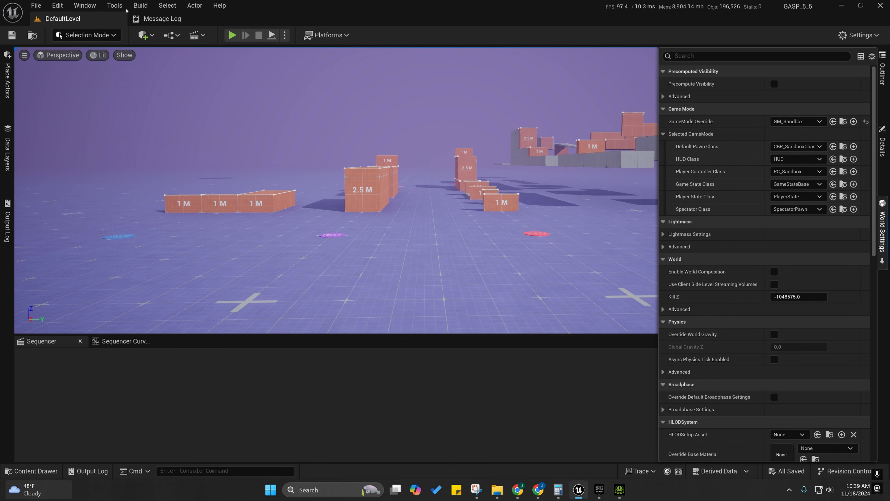
pyautogui.click(87, 7)
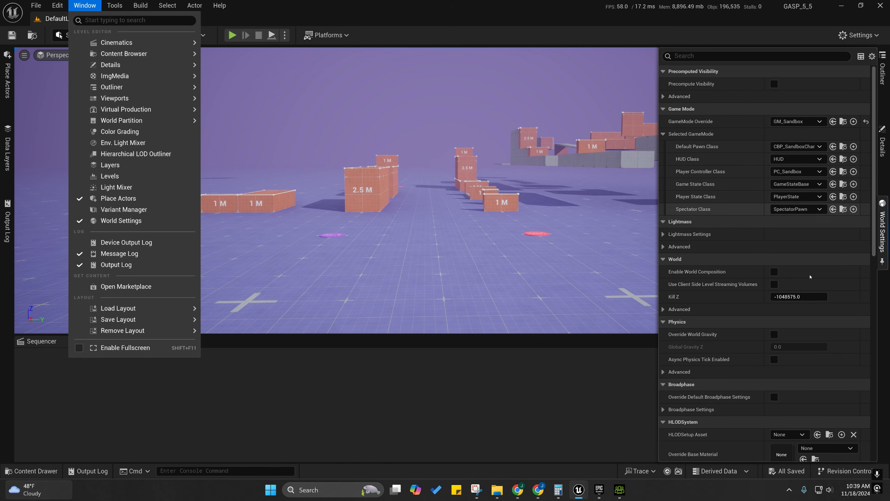
# Undock World Settings from the sidebar, widen the panel, and dock it back to the sidebar.
pyautogui.rightClick(882, 215)
pyautogui.click(854, 235)
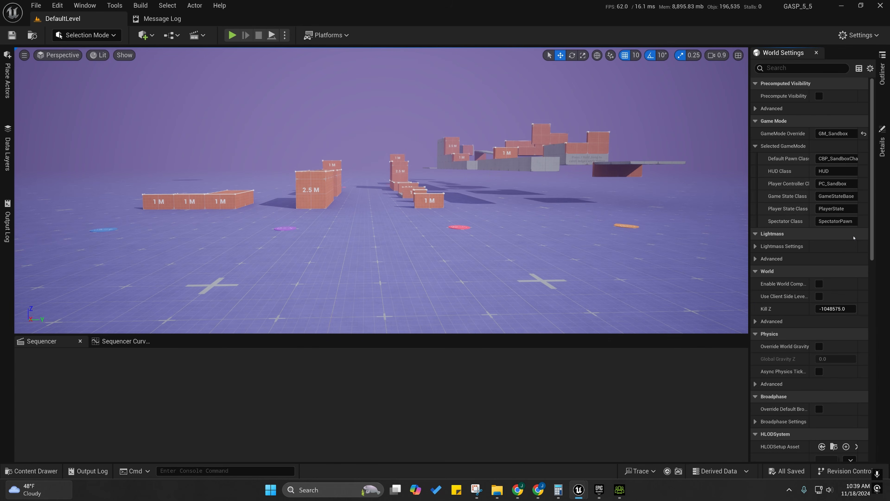
pyautogui.moveTo(742, 87); pyautogui.dragTo(655, 97)
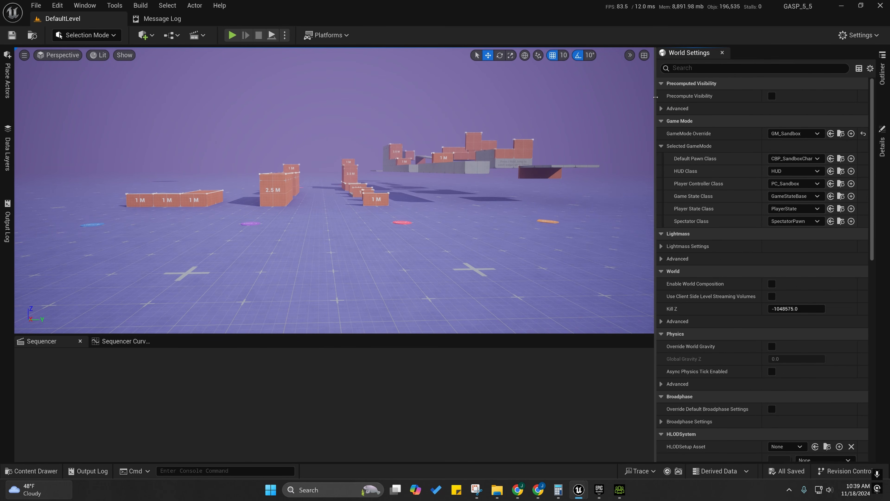
pyautogui.rightClick(681, 52)
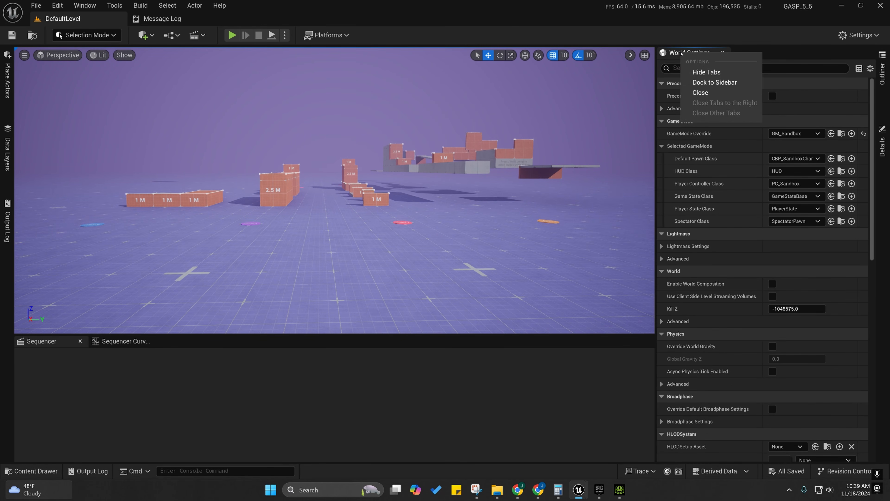
pyautogui.click(716, 83)
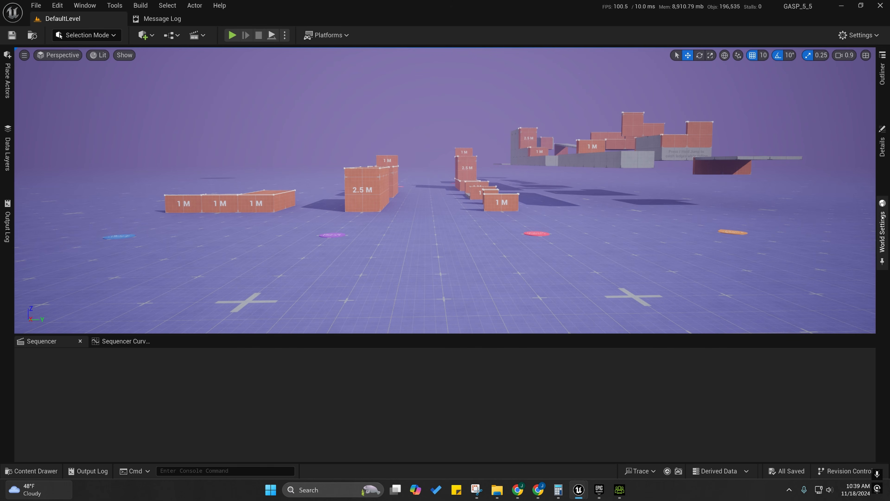
# Set the Default Pawn Class of GM_Sandbox to the CBP_DAO_CC4_Steve blueprint in World Settings.
pyautogui.click(881, 224)
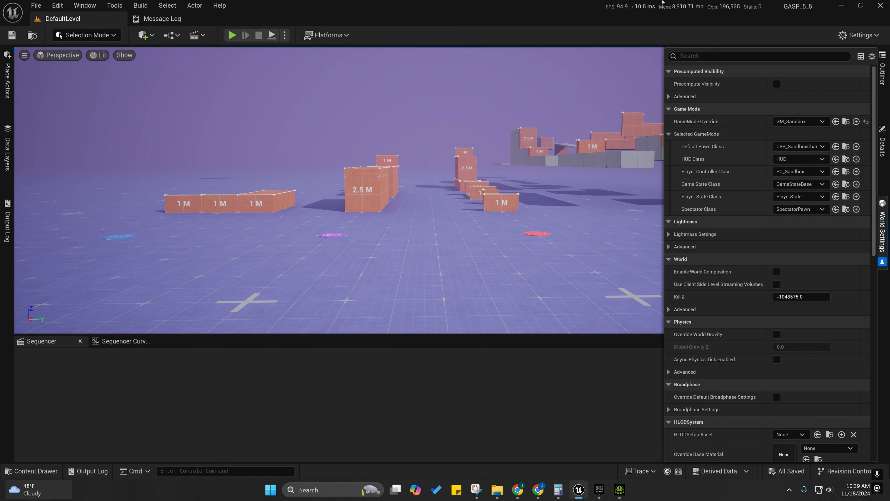
pyautogui.moveTo(294, 167); pyautogui.dragTo(272, 173, button='right')
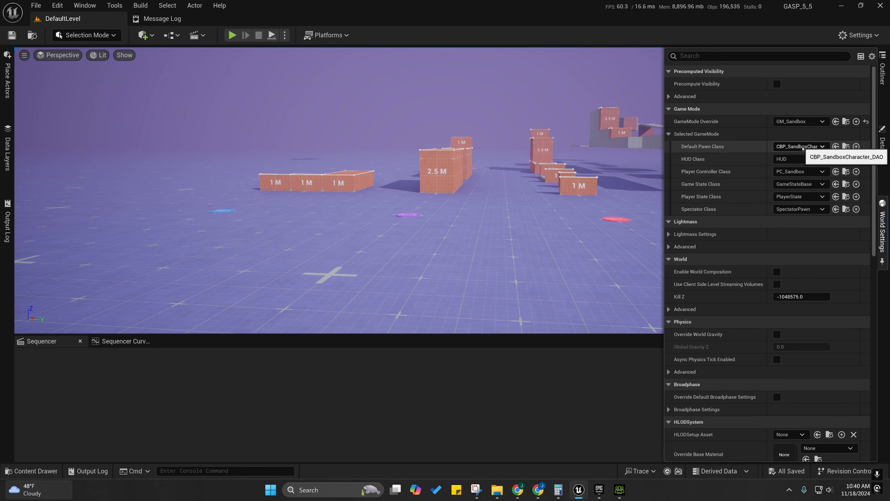
pyautogui.click(835, 147)
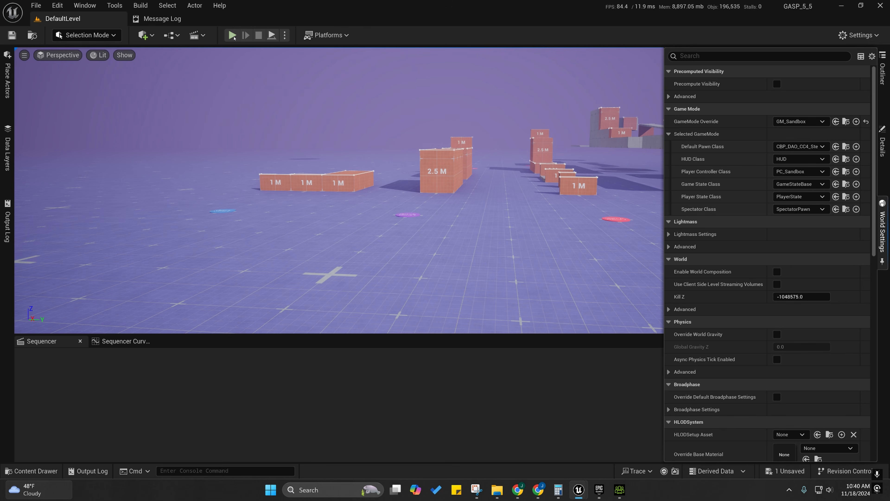
# Play the level and test the Steve character by running and jumping among the obstacle blocks.
pyautogui.click(232, 35)
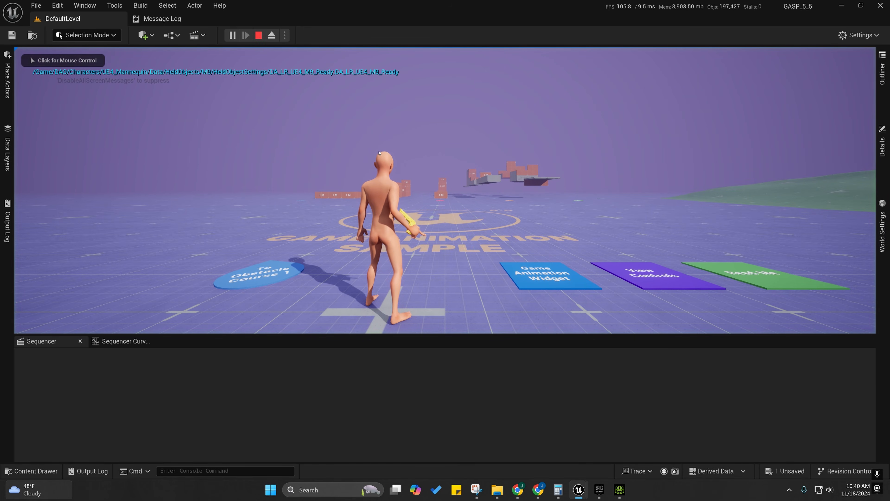
pyautogui.press('w')
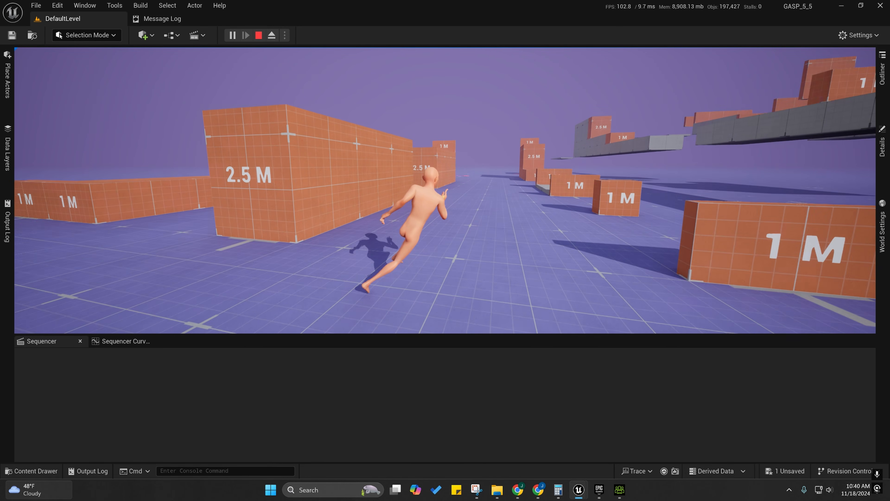
pyautogui.press('space')
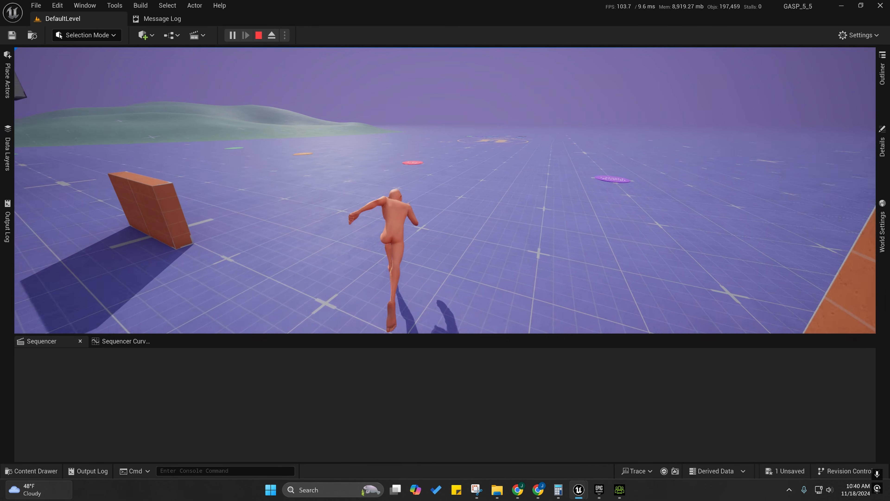
# Stop the play session and examine the BeginPlay event graph of the CBP_DAO_CC4_Steve blueprint.
pyautogui.press('Escape')
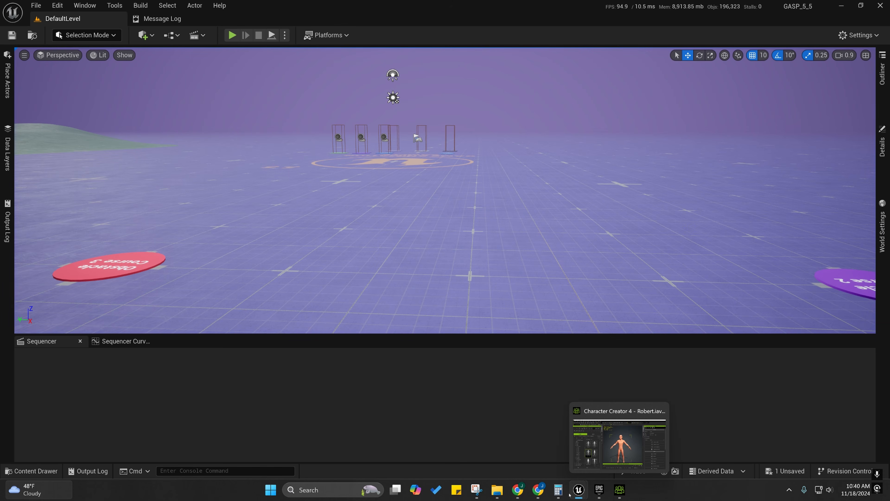
pyautogui.click(627, 440)
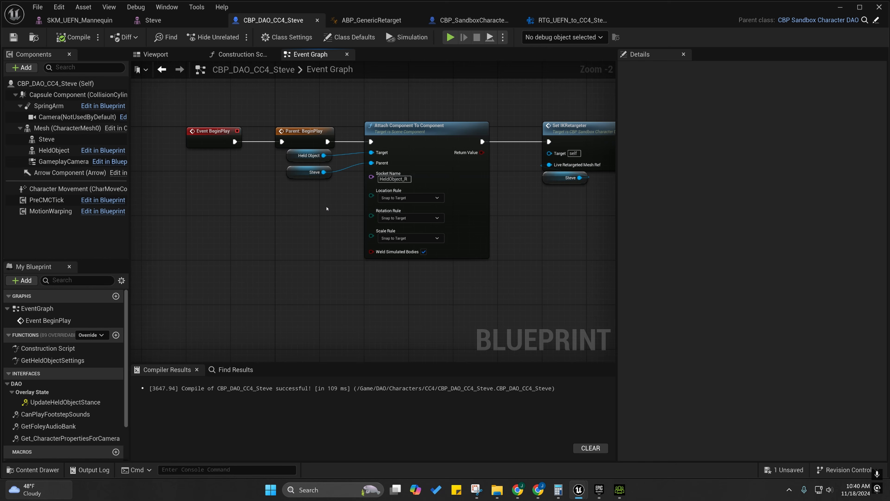
pyautogui.moveTo(302, 218); pyautogui.dragTo(323, 214, button='right')
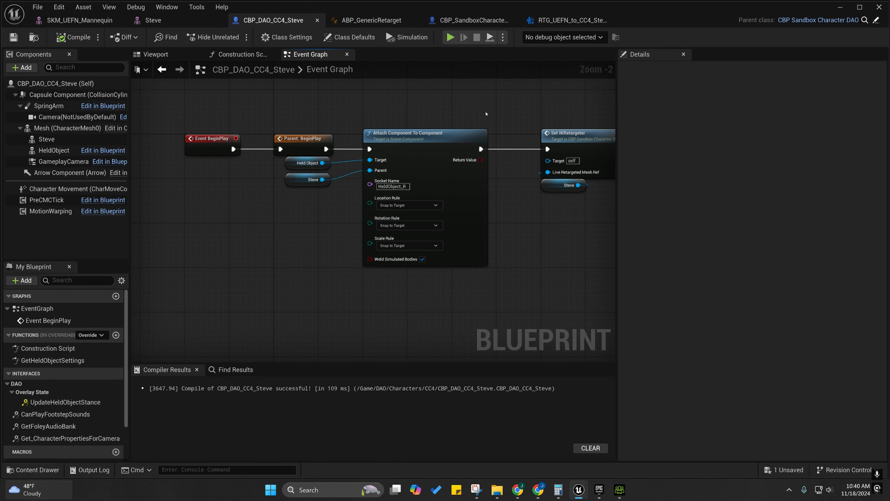
# Locate the CBP_SandboxCharacter_DAO blueprint asset and assign it as the level's Default Pawn Class.
pyautogui.click(470, 20)
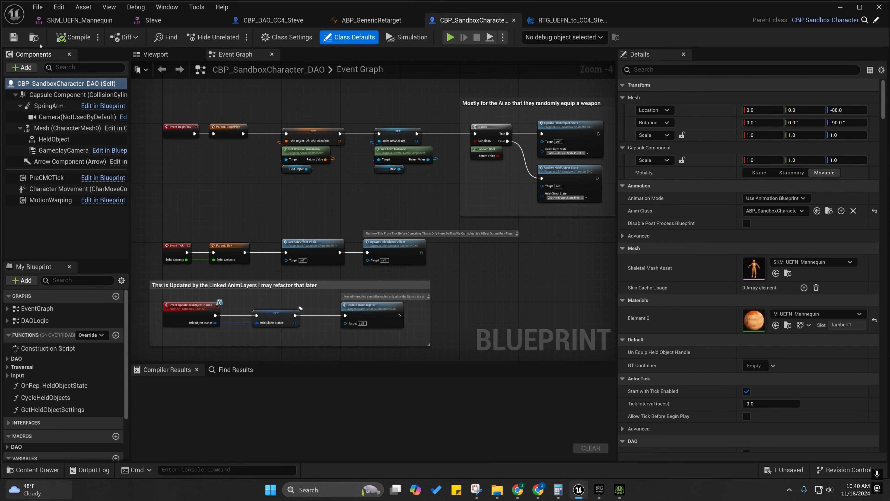
pyautogui.click(33, 37)
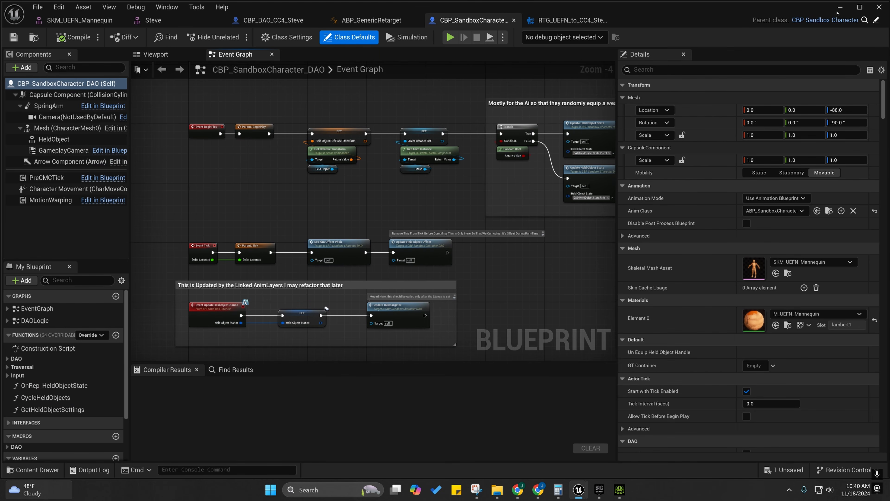
pyautogui.click(839, 8)
pyautogui.click(881, 228)
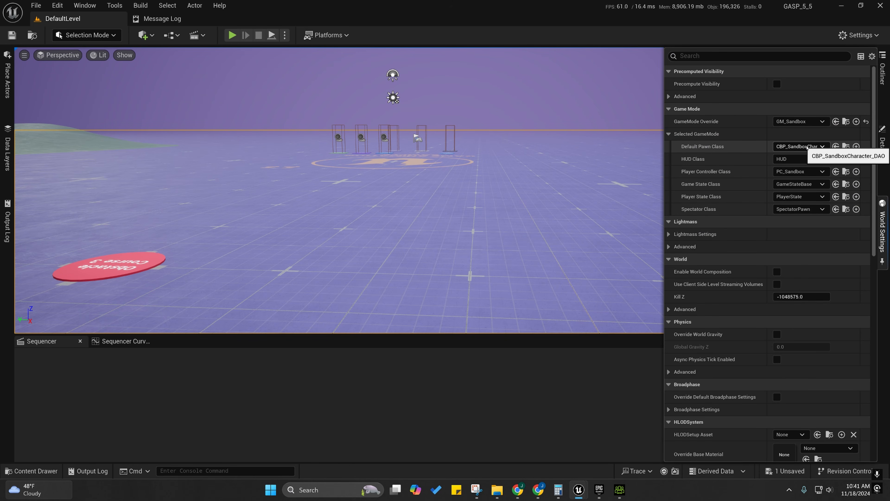
# Play the level with the sandbox mannequin, run and climb over the 2.5 M block to check its movement, and stop the session.
pyautogui.click(232, 35)
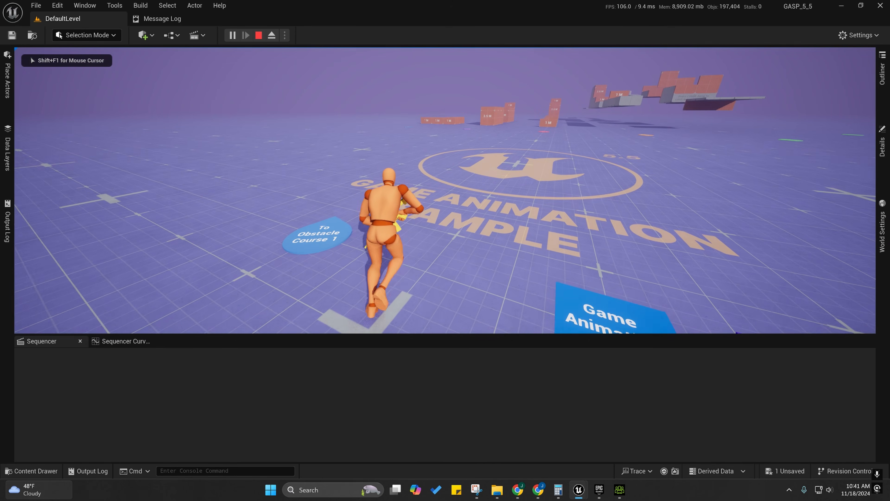
pyautogui.press('w')
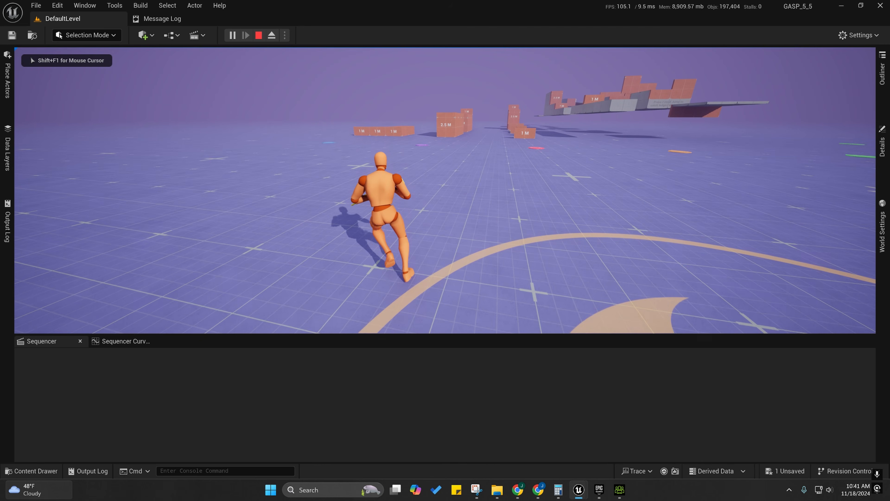
pyautogui.press('w')
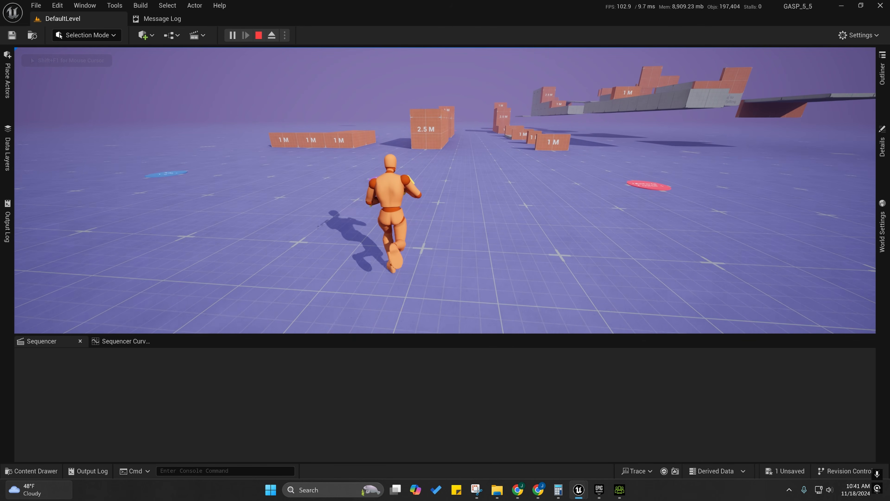
pyautogui.press('w')
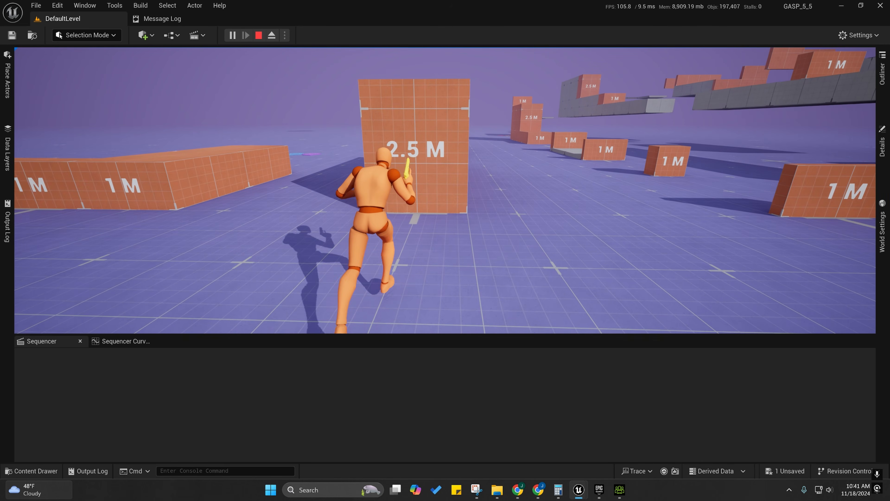
pyautogui.press('space')
pyautogui.press('w')
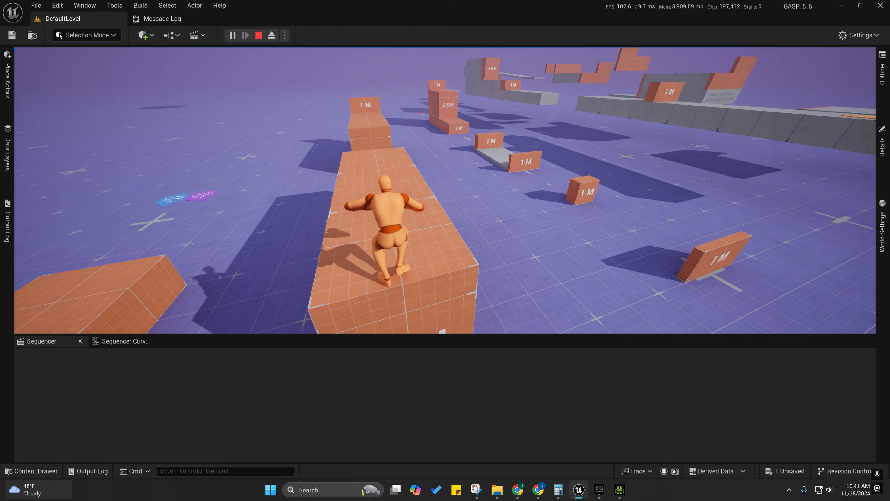
pyautogui.press('w')
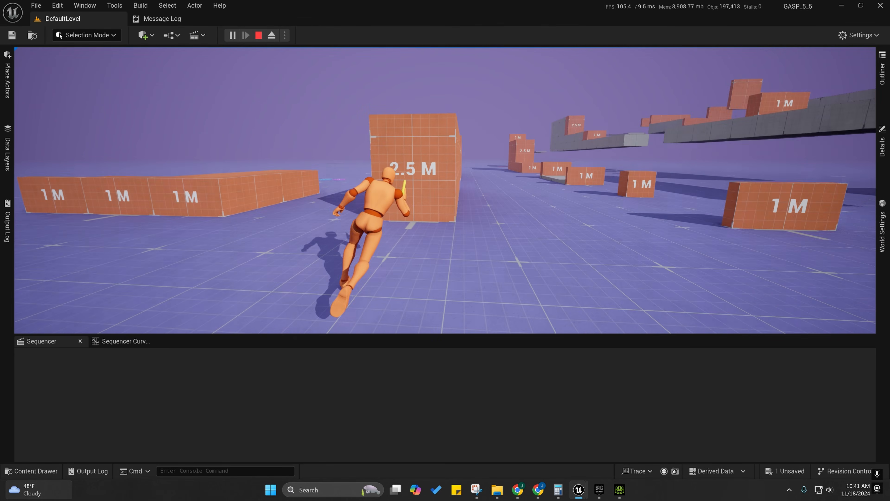
pyautogui.press('w')
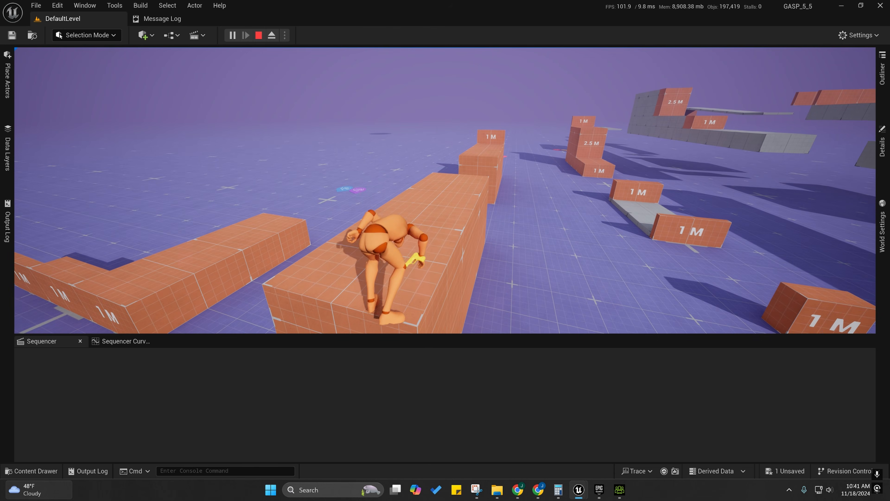
pyautogui.press('w')
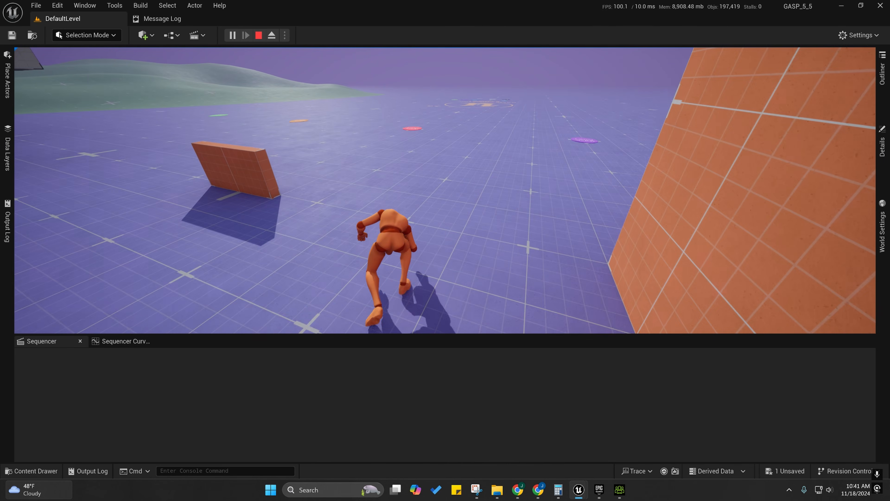
pyautogui.press('w')
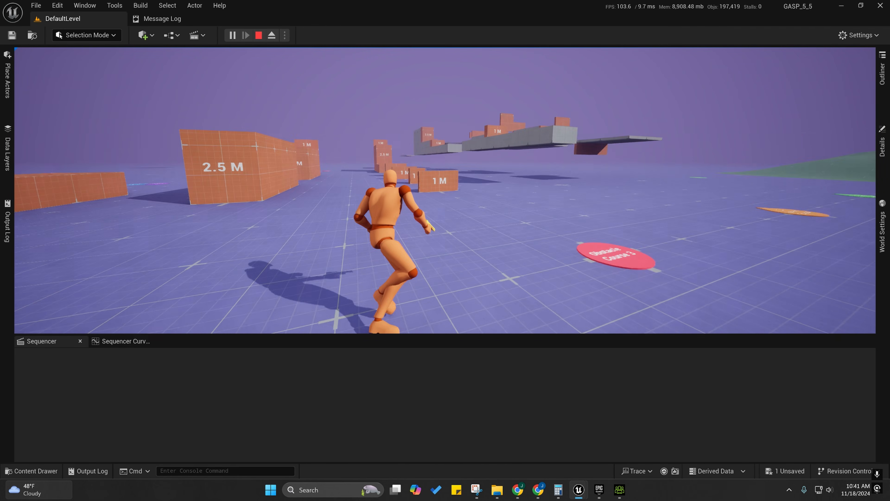
pyautogui.press('w')
pyautogui.press('Escape')
# Set the level's Default Pawn Class to CBP_DAO_CC4_Steve from the DAO/Characters/CC4 folder.
pyautogui.click(35, 470)
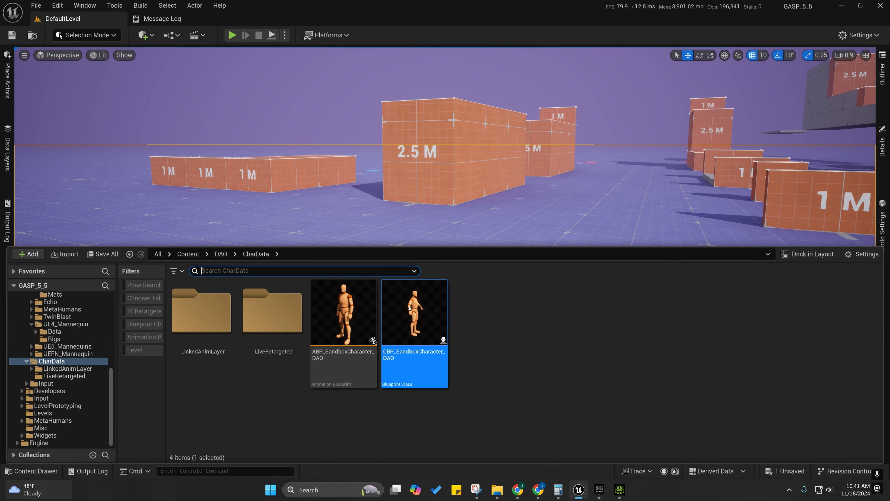
pyautogui.scroll(1, 68, 341)
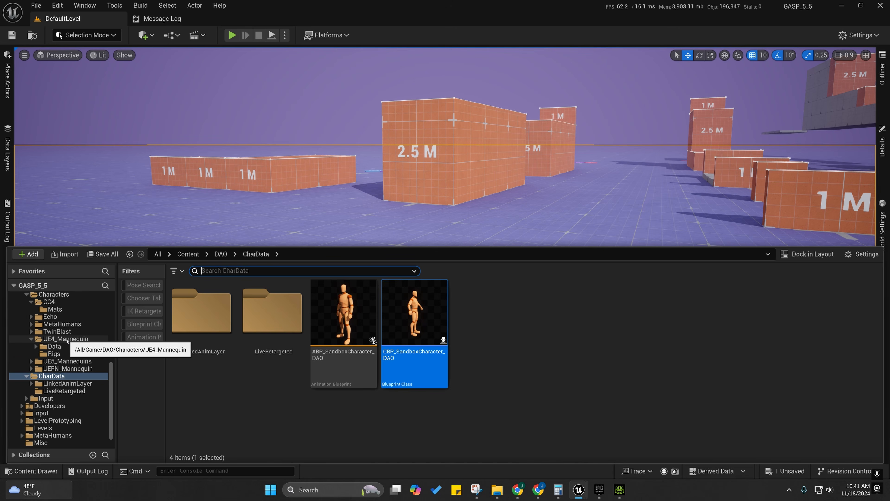
pyautogui.scroll(2, 63, 340)
pyautogui.click(53, 332)
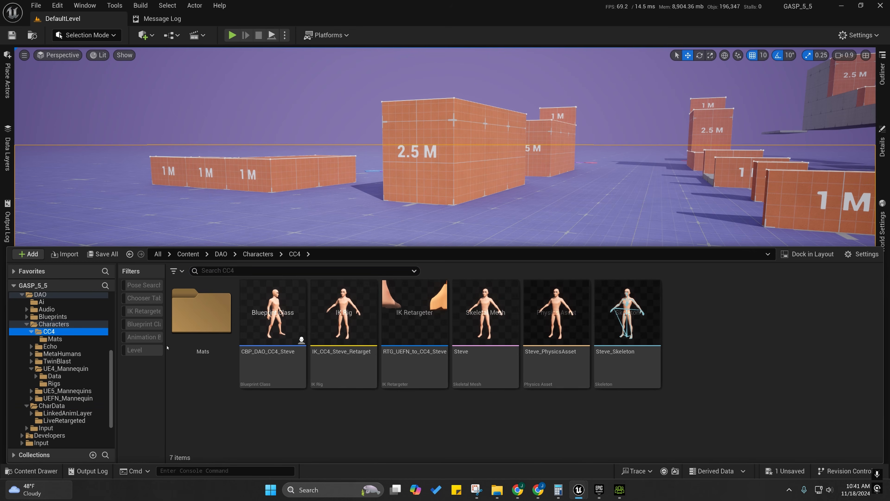
pyautogui.click(273, 327)
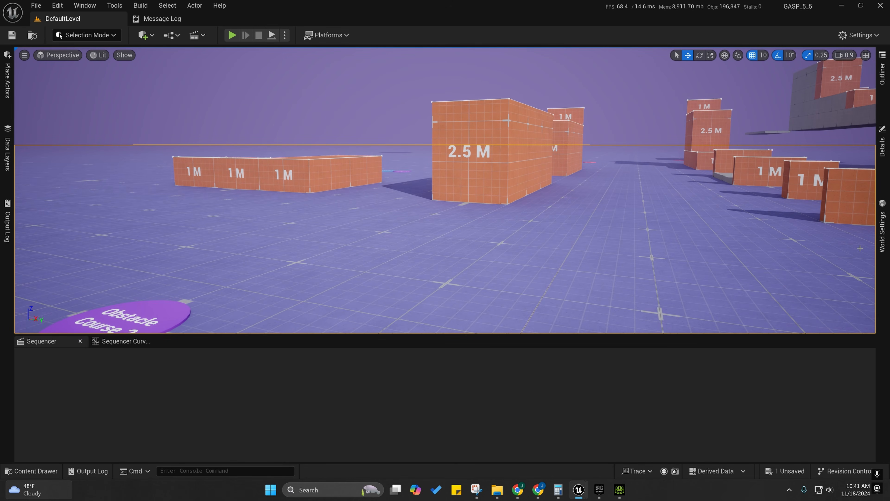
pyautogui.click(883, 228)
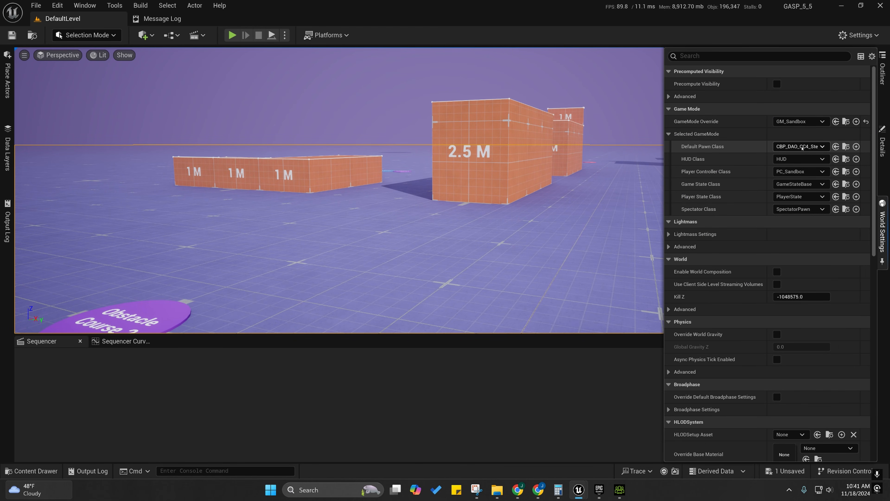
# Play the level with the CC4 Steve character and run and climb over the 2.5 M block to check its retargeted movement.
pyautogui.click(231, 35)
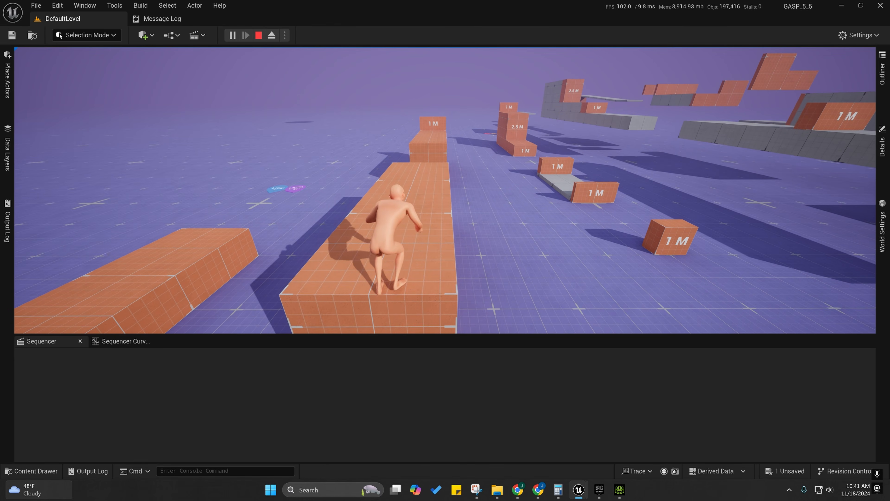
pyautogui.press('w')
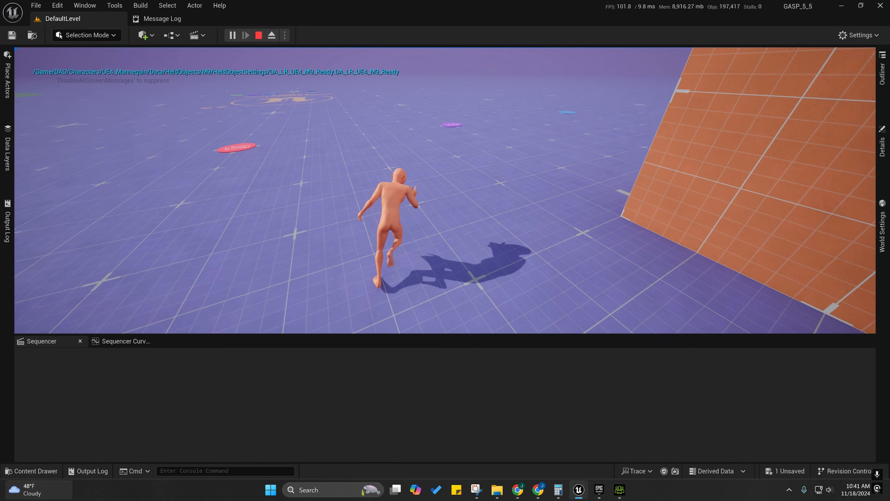
pyautogui.press('w')
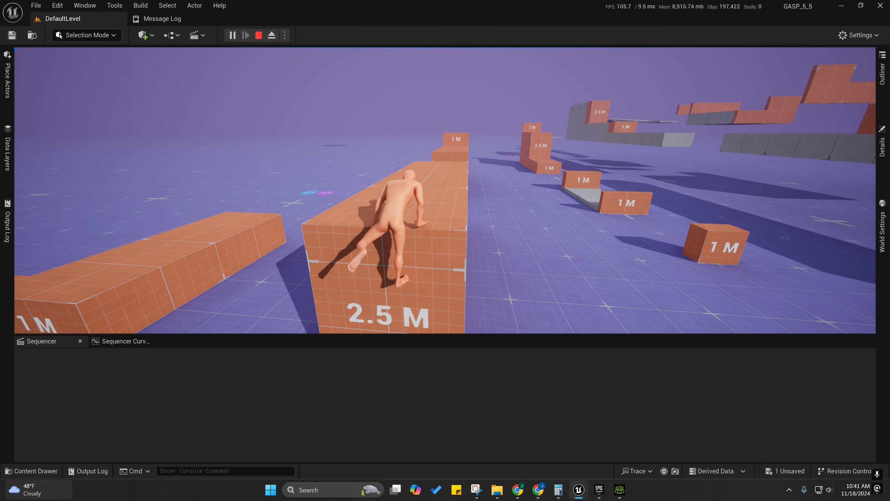
pyautogui.press('w')
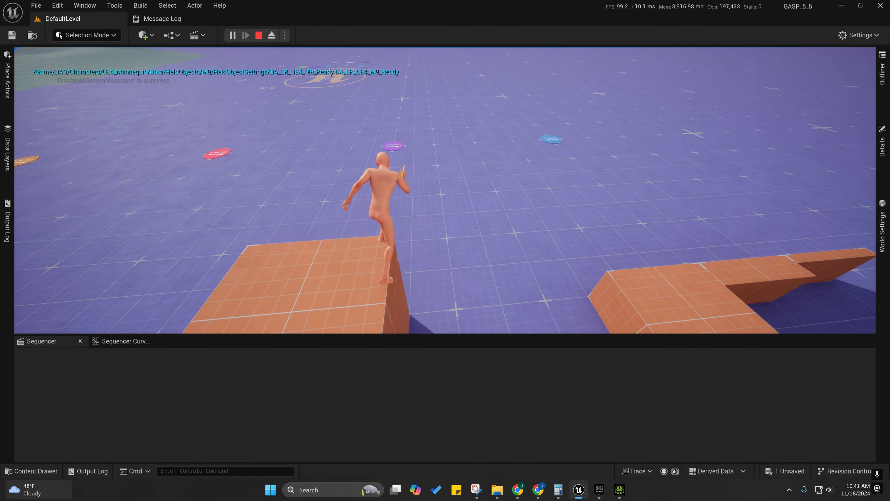
pyautogui.press('w')
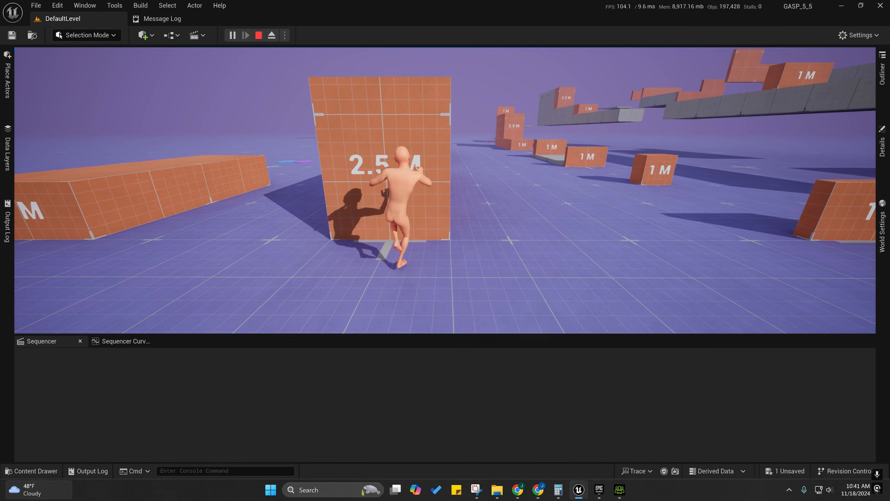
pyautogui.press('space')
pyautogui.press('w')
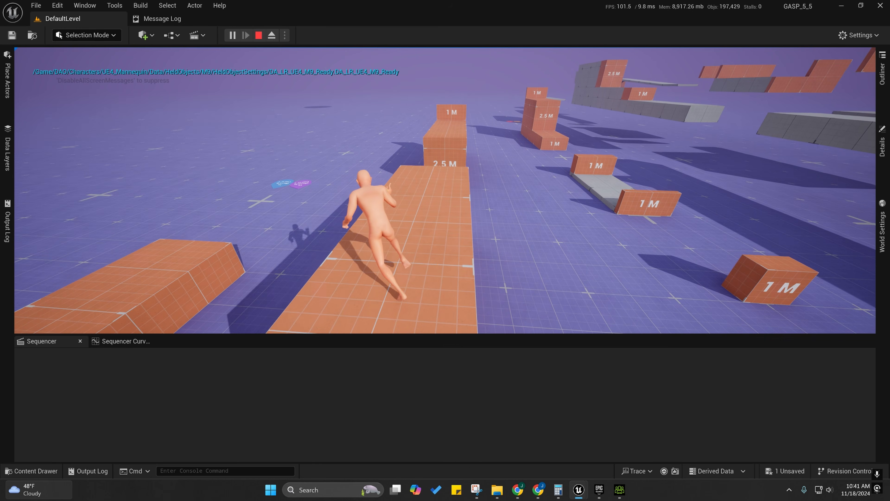
pyautogui.press('w')
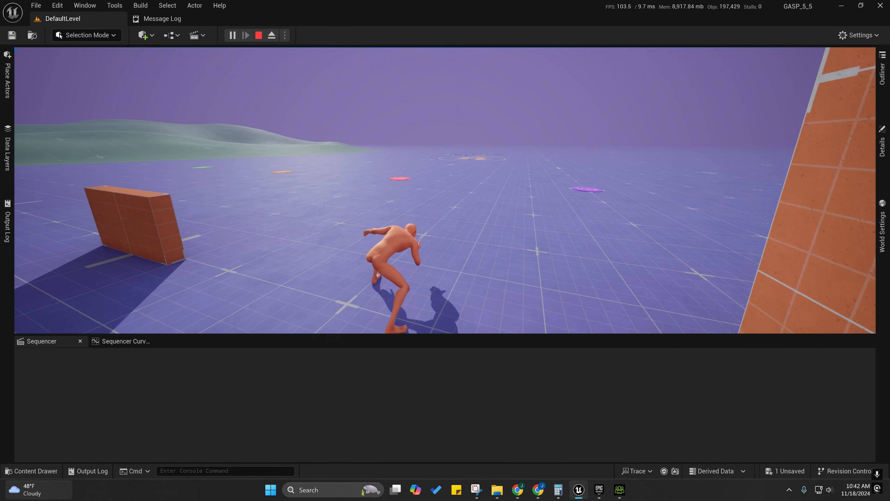
pyautogui.press('w')
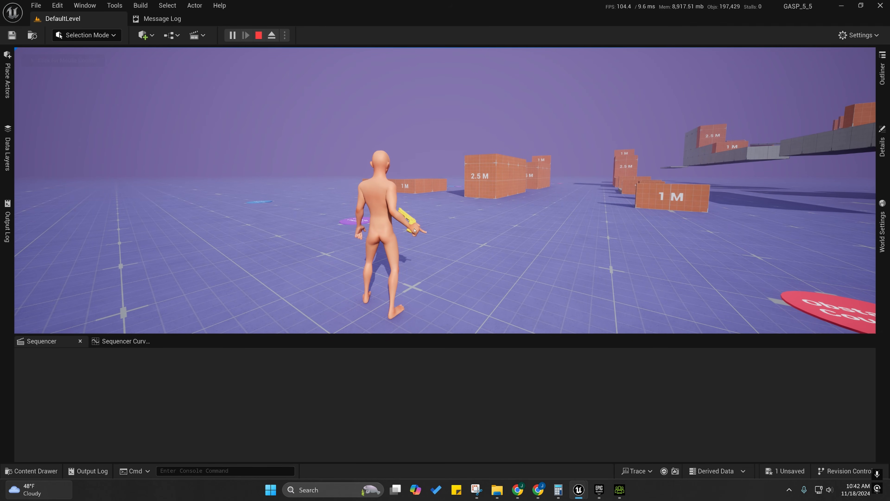
# Toggle the Steve character repeatedly between the M9 pistol's aiming and ready stances to check the poses.
pyautogui.rightClick(423, 249)
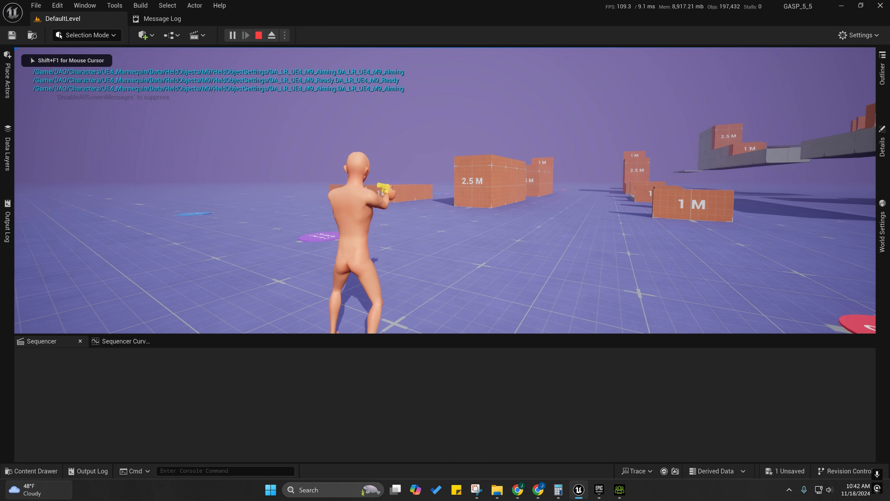
pyautogui.rightClick(422, 249)
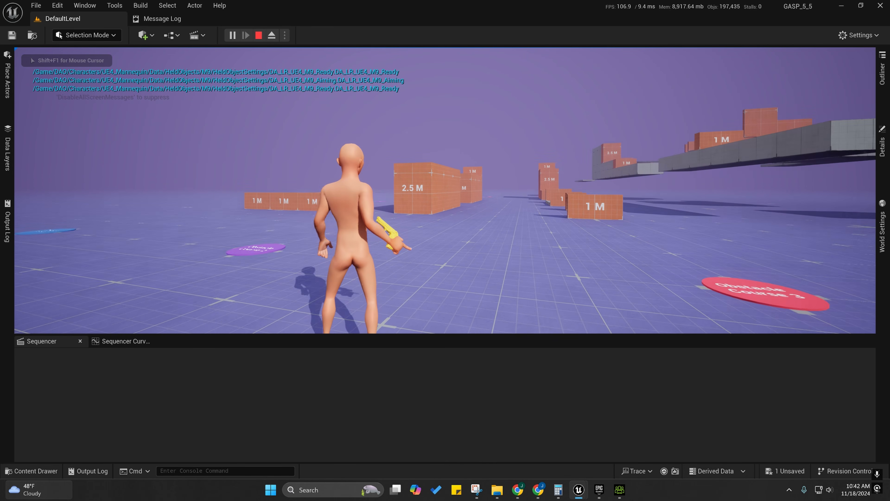
pyautogui.rightClick(422, 248)
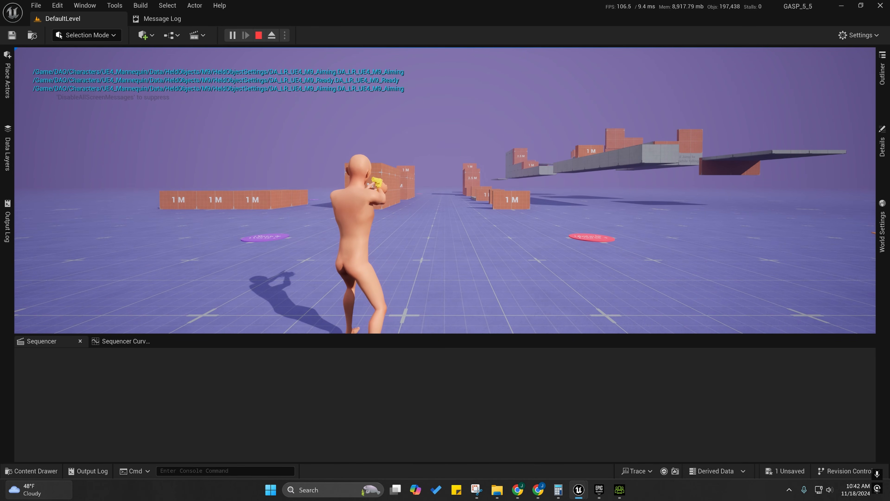
pyautogui.rightClick(422, 249)
pyautogui.rightClick(422, 249)
pyautogui.rightClick(422, 249)
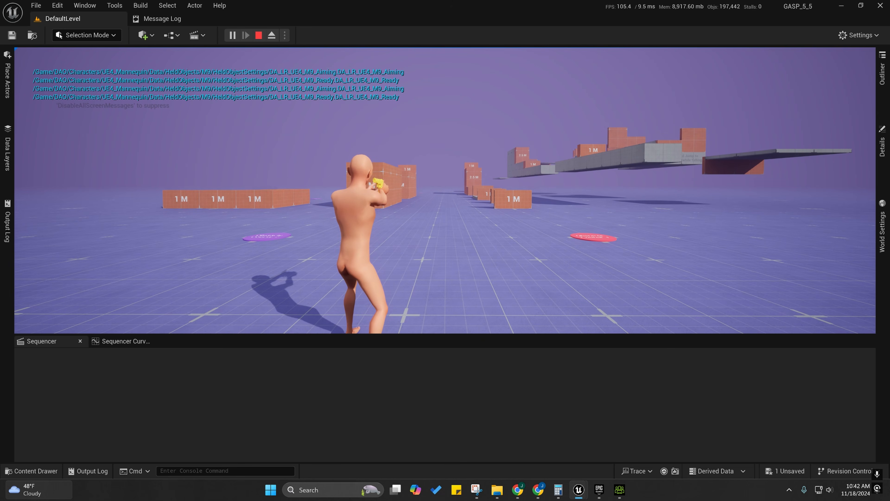
pyautogui.rightClick(422, 249)
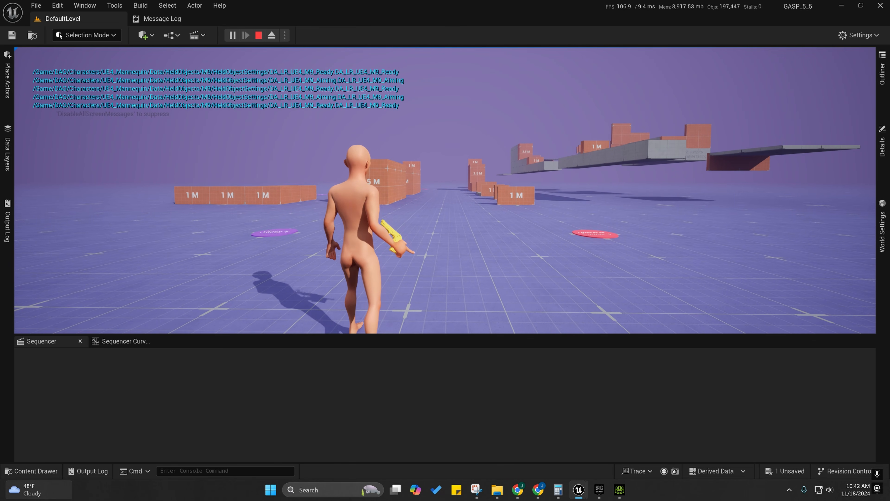
# Eject from the player during play and inspect how the pistol sits in the Steve character's right hand from behind.
pyautogui.press('F8')
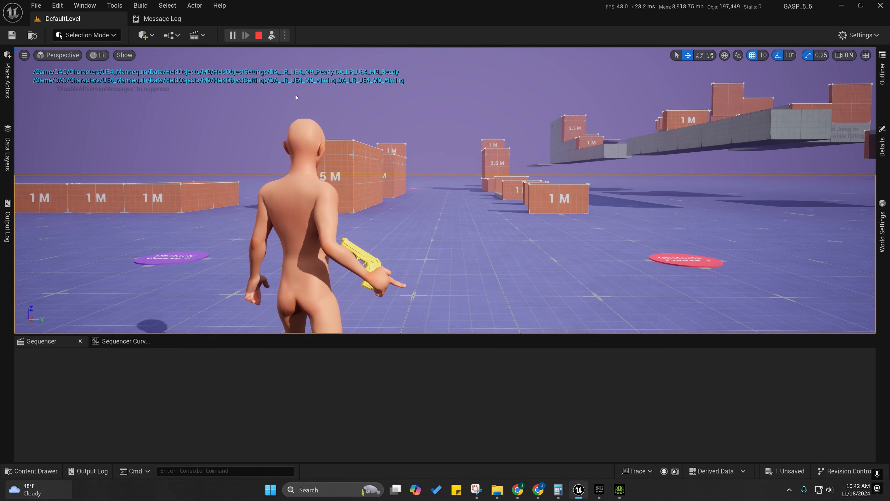
pyautogui.press('s')
pyautogui.moveTo(422, 249); pyautogui.dragTo(422, 254, button='right')
pyautogui.press('w')
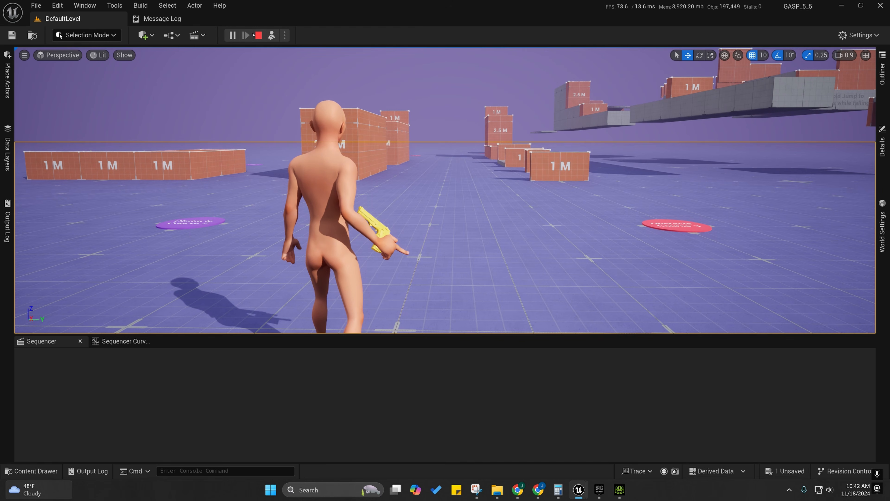
# Stop the play session, close the CBP_SandboxCharacter_DAO blueprint and bring up the CBP_DAO_CC4_Steve blueprint.
pyautogui.click(258, 35)
pyautogui.click(32, 470)
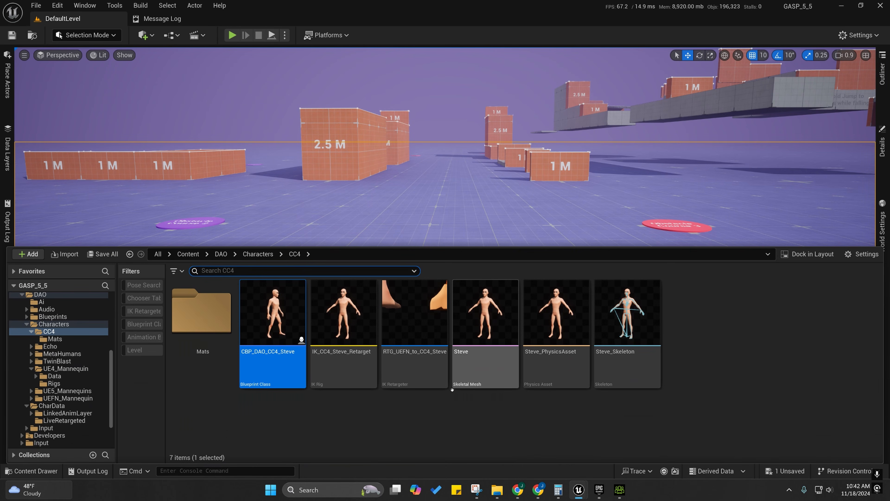
pyautogui.moveTo(578, 490)
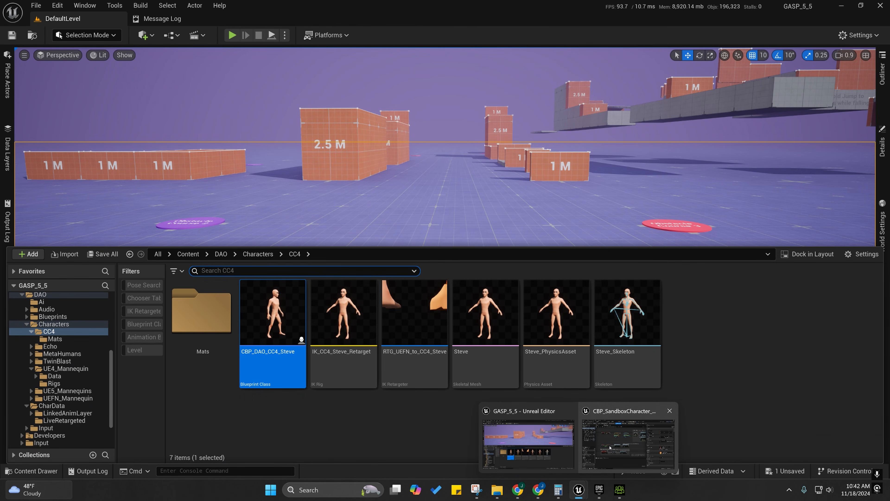
pyautogui.click(627, 438)
pyautogui.moveTo(507, 335); pyautogui.dragTo(385, 218, button='right')
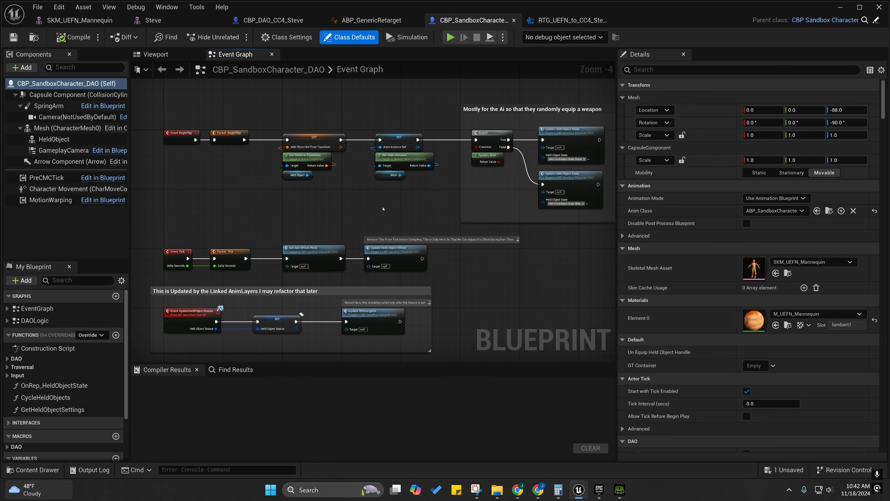
pyautogui.moveTo(340, 149); pyautogui.dragTo(333, 162, button='right')
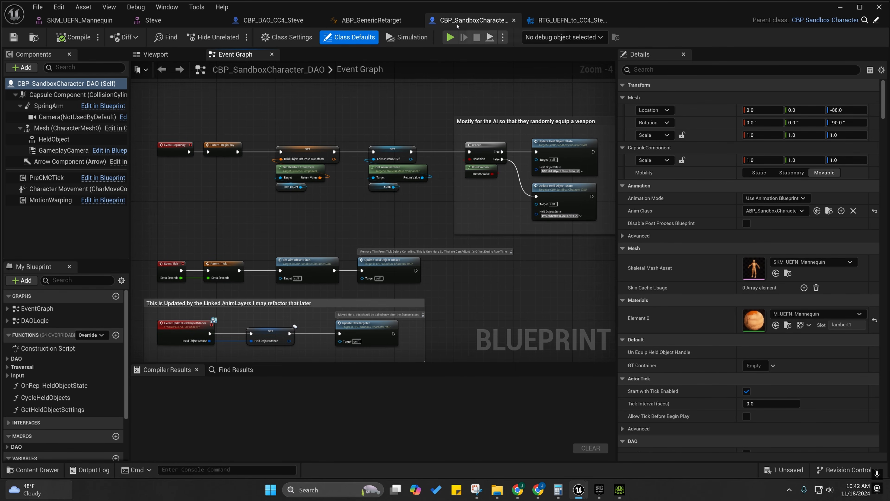
pyautogui.click(514, 20)
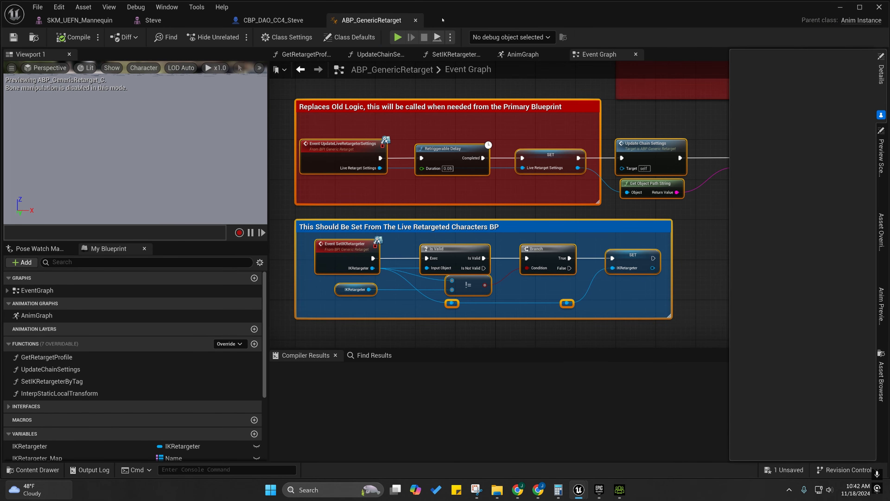
pyautogui.click(294, 23)
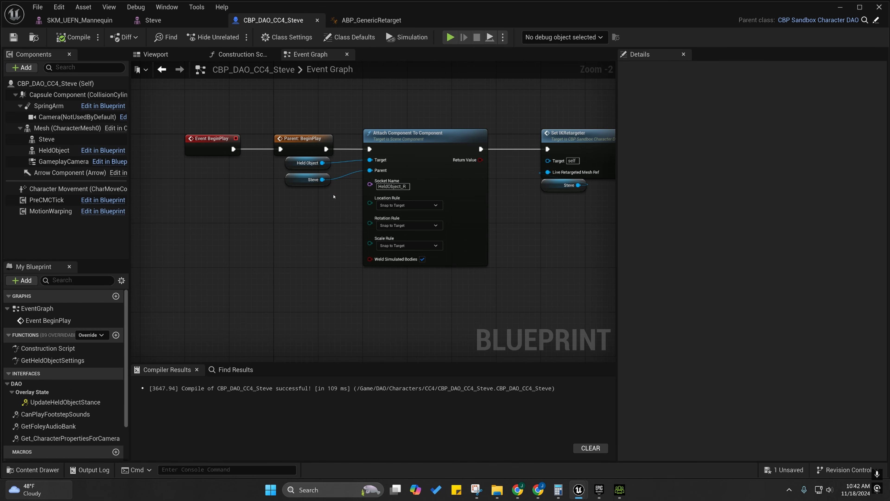
# Review the BeginPlay logic of CBP_DAO_CC4_Steve and the Live Retargeting settings in its class defaults.
pyautogui.moveTo(333, 196); pyautogui.dragTo(316, 221, button='right')
pyautogui.moveTo(406, 182); pyautogui.dragTo(377, 176, button='right')
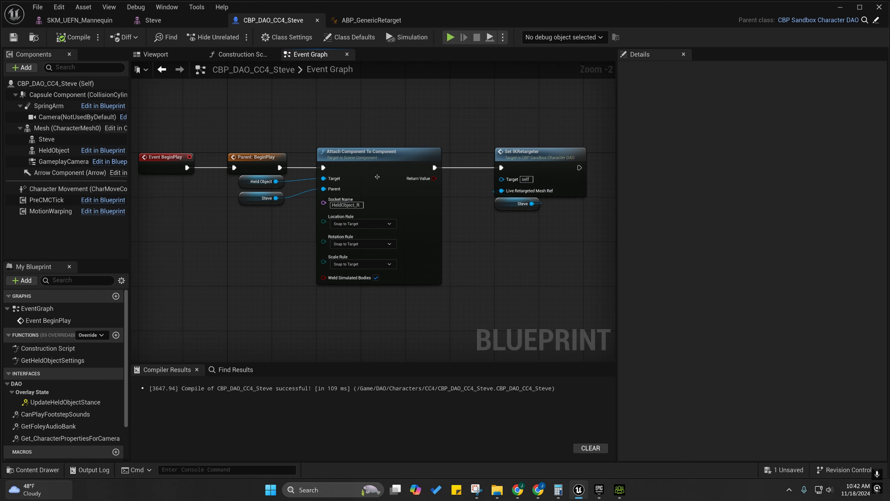
pyautogui.click(377, 177)
pyautogui.moveTo(347, 108); pyautogui.dragTo(354, 78, button='right')
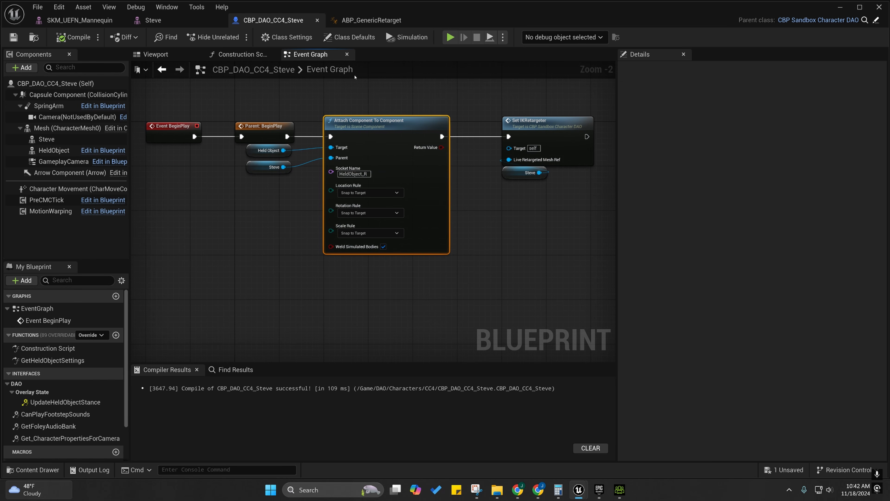
pyautogui.click(351, 37)
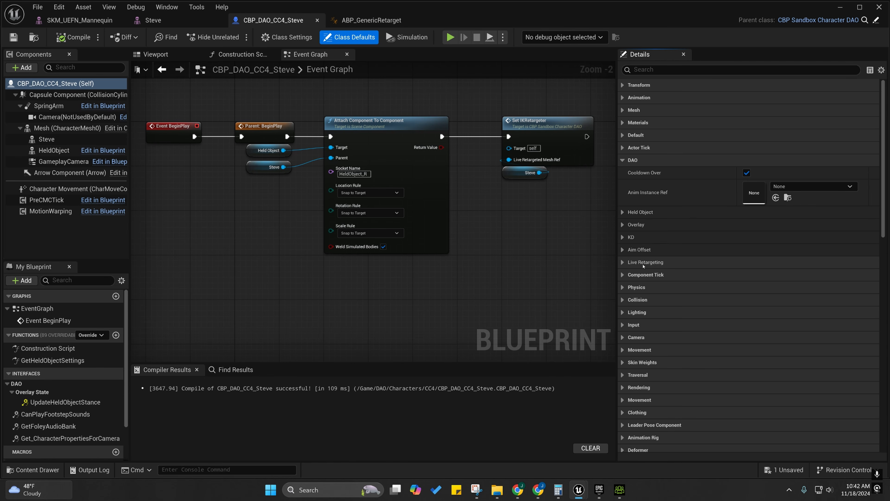
pyautogui.click(622, 262)
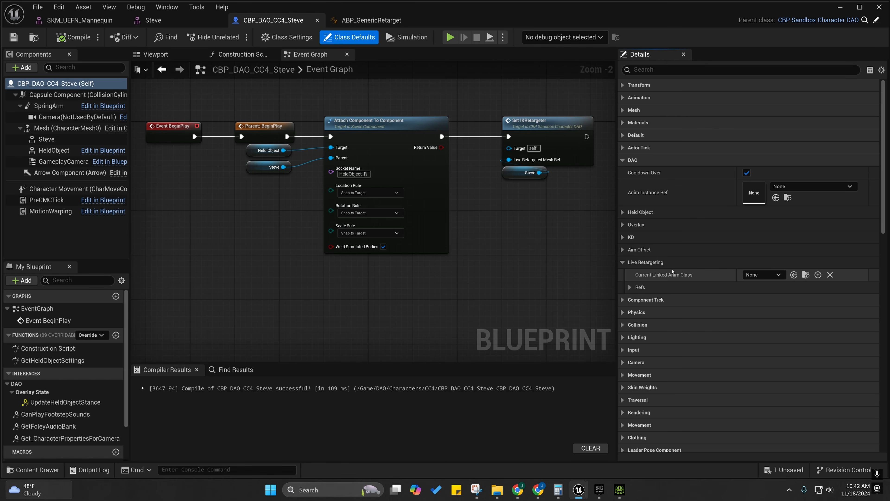
# Open the GetHeldObjectSettings function and locate its CHT_UE4_IKRetargeting chooser among the project's assets.
pyautogui.doubleClick(53, 360)
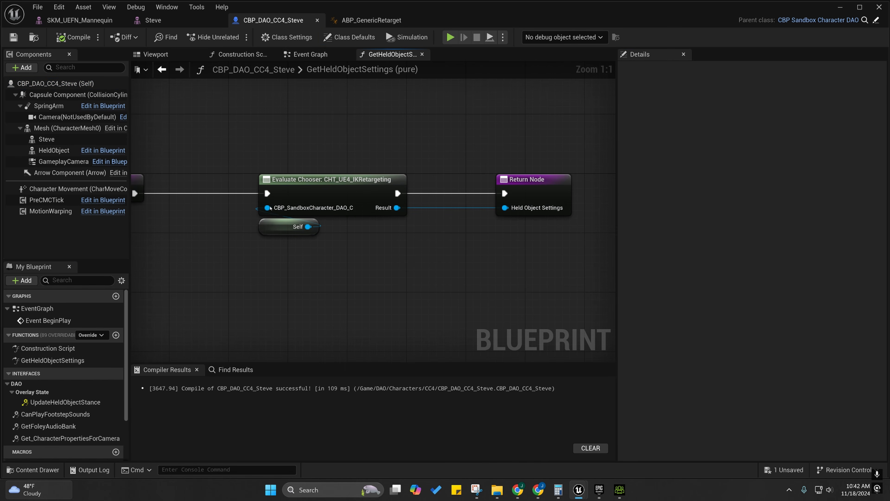
pyautogui.moveTo(242, 146); pyautogui.dragTo(373, 235)
pyautogui.moveTo(371, 231); pyautogui.dragTo(374, 192, button='right')
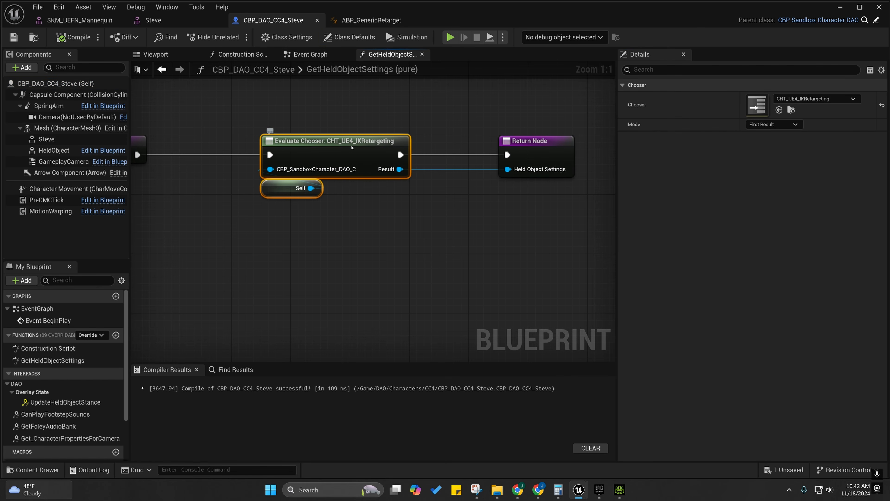
pyautogui.moveTo(351, 147); pyautogui.dragTo(409, 142, button='right')
pyautogui.click(791, 110)
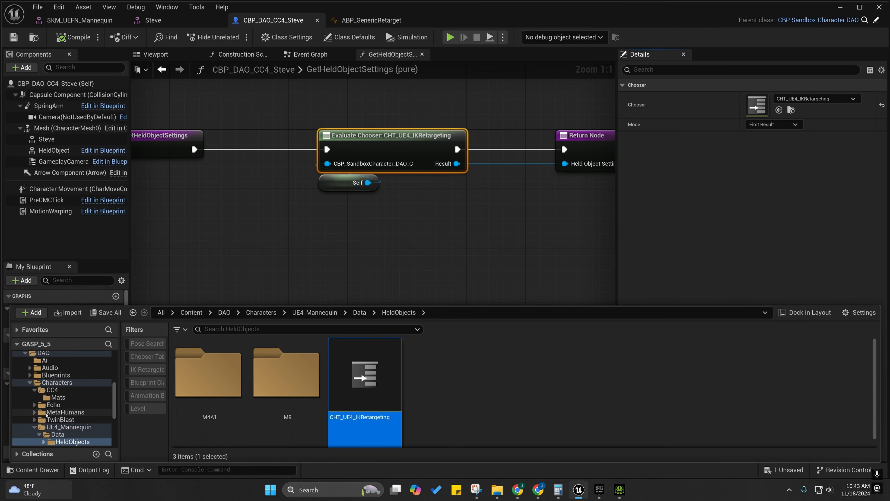
# Look over the DT_UE4_Pistols and DT_UE4_Rifles data tables in the UE4_Mannequin IKRetargeting folder.
pyautogui.scroll(-2, 46, 415)
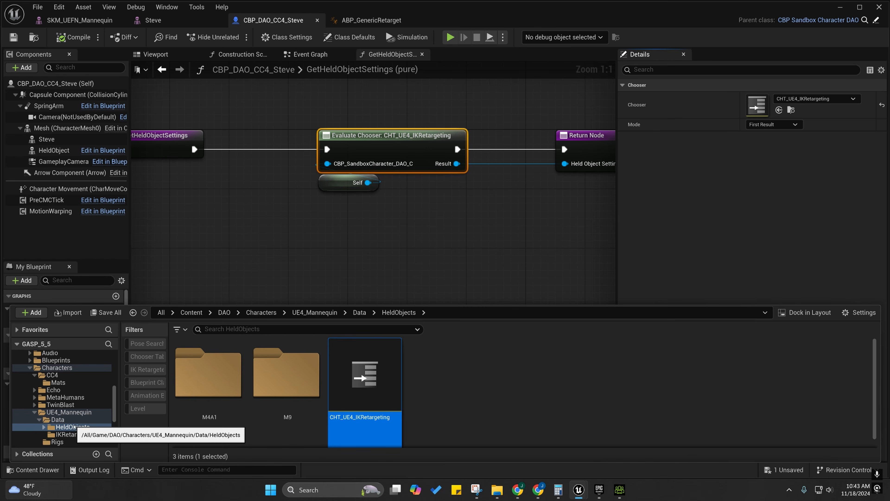
pyautogui.click(72, 434)
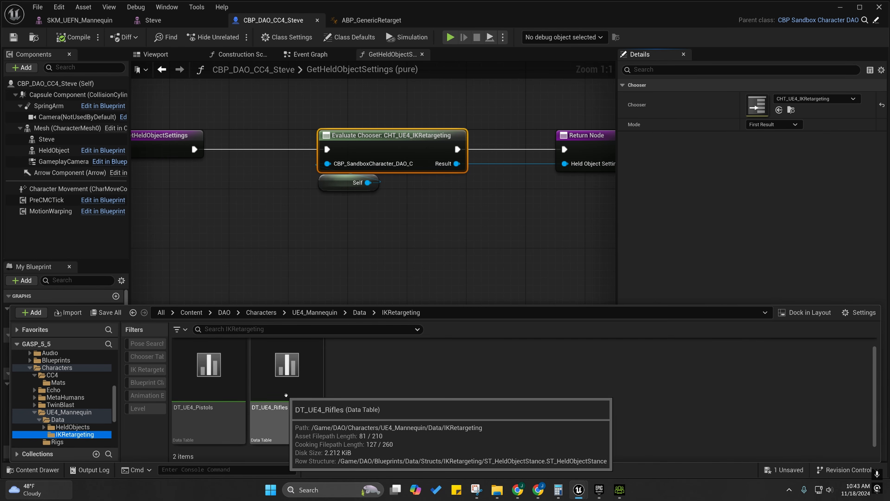
pyautogui.click(210, 372)
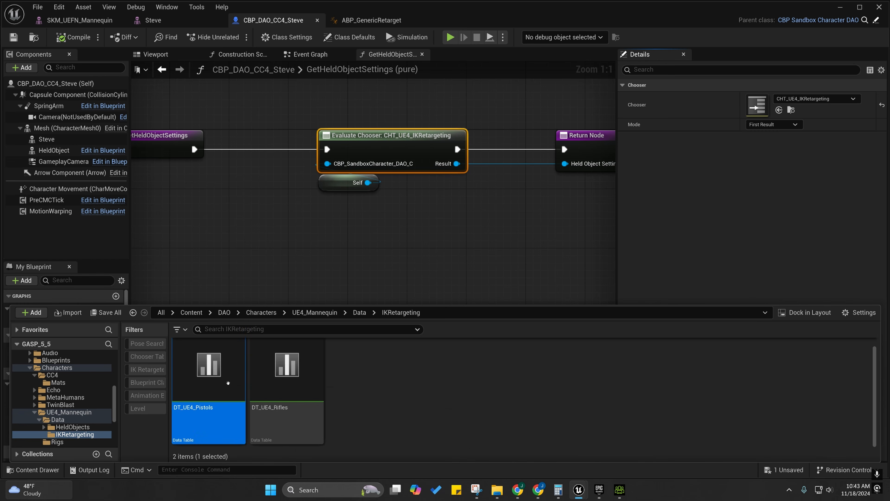
pyautogui.click(286, 373)
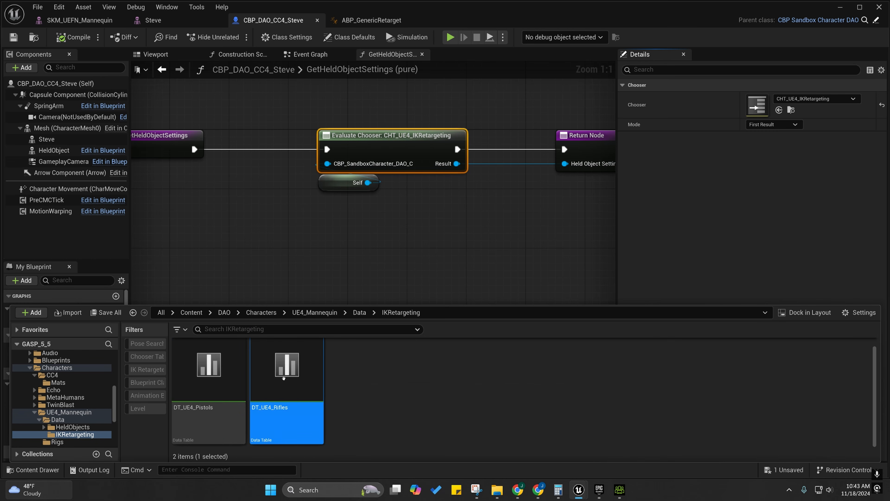
pyautogui.click(215, 375)
pyautogui.click(284, 377)
pyautogui.click(212, 376)
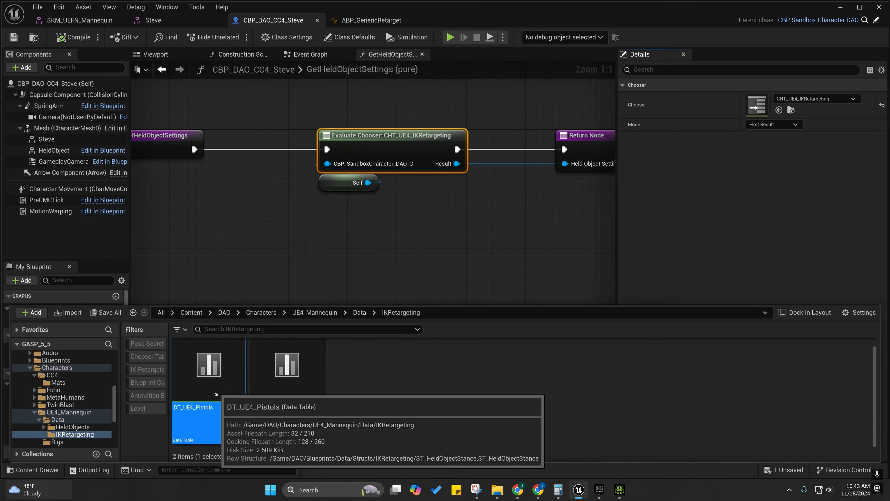
pyautogui.click(278, 385)
pyautogui.click(222, 386)
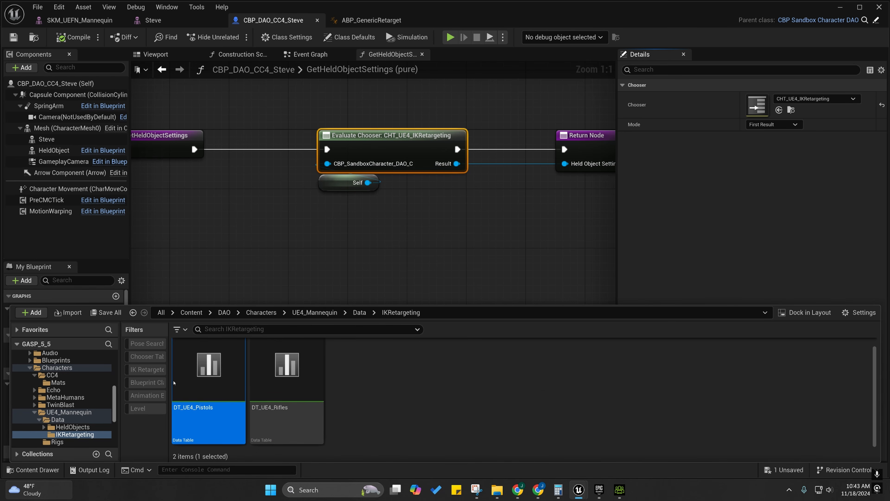
# Copy the UE4_Mannequin HeldObjects folder into the Characters/CC4 folder.
pyautogui.click(56, 426)
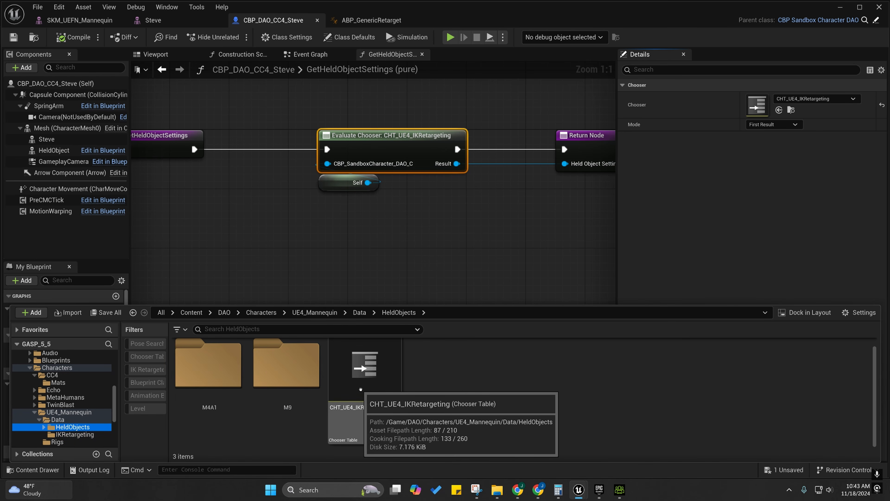
pyautogui.moveTo(42, 420); pyautogui.dragTo(53, 377)
pyautogui.click(75, 406)
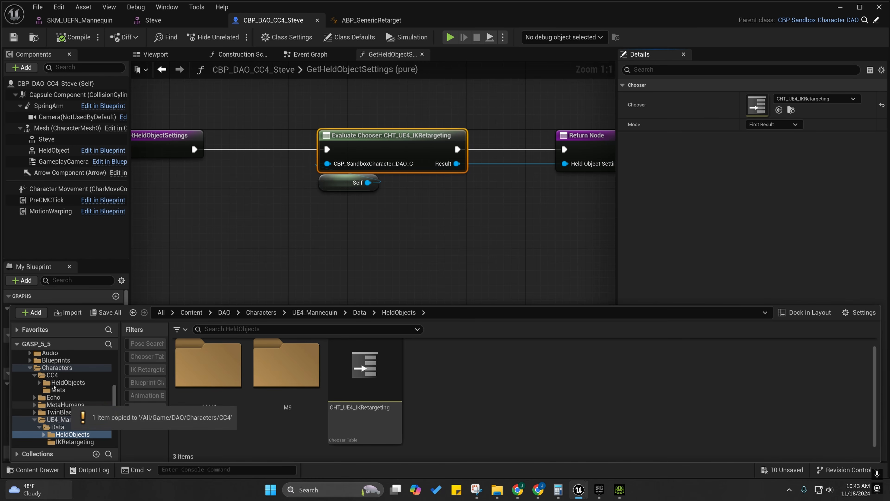
# Rename the chooser table in the CC4 HeldObjects folder as CHT_CC4_Steve_IKRetargeting.
pyautogui.click(53, 382)
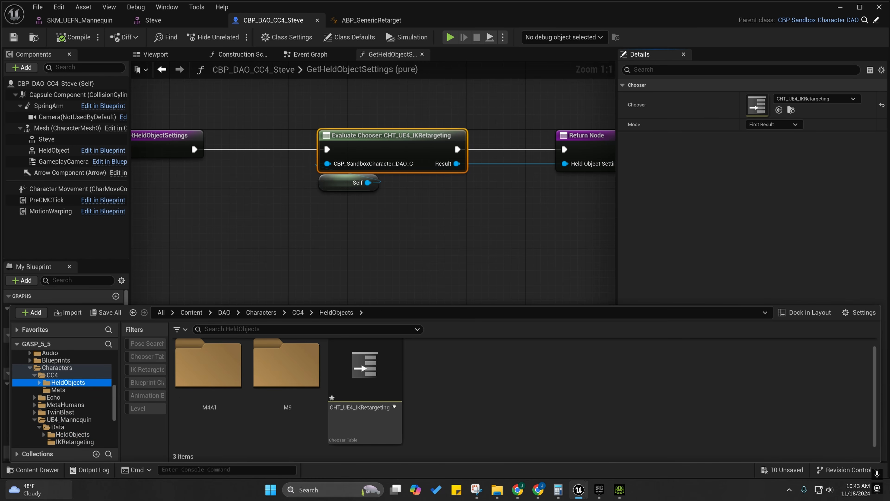
pyautogui.click(373, 375)
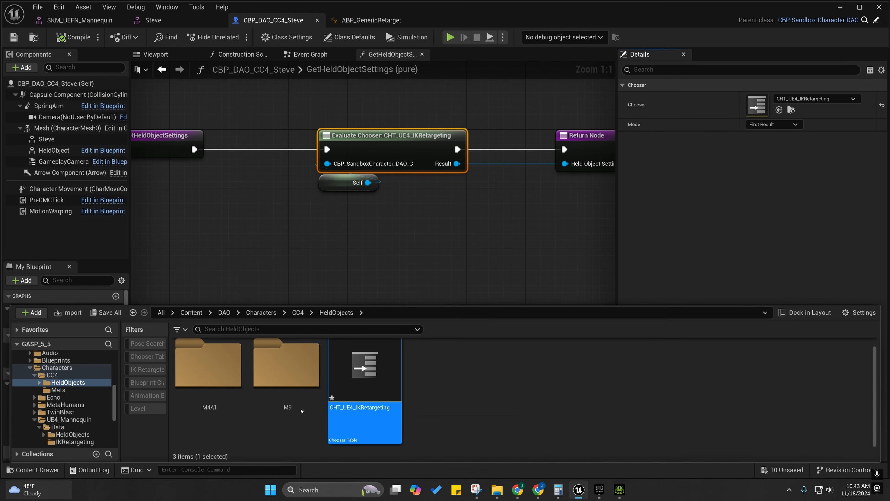
pyautogui.press('F2')
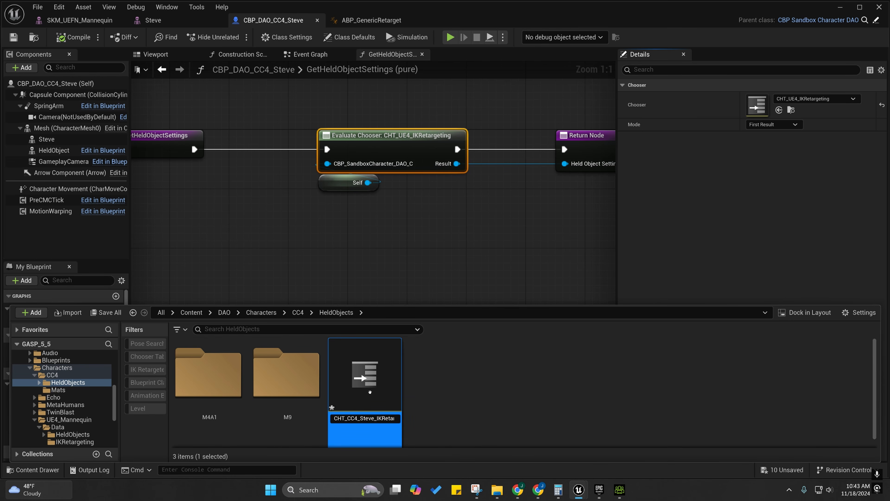
pyautogui.press('Return')
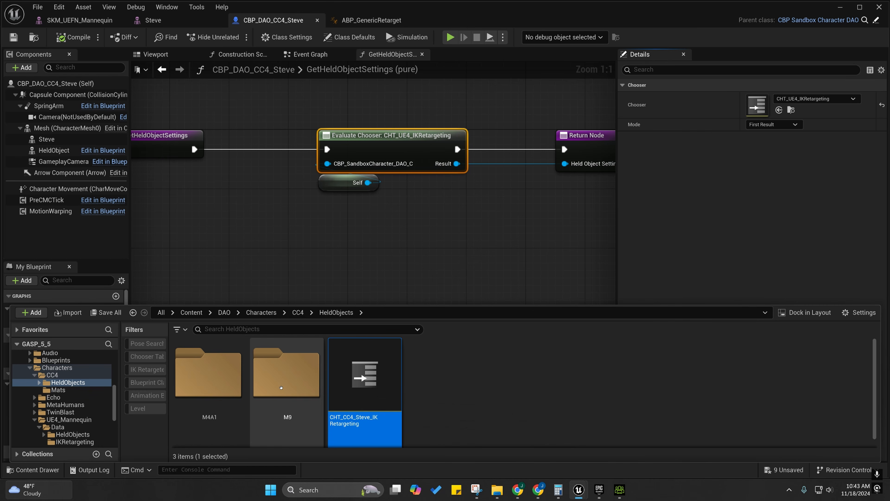
# Rename the primary data asset in the CC4 M4A1 folder as PDA_CC4_Steve_M4A1.
pyautogui.doubleClick(226, 382)
pyautogui.click(273, 397)
pyautogui.press('F2')
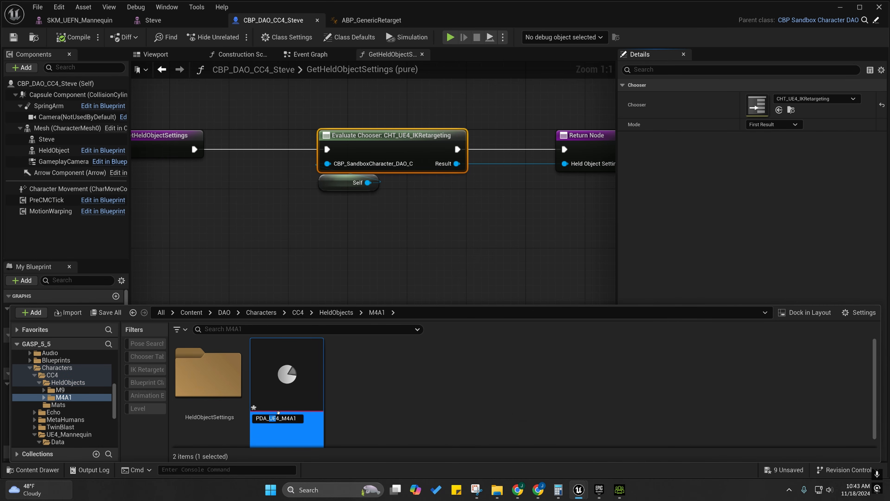
pyautogui.write('CC4_Steve')
pyautogui.press('Return')
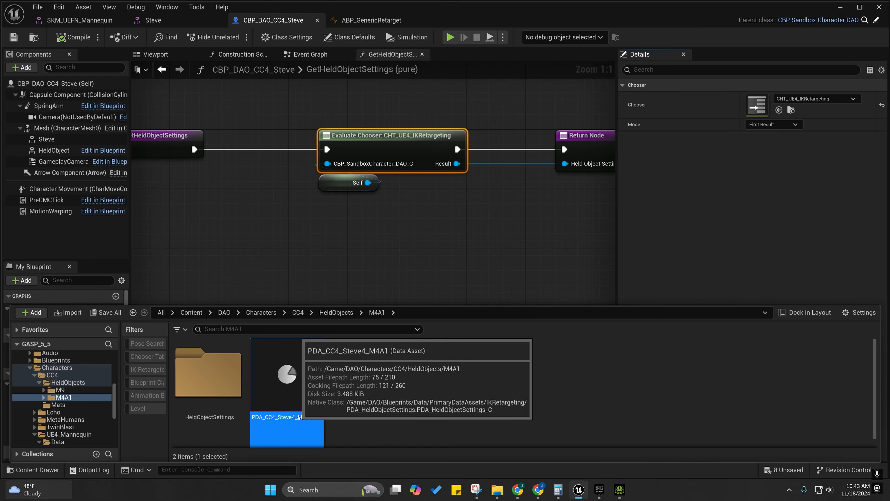
pyautogui.press('F2')
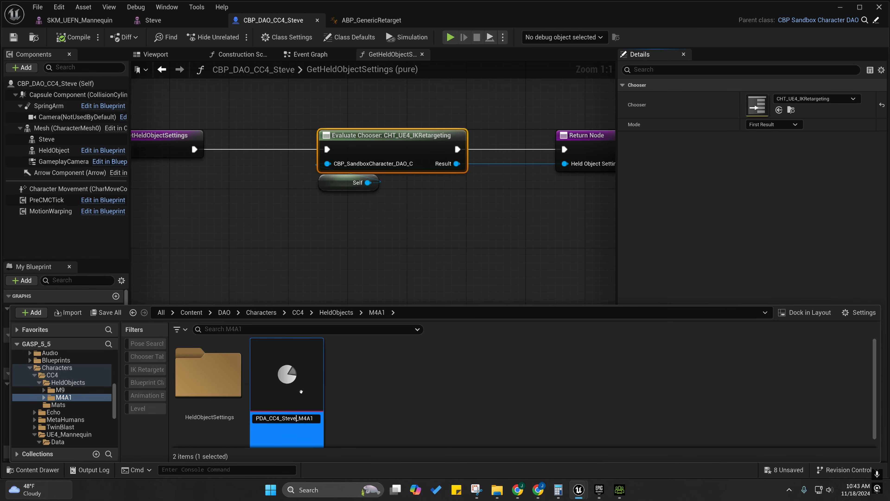
pyautogui.press('Return')
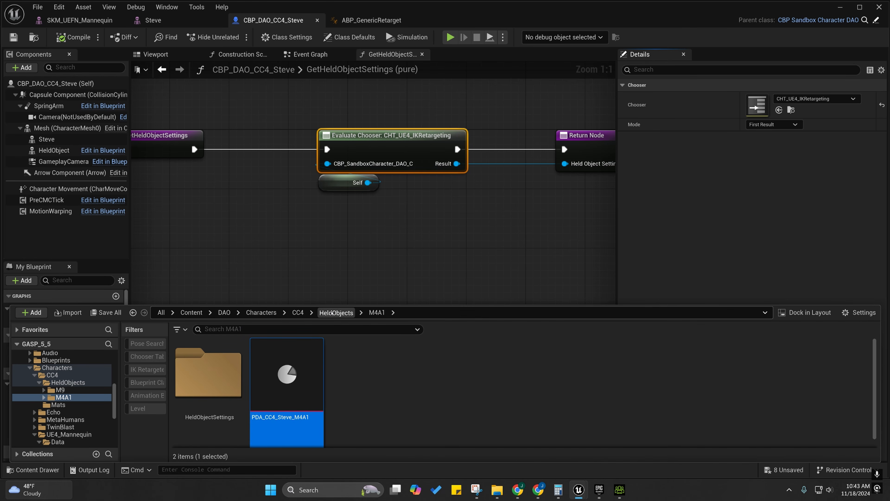
# Rename the HOD data asset in the CC4 M4A1/HeldObjectSettings folder as DA_HOD_CC4_Steve_M4A1.
pyautogui.click(332, 312)
pyautogui.doubleClick(237, 393)
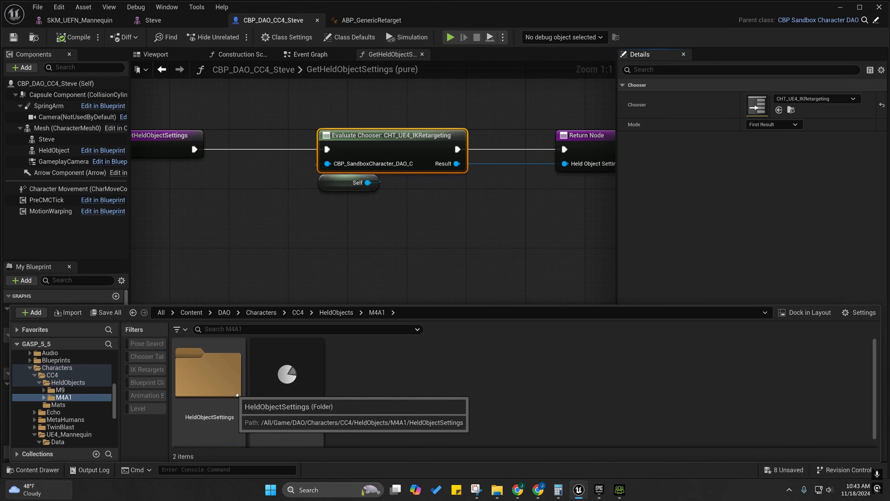
pyautogui.doubleClick(237, 393)
pyautogui.click(214, 416)
pyautogui.press('F2')
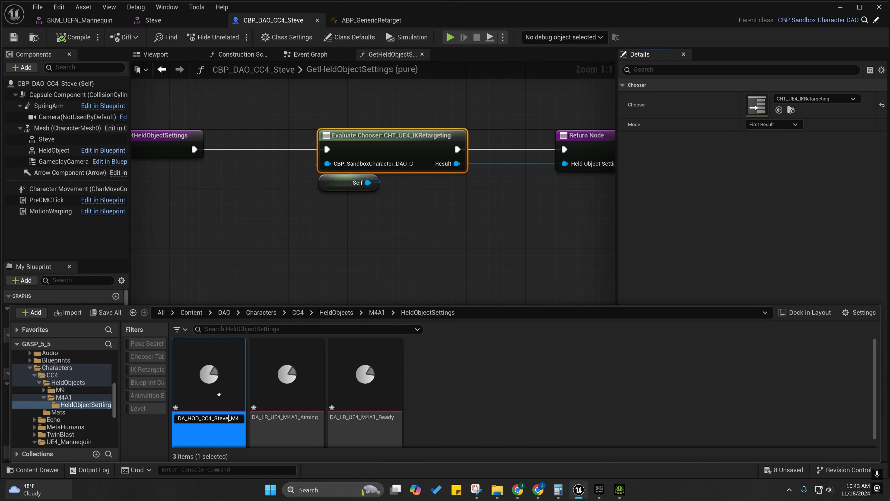
pyautogui.press('Return')
# Rename the M4A1 live-retarget assets as DA_LR_CC4_Steve_M4A1_Aiming and DA_LR_CC4_Steve_M4A1_Ready, and return to the CC4 HeldObjects folder.
pyautogui.click(287, 413)
pyautogui.press('F2')
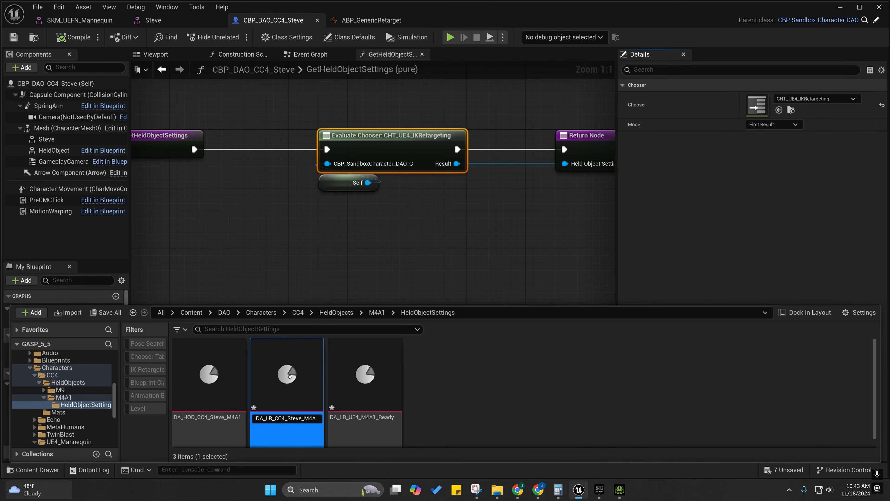
pyautogui.press('Return')
pyautogui.click(354, 418)
pyautogui.press('F2')
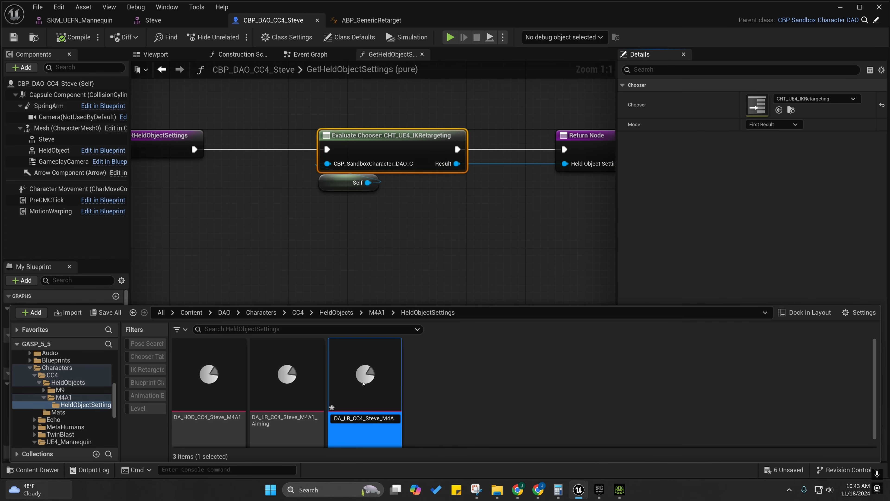
pyautogui.press('Return')
pyautogui.click(376, 312)
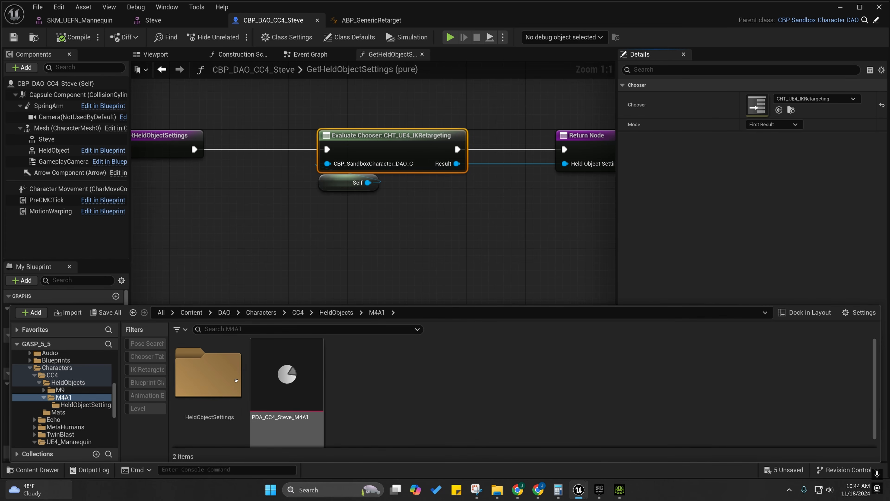
pyautogui.click(337, 312)
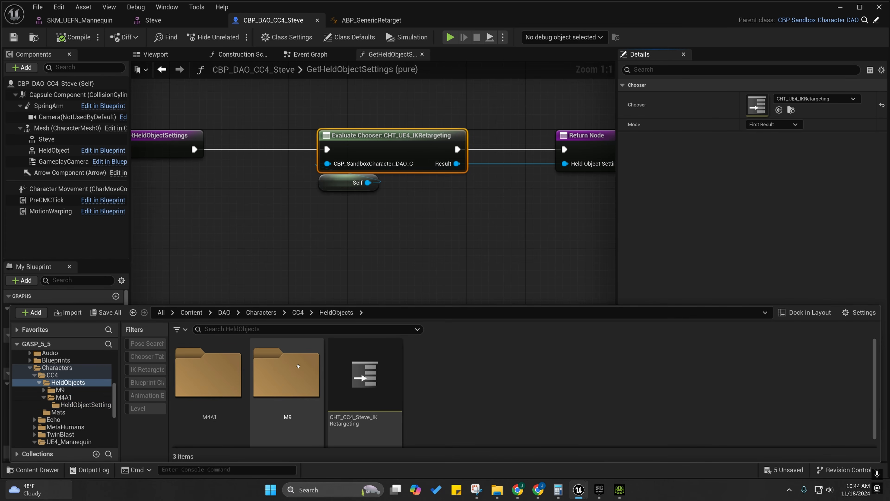
# Rename the primary data asset in the CC4 M9 folder as PDA_CC4_Steve_M9.
pyautogui.doubleClick(284, 377)
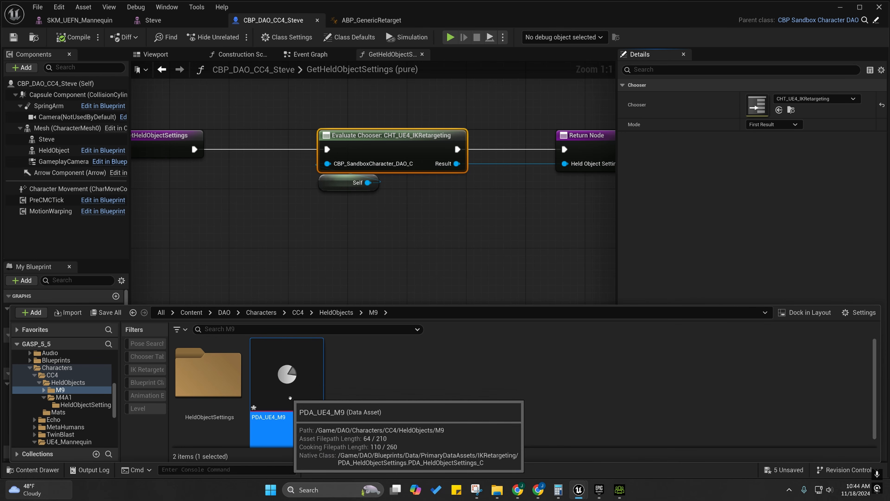
pyautogui.click(275, 418)
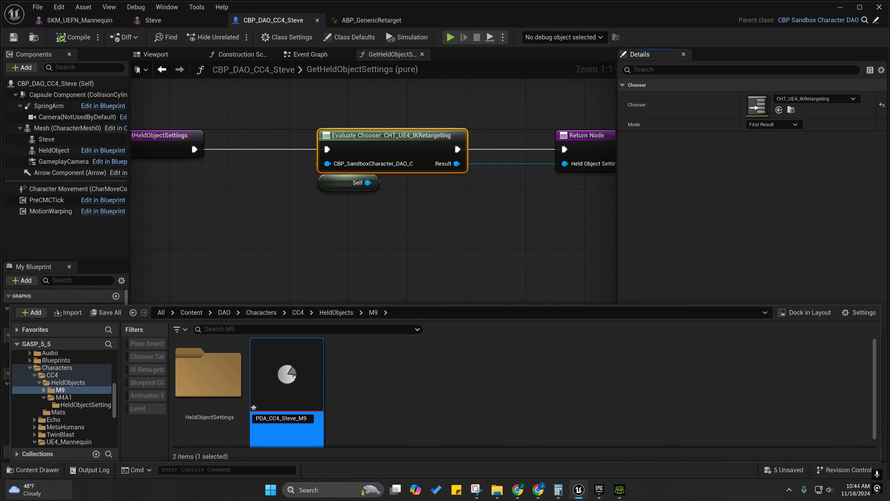
pyautogui.press('Return')
# Rename the HOD data asset in the CC4 M9/HeldObjectSettings folder as DA_HOD_CC4_Steve_M9.
pyautogui.doubleClick(223, 380)
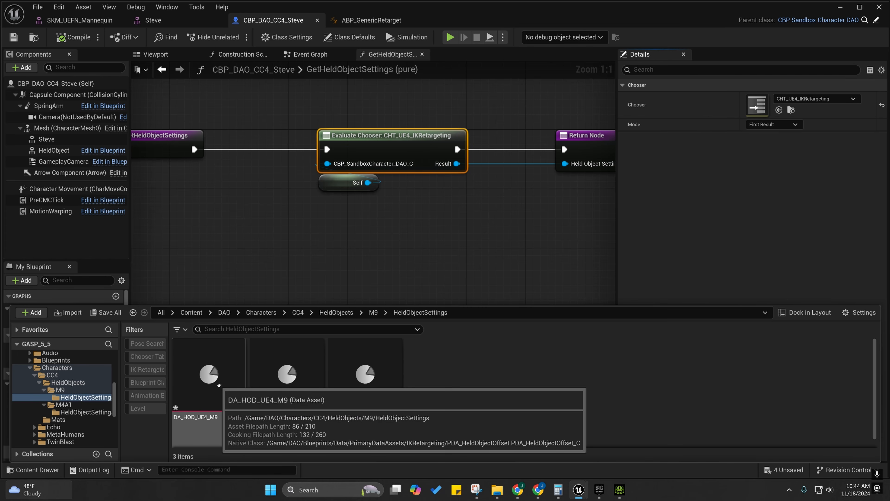
pyautogui.click(223, 380)
pyautogui.press('F2')
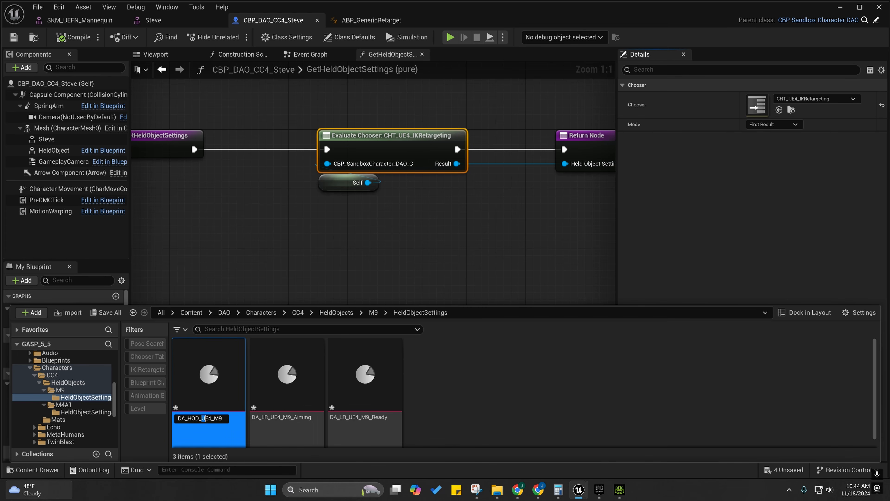
pyautogui.write('CC4_Steve')
pyautogui.press('Return')
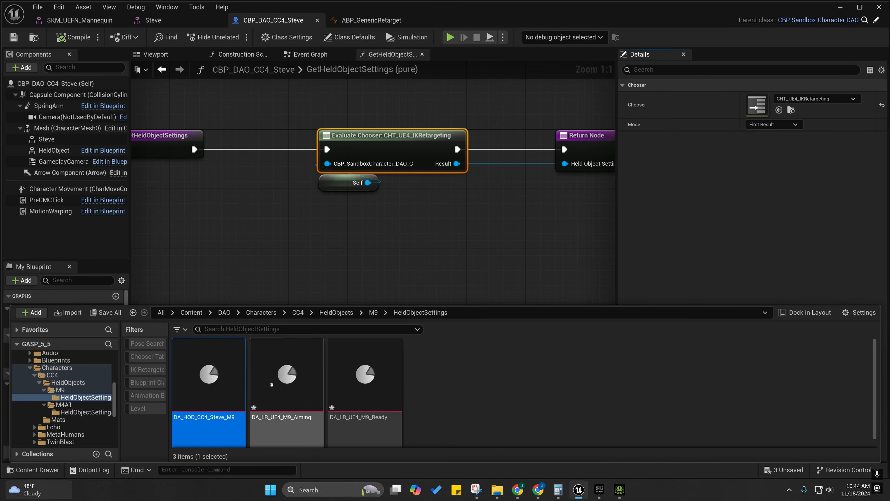
# Rename the M9 live-retarget assets as DA_LR_CC4_Steve_M9_Aiming and DA_LR_CC4_Steve_M9_Ready, and return to the CC4 HeldObjects folder.
pyautogui.click(284, 419)
pyautogui.press('F2')
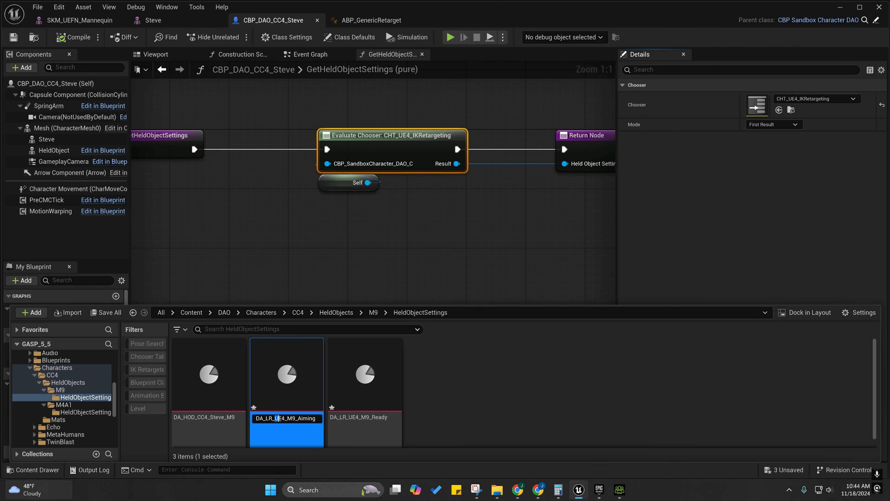
pyautogui.press('Return')
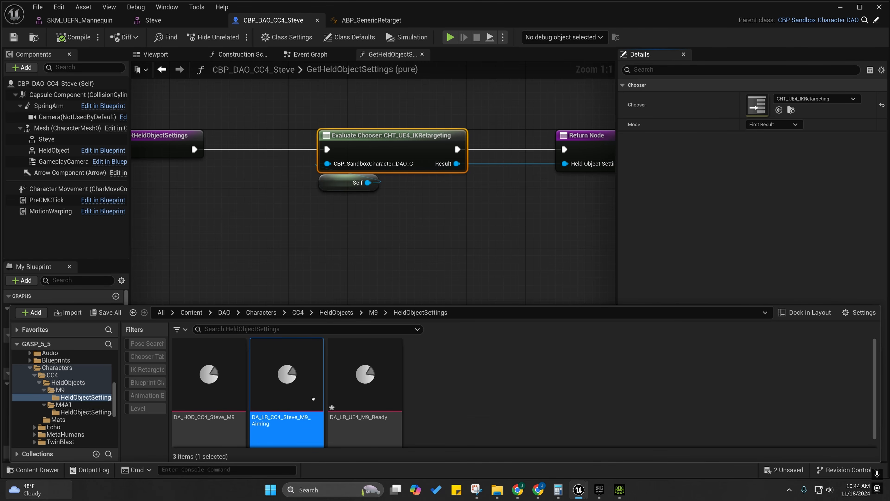
pyautogui.click(354, 420)
pyautogui.press('F2')
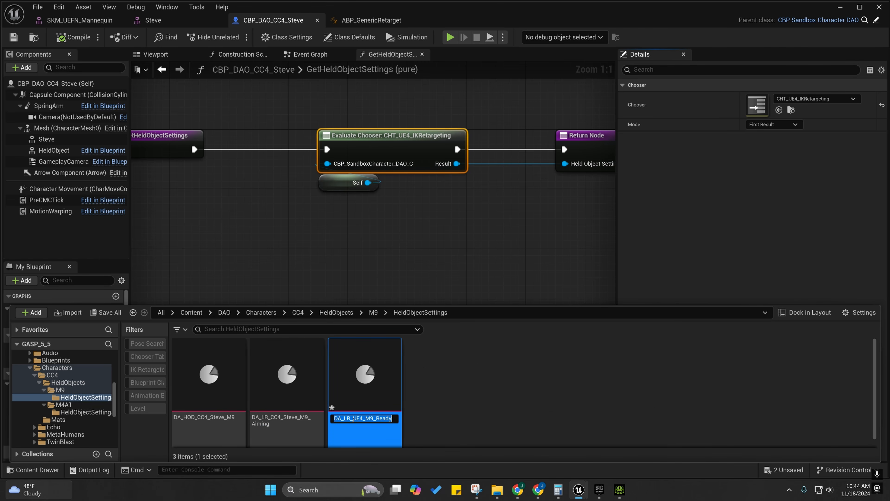
pyautogui.write('CC4_Steve')
pyautogui.press('Return')
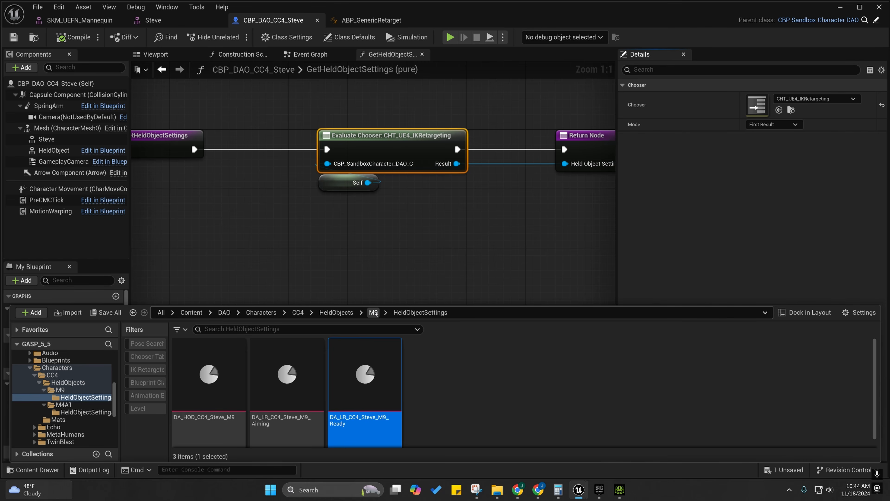
pyautogui.click(373, 313)
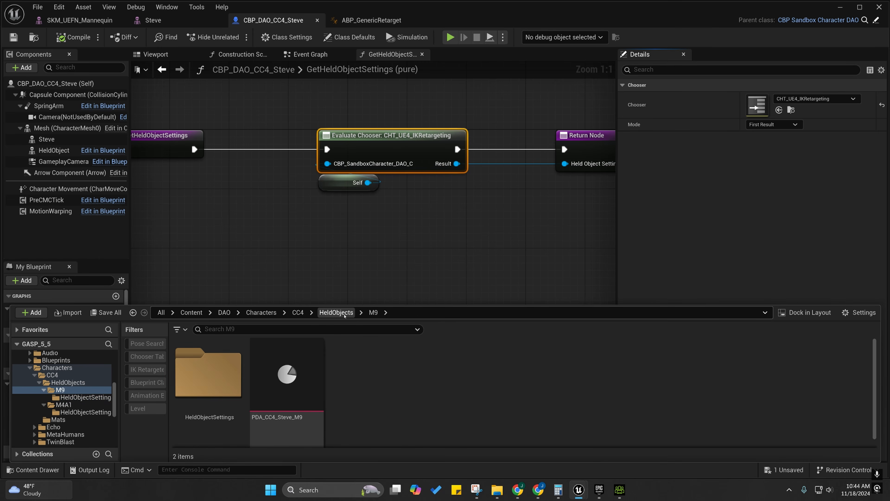
pyautogui.click(335, 312)
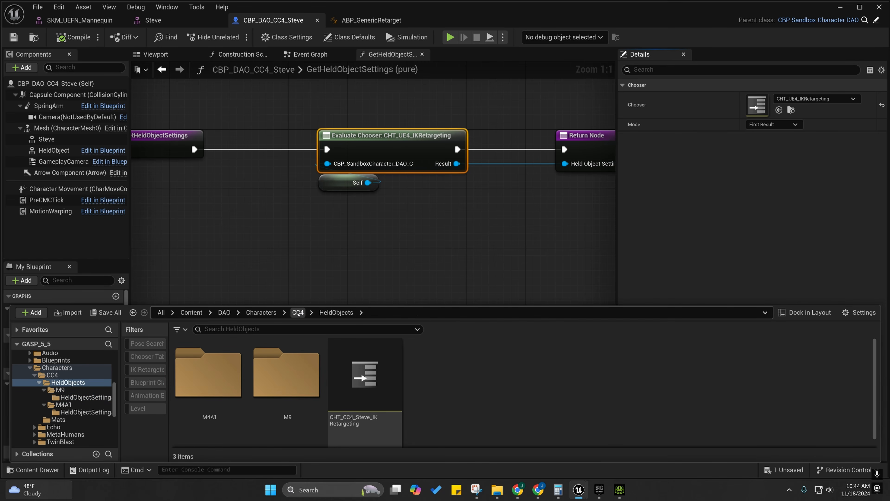
# Review the CC4 folder structure and the M9 primary data, held-object offset and live-retarget assets.
pyautogui.scroll(-1, 351, 389)
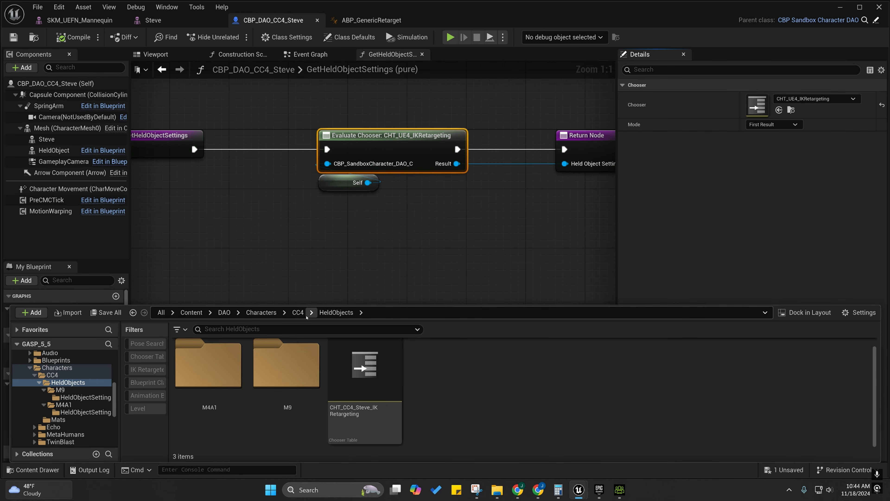
pyautogui.click(297, 313)
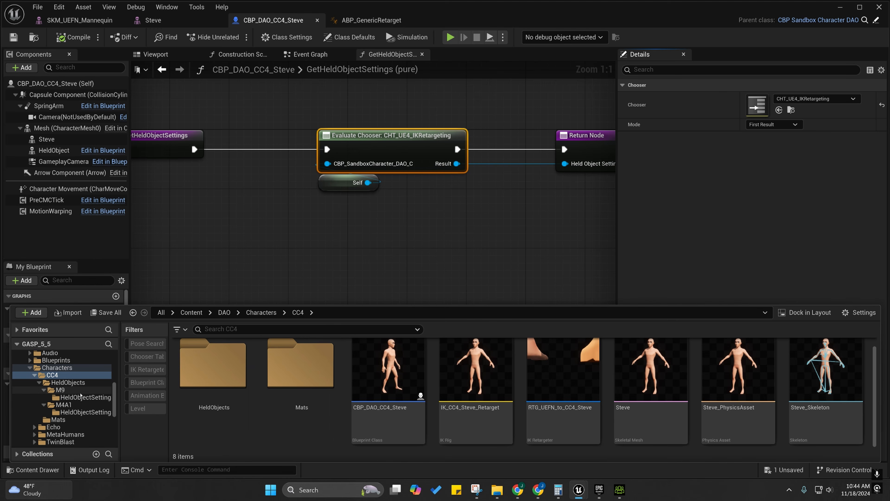
pyautogui.click(60, 390)
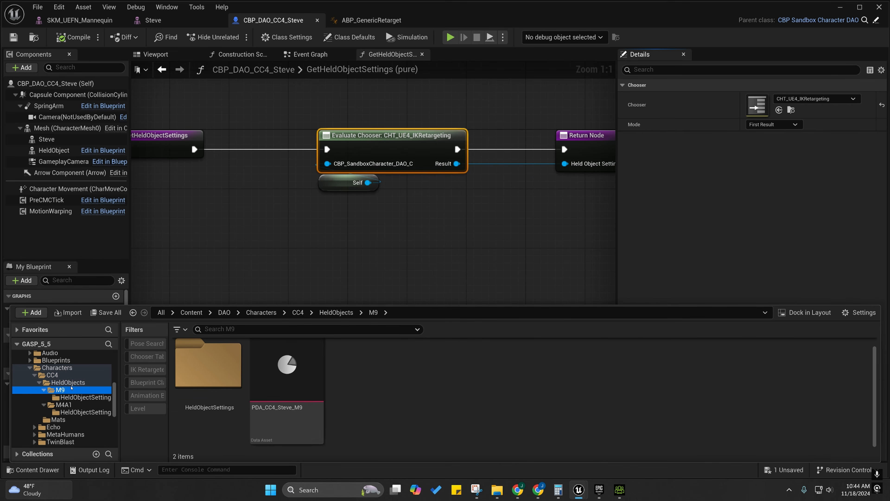
pyautogui.click(336, 312)
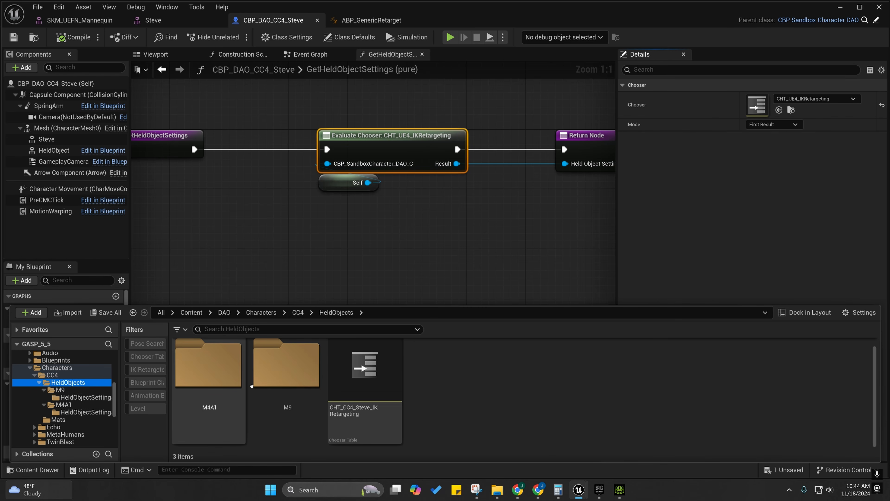
pyautogui.doubleClick(271, 368)
pyautogui.click(288, 373)
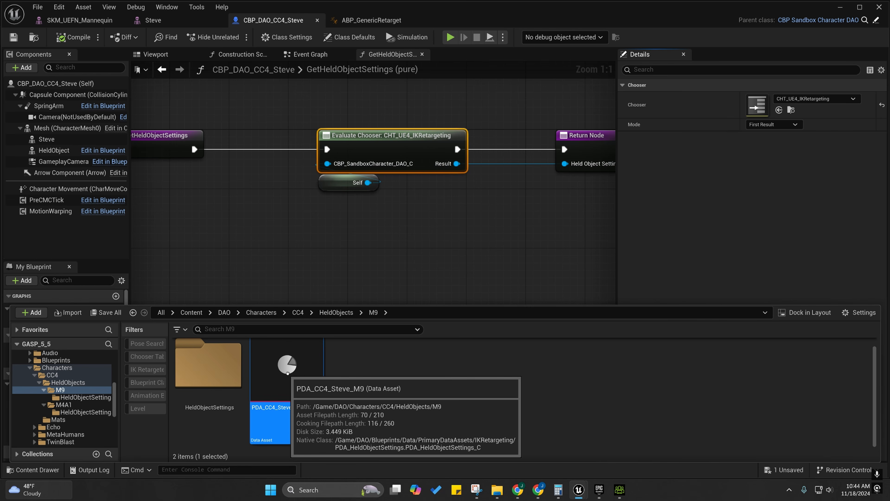
pyautogui.click(201, 371)
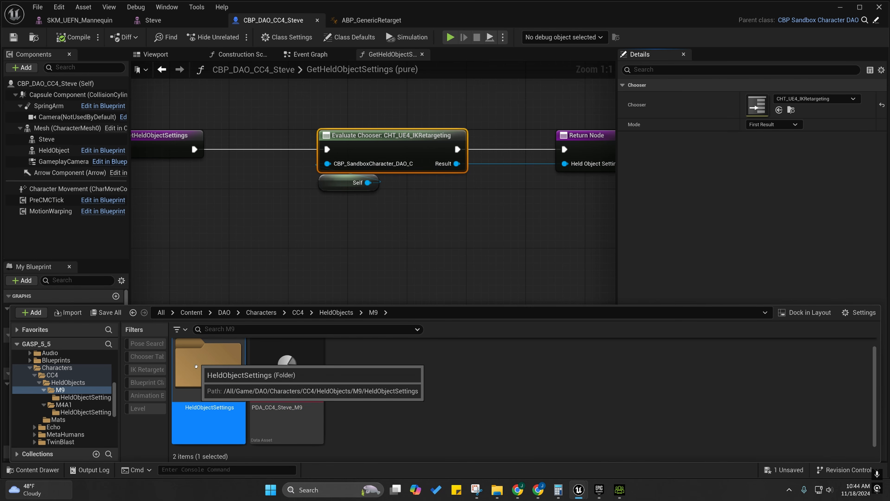
pyautogui.doubleClick(201, 371)
pyautogui.click(287, 371)
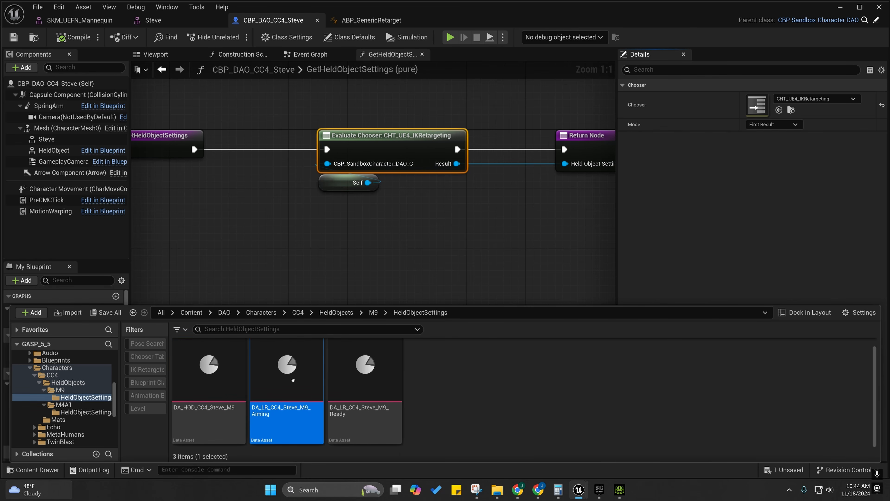
pyautogui.click(365, 372)
pyautogui.click(371, 312)
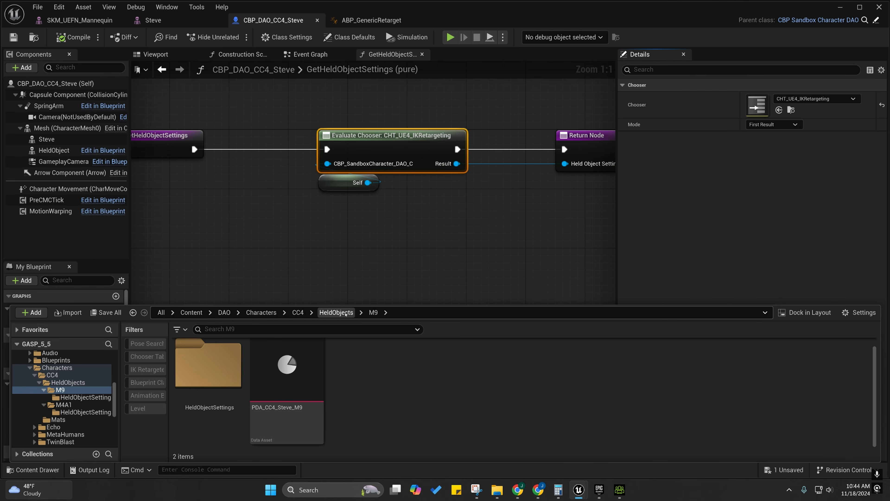
pyautogui.click(292, 354)
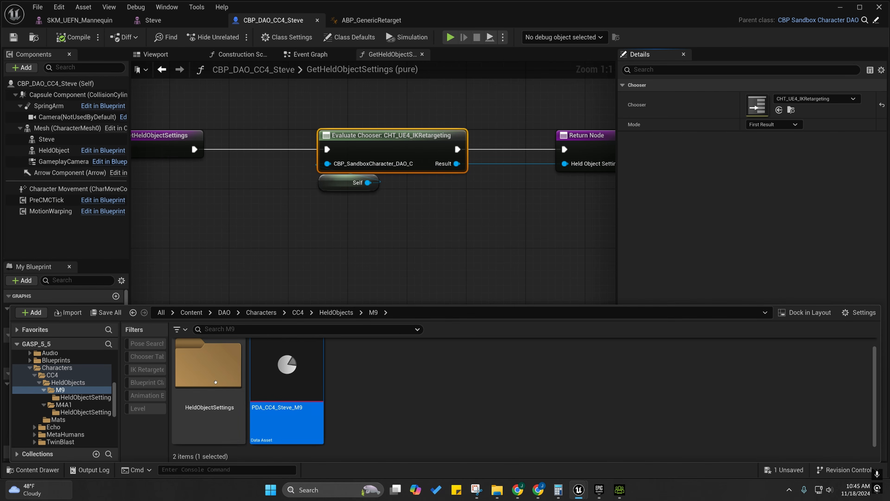
pyautogui.doubleClick(196, 376)
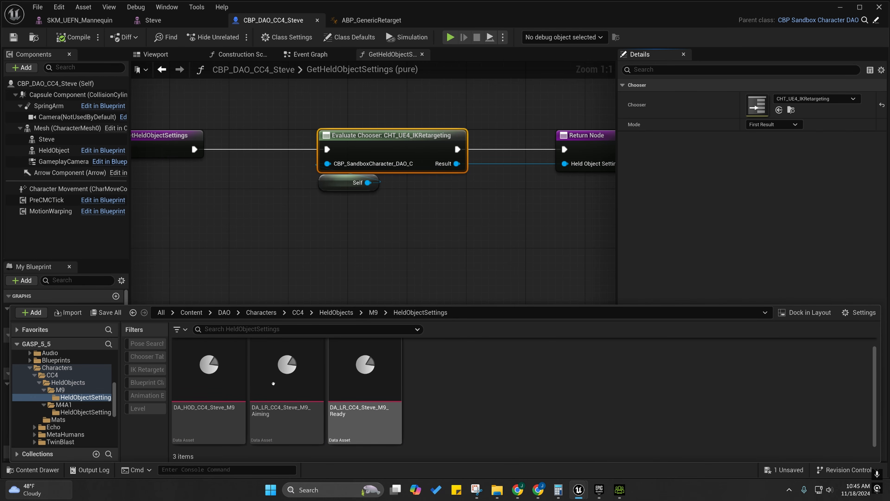
pyautogui.moveTo(290, 379)
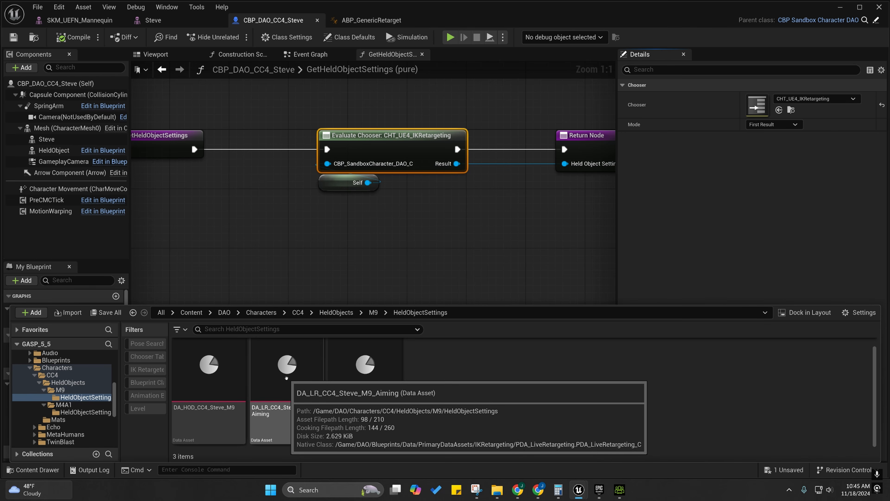
pyautogui.moveTo(203, 369)
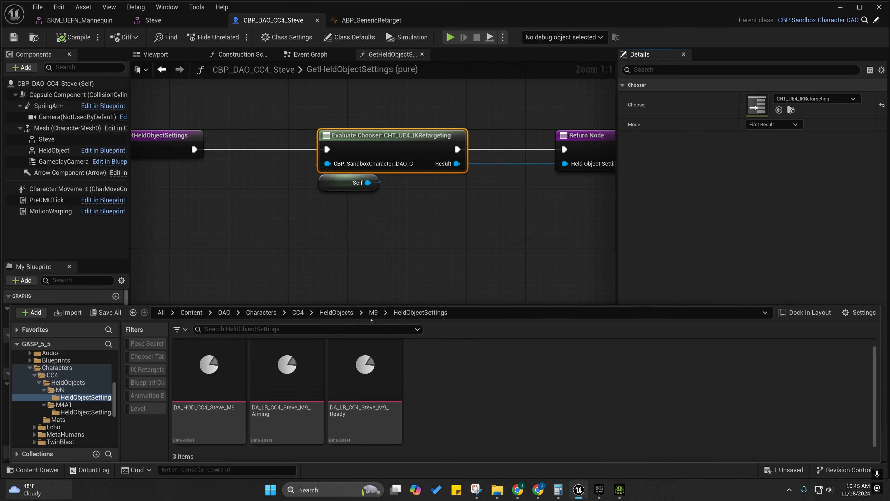
# Open PDA_CC4_Steve_M9 and examine the gameplay tags and objects assigned in both of its Live Retarget Settings elements.
pyautogui.hotkey('alt', 'Left')
pyautogui.click(286, 370)
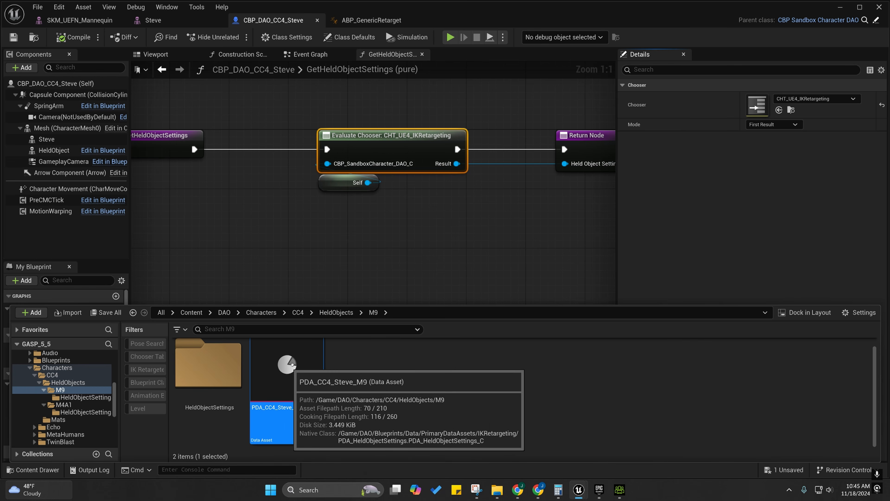
pyautogui.doubleClick(282, 366)
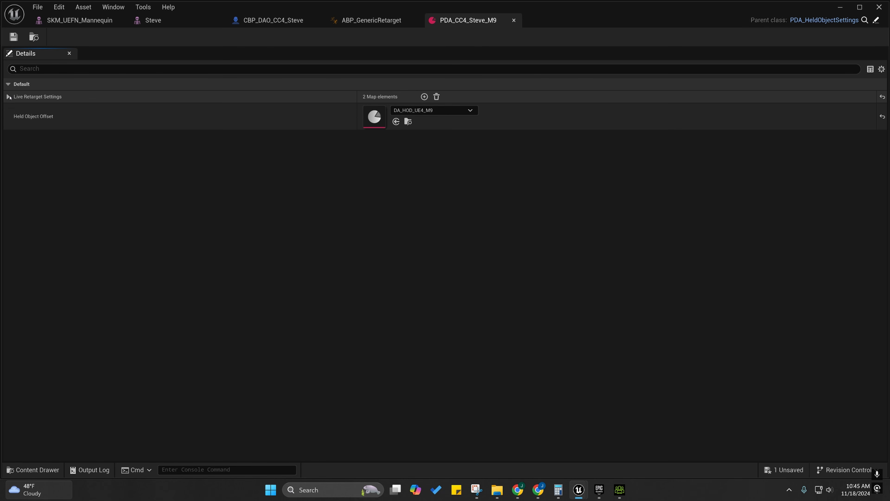
pyautogui.click(9, 97)
pyautogui.click(15, 108)
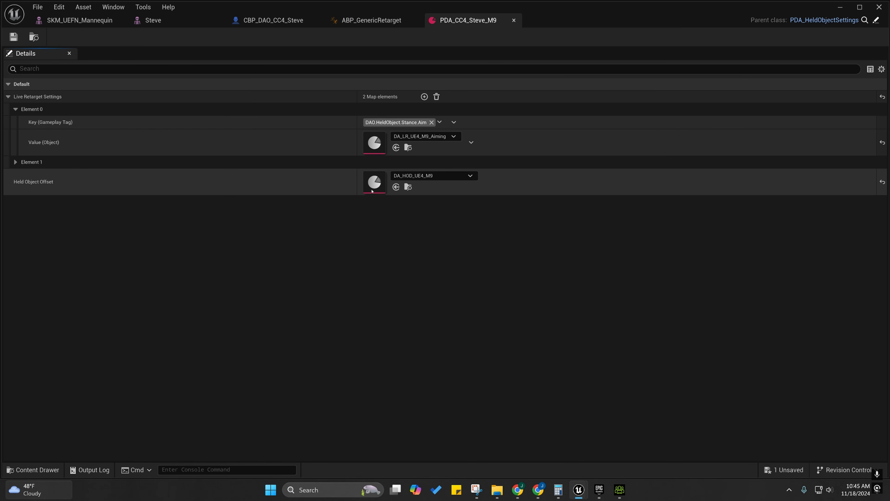
pyautogui.click(68, 163)
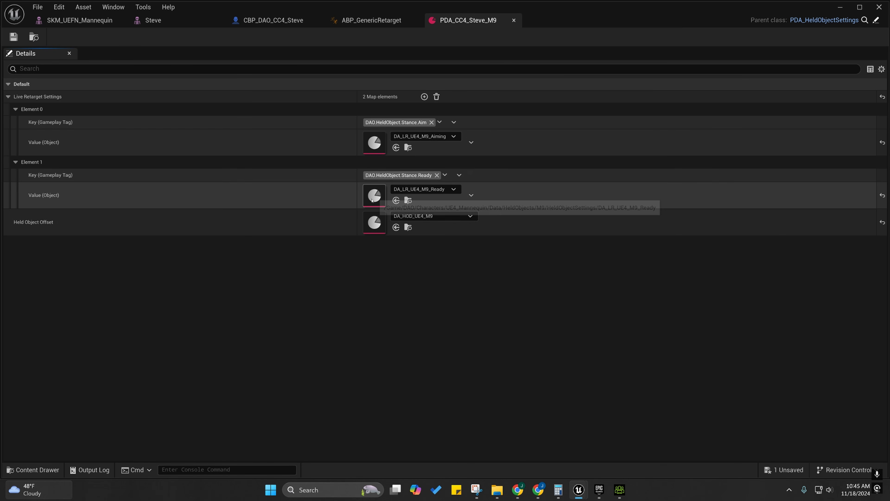
# Examine the socket offset of the M9's assigned Held Object Offset asset, and return to PDA_CC4_Steve_M9.
pyautogui.doubleClick(375, 221)
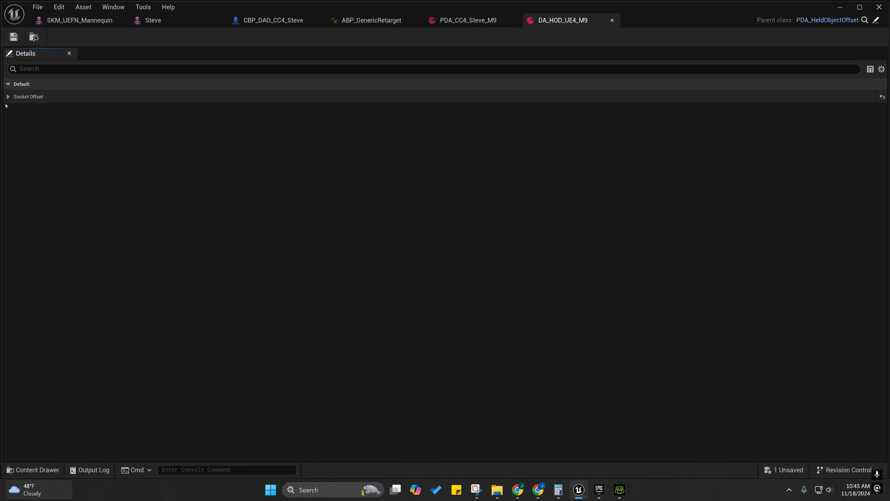
pyautogui.click(7, 96)
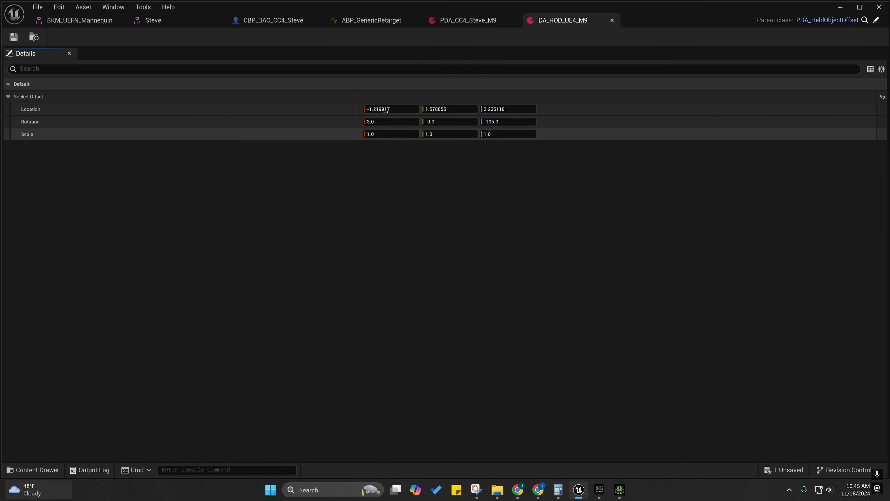
pyautogui.click(471, 21)
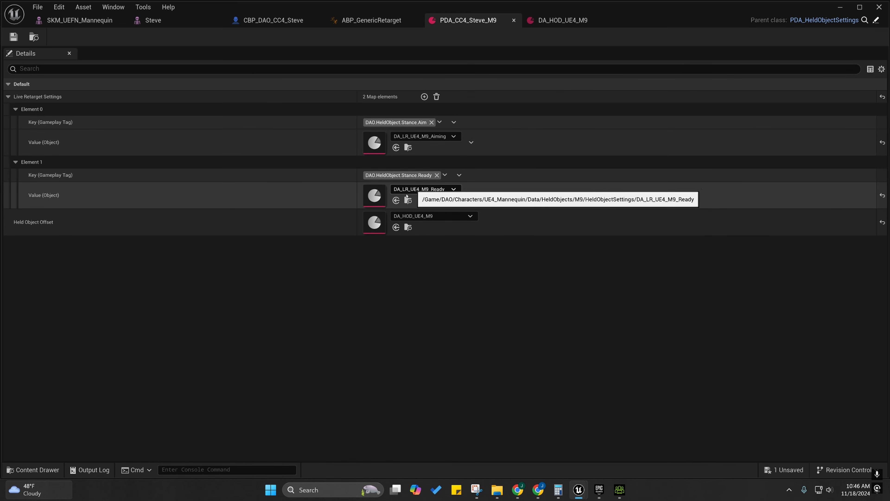
# Add a third Live Retarget Settings element, try DAO.HeldObject.Stance.Relaxed as its key, and clear Relaxed to leave DAO.HeldObject.Stance.
pyautogui.click(424, 97)
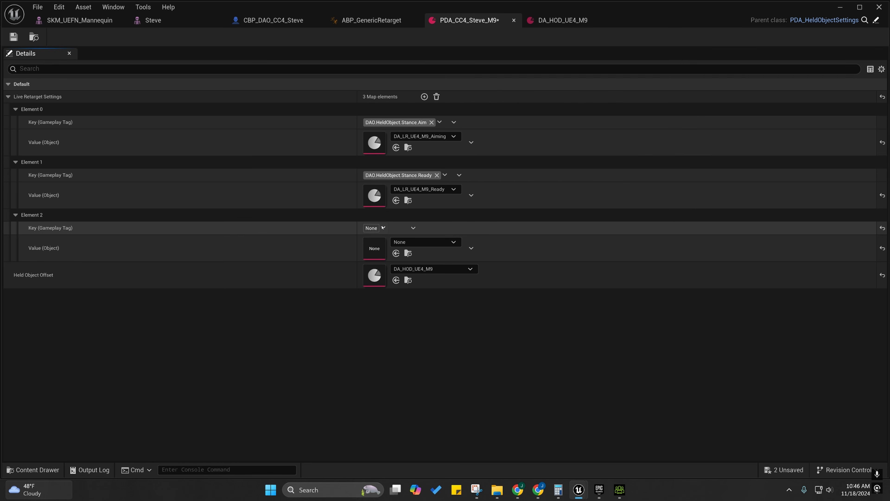
pyautogui.click(373, 228)
pyautogui.click(368, 304)
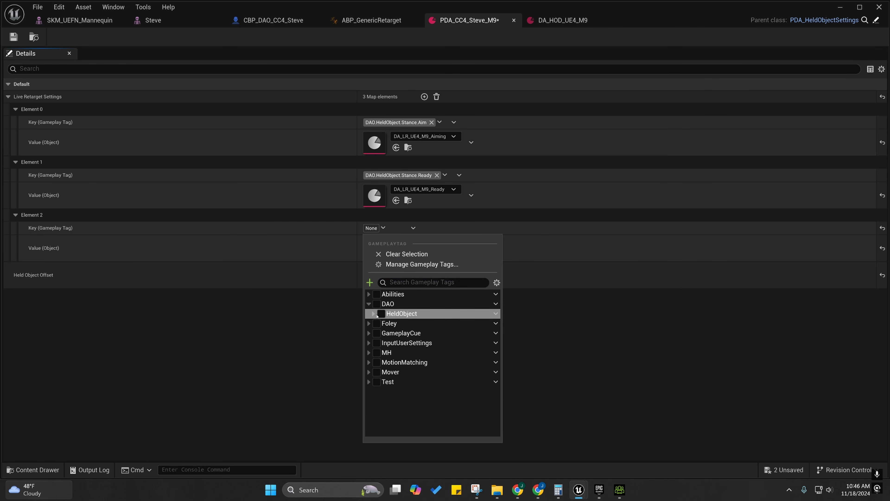
pyautogui.click(373, 313)
pyautogui.click(378, 323)
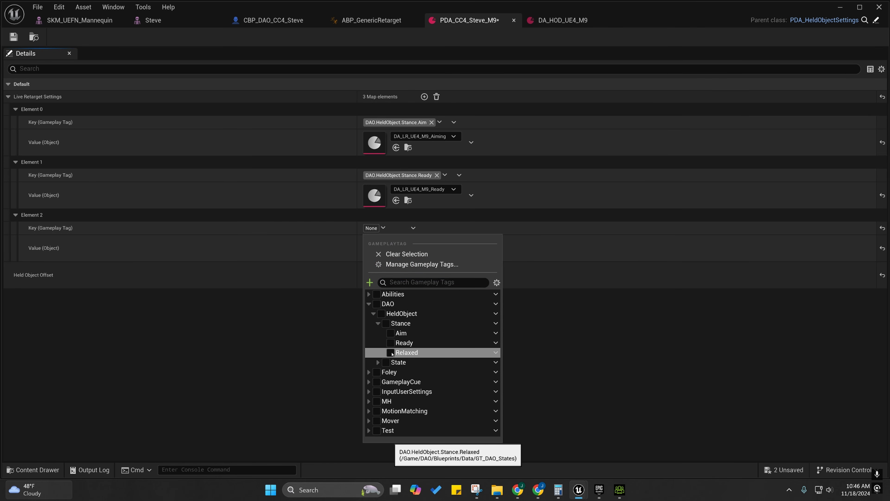
pyautogui.click(391, 353)
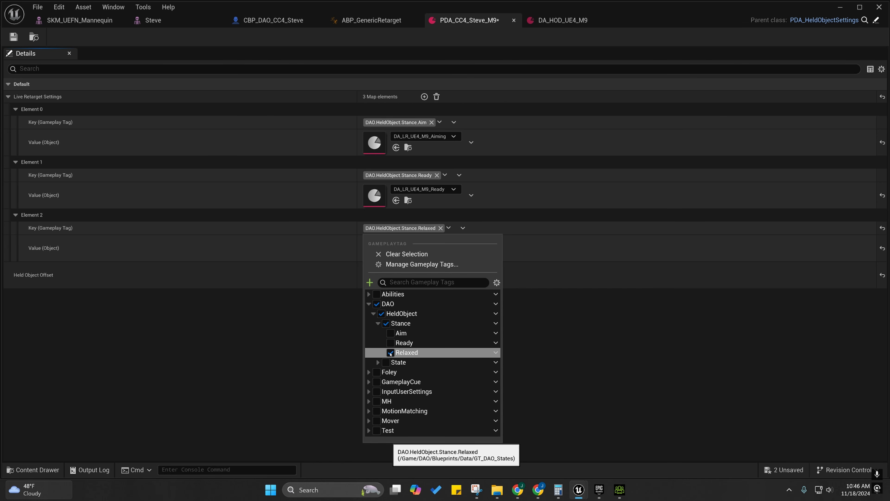
pyautogui.click(391, 352)
pyautogui.click(339, 227)
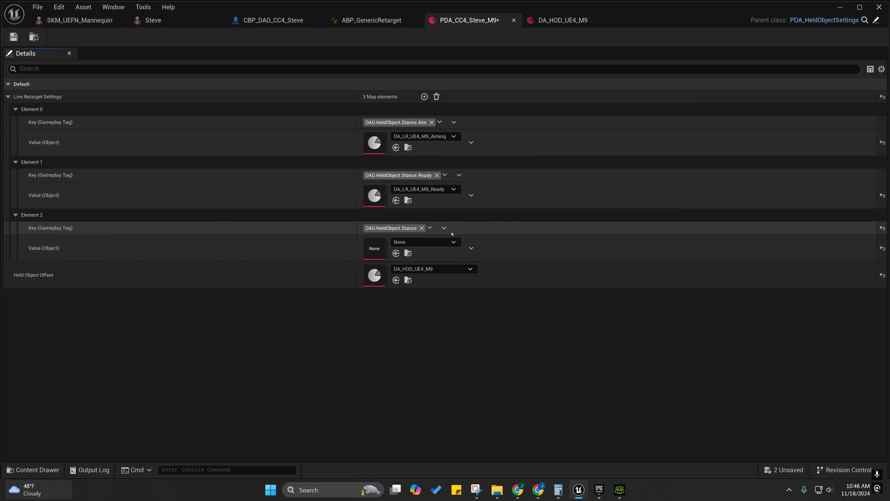
# Delete the third Live Retarget Settings element from PDA_CC4_Steve_M9 and save the asset.
pyautogui.click(444, 227)
pyautogui.click(452, 241)
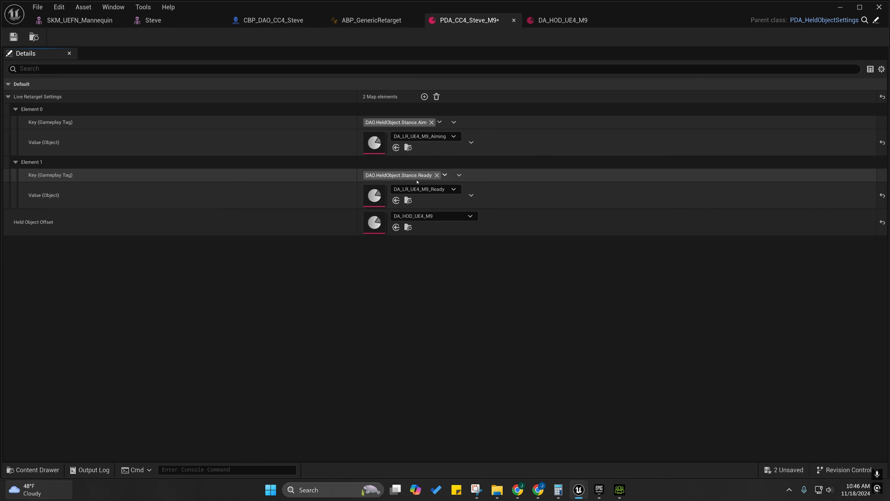
pyautogui.click(13, 36)
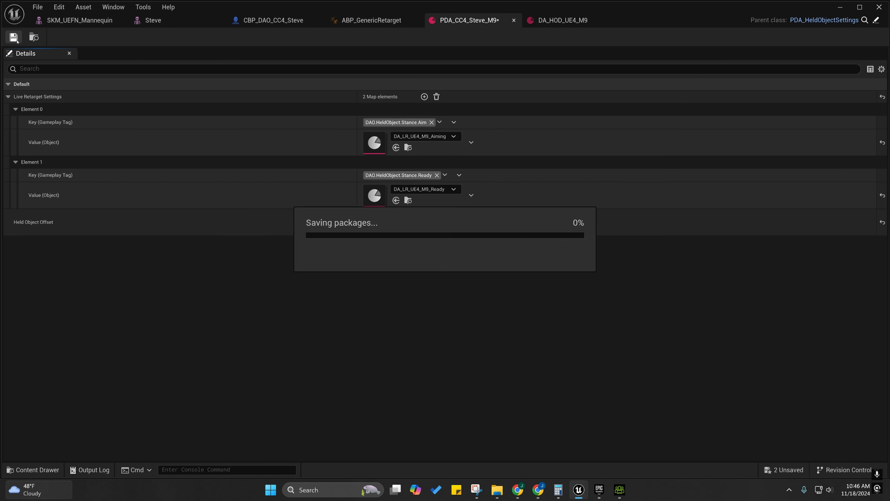
# Open CHT_CC4_Steve_IKRetargeting from CC4's HeldObjects folder and examine the contents of its Pistols and Rifles nested choosers.
pyautogui.click(22, 469)
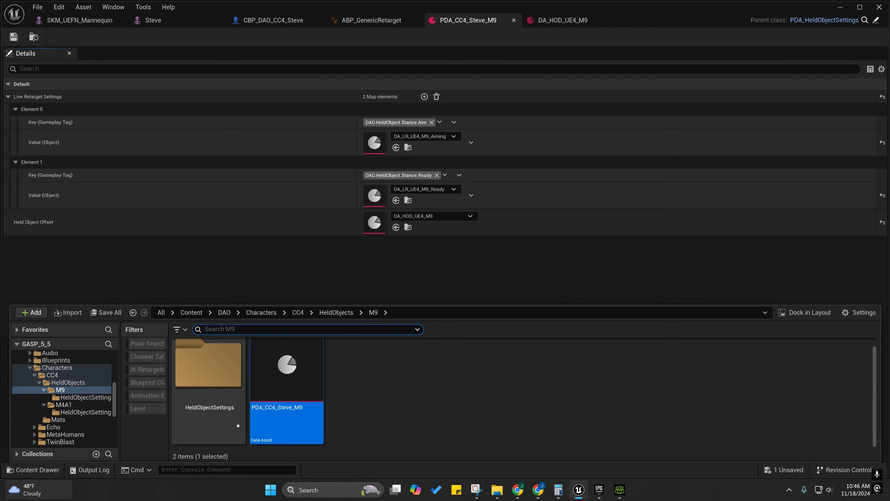
pyautogui.click(336, 312)
pyautogui.doubleClick(360, 371)
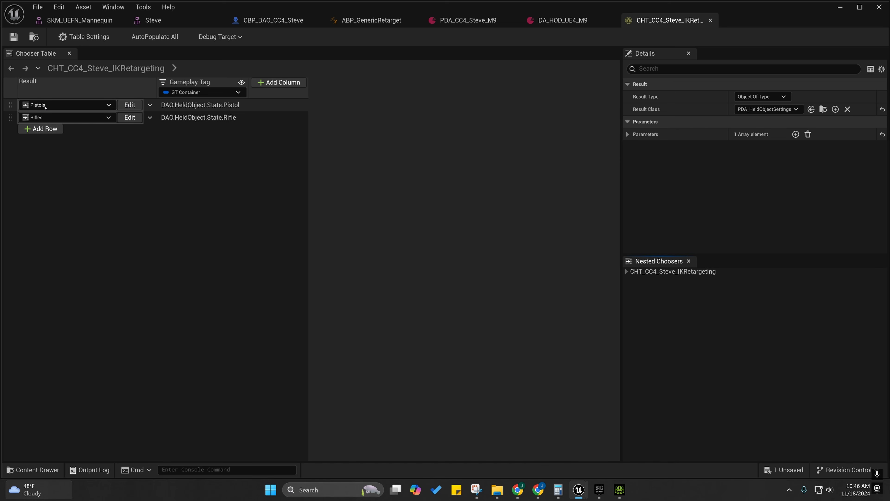
pyautogui.click(130, 104)
pyautogui.click(105, 67)
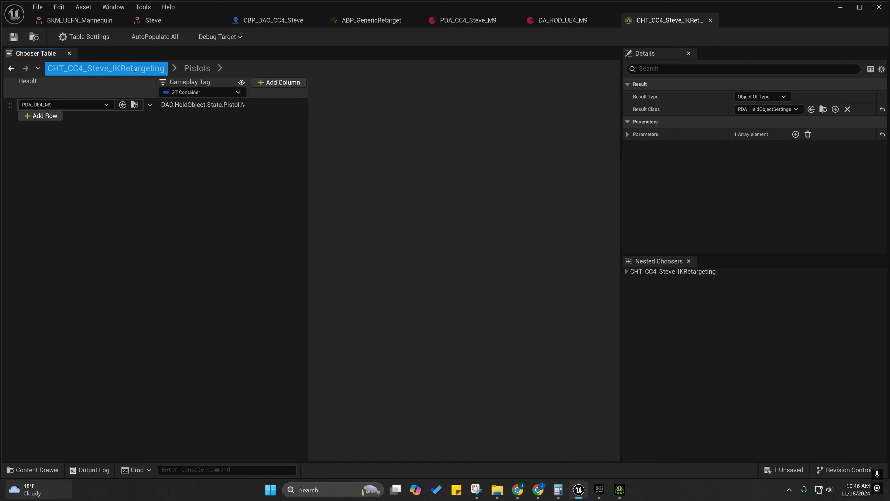
pyautogui.click(130, 118)
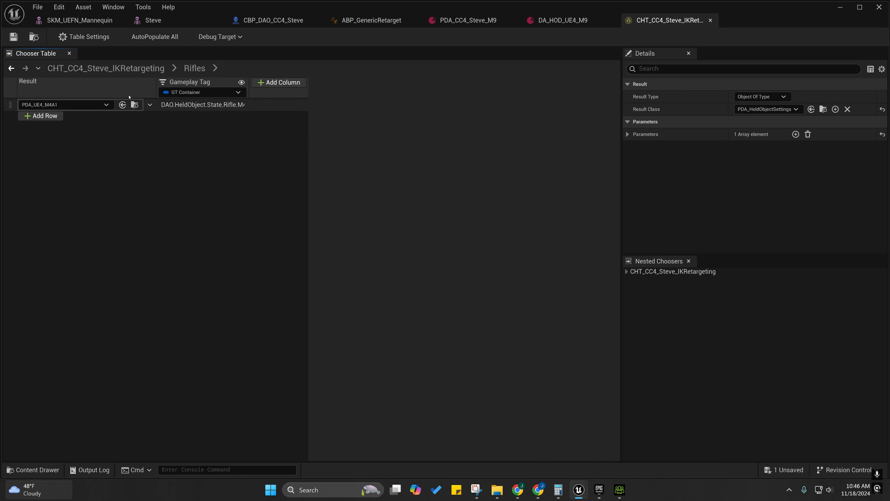
pyautogui.click(105, 68)
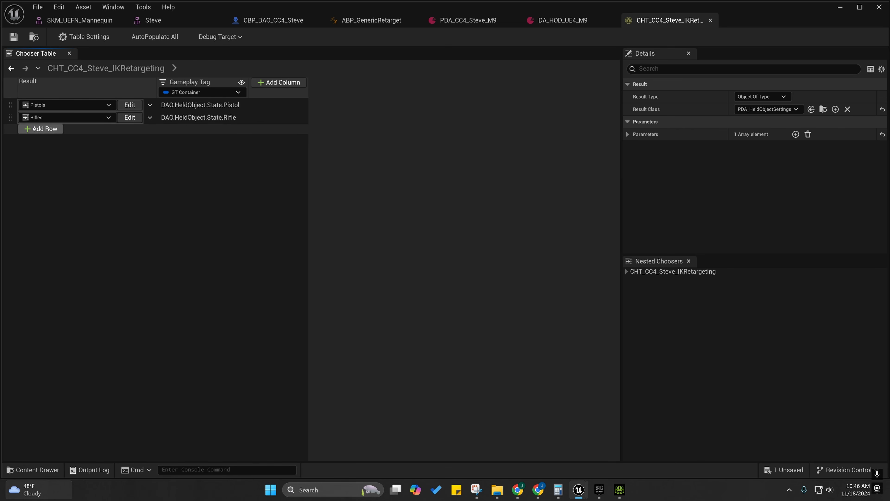
# Add a nested chooser row to CHT_CC4_Steve_IKRetargeting and try SubMachineGuns as the name of a new nested chooser.
pyautogui.click(39, 129)
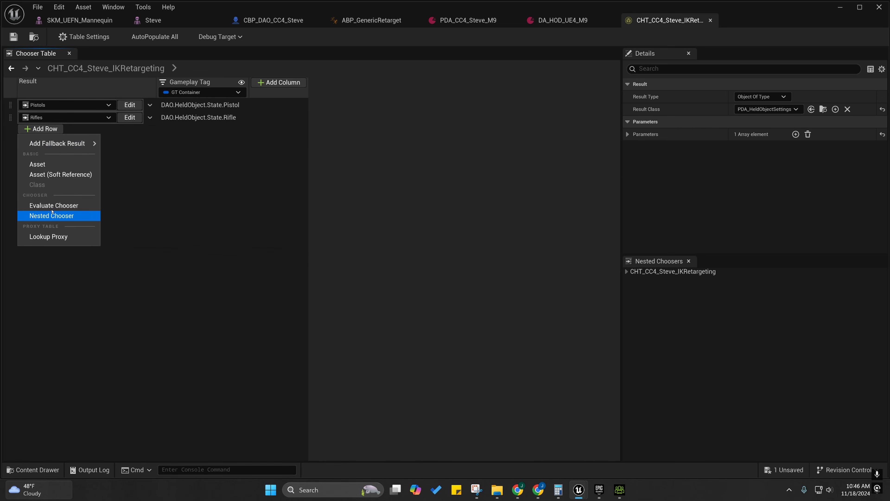
pyautogui.click(67, 216)
pyautogui.click(63, 129)
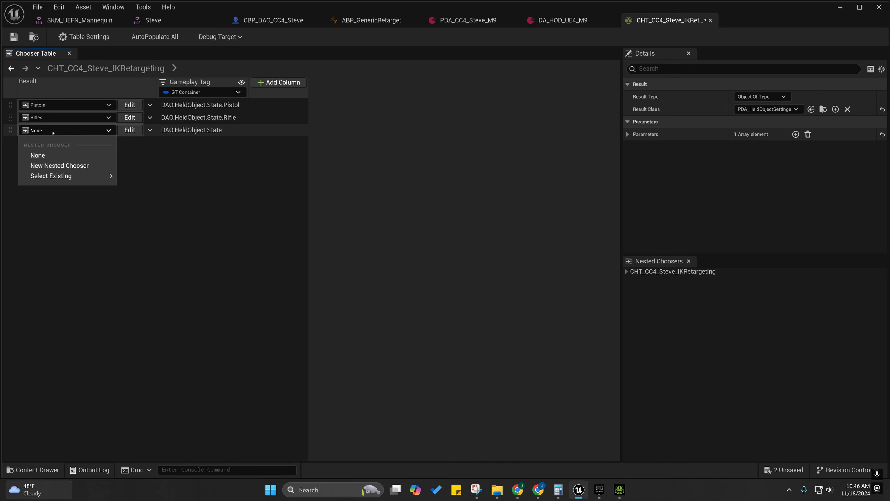
pyautogui.click(53, 166)
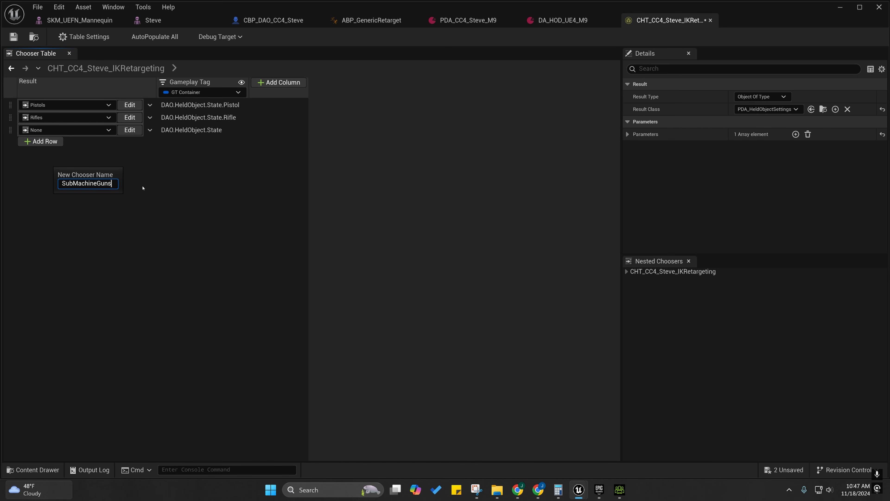
pyautogui.press('Escape')
# Assign the existing Rifles chooser to the third row, inspect its contents, and return to the main chooser table.
pyautogui.click(66, 130)
pyautogui.moveTo(78, 176)
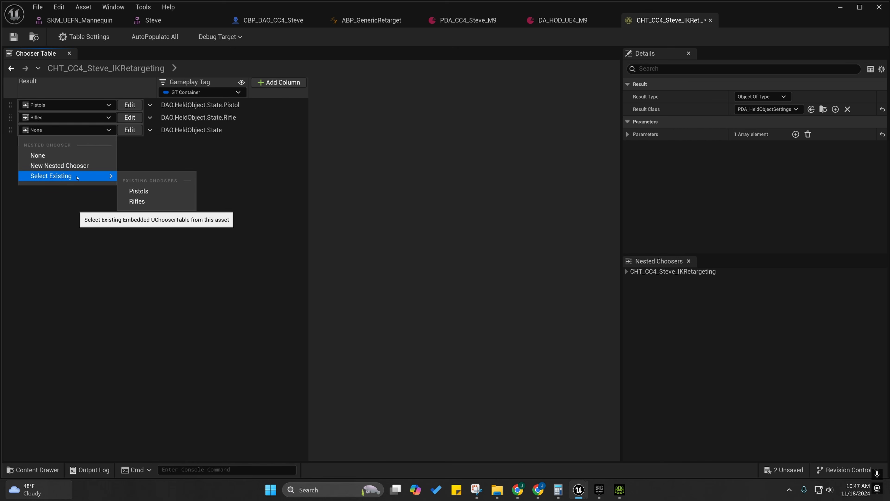
pyautogui.click(137, 201)
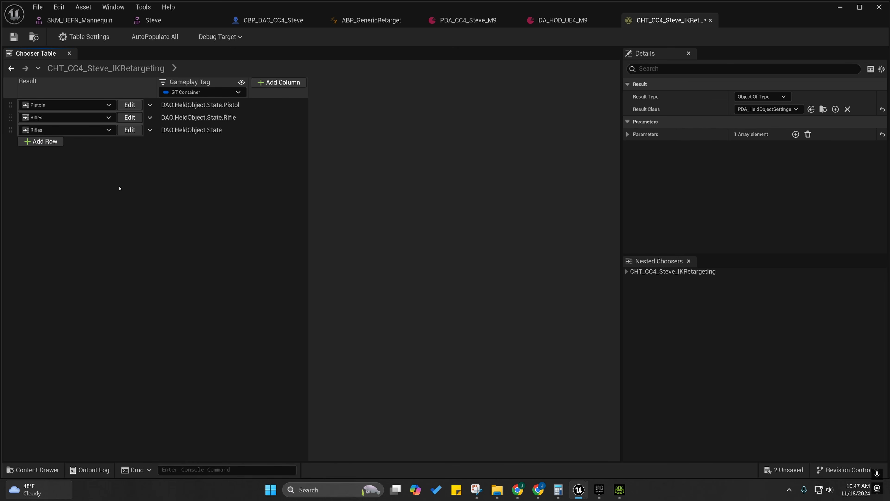
pyautogui.click(100, 133)
pyautogui.click(98, 133)
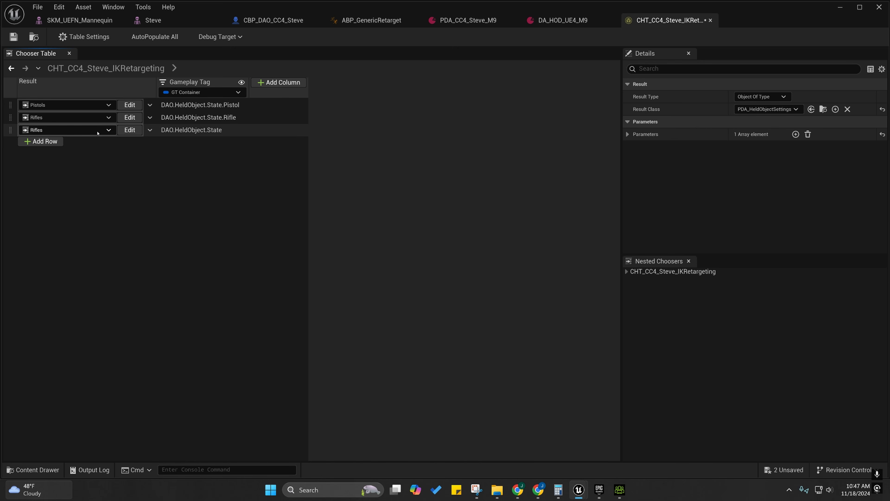
pyautogui.click(129, 130)
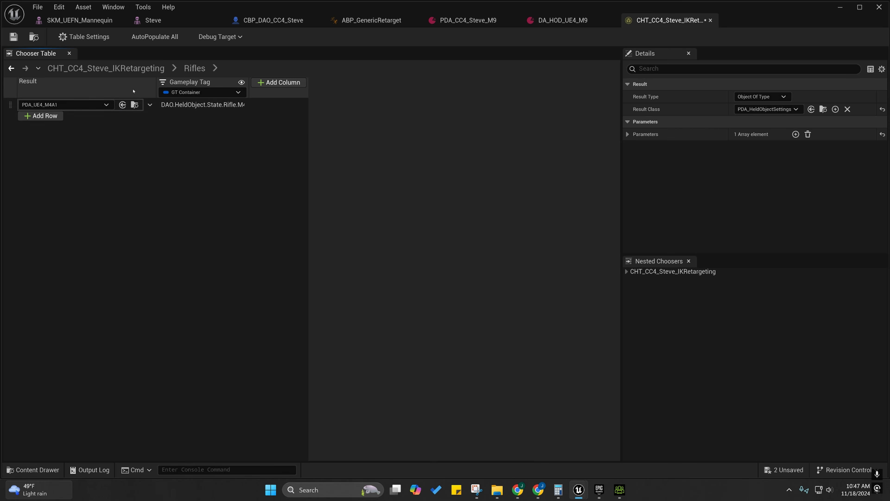
pyautogui.click(63, 68)
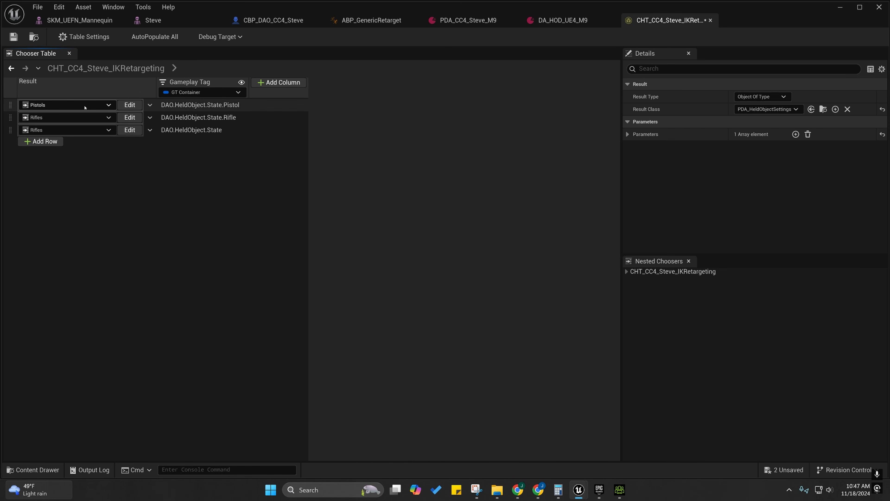
# Create a new nested chooser named SubmachineGuns for the third row and open it for editing.
pyautogui.click(41, 130)
pyautogui.click(47, 167)
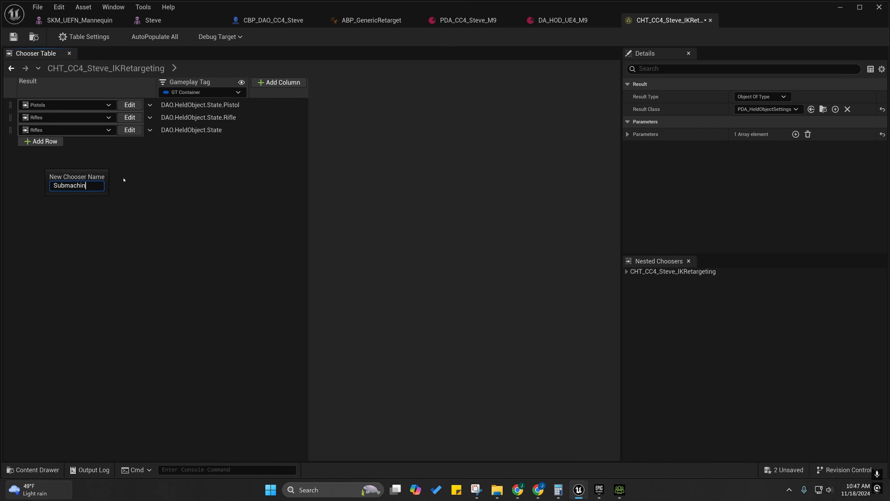
pyautogui.press('Return')
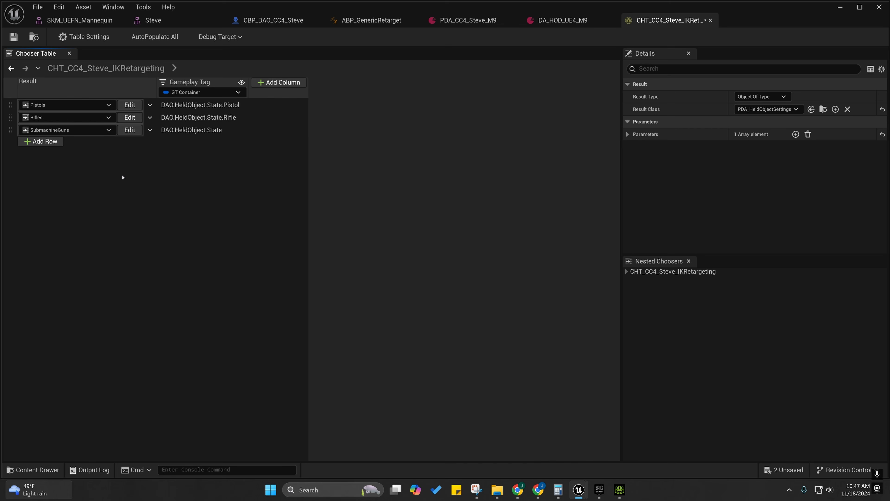
pyautogui.click(123, 132)
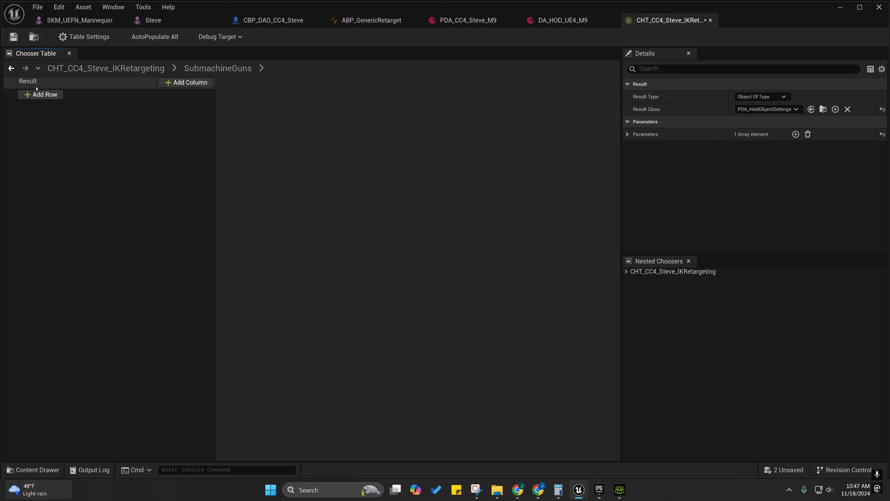
# Add an Asset row and a Gameplay Tag column bound to GT Container in the SubmachineGuns chooser.
pyautogui.click(39, 95)
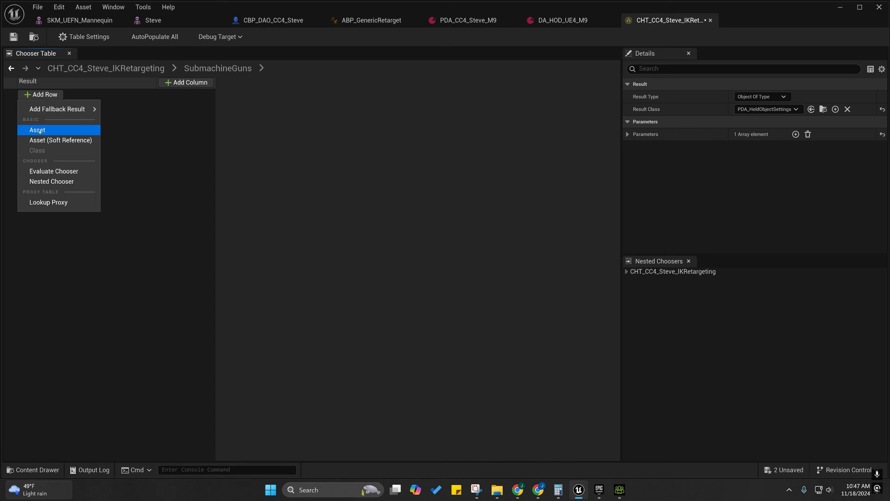
pyautogui.click(53, 129)
pyautogui.click(176, 82)
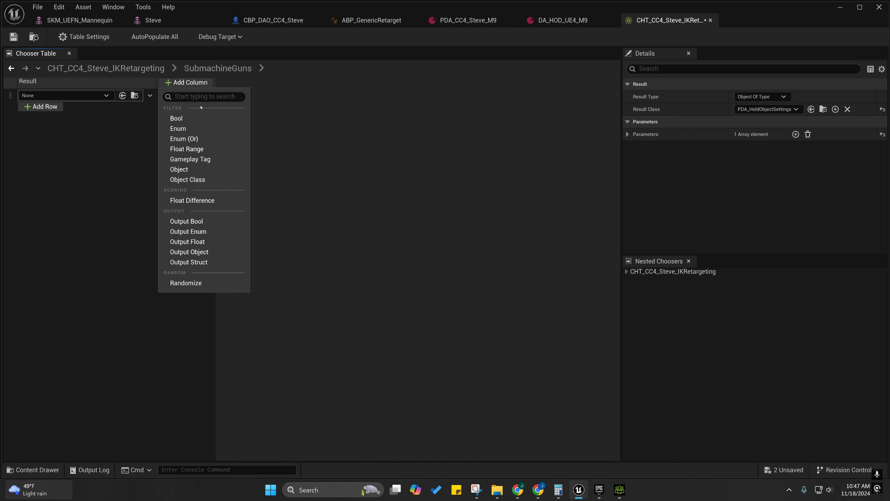
pyautogui.click(186, 159)
pyautogui.click(194, 93)
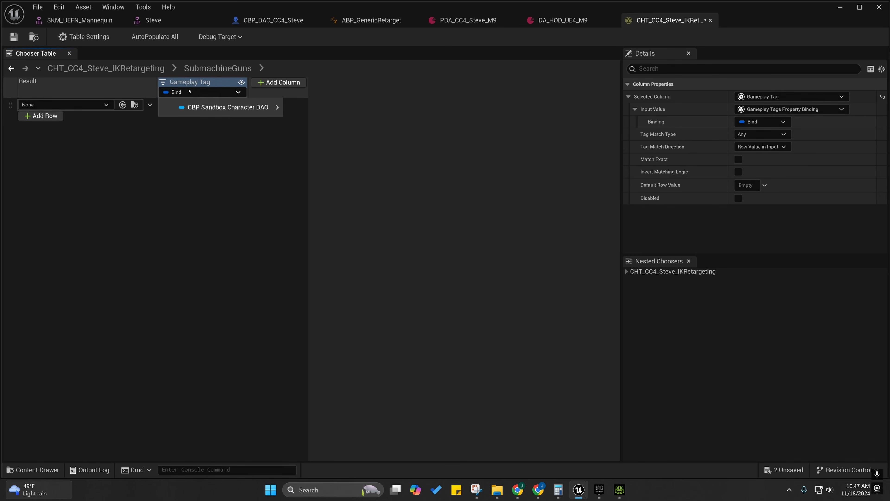
pyautogui.moveTo(216, 109)
pyautogui.click(326, 123)
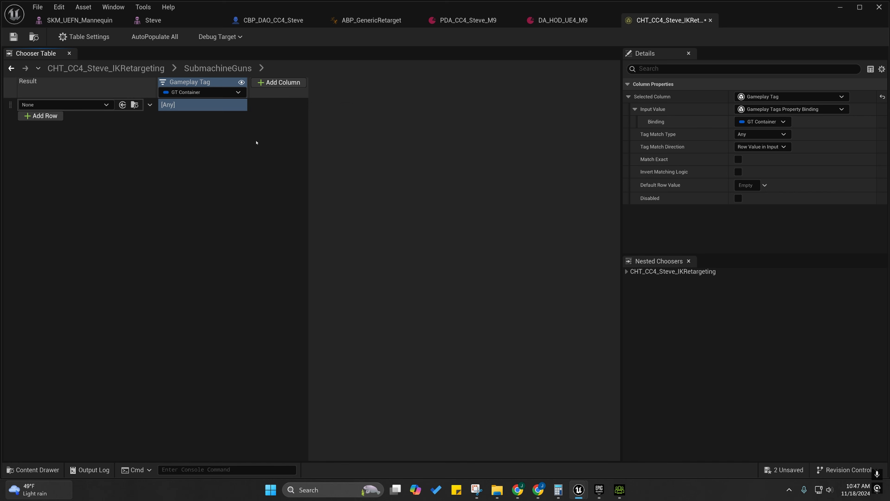
# Set the SubmachineGuns row's gameplay tag to DAO.HeldObject.State.Rifle.M4A1 and browse the data assets available as its result.
pyautogui.click(169, 105)
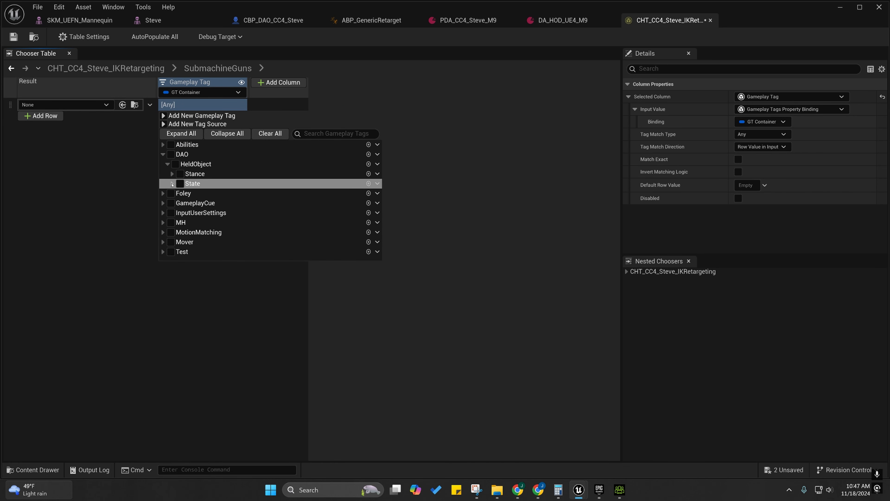
pyautogui.click(172, 183)
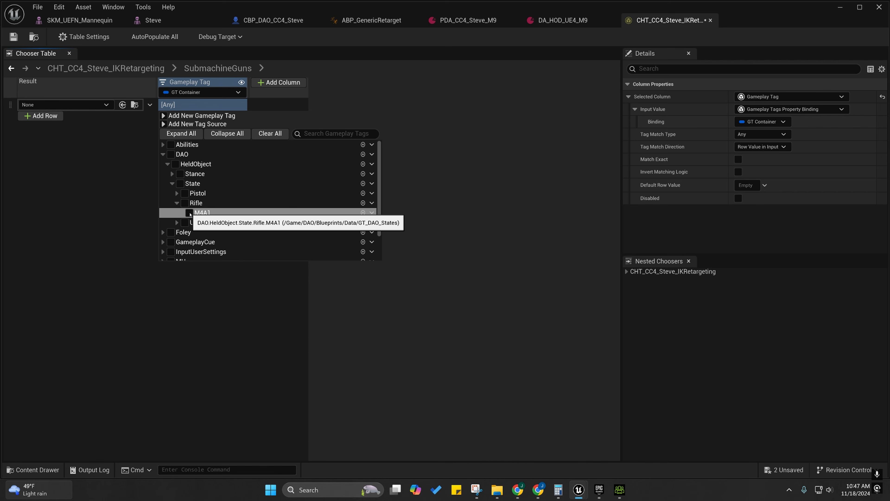
pyautogui.click(189, 213)
pyautogui.click(100, 130)
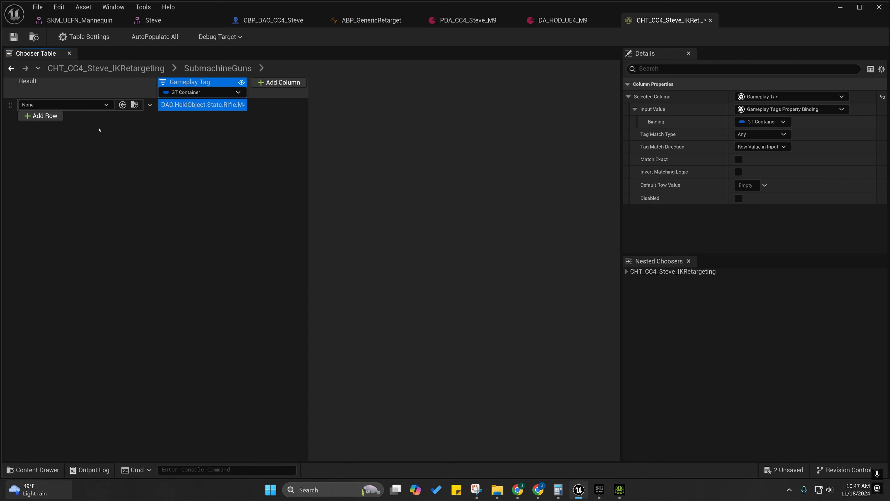
pyautogui.click(82, 104)
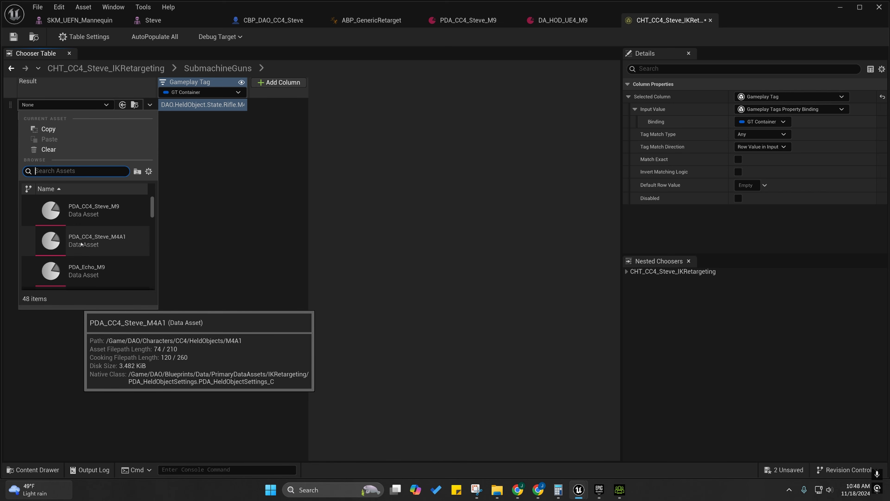
pyautogui.press('Escape')
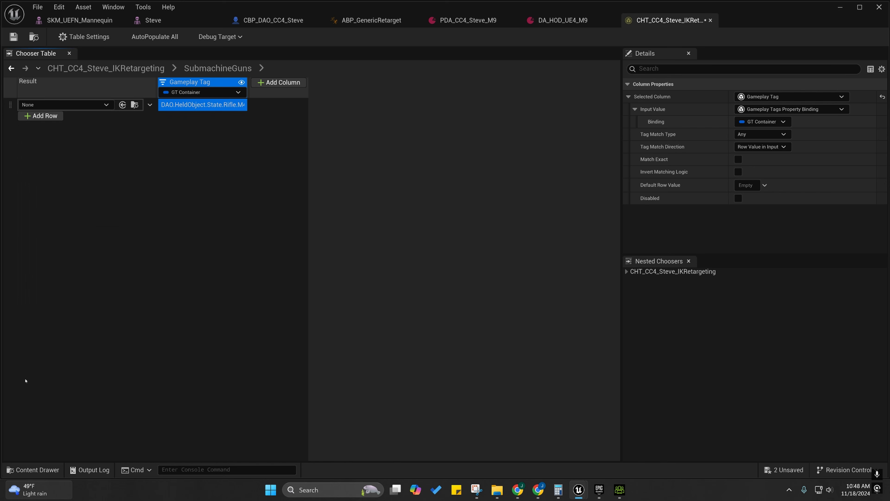
# Open CC4's M9 held-object folder and look at the actions available for PDA_CC4_Steve_M9, including Duplicate.
pyautogui.click(36, 470)
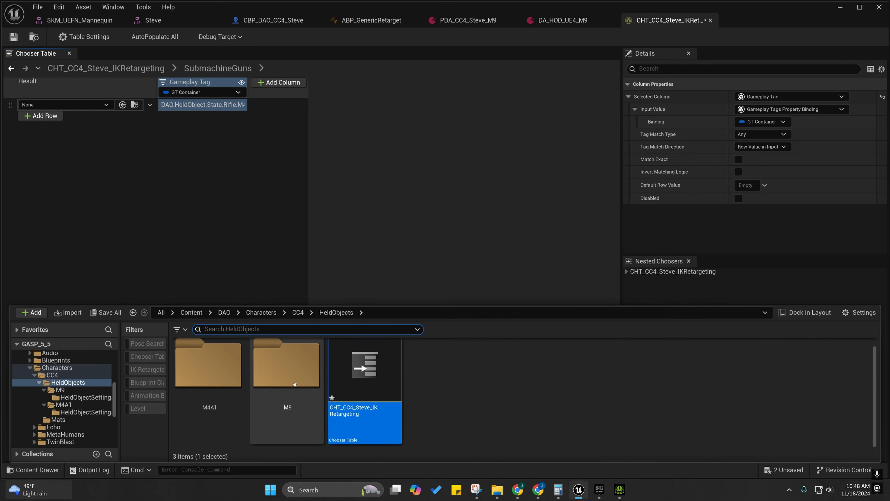
pyautogui.click(315, 389)
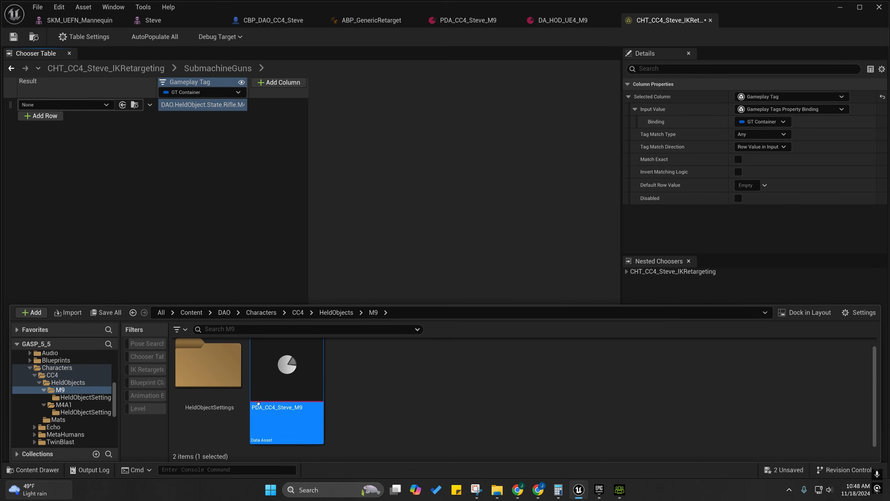
pyautogui.rightClick(276, 407)
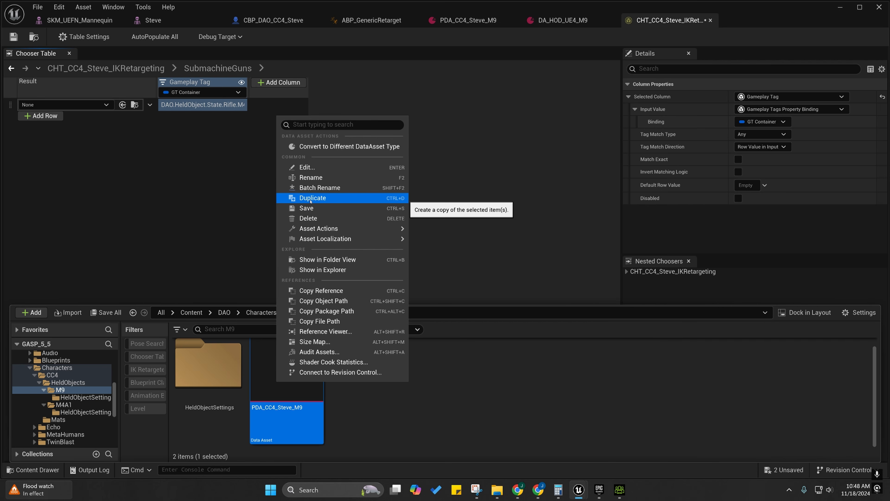
pyautogui.click(298, 347)
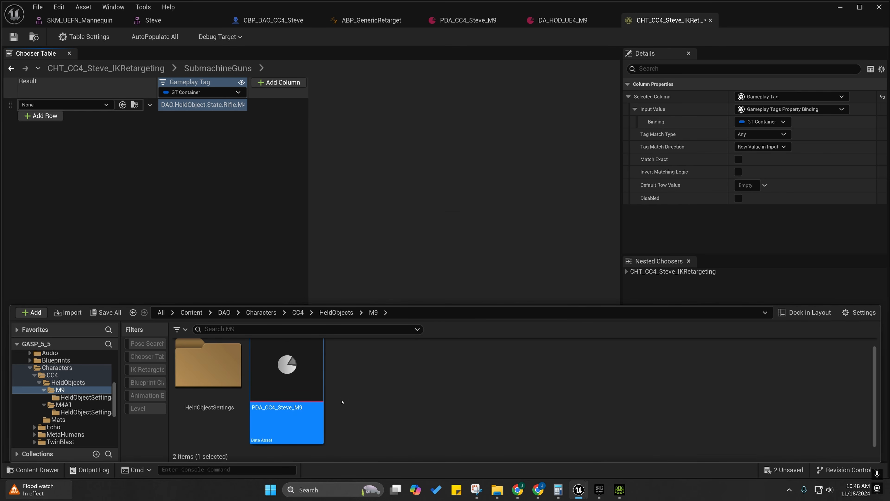
# Create a data asset of class PDA_HeldObjectSettings named DA_CC4_Steve_SMG in CC4's M9 held-object folder.
pyautogui.rightClick(377, 401)
pyautogui.moveTo(409, 317)
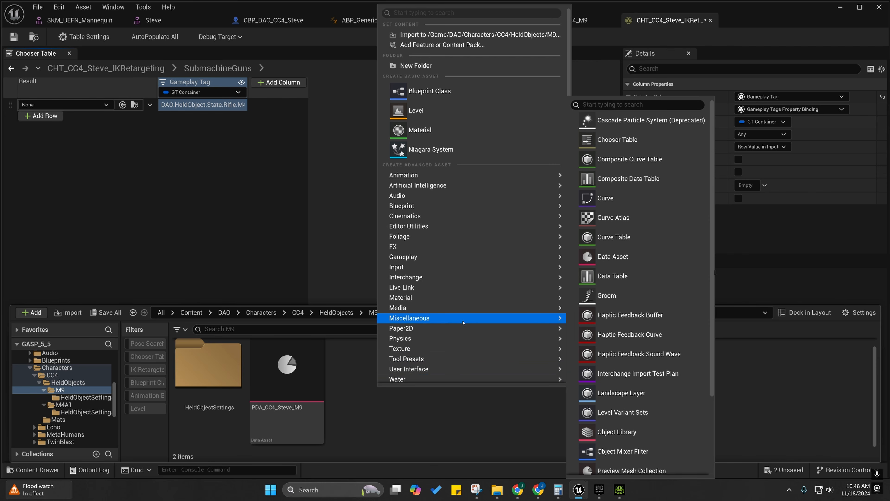
pyautogui.click(619, 257)
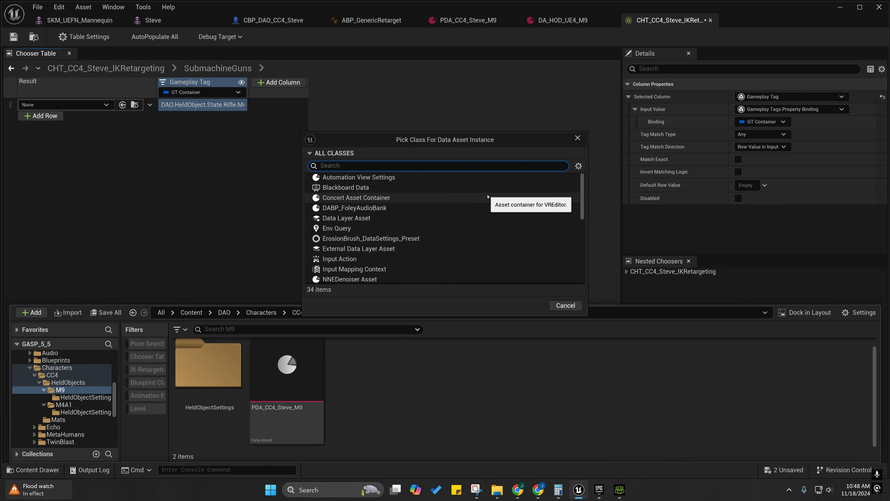
pyautogui.write('PDA_')
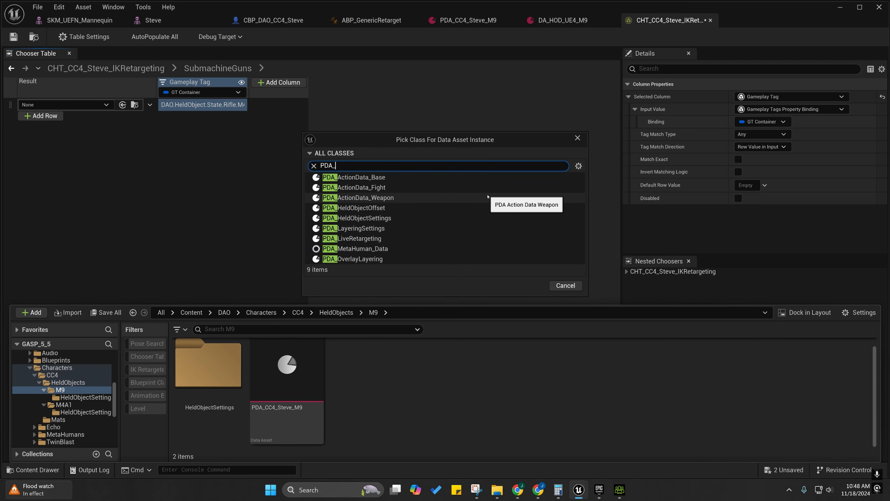
pyautogui.write('Held')
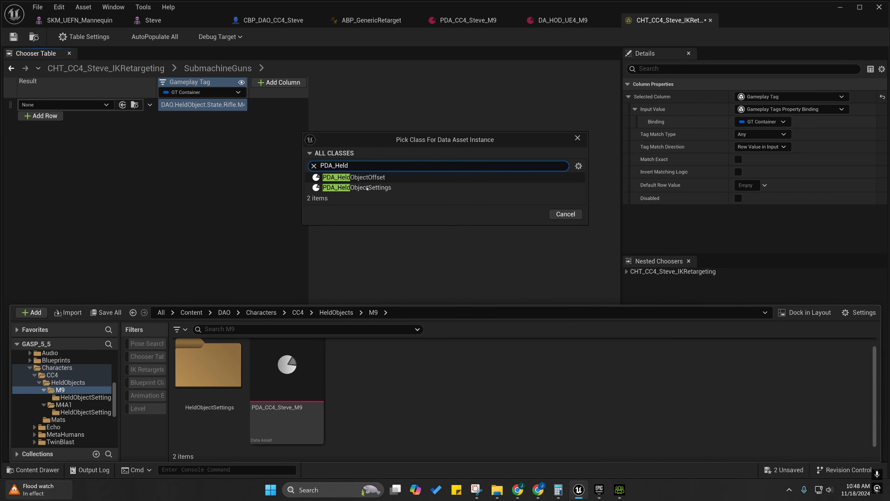
pyautogui.click(470, 187)
pyautogui.click(528, 213)
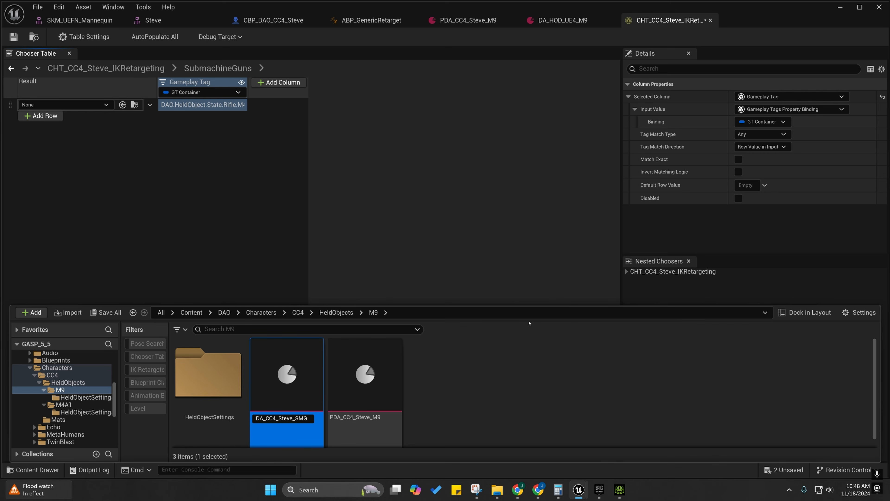
# Open DA_CC4_Steve_SMG and look through the assets available as the value for the Aim stance.
pyautogui.doubleClick(277, 371)
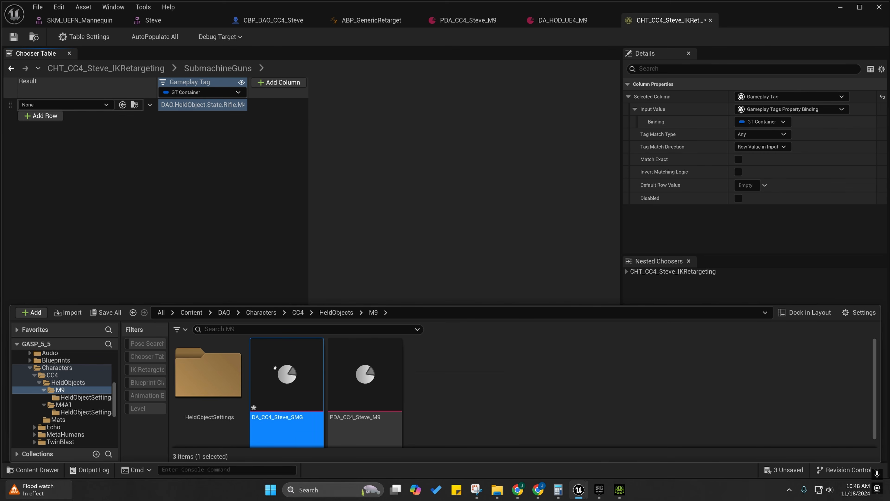
pyautogui.click(422, 136)
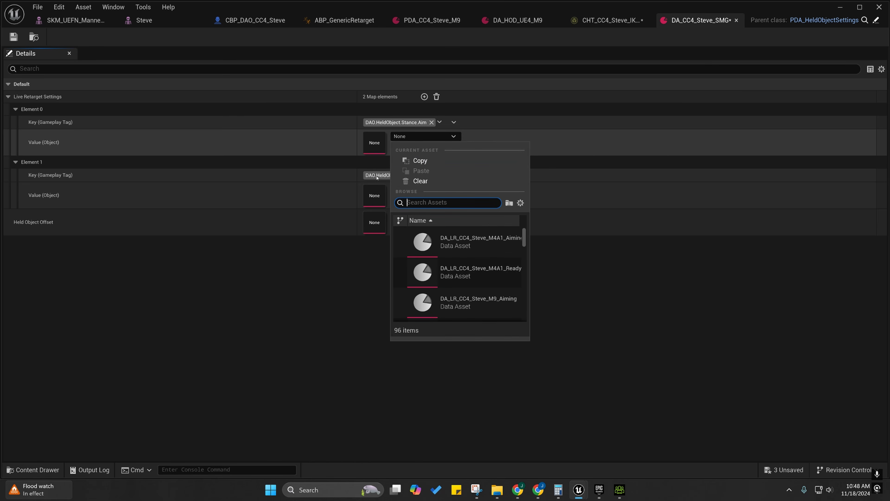
pyautogui.click(342, 143)
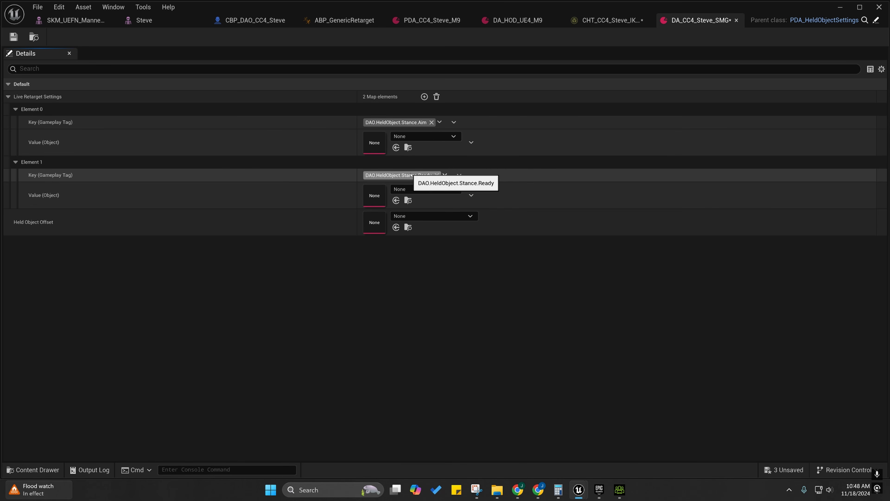
# Add a third element to the Live Retarget Settings map, look at its key options, and delete the element.
pyautogui.click(424, 97)
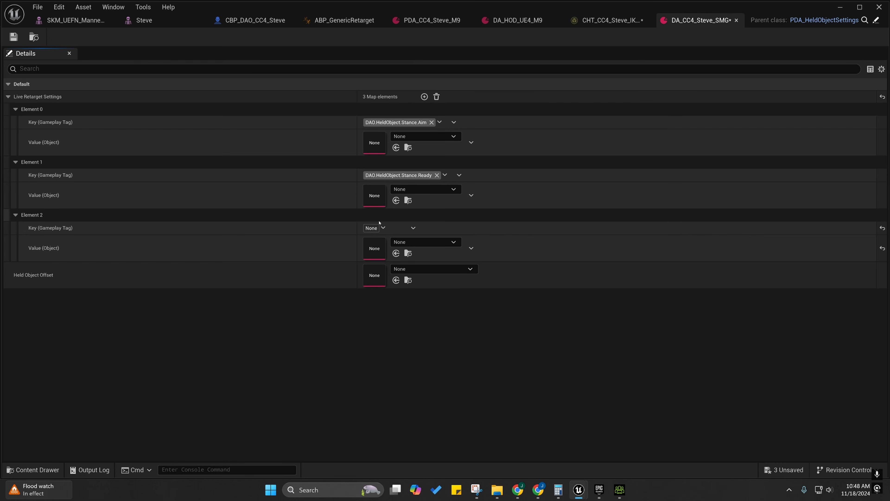
pyautogui.click(383, 228)
pyautogui.click(364, 228)
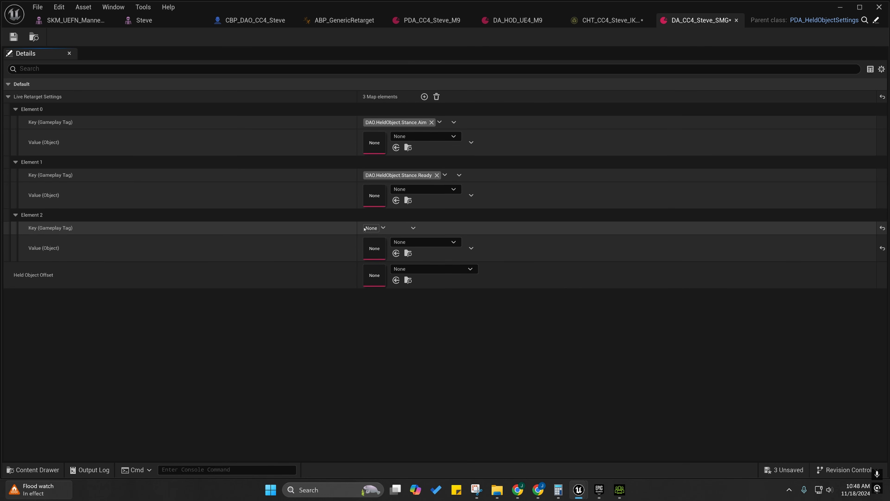
pyautogui.click(413, 227)
pyautogui.click(423, 243)
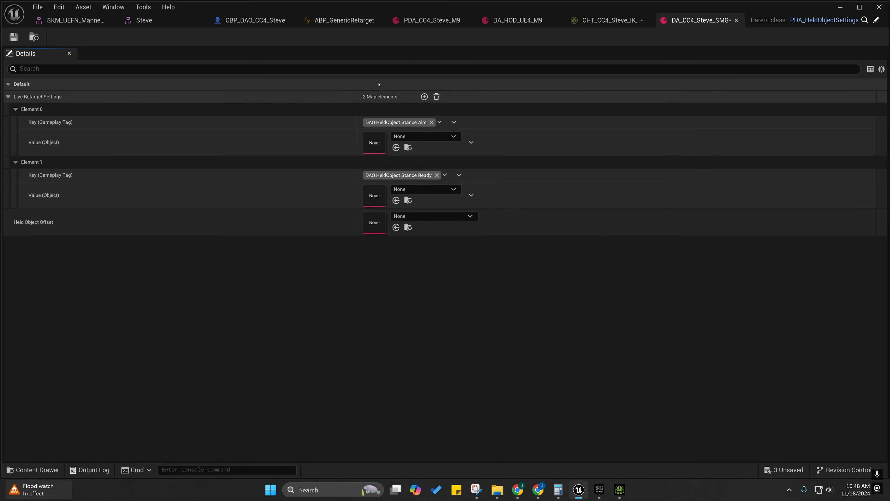
# Check the candidate assets for the Aim stance value once more and close DA_CC4_Steve_SMG.
pyautogui.click(410, 137)
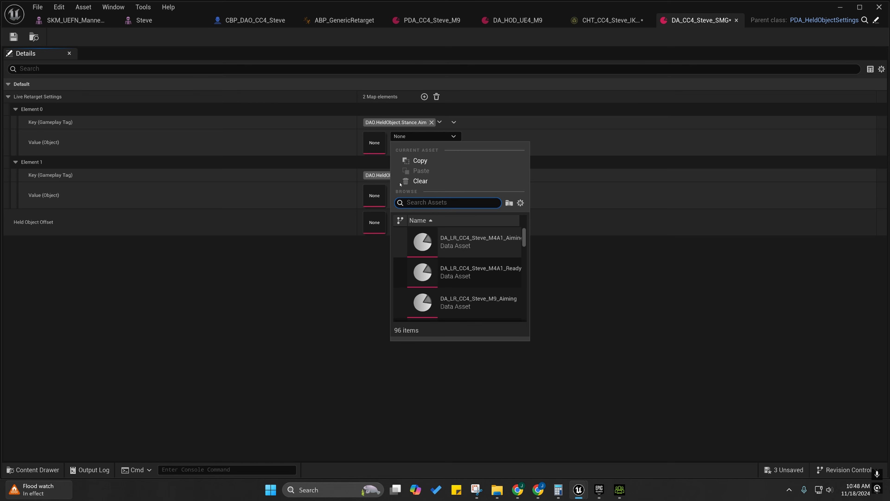
pyautogui.click(332, 143)
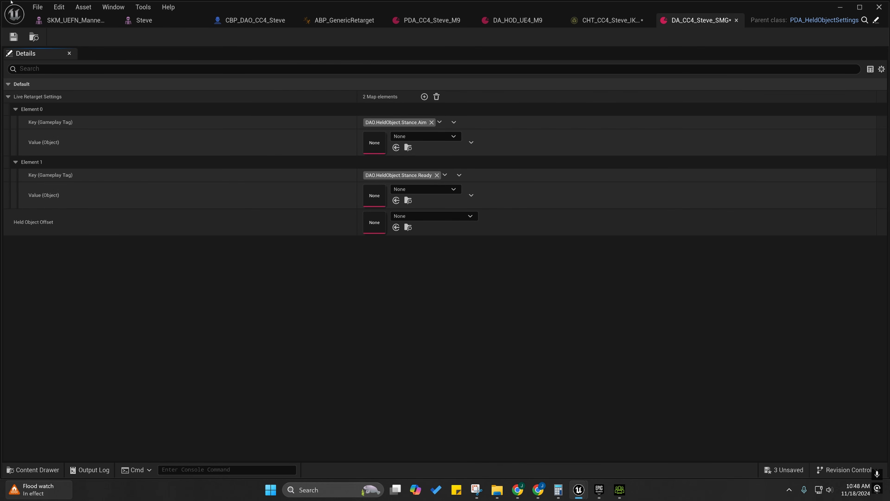
pyautogui.click(736, 20)
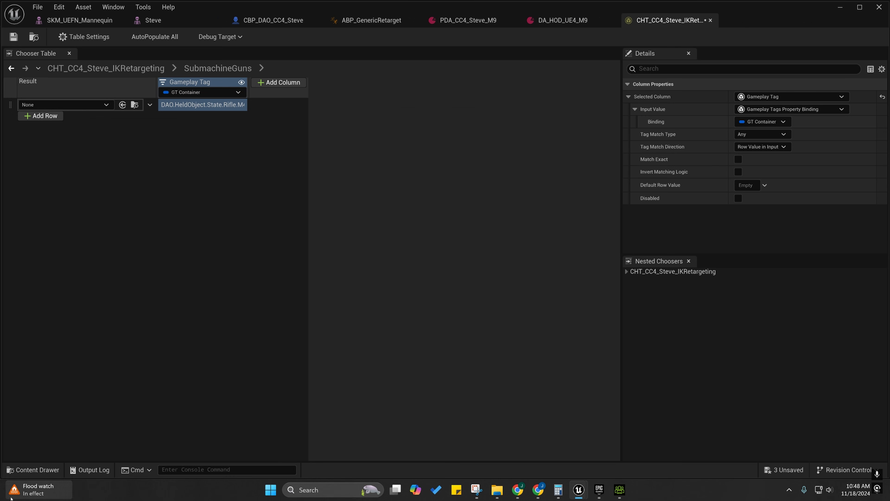
# Delete the DA_CC4_Steve_SMG data asset from CC4's M9 held-object folder.
pyautogui.click(33, 469)
pyautogui.click(287, 379)
pyautogui.rightClick(302, 355)
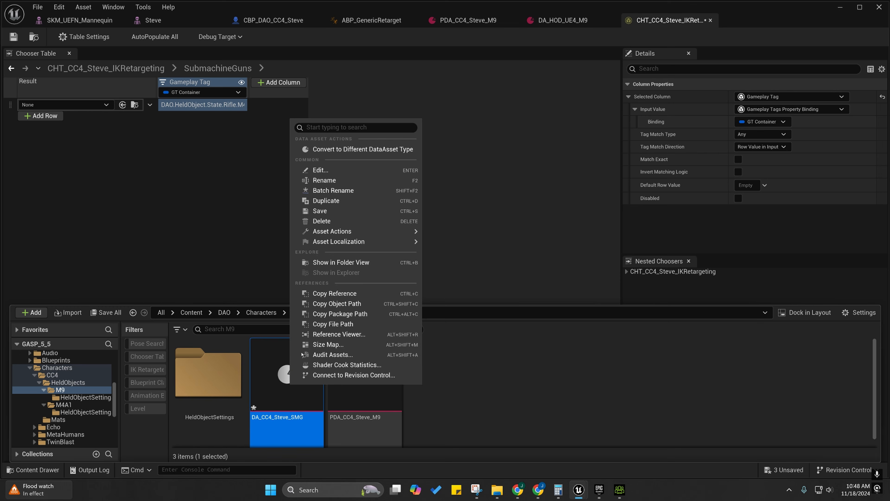
pyautogui.click(321, 221)
pyautogui.click(387, 393)
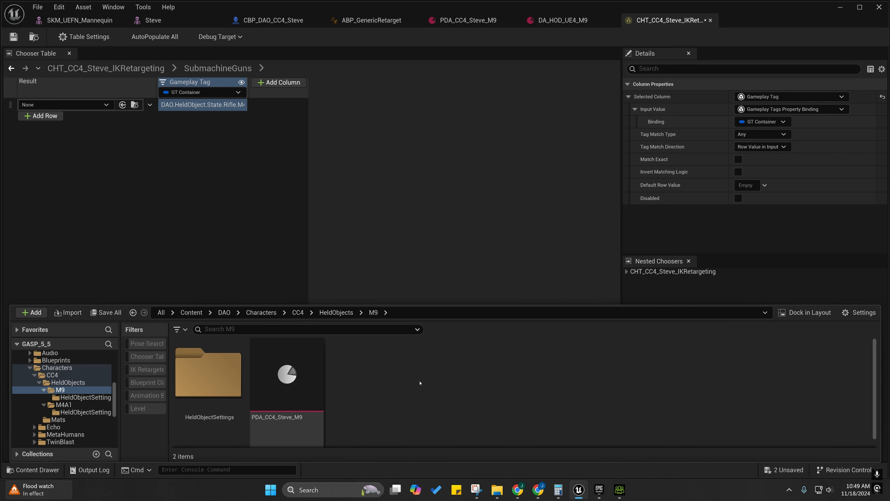
# Assign PDA_CC4_Steve_M9 as the result of the row in the SubmachineGuns chooser.
pyautogui.click(81, 122)
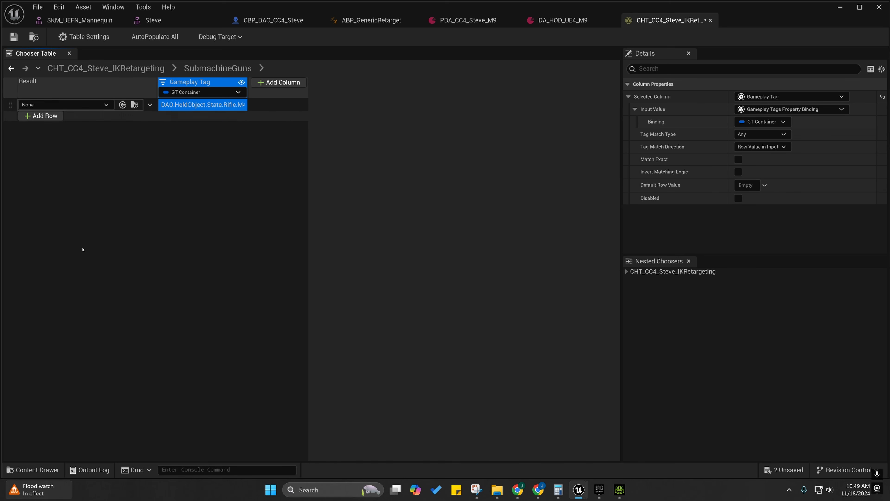
pyautogui.click(33, 470)
pyautogui.click(269, 369)
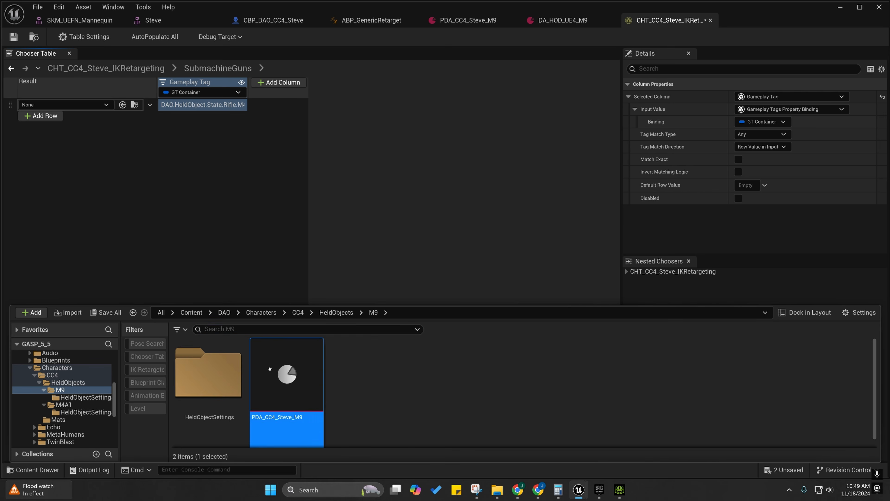
pyautogui.click(122, 104)
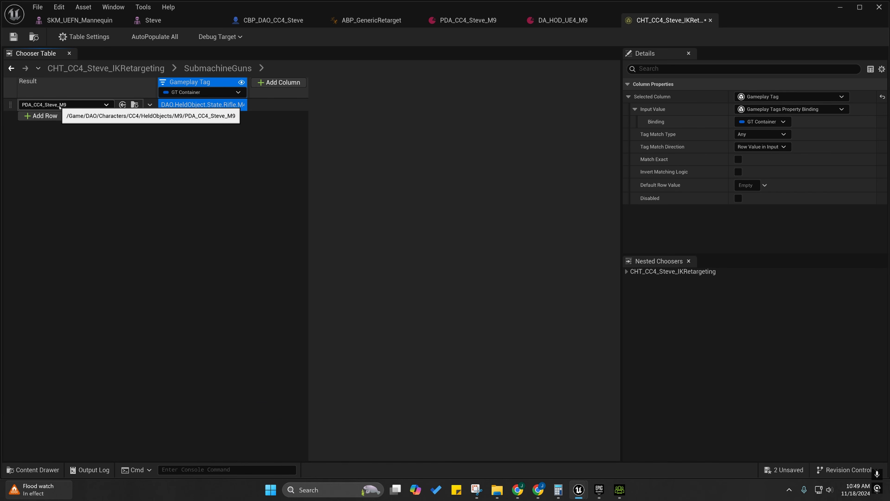
# Delete the SubmachineGuns row and its nested chooser from CHT_CC4_Steve_IKRetargeting, and save the table.
pyautogui.click(142, 69)
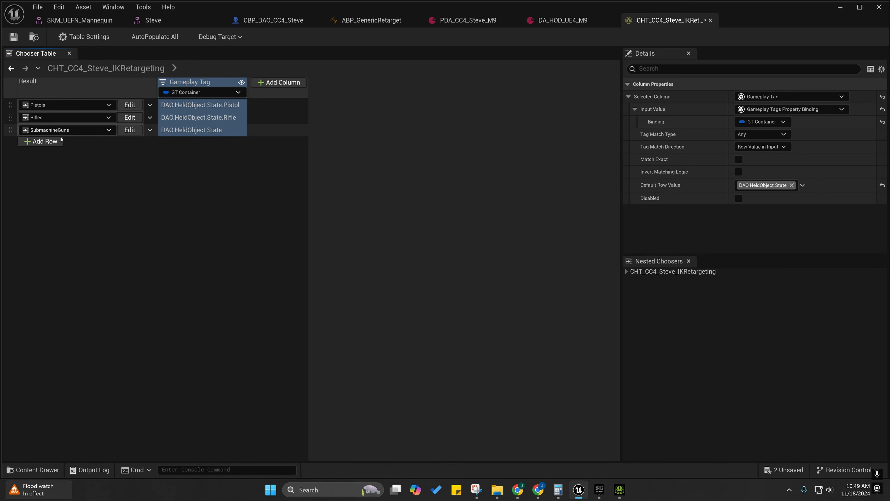
pyautogui.press('Delete')
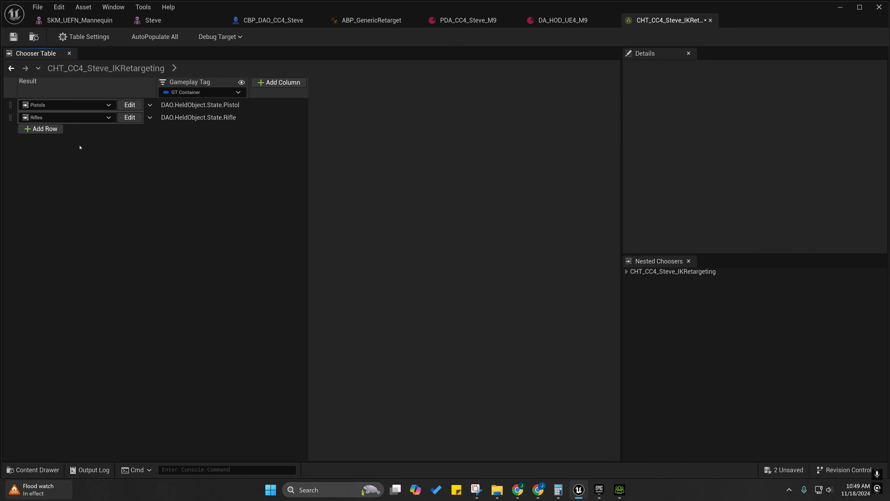
pyautogui.click(626, 271)
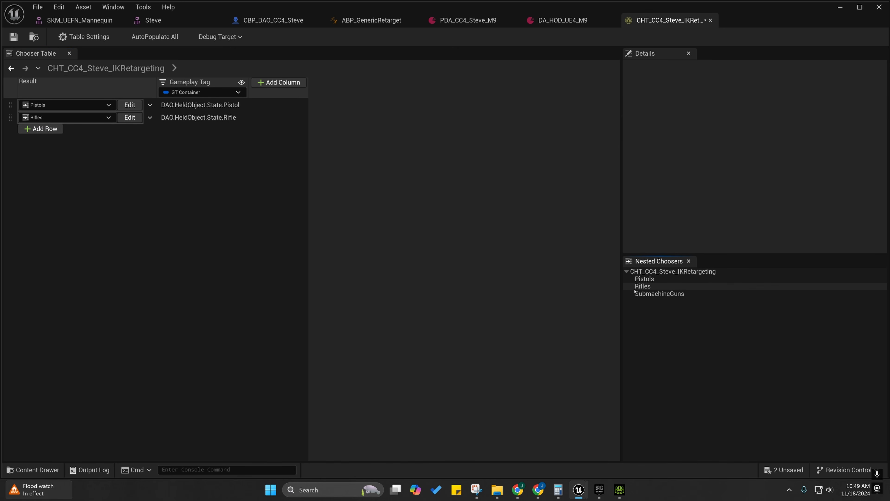
pyautogui.click(646, 294)
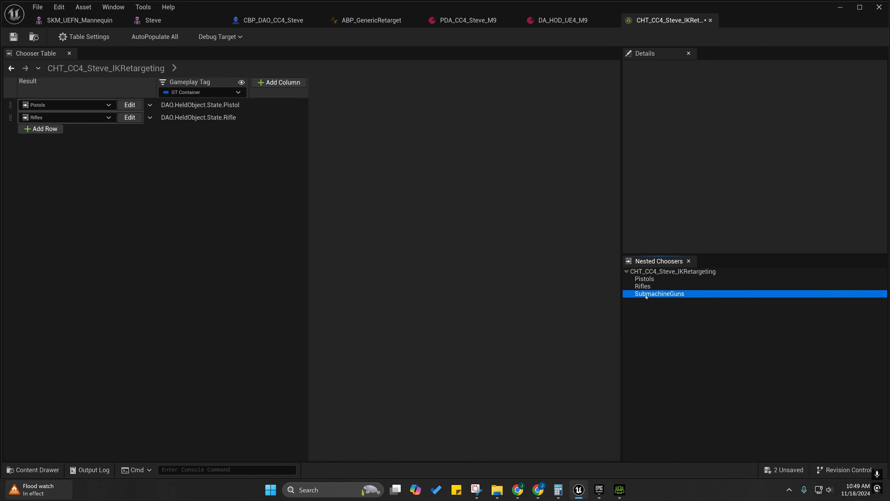
pyautogui.rightClick(649, 295)
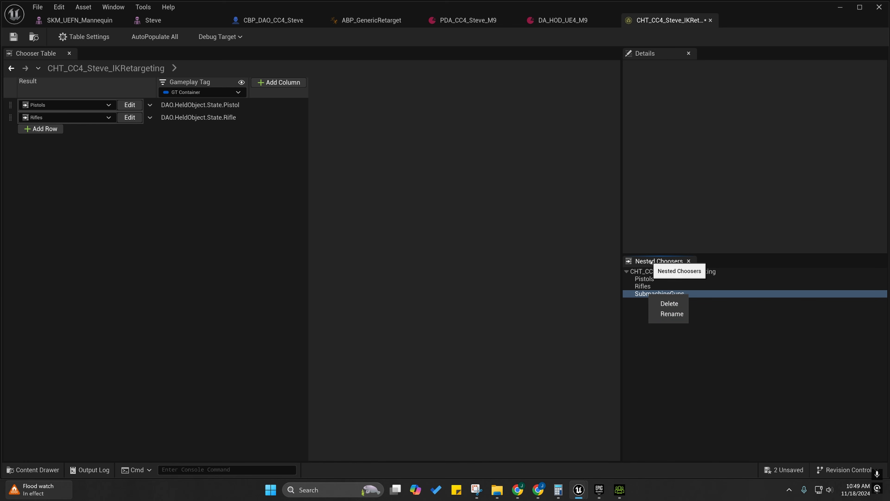
pyautogui.click(669, 303)
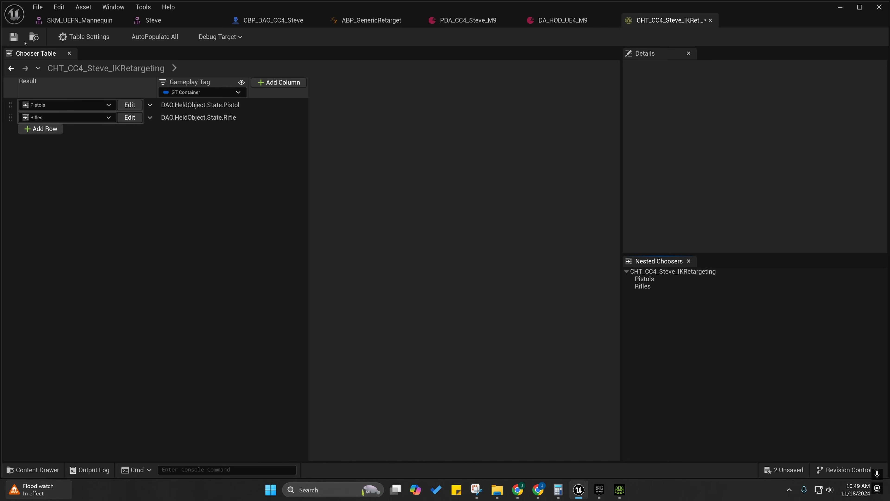
# Open the Pistols chooser to check its result, and open the PDA_CC4_Steve_M9 data asset from CC4's M9 folder.
pyautogui.click(129, 105)
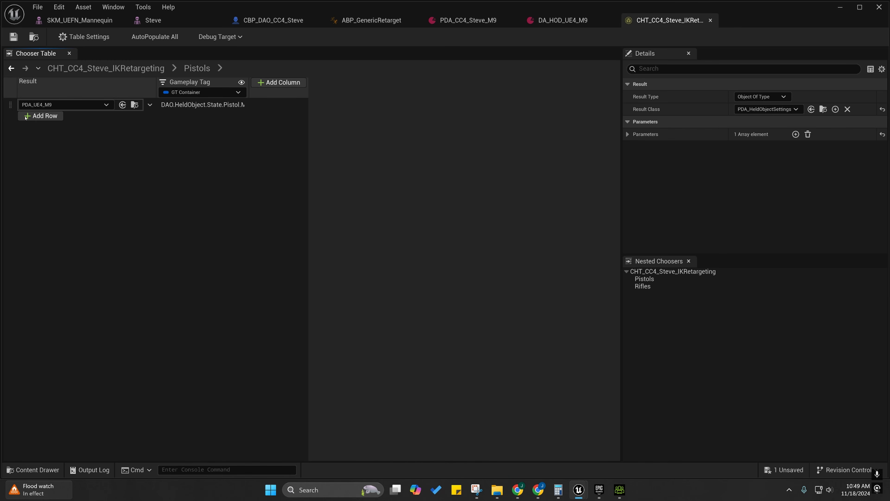
pyautogui.click(33, 469)
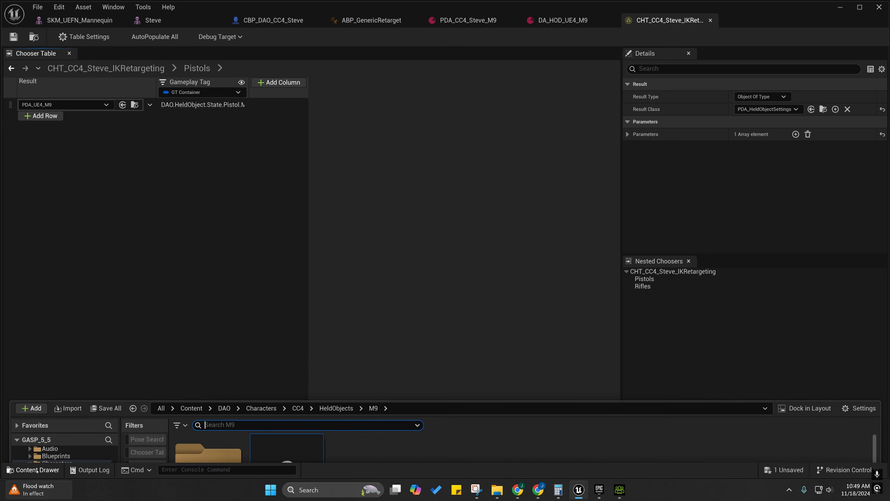
pyautogui.doubleClick(220, 372)
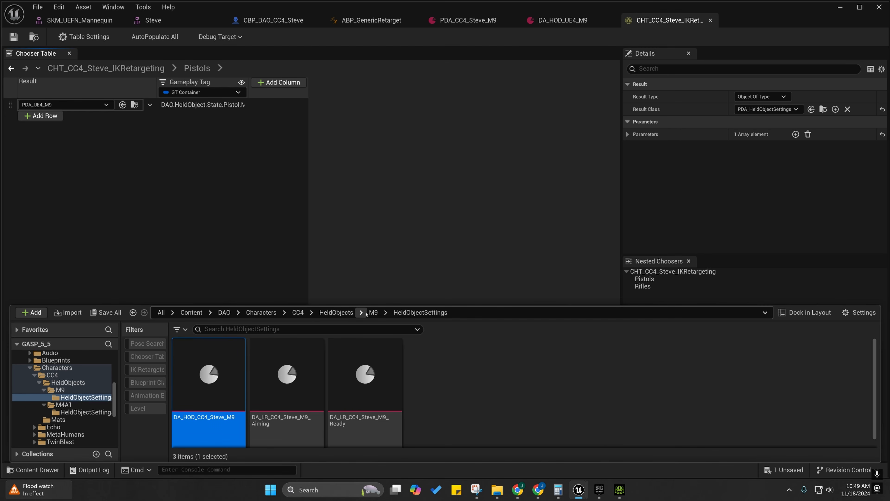
pyautogui.click(373, 312)
pyautogui.doubleClick(288, 375)
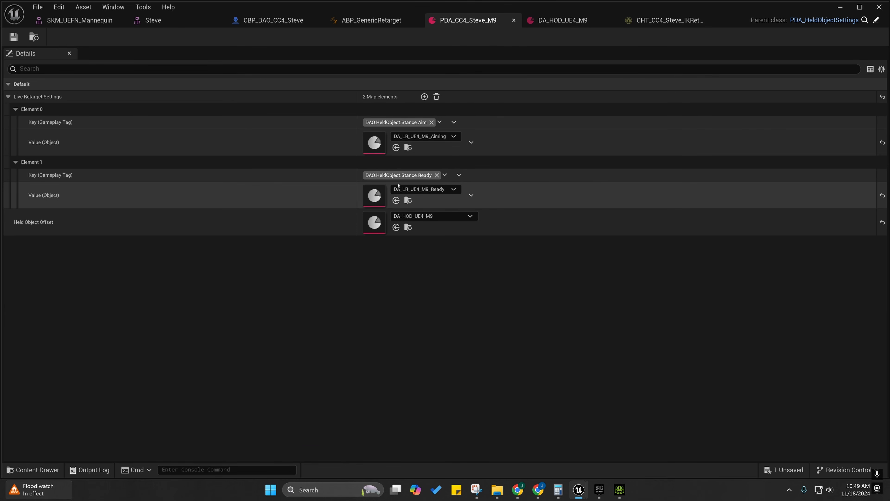
# Set the Held Object Offset of PDA_CC4_Steve_M9 to DA_HOD_CC4_Steve_M9 from the M9 HeldObjectSettings folder.
pyautogui.hotkey('ctrl', 'space')
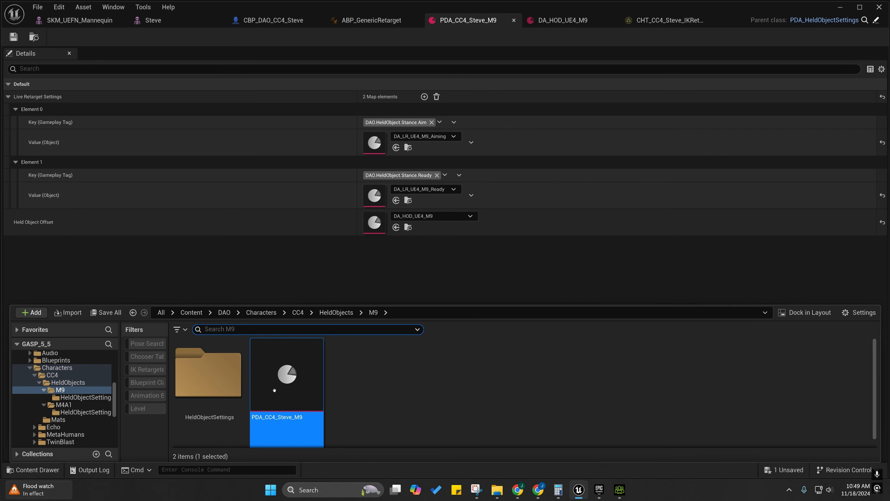
pyautogui.click(214, 385)
pyautogui.doubleClick(213, 385)
pyautogui.click(219, 389)
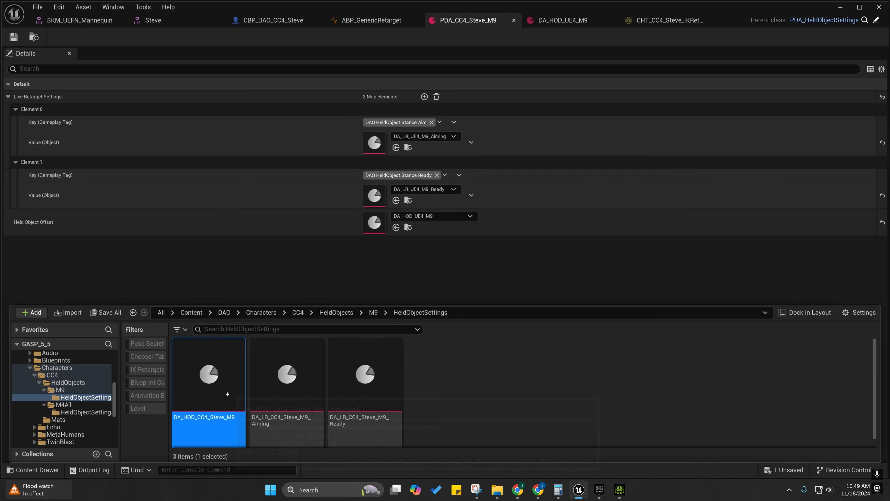
pyautogui.click(396, 227)
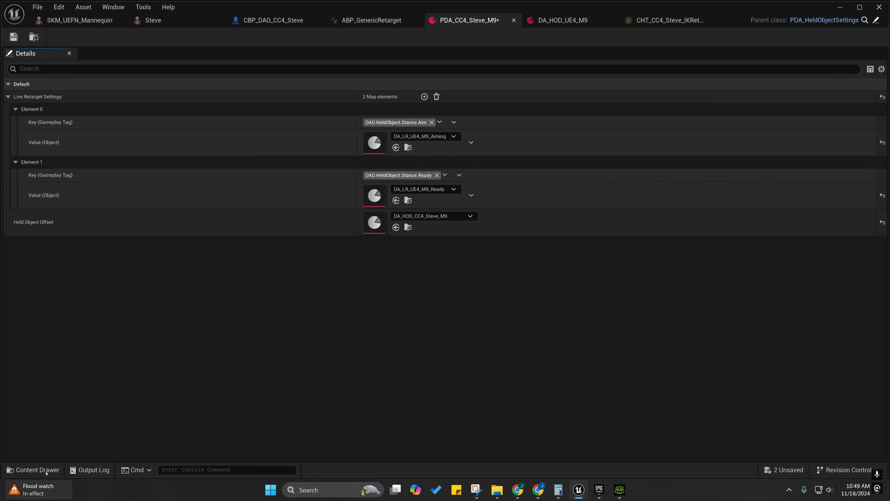
# Set the Aim stance's live retarget value in PDA_CC4_Steve_M9 to DA_LR_CC4_Steve_M9_Aiming.
pyautogui.click(58, 470)
pyautogui.click(286, 375)
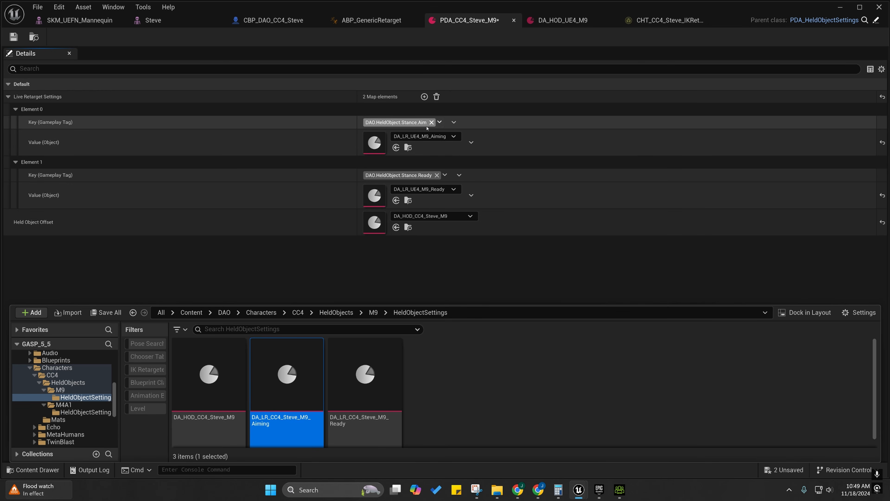
pyautogui.click(396, 147)
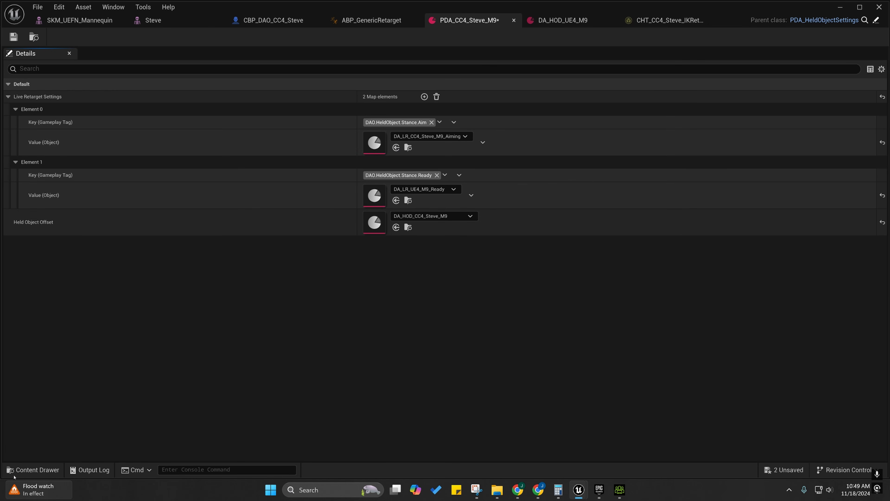
# Set the Ready stance's live retarget value in PDA_CC4_Steve_M9 to DA_LR_CC4_Steve_M9_Ready, and save and close the asset.
pyautogui.click(30, 471)
pyautogui.click(364, 375)
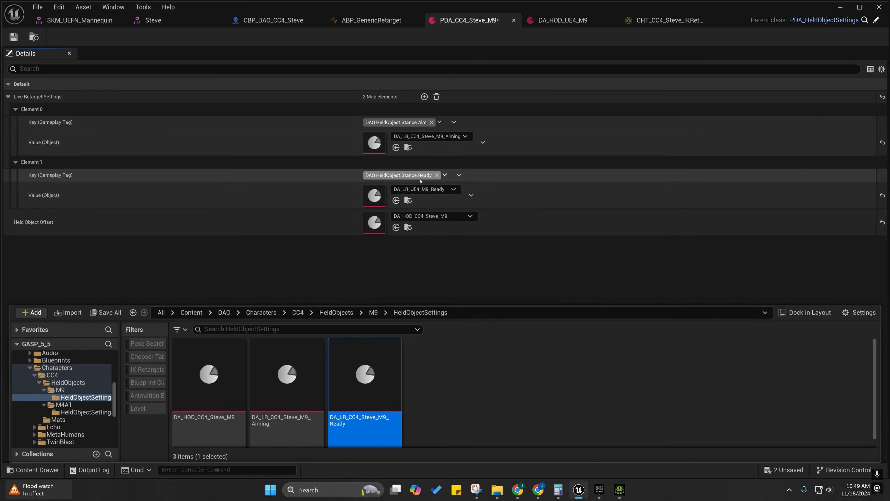
pyautogui.click(396, 200)
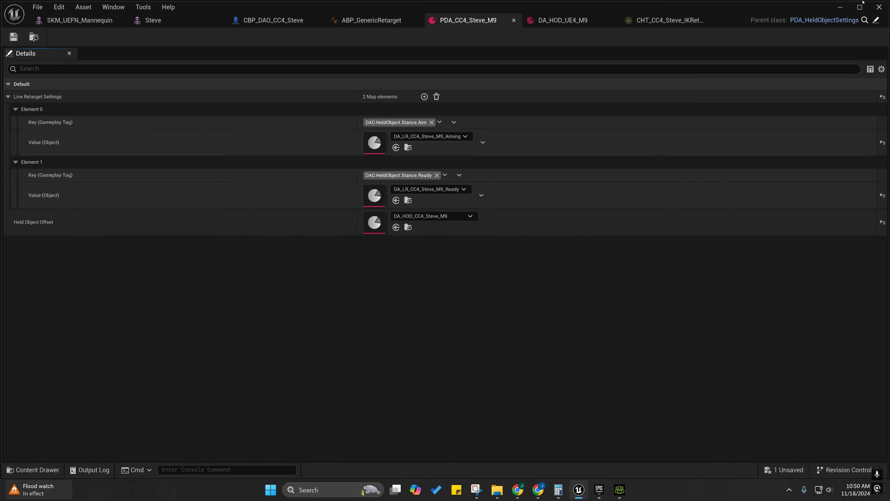
pyautogui.click(514, 21)
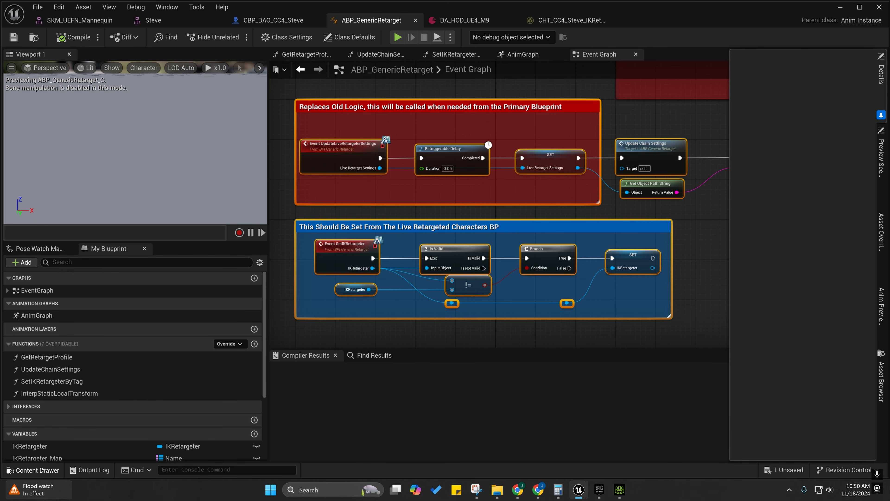
# Open the PDA_CC4_Steve_M4A1 data asset from CC4's M4A1 held-object folder.
pyautogui.click(32, 469)
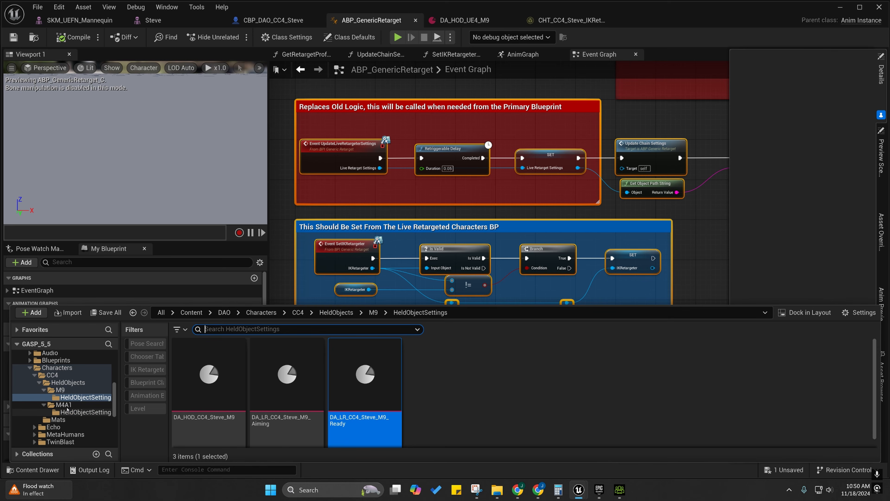
pyautogui.click(64, 404)
pyautogui.doubleClick(209, 374)
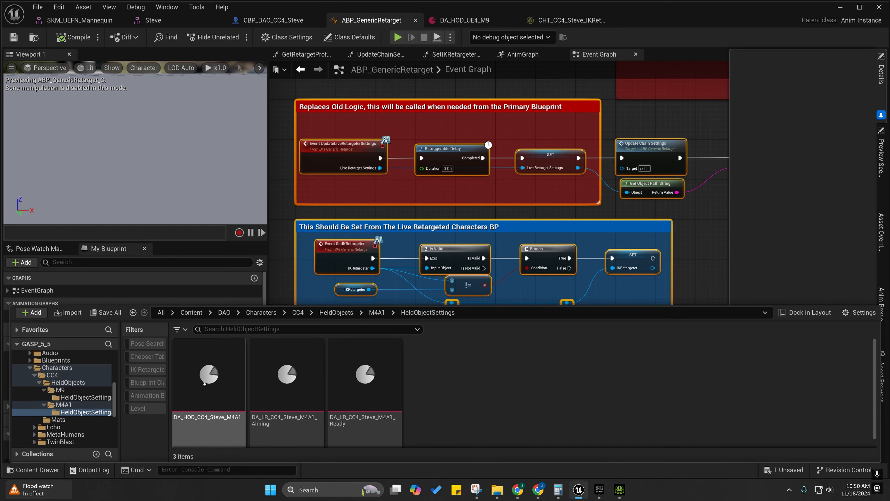
pyautogui.click(371, 313)
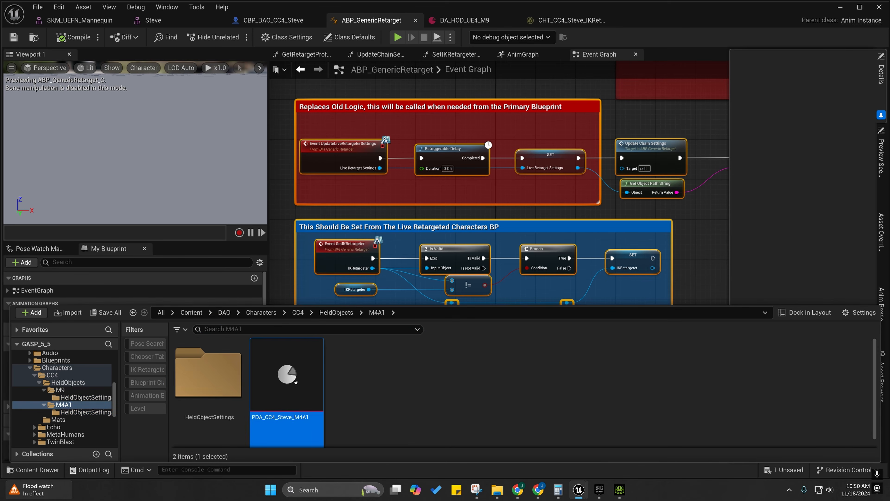
pyautogui.doubleClick(284, 385)
# Set the Held Object Offset of PDA_CC4_Steve_M4A1 to DA_HOD_CC4_Steve_M4A1 from the M4A1 HeldObjectSettings folder.
pyautogui.click(34, 470)
pyautogui.doubleClick(208, 373)
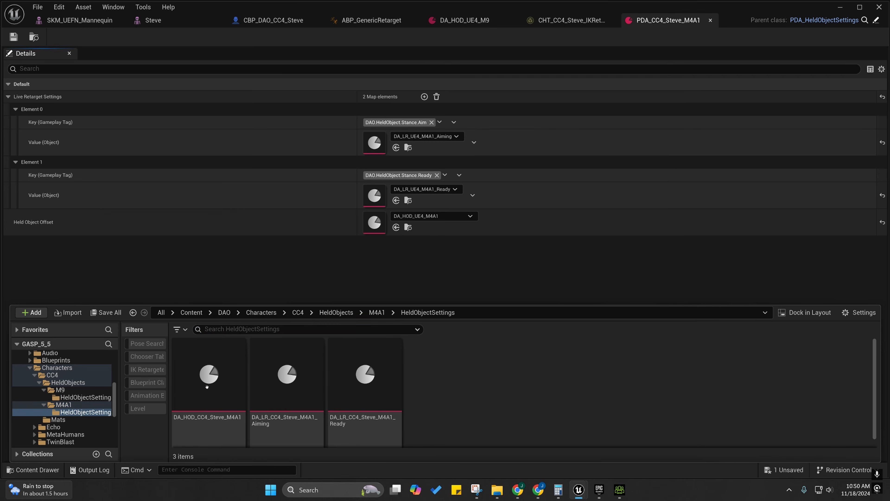
pyautogui.click(209, 373)
pyautogui.click(396, 227)
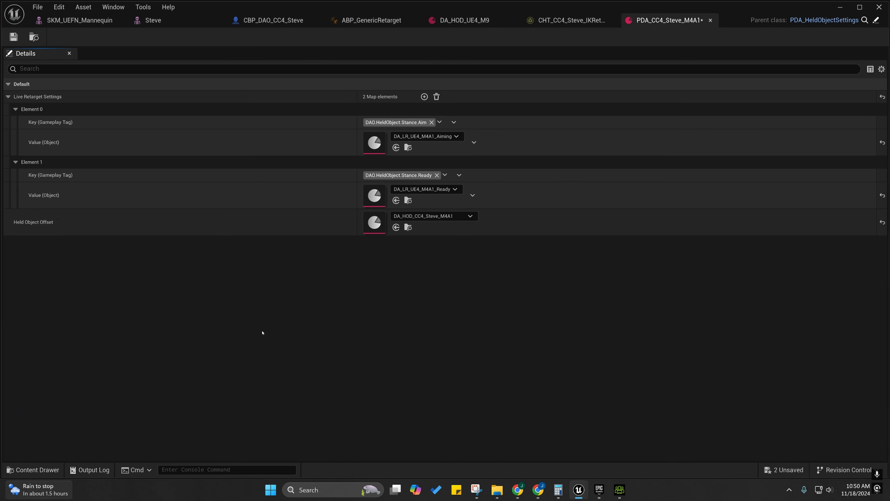
# Set the Aim stance's live retarget value in PDA_CC4_Steve_M4A1 to DA_LR_CC4_Steve_M4A1_Aiming.
pyautogui.click(408, 227)
pyautogui.click(287, 373)
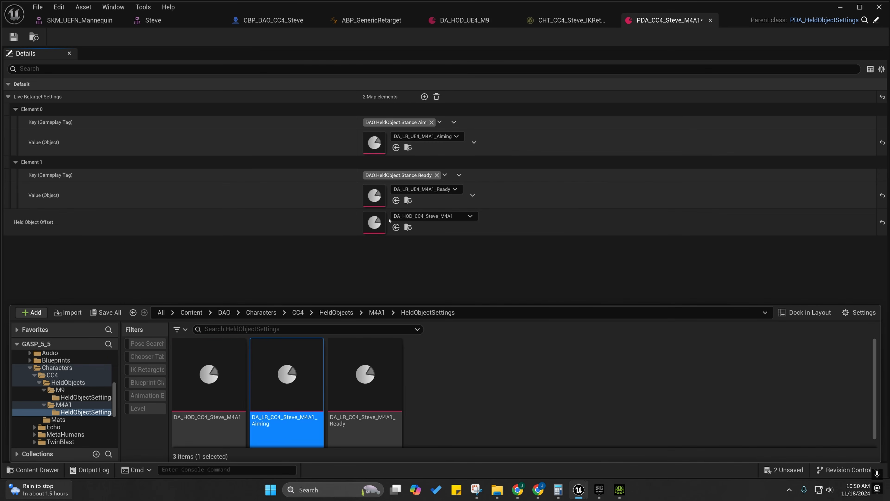
pyautogui.click(396, 147)
# Set the Ready stance's live retarget value in PDA_CC4_Steve_M4A1 to DA_LR_CC4_Steve_M4A1_Ready, and save and close the asset.
pyautogui.click(407, 147)
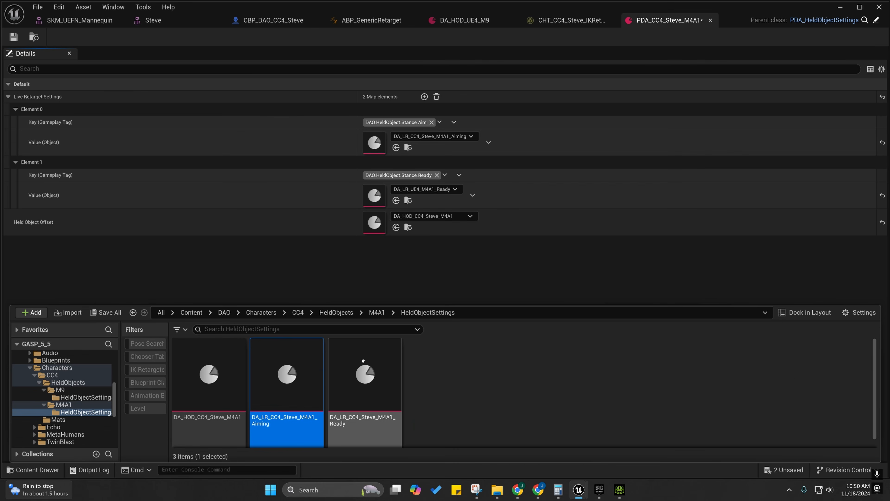
pyautogui.click(358, 370)
pyautogui.click(396, 201)
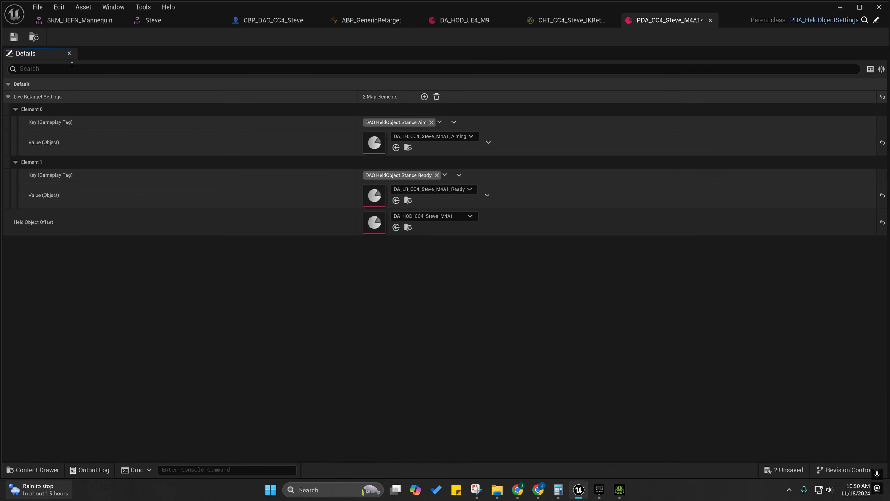
pyautogui.click(710, 21)
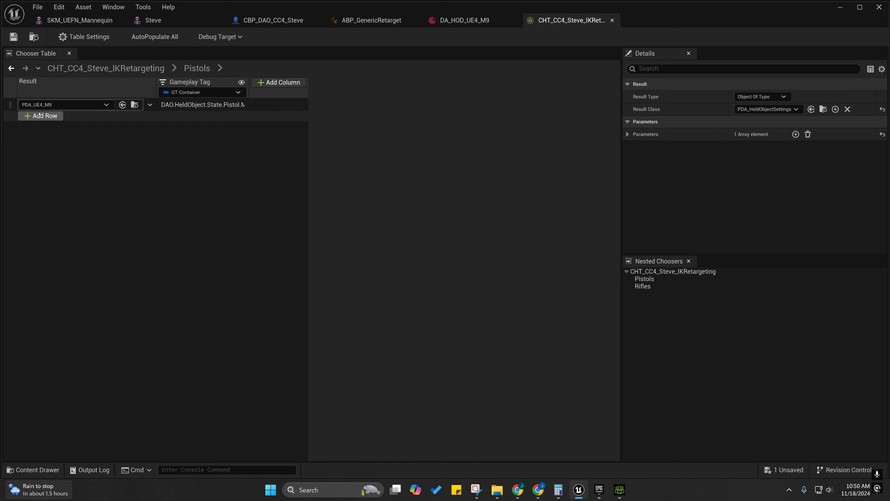
# Set the Pistols chooser's result in CHT_CC4_Steve_IKRetargeting to PDA_CC4_Steve_M9 from CC4's M9 folder.
pyautogui.click(33, 470)
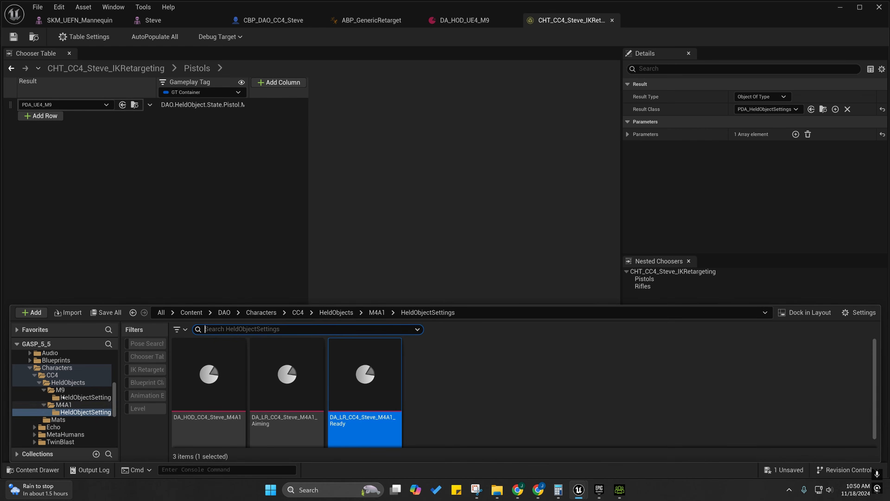
pyautogui.click(60, 389)
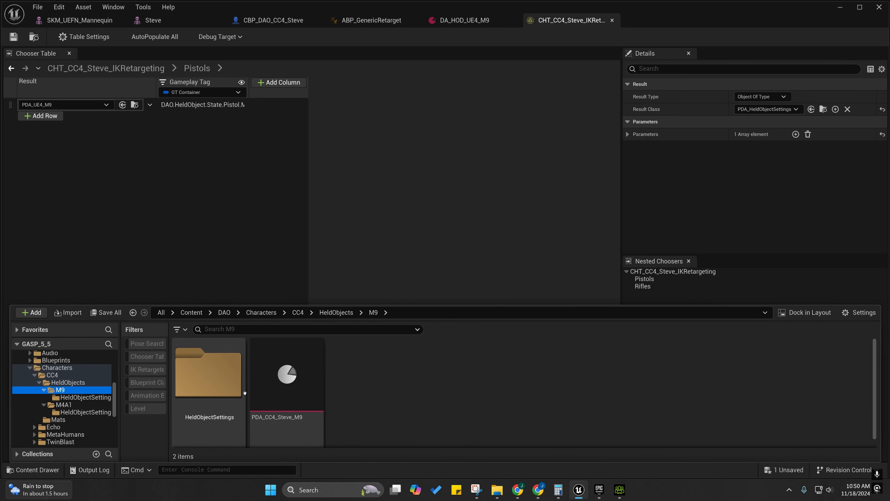
pyautogui.click(263, 375)
pyautogui.click(122, 105)
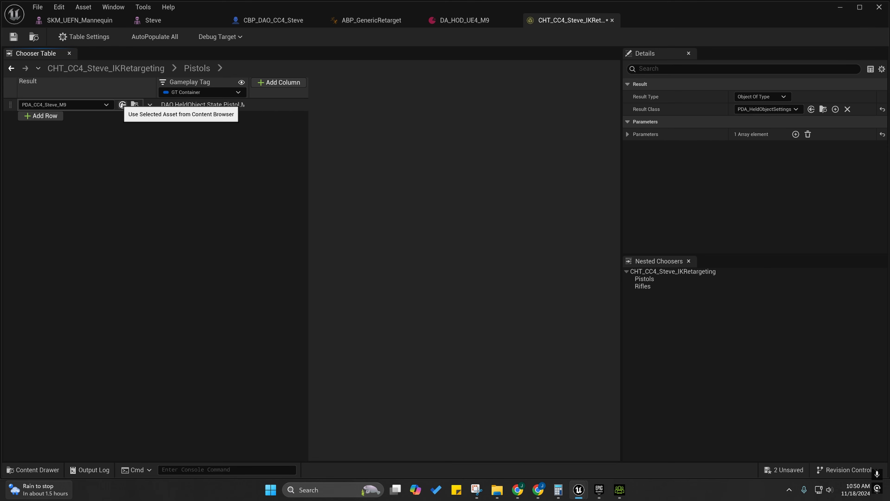
# Set the nested Rifles chooser's result to PDA_CC4_Steve_M4A1 from CC4's M4A1 folder, and save the chooser table.
pyautogui.click(105, 68)
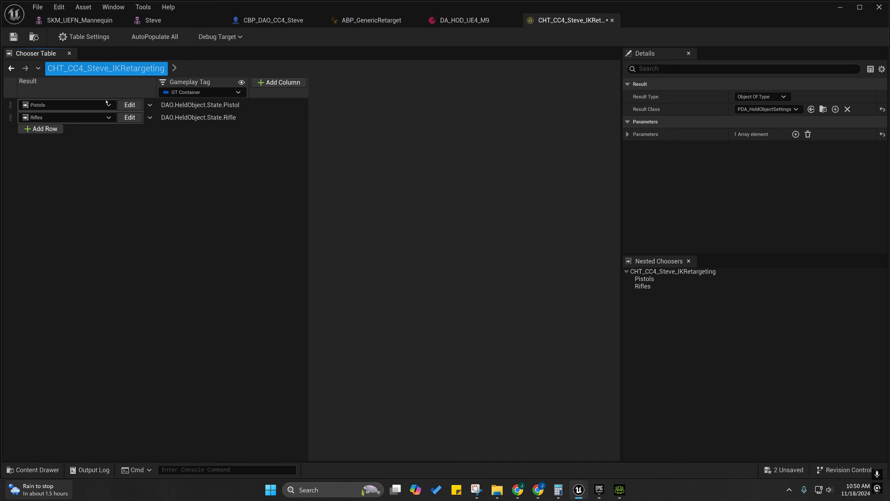
pyautogui.click(130, 116)
pyautogui.click(41, 469)
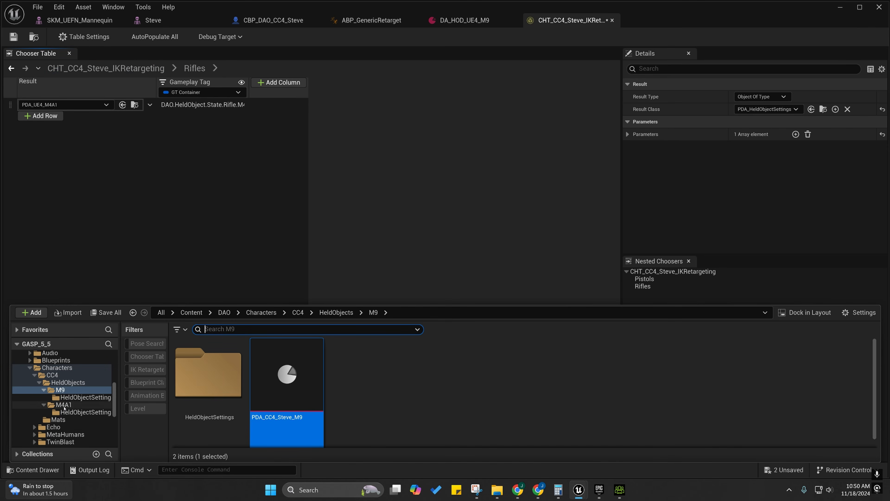
pyautogui.click(64, 405)
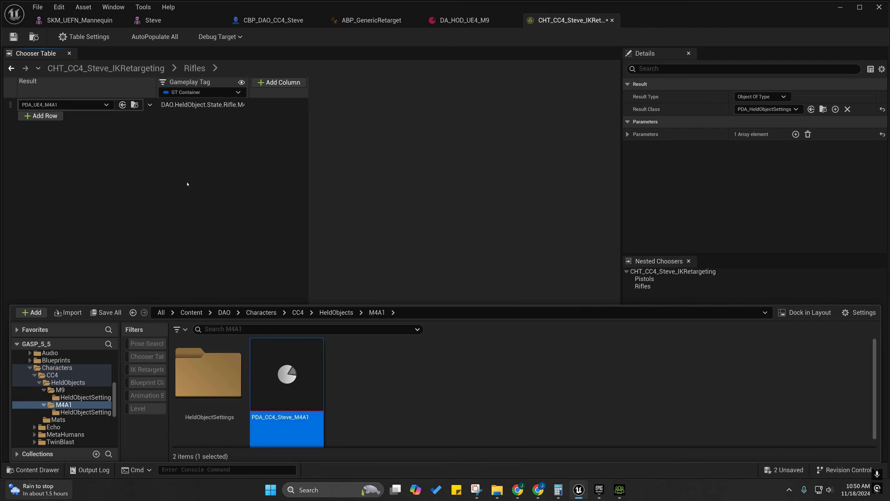
pyautogui.click(122, 104)
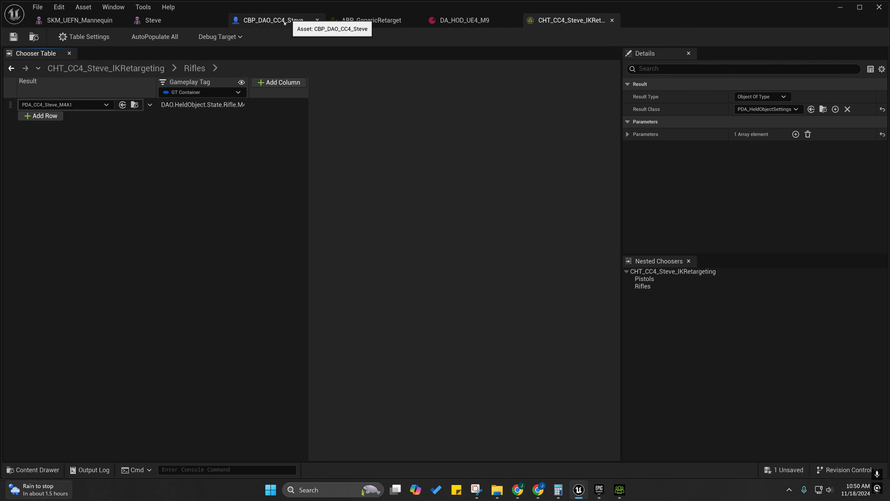
# Assign CHT_CC4_Steve_IKRetargeting to the Evaluate Chooser node in CBP_DAO_CC4_Steve's GetHeldObjectSettings function.
pyautogui.click(33, 37)
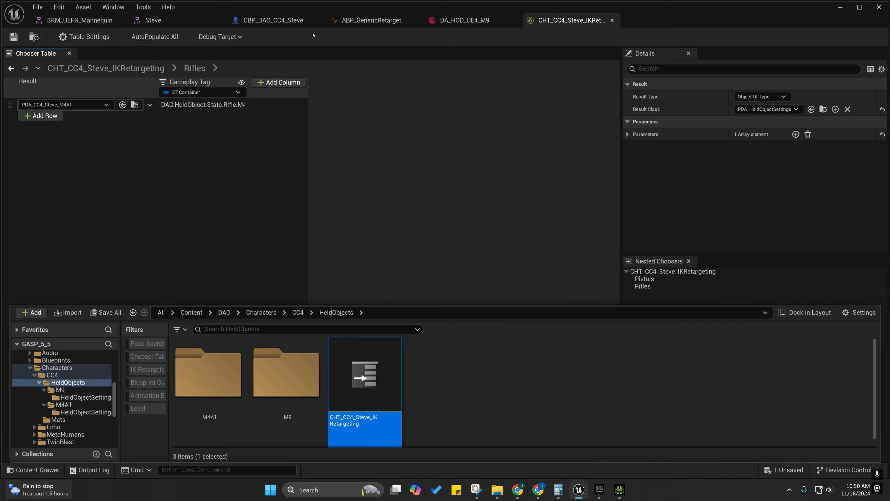
pyautogui.click(260, 20)
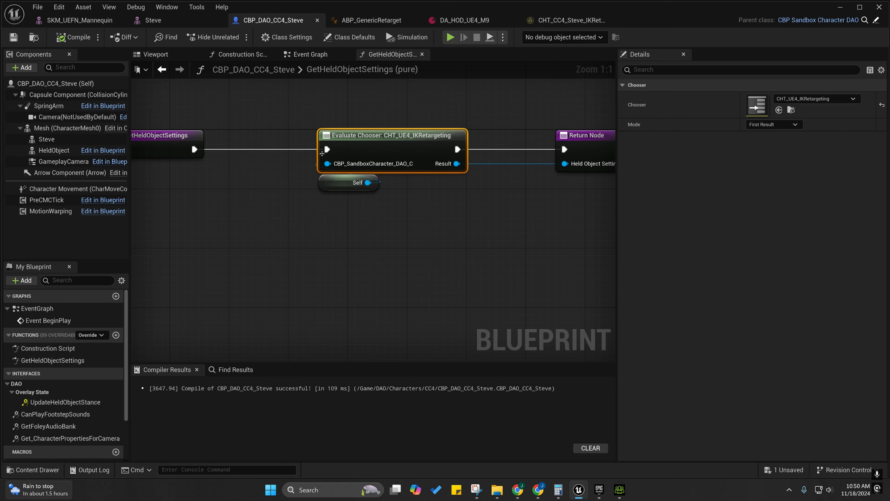
pyautogui.moveTo(321, 154); pyautogui.dragTo(251, 153, button='right')
pyautogui.click(779, 110)
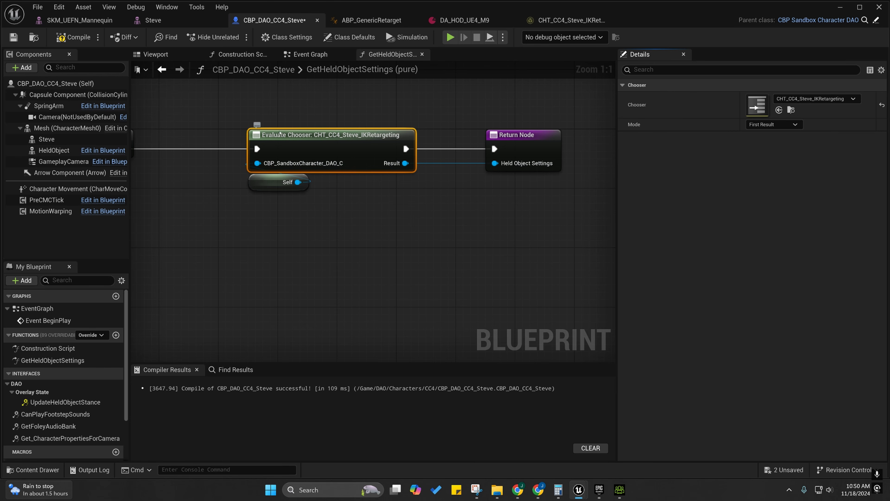
# Open CHT_CC4_Steve_IKRetargeting from the Evaluate Chooser node and check the Pistols chooser's result.
pyautogui.moveTo(308, 210); pyautogui.dragTo(360, 220, button='right')
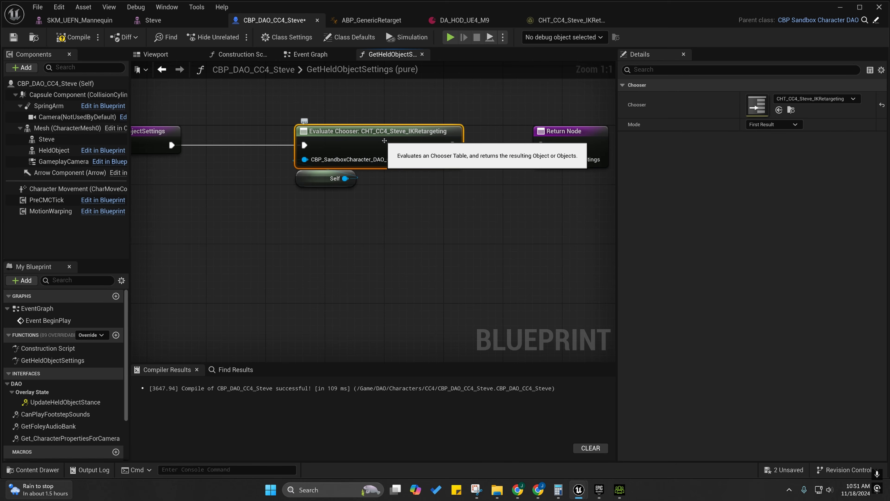
pyautogui.doubleClick(757, 107)
pyautogui.click(129, 105)
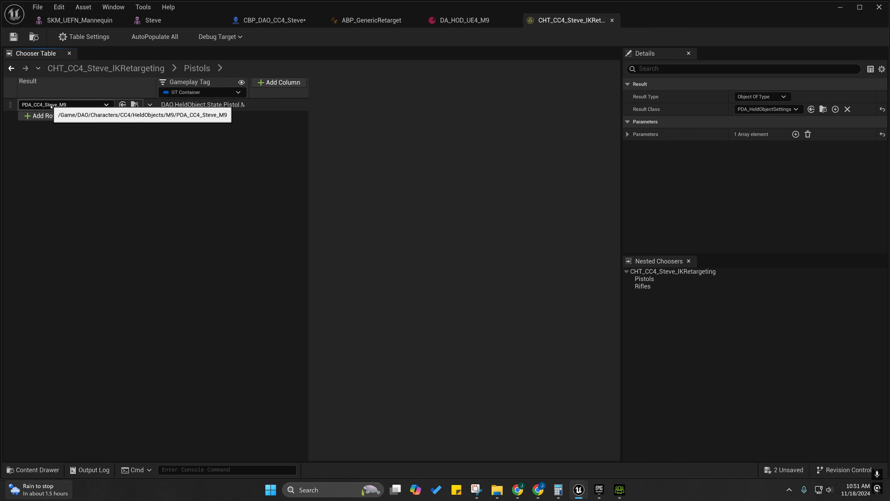
# Close the chooser table, DA_HOD_UE4_M9 and ABP_GenericRetarget, and compile and save CBP_DAO_CC4_Steve.
pyautogui.click(612, 20)
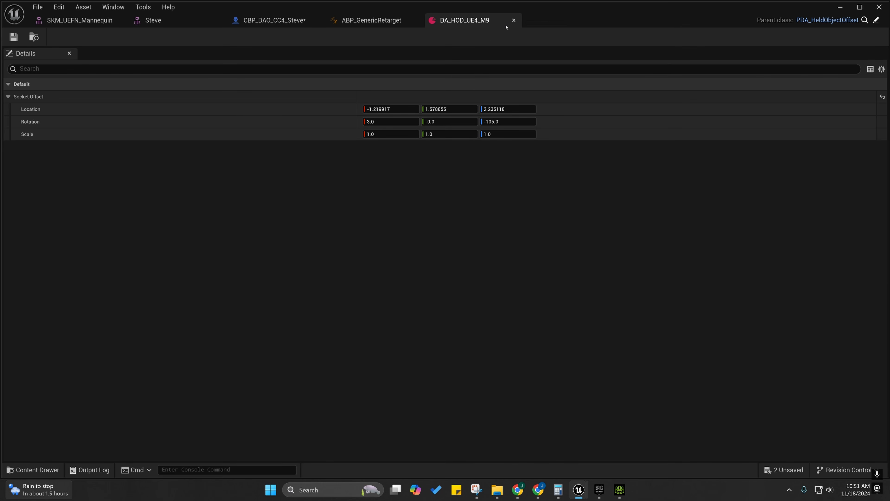
pyautogui.click(513, 22)
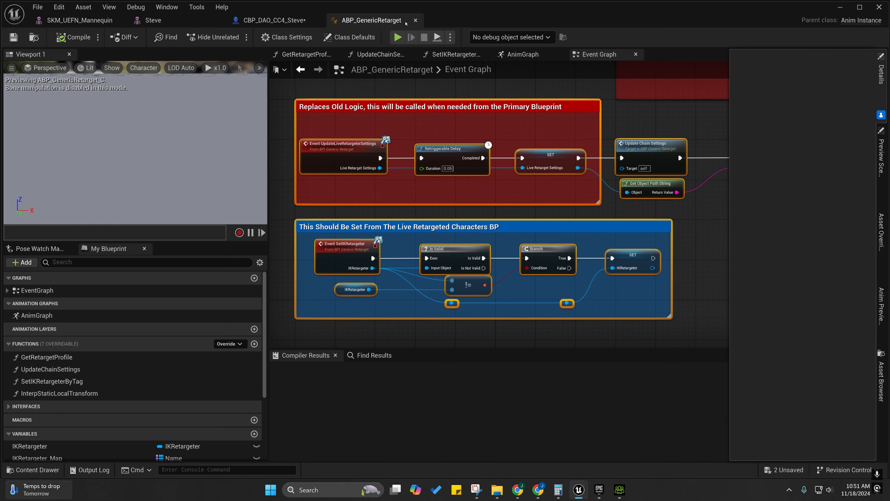
pyautogui.click(415, 21)
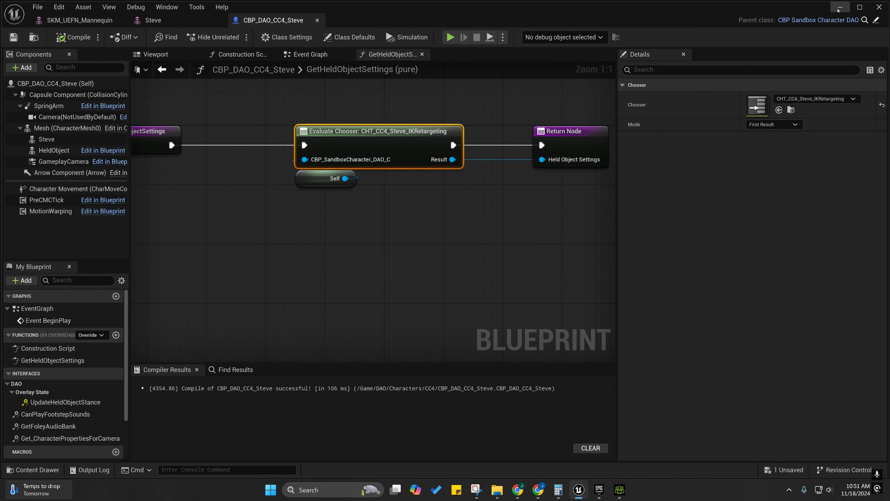
# Play DefaultLevel and move the CC4 Steve character, switching between the M9 ready and aiming stances to test the retargeting.
pyautogui.click(838, 8)
pyautogui.click(232, 35)
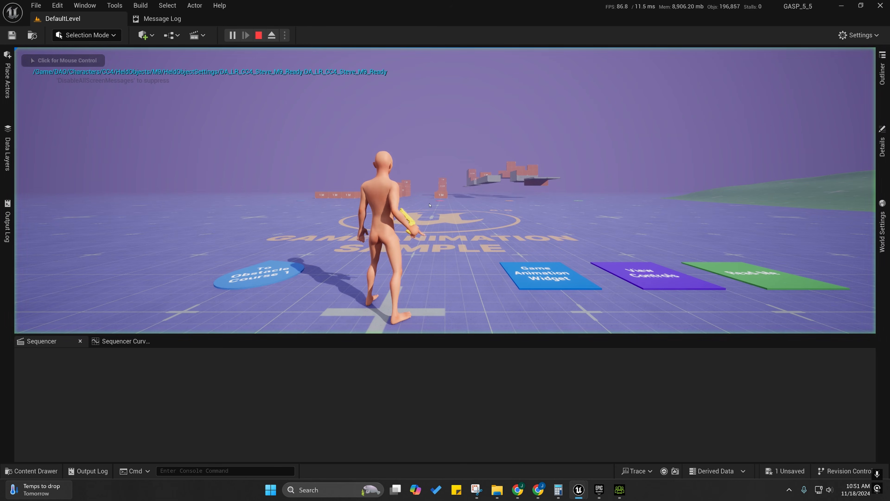
pyautogui.press('w')
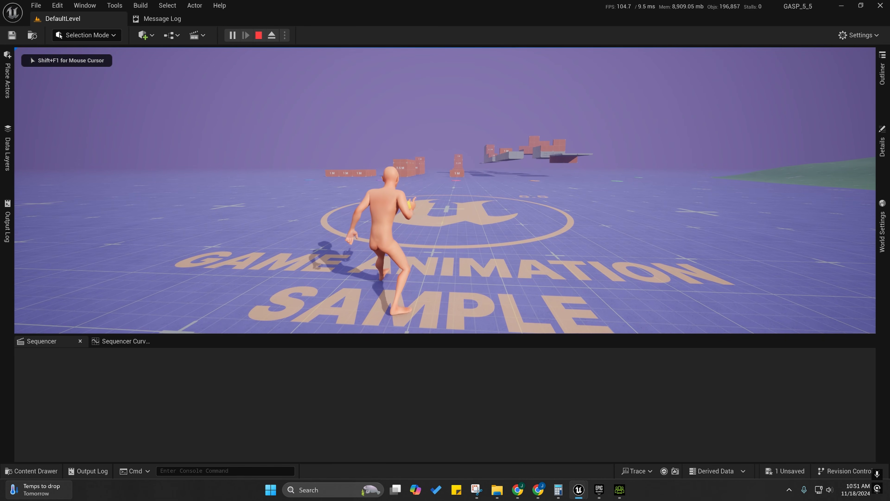
pyautogui.press('1')
pyautogui.rightClick(445, 190)
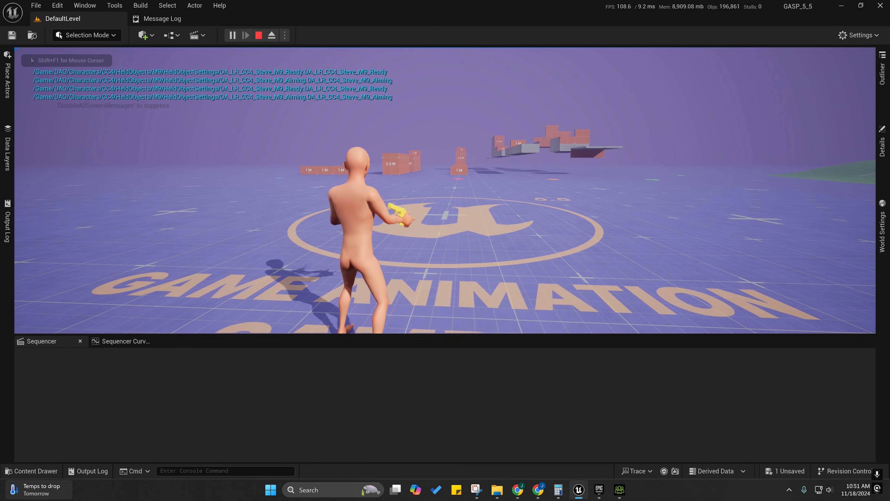
pyautogui.rightClick(445, 190)
pyautogui.rightClick(445, 190)
pyautogui.rightClick(445, 191)
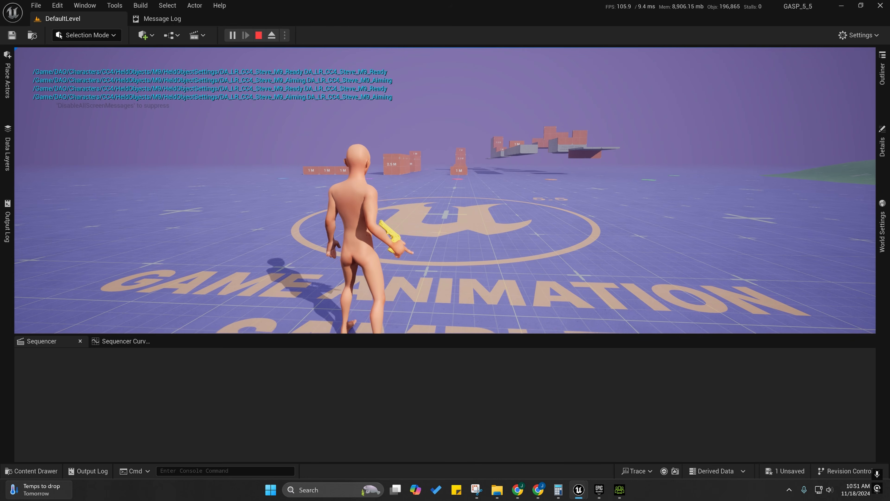
pyautogui.rightClick(445, 190)
pyautogui.press('w')
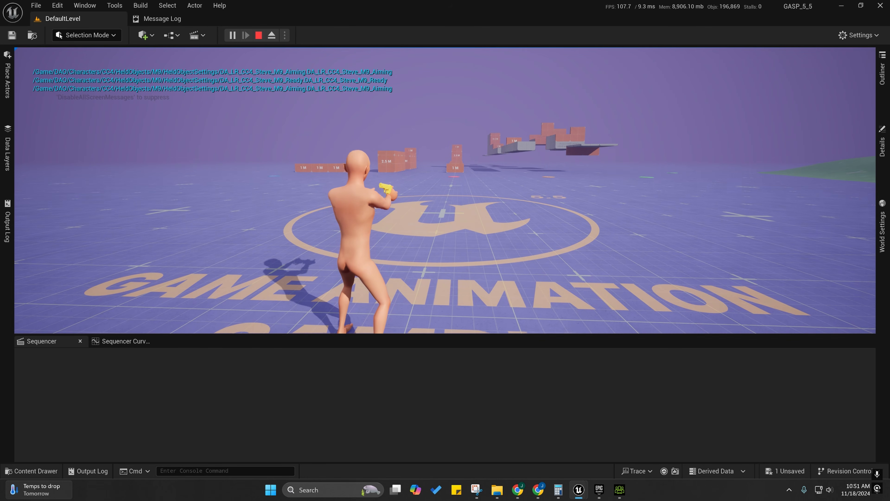
pyautogui.rightClick(445, 190)
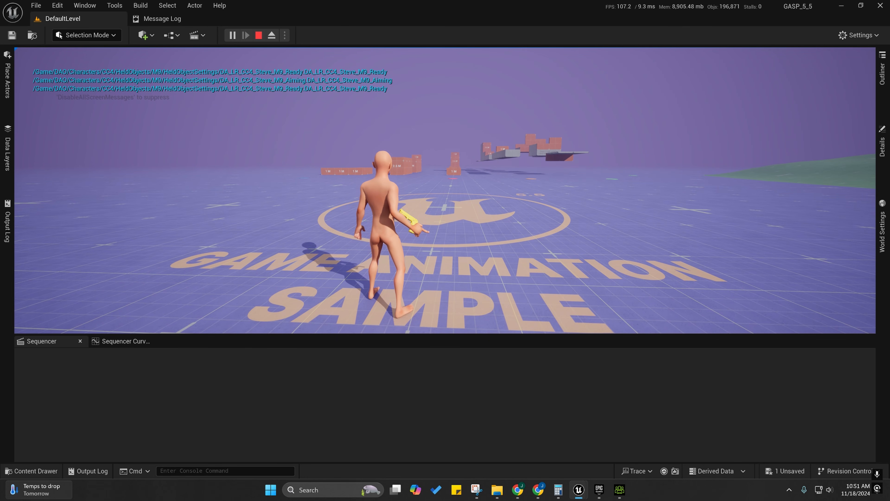
# View the playing character without surface textures, stop the play session, and return to the CBP_DAO_CC4_Steve blueprint.
pyautogui.press('F4')
pyautogui.press('F3')
pyautogui.press('F4')
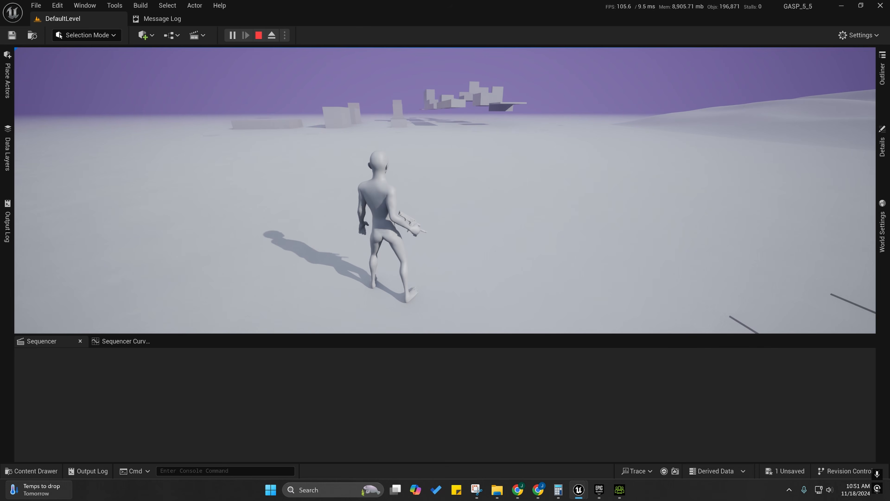
pyautogui.press('Escape')
pyautogui.click(626, 443)
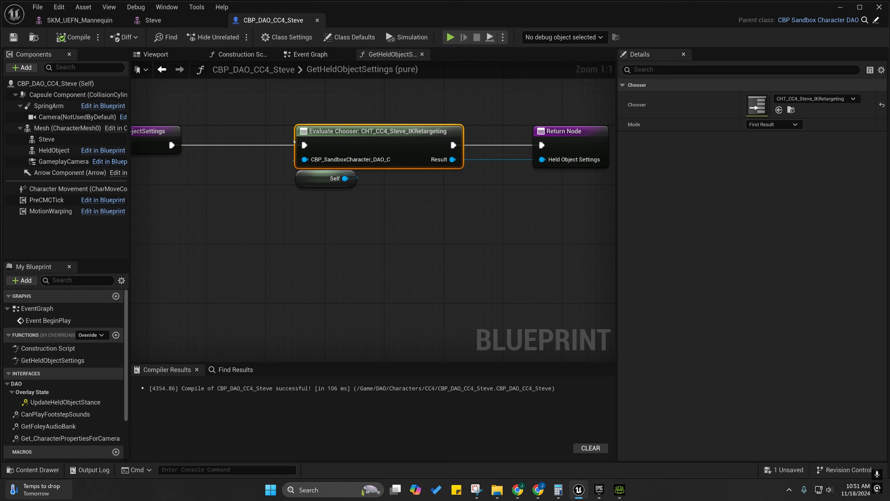
# From CBP_DAO_CC4_Steve, open its parent blueprint CBP_SandboxCharacter_DAO and that one's parent, CBP_SandboxCharacter.
pyautogui.moveTo(278, 193); pyautogui.dragTo(330, 226, button='right')
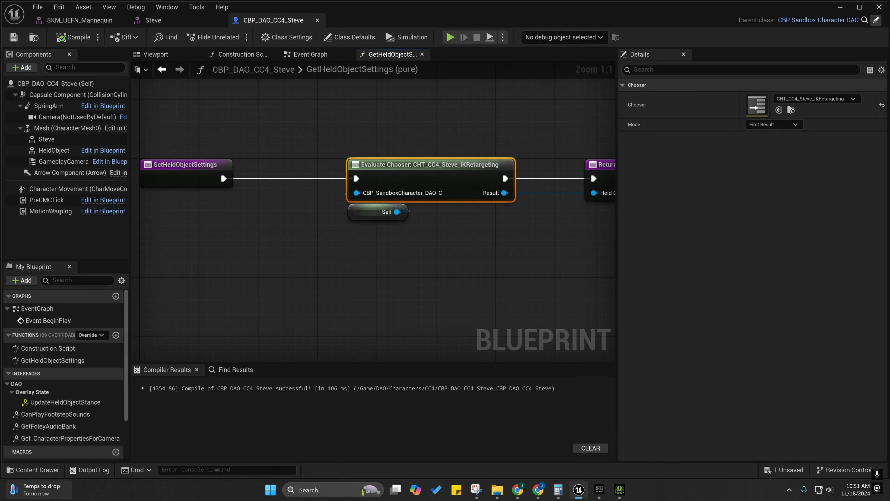
pyautogui.click(876, 20)
pyautogui.click(876, 21)
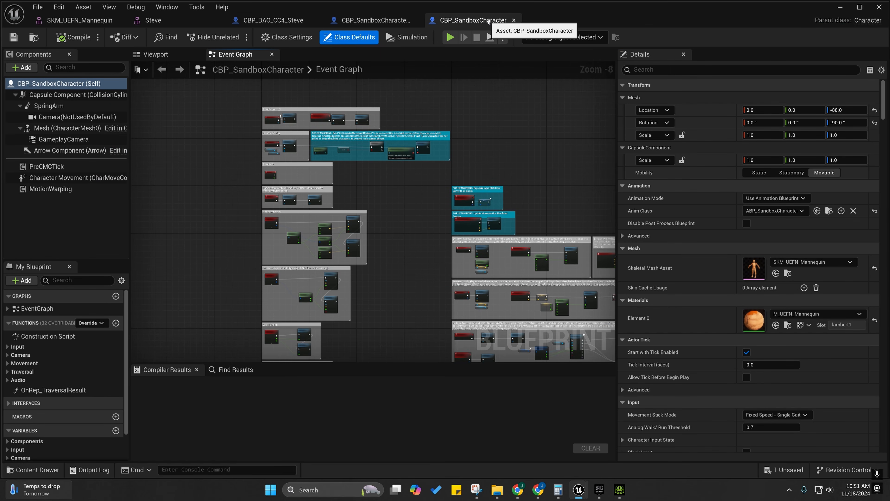
pyautogui.moveTo(393, 252); pyautogui.dragTo(401, 165, button='right')
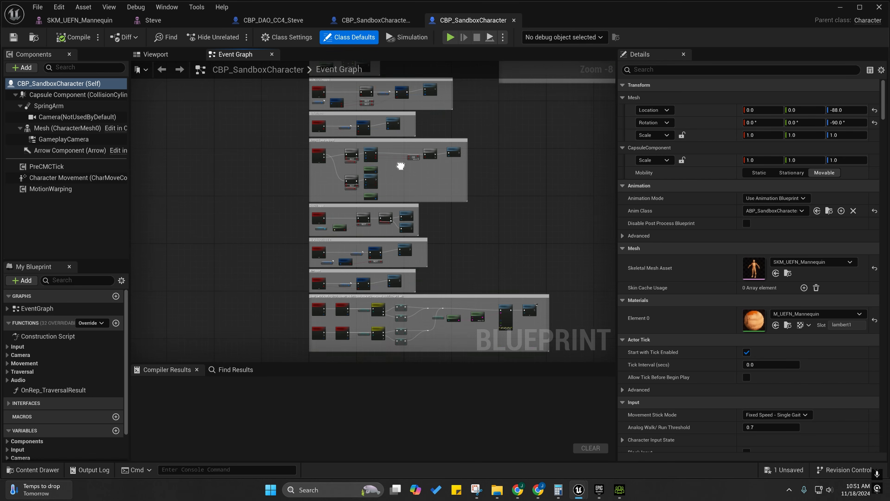
pyautogui.click(273, 20)
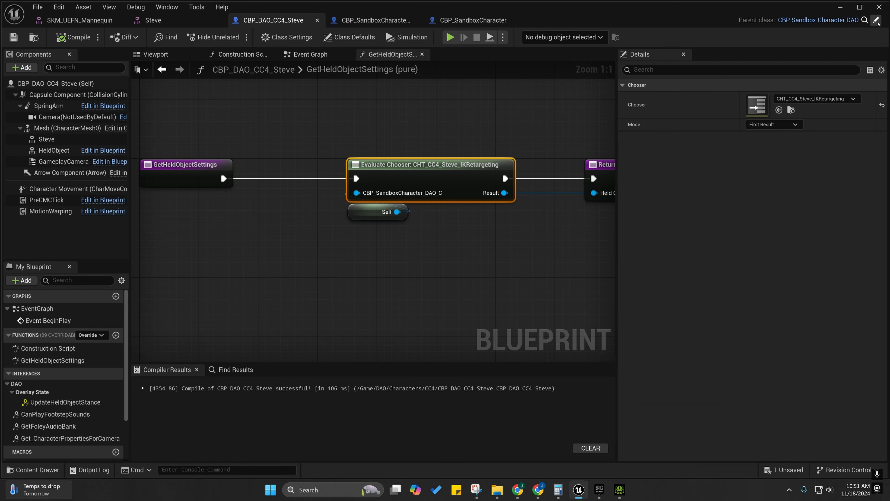
pyautogui.click(877, 21)
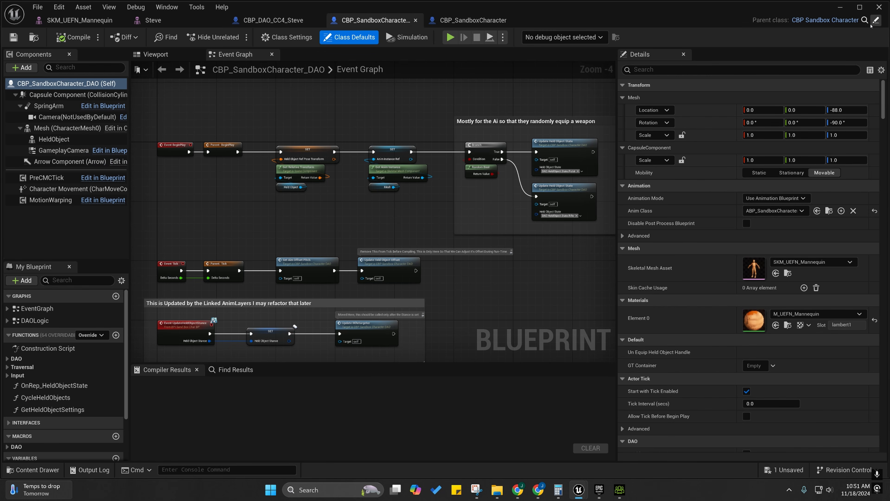
pyautogui.click(876, 21)
# In the Aim Input section, move the IA_Aim event outside the comment, expand its pins and attach a Flip Flop node to Started.
pyautogui.moveTo(495, 134); pyautogui.dragTo(480, 288, button='right')
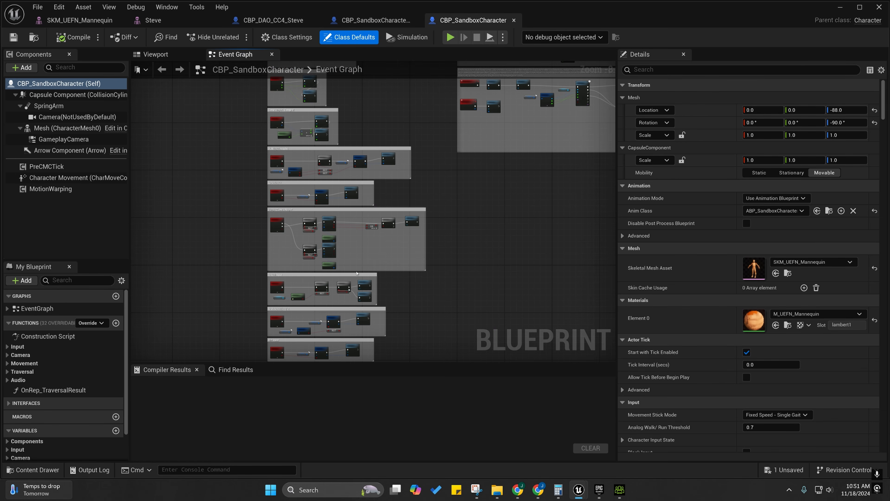
pyautogui.moveTo(356, 257); pyautogui.dragTo(353, 93, button='right')
pyautogui.scroll(4, 270, 157)
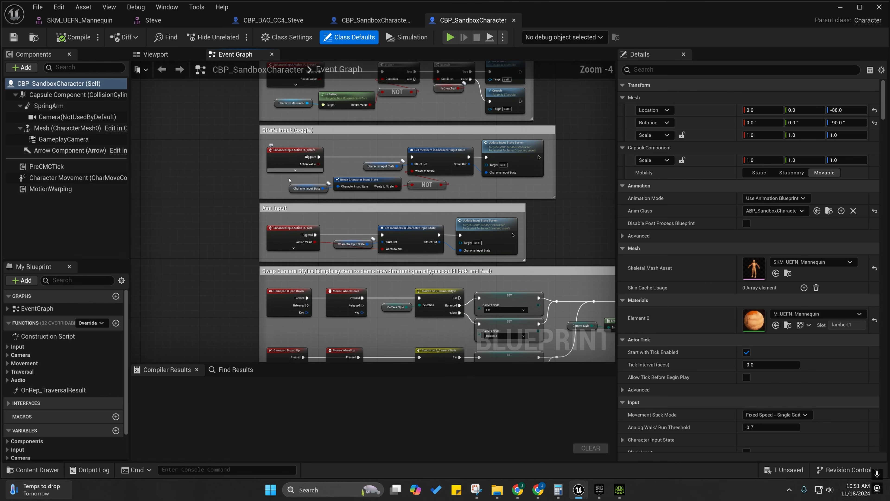
pyautogui.scroll(3, 282, 175)
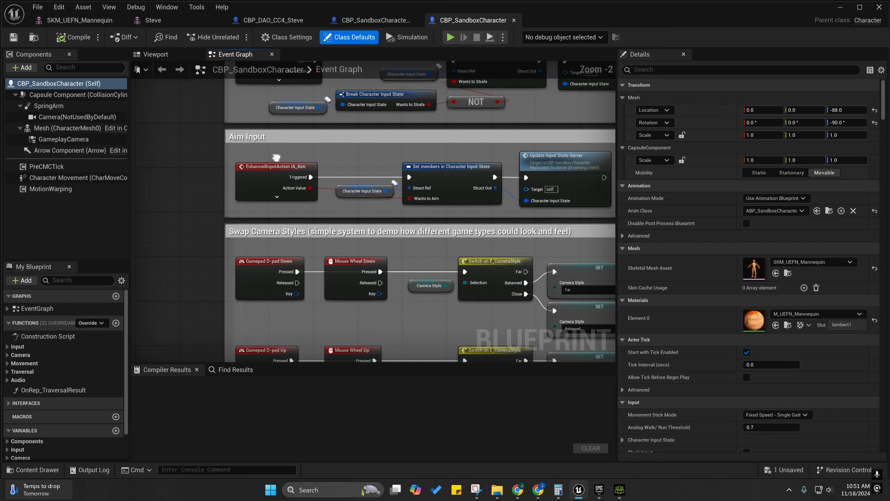
pyautogui.scroll(1, 241, 185)
pyautogui.moveTo(245, 185); pyautogui.dragTo(325, 186, button='right')
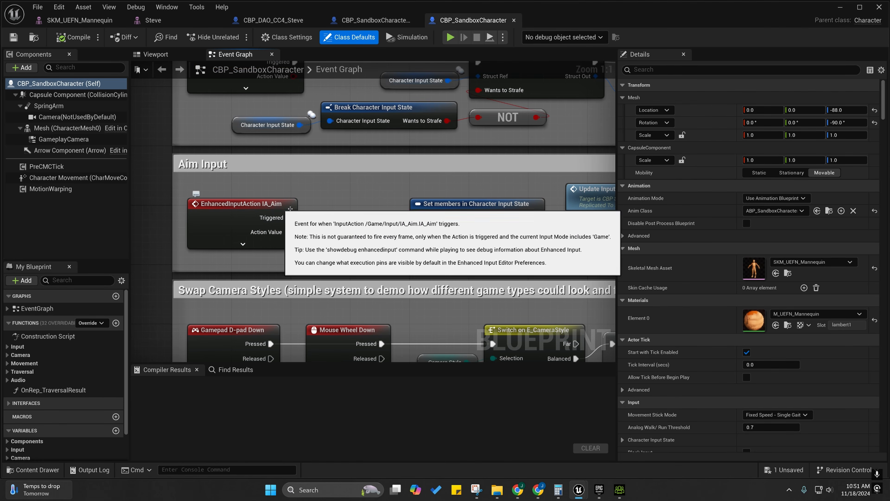
pyautogui.moveTo(316, 215); pyautogui.dragTo(196, 215)
pyautogui.moveTo(261, 246); pyautogui.dragTo(329, 239, button='right')
pyautogui.click(271, 237)
pyautogui.moveTo(265, 230); pyautogui.dragTo(363, 219)
pyautogui.write('flip')
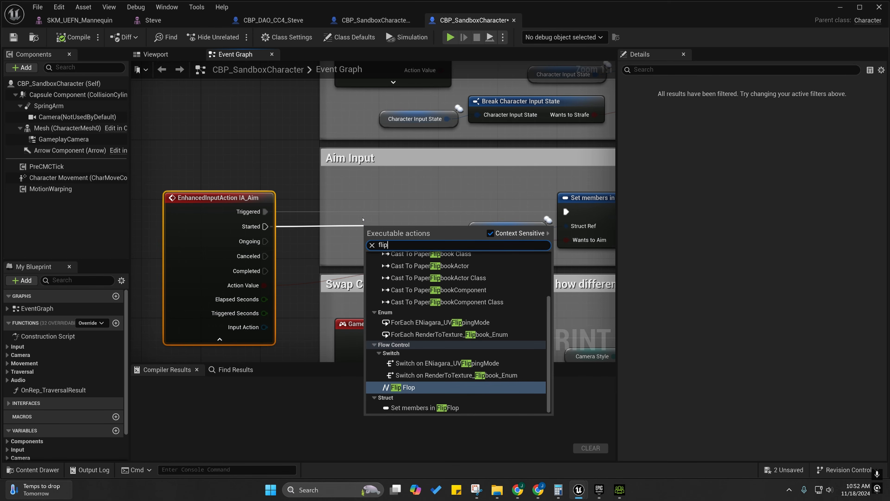
pyautogui.press('Return')
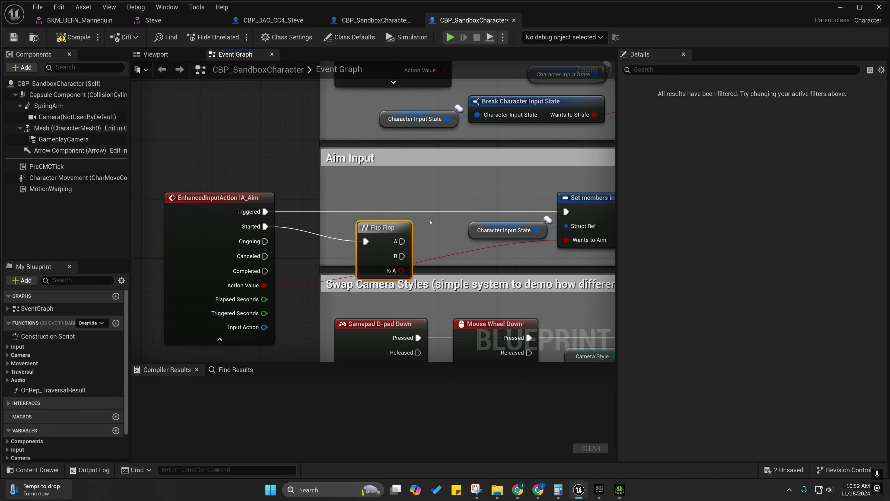
# Connect Flip Flop outputs A and B to the Set members node, wire Is A to Wants to Aim, and disconnect Triggered.
pyautogui.moveTo(385, 232); pyautogui.dragTo(565, 212)
pyautogui.moveTo(387, 227); pyautogui.dragTo(556, 216)
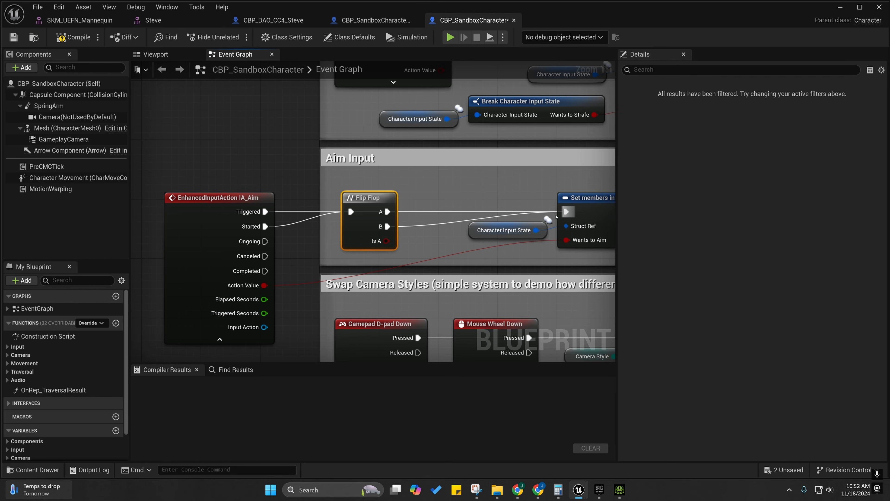
pyautogui.moveTo(387, 241); pyautogui.dragTo(566, 239)
pyautogui.moveTo(553, 243); pyautogui.dragTo(618, 244, button='right')
pyautogui.click(288, 213)
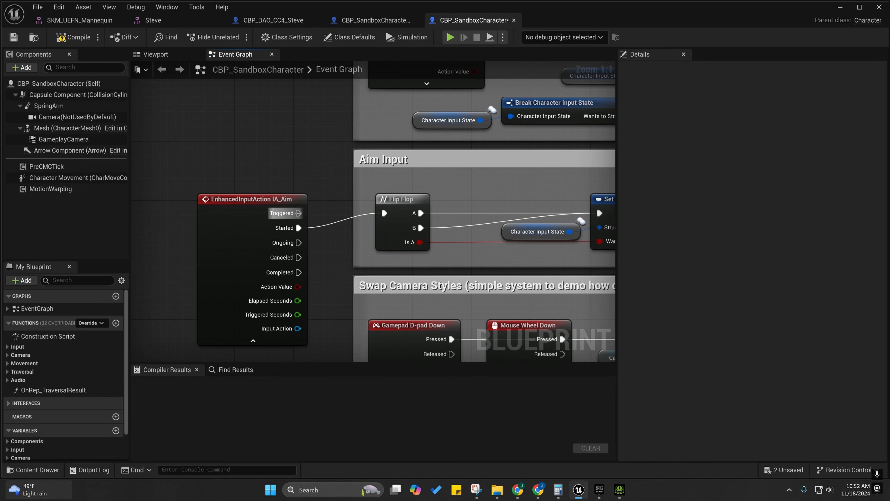
# Align the IA_Aim event with the Flip Flop, collapse its extra pins, and compile and save CBP_SandboxCharacter.
pyautogui.moveTo(246, 236); pyautogui.dragTo(253, 222)
pyautogui.click(245, 325)
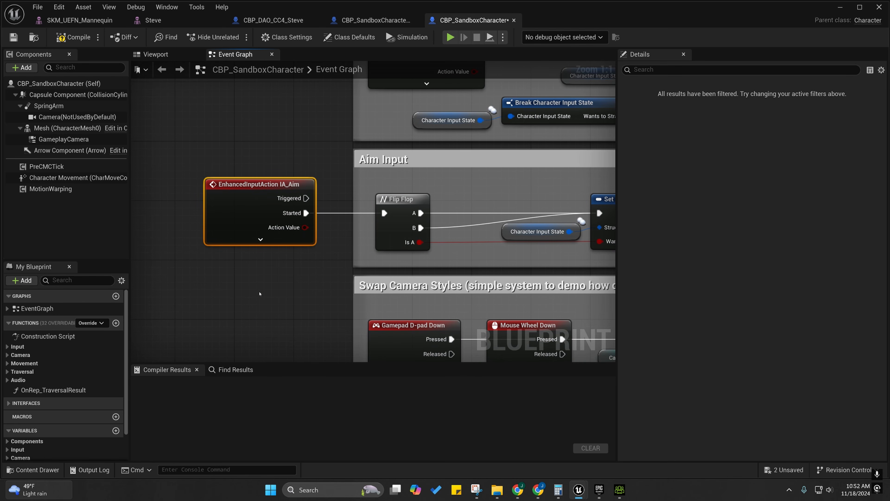
pyautogui.moveTo(259, 294); pyautogui.dragTo(168, 288, button='right')
pyautogui.click(14, 37)
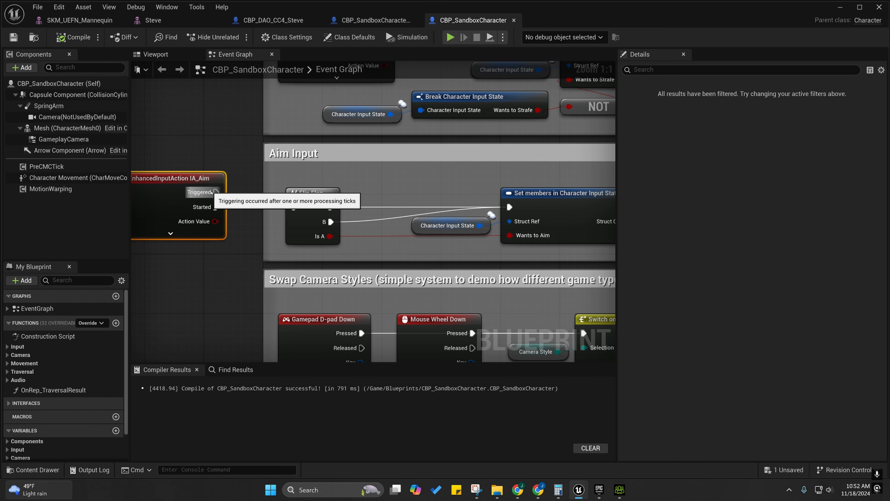
pyautogui.moveTo(214, 188)
pyautogui.mouseDown(button='right')
pyautogui.moveTo(274, 194)
pyautogui.moveTo(224, 188)
pyautogui.mouseUp(button='right')
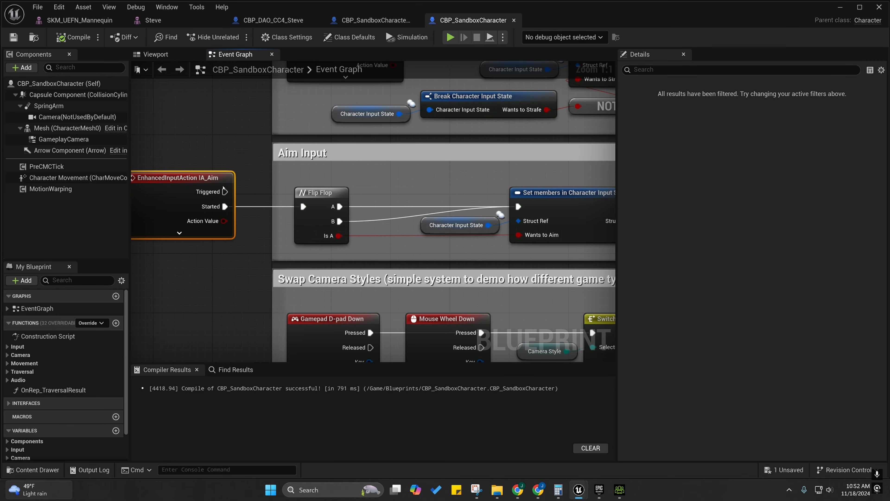
# Play DefaultLevel to test the toggled aiming, stop the session and return to the blueprint editor.
pyautogui.click(839, 7)
pyautogui.click(231, 35)
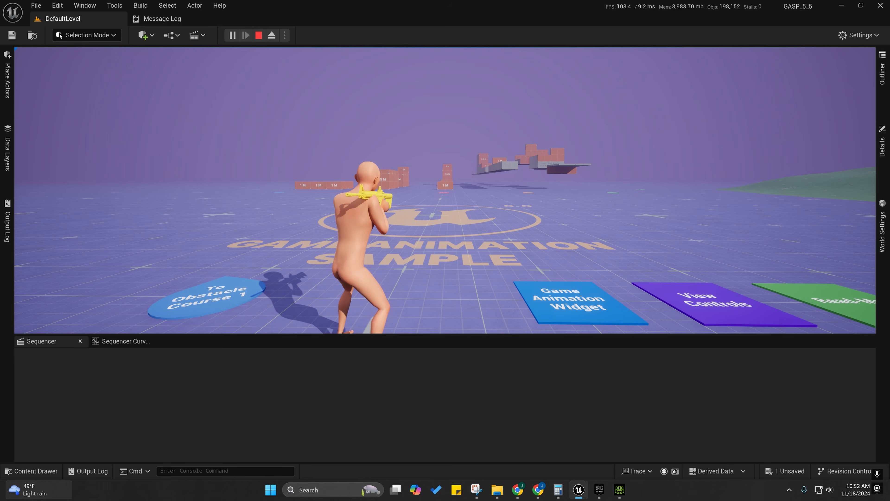
pyautogui.press('Escape')
pyautogui.moveTo(579, 489)
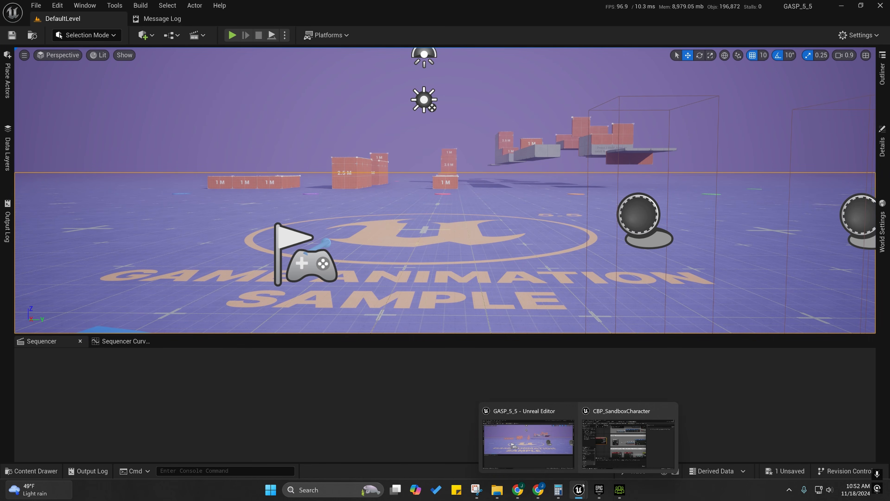
pyautogui.click(606, 429)
# Examine the random weapon-equip nodes in CBP_SandboxCharacter_DAO's event graph and locate the blueprint in the DAO/CharData content folder.
pyautogui.click(376, 20)
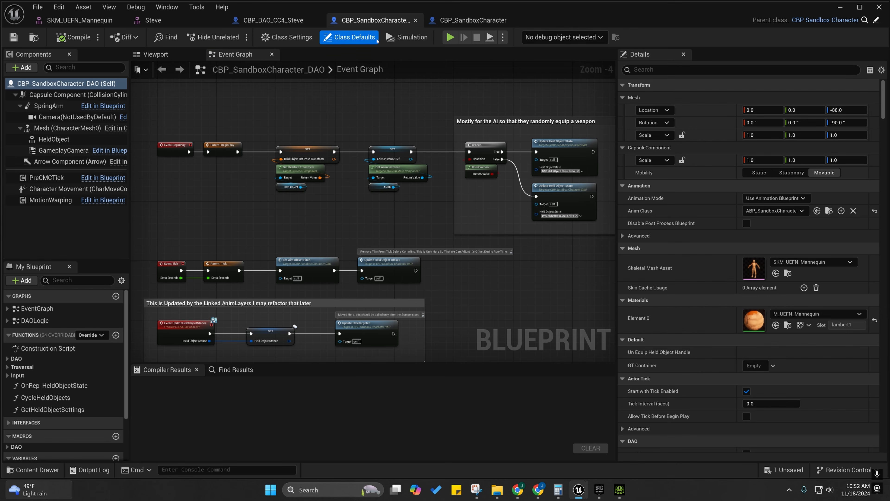
pyautogui.moveTo(281, 194); pyautogui.dragTo(220, 107, button='right')
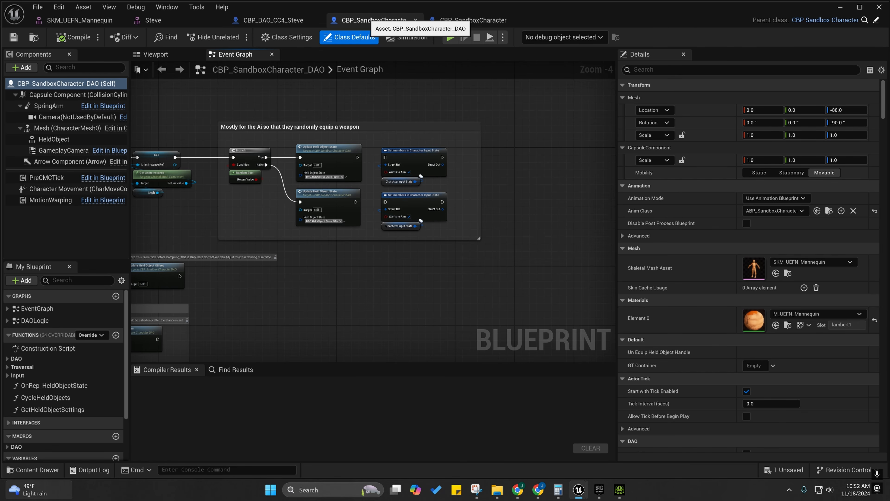
pyautogui.moveTo(245, 210); pyautogui.dragTo(307, 214, button='right')
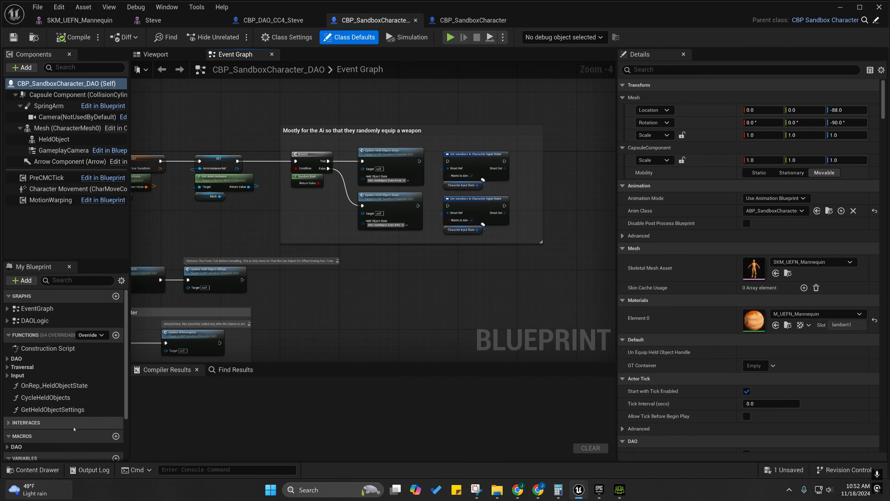
pyautogui.click(33, 469)
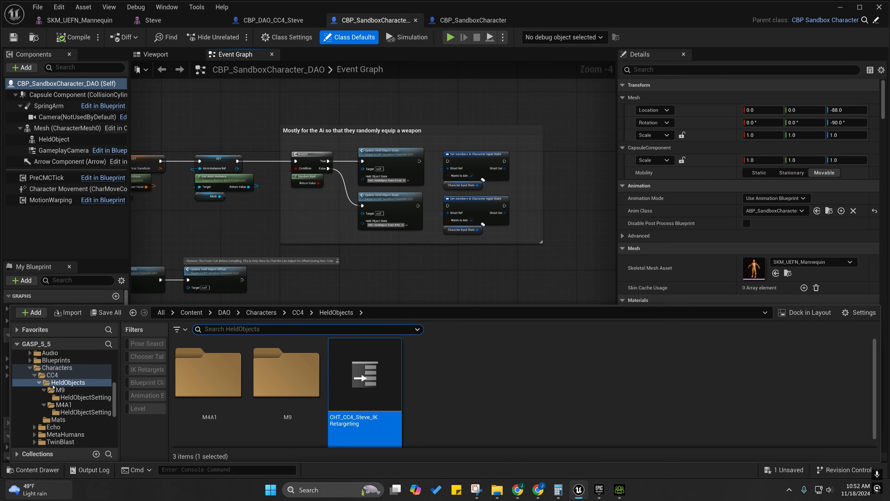
pyautogui.scroll(2, 52, 386)
pyautogui.scroll(-8, 51, 383)
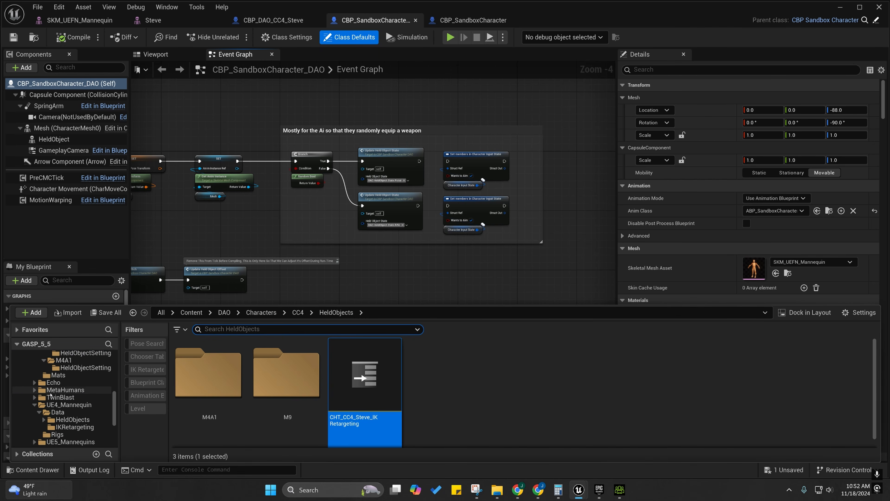
pyautogui.scroll(7, 47, 397)
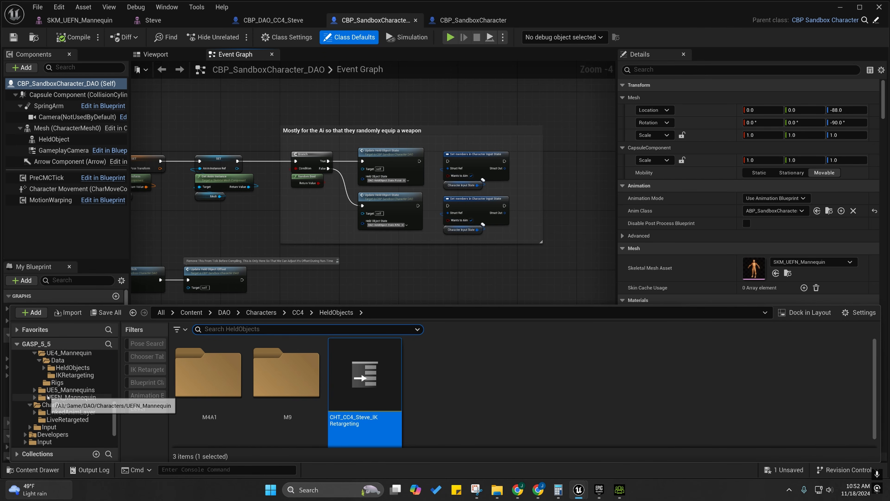
pyautogui.scroll(-4, 48, 396)
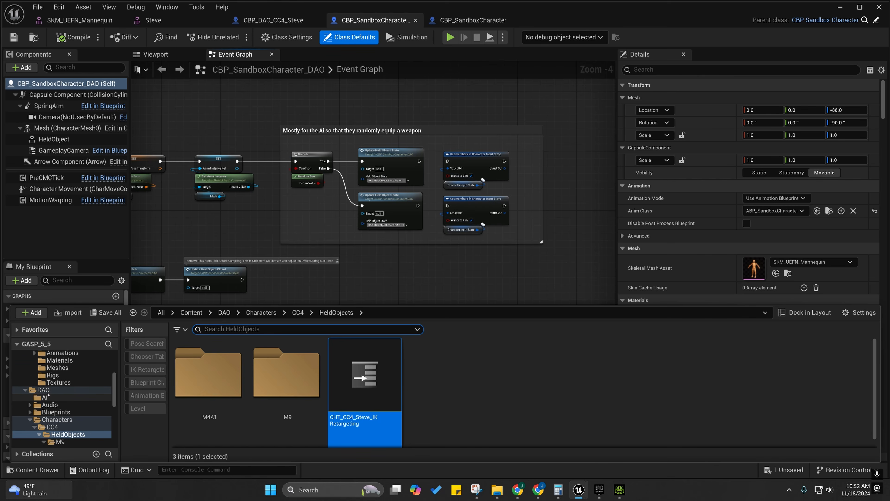
pyautogui.scroll(-2, 45, 395)
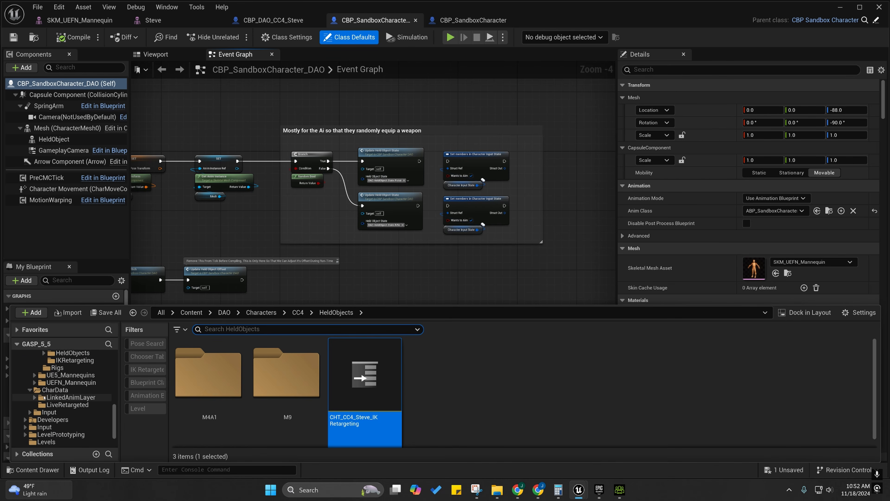
pyautogui.click(53, 390)
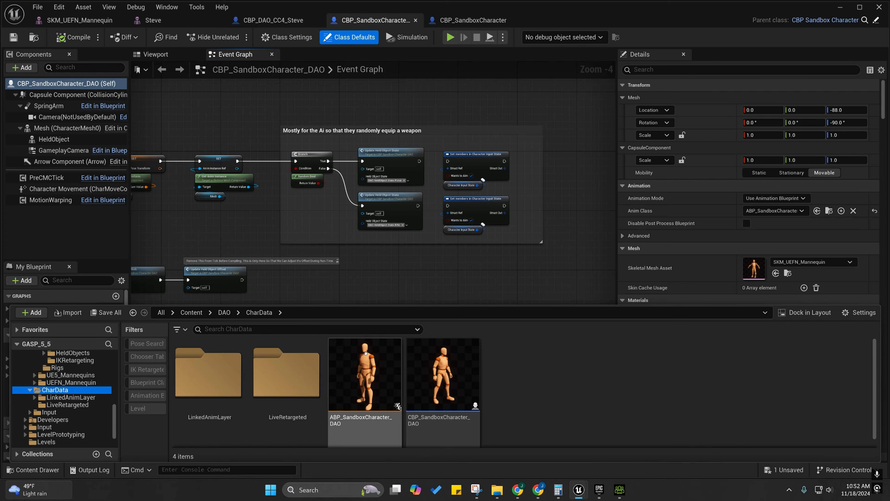
pyautogui.moveTo(345, 222); pyautogui.dragTo(326, 237, button='right')
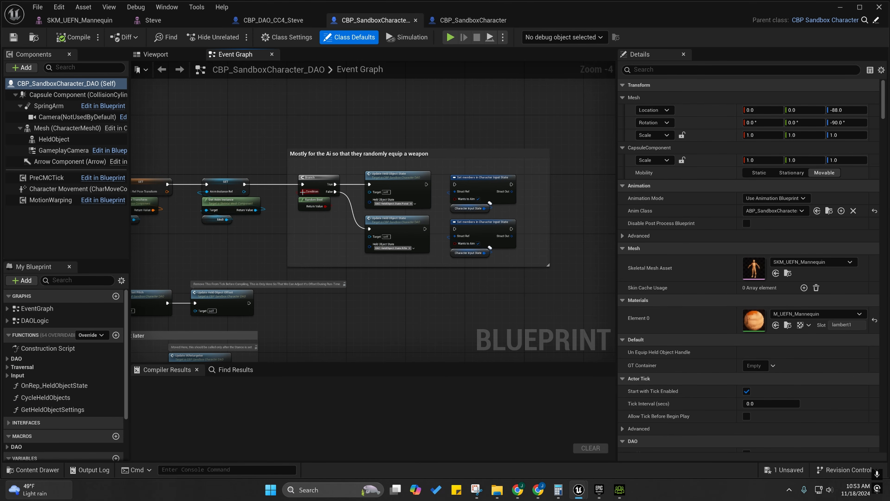
# Route both the True and False outputs of the random-equip Branch to the lower Update Held Object State node; compile and save CBP_SandboxCharacter_DAO.
pyautogui.keyDown('alt'); pyautogui.click(280, 186); pyautogui.keyUp('alt')
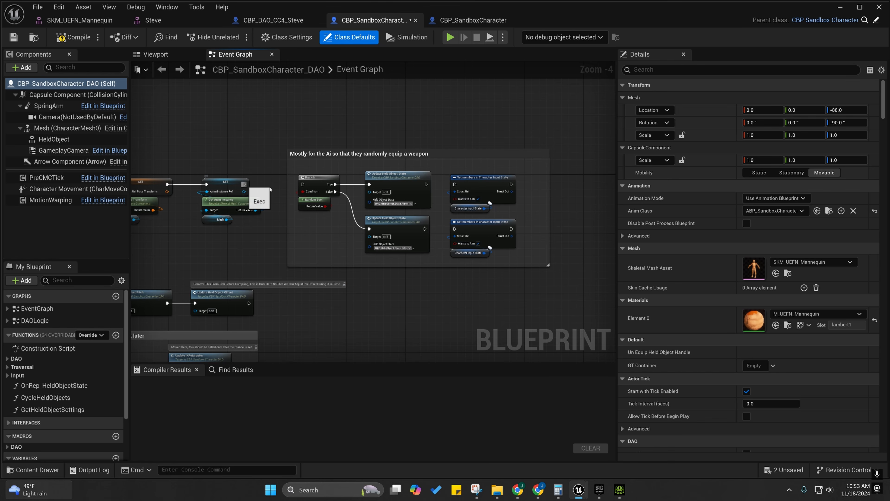
pyautogui.moveTo(244, 184); pyautogui.dragTo(371, 231)
pyautogui.moveTo(354, 237); pyautogui.dragTo(355, 207, button='right')
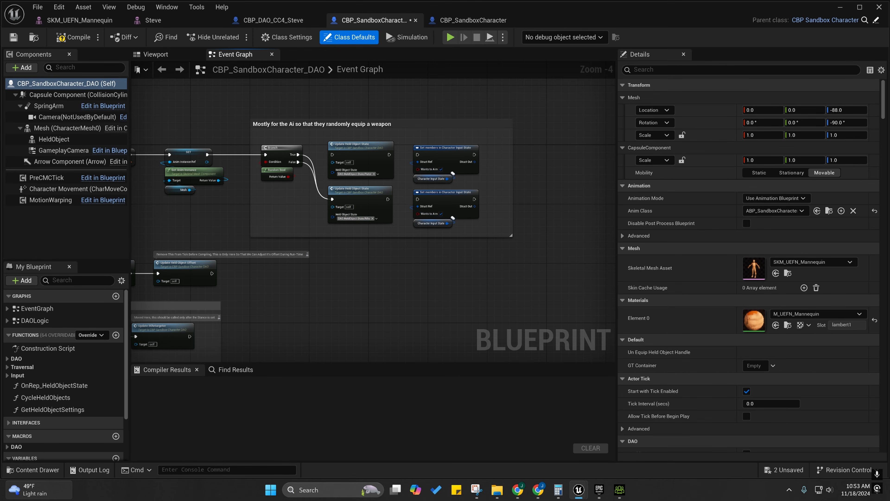
pyautogui.moveTo(355, 208); pyautogui.dragTo(377, 218, button='right')
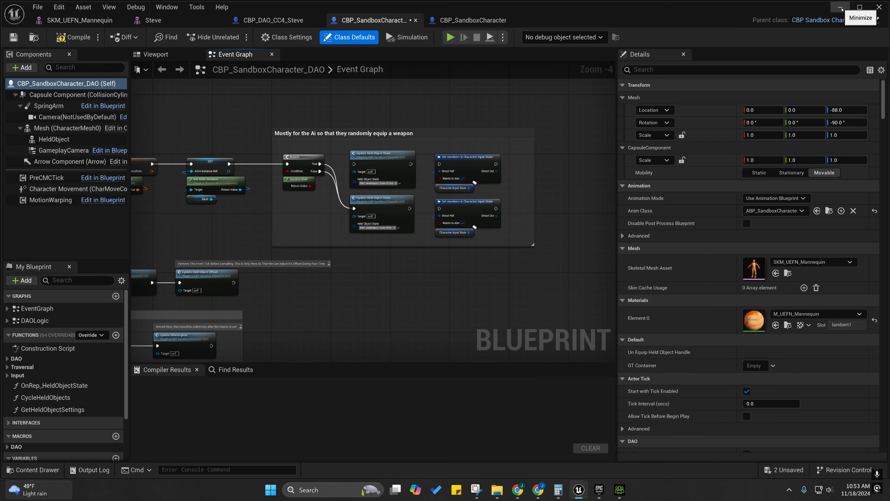
pyautogui.click(13, 37)
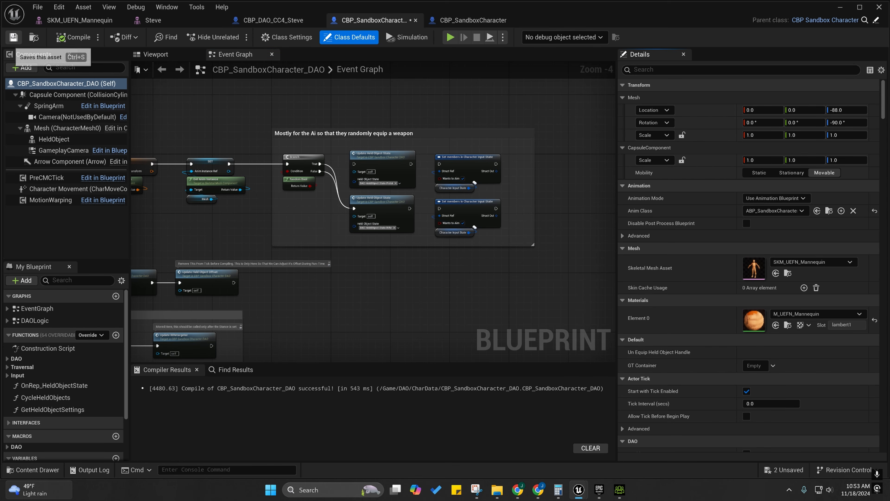
# Play DefaultLevel with the M4A1 equipped and eject from the character to inspect its aiming pose from the side.
pyautogui.click(848, 9)
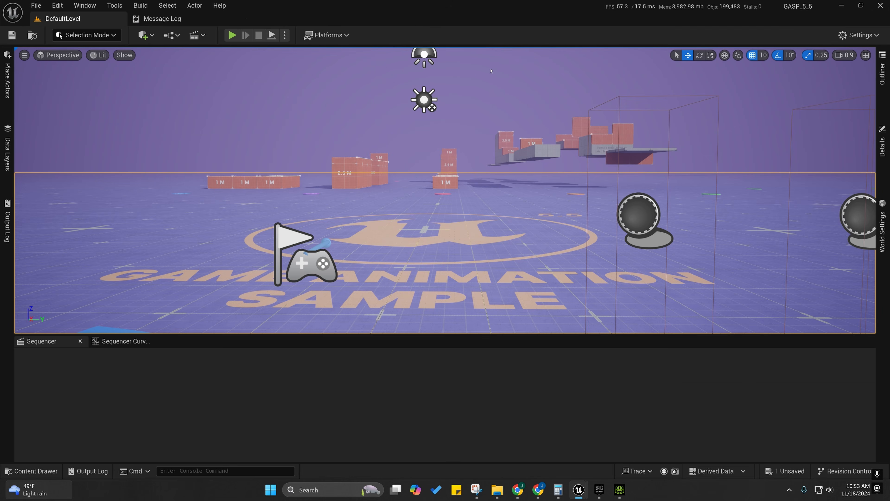
pyautogui.click(232, 36)
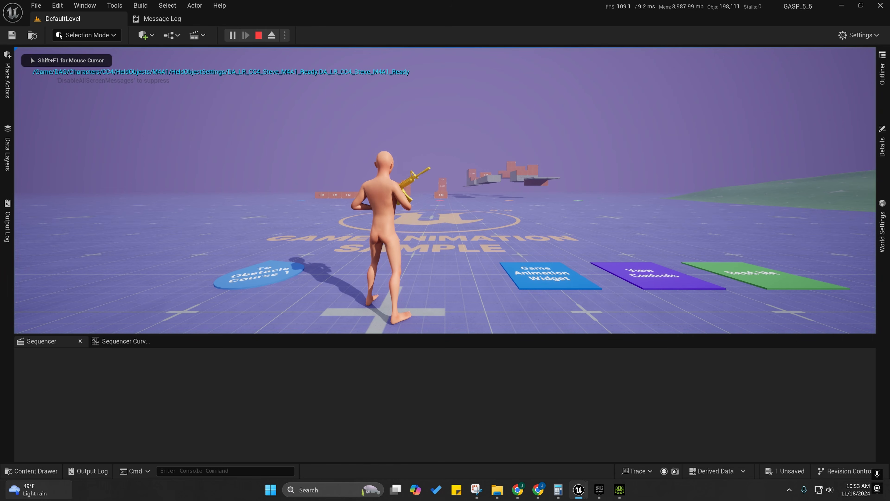
pyautogui.press('F8')
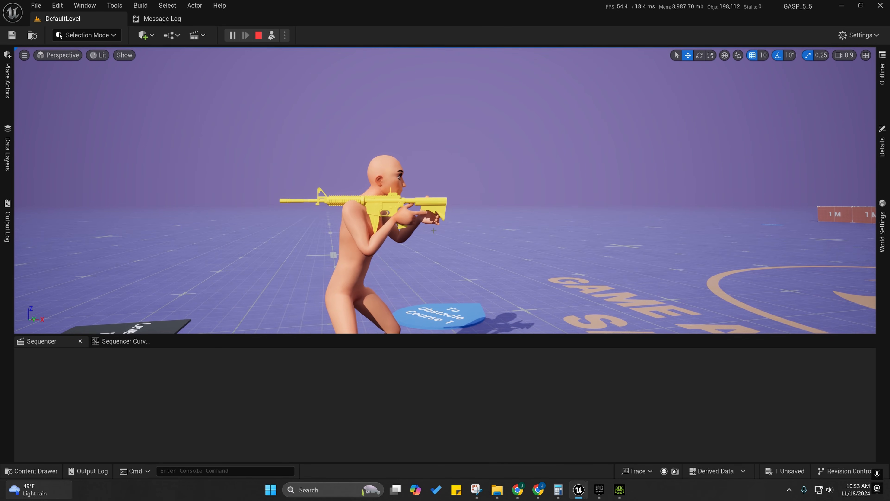
# Open the CHT_CC4_Steve_IKRetargeting chooser table from the CC4 HeldObjects content folder.
pyautogui.moveTo(580, 490)
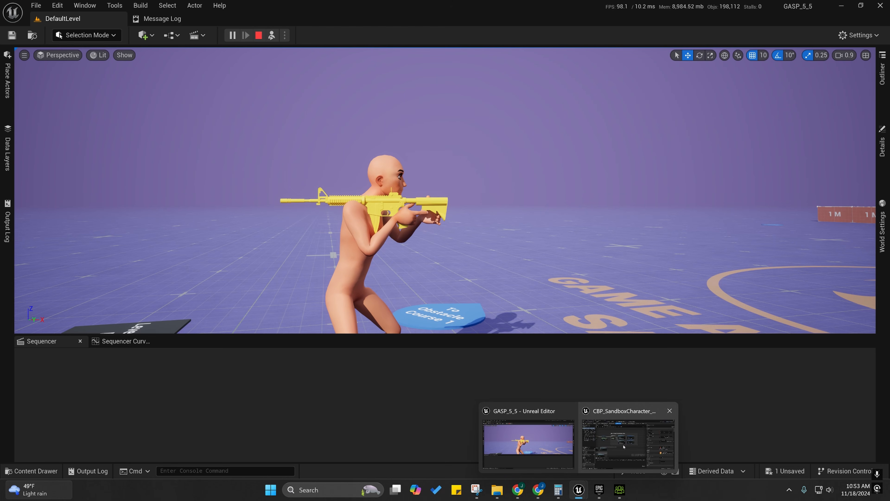
pyautogui.click(628, 442)
pyautogui.click(284, 21)
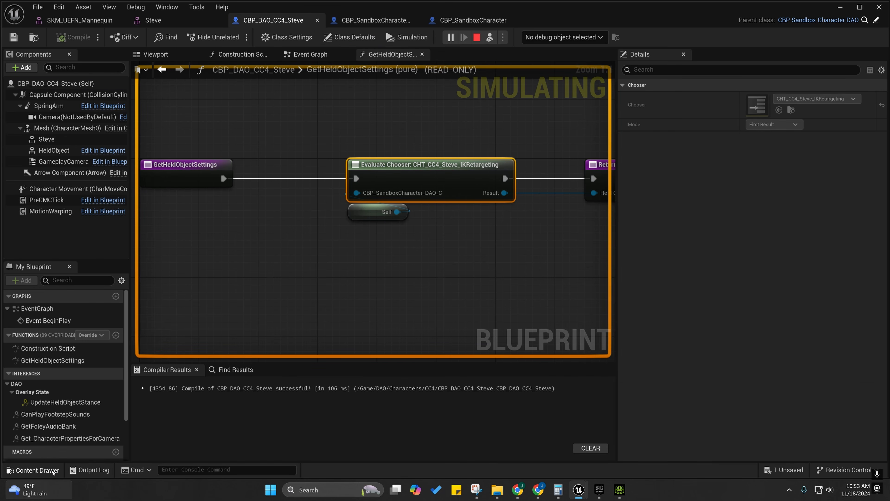
pyautogui.click(35, 469)
pyautogui.click(33, 37)
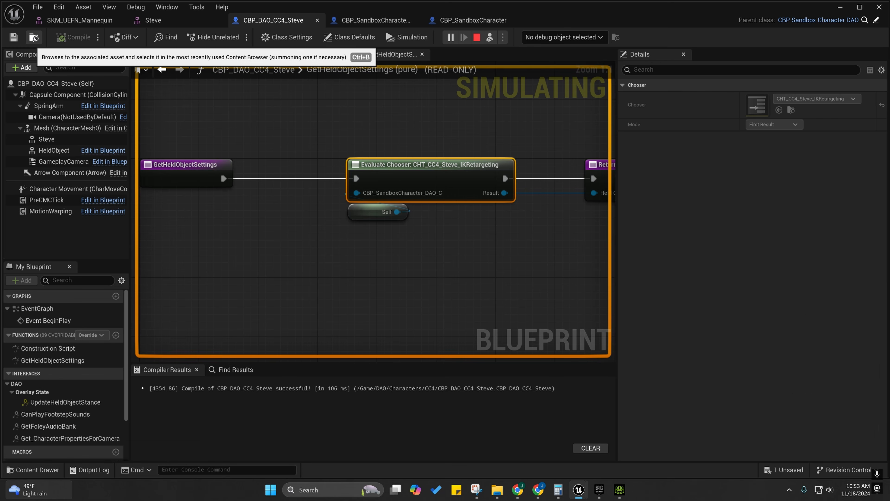
pyautogui.doubleClick(223, 380)
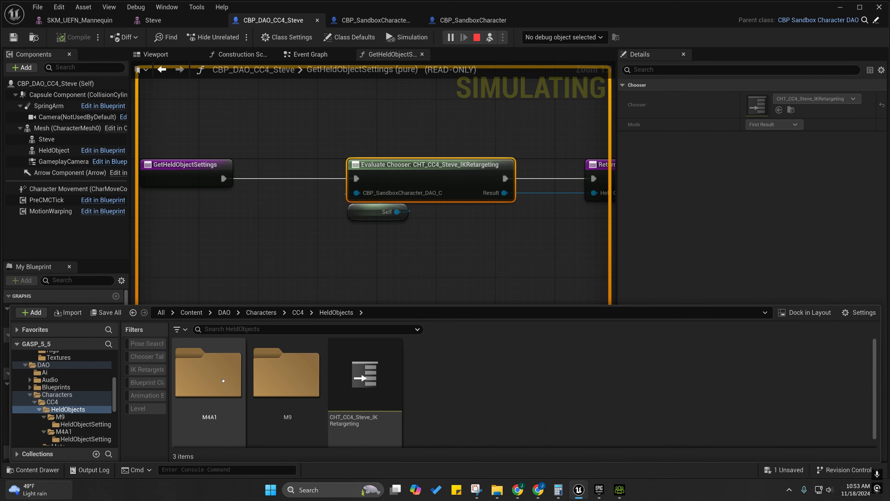
pyautogui.doubleClick(364, 375)
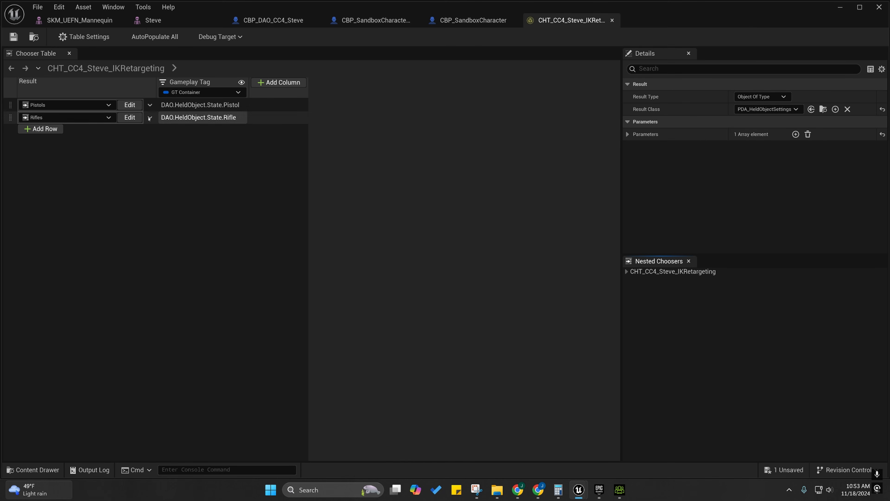
# Follow the chooser's Rifles entry to PDA_CC4_Steve_M4A1 and open its held object offset asset, DA_HOD_CC4_Steve_M4A1.
pyautogui.click(128, 117)
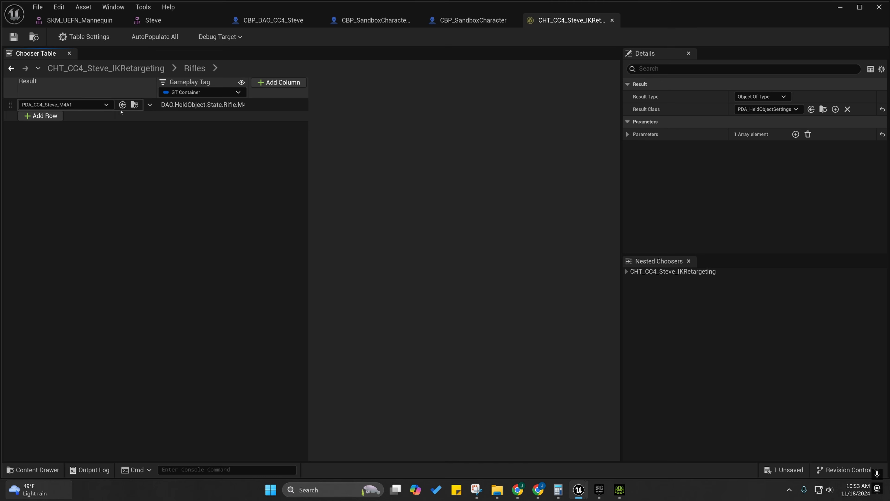
pyautogui.click(135, 105)
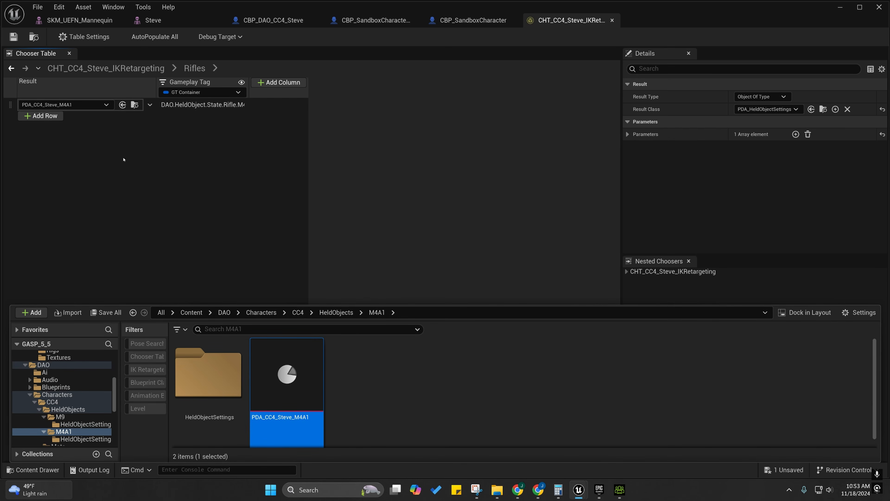
pyautogui.doubleClick(277, 367)
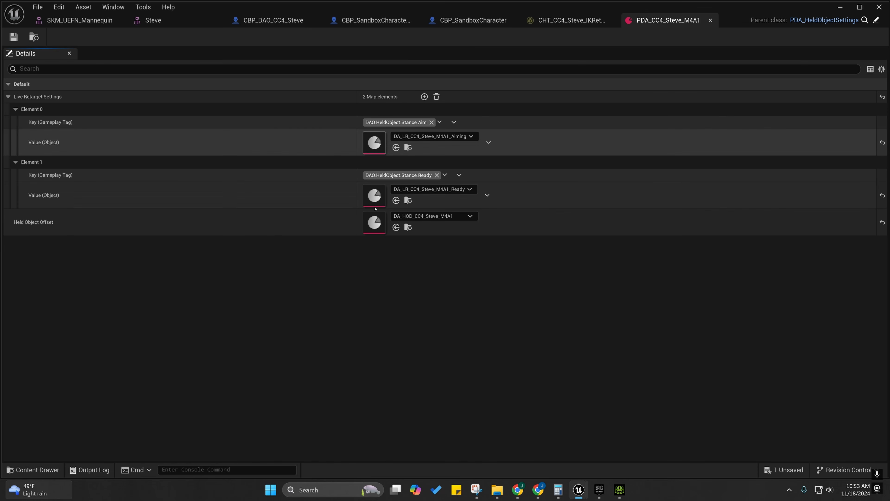
pyautogui.doubleClick(374, 228)
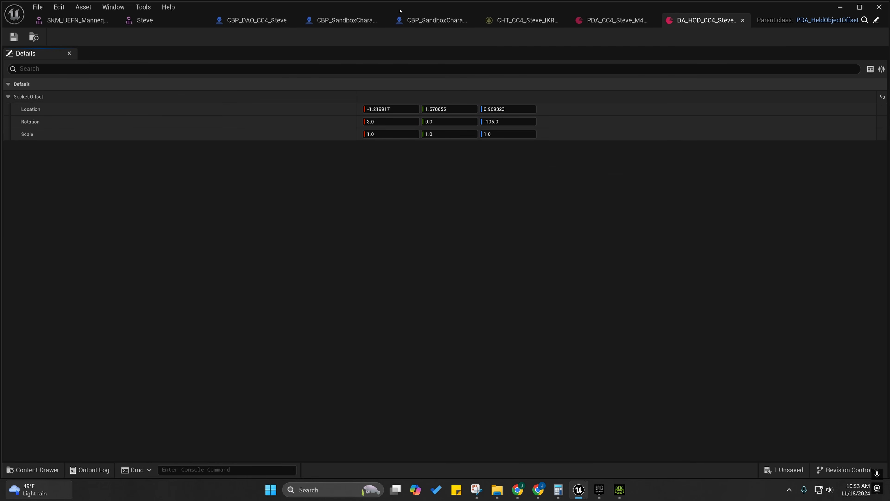
# Tile the offset asset editor and the DefaultLevel editor side by side, with the aiming character framed closely.
pyautogui.moveTo(399, 11); pyautogui.dragTo(889, 168)
pyautogui.click(327, 36)
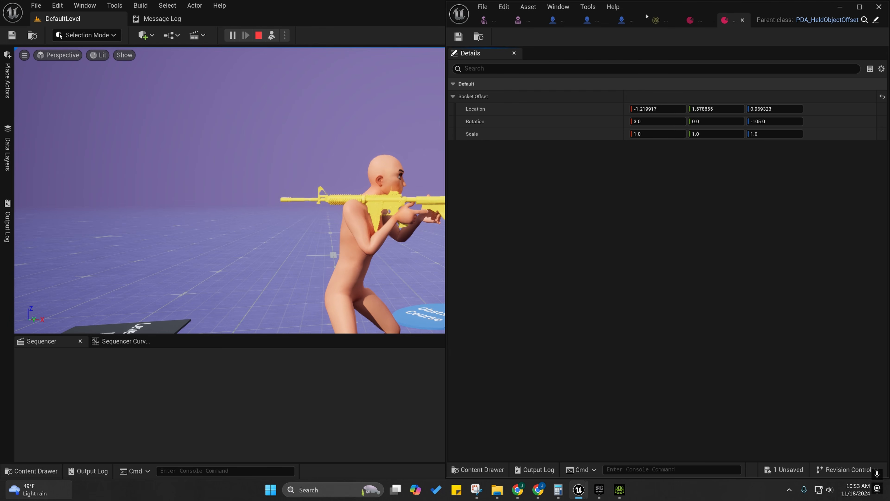
pyautogui.moveTo(378, 15); pyautogui.dragTo(1, 130)
pyautogui.click(260, 170)
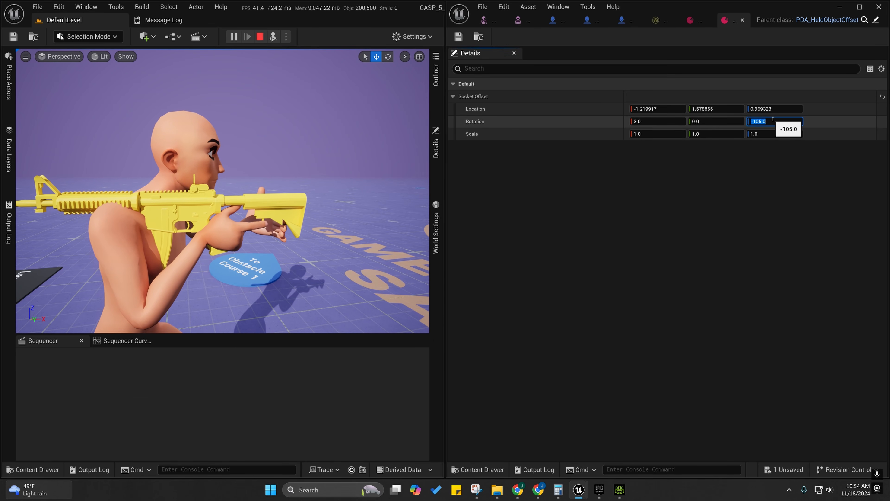
# Reset the M4A1's socket offset, set its Z rotation to 90, and inspect the rifle in the character's hands.
pyautogui.write('0')
pyautogui.press('Return')
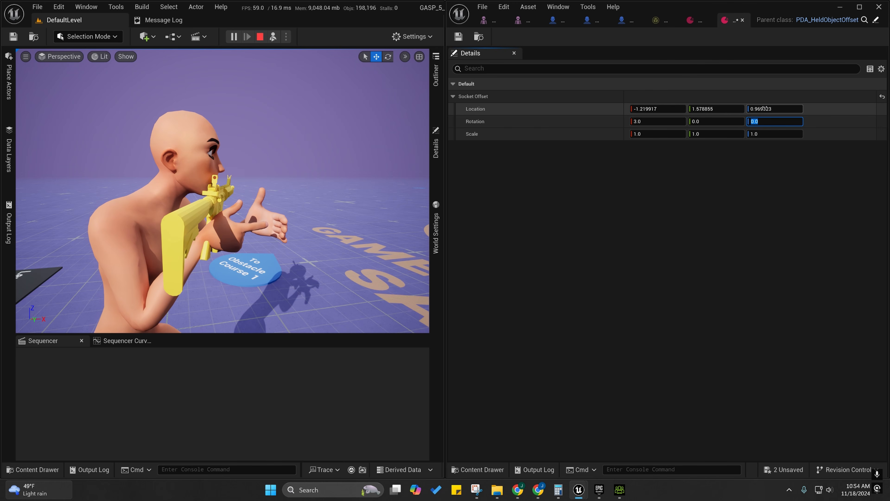
pyautogui.click(881, 97)
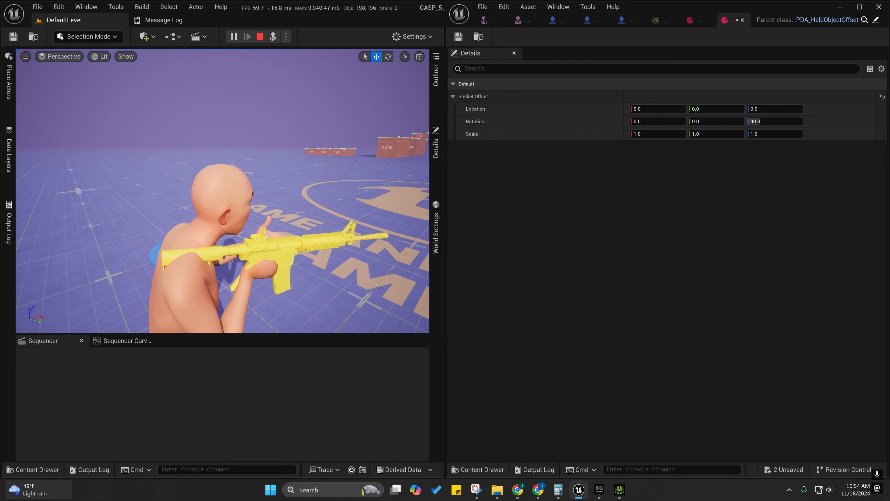
pyautogui.moveTo(224, 189); pyautogui.dragTo(280, 236, button='right')
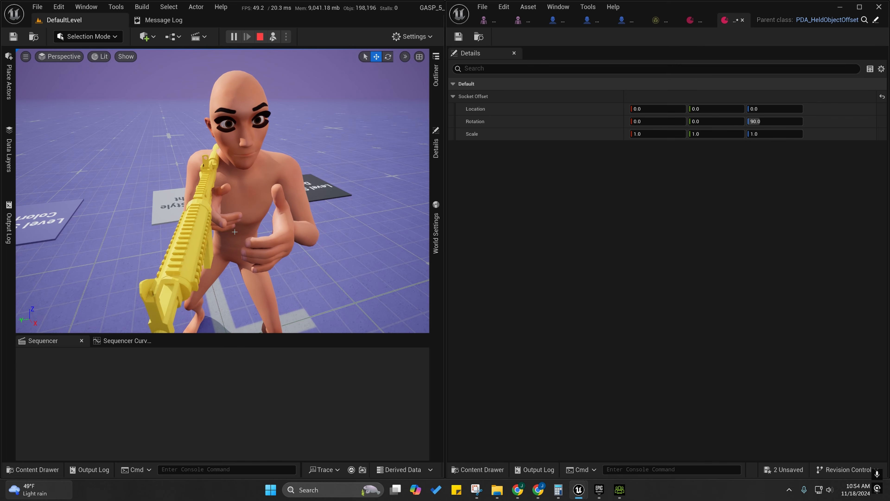
pyautogui.moveTo(281, 236); pyautogui.dragTo(279, 207, button='right')
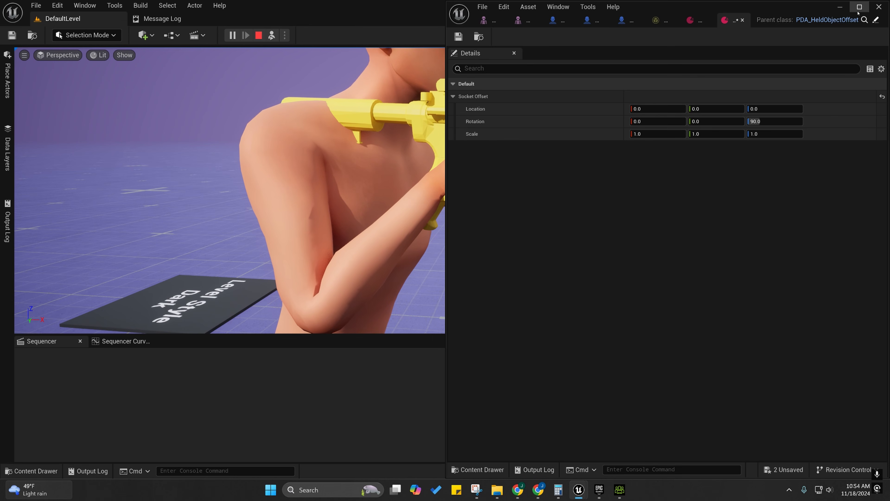
# Minimize the asset editor window and stop the DefaultLevel play session.
pyautogui.click(839, 7)
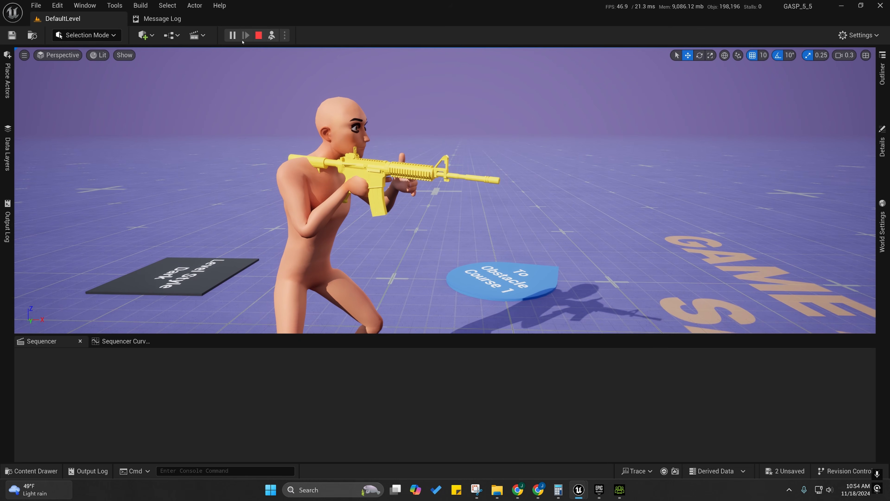
pyautogui.click(259, 35)
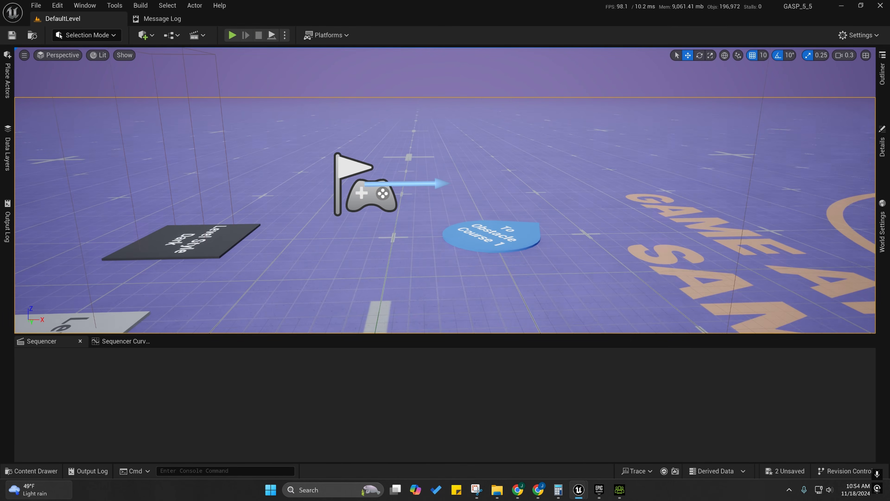
pyautogui.press('s')
pyautogui.moveTo(280, 246); pyautogui.dragTo(396, 231, button='right')
pyautogui.scroll(4, 389, 235)
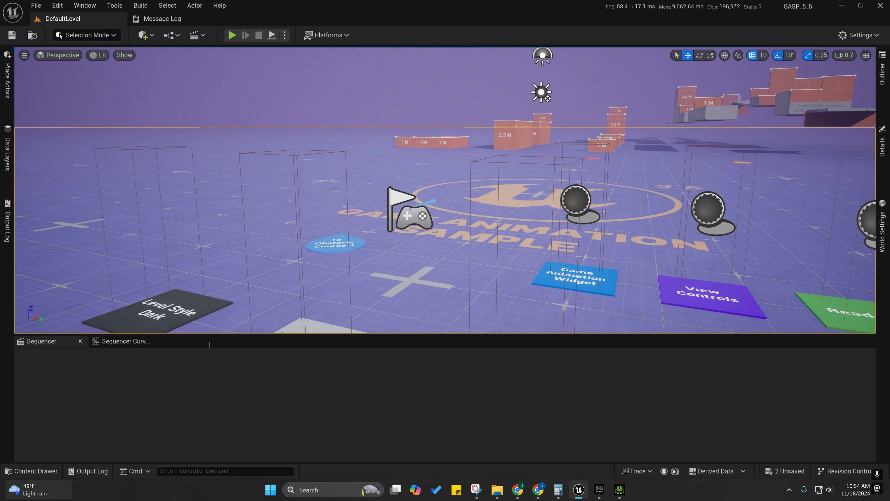
# Browse to the LinkedAnimLayer folder inside DAO/CharData in the project content.
pyautogui.click(30, 471)
pyautogui.scroll(-3, 60, 368)
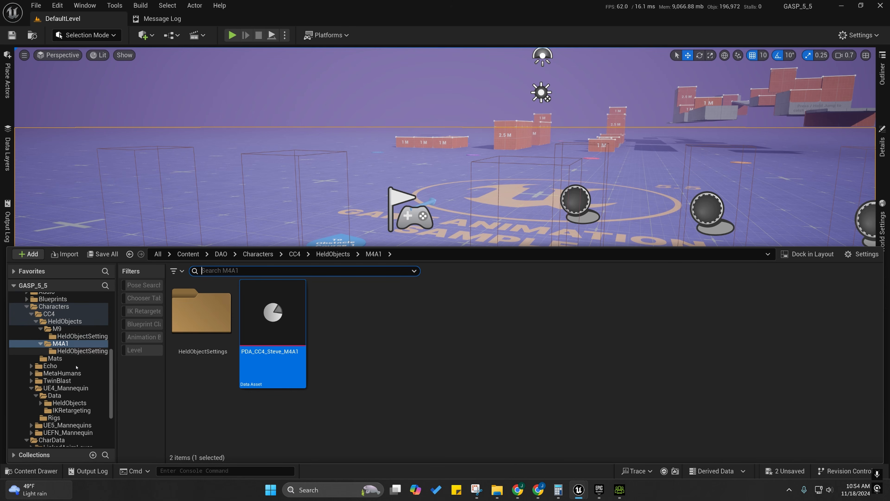
pyautogui.scroll(3, 46, 356)
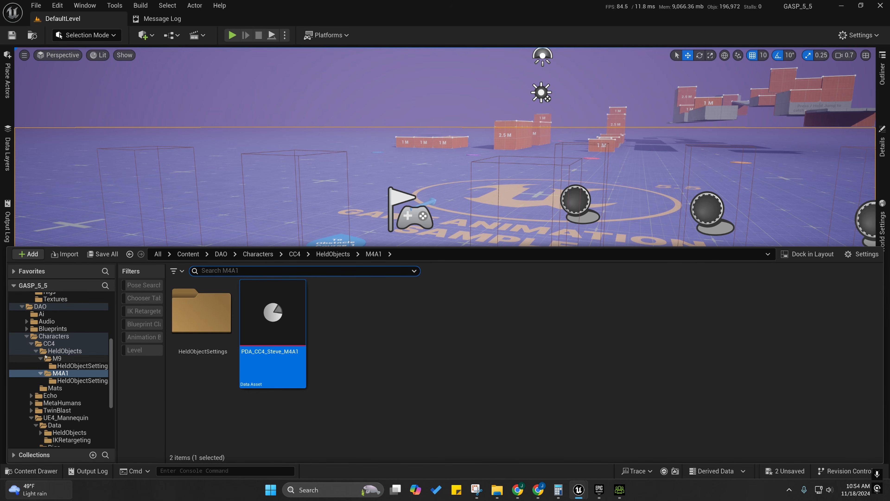
pyautogui.click(27, 338)
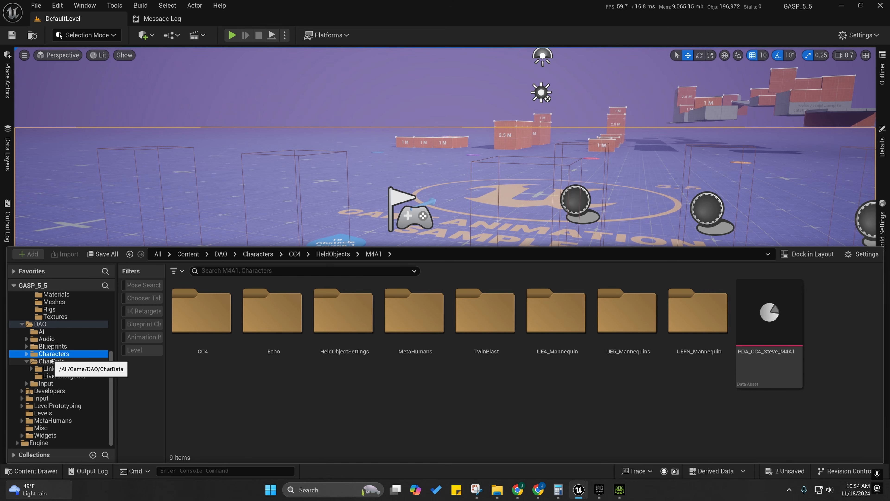
pyautogui.click(52, 361)
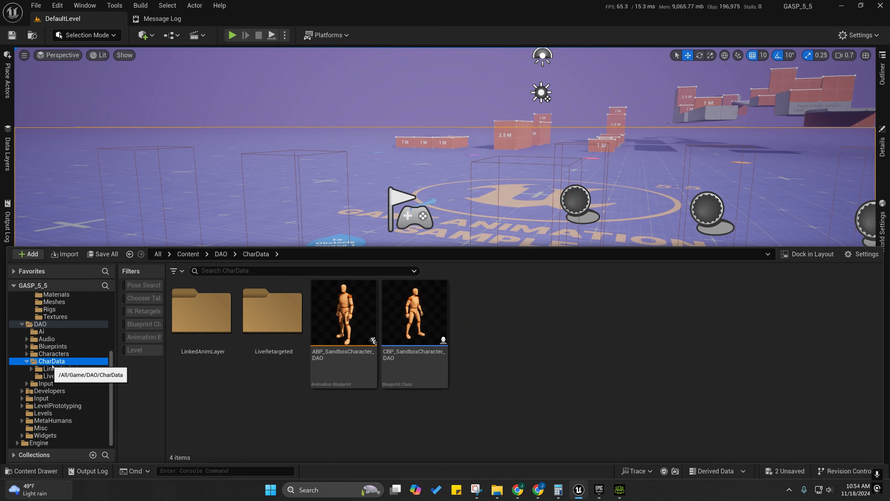
pyautogui.doubleClick(207, 326)
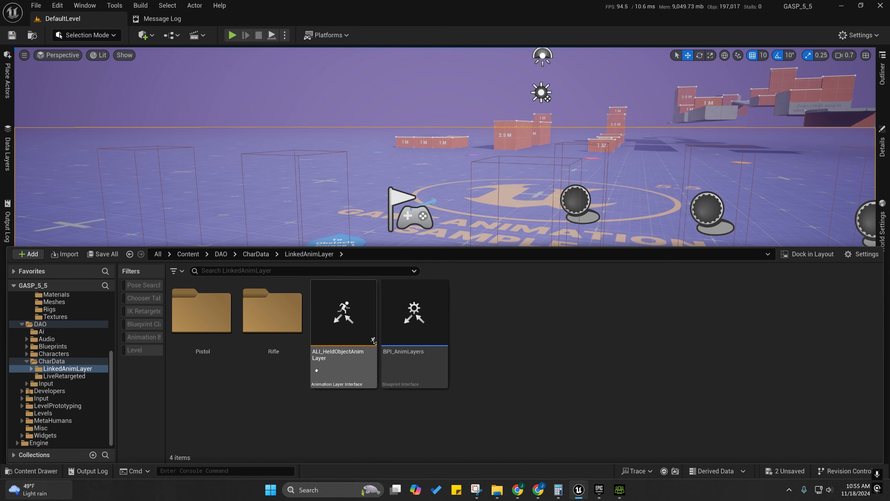
# Open ABP_HeldObjectAnimLayer_Pistol_Default from the Pistol folder and maximize its editor window.
pyautogui.doubleClick(203, 326)
pyautogui.click(269, 340)
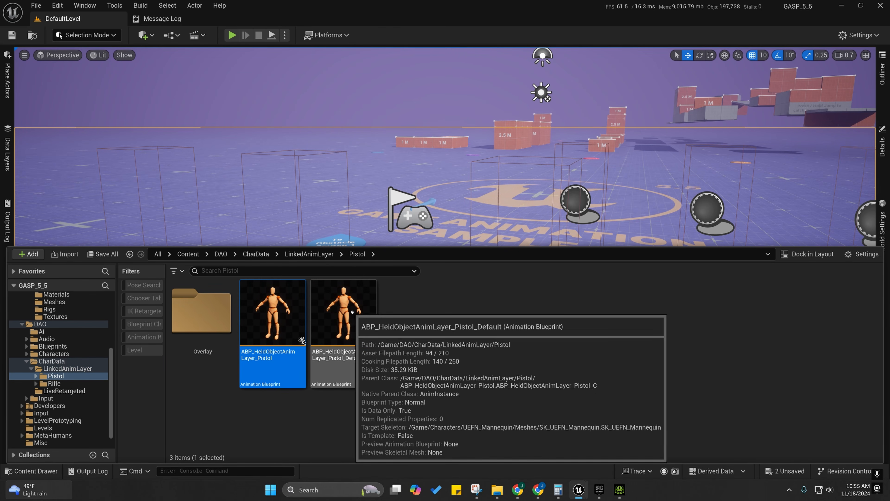
pyautogui.click(350, 315)
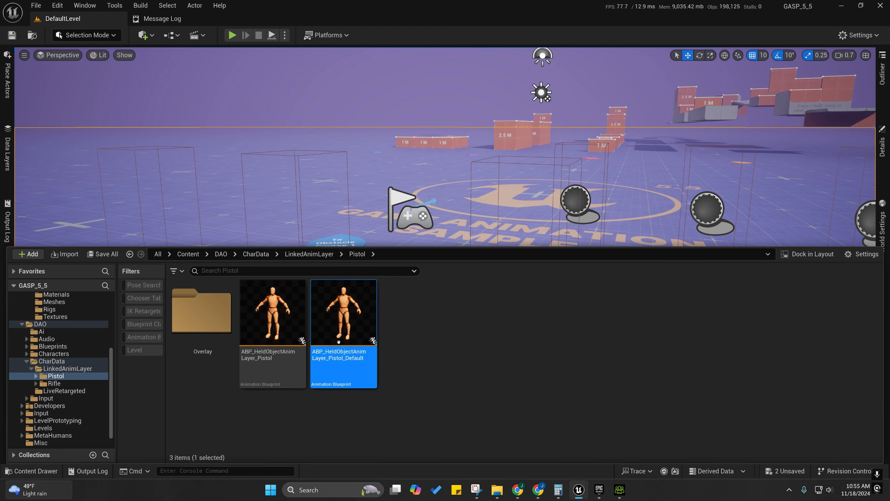
pyautogui.moveTo(339, 341)
pyautogui.doubleClick(344, 323)
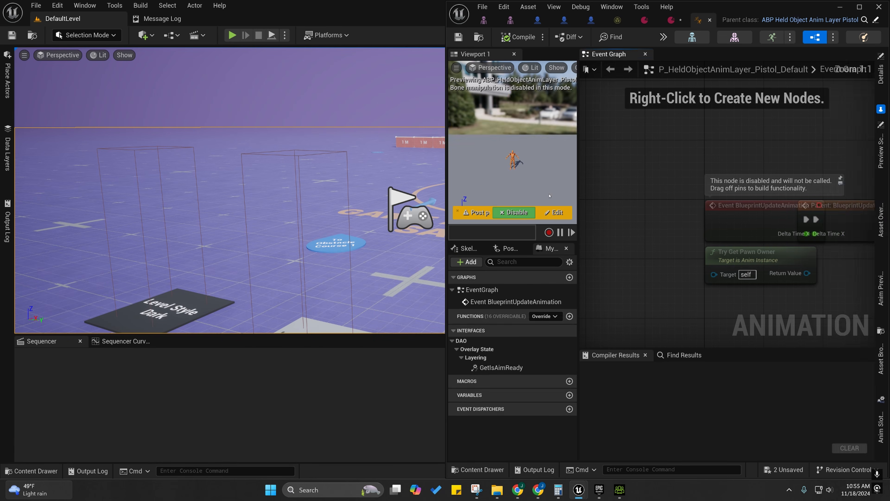
pyautogui.click(859, 7)
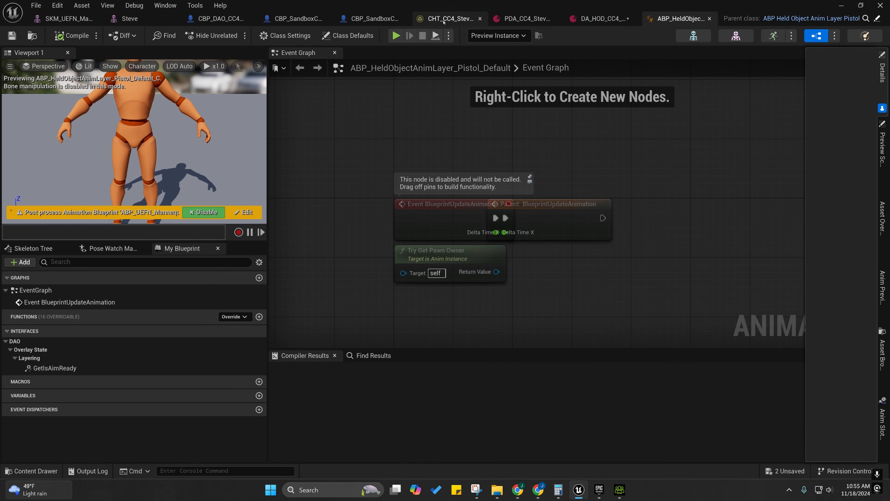
# Show the pistol anim layer's class defaults with readable pose settings and open its linked layer settings, DA_Pistol_Layering.
pyautogui.click(345, 35)
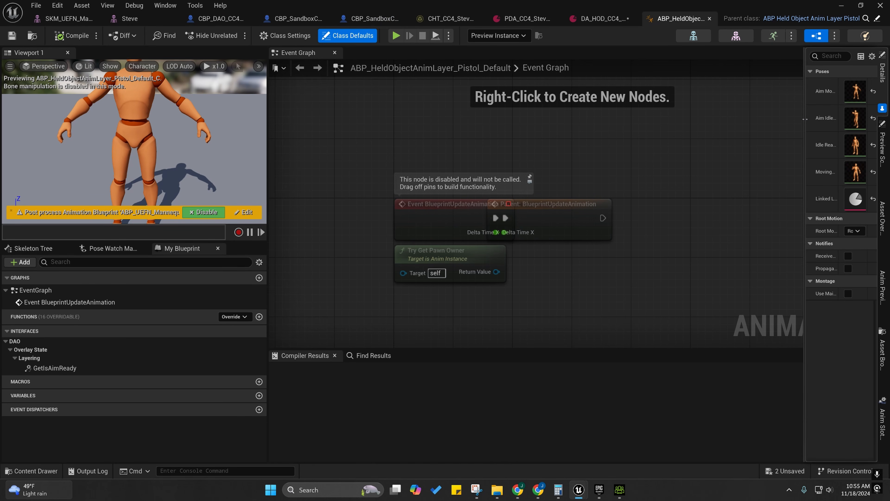
pyautogui.moveTo(804, 119); pyautogui.dragTo(664, 119)
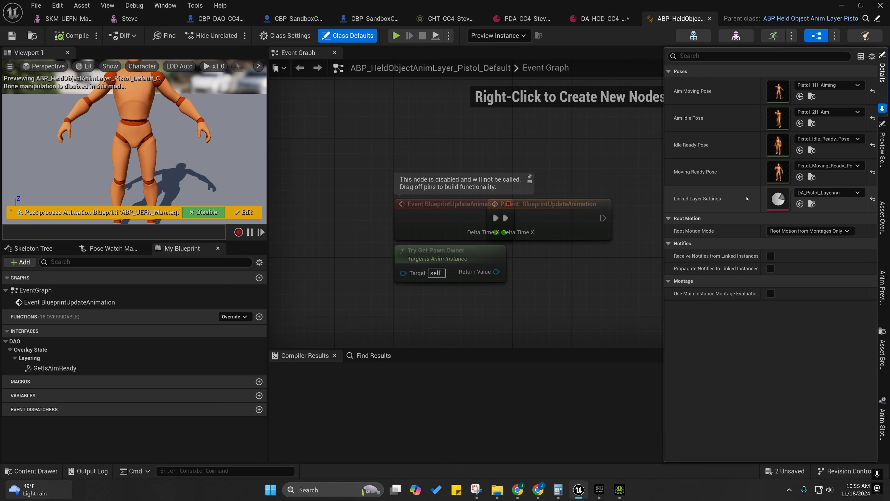
pyautogui.doubleClick(778, 199)
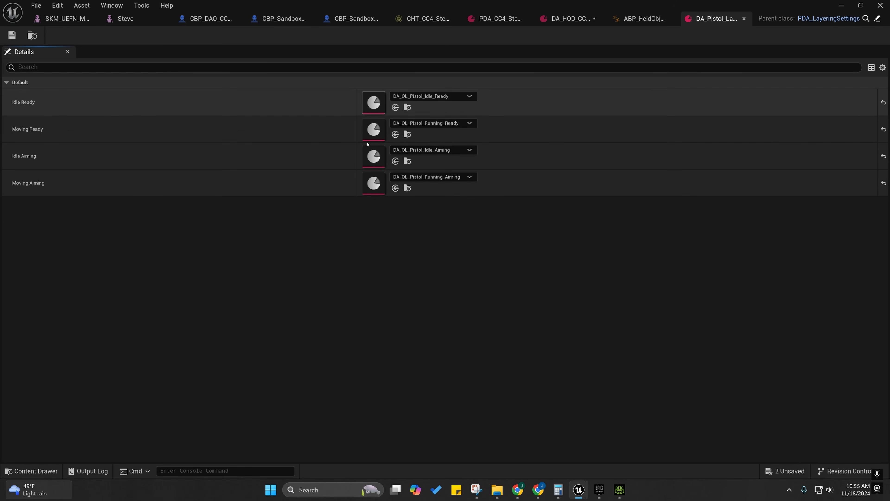
# Open DA_OL_Pistol_Idle_Ready and examine the overlay space and layering weights for both arms and the upper body secondary motion.
pyautogui.doubleClick(373, 103)
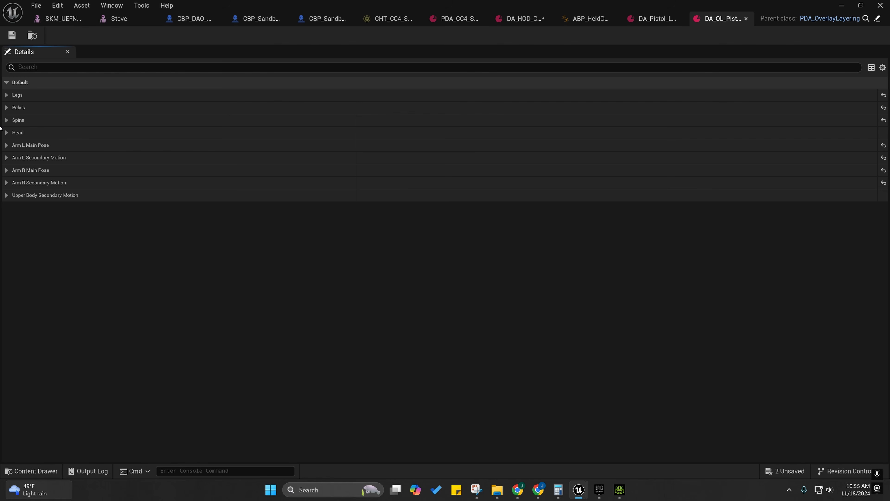
pyautogui.click(6, 95)
pyautogui.click(6, 95)
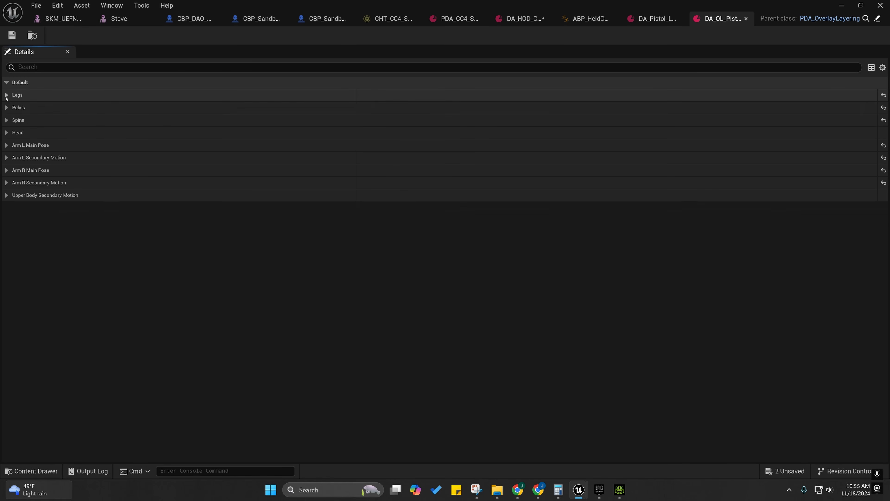
pyautogui.click(6, 145)
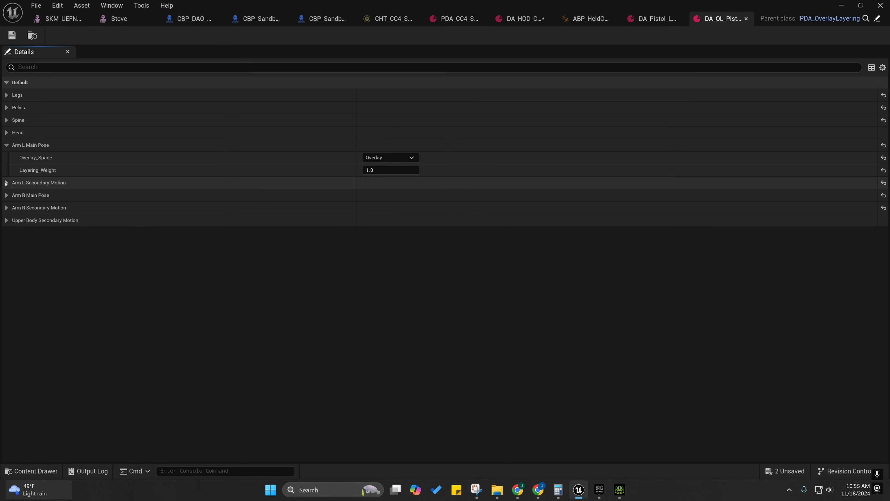
pyautogui.click(7, 182)
pyautogui.click(6, 219)
pyautogui.click(7, 257)
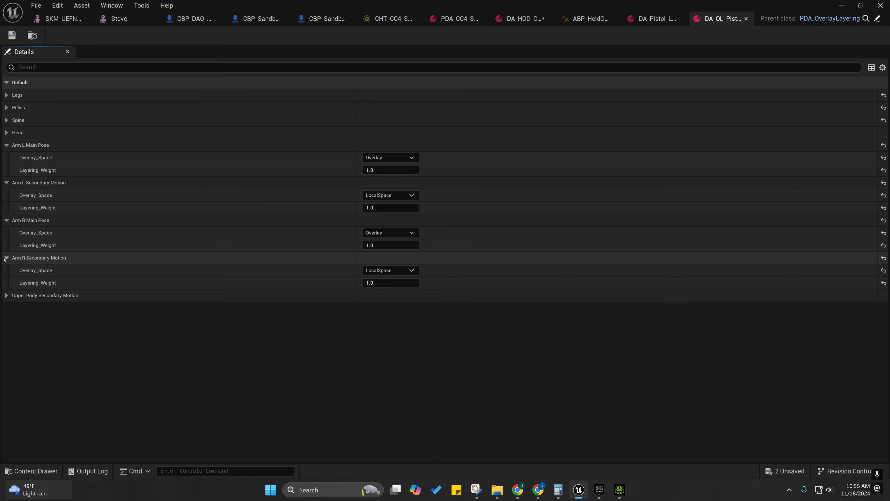
pyautogui.click(7, 294)
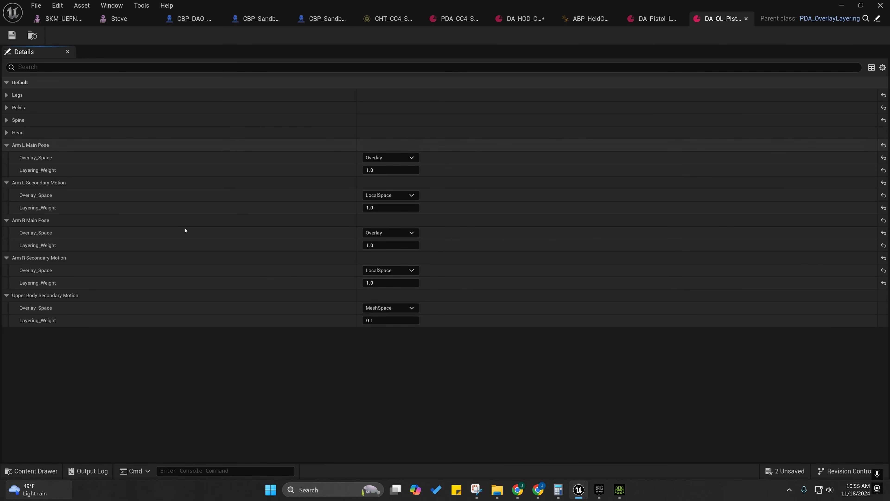
# Examine the head, spine, pelvis and legs overlay settings, and close the idle-ready overlay and pistol layering assets.
pyautogui.click(6, 133)
pyautogui.click(6, 120)
pyautogui.click(6, 108)
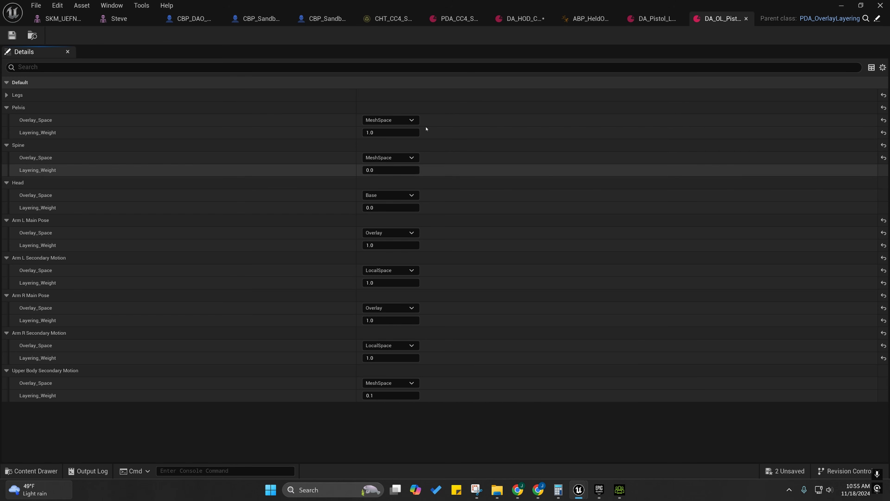
pyautogui.click(7, 95)
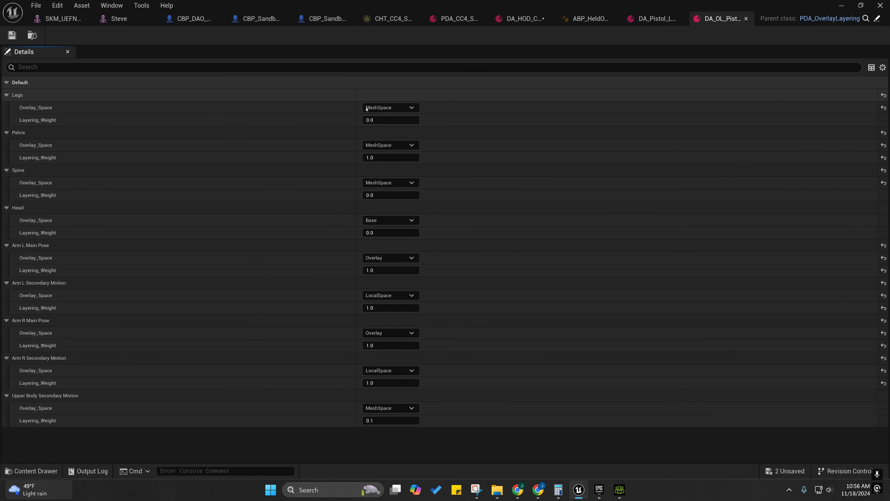
pyautogui.click(6, 95)
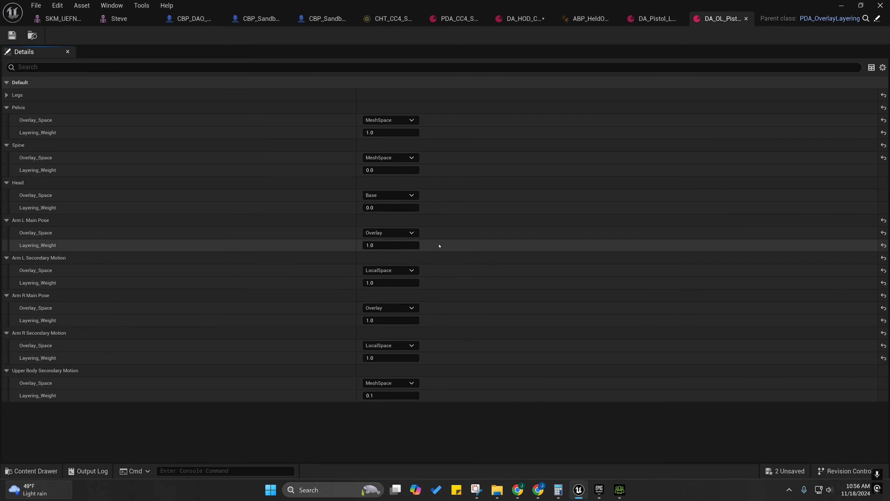
pyautogui.click(746, 19)
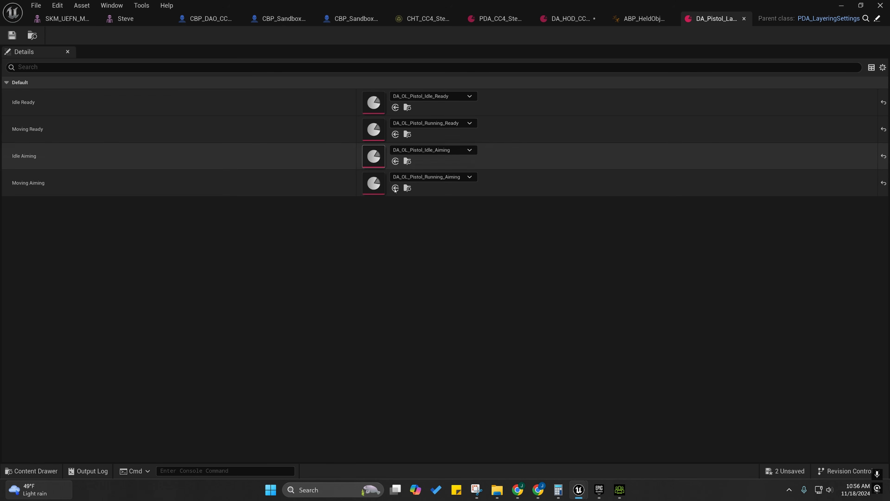
pyautogui.click(744, 19)
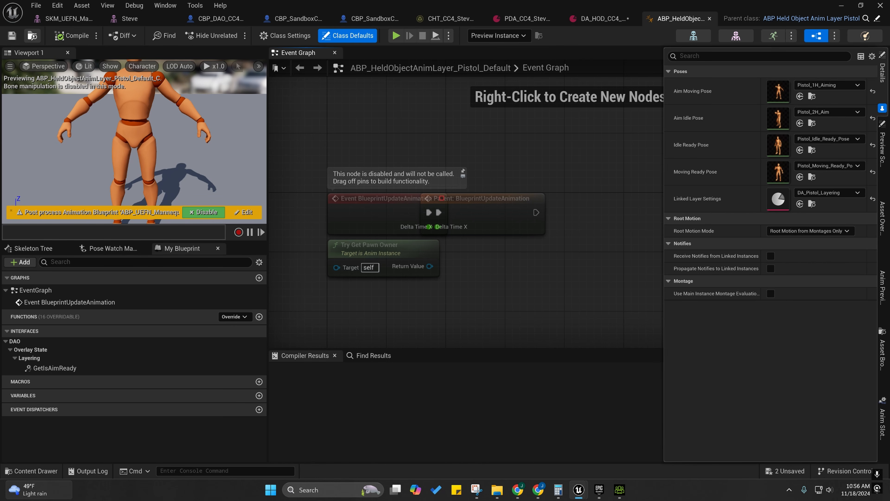
# Locate the pistol anim layer in the project content and open the neighbouring Rifle folder.
pyautogui.click(32, 35)
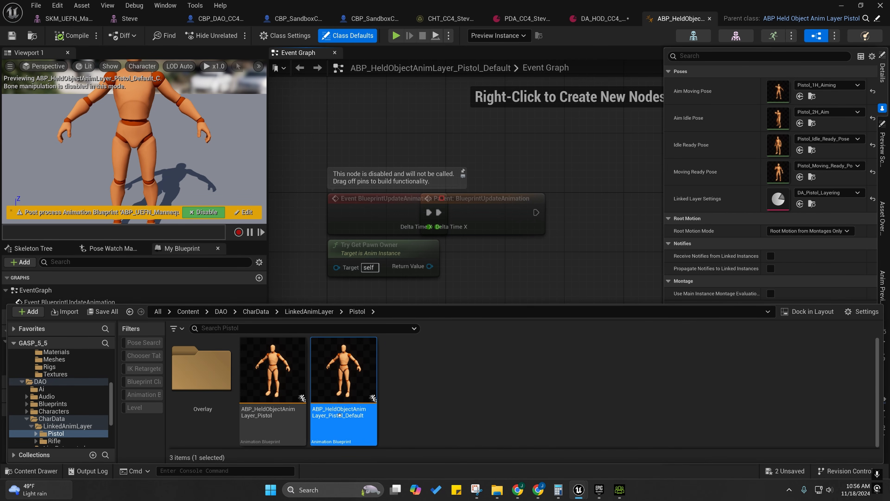
pyautogui.scroll(-1, 56, 421)
pyautogui.click(54, 411)
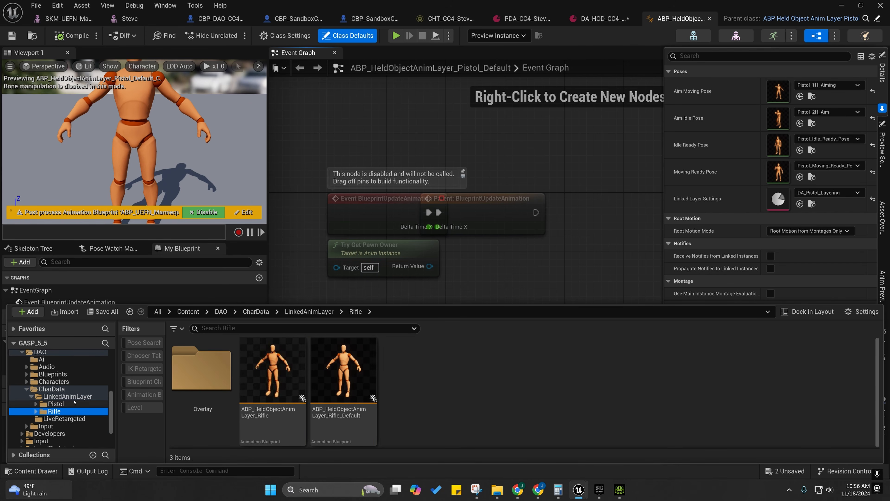
pyautogui.scroll(4, 67, 395)
pyautogui.scroll(-4, 56, 392)
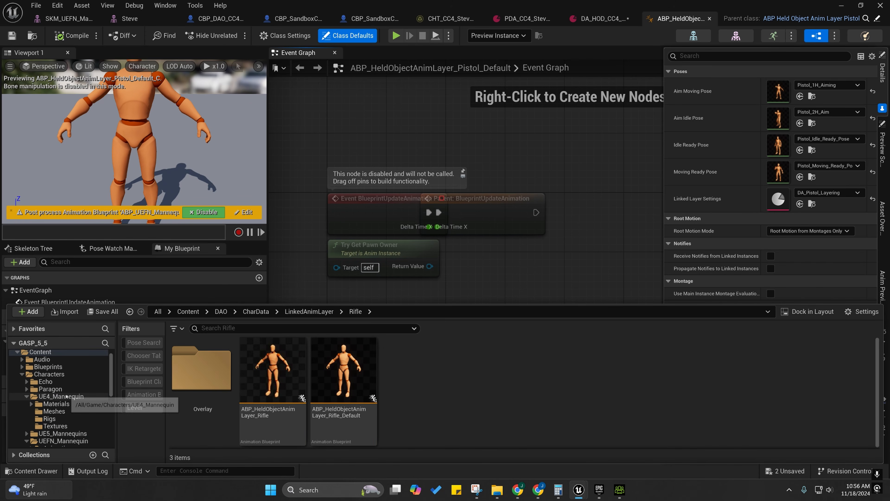
# Create a folder named LinkedLayers inside DAO/Characters/CC4.
pyautogui.click(26, 382)
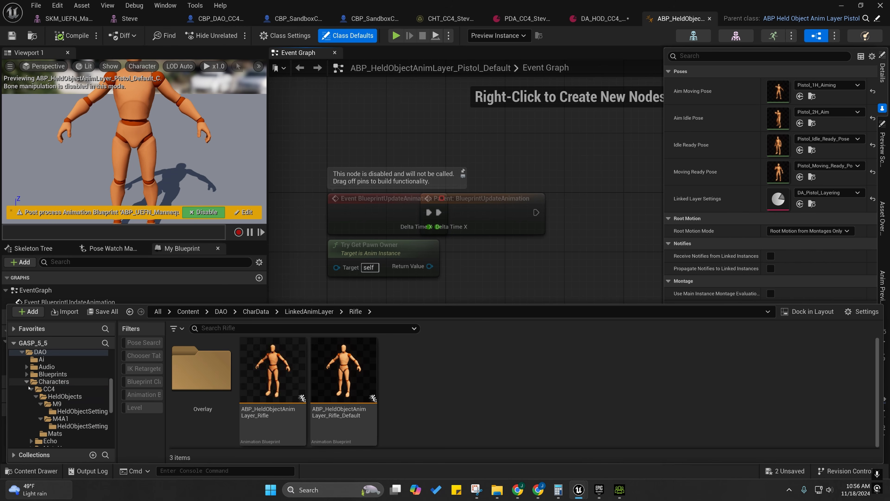
pyautogui.scroll(-1, 46, 388)
pyautogui.scroll(-2, 71, 403)
pyautogui.scroll(2, 72, 399)
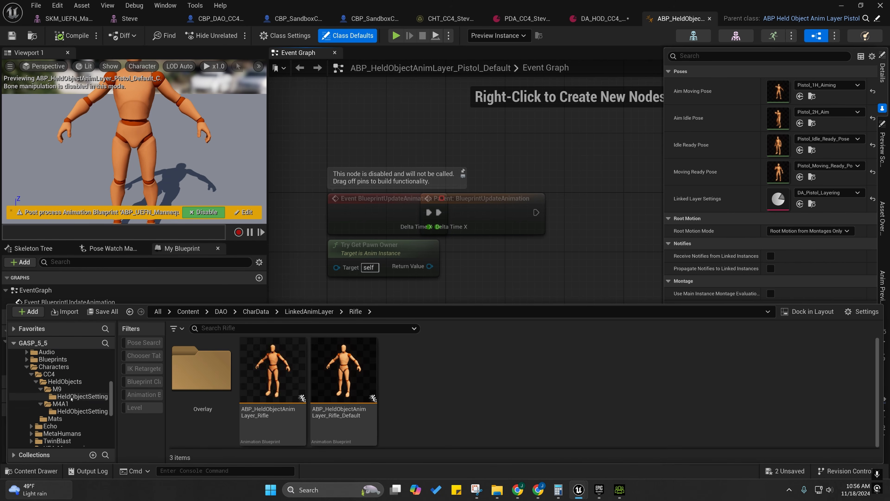
pyautogui.rightClick(50, 374)
pyautogui.click(70, 157)
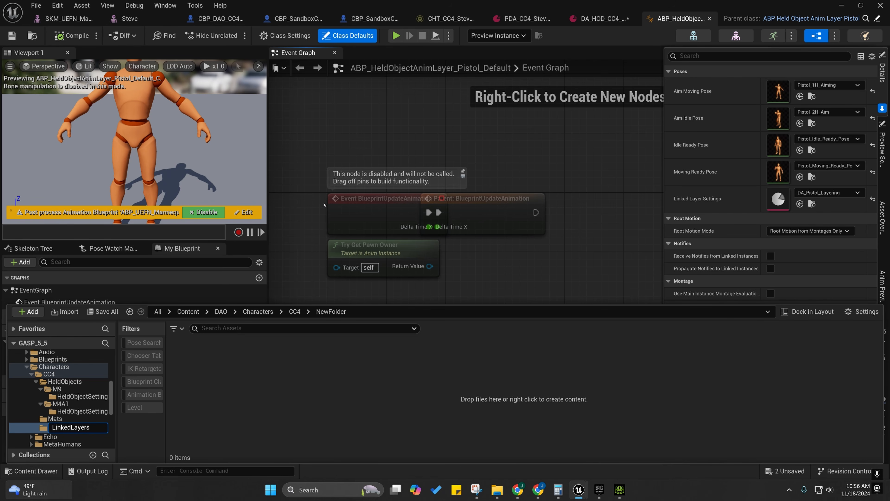
pyautogui.press('Return')
# Copy ABP_HeldObjectAnimLayer_Rifle_Default from the LinkedAnimLayer Rifle folder into the CC4 LinkedLayers folder.
pyautogui.scroll(-6, 74, 375)
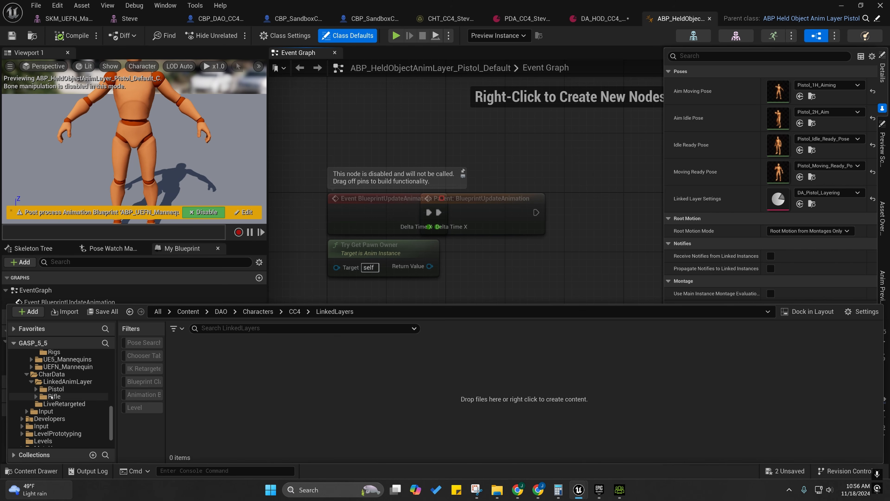
pyautogui.click(53, 396)
pyautogui.scroll(6, 51, 396)
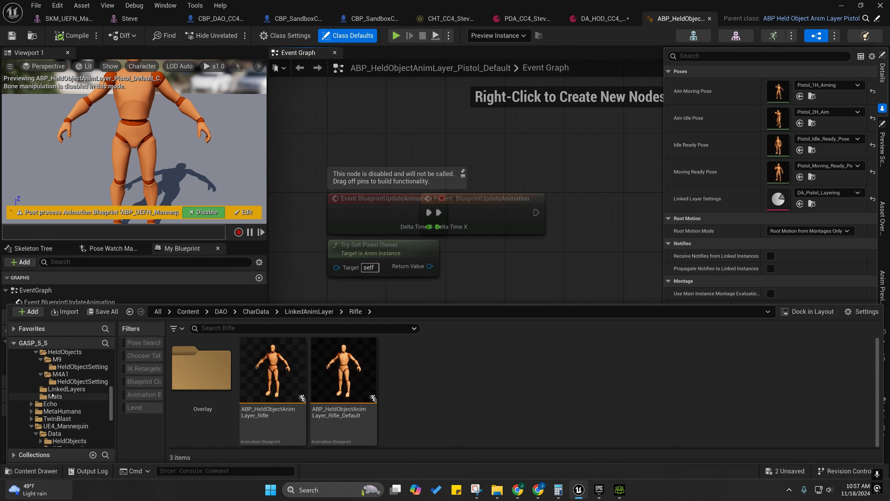
pyautogui.moveTo(344, 372); pyautogui.dragTo(65, 390)
pyautogui.click(78, 419)
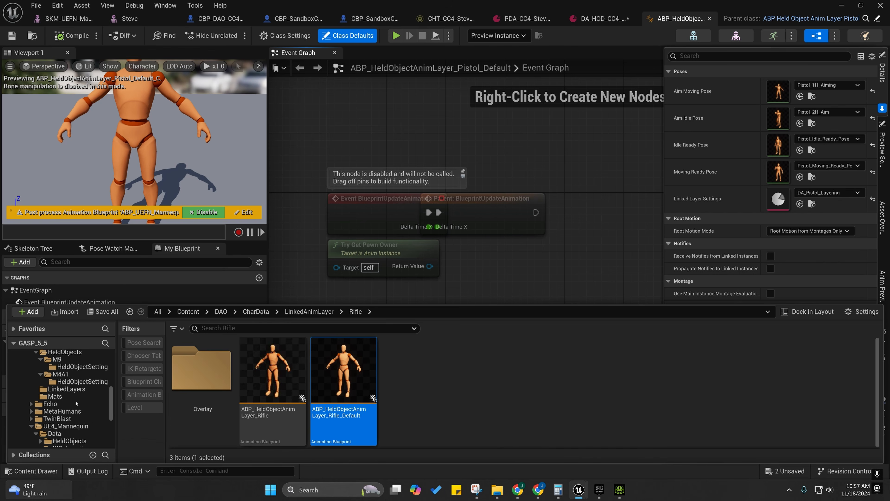
# Copy ABP_HeldObjectAnimLayer_Pistol_Default from the LinkedAnimLayer Pistol folder into the CC4 LinkedLayers folder.
pyautogui.scroll(-5, 73, 400)
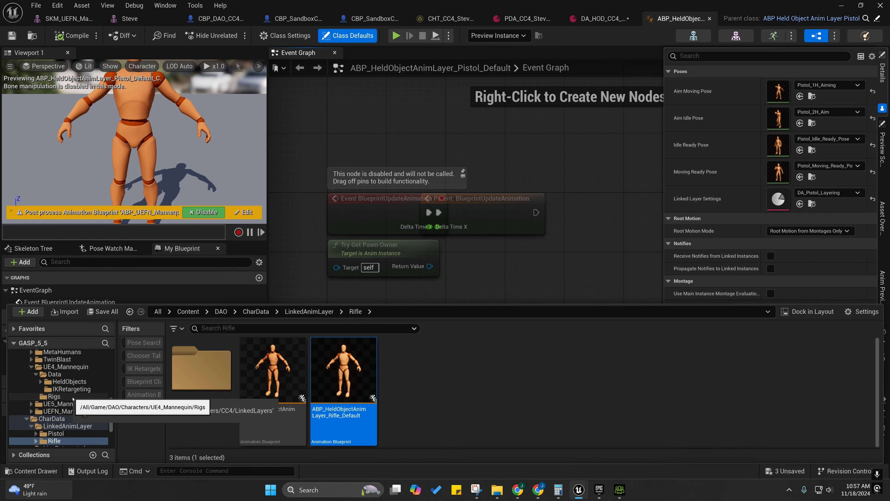
pyautogui.click(55, 418)
pyautogui.scroll(5, 80, 400)
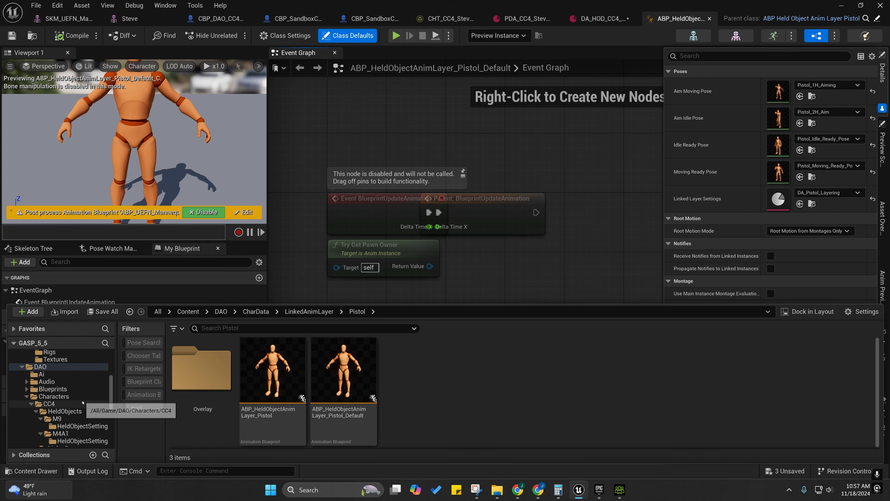
pyautogui.moveTo(345, 382); pyautogui.dragTo(67, 419)
pyautogui.click(91, 450)
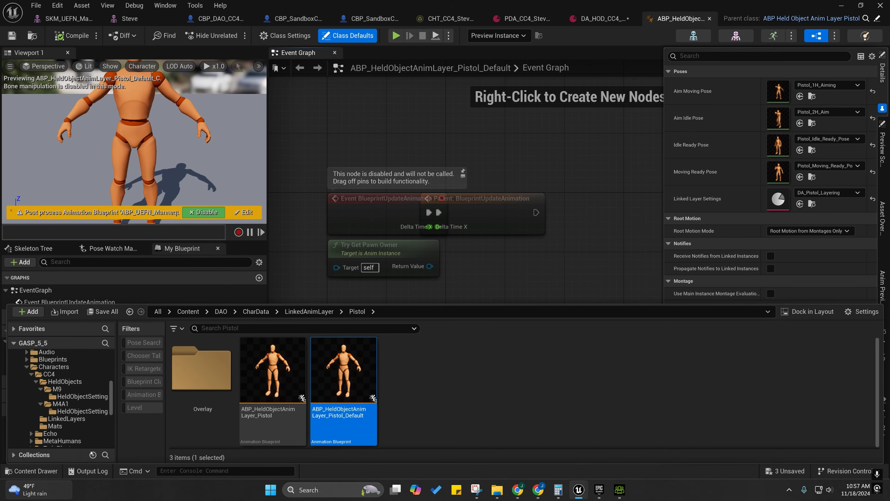
# Create two subfolders named M9 and M4A1 inside the CC4 LinkedLayers folder.
pyautogui.click(68, 419)
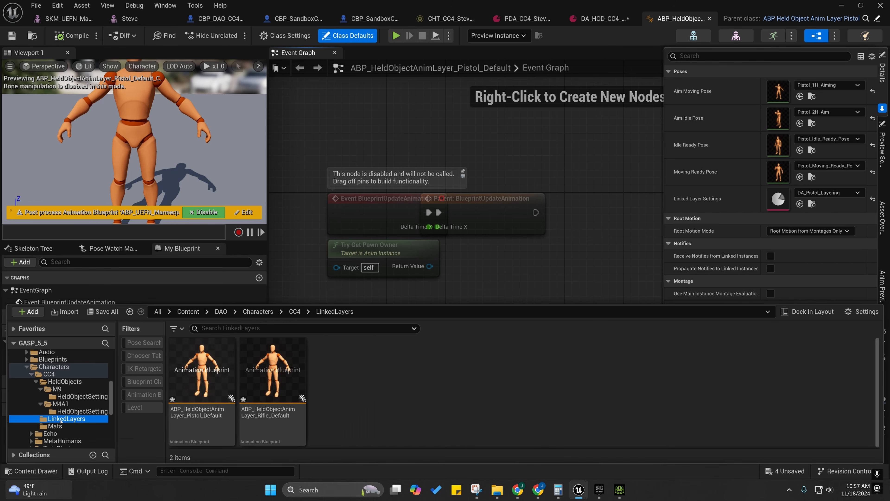
pyautogui.rightClick(353, 366)
pyautogui.click(392, 159)
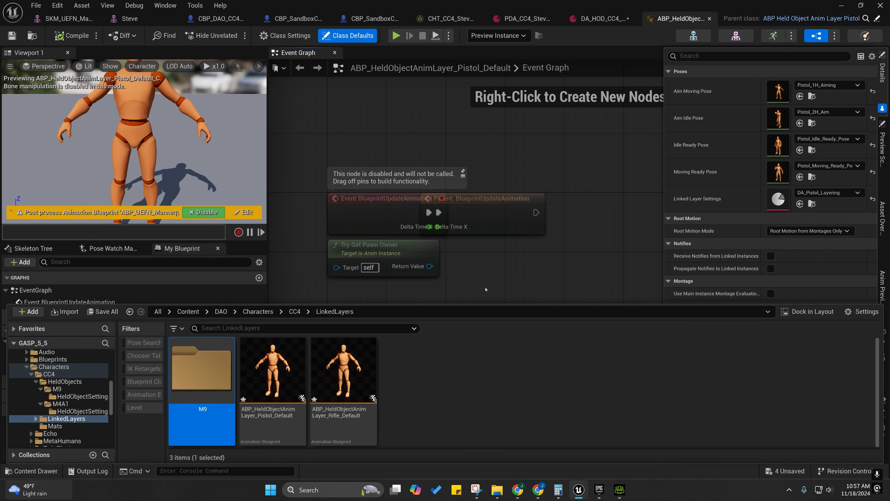
pyautogui.rightClick(424, 367)
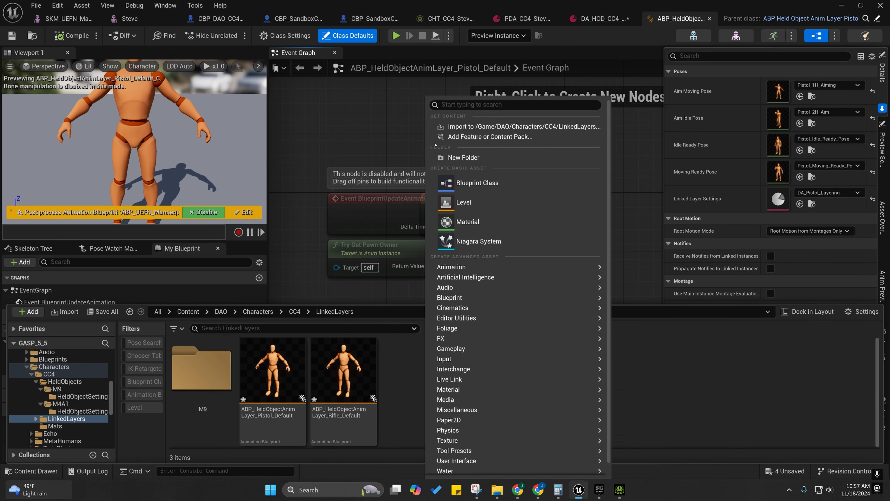
pyautogui.click(456, 157)
pyautogui.write('M4A1')
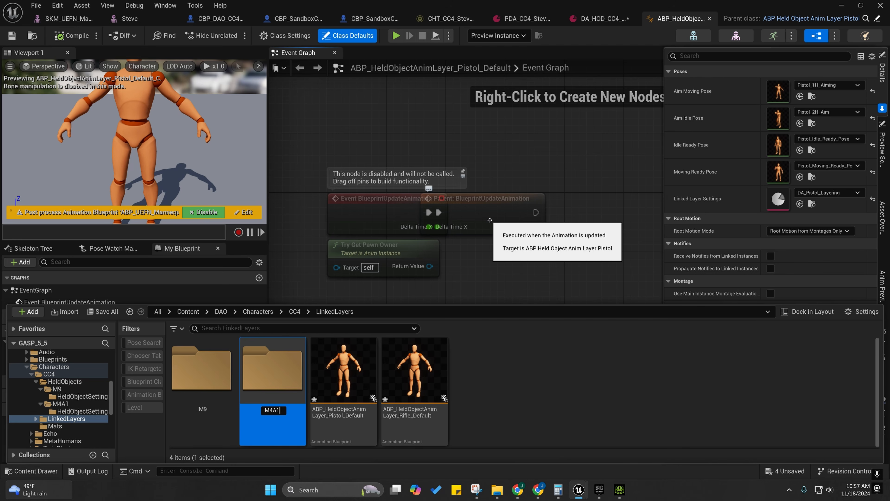
pyautogui.press('Return')
# Rename the copied pistol anim layer as ABP_HeldObjectAnimLayer_CC4_Steve_Pistol_M9.
pyautogui.moveTo(343, 368)
pyautogui.mouseDown()
pyautogui.moveTo(270, 375)
pyautogui.moveTo(338, 384)
pyautogui.mouseUp()
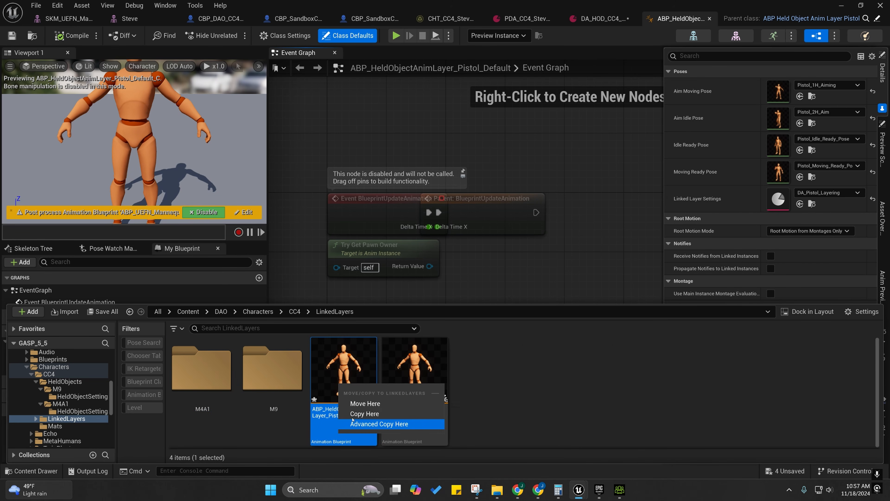
pyautogui.click(332, 416)
pyautogui.doubleClick(356, 411)
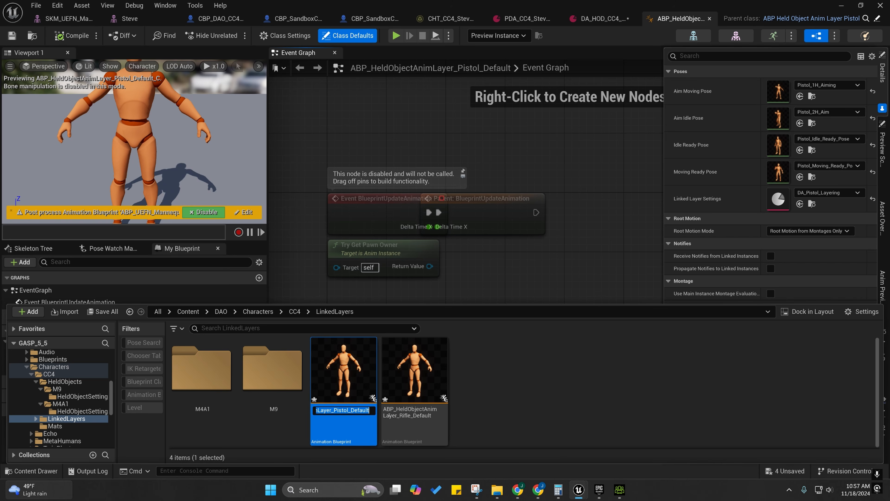
pyautogui.click(369, 411)
pyautogui.press('Return')
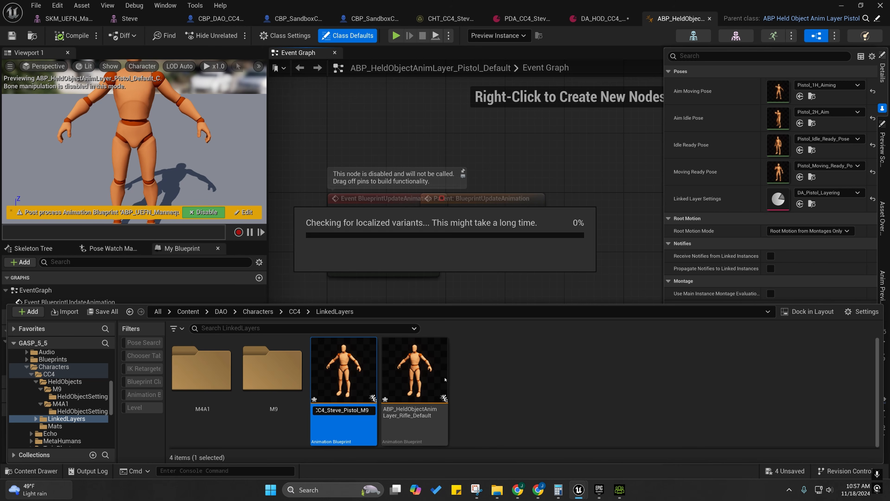
# Rename the copied rifle anim layer as ABP_HeldObjectAnimLayer_CC4_Steve_Rifle_M4A1.
pyautogui.click(430, 408)
pyautogui.click(431, 409)
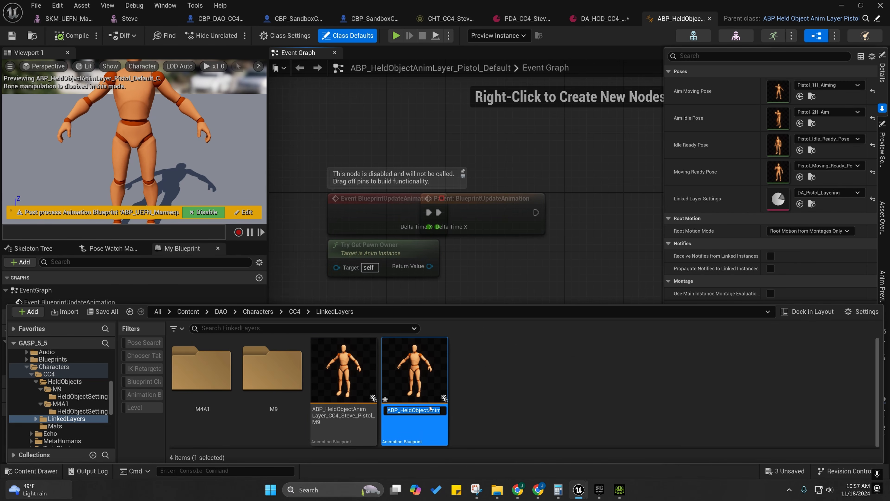
pyautogui.click(428, 414)
pyautogui.moveTo(433, 409); pyautogui.dragTo(452, 407)
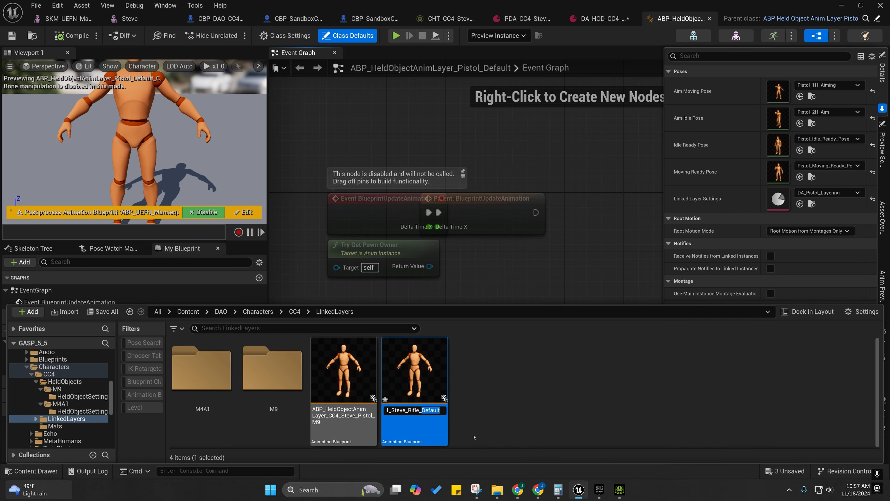
pyautogui.click(619, 489)
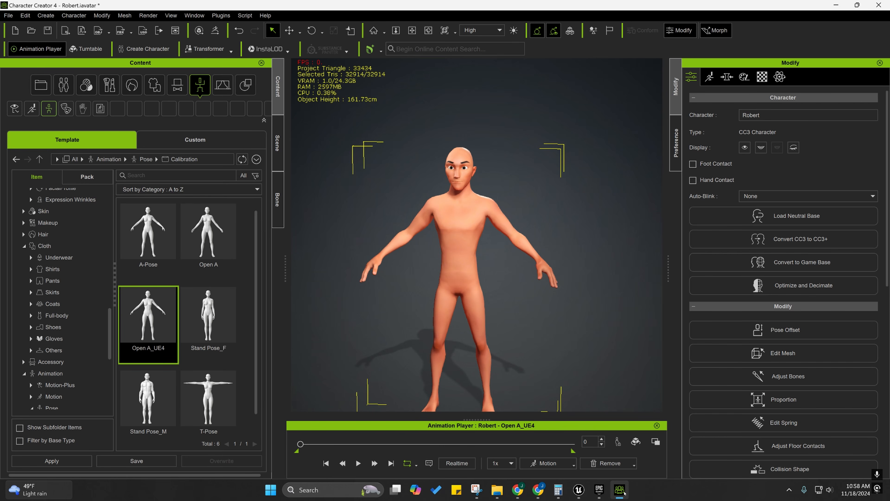
pyautogui.click(624, 492)
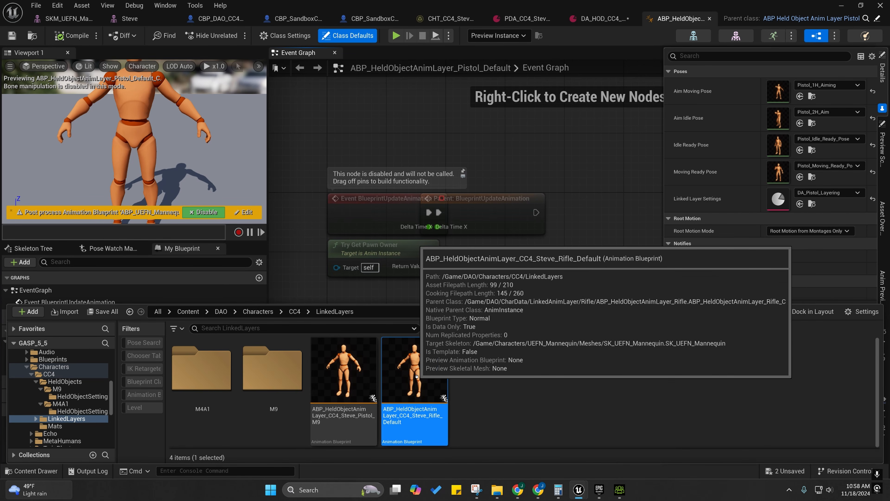
pyautogui.moveTo(432, 411); pyautogui.dragTo(465, 411)
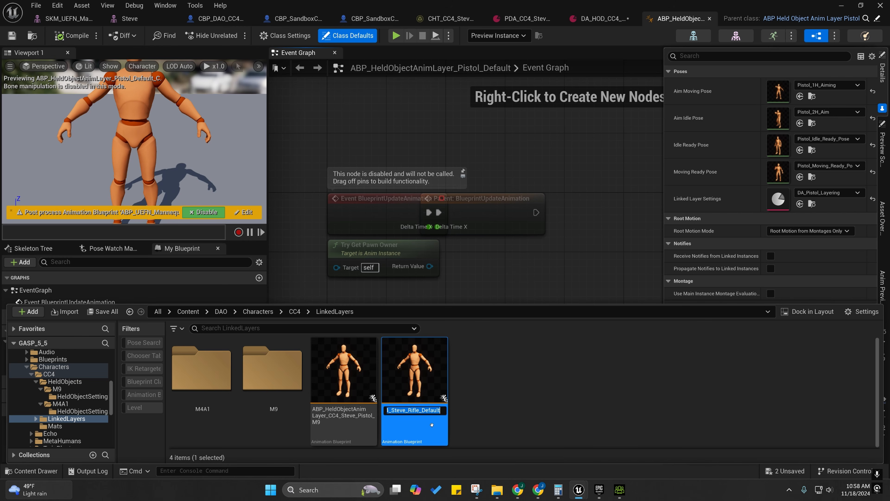
pyautogui.click(420, 410)
pyautogui.doubleClick(422, 409)
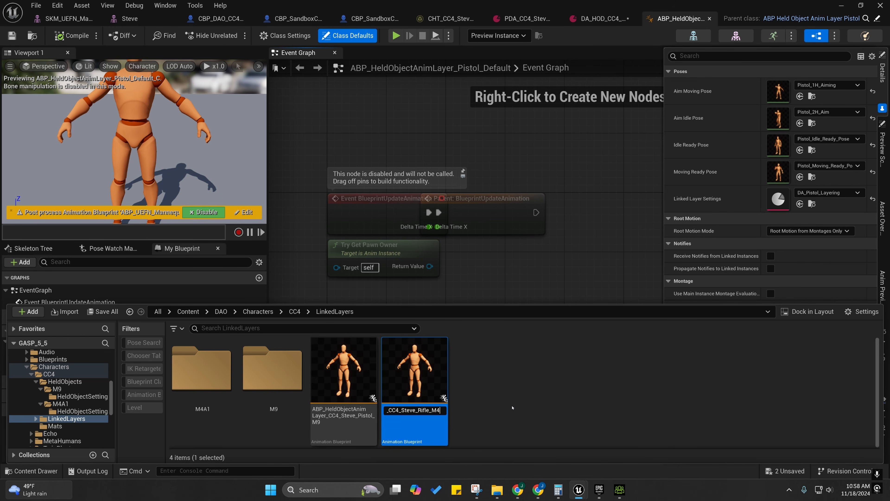
pyautogui.press('Return')
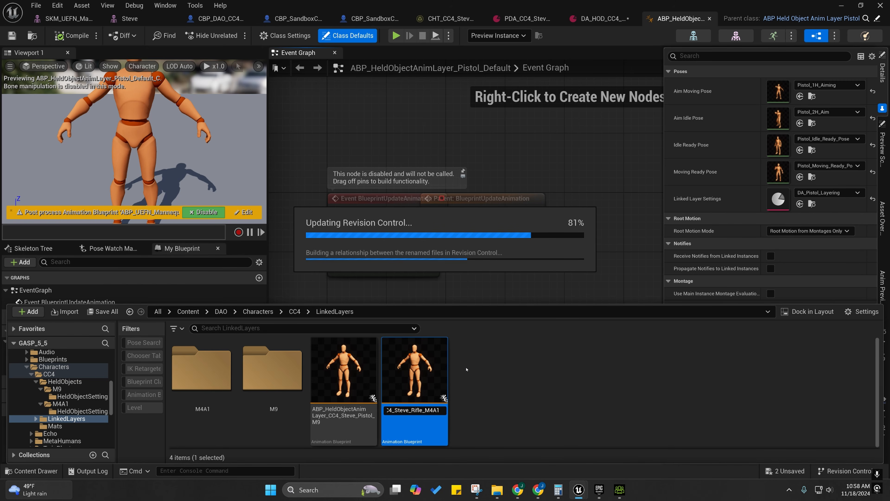
# Move the Steve rifle anim layer into the M4A1 folder and the Steve pistol anim layer into the M9 folder.
pyautogui.moveTo(415, 371); pyautogui.dragTo(205, 391)
pyautogui.click(217, 397)
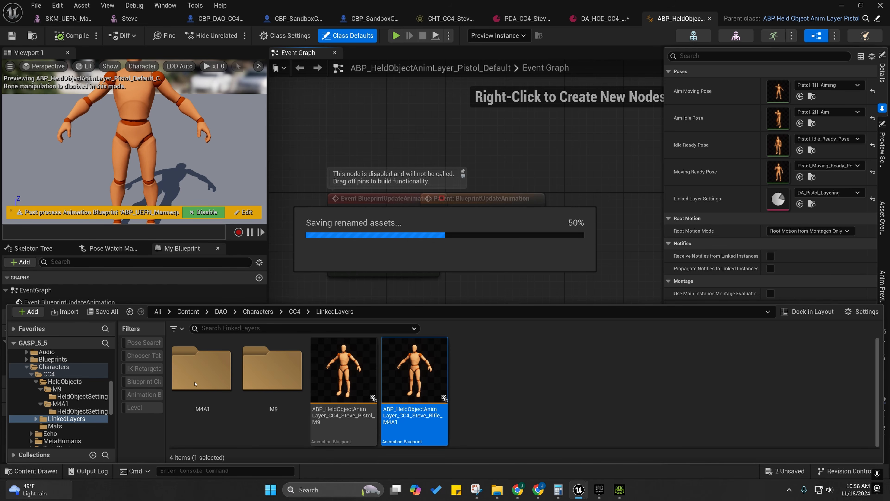
pyautogui.moveTo(341, 372); pyautogui.dragTo(276, 375)
pyautogui.click(288, 381)
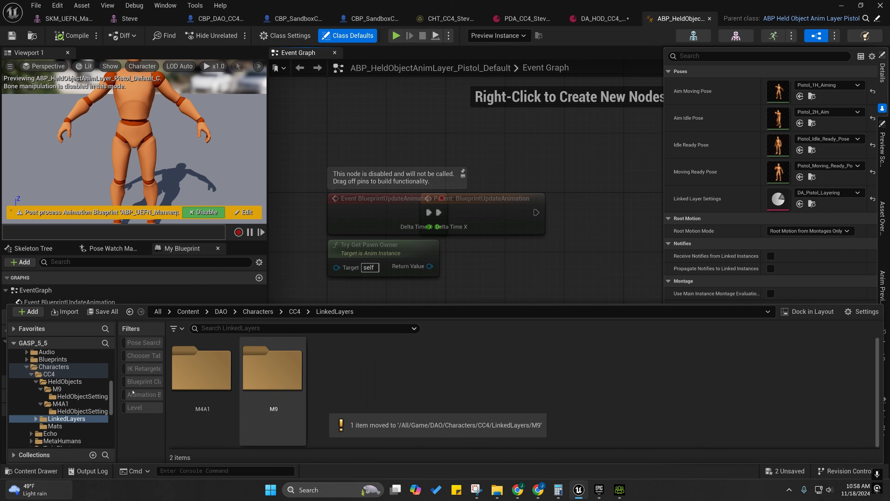
# Update redirector references for the whole Content folder and delete the unreferenced redirectors.
pyautogui.scroll(10, 48, 369)
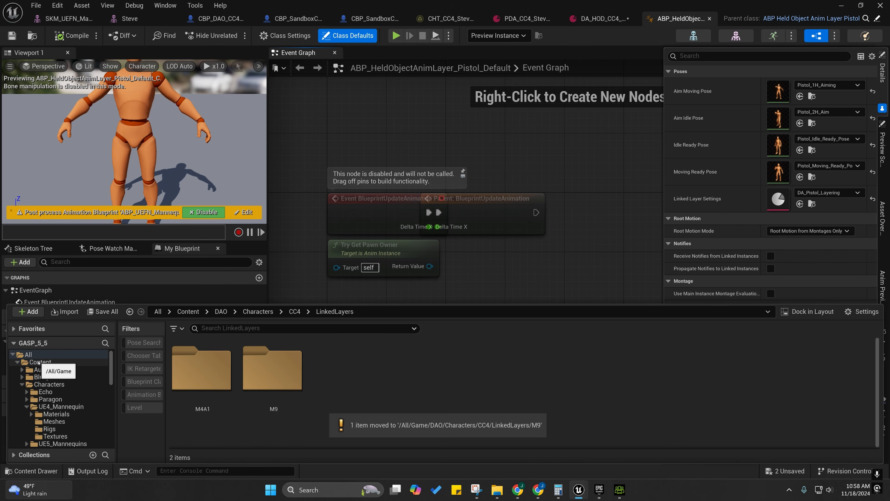
pyautogui.rightClick(40, 362)
pyautogui.click(84, 281)
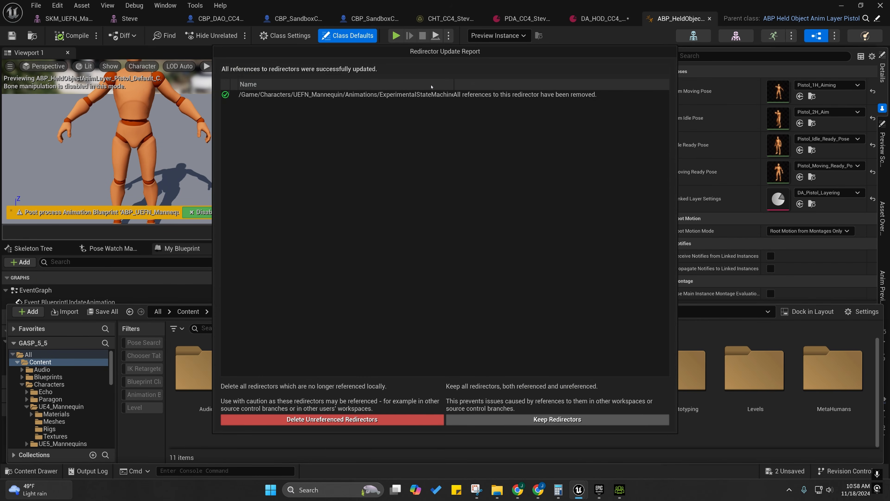
pyautogui.click(317, 420)
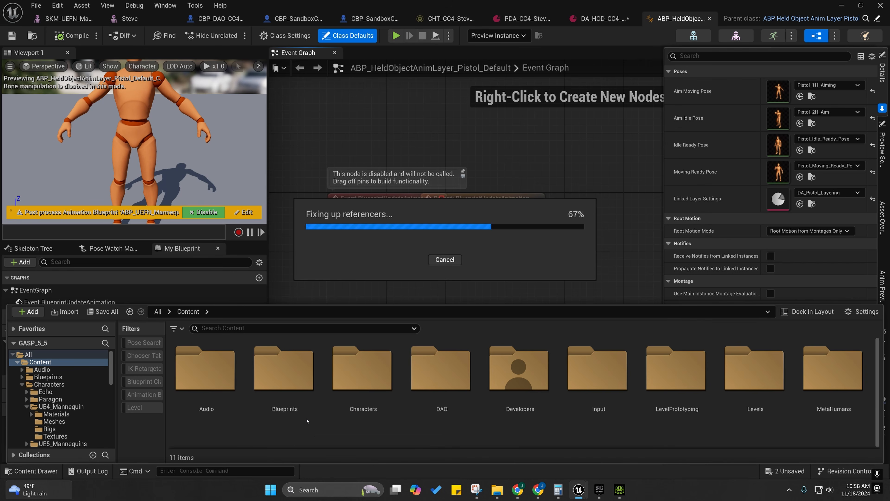
pyautogui.scroll(-3, 63, 414)
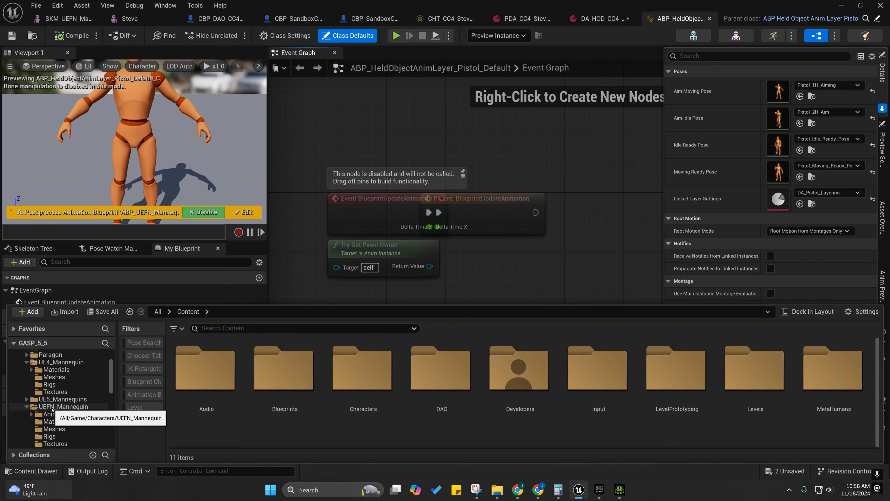
pyautogui.scroll(3, 50, 393)
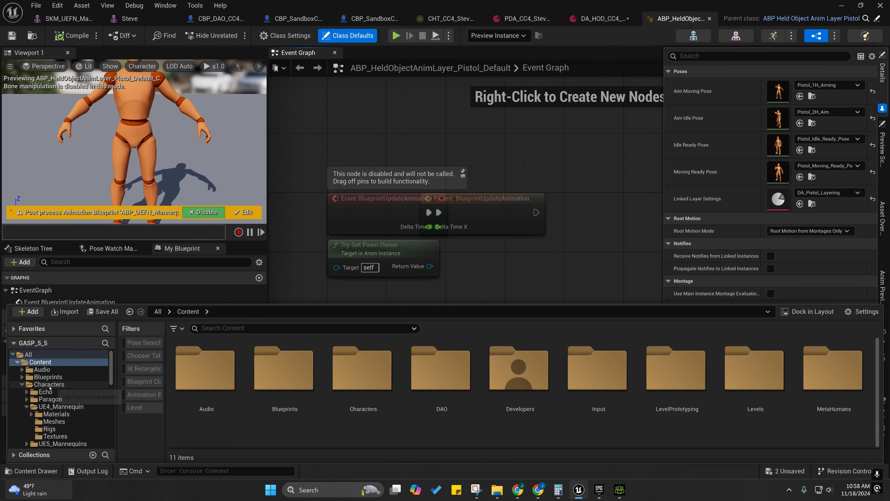
pyautogui.click(50, 385)
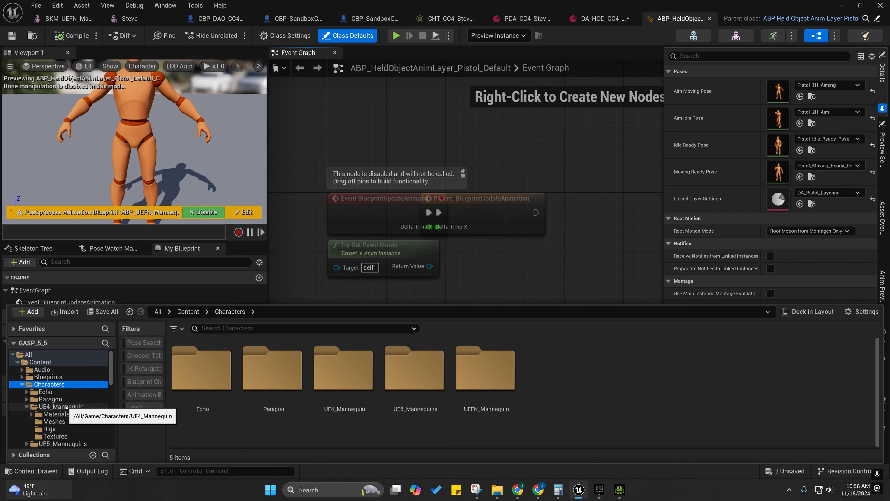
pyautogui.scroll(-1, 59, 401)
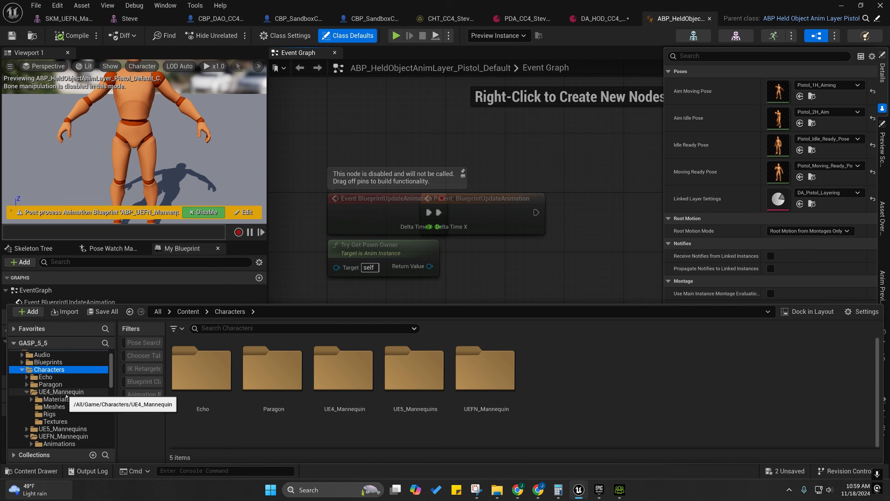
pyautogui.click(65, 392)
pyautogui.scroll(-2, 62, 400)
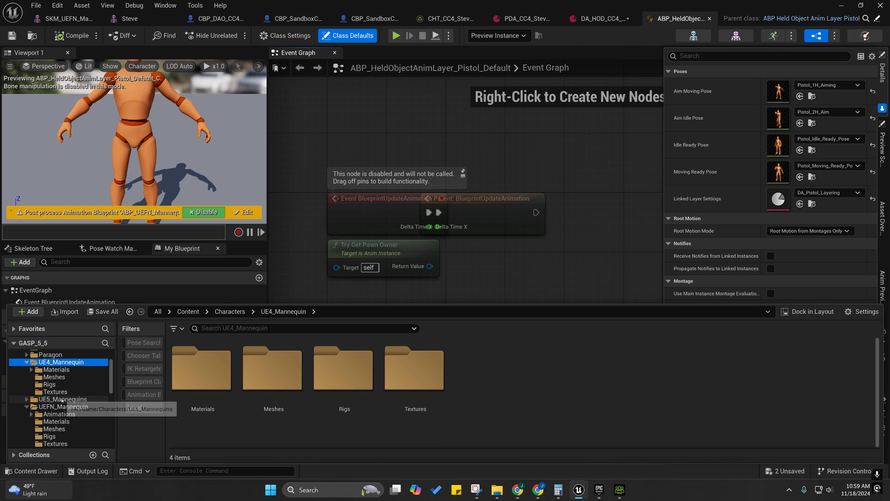
pyautogui.scroll(2, 29, 363)
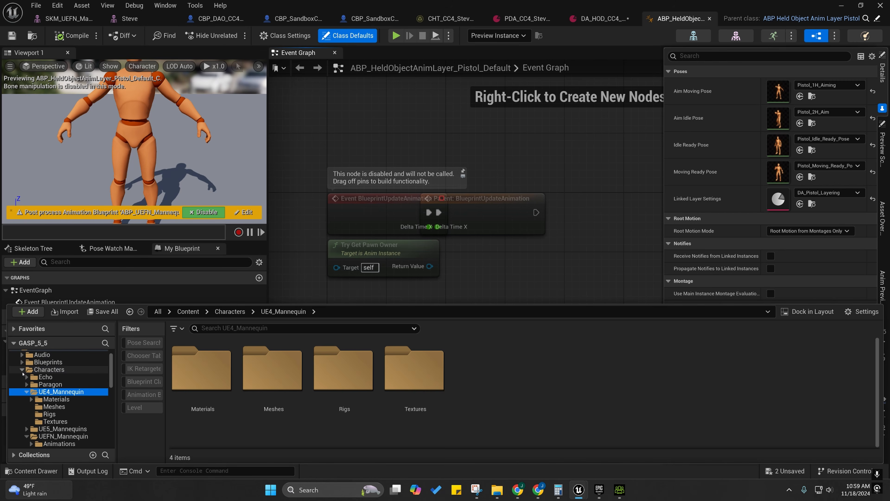
# Open ABP_HeldObjectAnimLayer_CC4_Steve_Rifle_M4A1 from the M4A1 folder in the CC4 LinkedLayers folder.
pyautogui.click(22, 370)
pyautogui.scroll(-1, 49, 396)
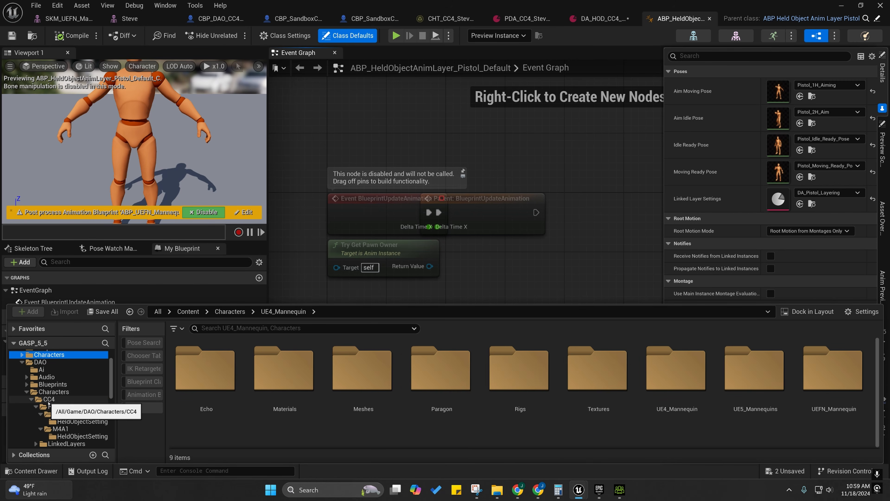
pyautogui.click(49, 399)
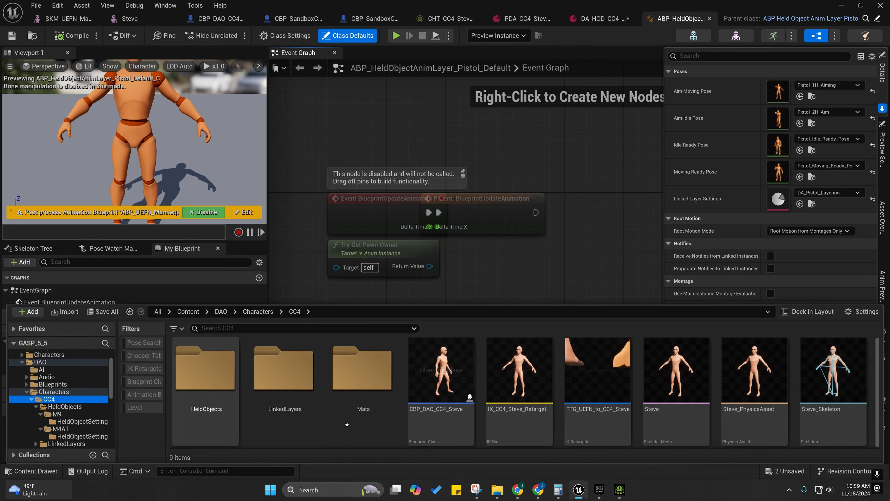
pyautogui.doubleClick(288, 387)
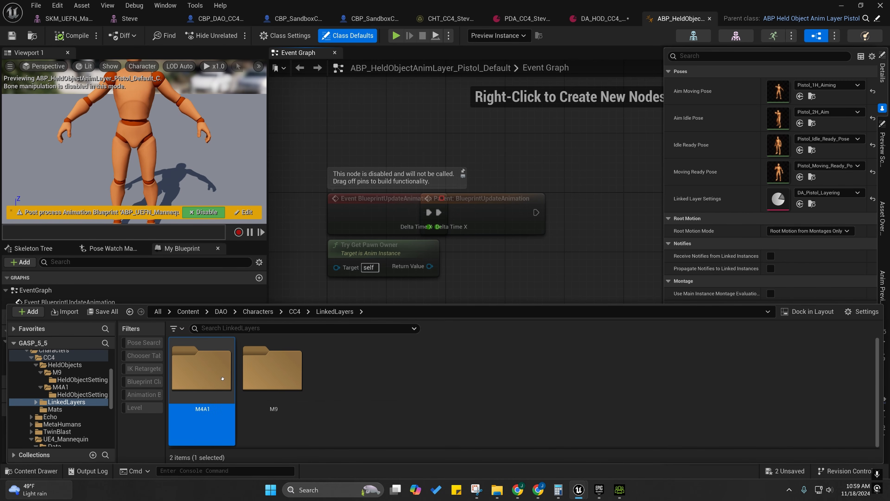
pyautogui.doubleClick(202, 368)
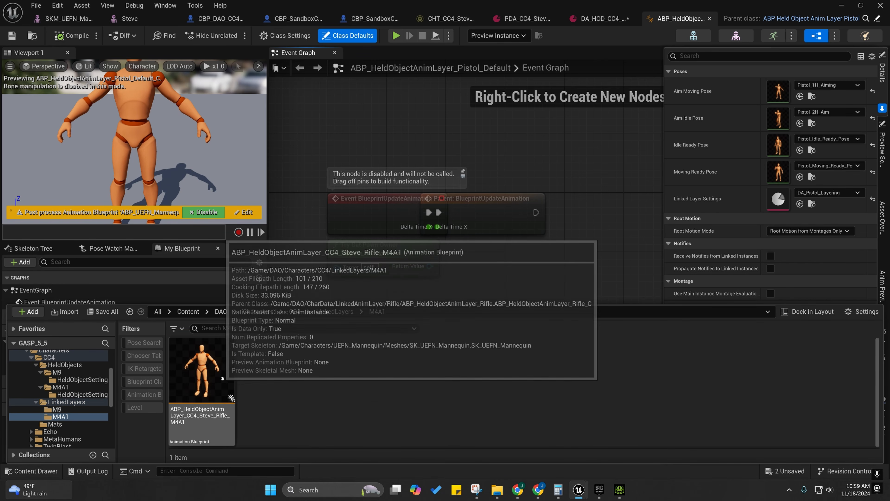
pyautogui.click(212, 365)
pyautogui.doubleClick(198, 363)
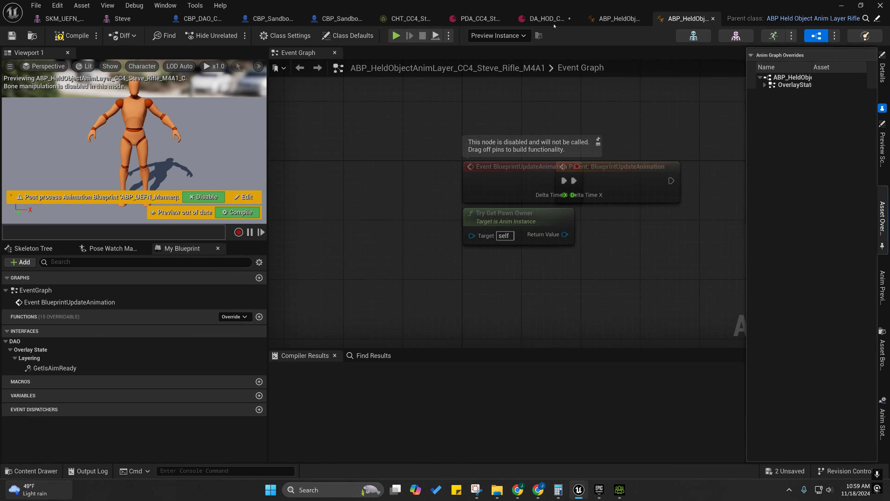
# Close all open asset editors except CBP_DAO_CC4_Steve, the CHT_CC4_Steve chooser table and the Steve rifle anim layer.
pyautogui.click(712, 19)
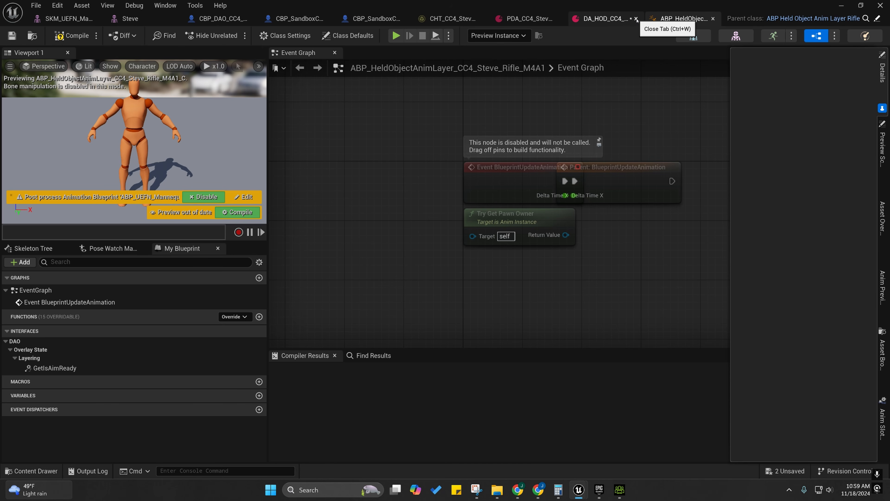
pyautogui.click(637, 19)
pyautogui.click(627, 19)
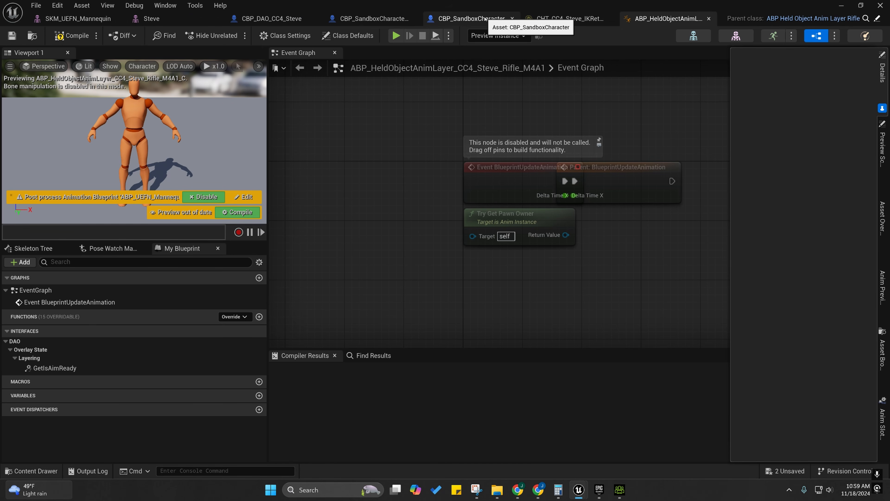
pyautogui.click(512, 18)
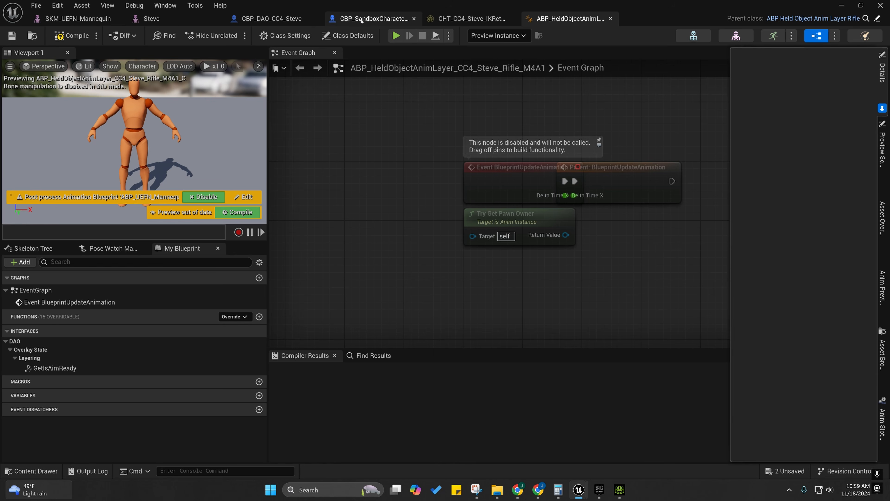
pyautogui.click(413, 18)
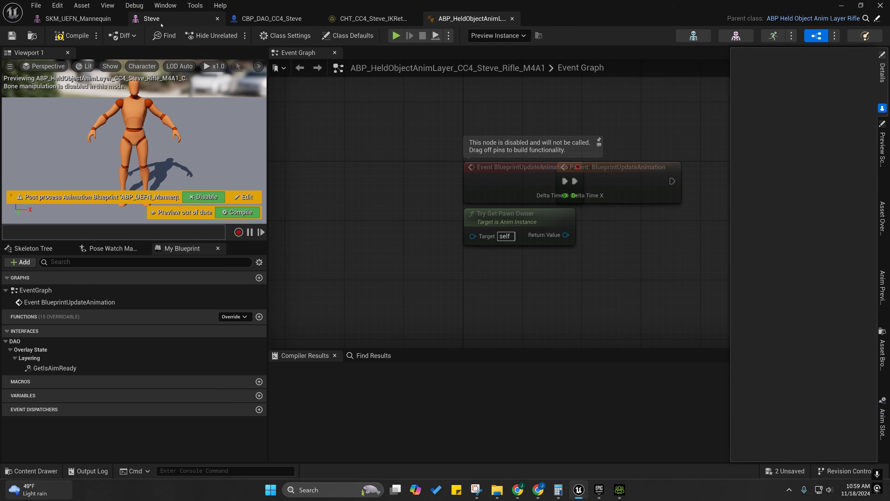
pyautogui.click(217, 18)
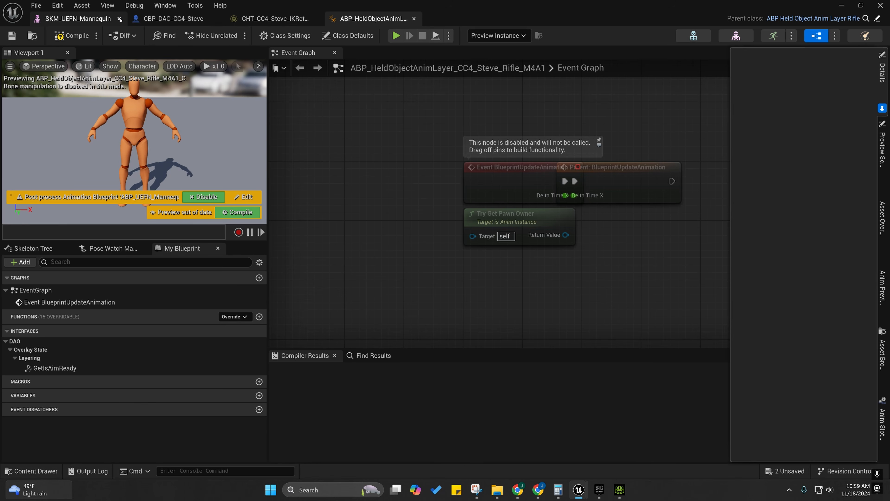
pyautogui.click(119, 19)
# Compile the Steve rifle anim layer and open Retarget Animations for its aim pose, M4A1_Aiming_Pose.
pyautogui.click(72, 35)
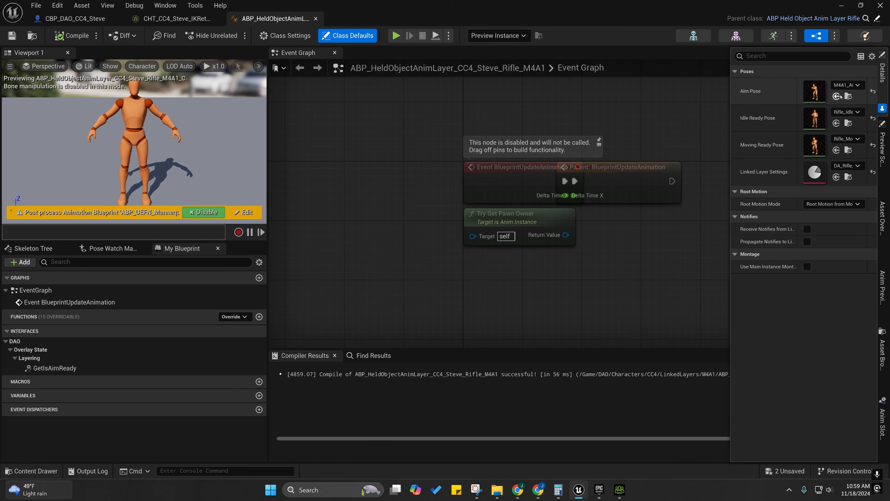
pyautogui.click(848, 96)
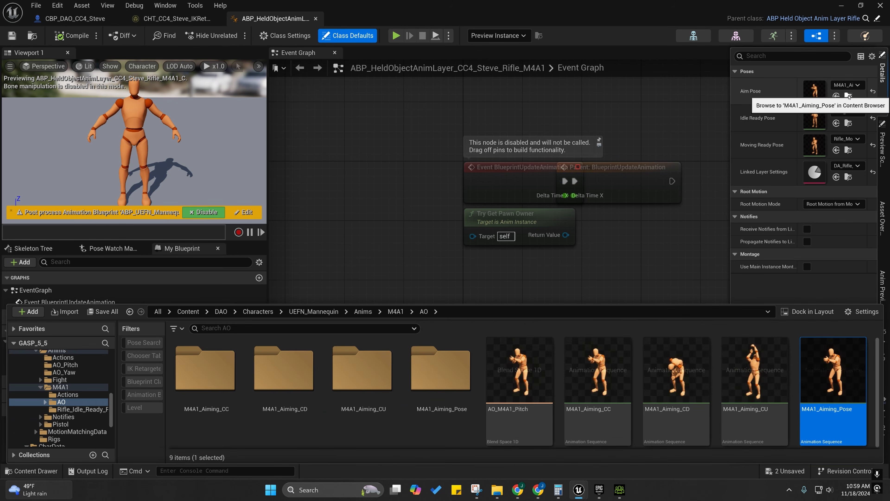
pyautogui.rightClick(827, 383)
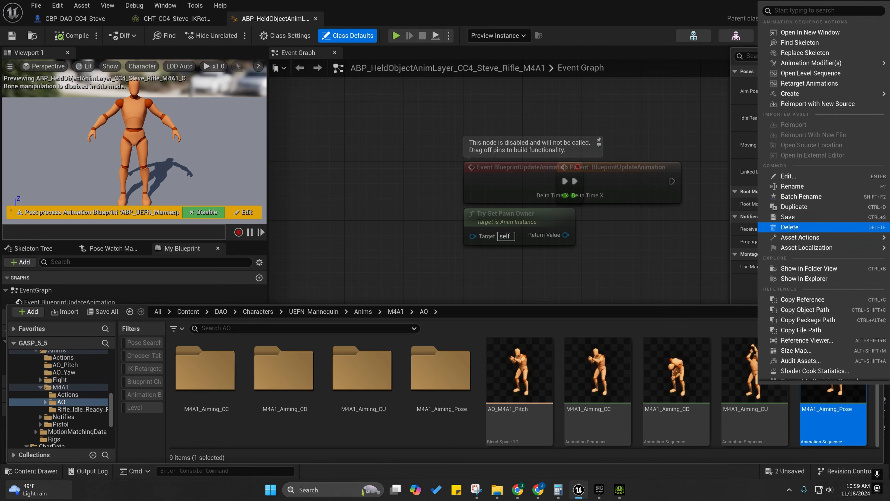
pyautogui.moveTo(799, 240)
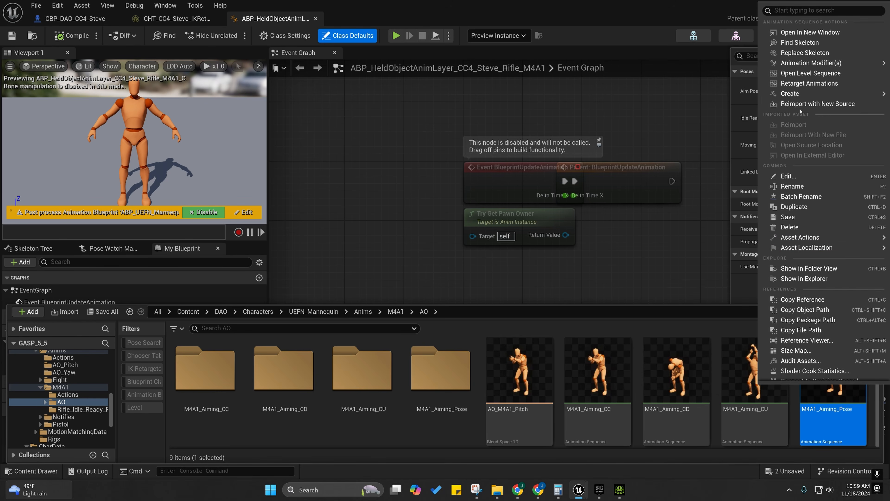
pyautogui.click(804, 84)
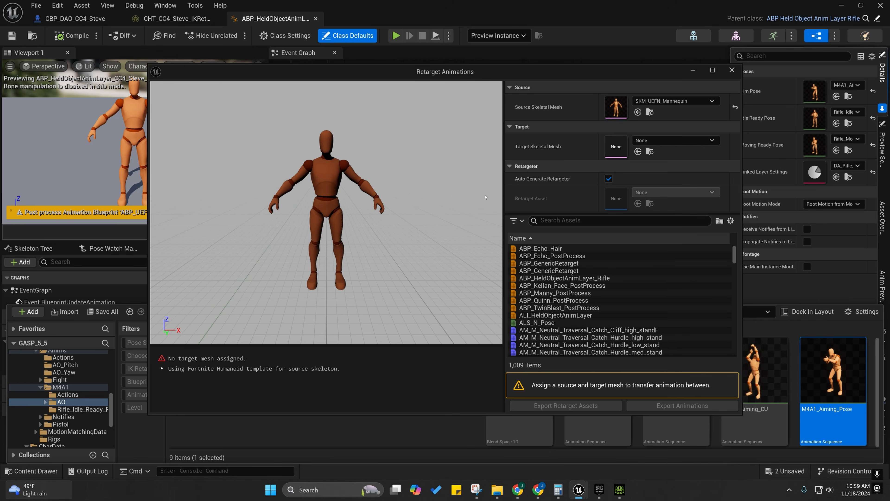
pyautogui.moveTo(567, 73); pyautogui.dragTo(518, 33)
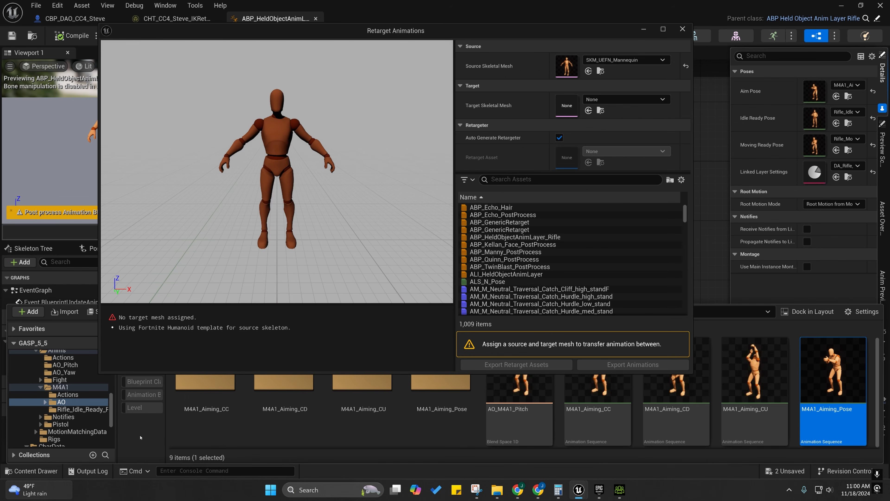
# Create a folder named AnimFixes inside the CC4 character folder.
pyautogui.scroll(2, 56, 396)
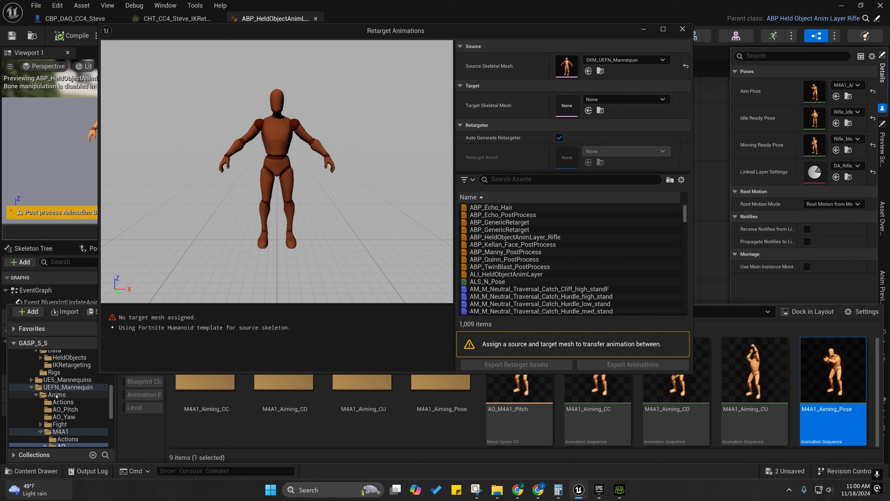
pyautogui.scroll(4, 56, 396)
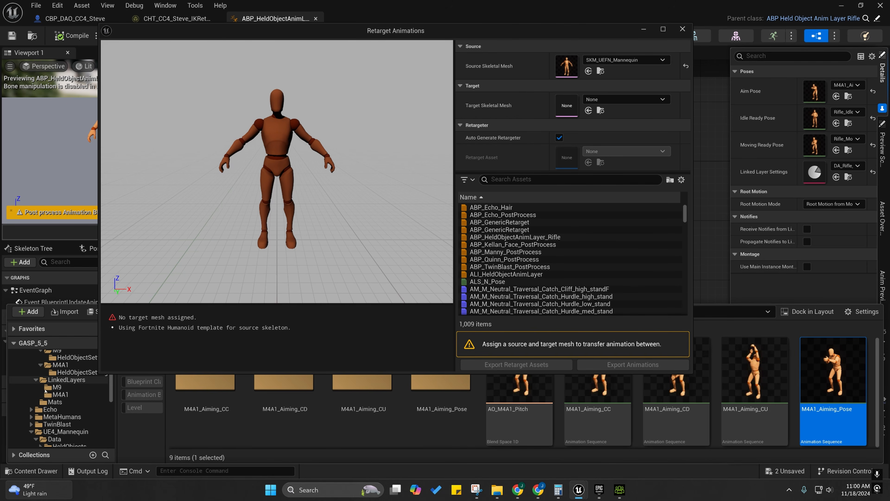
pyautogui.scroll(3, 45, 391)
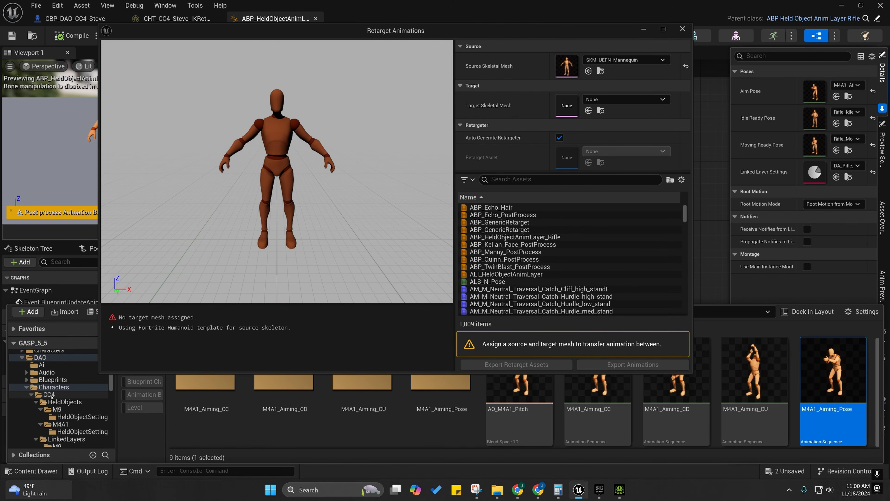
pyautogui.click(36, 402)
pyautogui.click(36, 409)
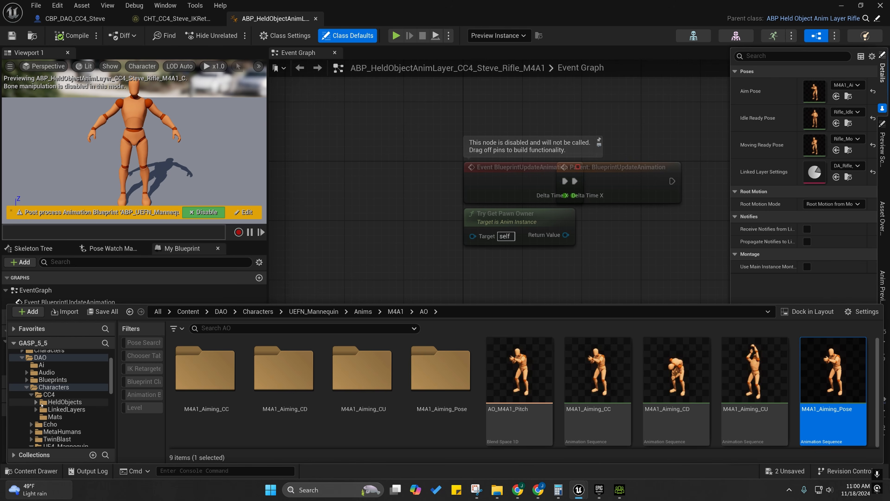
pyautogui.click(49, 394)
pyautogui.rightClick(49, 394)
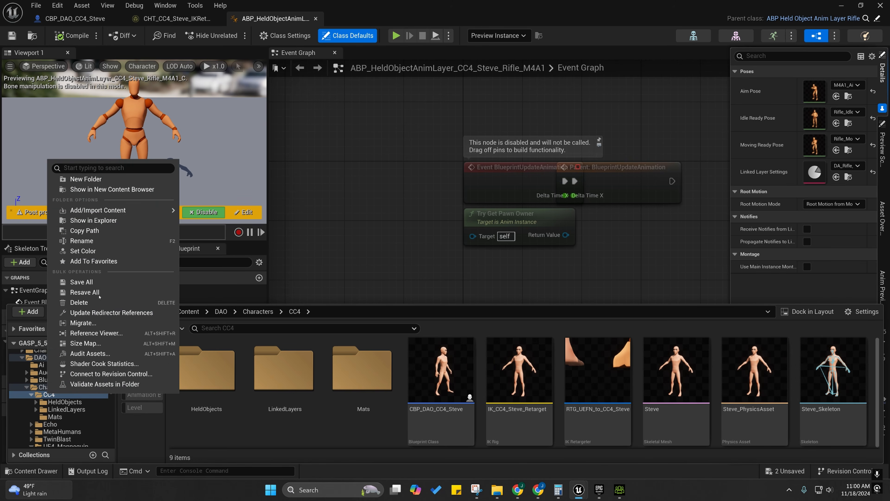
pyautogui.click(85, 179)
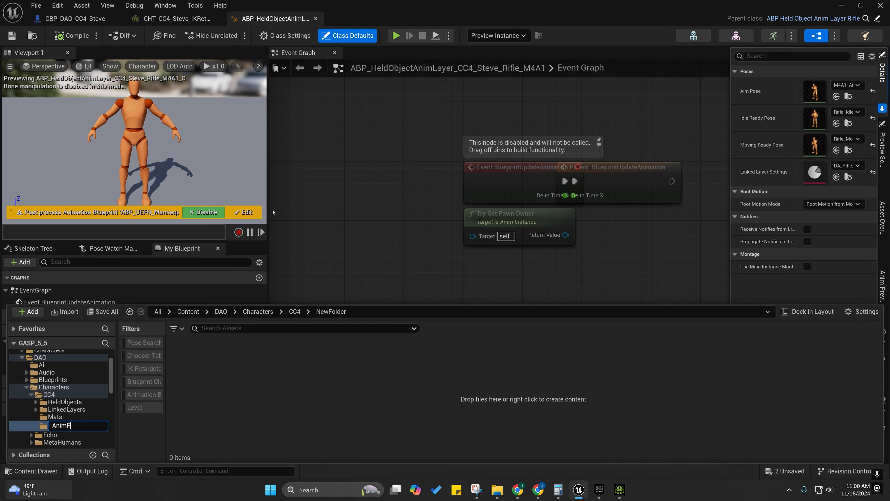
pyautogui.write('AnimFixes')
pyautogui.press('Return')
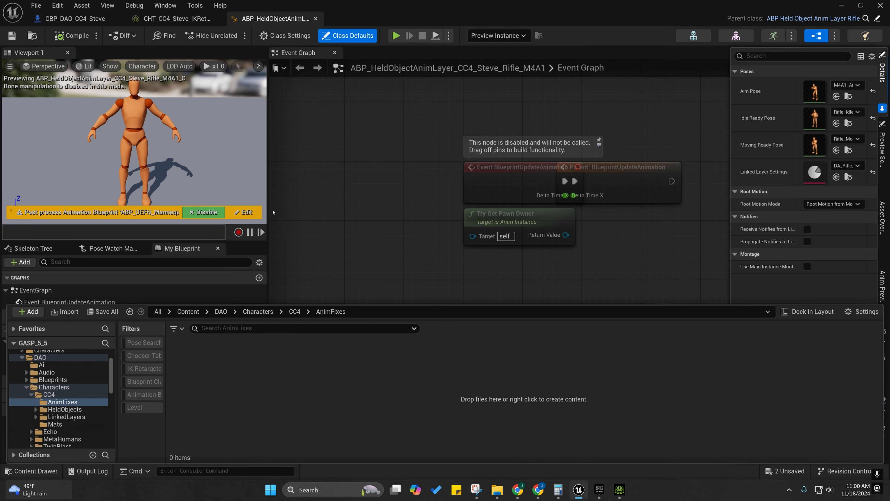
# Create a subfolder named M4A1_Poses inside the AnimFixes folder.
pyautogui.rightClick(206, 378)
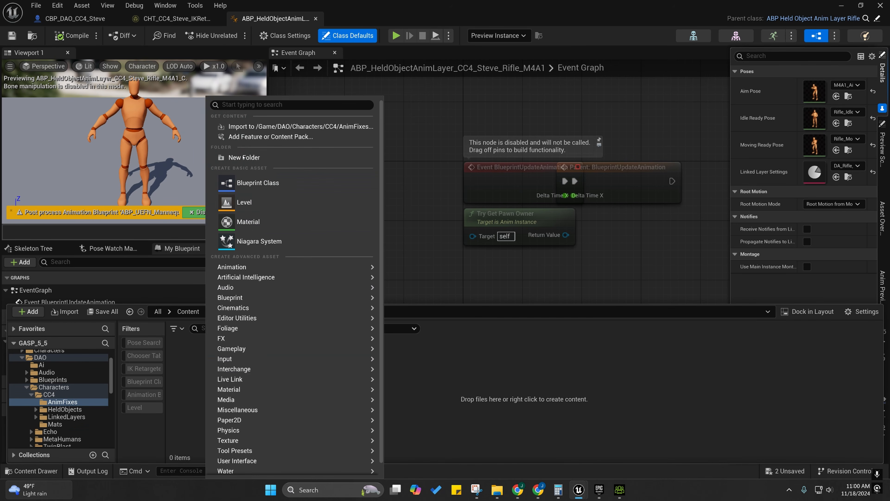
pyautogui.click(244, 157)
pyautogui.write('M4A')
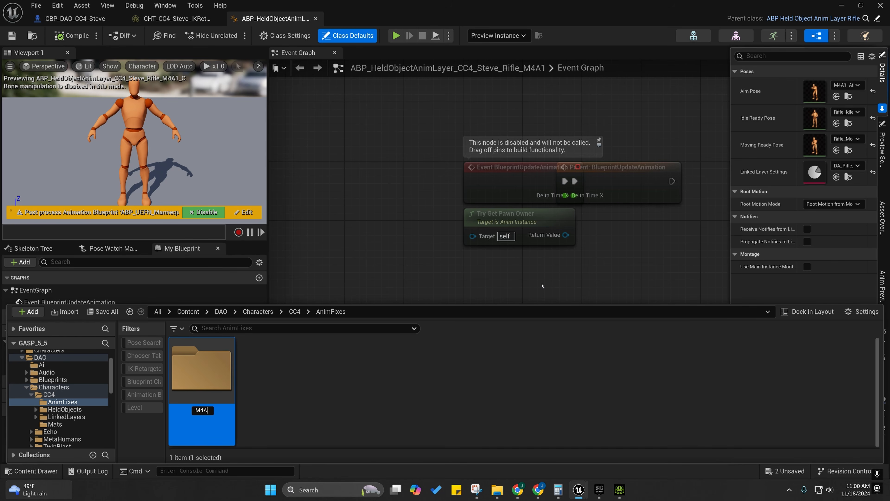
pyautogui.write('1_Poses')
pyautogui.press('Return')
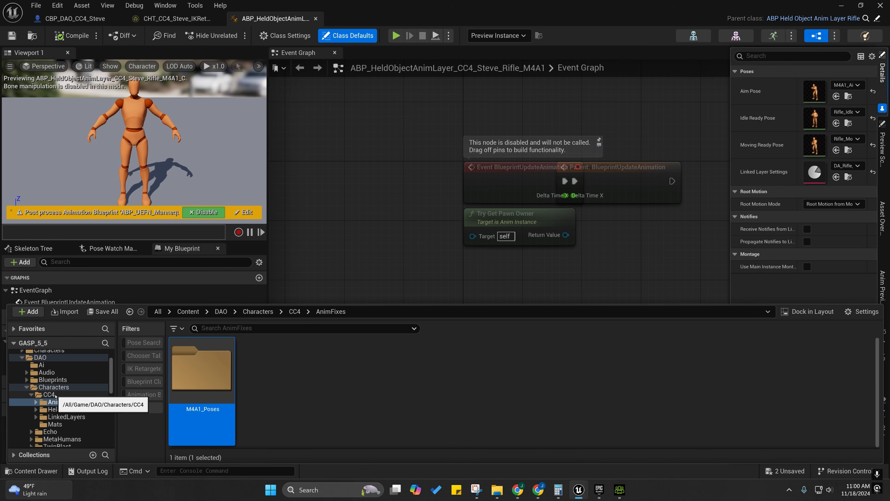
pyautogui.moveTo(620, 495)
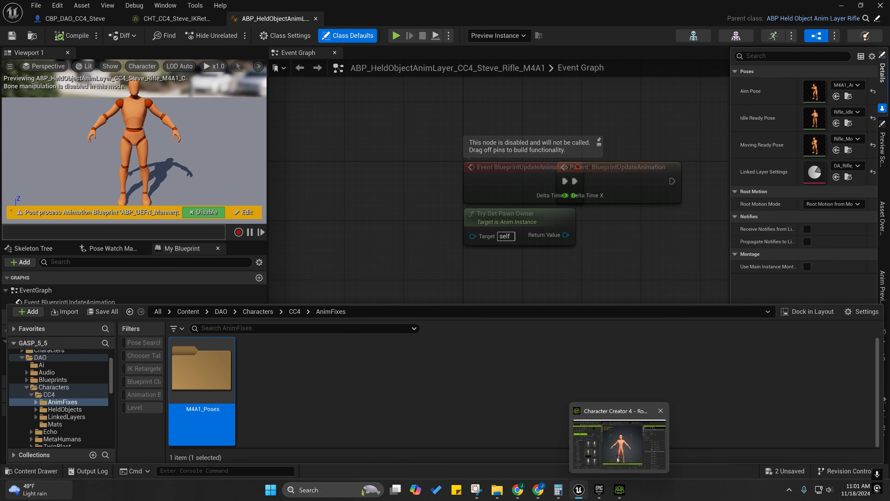
pyautogui.click(618, 447)
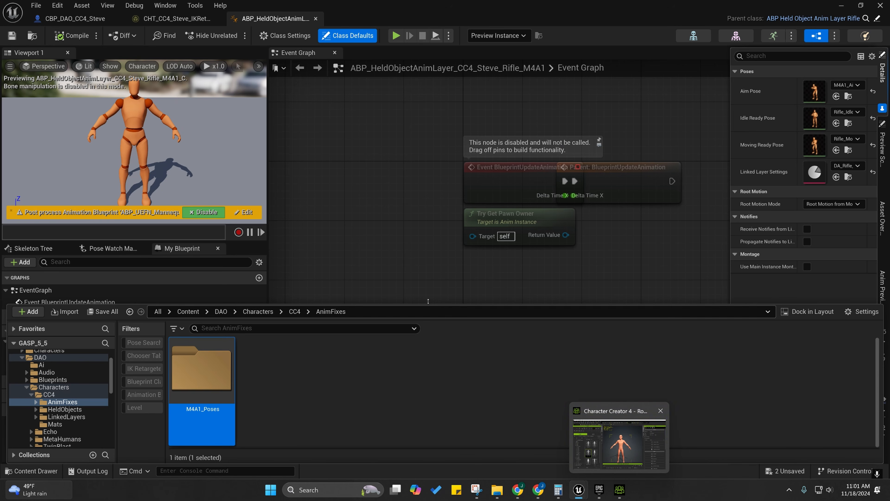
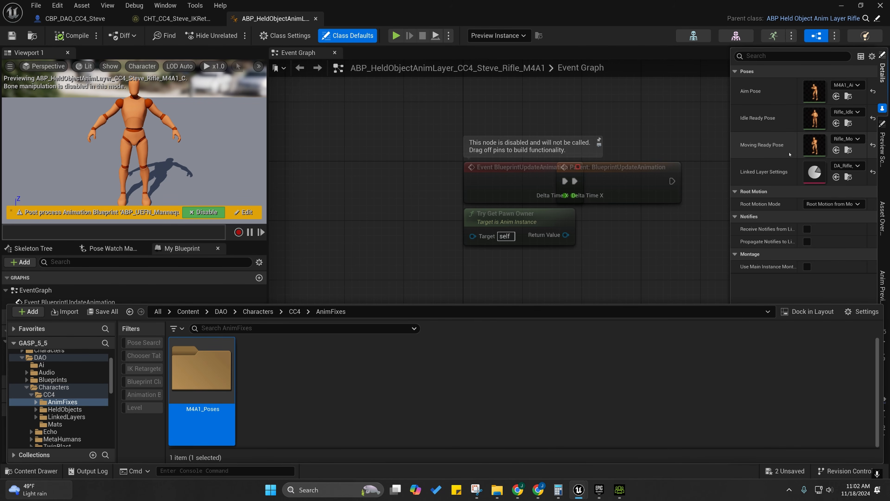
# Browse to the rifle anim layer's aim pose asset, M4A1_Aiming_Pose, and copy its name.
pyautogui.hotkey('ctrl', 'space')
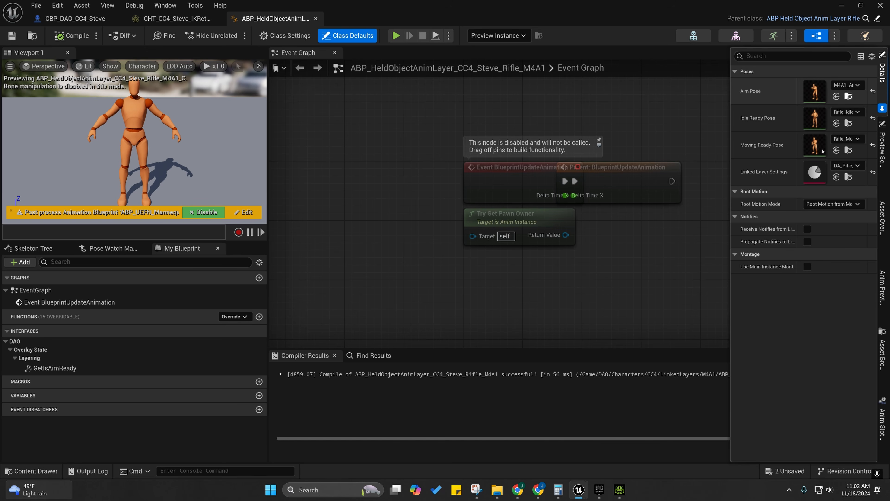
pyautogui.click(848, 96)
pyautogui.click(836, 382)
pyautogui.hotkey('ctrl', 'c')
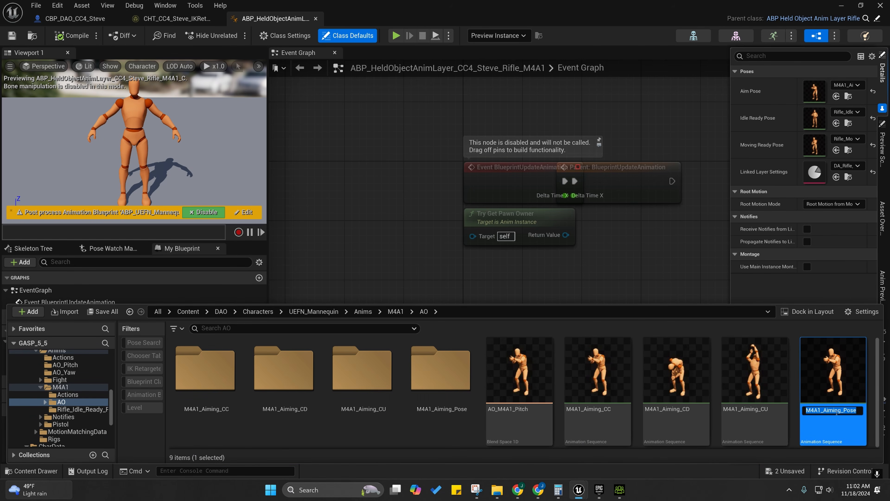
pyautogui.press('Escape')
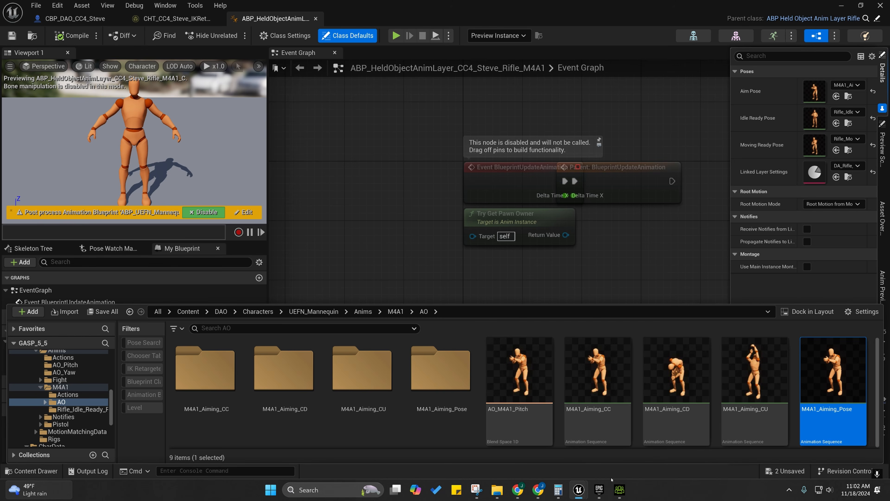
# Bring up the Retarget Animations window and open the CC4 character folder to locate the Steve skeletal mesh for the retarget target.
pyautogui.moveTo(578, 490)
pyautogui.click(669, 439)
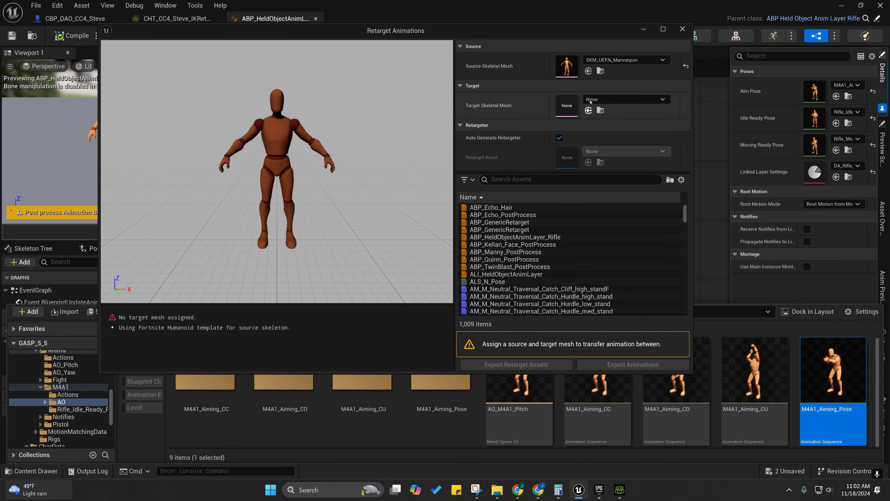
pyautogui.click(71, 462)
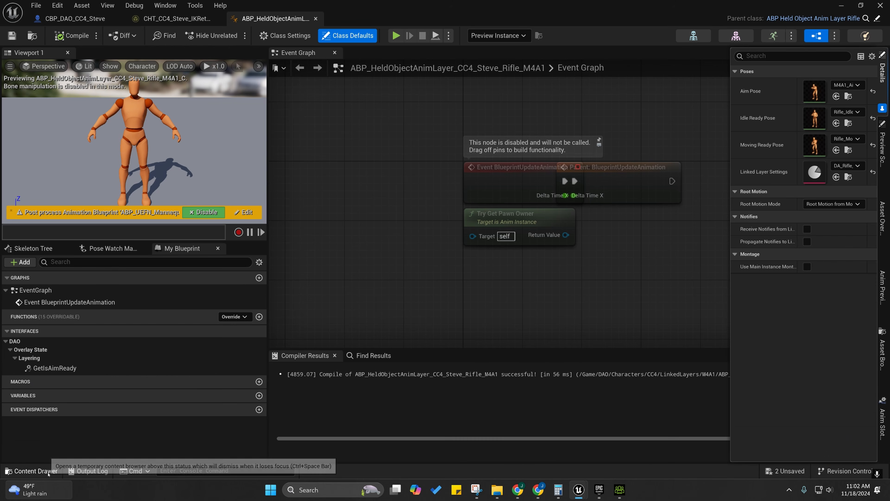
pyautogui.scroll(10, 63, 398)
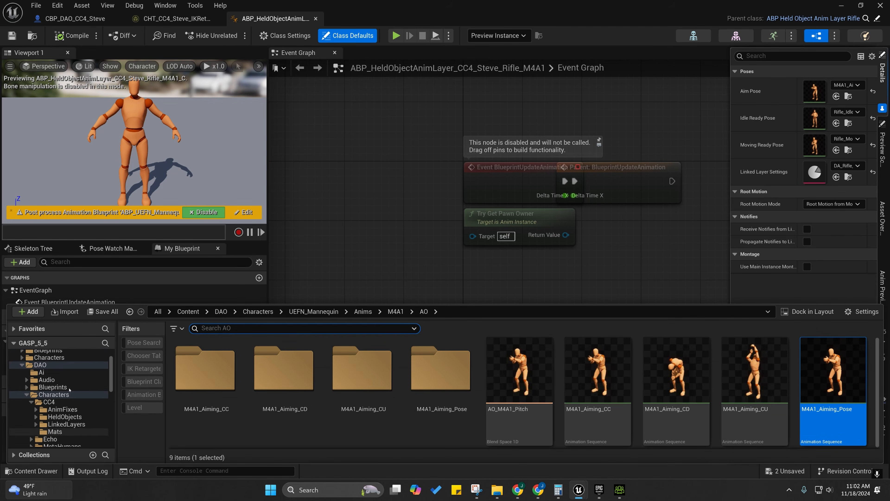
pyautogui.click(53, 402)
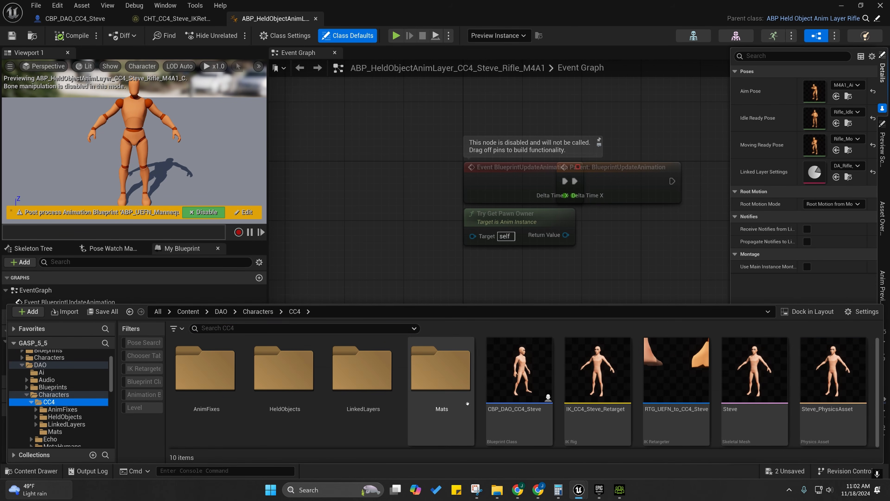
pyautogui.scroll(-1, 595, 368)
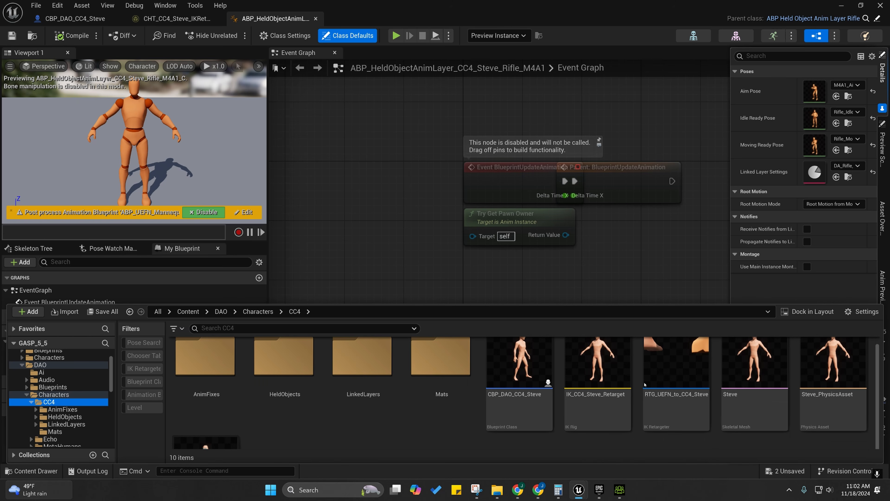
# Open Retarget Animations for RTG_UEFN_to_CC4_Steve, turn off automatic retargeter generation, and assign that retarget asset with Steve as target mesh.
pyautogui.click(681, 350)
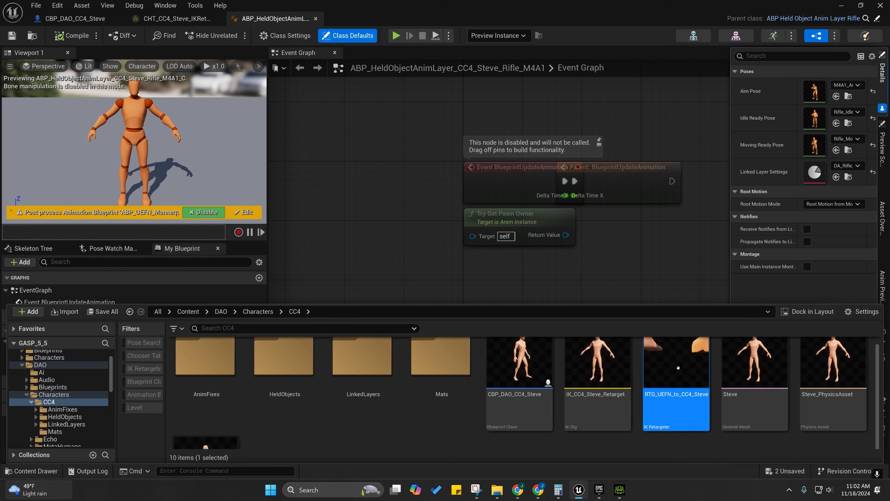
pyautogui.click(579, 487)
pyautogui.click(655, 447)
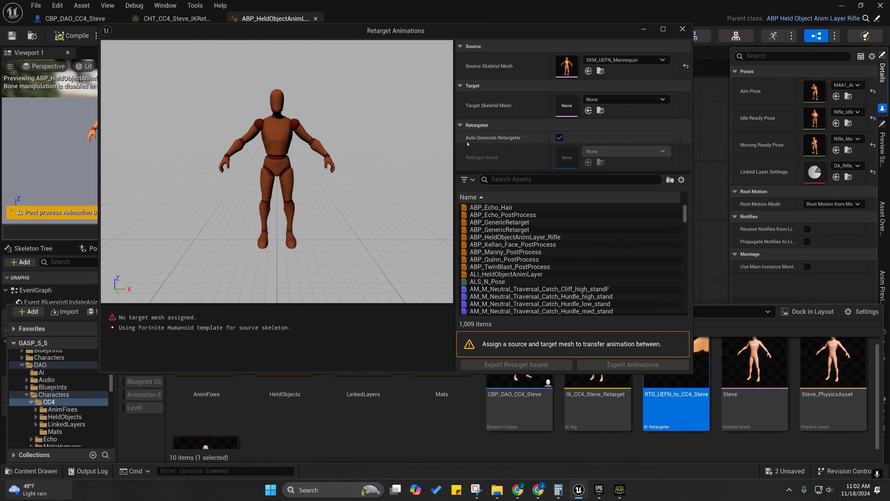
pyautogui.click(559, 137)
pyautogui.click(589, 162)
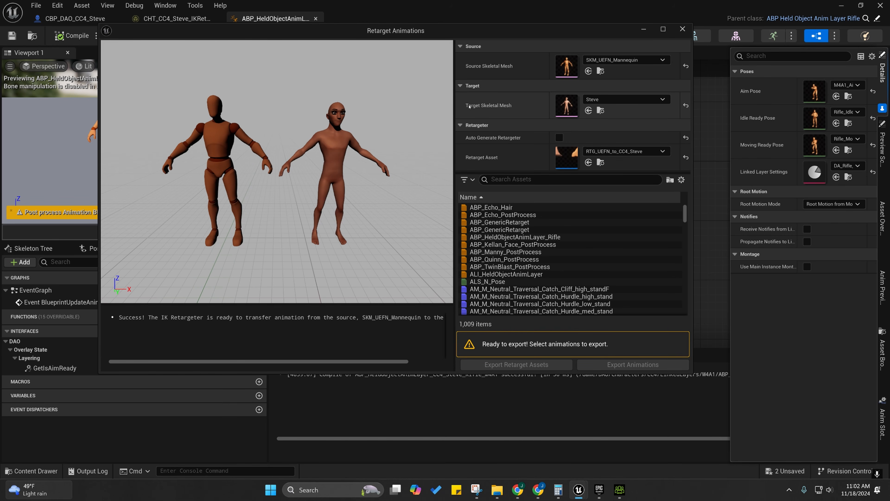
# Find the M4A1_Aiming_Pose animation and export its retargeted version to DAO/Characters/CC4/AnimFixes/M4A1_Poses with the default batch export options.
pyautogui.click(516, 180)
pyautogui.hotkey('ctrl', 'v')
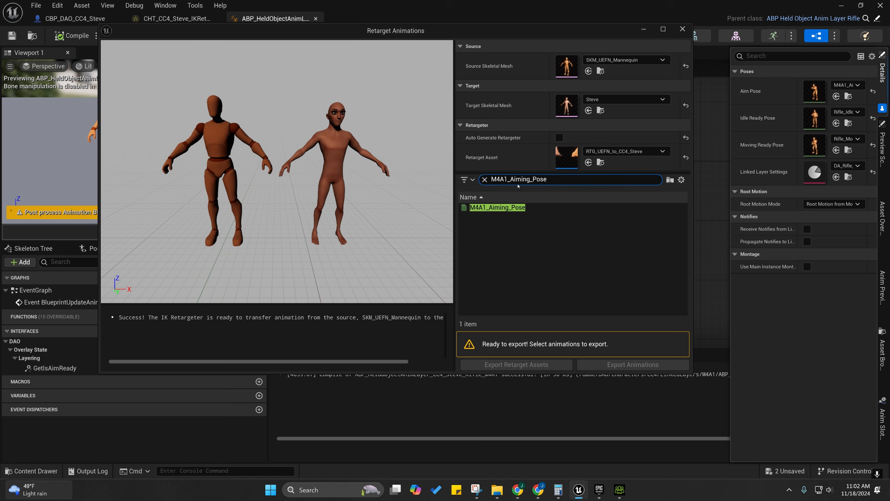
pyautogui.click(504, 208)
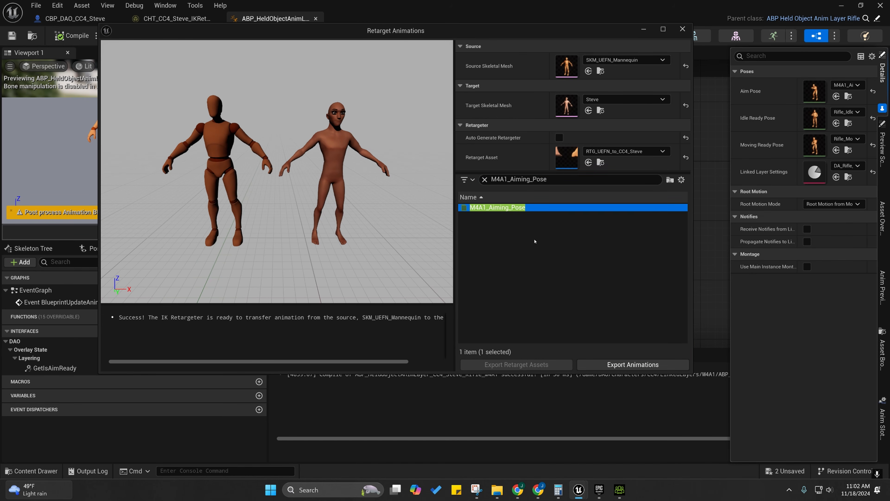
pyautogui.click(607, 365)
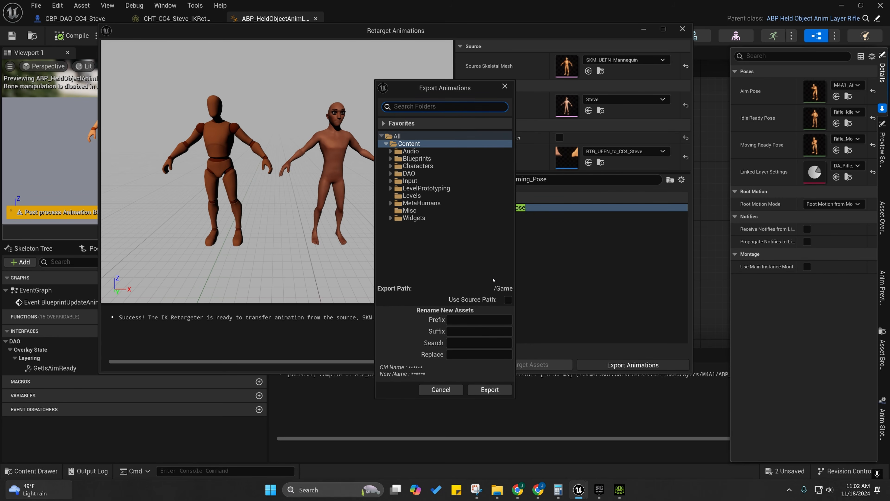
pyautogui.click(391, 173)
pyautogui.click(395, 202)
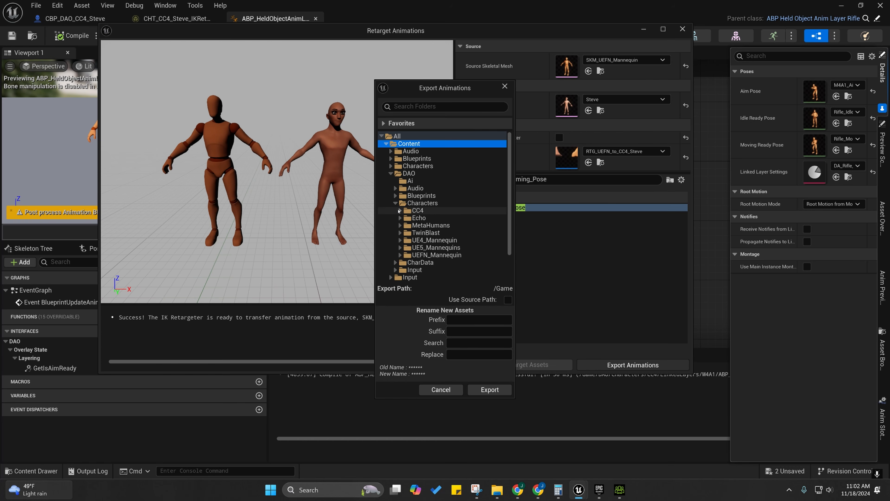
pyautogui.click(400, 210)
pyautogui.click(405, 218)
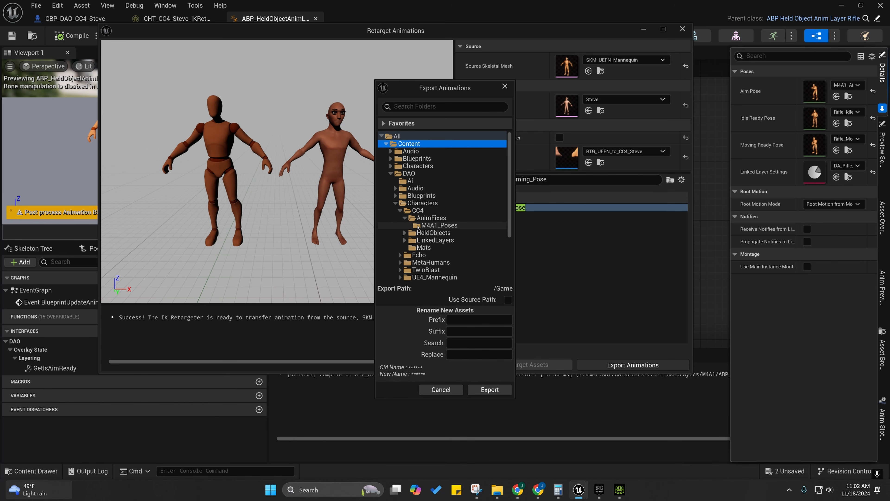
pyautogui.click(438, 225)
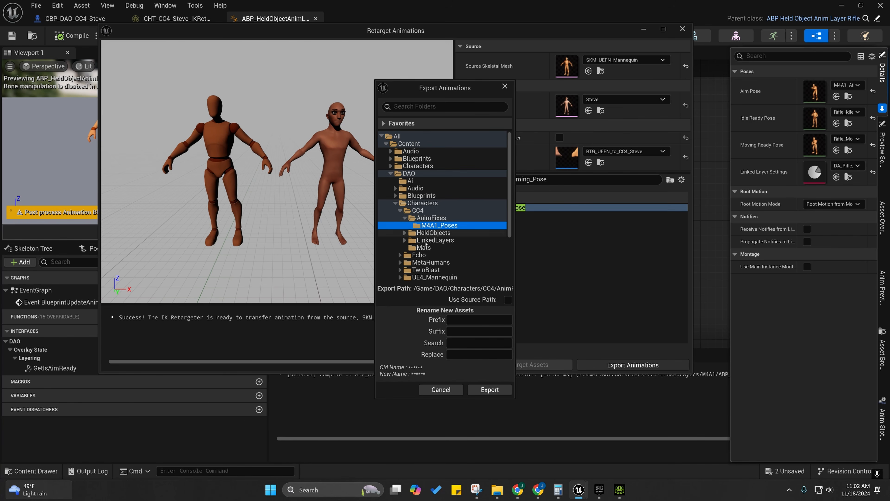
pyautogui.click(484, 390)
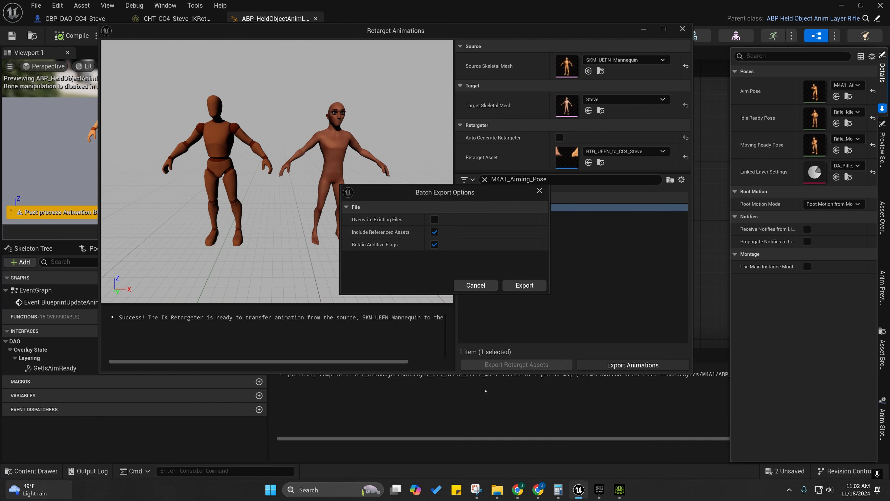
pyautogui.click(524, 285)
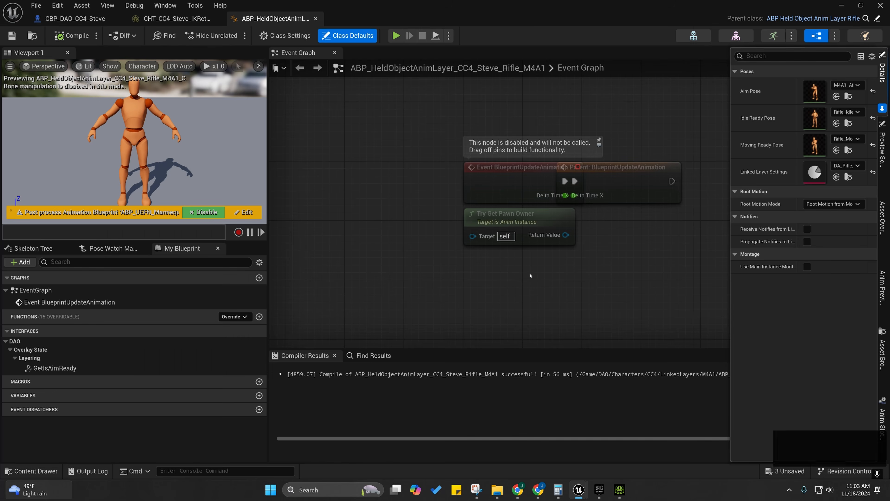
# Locate the asset assigned as the Idle Ready Pose in the Content Browser and copy its name.
pyautogui.moveTo(578, 490)
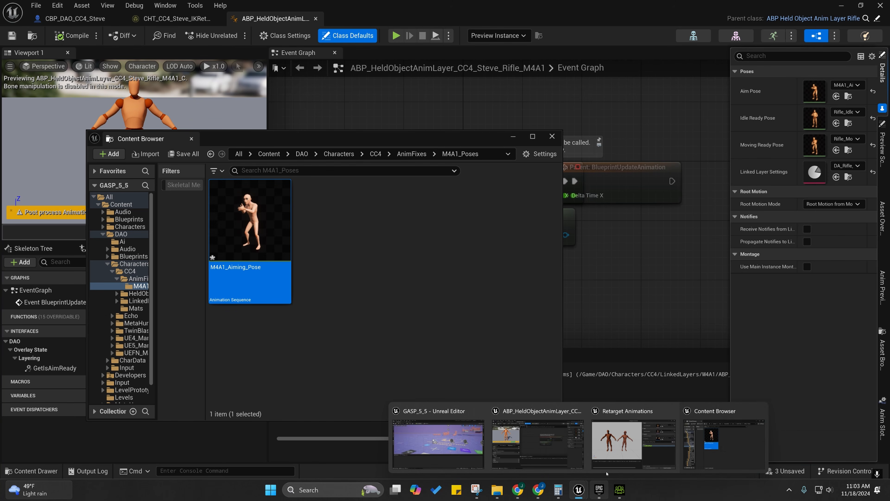
pyautogui.click(723, 443)
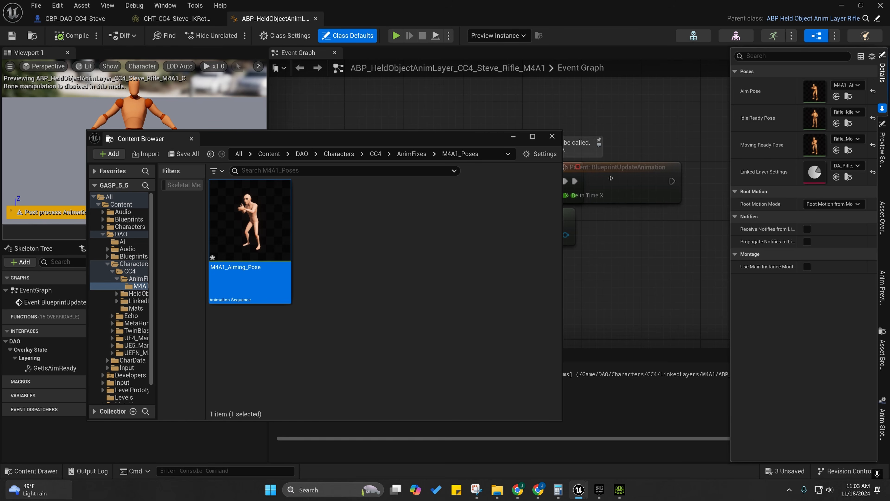
pyautogui.moveTo(580, 489)
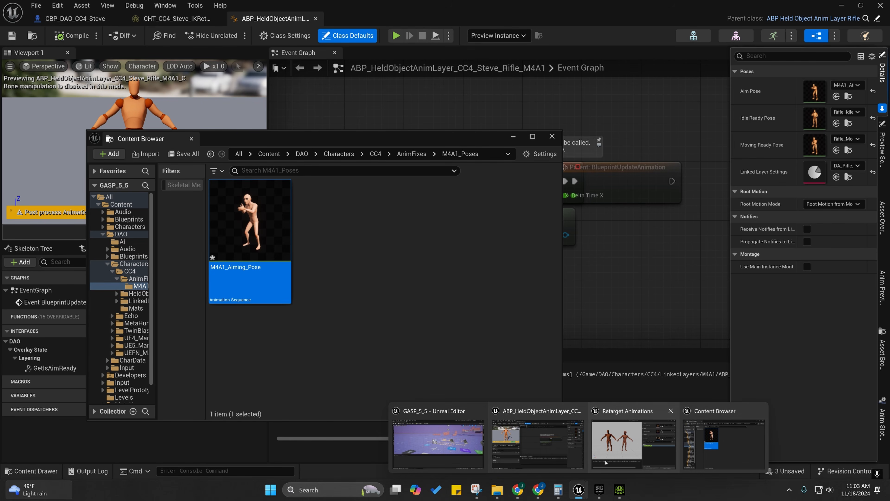
pyautogui.click(633, 443)
pyautogui.click(847, 123)
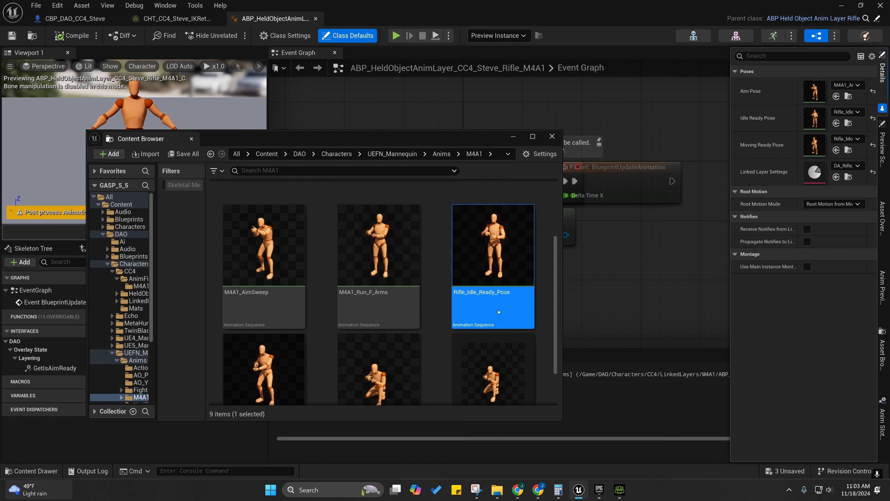
pyautogui.press('F2')
pyautogui.hotkey('ctrl', 'c')
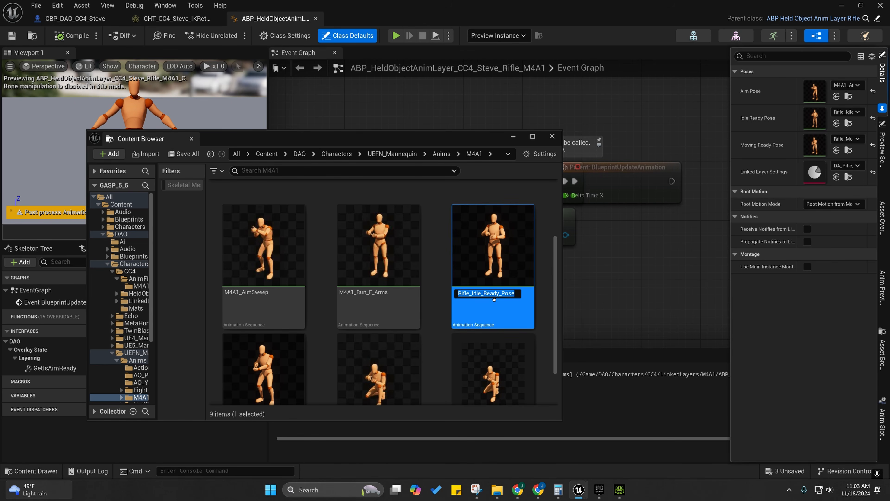
# Find Rifle_Idle_Ready_Pose in the Retarget Animations window and export its retargeted version to the CC4 M4A1_Poses folder.
pyautogui.moveTo(579, 490)
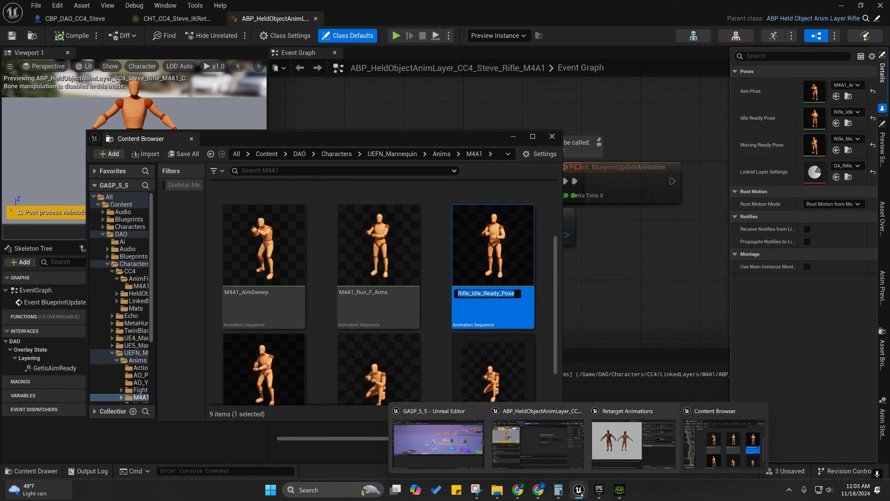
pyautogui.click(596, 407)
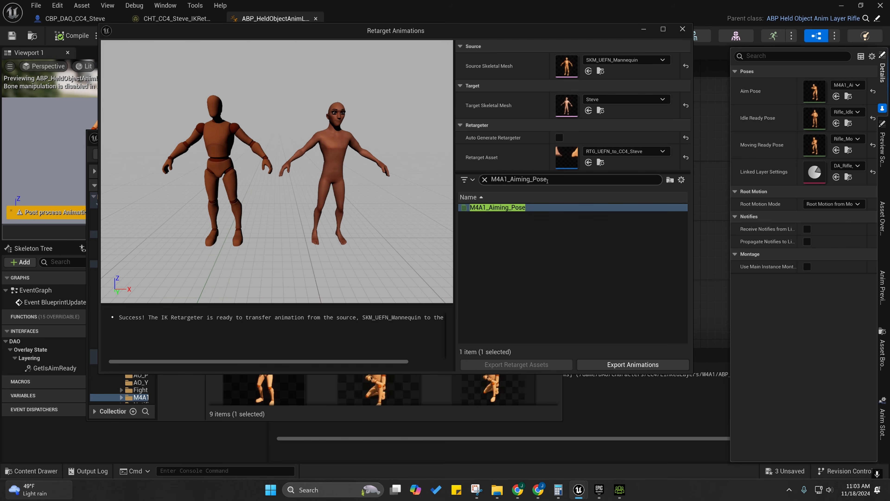
pyautogui.hotkey('ctrl', 'a')
pyautogui.hotkey('ctrl', 'v')
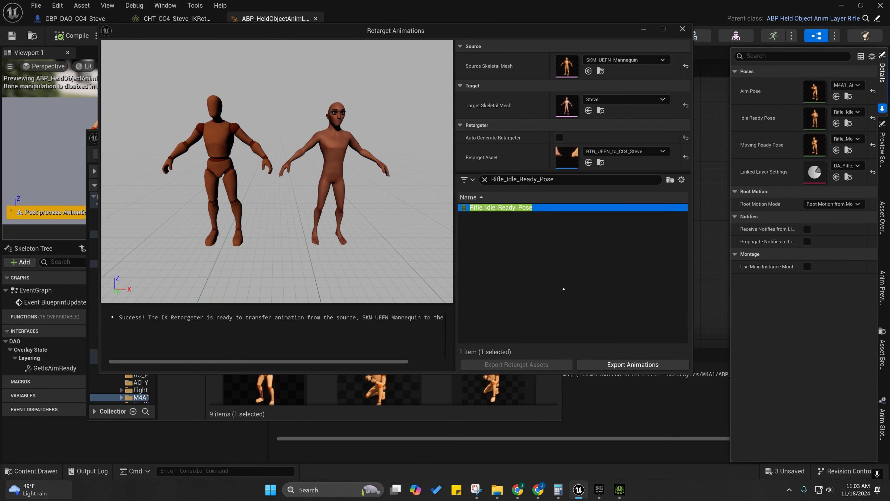
pyautogui.click(630, 364)
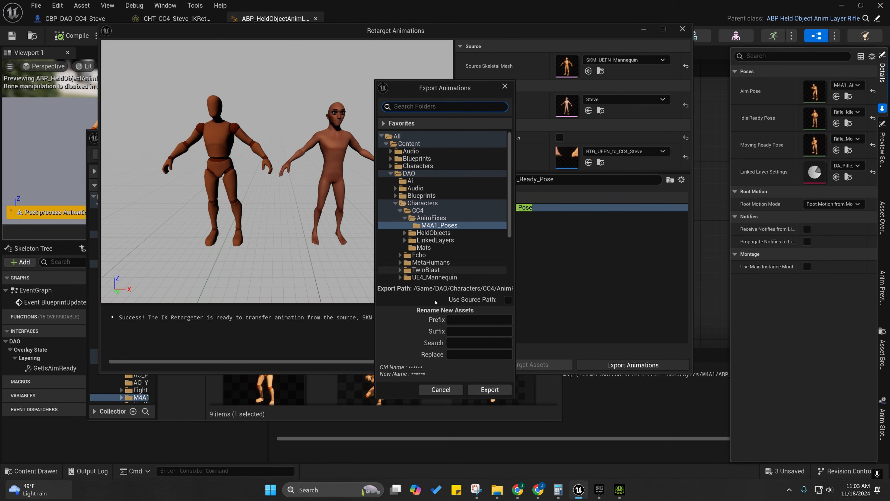
pyautogui.click(489, 389)
pyautogui.click(514, 286)
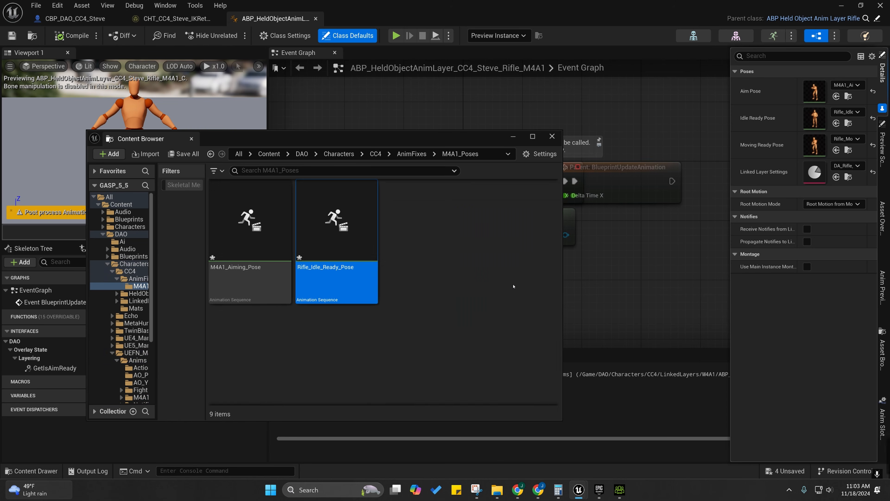
# Locate the asset assigned as the Moving Ready Pose in the Content Browser and copy its name.
pyautogui.click(848, 150)
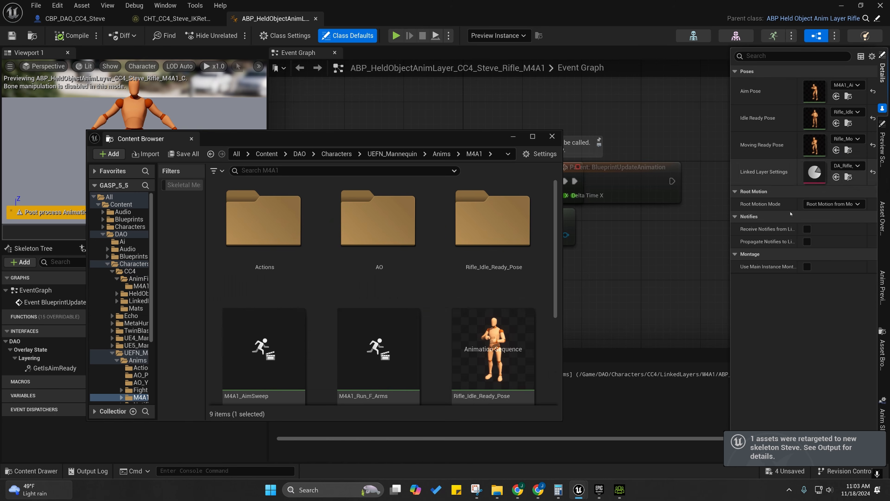
pyautogui.press('F2')
pyautogui.hotkey('ctrl', 'c')
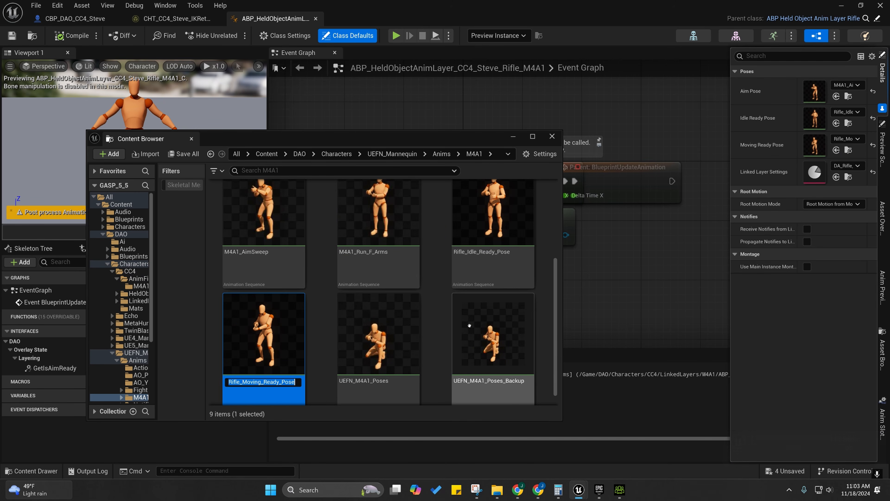
pyautogui.click(440, 327)
# Export the retargeted Rifle_Moving_Ready_Pose to the CC4 M4A1_Poses folder and save all modified assets.
pyautogui.click(612, 422)
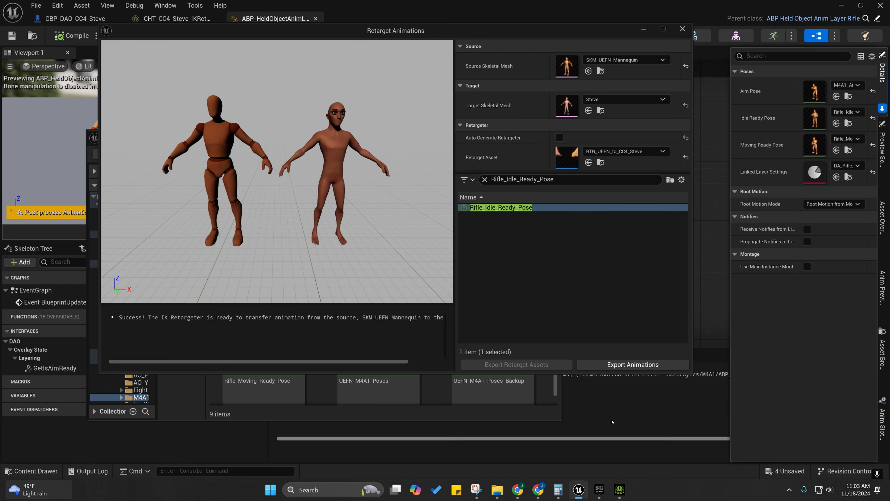
pyautogui.doubleClick(529, 179)
pyautogui.hotkey('ctrl', 'v')
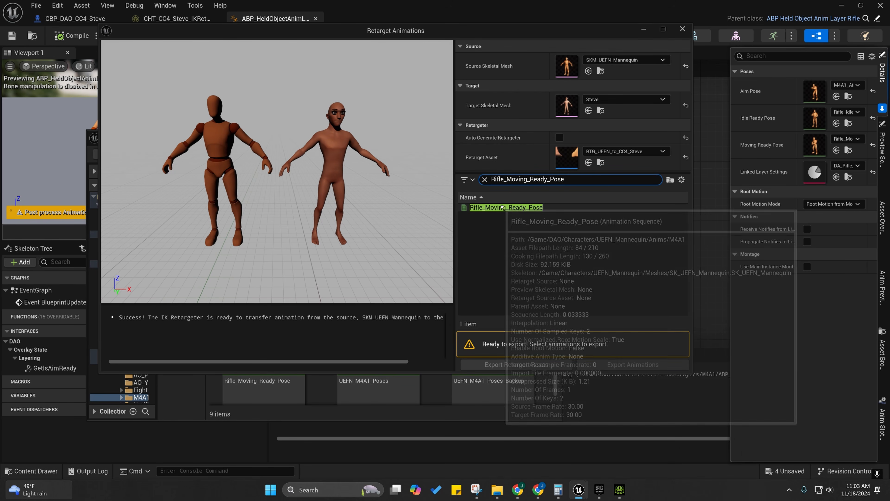
pyautogui.click(505, 207)
pyautogui.click(623, 365)
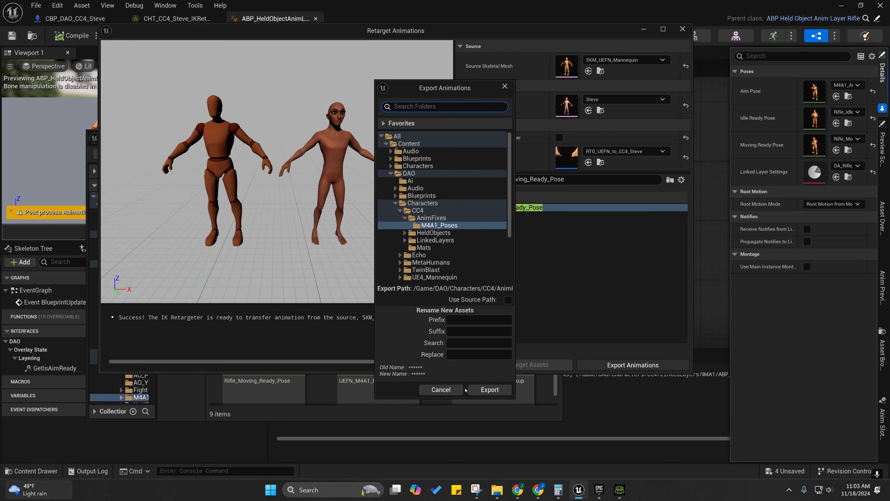
pyautogui.click(489, 389)
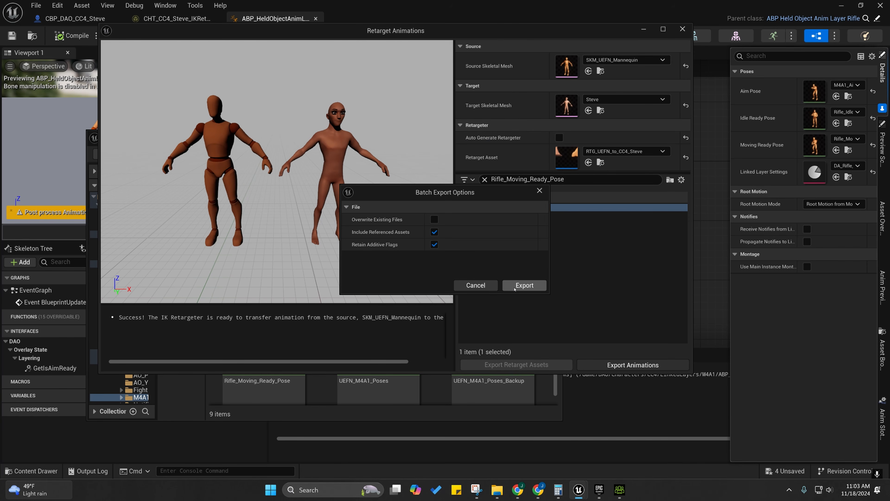
pyautogui.click(514, 286)
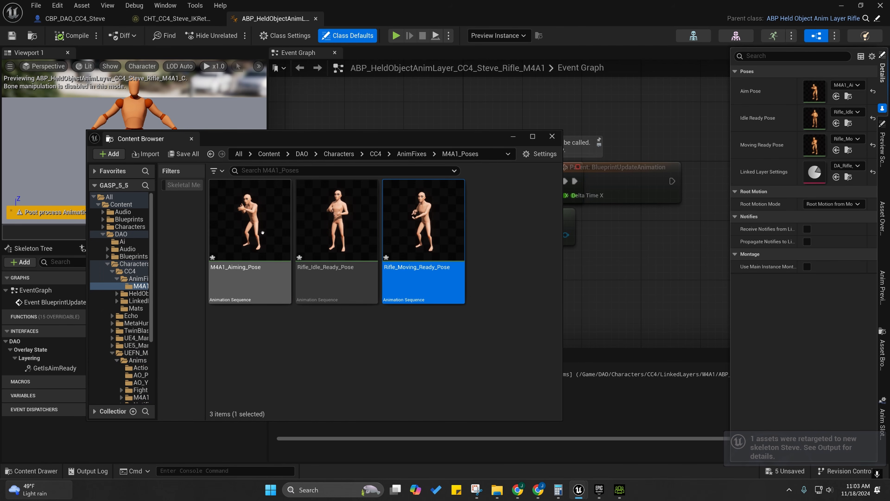
pyautogui.hotkey('ctrl', 'shift', 's')
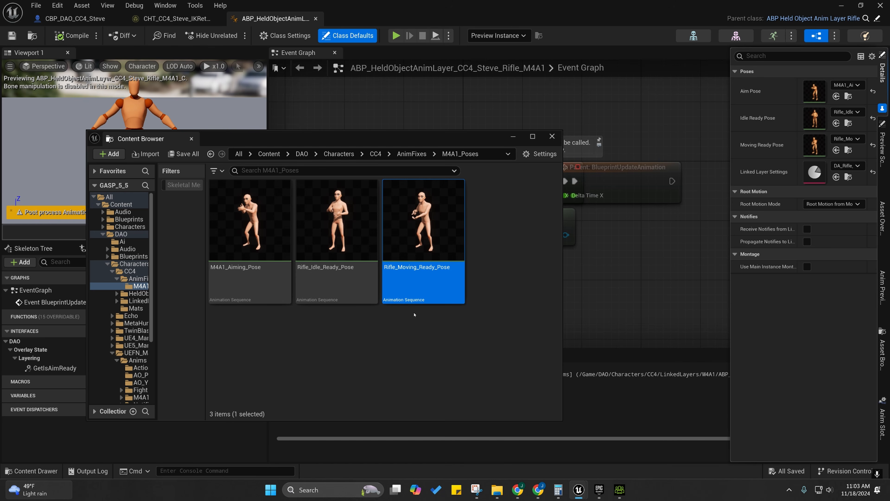
# Open the retargeted Rifle_Moving_Ready_Pose and examine the character's hands and arms up close and from a distance.
pyautogui.doubleClick(420, 284)
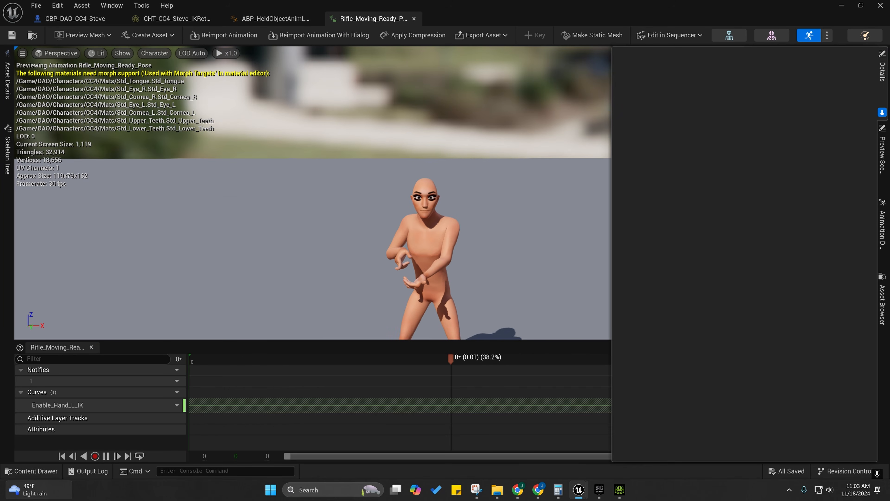
pyautogui.press('w')
pyautogui.moveTo(421, 284); pyautogui.dragTo(393, 320, button='right')
pyautogui.press('s')
pyautogui.press('d')
pyautogui.press('s')
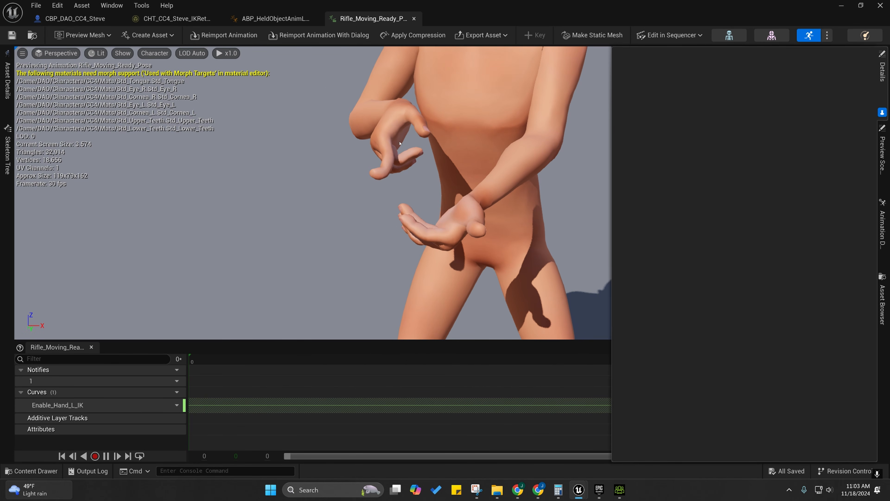
pyautogui.moveTo(402, 192); pyautogui.dragTo(404, 170, button='right')
pyautogui.press('s')
pyautogui.click(882, 73)
pyautogui.press('s')
pyautogui.scroll(1, 406, 156)
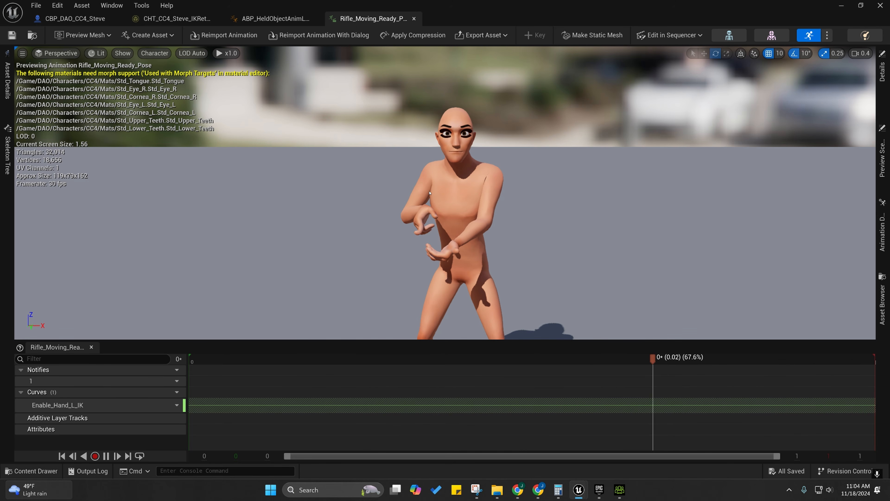
# Check which control rigs are available for baking the animation, and locate the open animation asset in the Content Browser.
pyautogui.click(669, 35)
pyautogui.moveTo(670, 90)
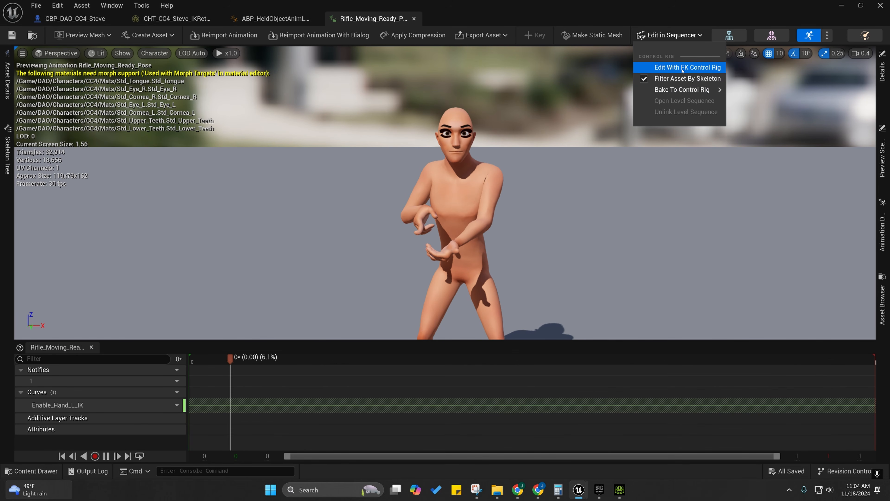
pyautogui.moveTo(686, 89)
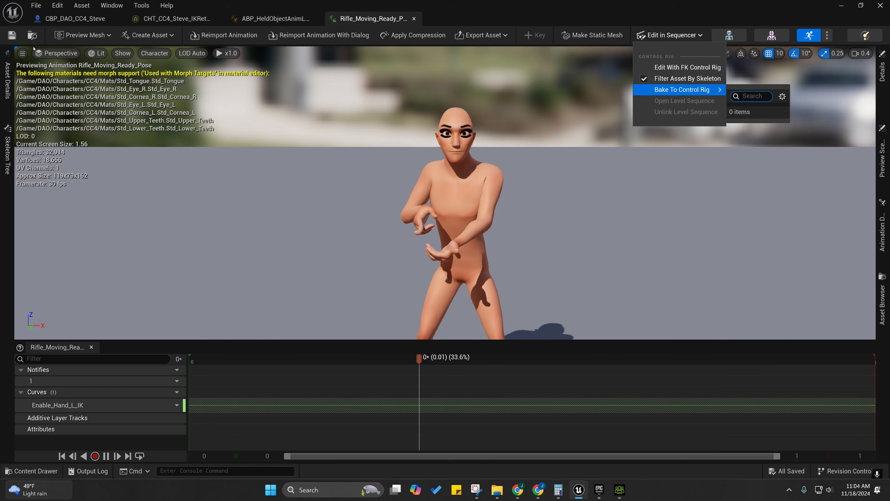
pyautogui.hotkey('ctrl', 'b')
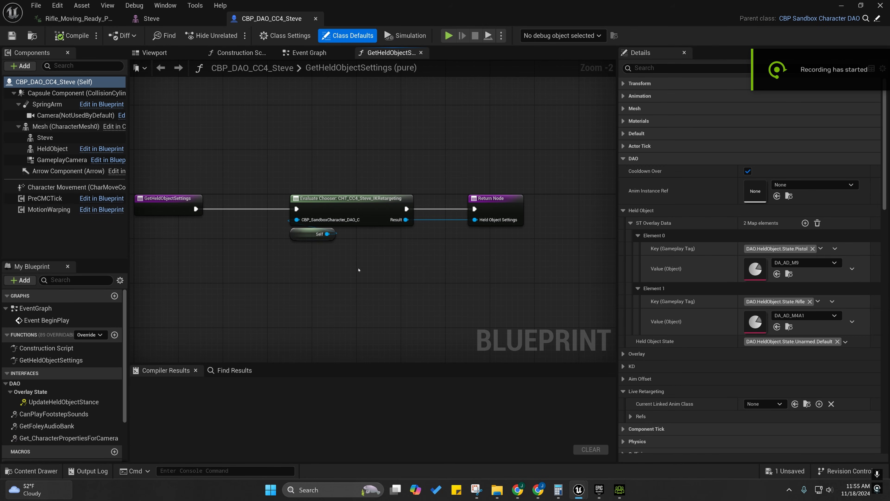
# Close the Rifle_Moving_Ready_Pose animation and return to the CBP_DAO_CC4_Steve blueprint.
pyautogui.click(77, 18)
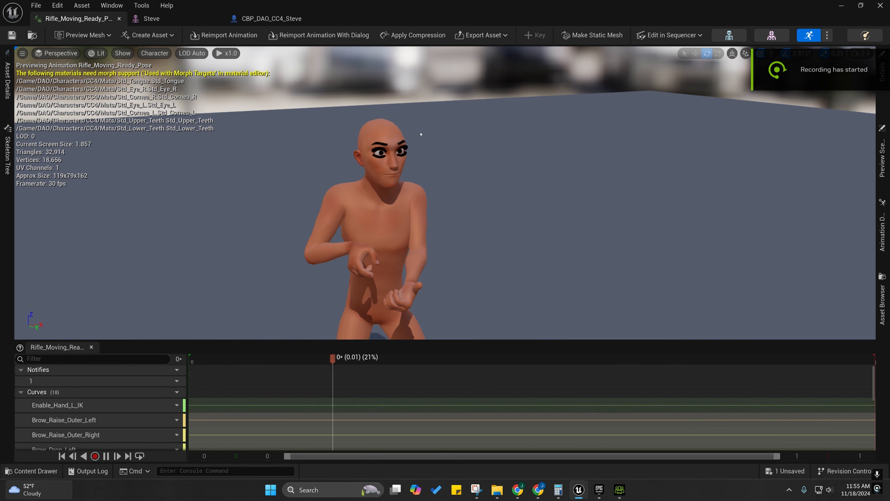
pyautogui.click(120, 18)
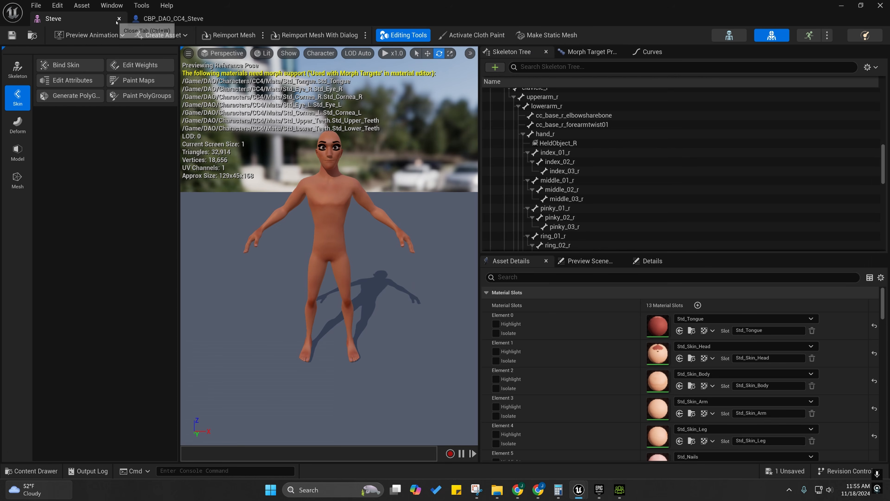
pyautogui.click(147, 19)
pyautogui.moveTo(369, 222); pyautogui.dragTo(402, 217, button='right')
# View the character's pose in Character Creator 4, return to Unreal Engine, and inspect the Evaluate Chooser node in GetHeldObjectSettings.
pyautogui.click(619, 489)
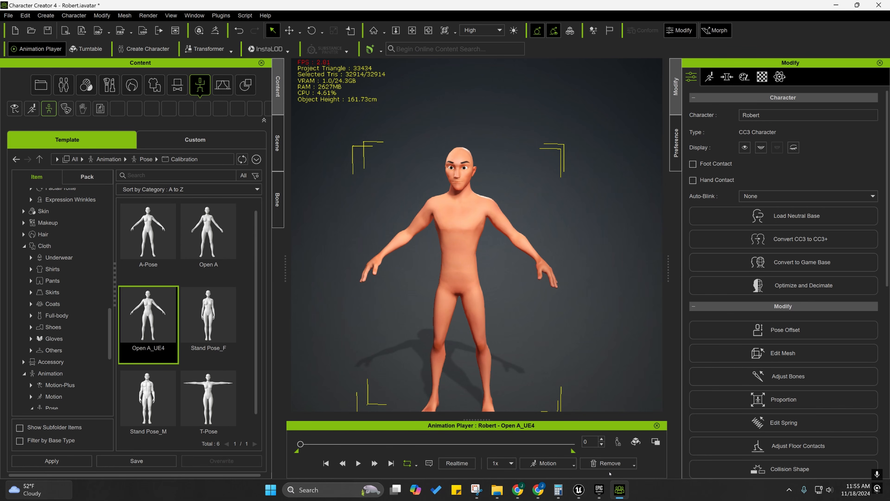
pyautogui.click(838, 6)
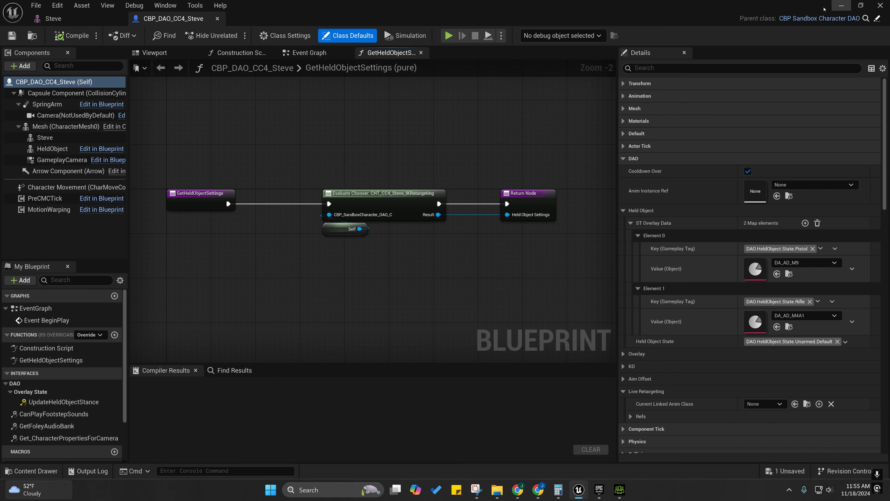
pyautogui.moveTo(332, 174); pyautogui.dragTo(254, 146, button='right')
pyautogui.moveTo(270, 169); pyautogui.dragTo(286, 179)
pyautogui.moveTo(363, 236); pyautogui.dragTo(355, 229)
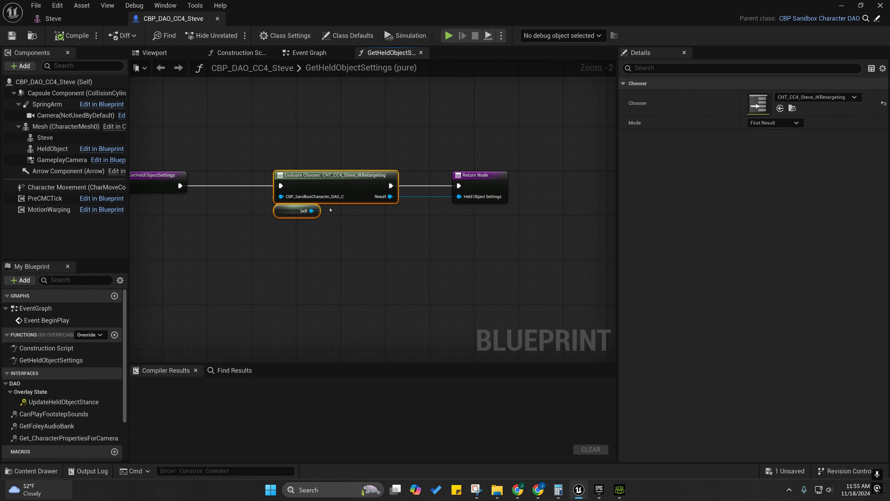
pyautogui.click(260, 181)
pyautogui.click(315, 186)
pyautogui.moveTo(369, 227)
pyautogui.mouseDown(button='right')
pyautogui.moveTo(397, 234)
pyautogui.moveTo(335, 219)
pyautogui.moveTo(359, 218)
pyautogui.mouseUp(button='right')
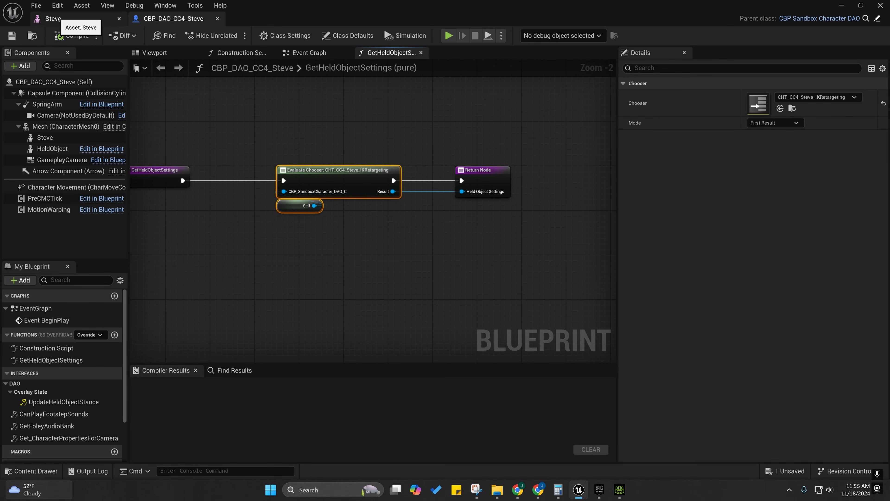
# Examine the Steve skeletal mesh in its reference pose from another angle and go back to the CBP_DAO_CC4_Steve blueprint.
pyautogui.click(53, 19)
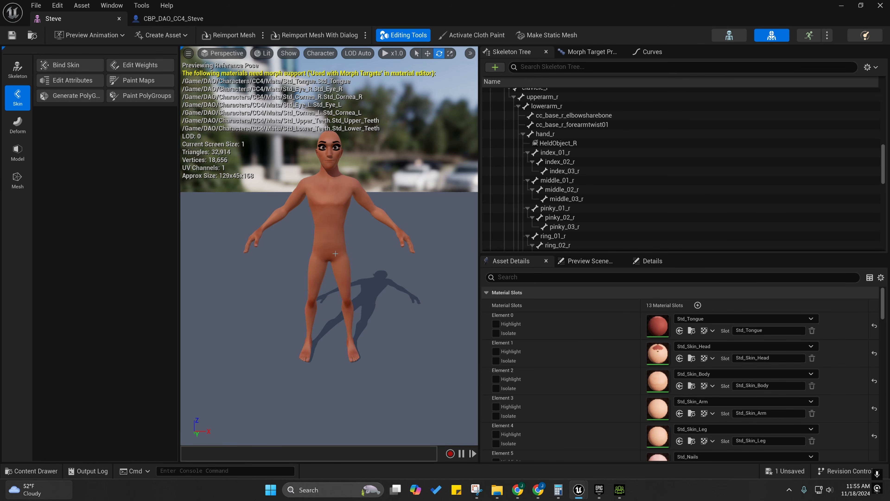
pyautogui.click(33, 470)
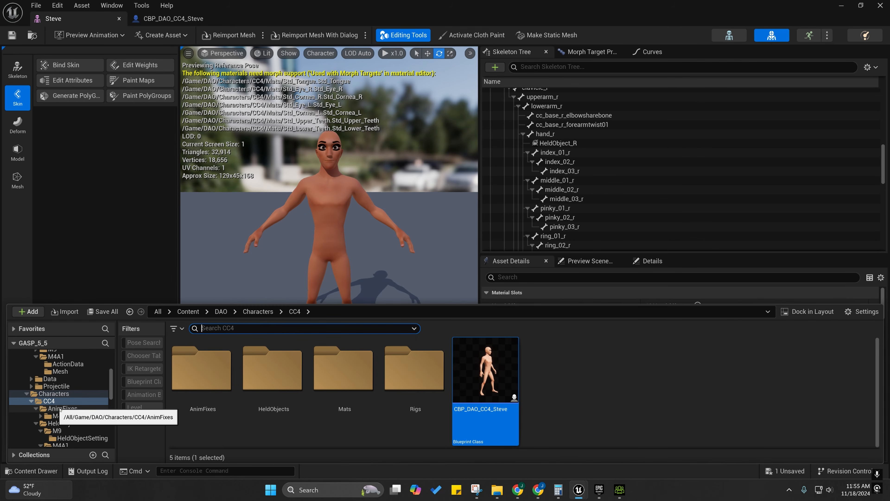
pyautogui.moveTo(379, 233); pyautogui.dragTo(209, 336, button='right')
pyautogui.press('a')
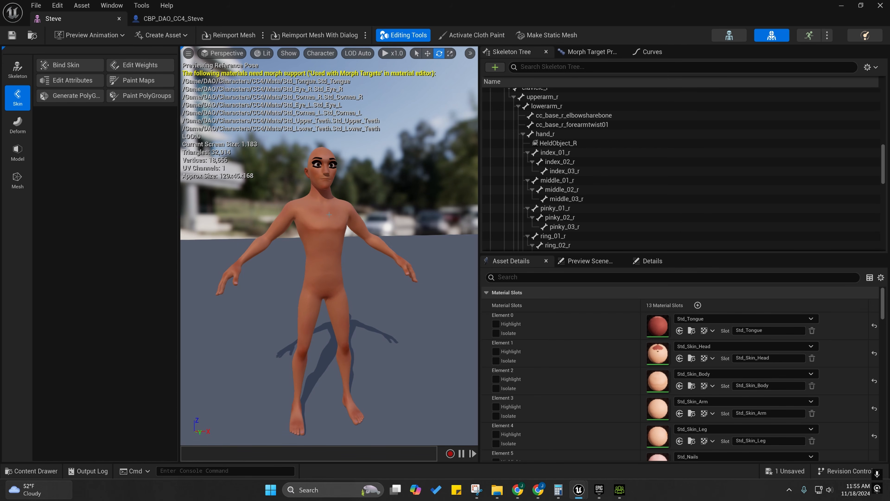
pyautogui.click(191, 21)
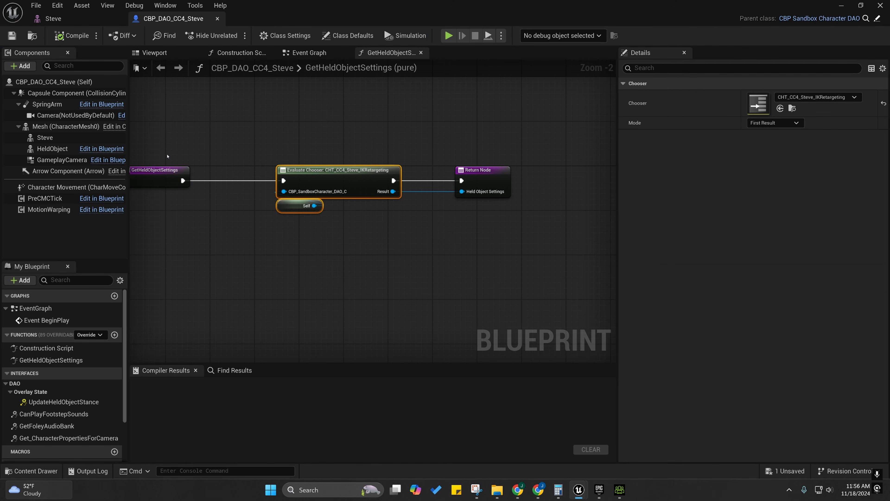
# Find the Rifle folder under CharData/LinkedAnimLayer in the Content Browser and open the ABP_HeldObjectAnimLayer_Rifle animation blueprint.
pyautogui.click(31, 471)
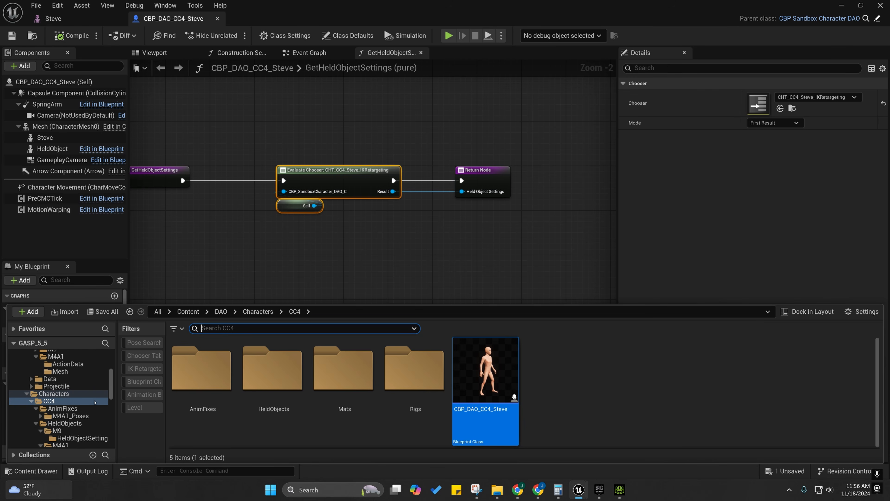
pyautogui.scroll(-6, 93, 402)
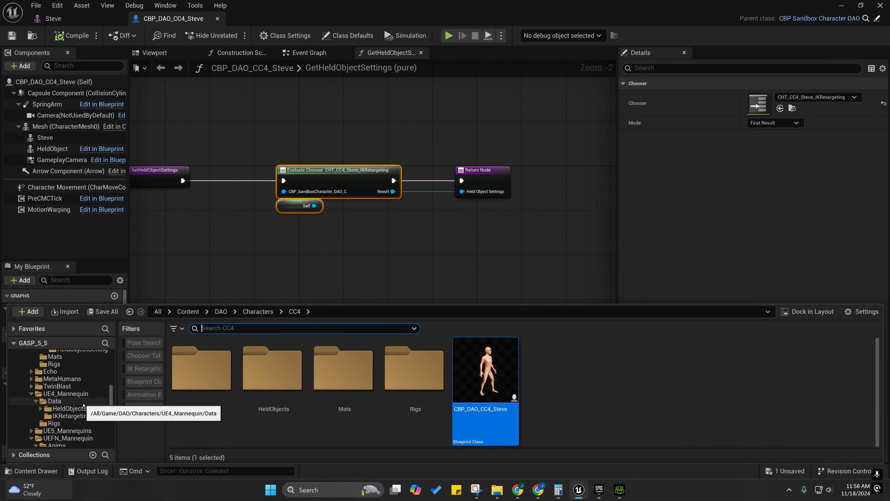
pyautogui.click(60, 414)
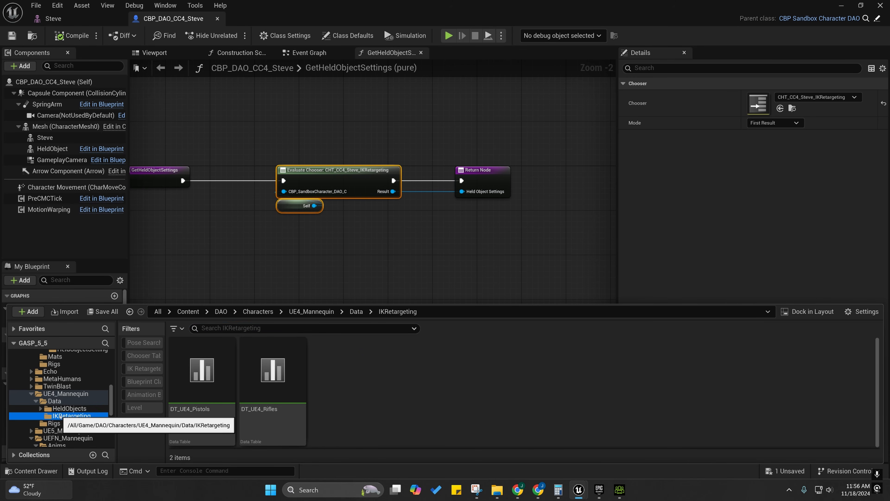
pyautogui.scroll(-3, 41, 391)
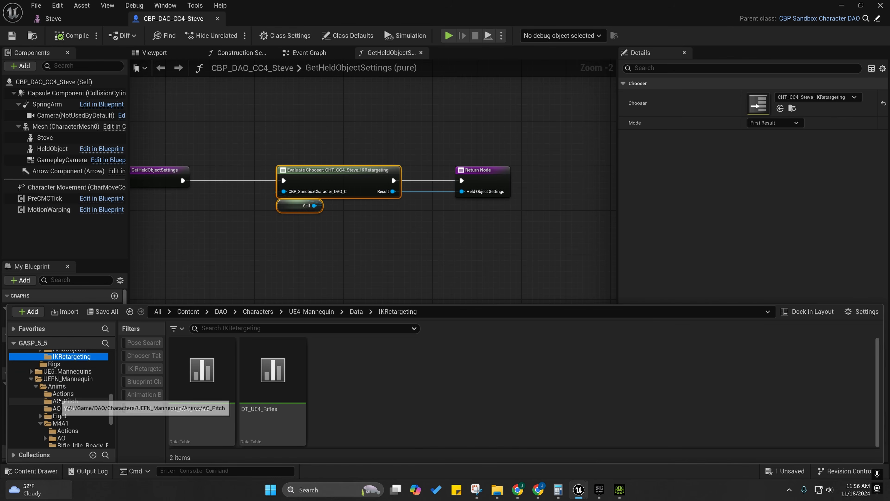
pyautogui.click(32, 379)
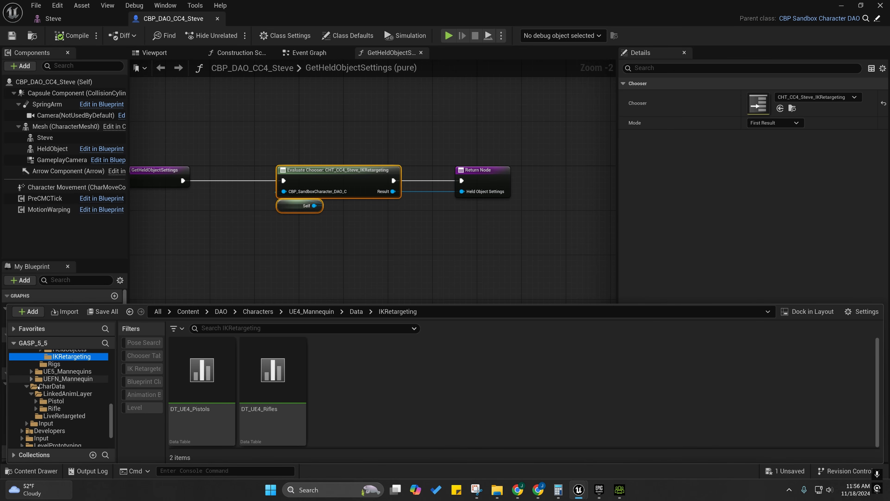
pyautogui.click(49, 393)
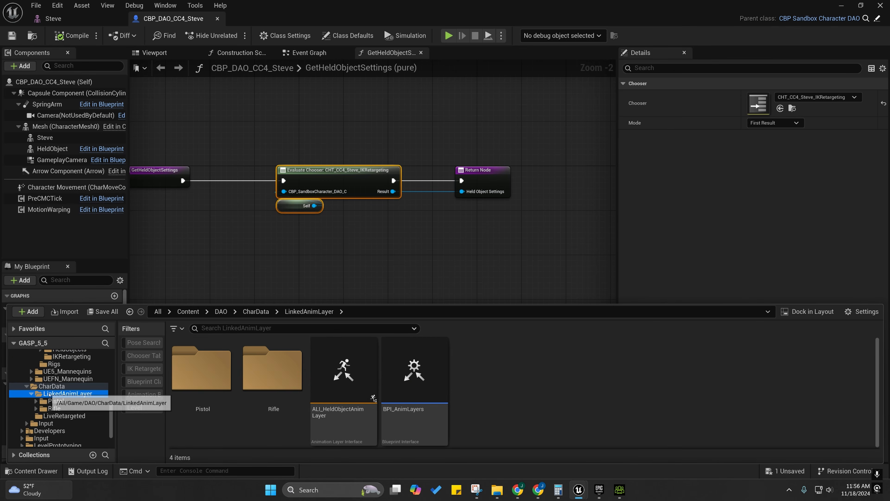
pyautogui.click(255, 368)
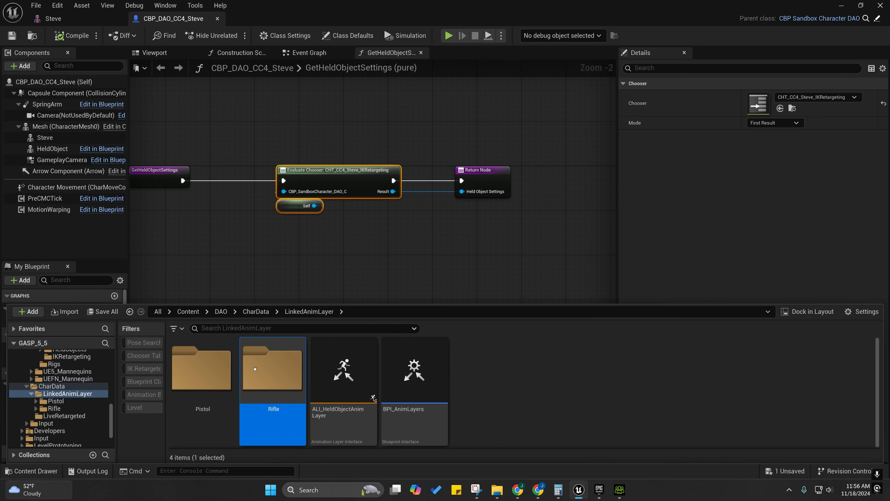
pyautogui.doubleClick(255, 368)
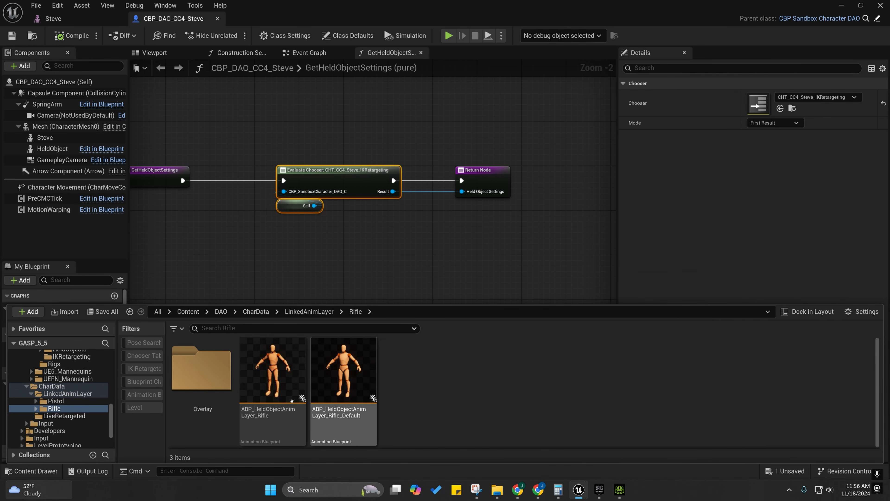
pyautogui.doubleClick(292, 400)
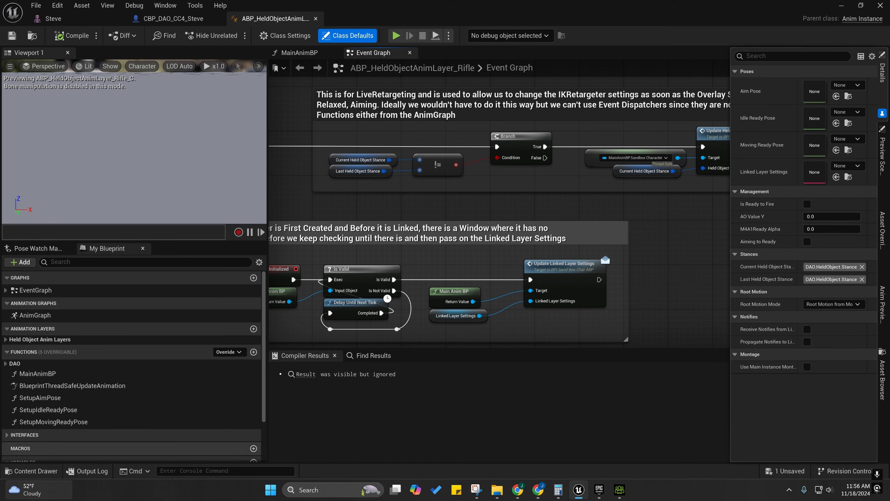
# Open the ABP_HeldObjectAnimLayer_Rifle_Default animation blueprint and show the poses assigned in its class defaults.
pyautogui.click(32, 471)
pyautogui.rightClick(261, 383)
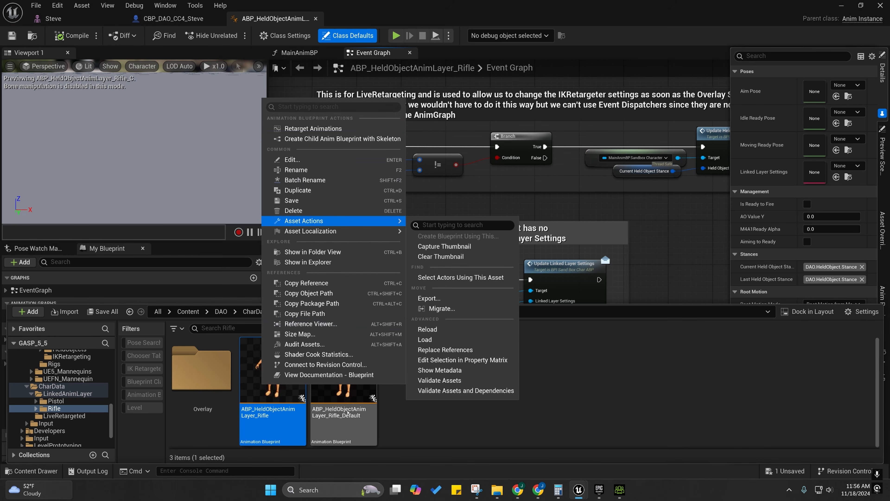
pyautogui.click(345, 414)
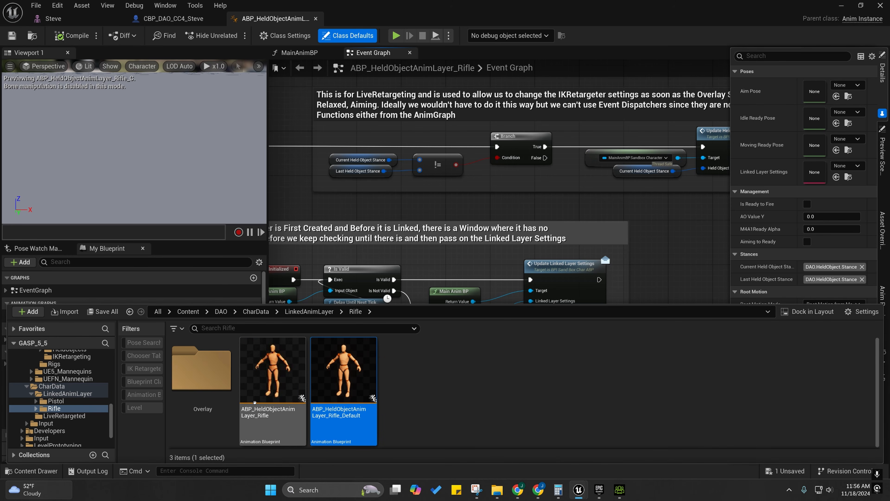
pyautogui.doubleClick(351, 366)
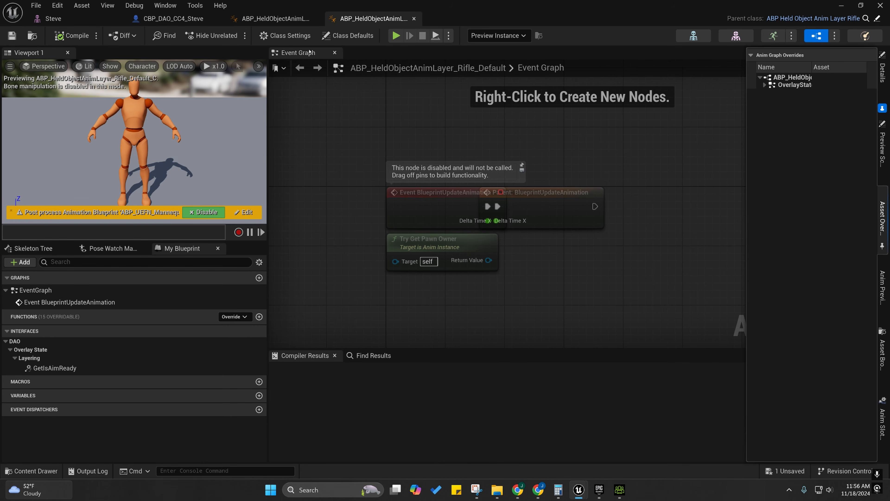
pyautogui.click(335, 35)
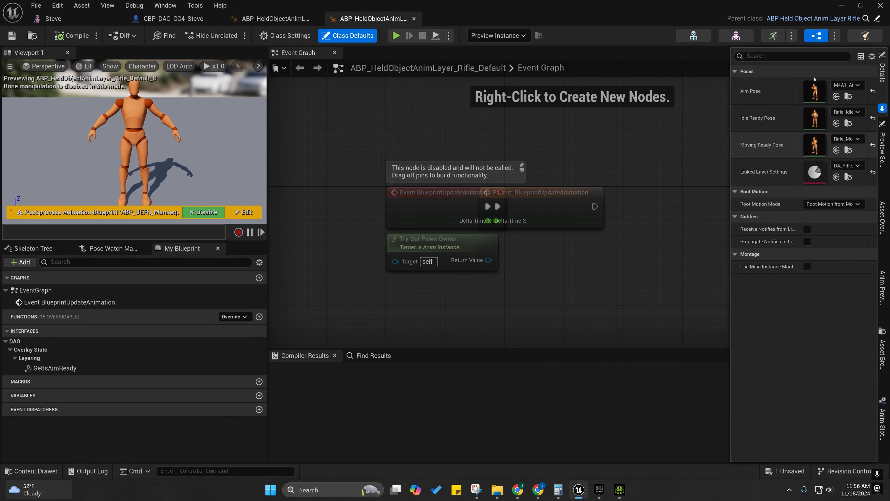
# Check which asset operations are available for ABP_HeldObjectAnimLayer_Rifle_Default and review its Moving Ready Pose reference.
pyautogui.click(32, 471)
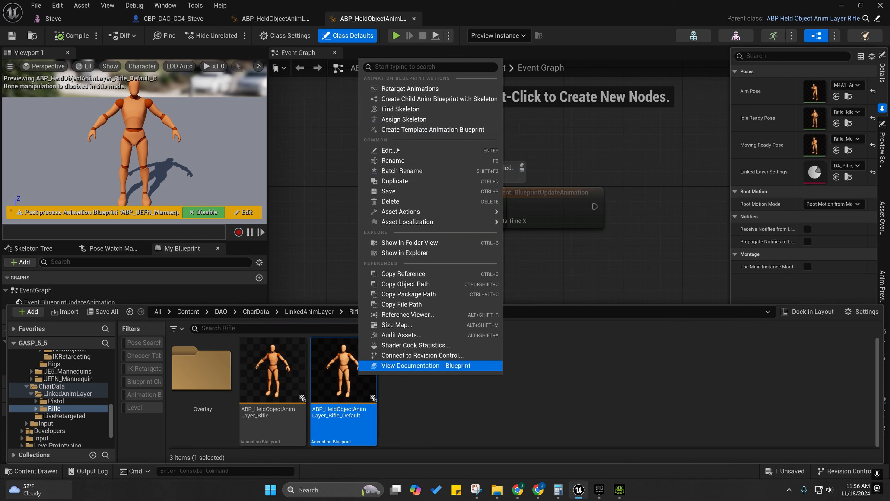
pyautogui.rightClick(358, 371)
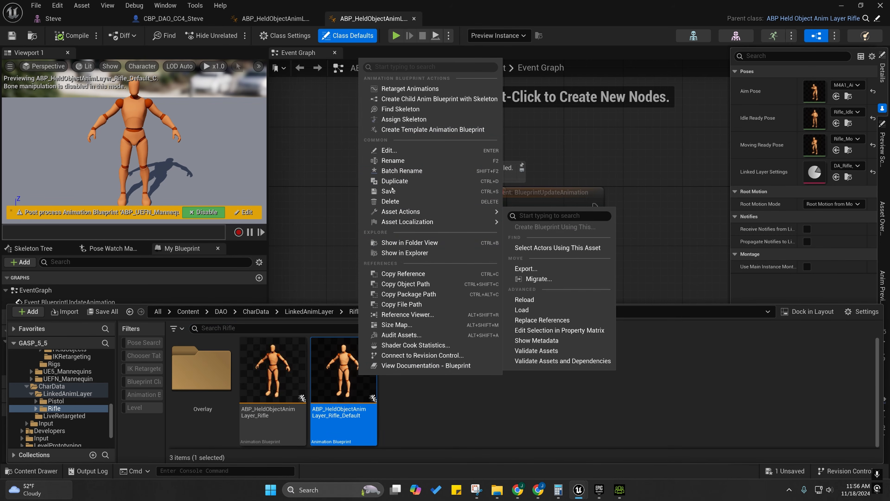
pyautogui.moveTo(325, 219); pyautogui.dragTo(322, 239, button='right')
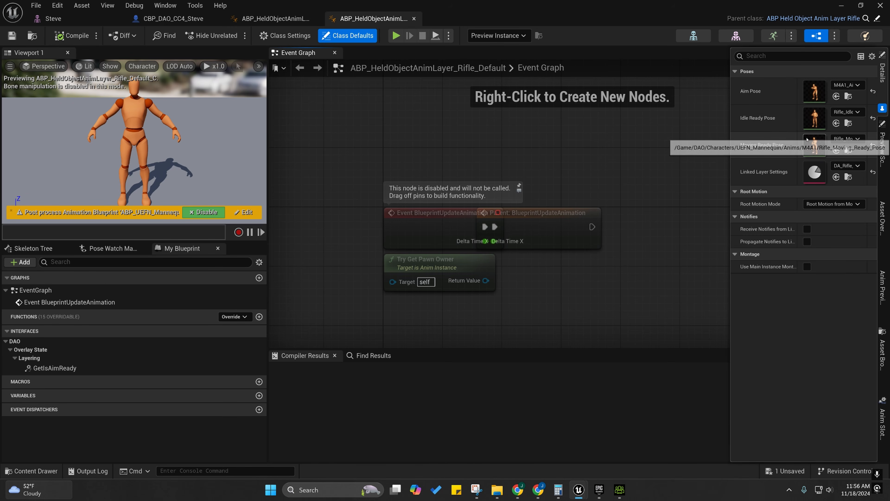
pyautogui.click(32, 471)
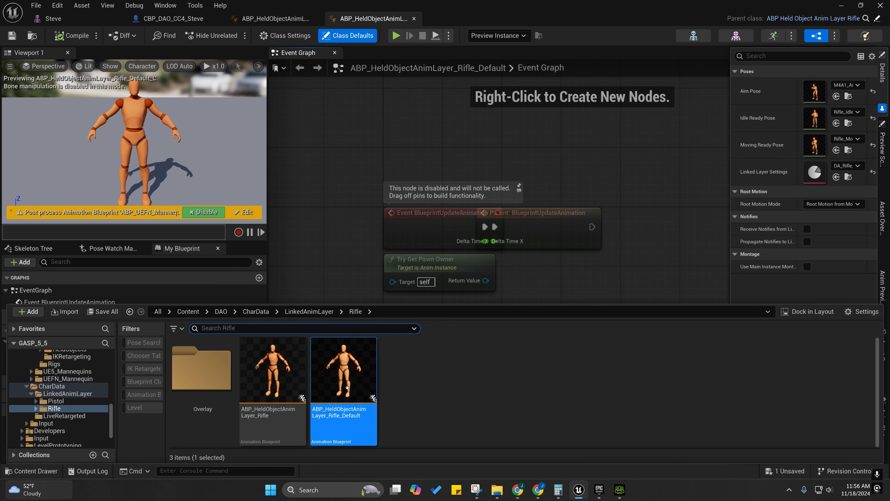
pyautogui.moveTo(337, 257); pyautogui.dragTo(392, 243, button='right')
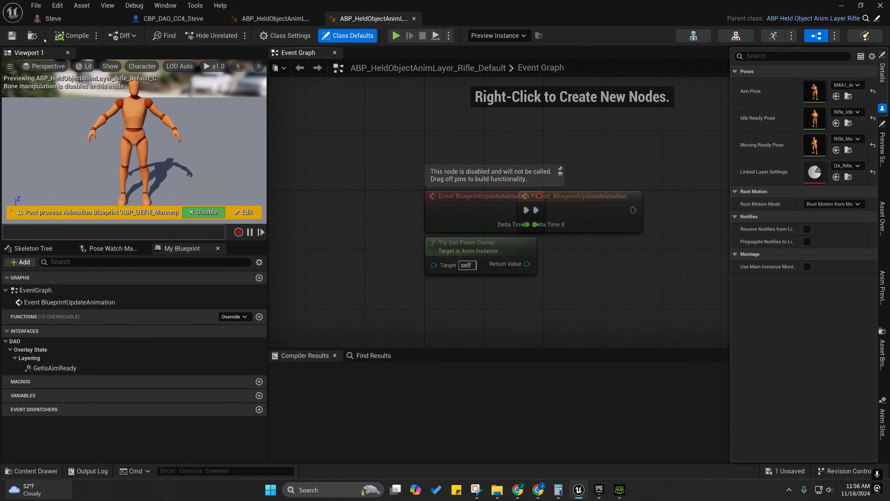
# Copy ABP_HeldObjectAnimLayer_Rifle_Default from the LinkedAnimLayer/Rifle folder into the CC4 character folder and open that folder.
pyautogui.click(32, 36)
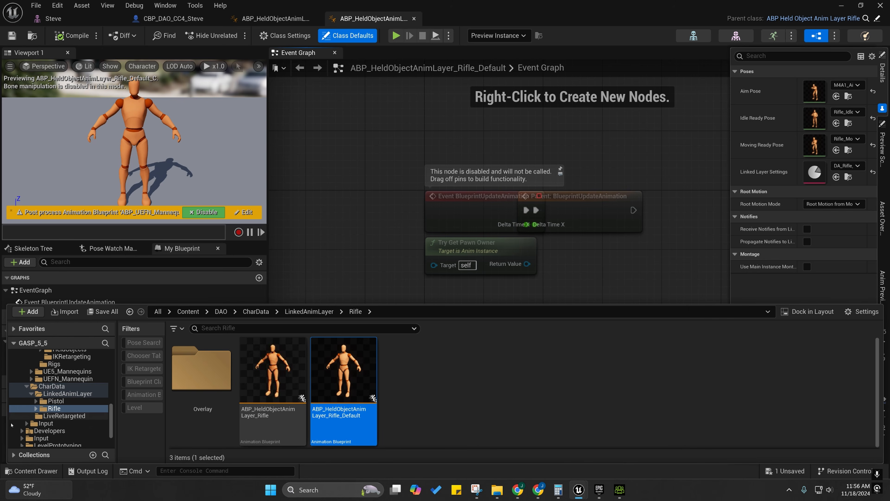
pyautogui.scroll(5, 22, 411)
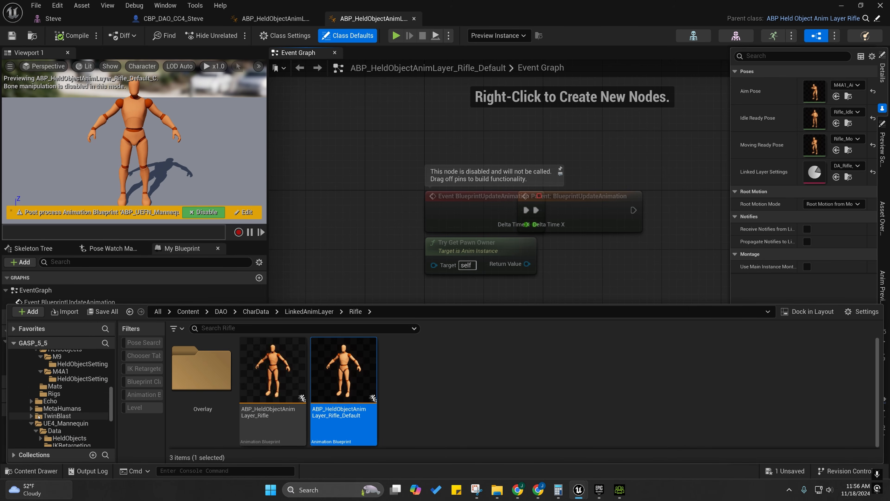
pyautogui.scroll(3, 39, 417)
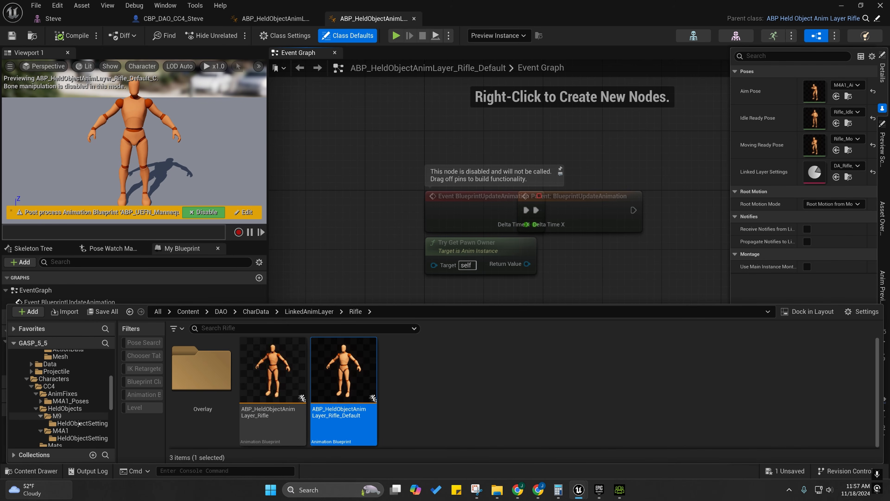
pyautogui.scroll(-2, 66, 406)
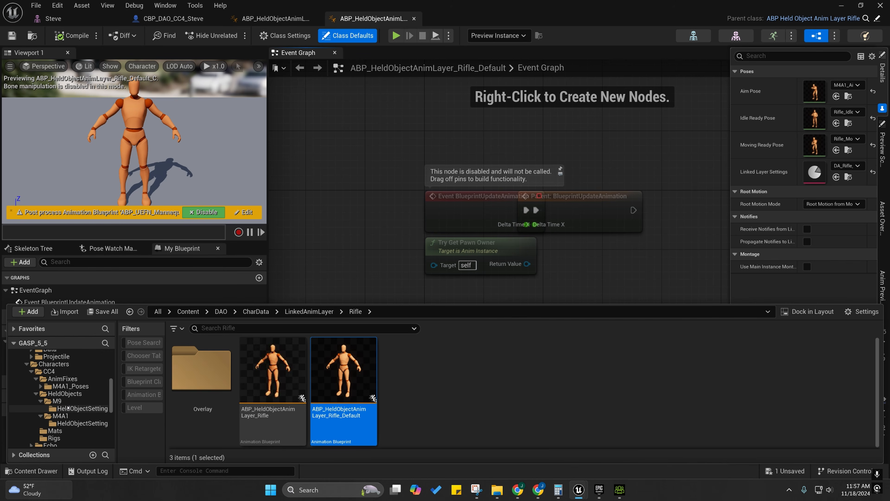
pyautogui.moveTo(344, 386); pyautogui.dragTo(42, 385)
pyautogui.click(60, 415)
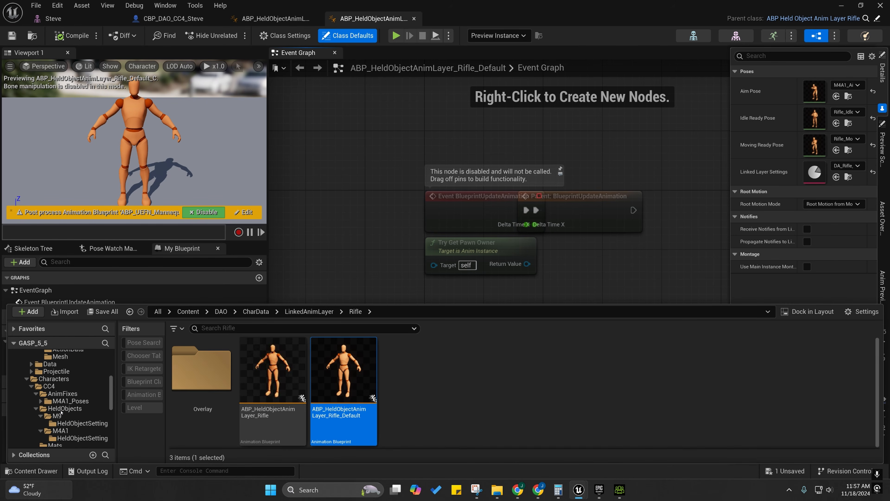
pyautogui.click(49, 386)
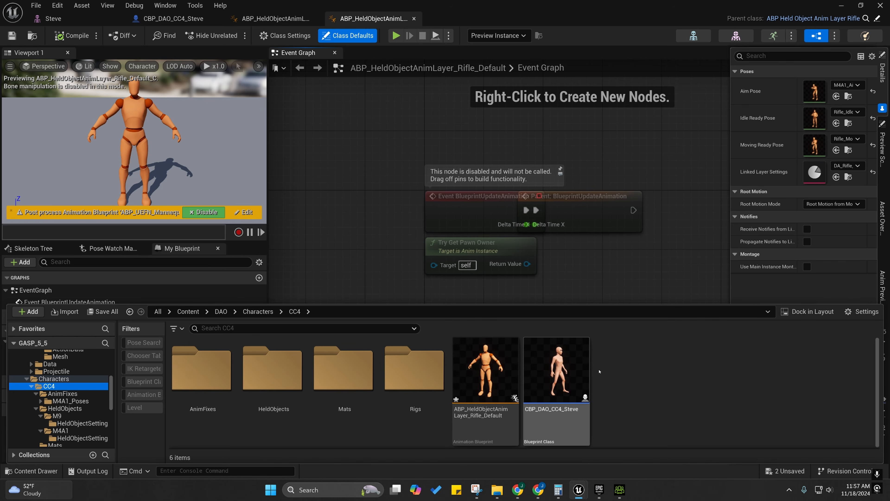
# Create a LinkedAnimLayer folder in the CC4 character folder and move ABP_HeldObjectAnimLayer_Rifle_Default into it.
pyautogui.rightClick(637, 366)
pyautogui.click(650, 157)
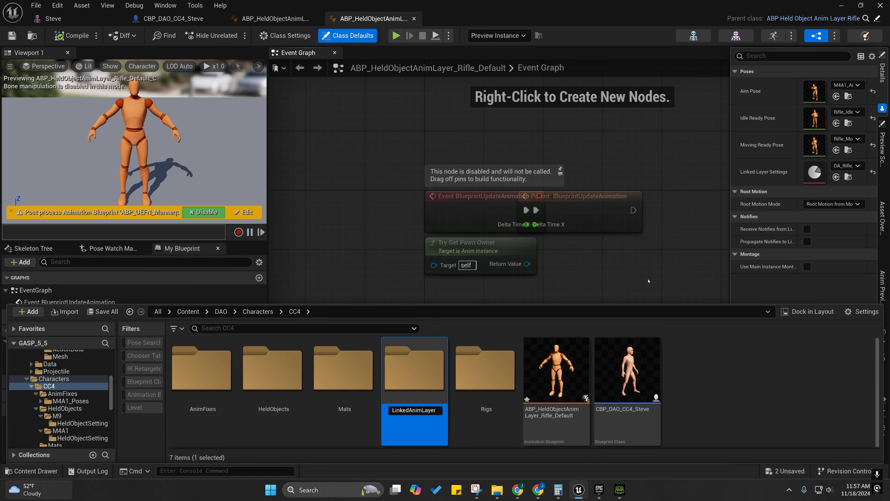
pyautogui.press('Return')
pyautogui.moveTo(557, 371); pyautogui.dragTo(338, 376)
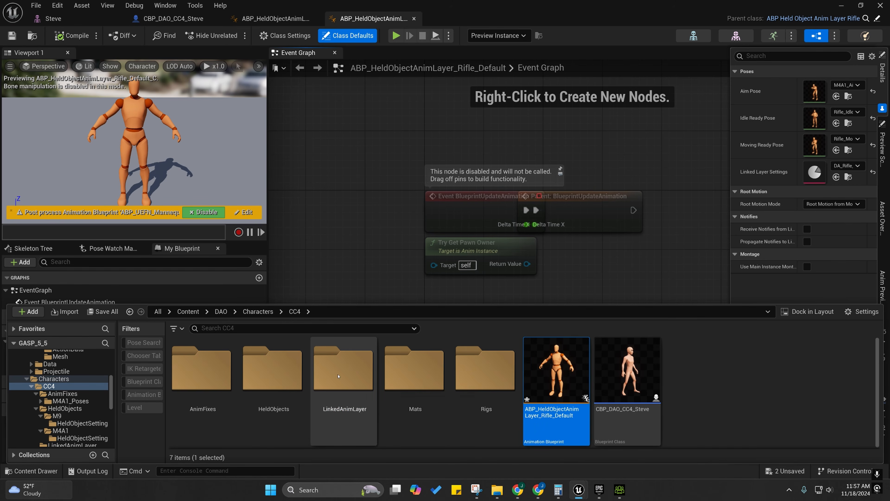
pyautogui.click(357, 393)
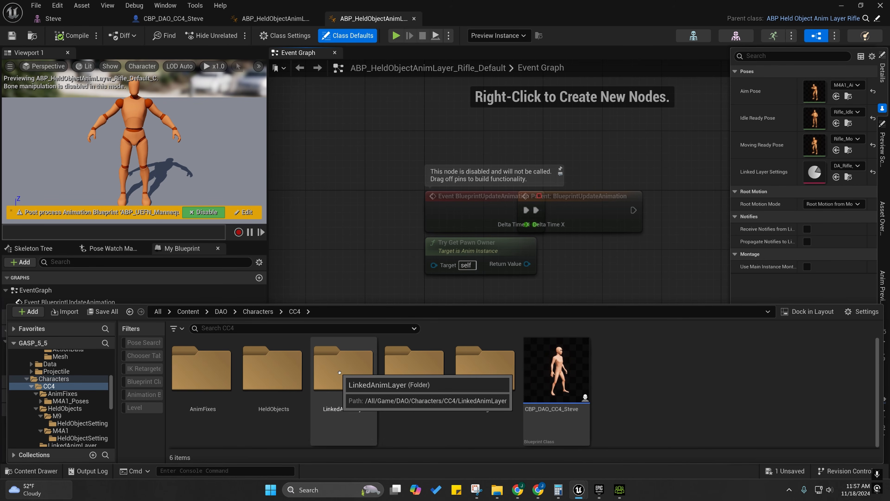
# Open the blueprint in the new LinkedAnimLayer folder and rename its asset to ABP_HeldObjectAnimLayer_CC4_Steve_Rifle_Default.
pyautogui.doubleClick(339, 372)
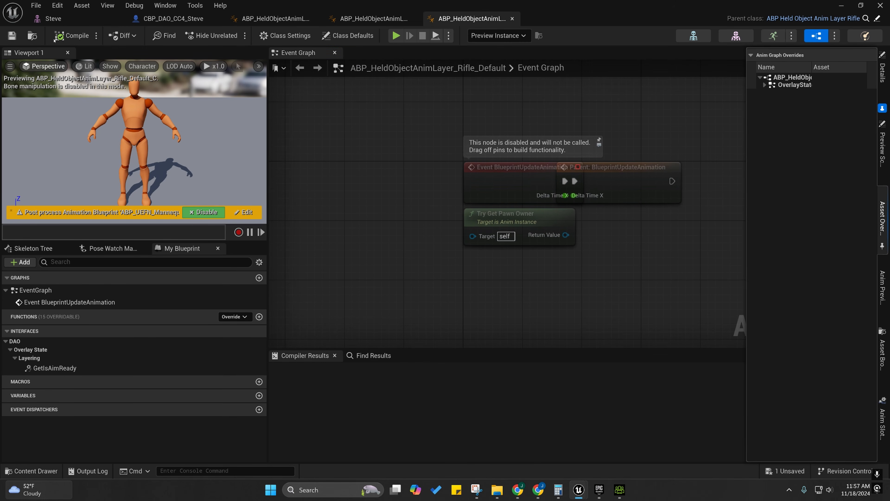
pyautogui.click(31, 470)
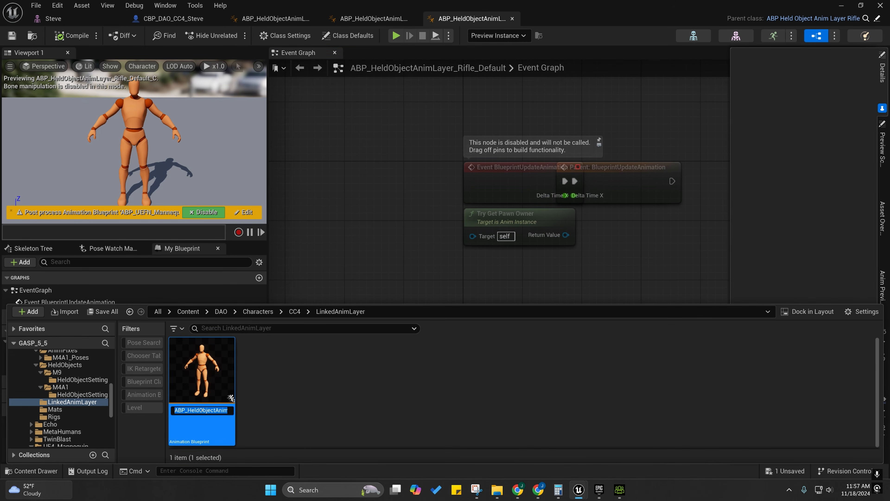
pyautogui.click(202, 410)
pyautogui.hotkey('ctrl', 'a')
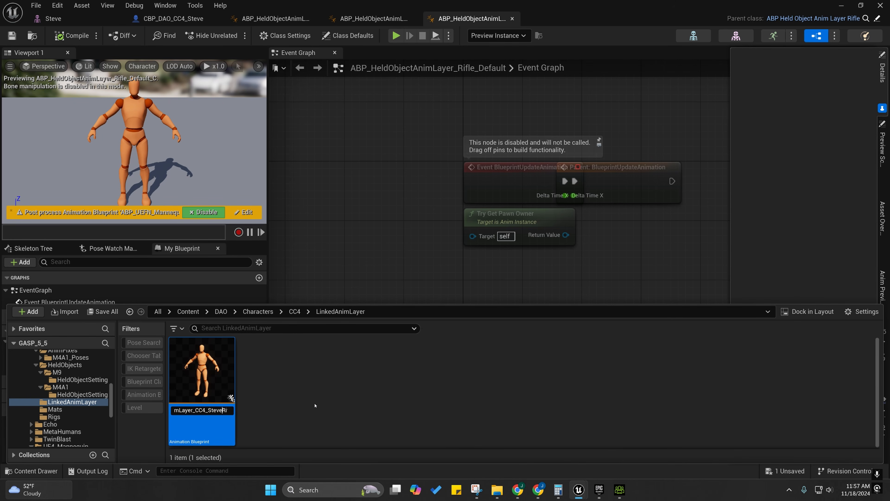
pyautogui.write('CC4_Steve_')
pyautogui.press('Return')
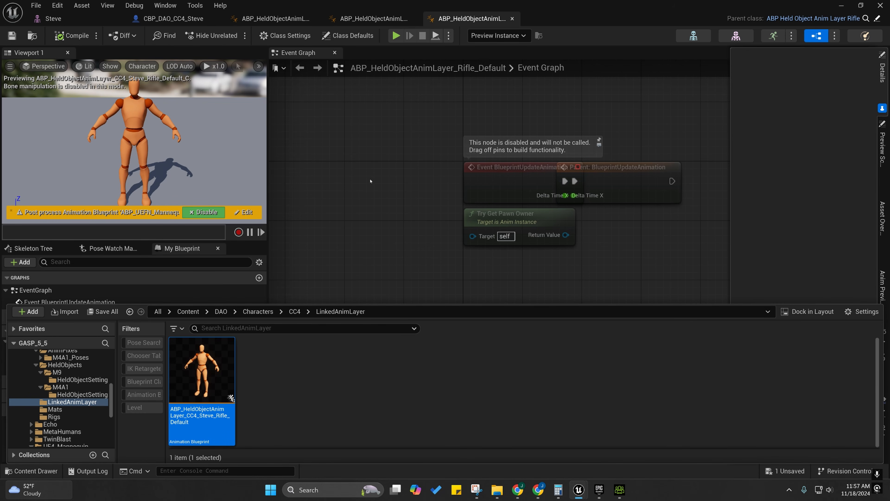
# Show the class defaults of the Steve rifle anim layer and locate its assigned Aim Pose asset in the Content Browser.
pyautogui.click(350, 71)
pyautogui.click(347, 35)
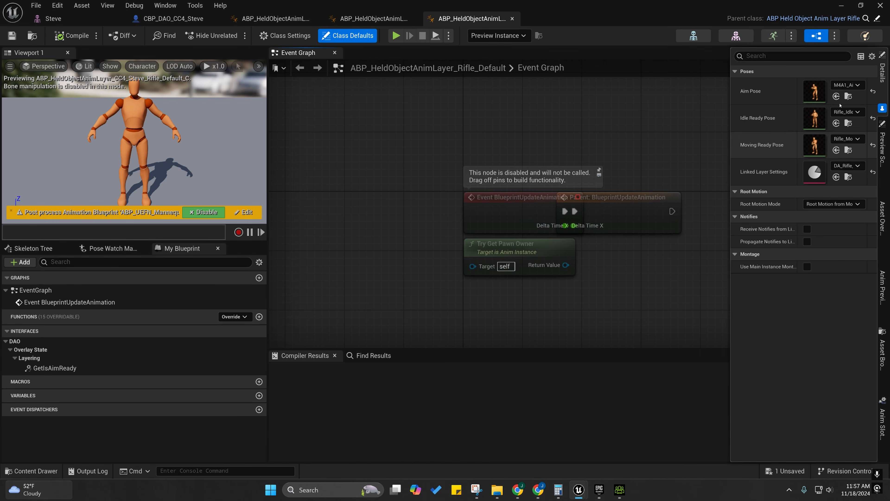
pyautogui.click(848, 96)
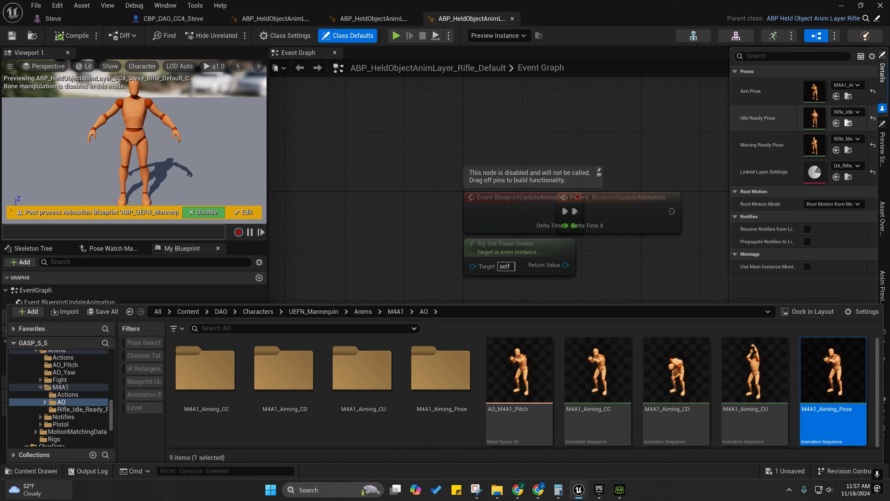
pyautogui.click(848, 150)
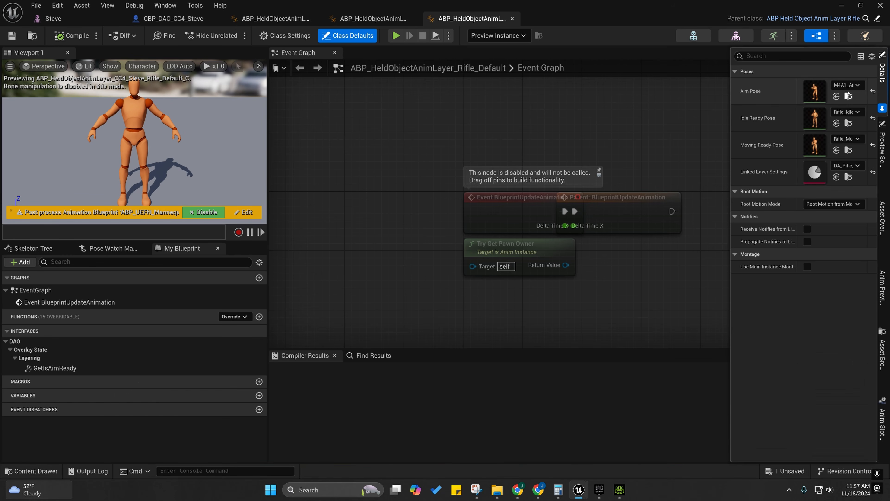
pyautogui.click(848, 97)
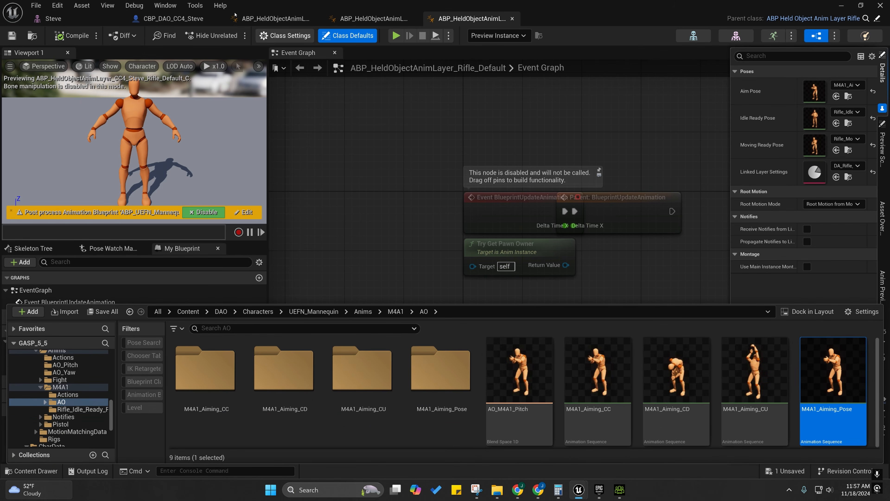
# Select the Steve mesh component in CBP_DAO_CC4_Steve and open its skeletal mesh asset for viewing.
pyautogui.click(173, 19)
pyautogui.click(45, 137)
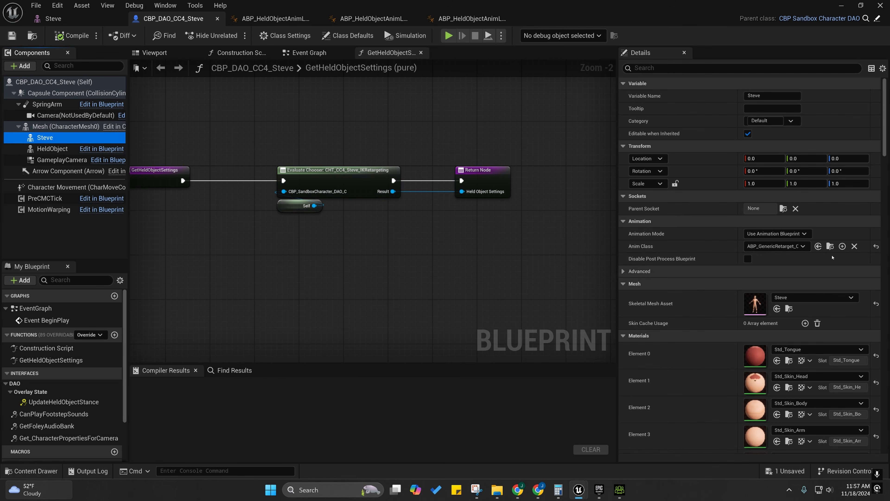
pyautogui.doubleClick(755, 303)
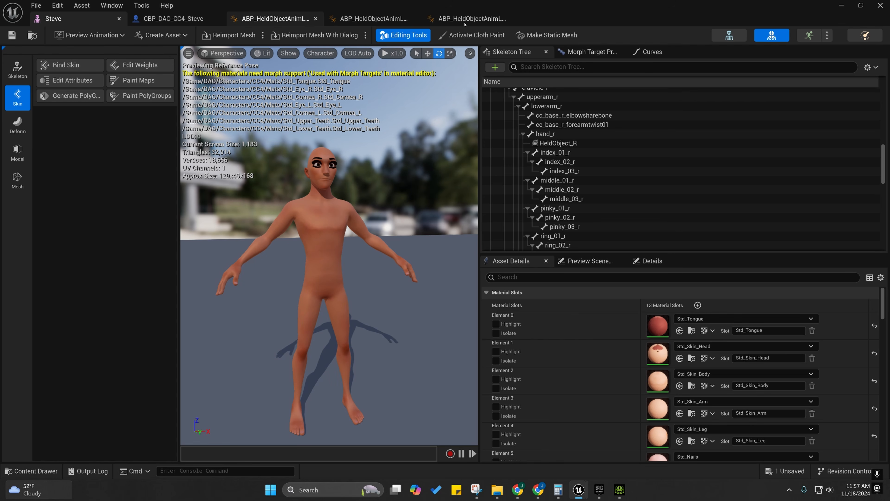
# Open M4A1_Aiming_Pose, check its Bake To Control Rig options, and examine the mannequin's hand grip from several angles.
pyautogui.click(471, 18)
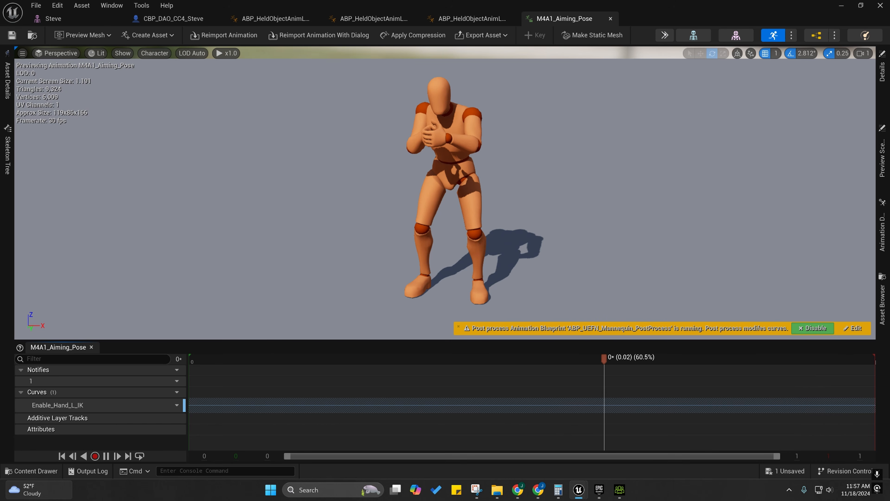
pyautogui.moveTo(703, 51)
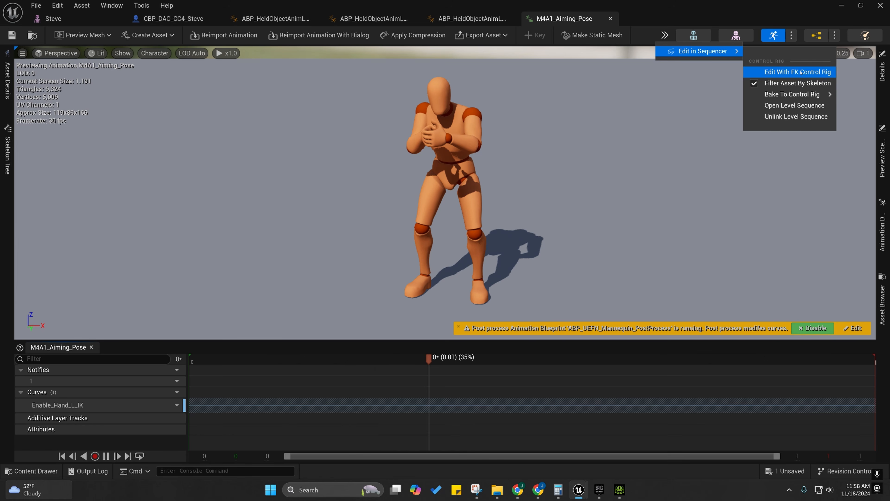
pyautogui.moveTo(788, 95)
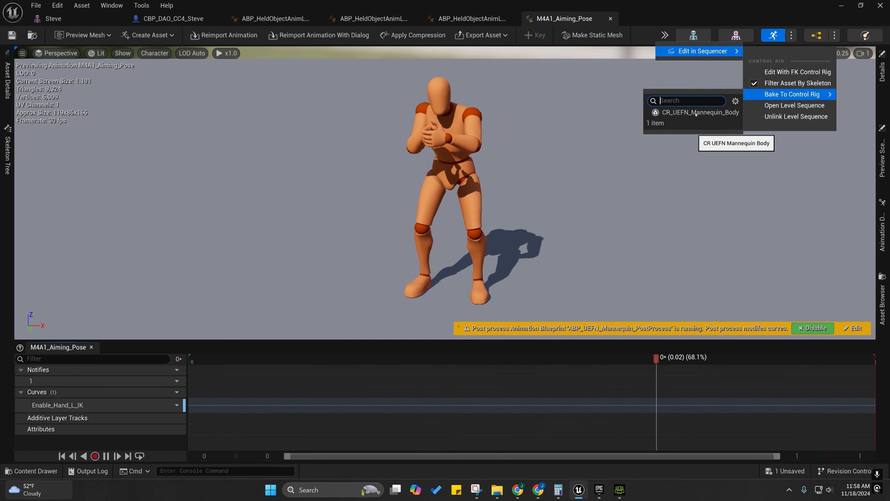
pyautogui.moveTo(425, 136); pyautogui.dragTo(509, 160, button='right')
pyautogui.press('a')
pyautogui.scroll(-1, 426, 135)
pyautogui.press('w')
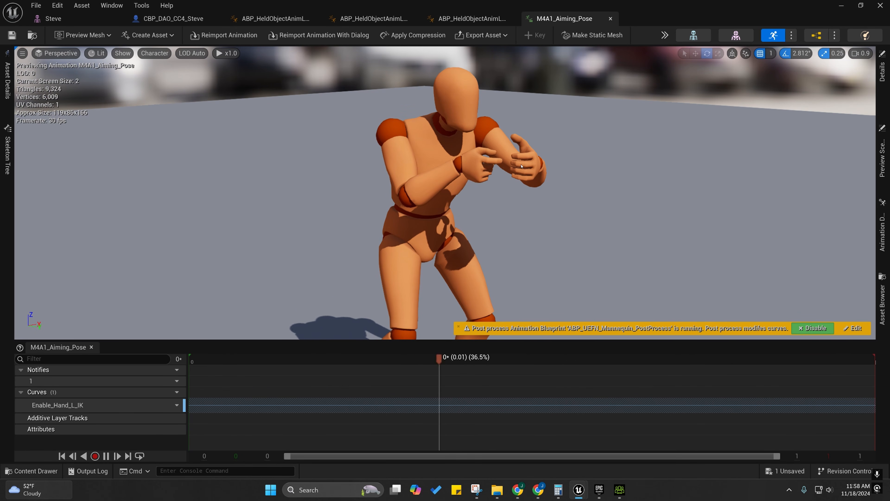
pyautogui.moveTo(505, 162)
pyautogui.mouseDown(button='right')
pyautogui.moveTo(526, 162)
pyautogui.moveTo(517, 162)
pyautogui.mouseUp(button='right')
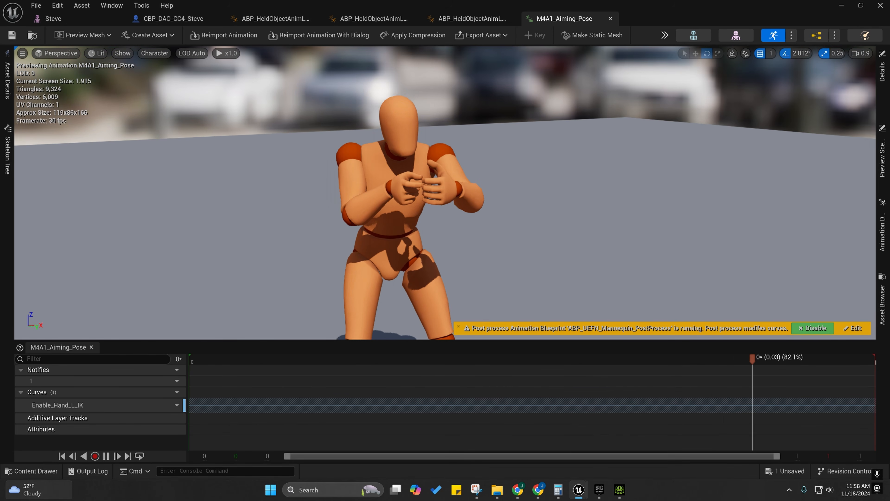
pyautogui.scroll(6, 407, 156)
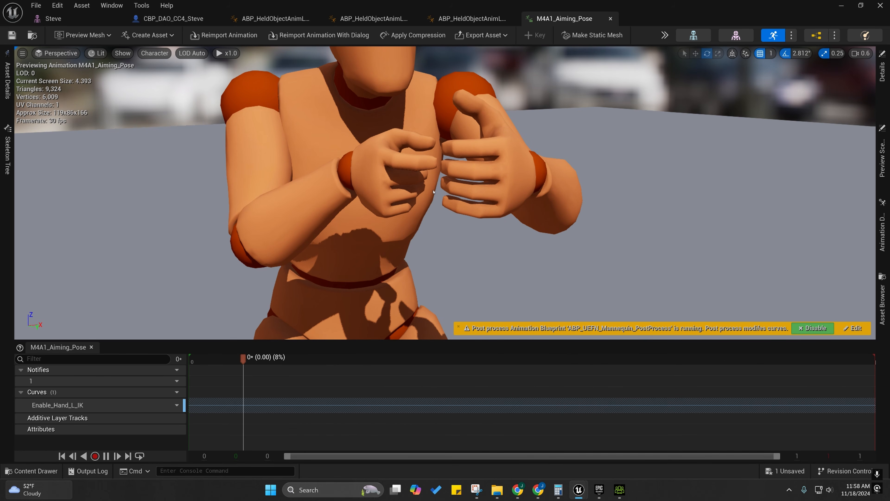
pyautogui.moveTo(421, 176); pyautogui.dragTo(493, 164)
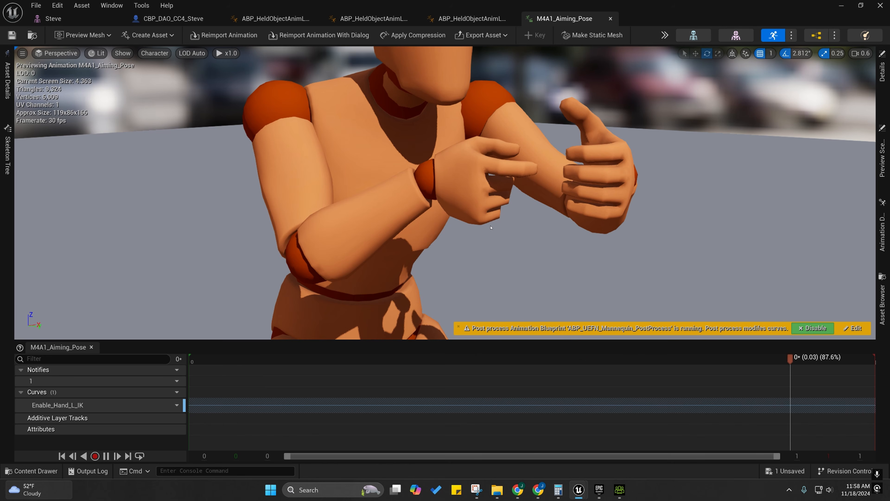
pyautogui.moveTo(486, 218); pyautogui.dragTo(853, 64)
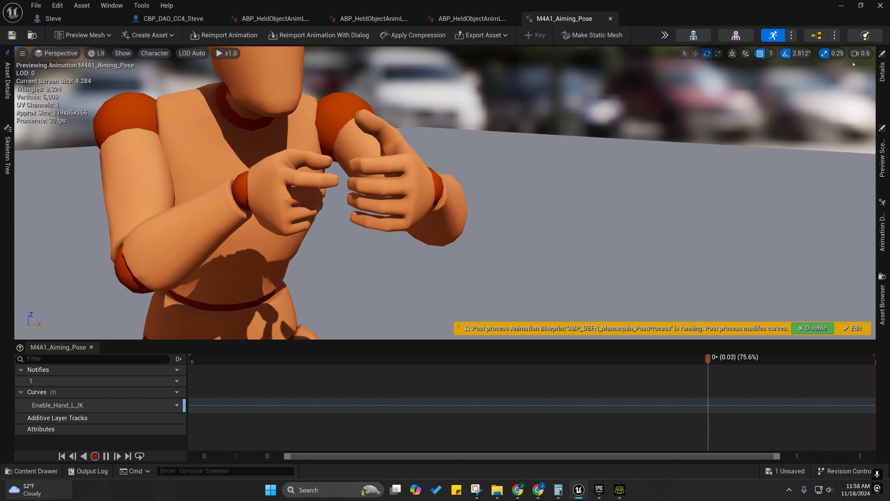
# Return to the DefaultLevel editor, change it to Animation mode, and open the Control Rig Pose library.
pyautogui.click(840, 5)
pyautogui.click(507, 139)
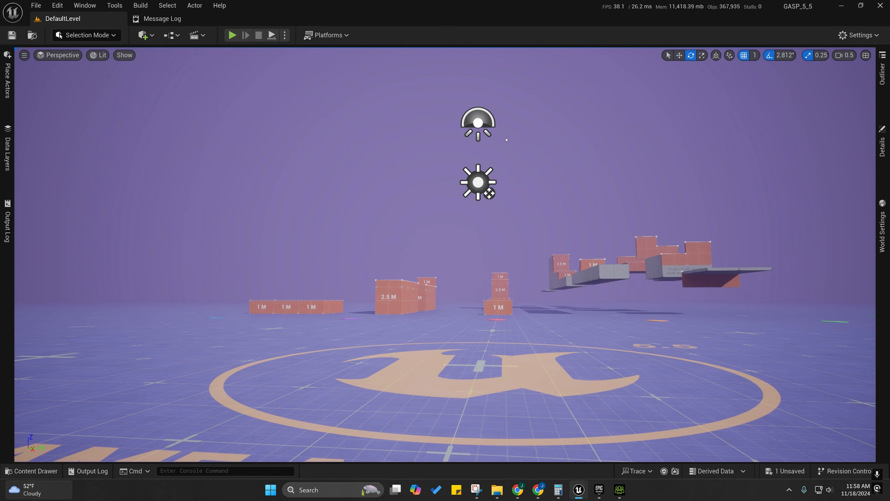
pyautogui.click(79, 35)
pyautogui.click(89, 122)
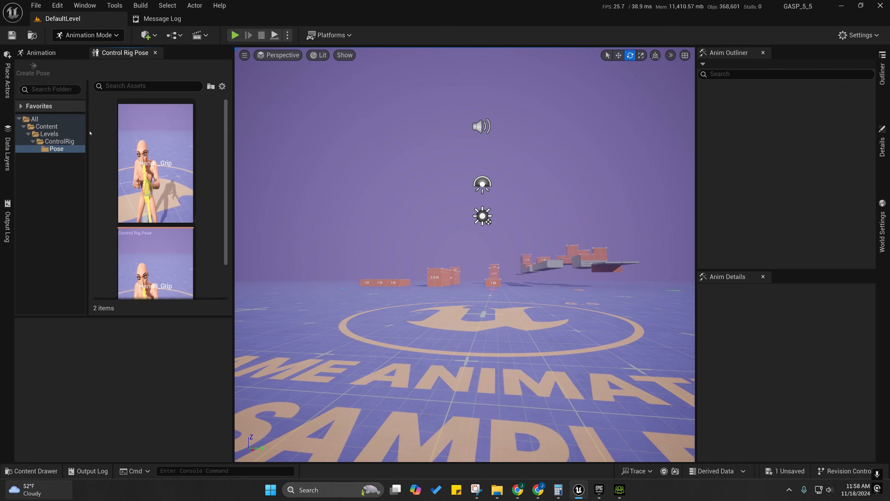
pyautogui.click(61, 55)
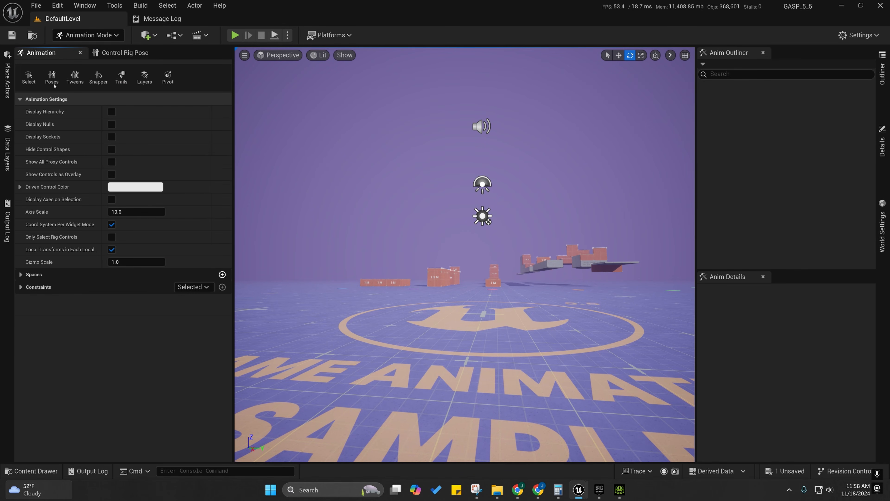
pyautogui.click(52, 76)
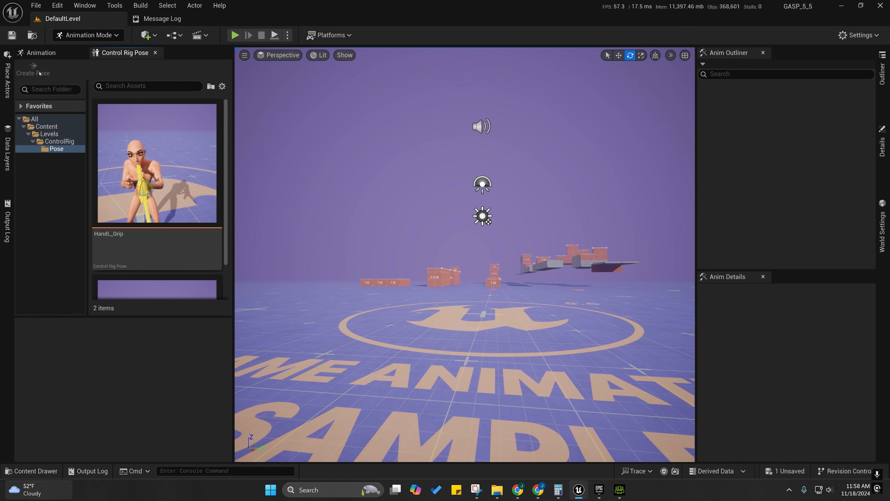
# Examine the HandL_Grip and HandR_Grip control rig poses and their paste options in the ControlRig/Pose folder.
pyautogui.scroll(-2, 133, 175)
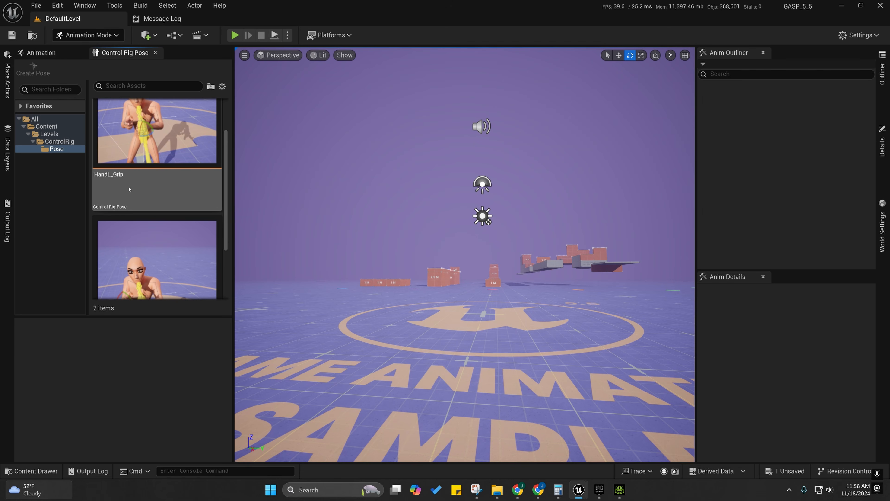
pyautogui.scroll(-2, 129, 189)
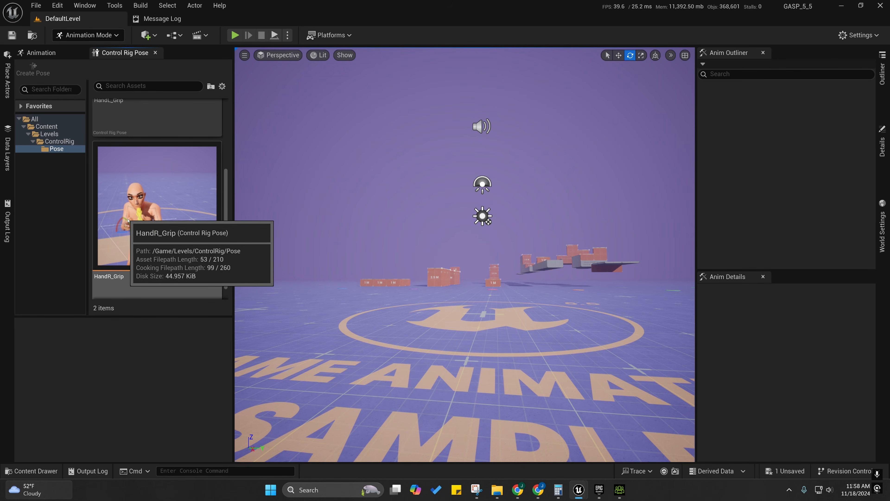
pyautogui.scroll(-1, 128, 220)
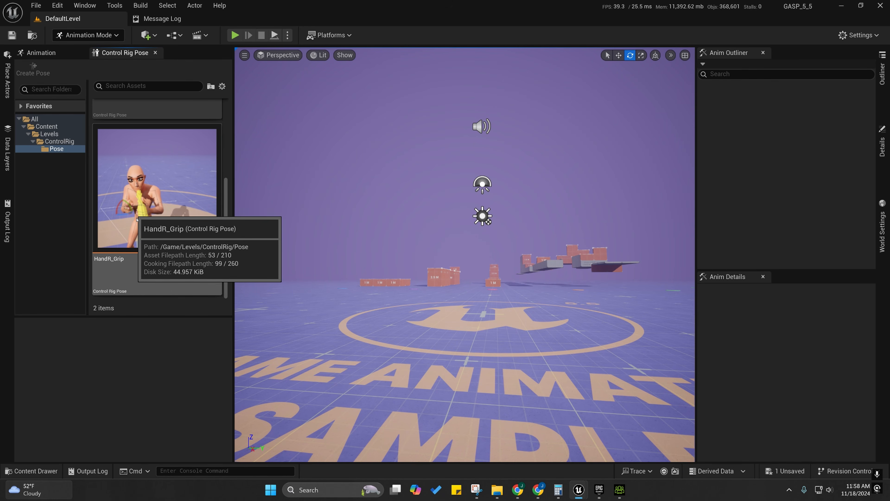
pyautogui.scroll(4, 137, 219)
pyautogui.scroll(-3, 118, 242)
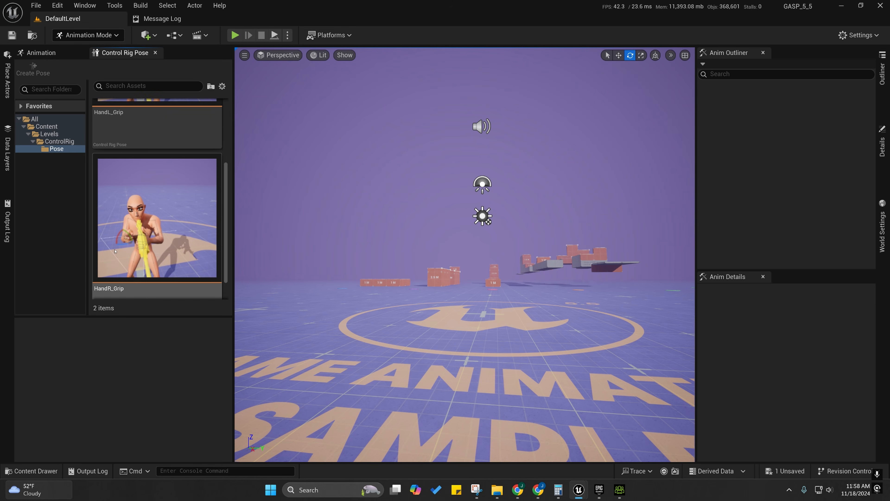
pyautogui.scroll(-2, 137, 212)
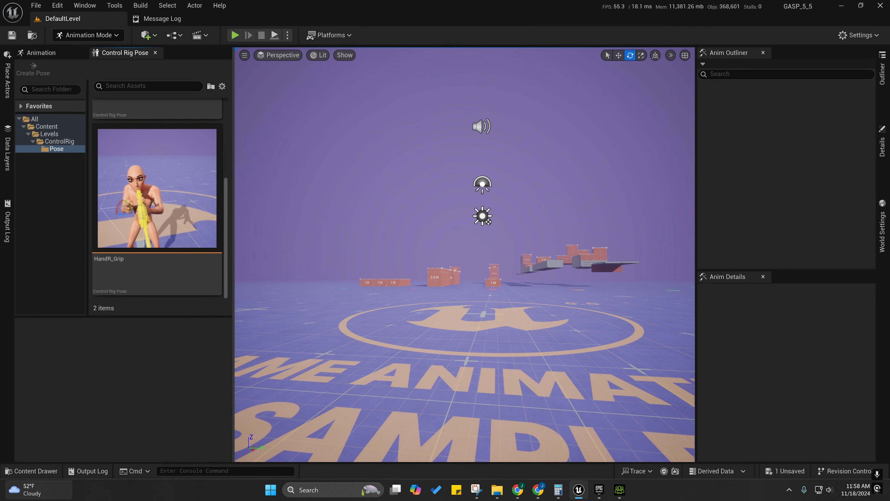
pyautogui.moveTo(413, 261); pyautogui.dragTo(357, 277, button='right')
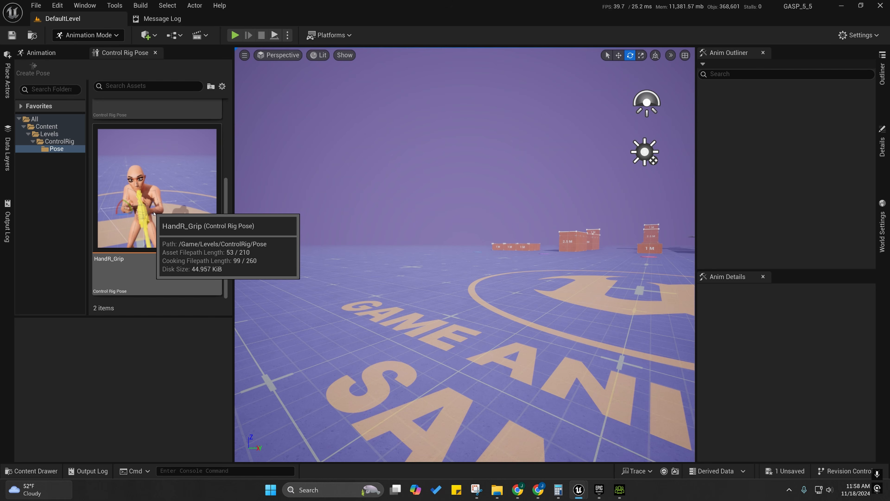
pyautogui.scroll(3, 149, 206)
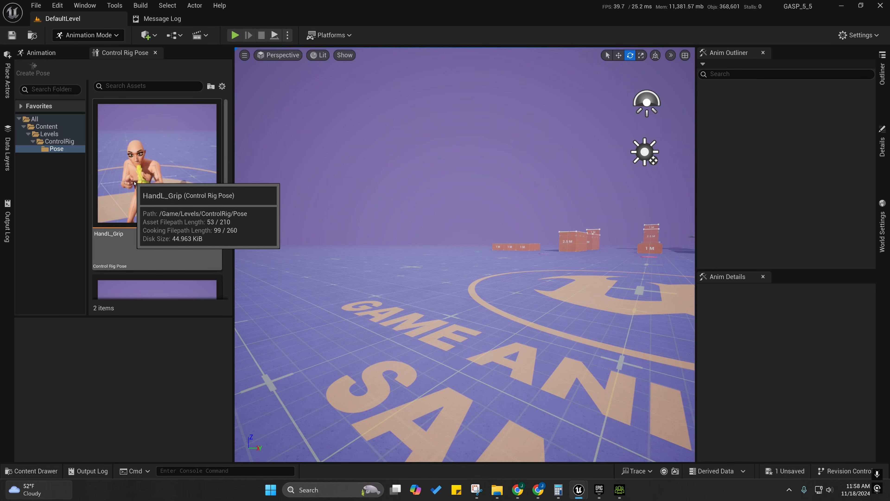
pyautogui.click(148, 183)
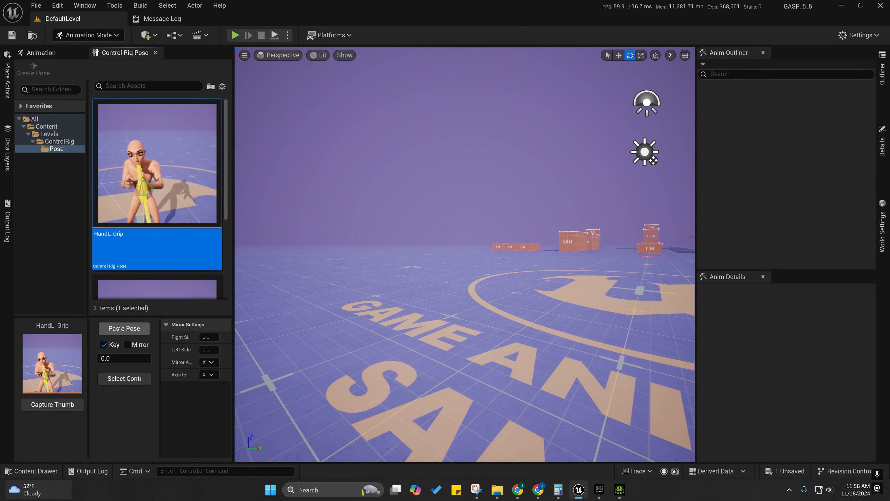
pyautogui.scroll(-4, 147, 211)
pyautogui.click(146, 232)
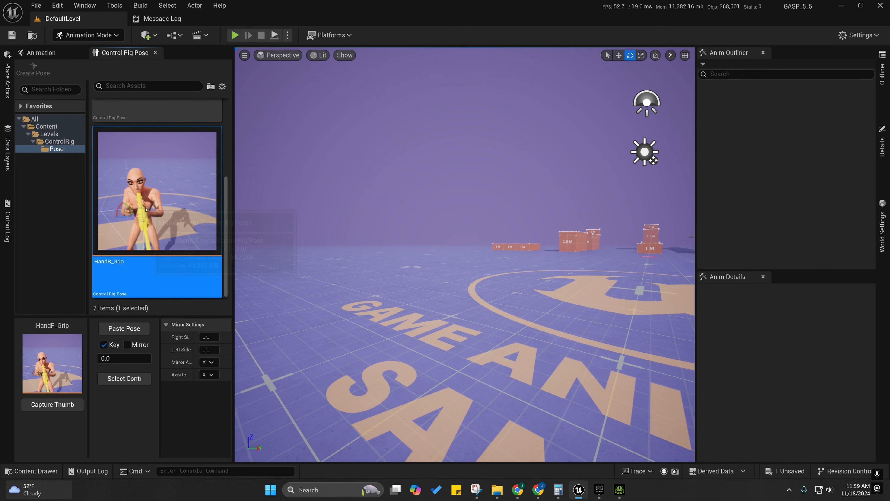
pyautogui.scroll(3, 146, 212)
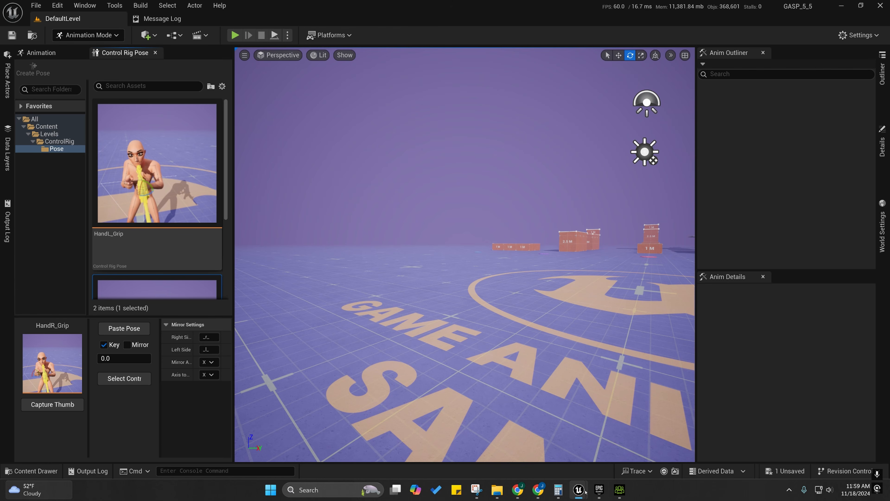
# Close the Retarget Animations window and switch to the editor window holding M4A1_Aiming_Pose.
pyautogui.moveTo(584, 491)
pyautogui.click(601, 441)
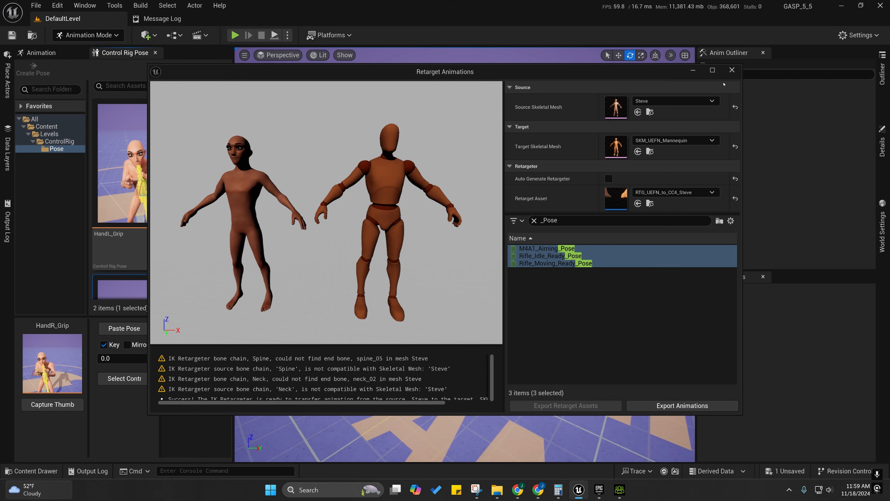
pyautogui.click(732, 69)
pyautogui.moveTo(579, 489)
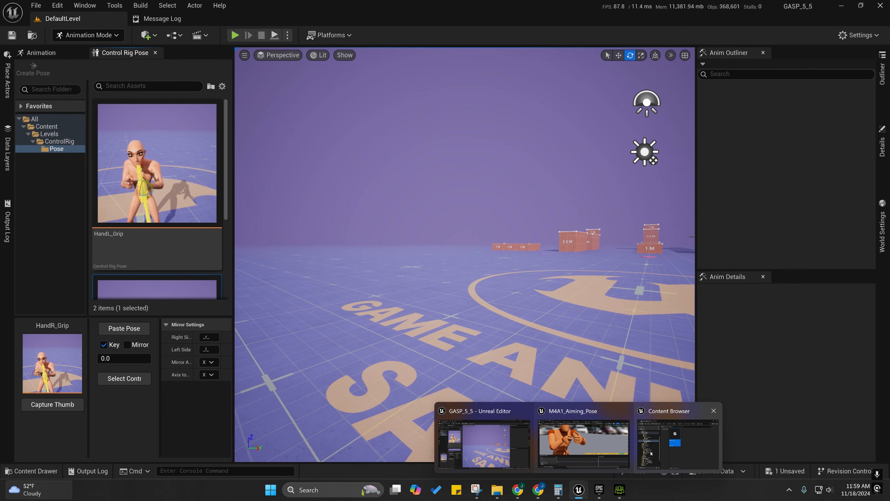
pyautogui.click(660, 447)
pyautogui.click(553, 136)
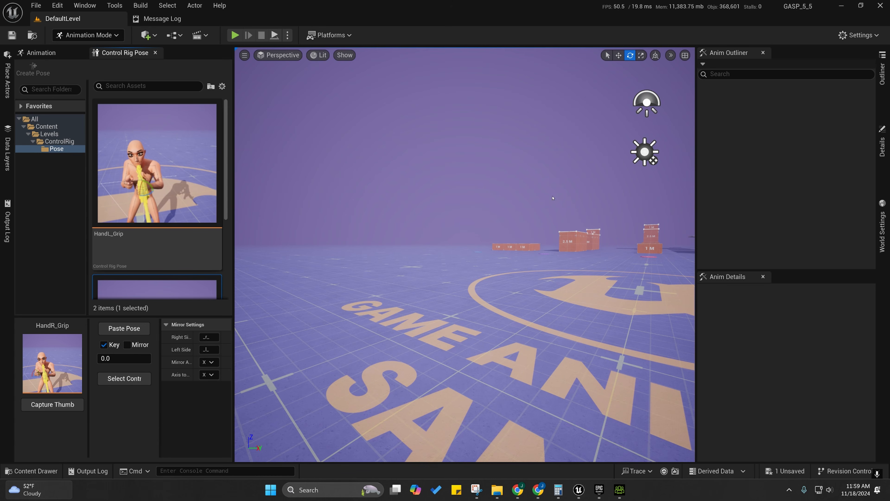
pyautogui.click(600, 436)
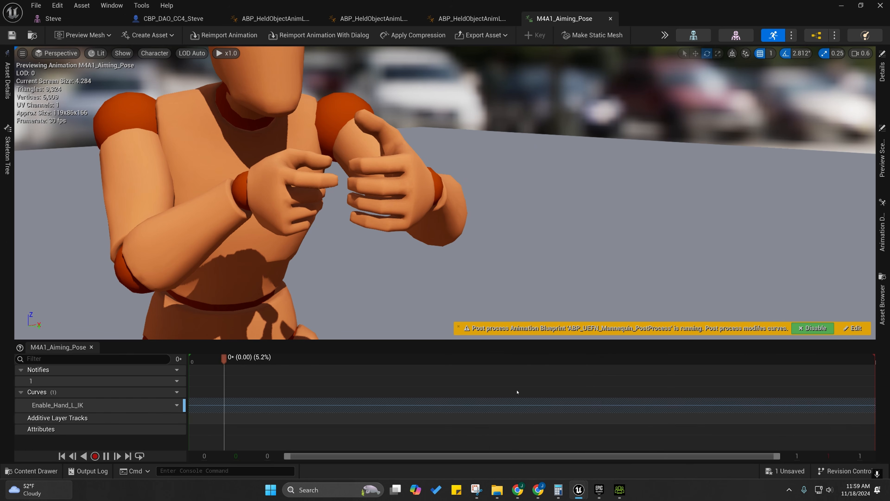
# Examine Steve's rifle linked anim layer blueprint and its asset in the CC4 LinkedAnimLayer folder.
pyautogui.click(454, 19)
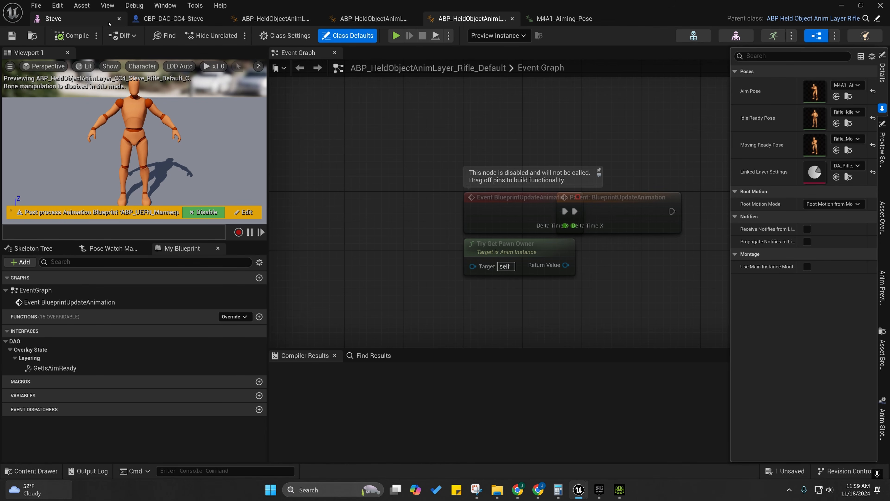
pyautogui.hotkey('ctrl', 'space')
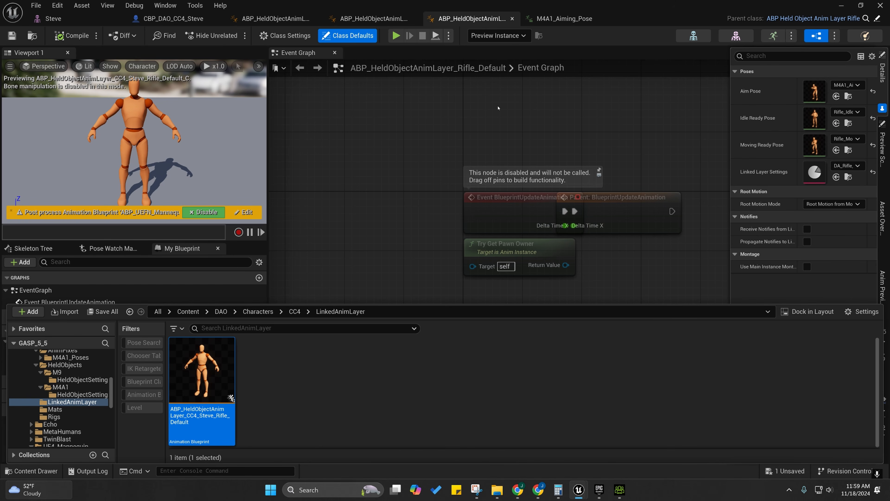
pyautogui.click(430, 120)
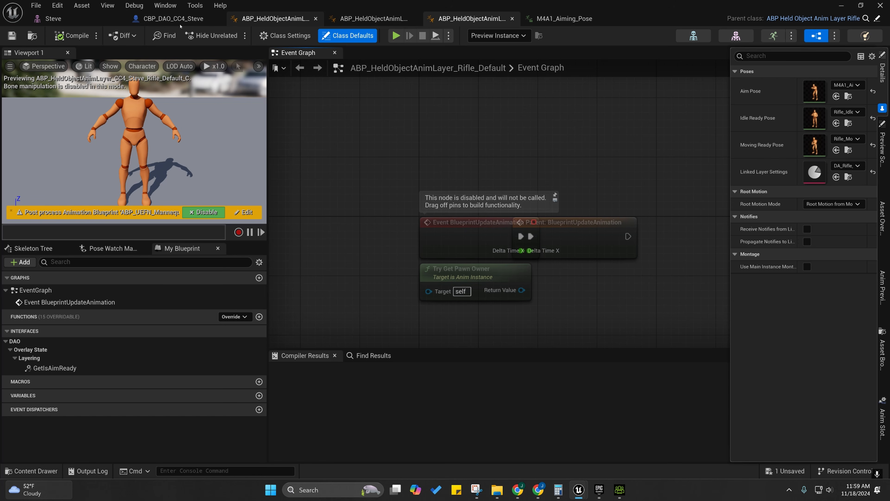
# Open the class defaults of CBP_DAO_CC4_Steve and show the ST Overlay Data elements under the DAO Held Object category.
pyautogui.click(191, 18)
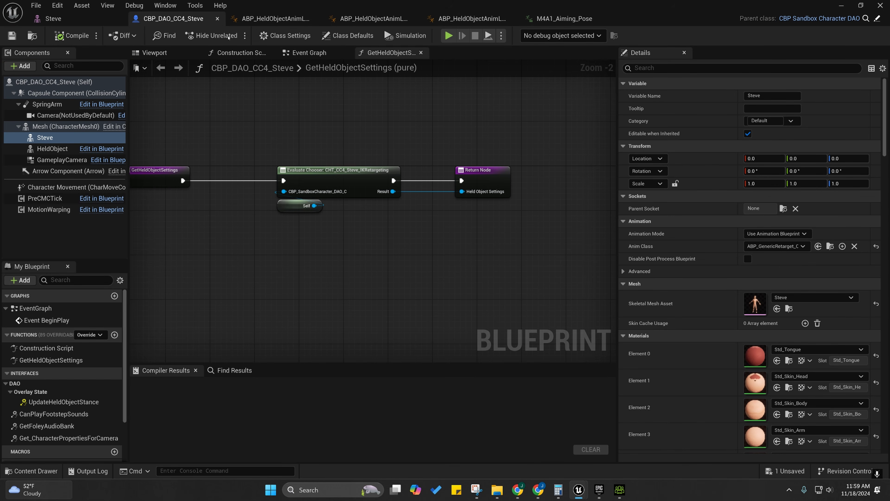
pyautogui.click(350, 35)
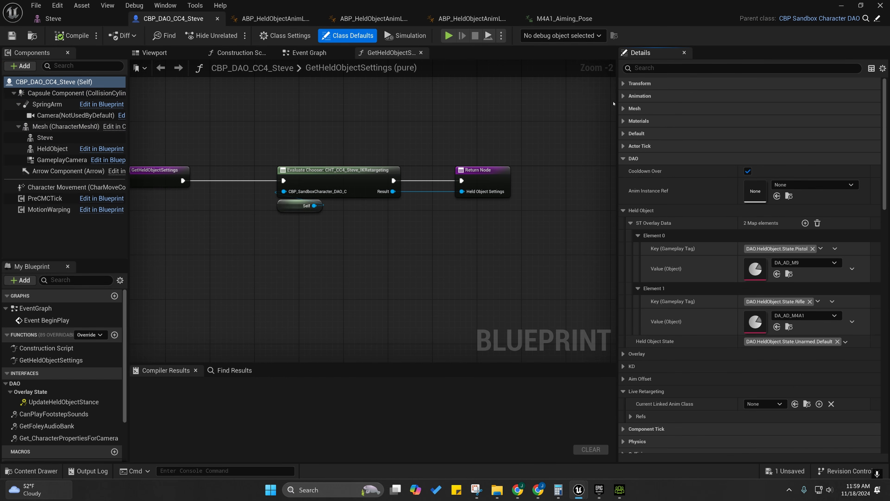
pyautogui.click(883, 68)
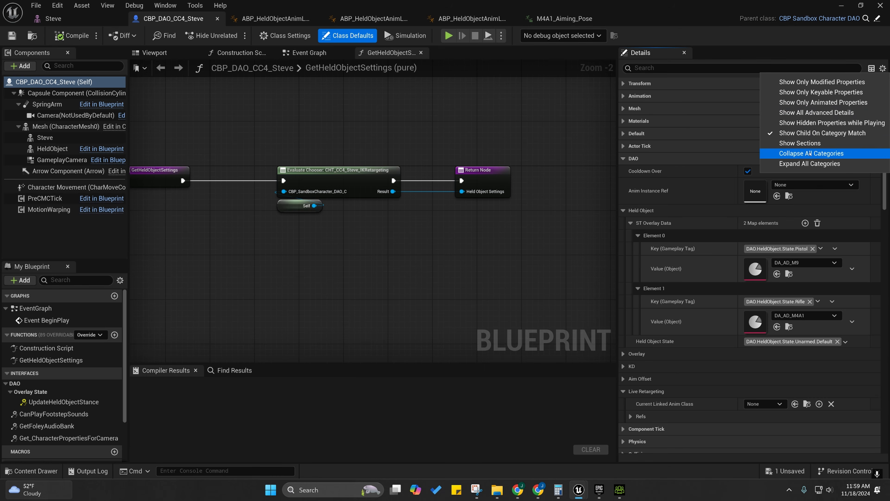
pyautogui.click(806, 153)
pyautogui.click(623, 158)
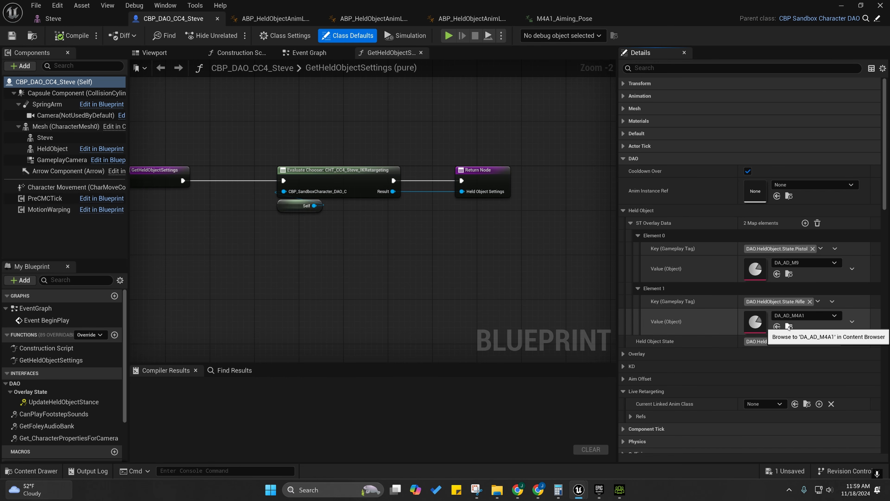
# Locate the rifle element's DA_AD_M4A1 data asset and copy it into the CC4 LinkedAnimLayer folder.
pyautogui.click(789, 326)
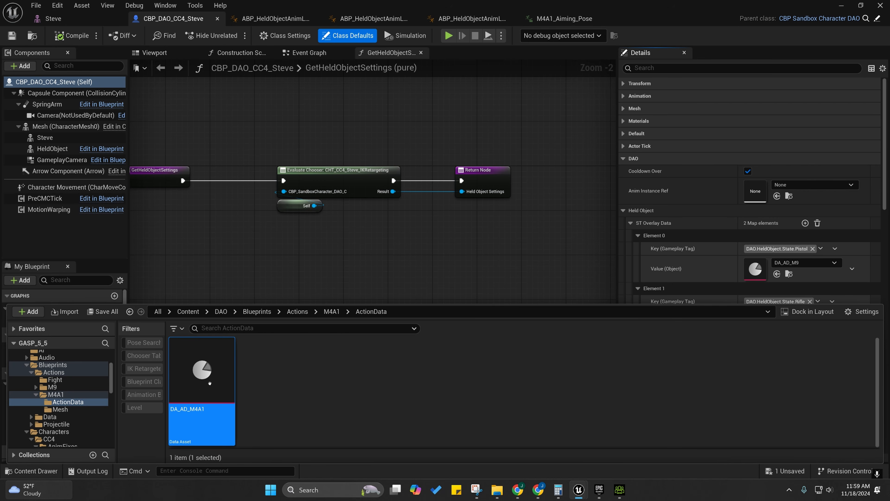
pyautogui.scroll(4, 72, 407)
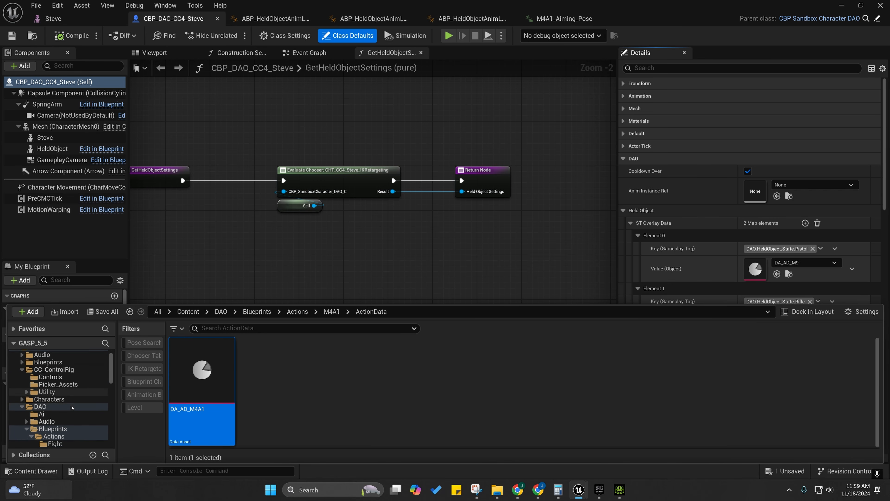
pyautogui.scroll(2, 72, 407)
pyautogui.moveTo(202, 386)
pyautogui.mouseDown()
pyautogui.moveTo(56, 409)
pyautogui.moveTo(45, 384)
pyautogui.moveTo(191, 408)
pyautogui.moveTo(196, 390)
pyautogui.mouseUp()
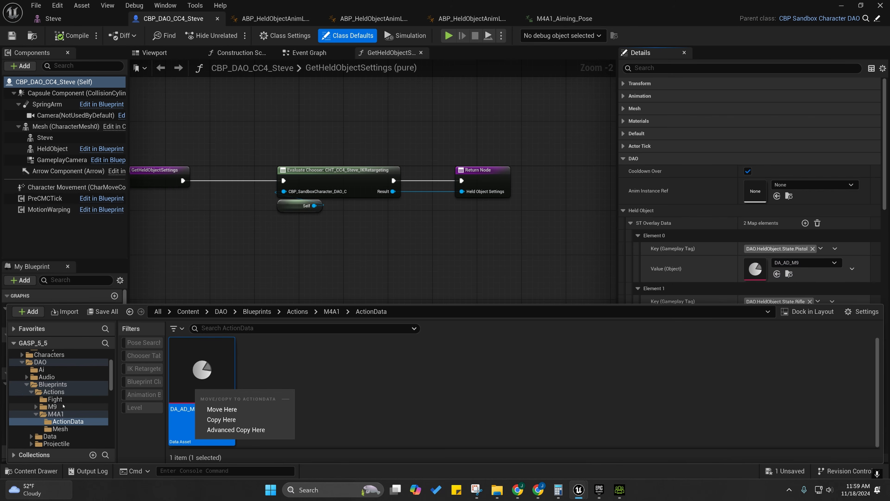
pyautogui.scroll(-6, 65, 404)
pyautogui.click(210, 366)
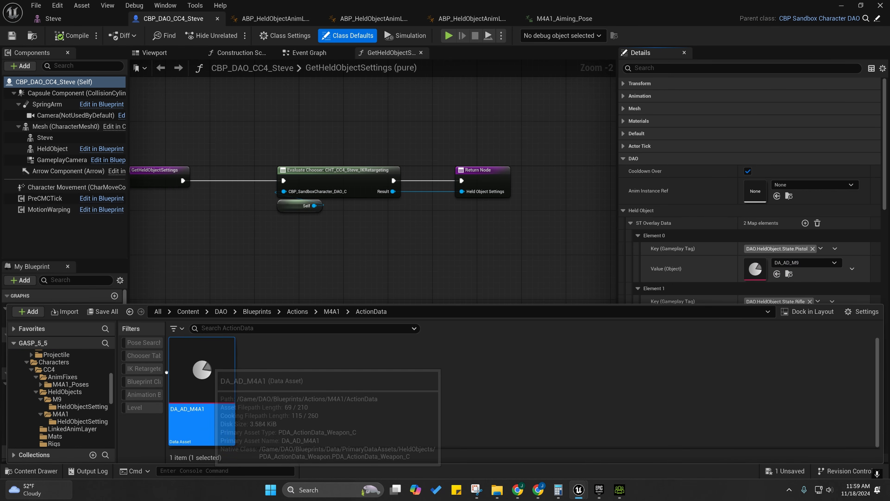
pyautogui.moveTo(210, 366); pyautogui.dragTo(63, 429)
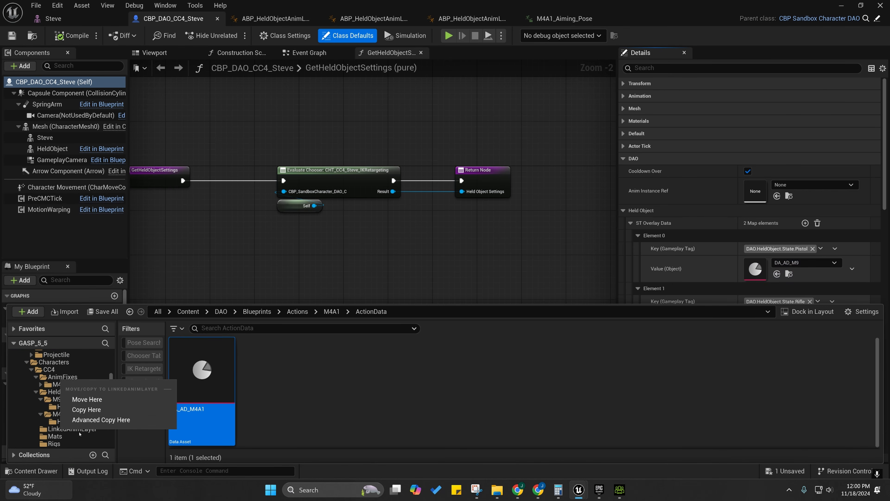
pyautogui.click(86, 409)
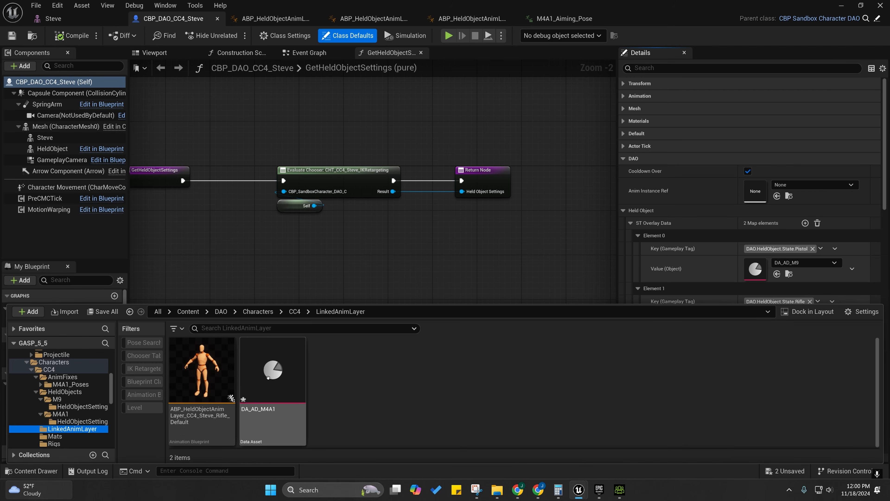
# Rename the copied data asset as DA_AD_CC4_Steve_M4A1 and open it for editing.
pyautogui.press('F2')
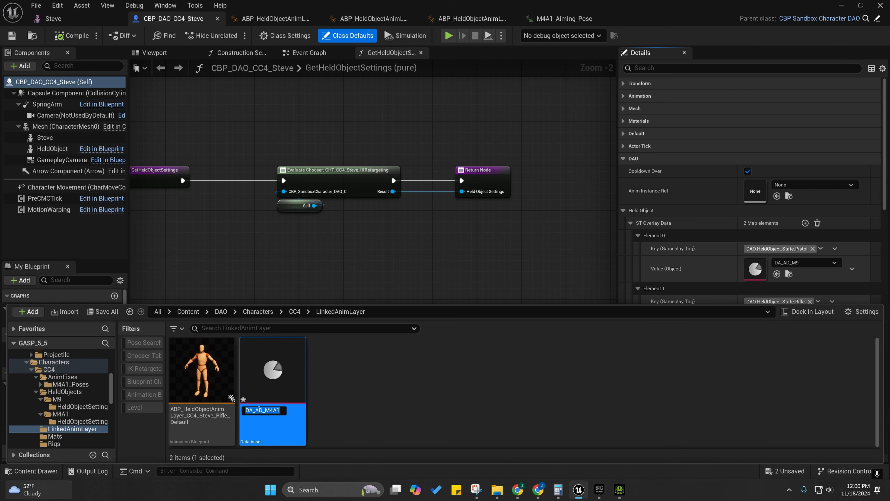
pyautogui.click(265, 410)
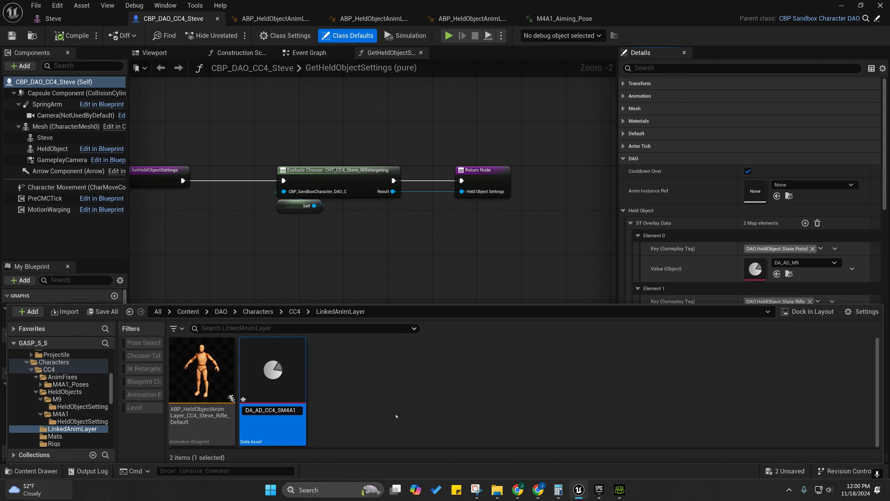
pyautogui.write('CC4_Steve_')
pyautogui.press('Return')
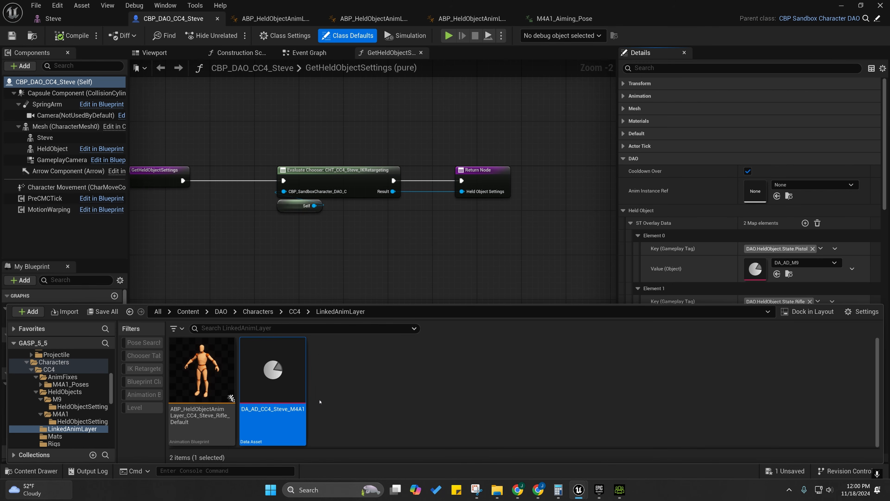
pyautogui.doubleClick(273, 372)
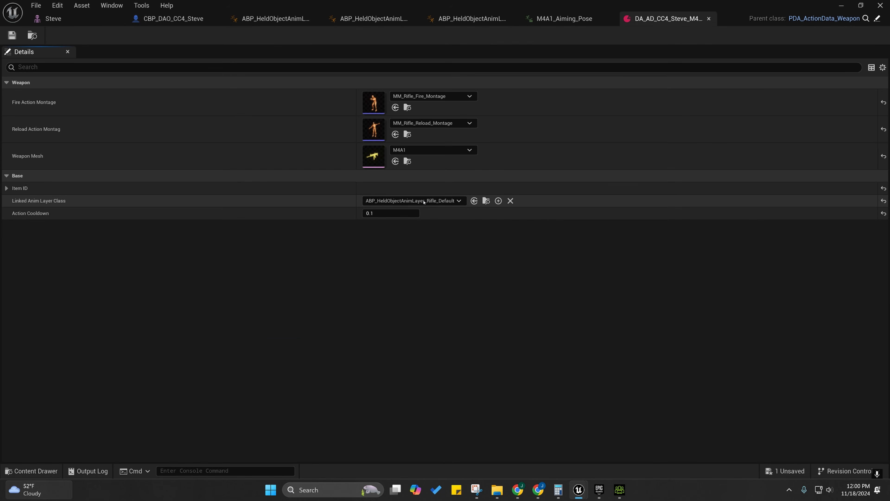
pyautogui.click(619, 494)
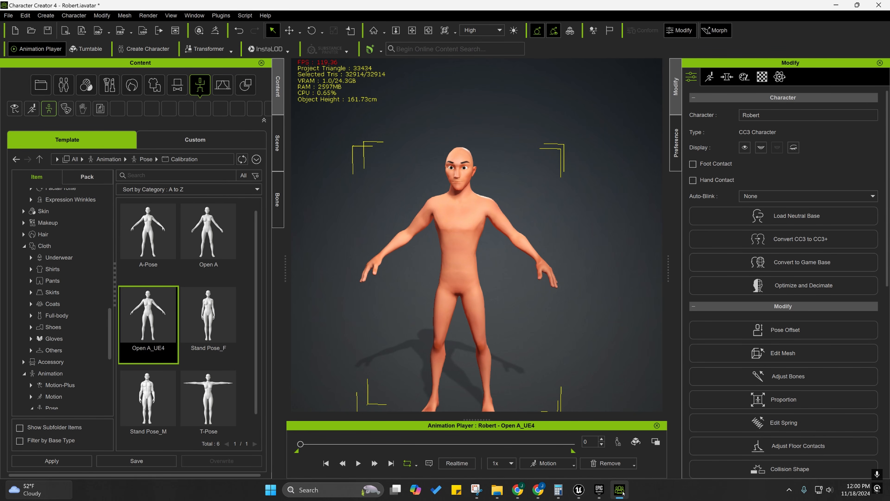
pyautogui.moveTo(622, 493)
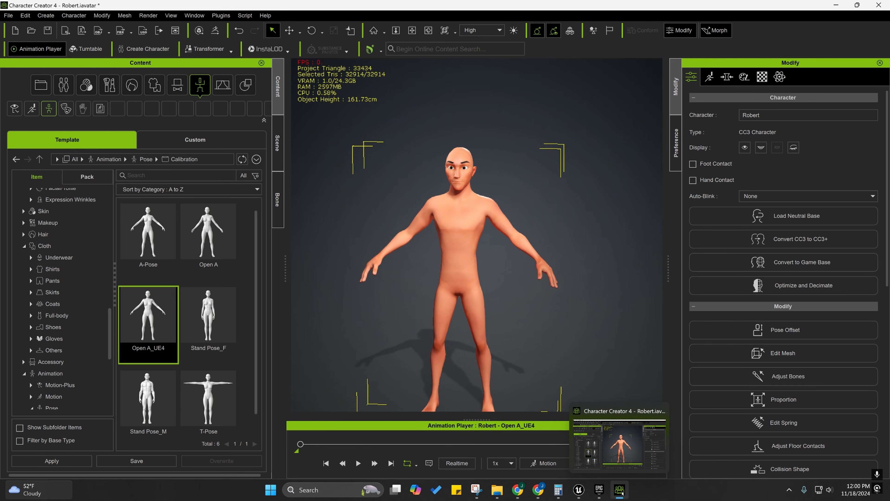
pyautogui.click(619, 491)
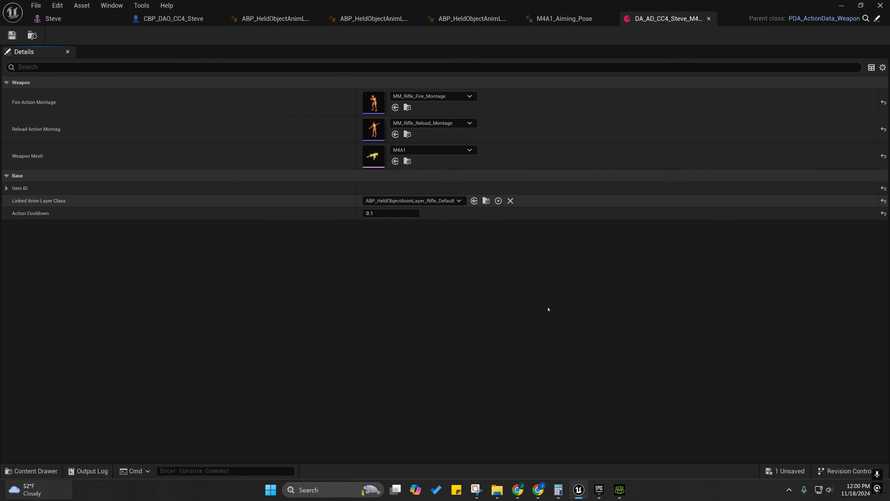
# Set the Linked Anim Layer Class of DA_AD_CC4_Steve_M4A1 to ABP_HeldObjectAnimLayer_CC4_Steve_Rifle_Default and save the data asset.
pyautogui.click(485, 19)
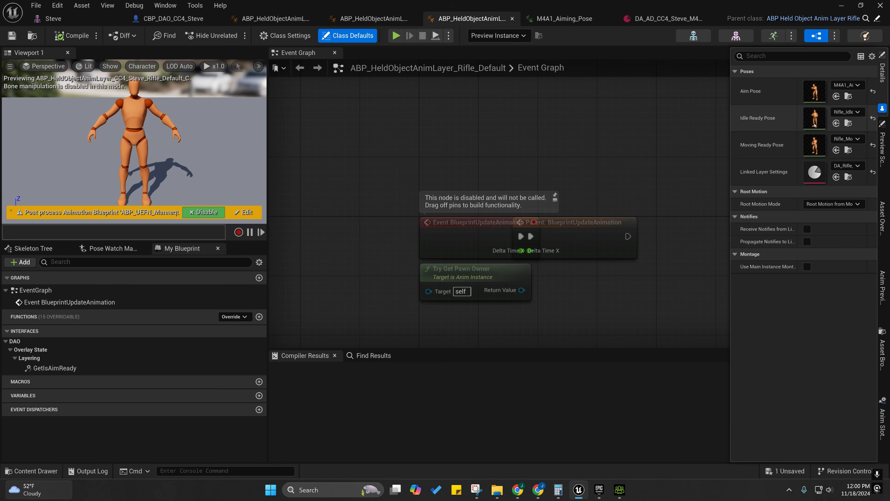
pyautogui.click(695, 18)
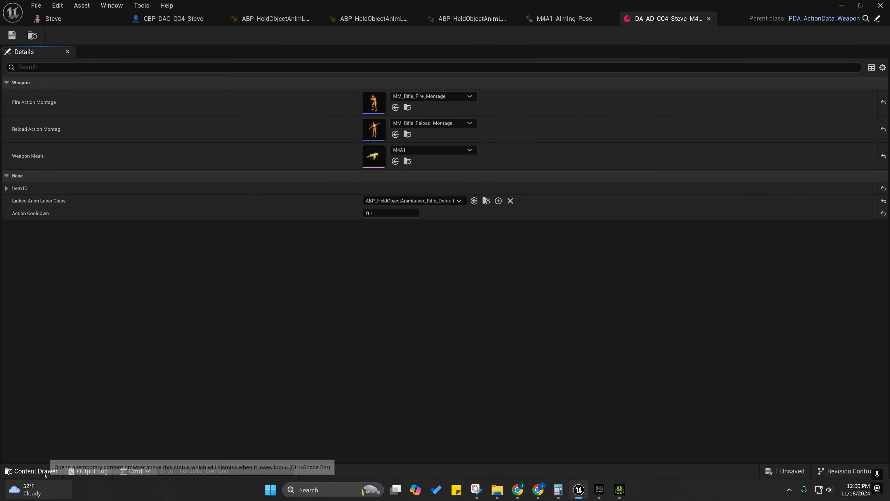
pyautogui.click(32, 471)
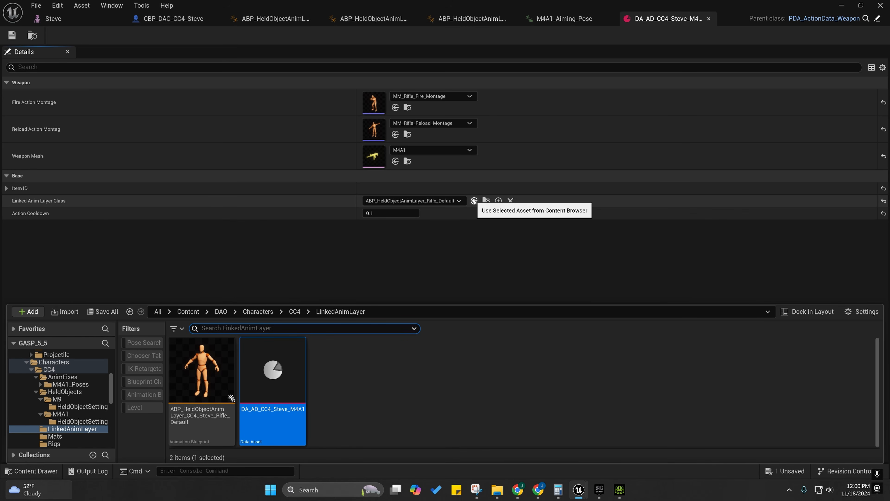
pyautogui.click(201, 372)
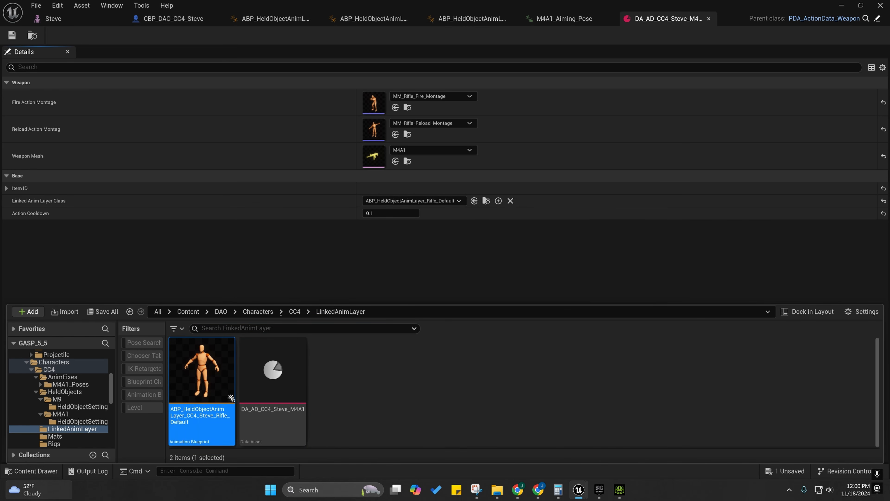
pyautogui.click(474, 201)
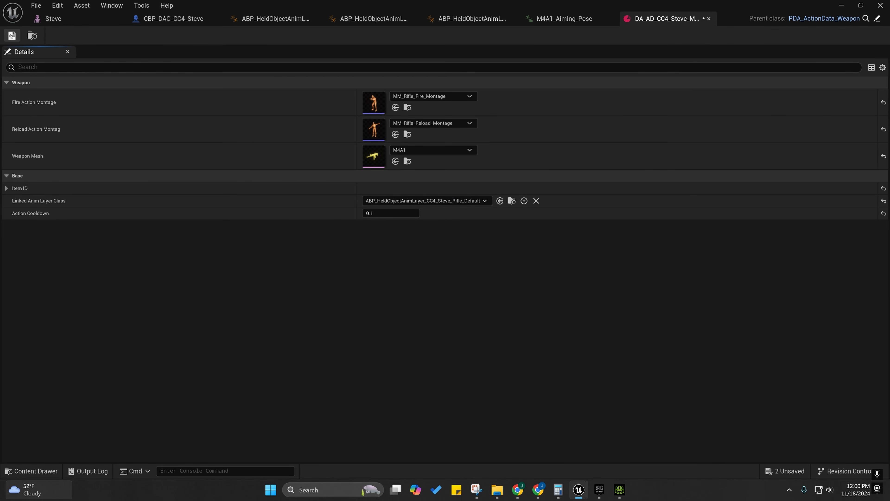
# Assign DA_AD_CC4_Steve_M4A1 as the rifle state's overlay data value in CBP_DAO_CC4_Steve and compile the blueprint.
pyautogui.click(193, 20)
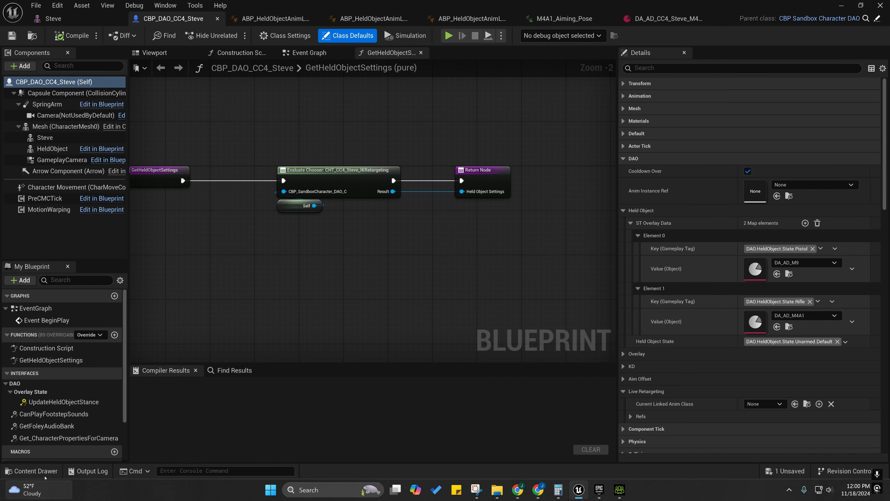
pyautogui.click(32, 470)
pyautogui.moveTo(462, 249); pyautogui.dragTo(433, 223, button='right')
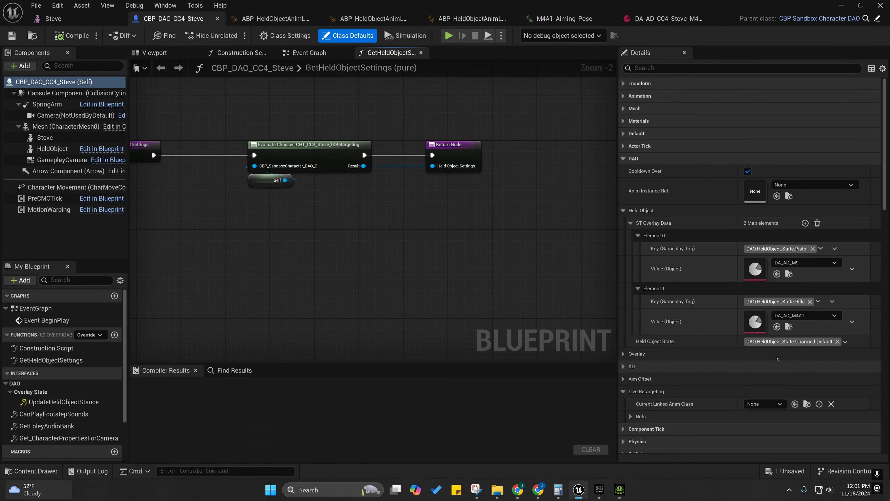
pyautogui.click(777, 327)
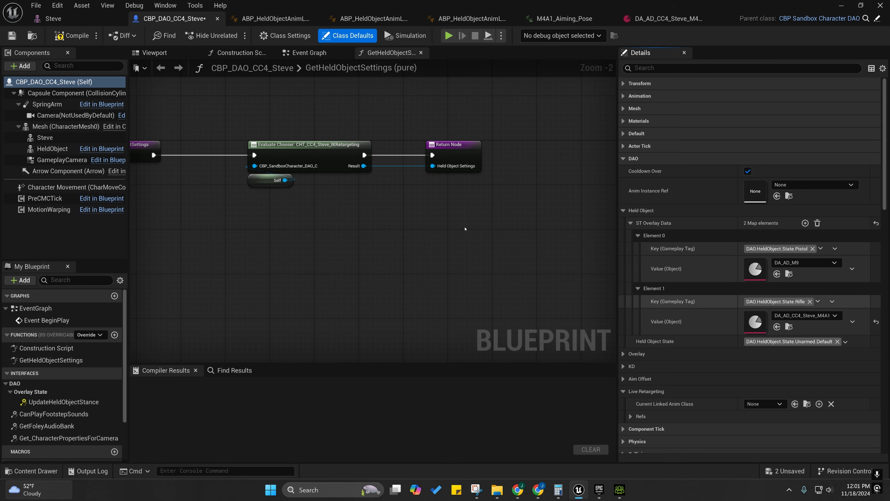
pyautogui.click(72, 35)
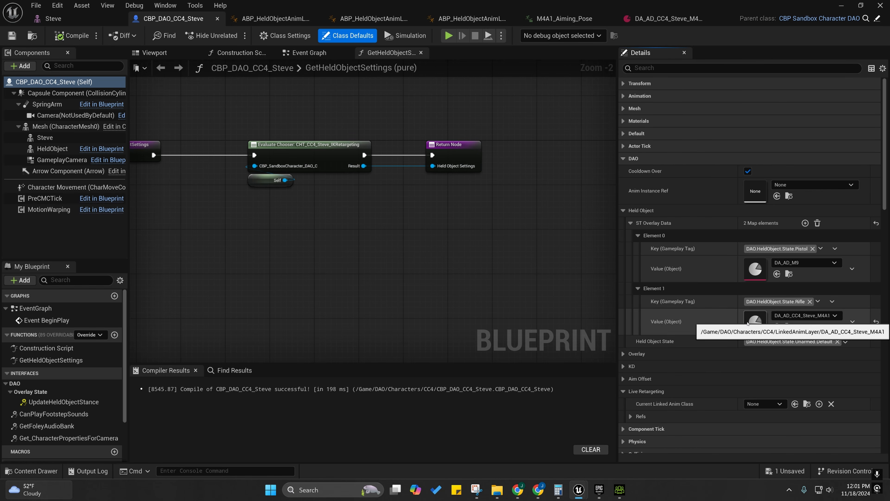
# Return to the DefaultLevel editor and change it from Animation mode to Selection mode.
pyautogui.click(839, 6)
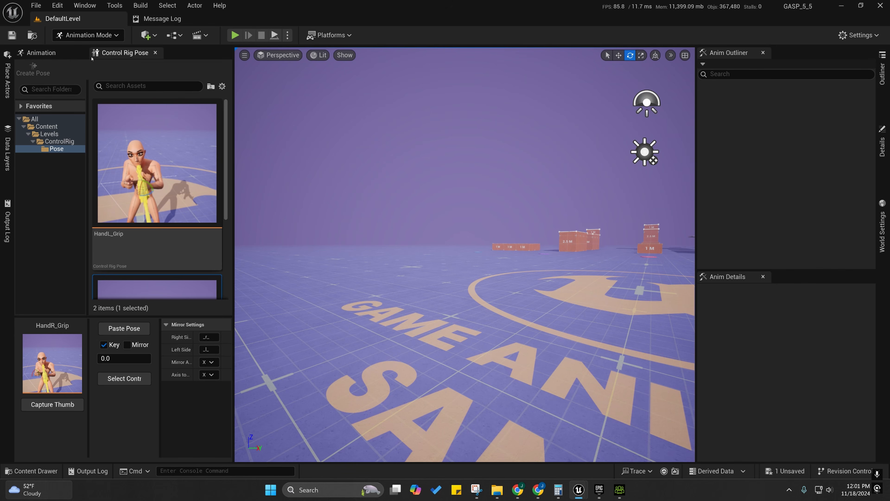
pyautogui.click(88, 35)
pyautogui.click(116, 52)
# Examine the level around the large floor logo and the obstacle blocks beyond it.
pyautogui.scroll(1, 445, 255)
pyautogui.press('s')
pyautogui.moveTo(445, 254)
pyautogui.mouseDown(button='right')
pyautogui.moveTo(471, 257)
pyautogui.moveTo(461, 256)
pyautogui.mouseUp(button='right')
pyautogui.press('a')
pyautogui.press('w')
pyautogui.press('s')
pyautogui.press('d')
pyautogui.scroll(-1, 461, 257)
pyautogui.press('s')
pyautogui.press('w')
pyautogui.moveTo(318, 175); pyautogui.dragTo(313, 181, button='right')
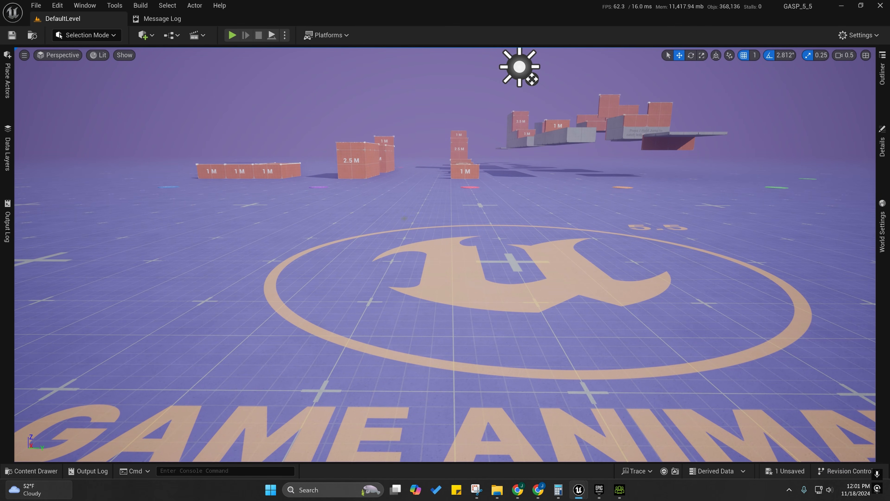
pyautogui.press('w')
pyautogui.press('d')
pyautogui.moveTo(496, 244); pyautogui.dragTo(501, 234, button='right')
pyautogui.press('s')
pyautogui.press('q')
pyautogui.moveTo(570, 417); pyautogui.dragTo(570, 419, button='right')
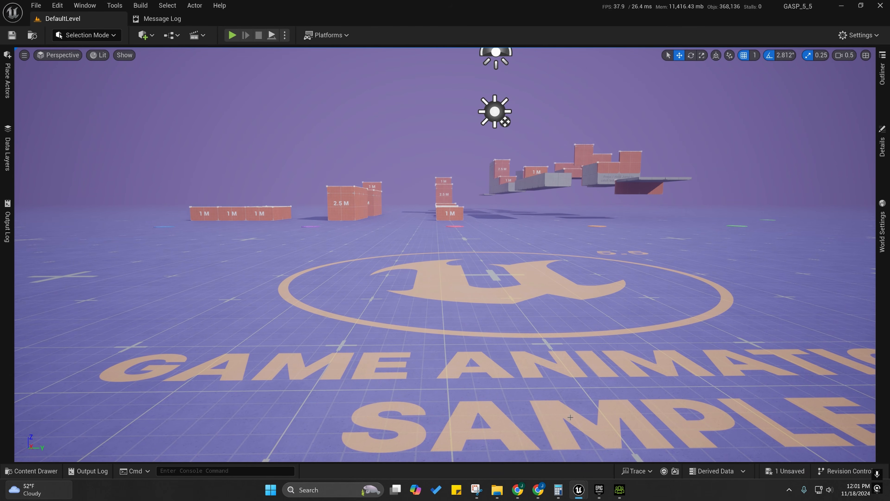
# Open the CHT_CC4_Steve_IKRetargeting chooser from the GetHeldObjectSettings function, then the PDA_CC4_Steve_M4A1 data asset used by its Rifles row.
pyautogui.moveTo(575, 497)
pyautogui.click(590, 413)
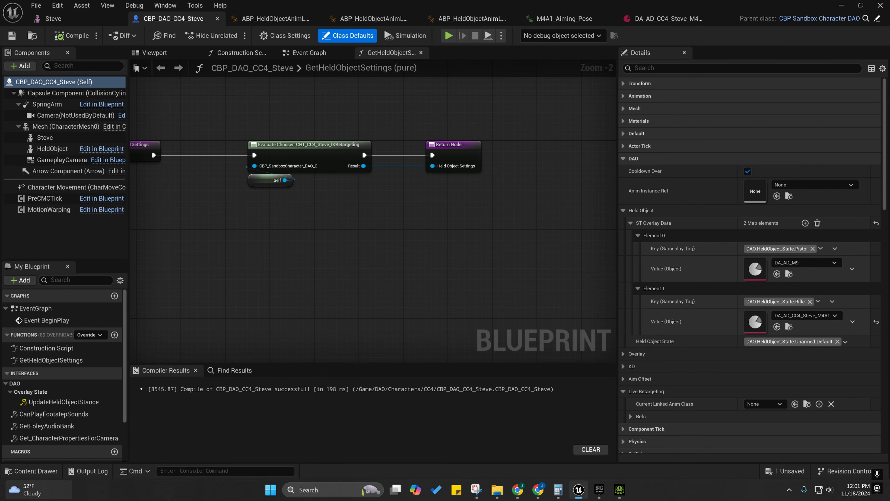
pyautogui.moveTo(294, 156); pyautogui.dragTo(285, 190, button='right')
pyautogui.doubleClick(281, 186)
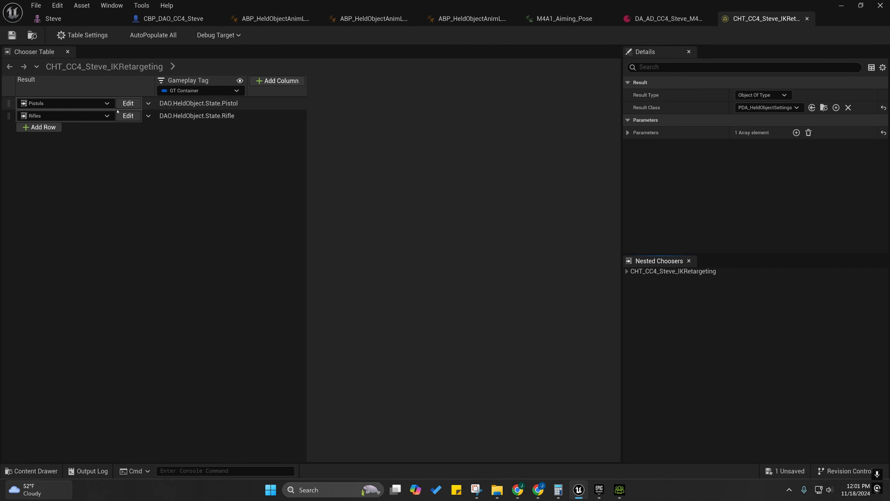
pyautogui.click(128, 116)
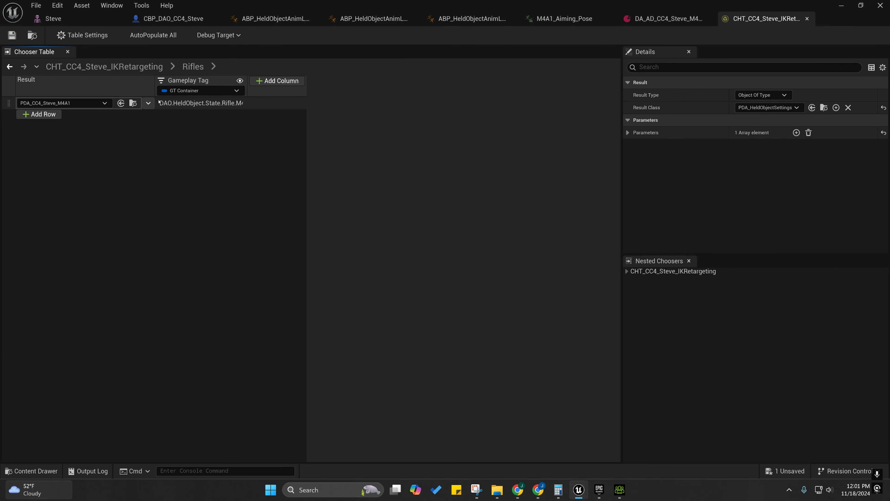
pyautogui.click(133, 103)
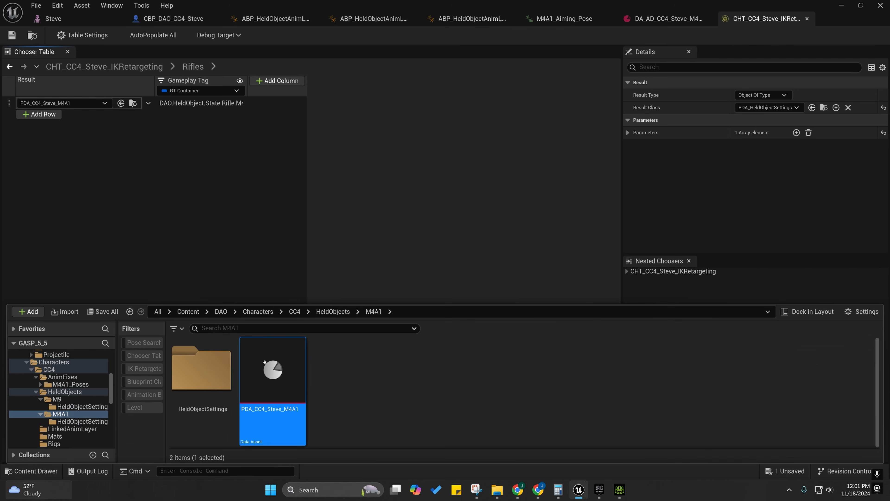
pyautogui.doubleClick(262, 371)
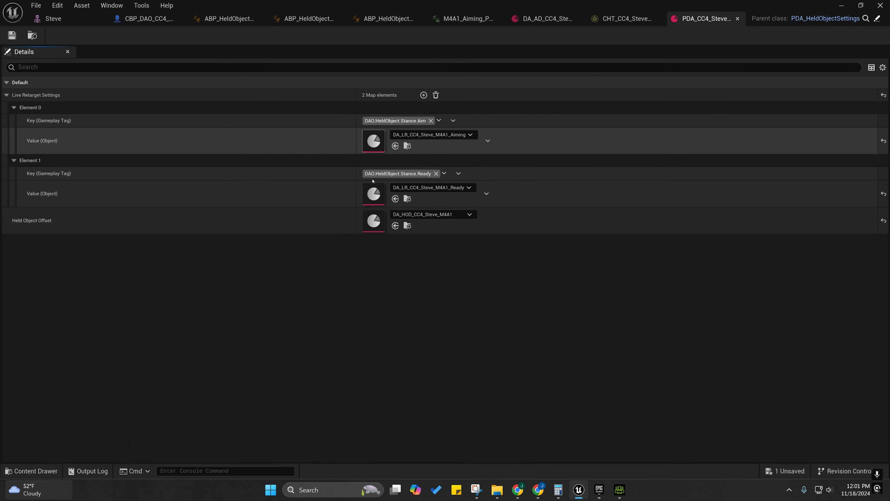
# Open the DA_LR_CC4_Steve_M4A1_Aiming live retargeting asset and show the IK settings of both arms.
pyautogui.doubleClick(375, 143)
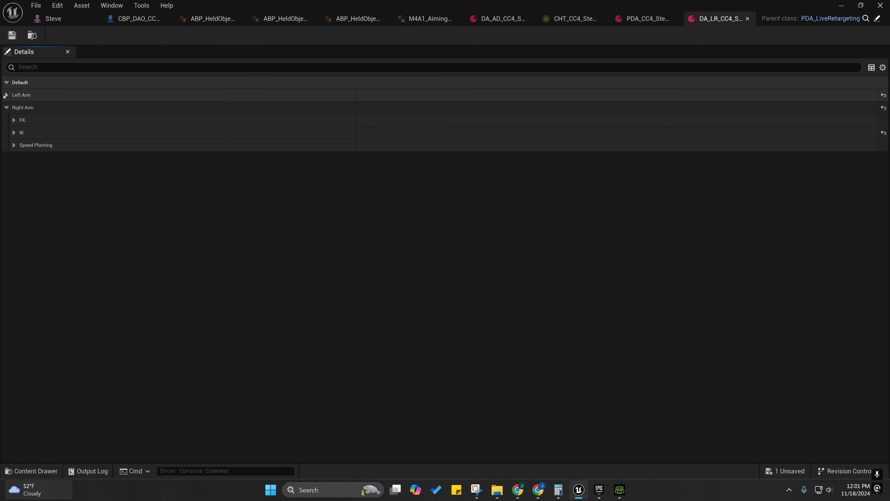
pyautogui.click(14, 170)
pyautogui.click(14, 119)
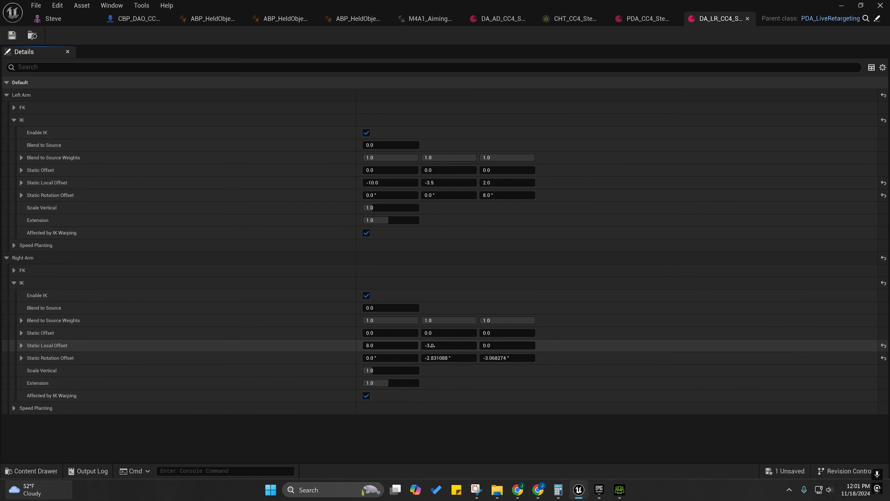
# Play DefaultLevel, move the aiming character forward to the floor logo and eject from the player.
pyautogui.click(839, 5)
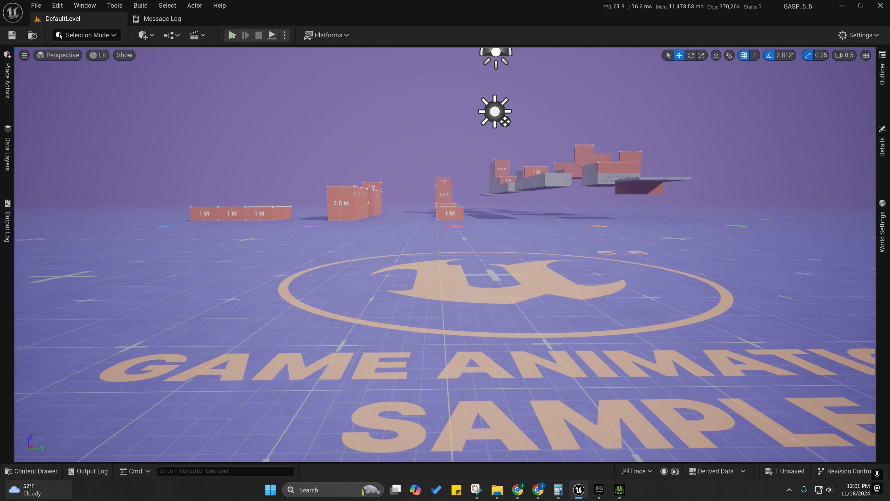
pyautogui.click(232, 35)
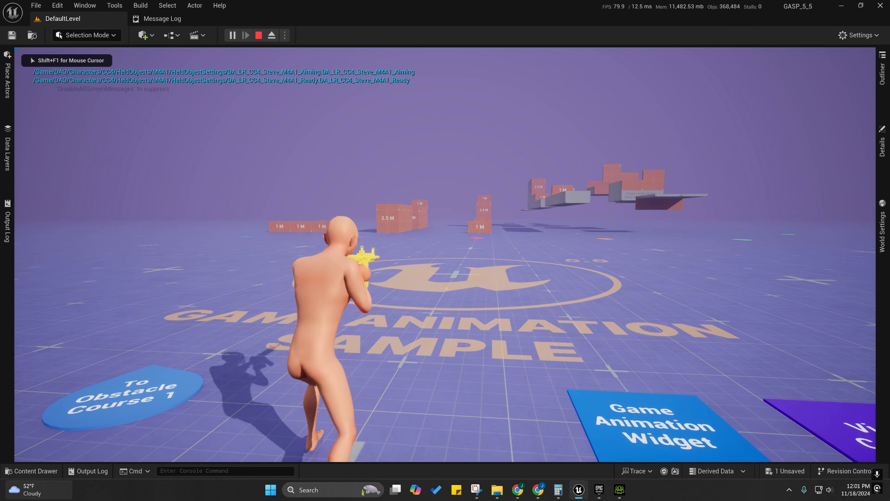
pyautogui.press('w')
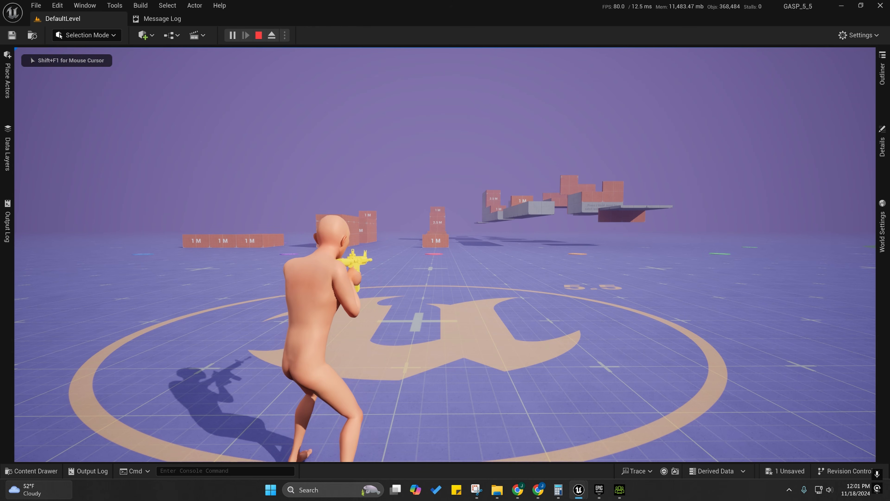
pyautogui.press('F8')
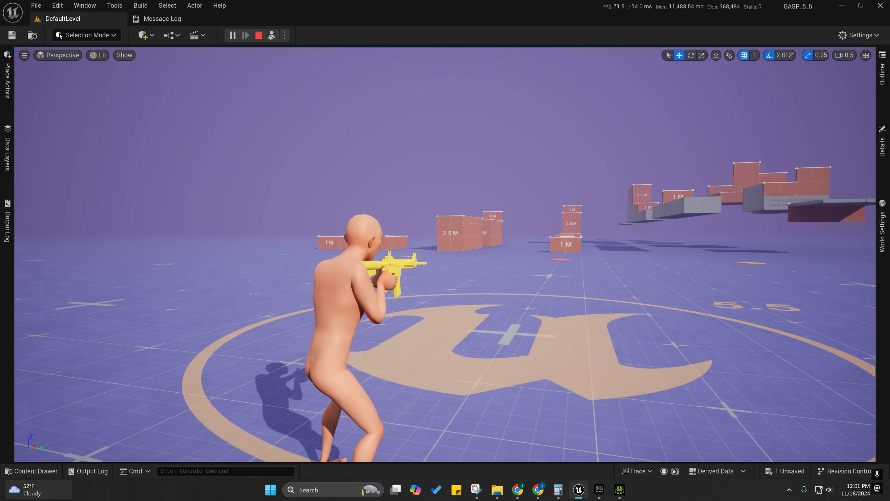
# Examine both hands' grip on the M4A1 from the front and from the rifle's side.
pyautogui.press('d')
pyautogui.moveTo(445, 254); pyautogui.dragTo(241, 249, button='right')
pyautogui.press('w')
pyautogui.scroll(-3, 445, 255)
pyautogui.press('s')
pyautogui.press('d')
pyautogui.press('a')
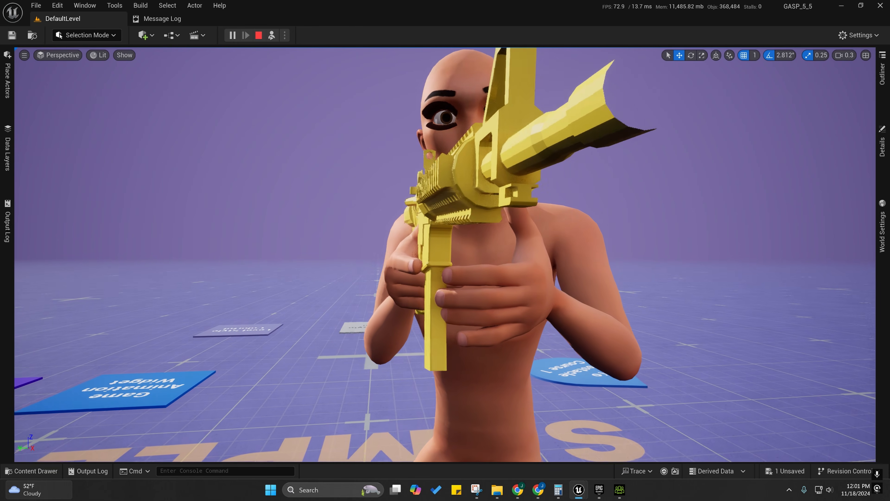
pyautogui.moveTo(335, 298); pyautogui.dragTo(379, 266, button='right')
pyautogui.press('d')
pyautogui.press('s')
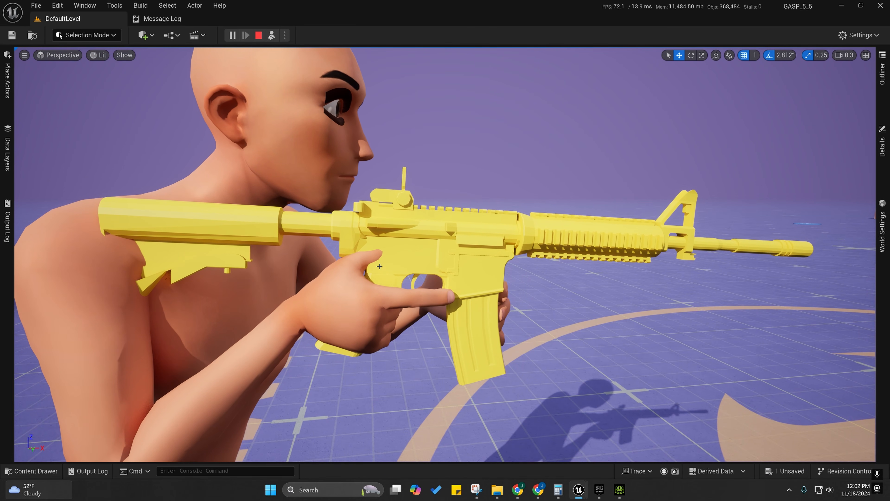
pyautogui.press('a')
pyautogui.moveTo(411, 276)
pyautogui.mouseDown(button='right')
pyautogui.moveTo(433, 279)
pyautogui.moveTo(386, 279)
pyautogui.moveTo(442, 279)
pyautogui.moveTo(394, 279)
pyautogui.moveTo(409, 277)
pyautogui.mouseUp(button='right')
pyautogui.press('d')
pyautogui.press('a')
pyautogui.press('s')
pyautogui.press('d')
pyautogui.scroll(-1, 417, 279)
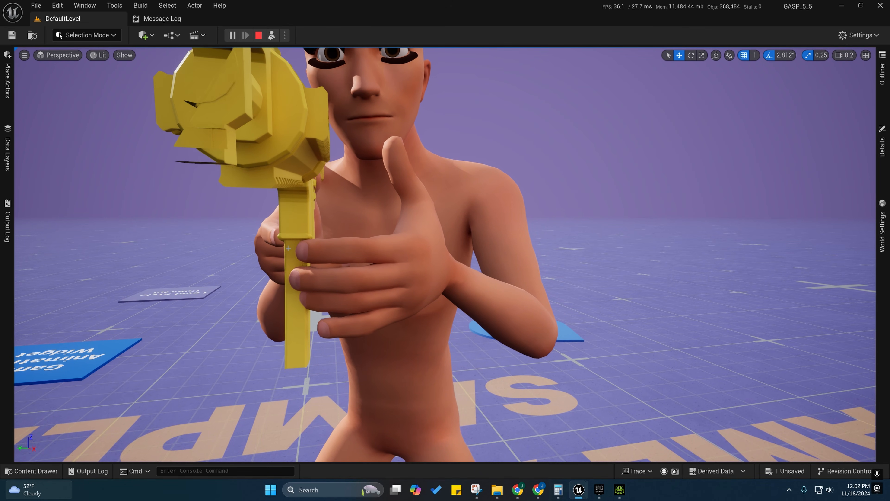
pyautogui.press('a')
pyautogui.moveTo(354, 246)
pyautogui.mouseDown(button='right')
pyautogui.moveTo(411, 246)
pyautogui.moveTo(360, 247)
pyautogui.mouseUp(button='right')
pyautogui.press('s')
pyautogui.press('d')
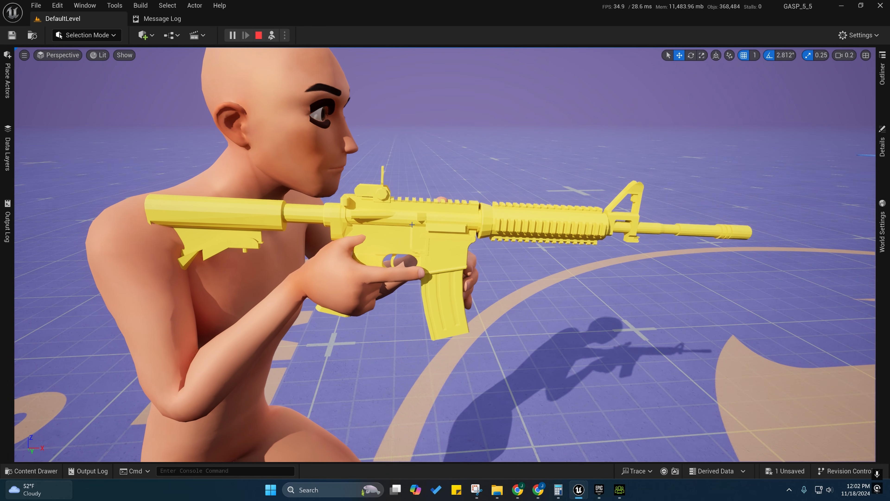
# Open the DA_HOD_CC4_Steve_M4A1 held object offset asset and arrange its window side by side with the level editor.
pyautogui.moveTo(578, 490)
pyautogui.click(624, 437)
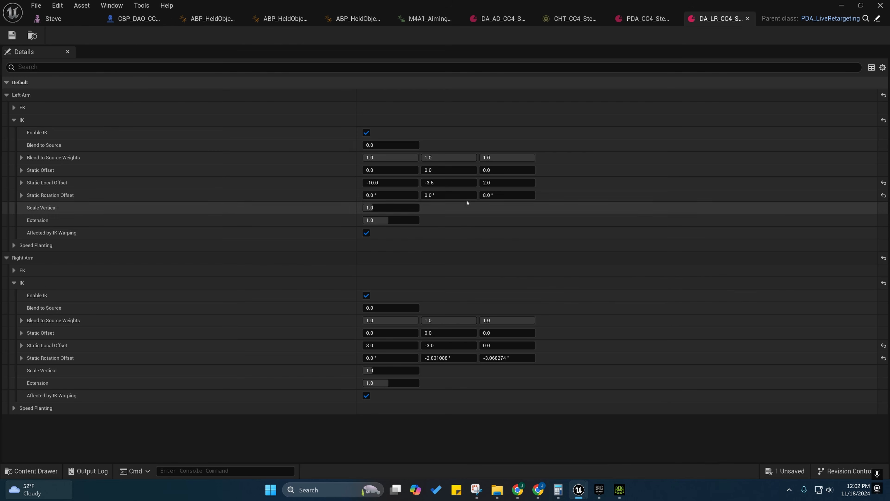
pyautogui.click(647, 18)
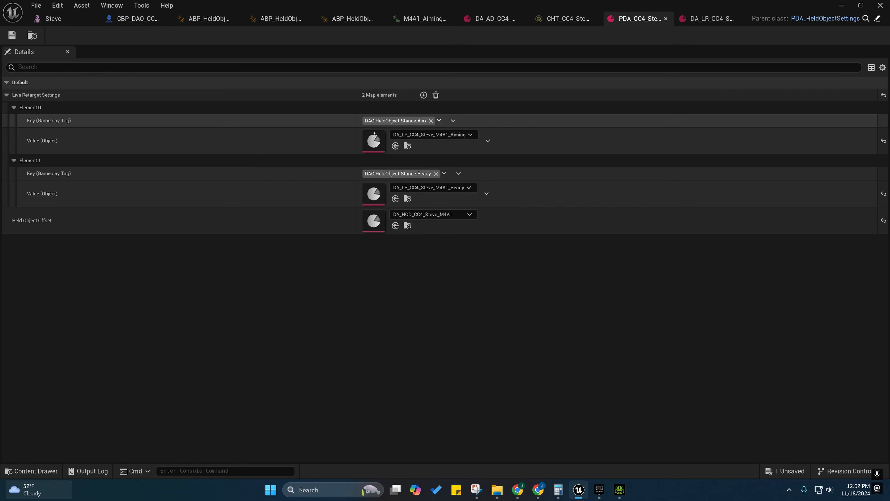
pyautogui.doubleClick(372, 223)
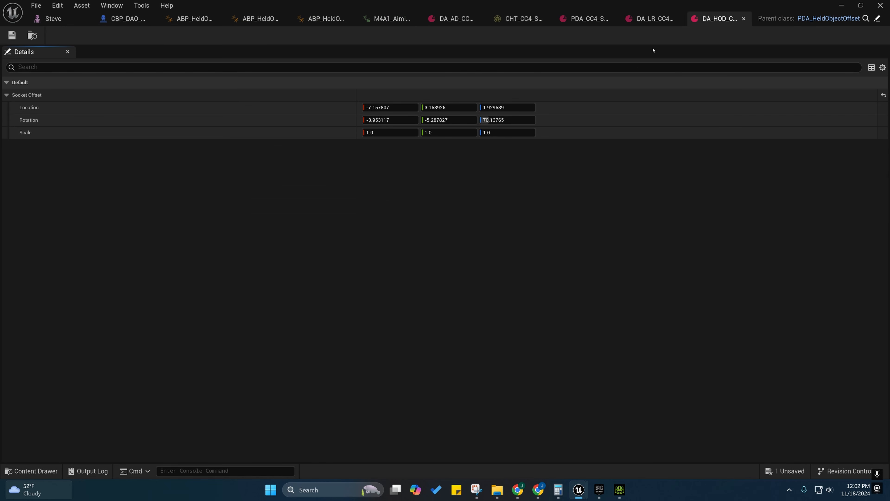
pyautogui.press('super+Right')
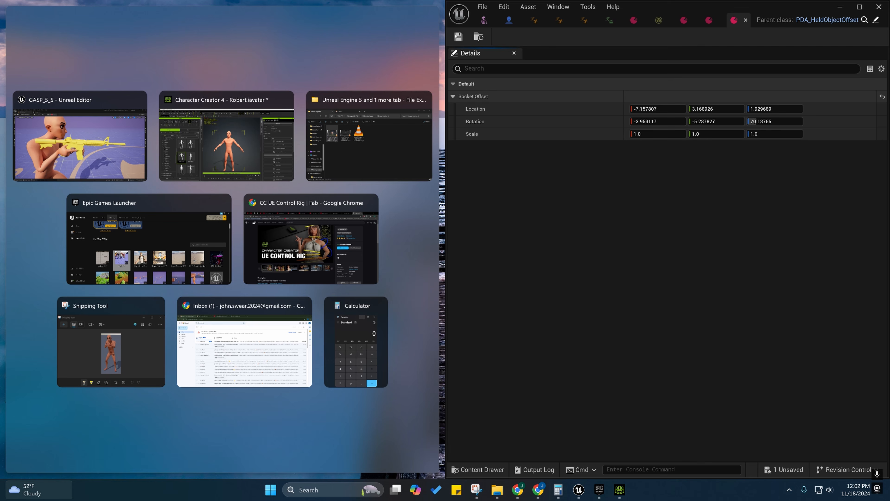
pyautogui.click(140, 119)
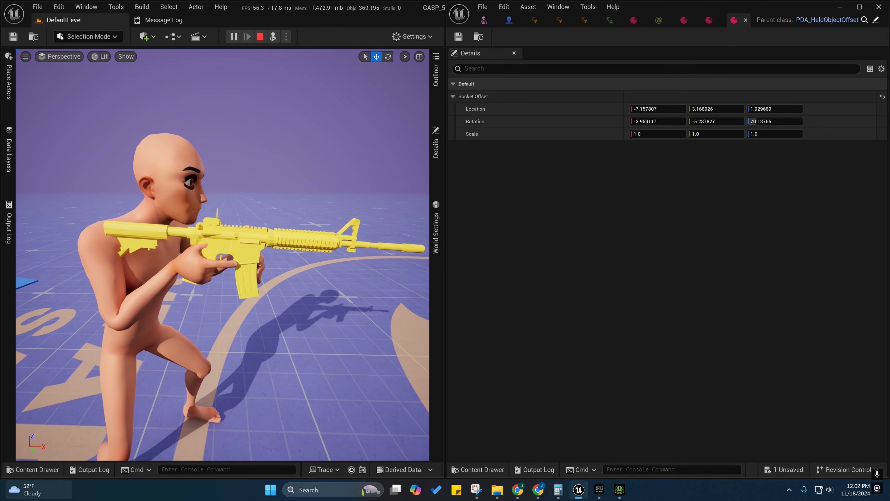
# Adjust the rifle's socket offset location to about -7.62 in X and 2.33 in Y, checking the right hand's grip.
pyautogui.moveTo(223, 254)
pyautogui.mouseDown(button='right')
pyautogui.moveTo(93, 254)
pyautogui.moveTo(66, 246)
pyautogui.moveTo(45, 221)
pyautogui.moveTo(210, 252)
pyautogui.mouseUp(button='right')
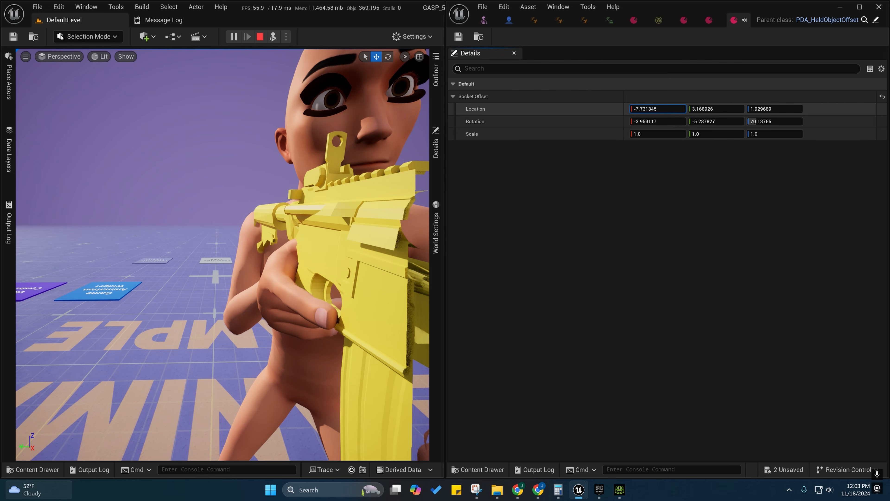
pyautogui.moveTo(657, 109); pyautogui.dragTo(662, 109)
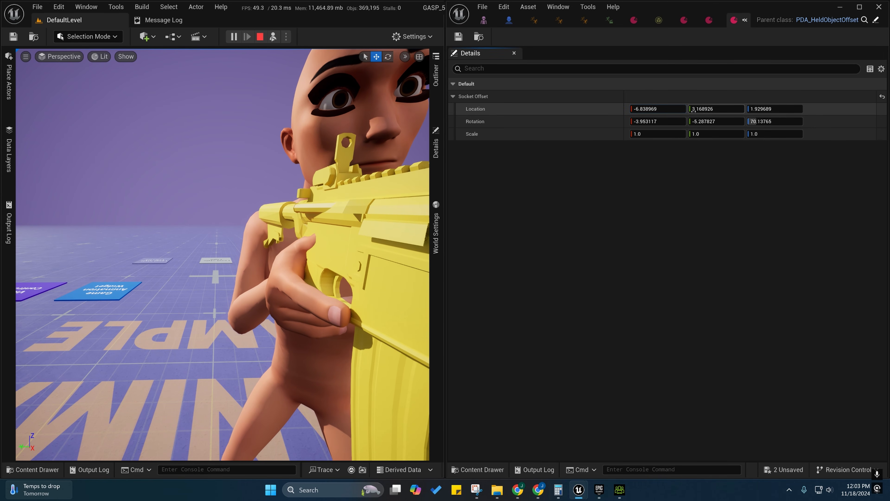
pyautogui.moveTo(693, 110); pyautogui.dragTo(702, 109)
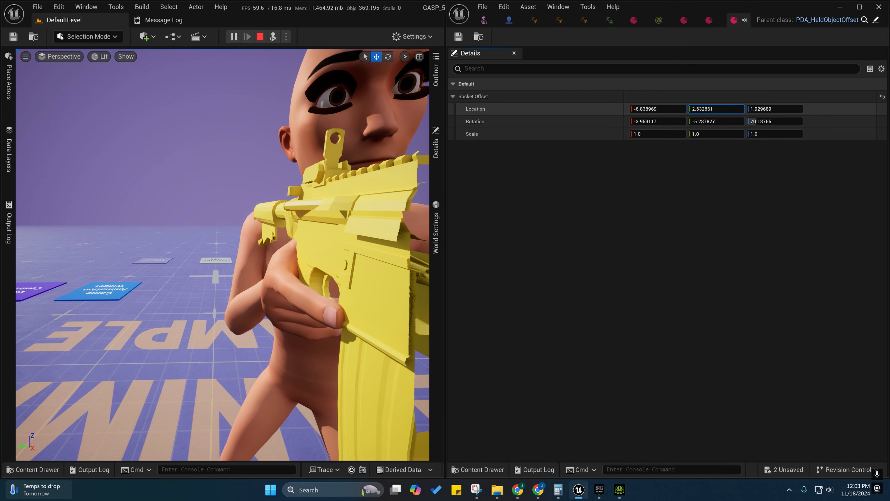
pyautogui.press('d')
pyautogui.moveTo(315, 211); pyautogui.dragTo(186, 228, button='right')
pyautogui.press('d')
pyautogui.press('a')
pyautogui.press('s')
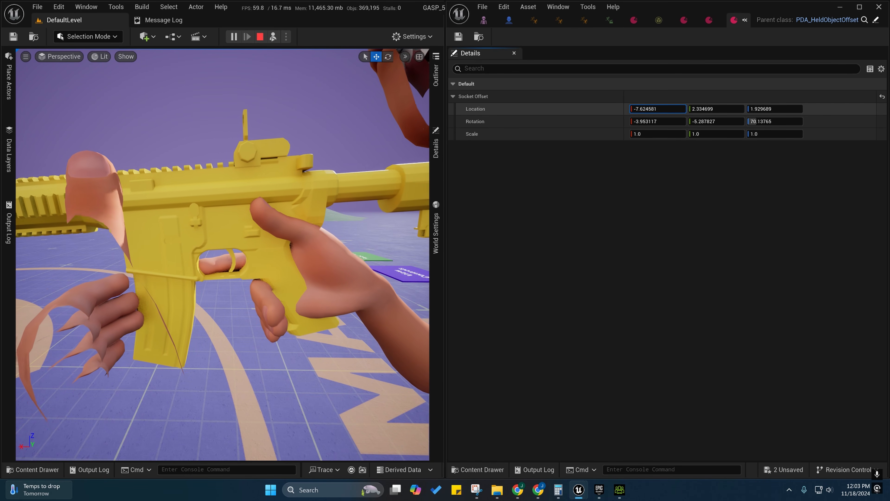
# Fine-tune the socket offset's X location to about -7.38 and check the rifle from the character's side.
pyautogui.press('a')
pyautogui.moveTo(315, 211); pyautogui.dragTo(372, 235, button='right')
pyautogui.press('a')
pyautogui.press('a')
pyautogui.press('d')
pyautogui.press('s')
pyautogui.moveTo(242, 229); pyautogui.dragTo(217, 247, button='right')
pyautogui.press('s')
pyautogui.press('d')
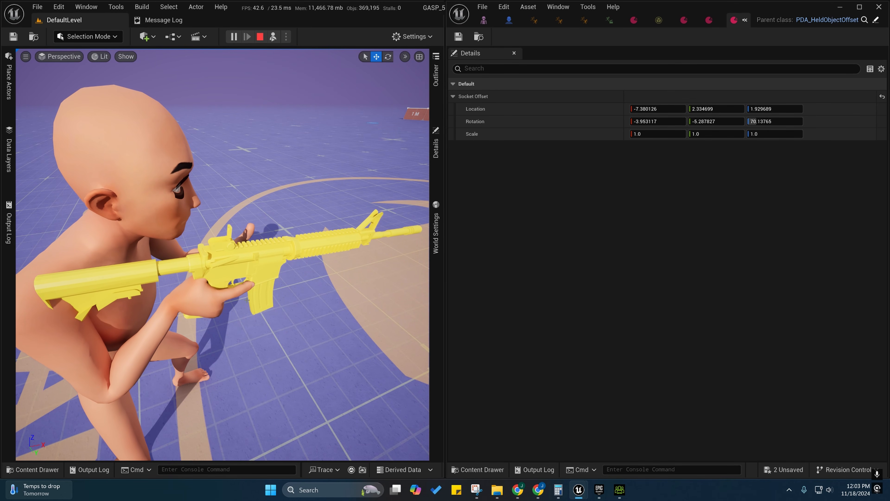
# Examine how the rifle sits in the right hand and against the shoulder, and how the left hand meets the magazine.
pyautogui.press('d')
pyautogui.moveTo(246, 292); pyautogui.dragTo(209, 291, button='right')
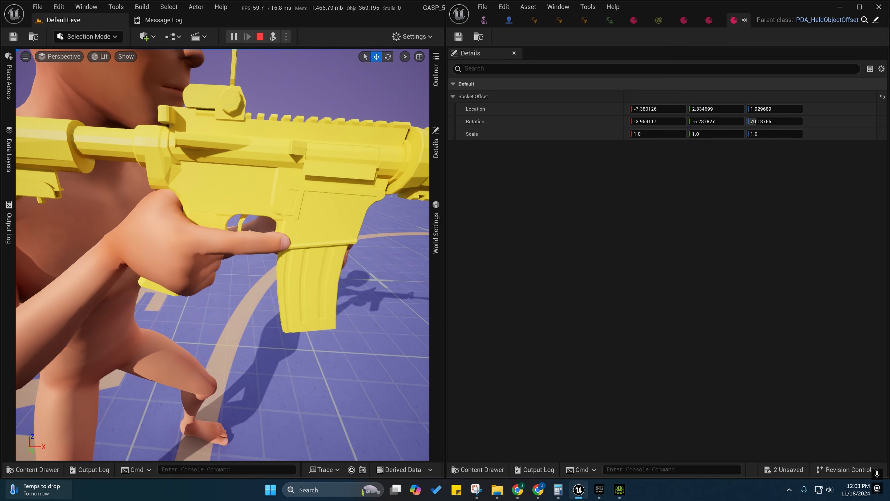
pyautogui.press('d')
pyautogui.moveTo(245, 267); pyautogui.dragTo(154, 263, button='right')
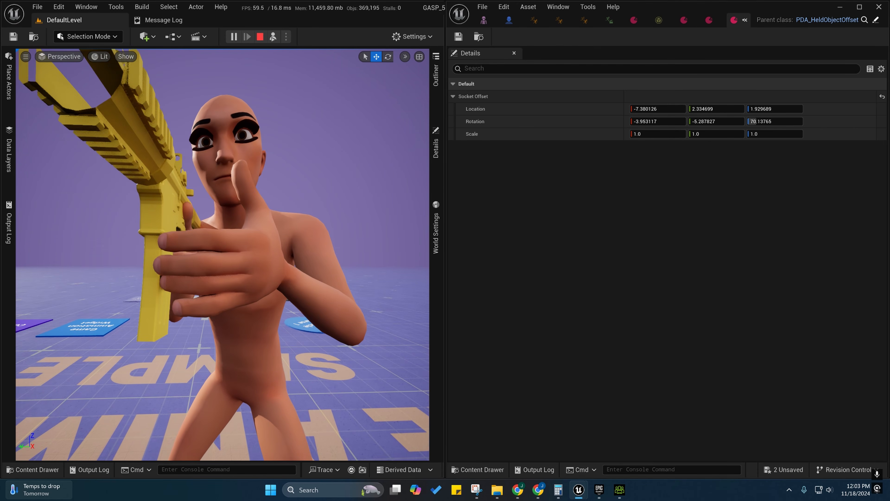
pyautogui.moveTo(224, 274); pyautogui.dragTo(280, 238, button='right')
pyautogui.press('a')
pyautogui.press('d')
pyautogui.moveTo(179, 296); pyautogui.dragTo(142, 294, button='right')
pyautogui.press('w')
pyautogui.press('s')
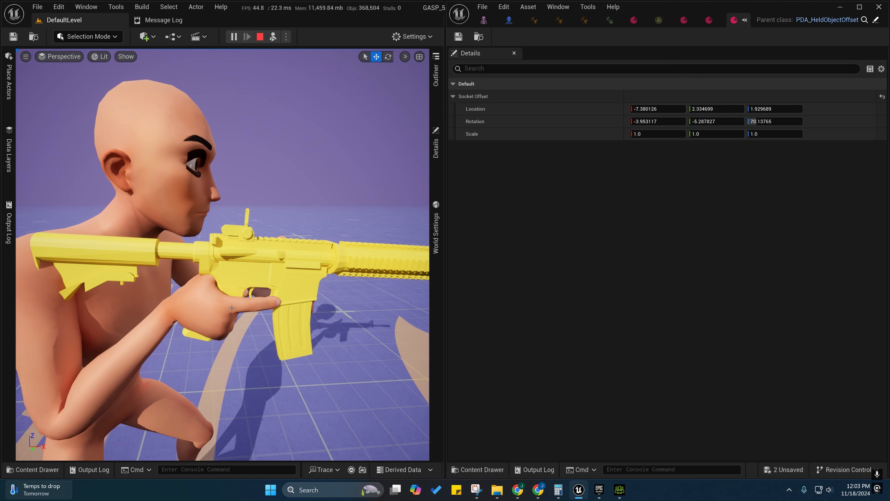
pyautogui.moveTo(223, 269); pyautogui.dragTo(241, 268, button='right')
pyautogui.press('a')
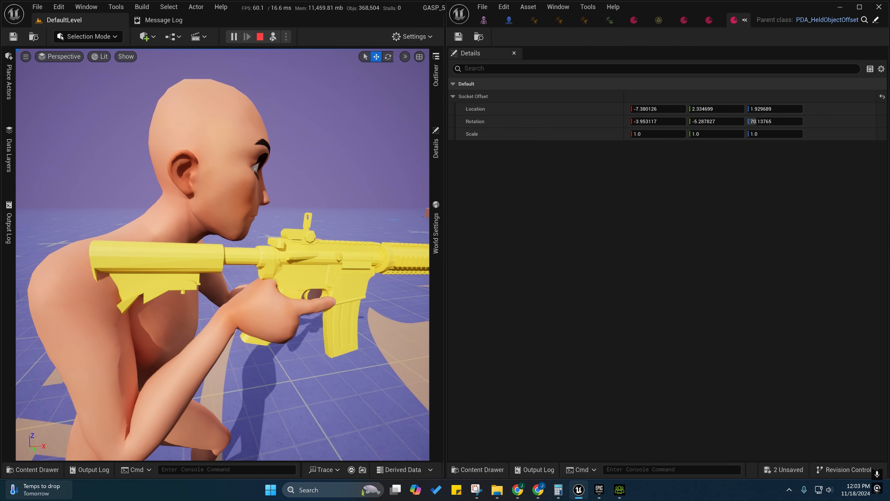
pyautogui.press('w')
pyautogui.press('d')
pyautogui.moveTo(300, 280); pyautogui.dragTo(308, 281, button='right')
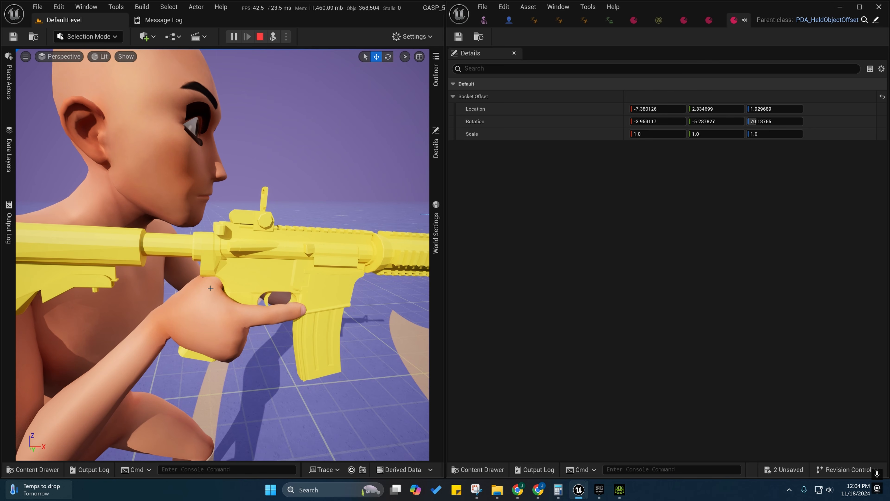
# Set the X rotation of the rifle's socket offset to -5.0 and check the tilt against the right hand.
pyautogui.press('s')
pyautogui.moveTo(198, 283); pyautogui.dragTo(206, 285, button='right')
pyautogui.press('w')
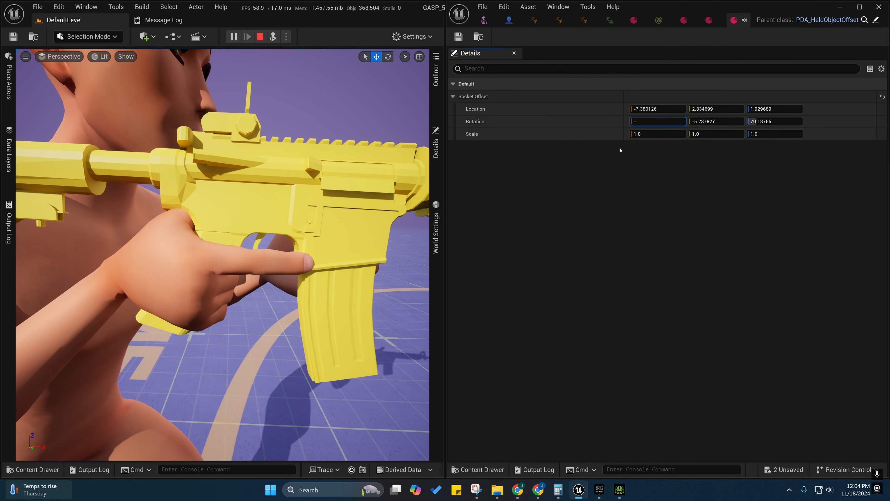
pyautogui.press('s')
pyautogui.moveTo(351, 223); pyautogui.dragTo(353, 223, button='right')
pyautogui.press('w')
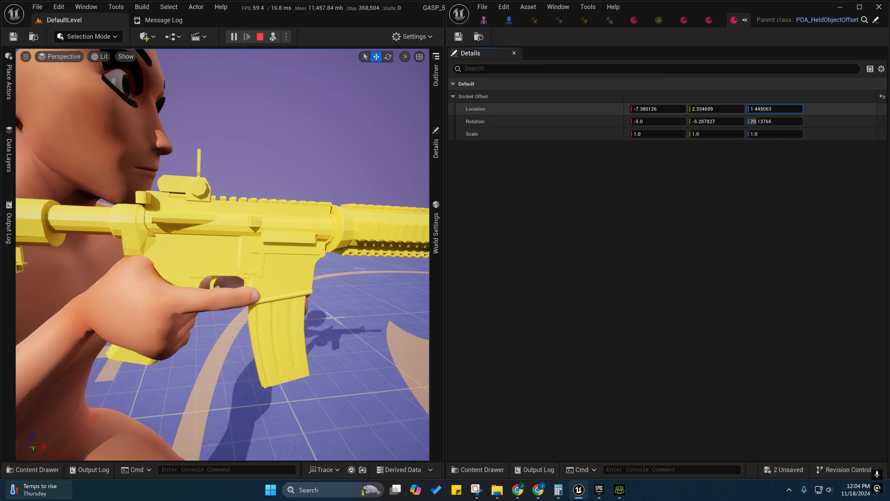
# Adjust the socket offset's Z location to about 1.13 and check the rifle's placement on the character.
pyautogui.moveTo(774, 109); pyautogui.dragTo(775, 109)
pyautogui.press('s')
pyautogui.moveTo(351, 223)
pyautogui.mouseDown(button='right')
pyautogui.moveTo(378, 235)
pyautogui.moveTo(368, 228)
pyautogui.mouseUp(button='right')
pyautogui.press('a')
pyautogui.press('s')
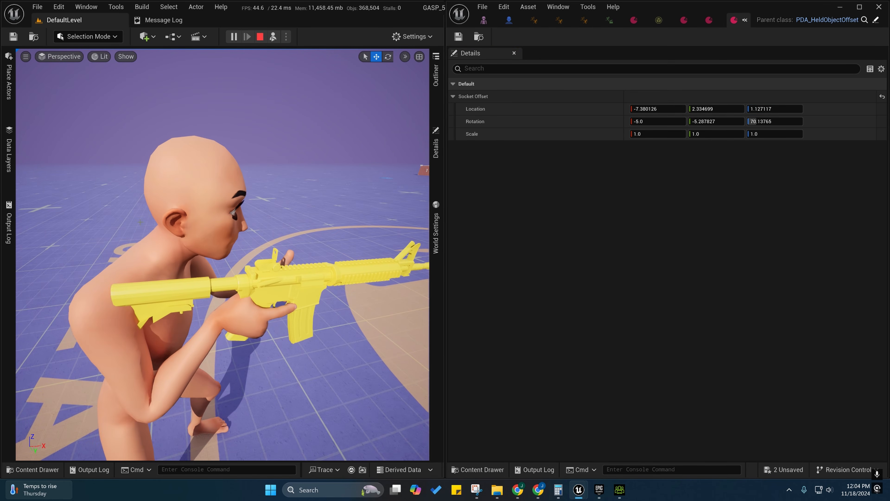
# Save and close the DA_HOD_CC4_Steve_M4A1 asset and return to PDA_CC4_Steve_M4A1.
pyautogui.click(745, 20)
pyautogui.click(706, 19)
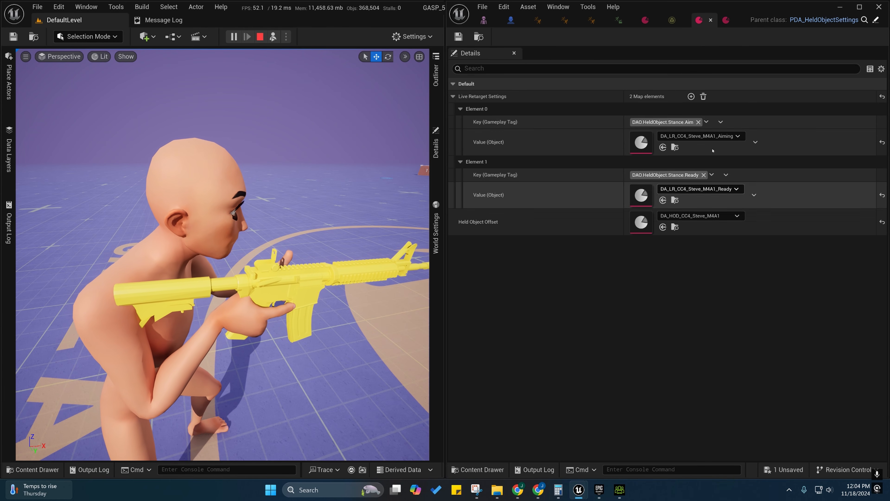
# Open the DA_LR_CC4_Steve_M4A1_Aiming asset and print the character's aiming rotation difference while controlling it in live play.
pyautogui.doubleClick(642, 141)
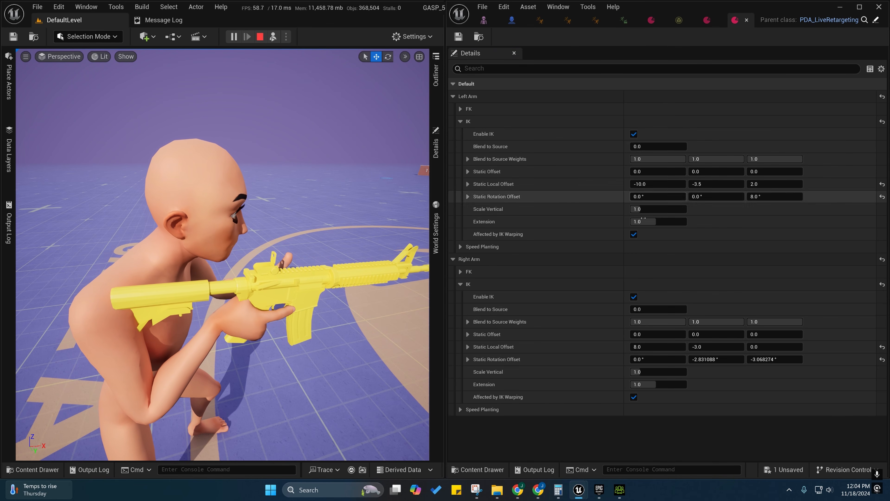
pyautogui.moveTo(223, 255); pyautogui.dragTo(66, 252, button='right')
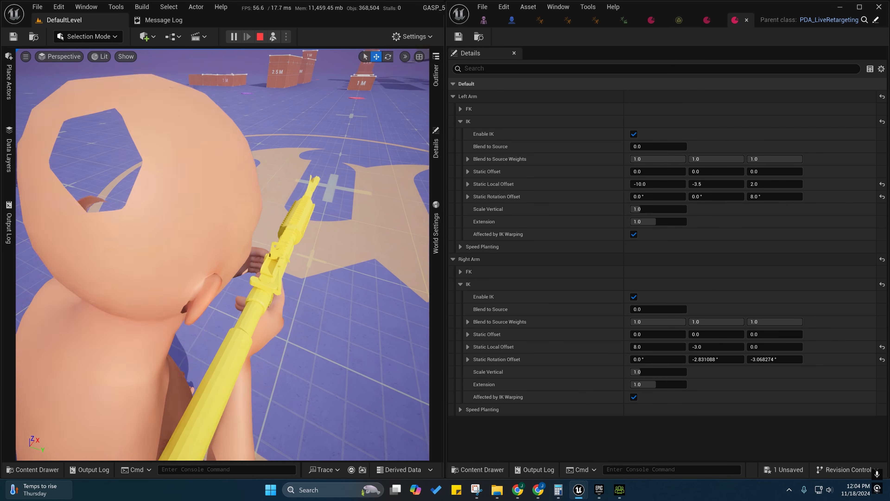
pyautogui.press('F8')
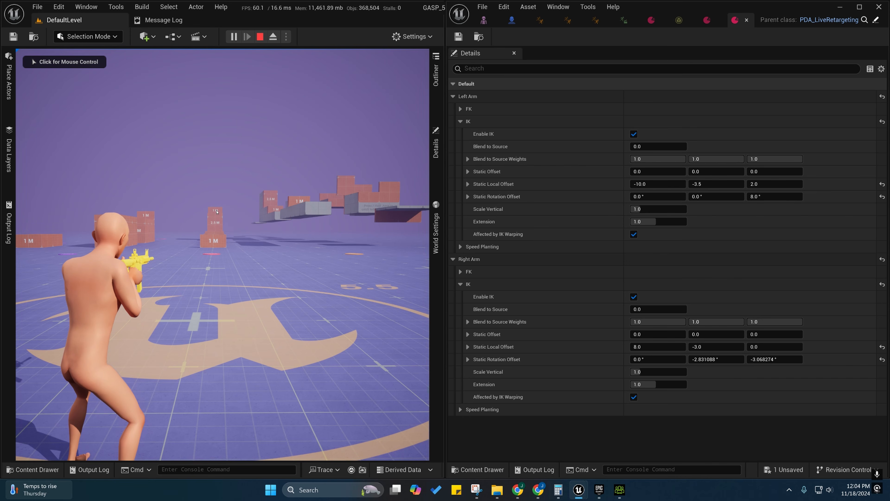
pyautogui.click(215, 212)
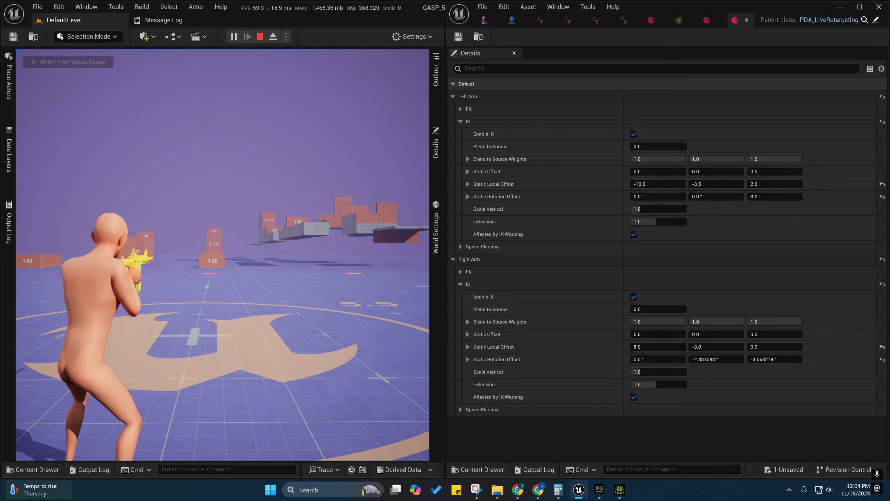
pyautogui.click(216, 211)
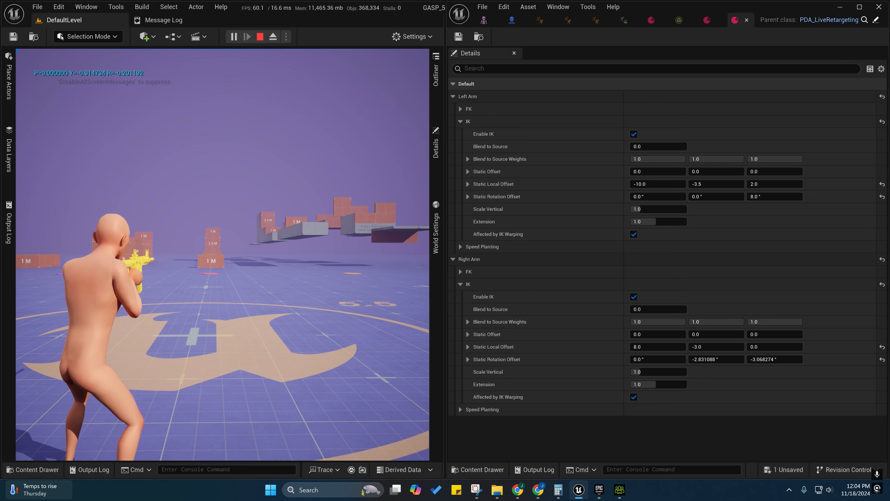
pyautogui.click(215, 221)
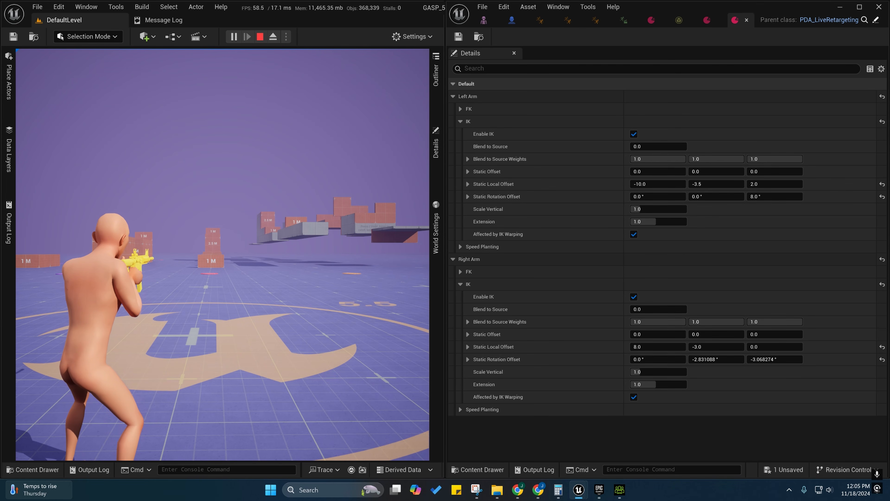
pyautogui.click(212, 253)
pyautogui.press('F8')
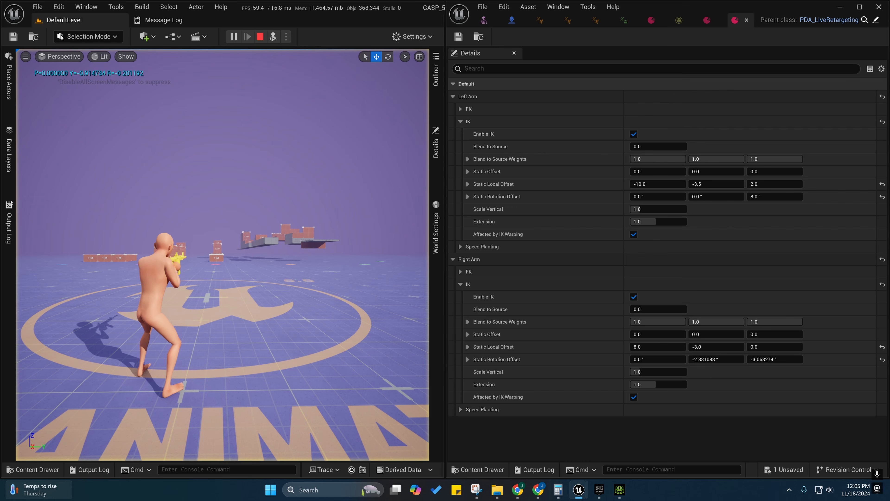
# Restore the level editor panels and dock Place Actors and Data Layers to the sidebar, keeping the Output Log open.
pyautogui.press('F11')
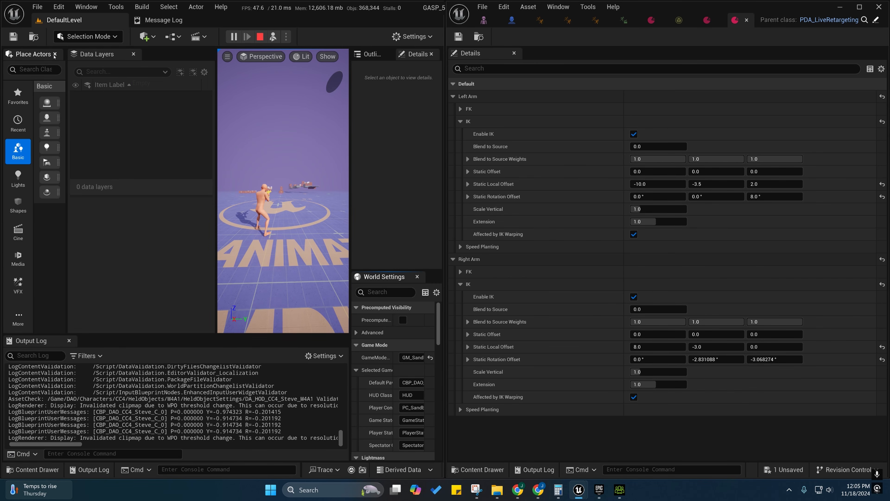
pyautogui.rightClick(37, 53)
pyautogui.click(59, 83)
pyautogui.rightClick(44, 54)
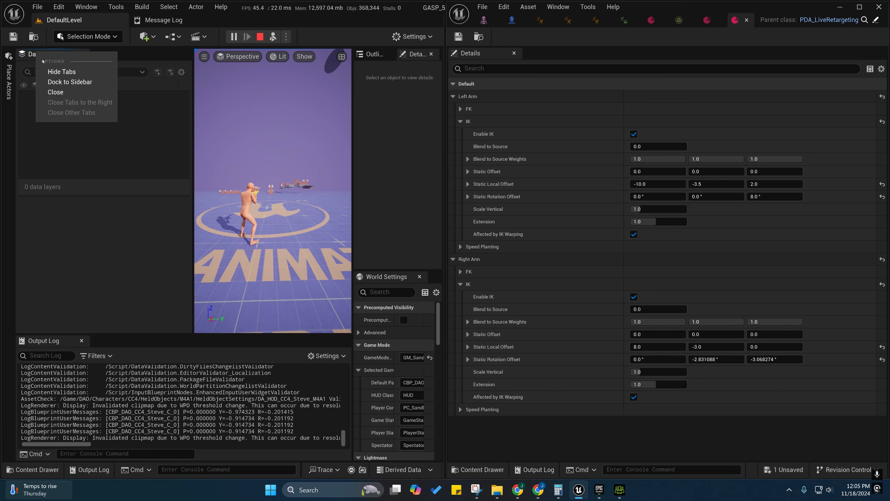
pyautogui.click(65, 82)
pyautogui.moveTo(185, 232); pyautogui.dragTo(153, 242, button='right')
pyautogui.press('w')
pyautogui.rightClick(63, 341)
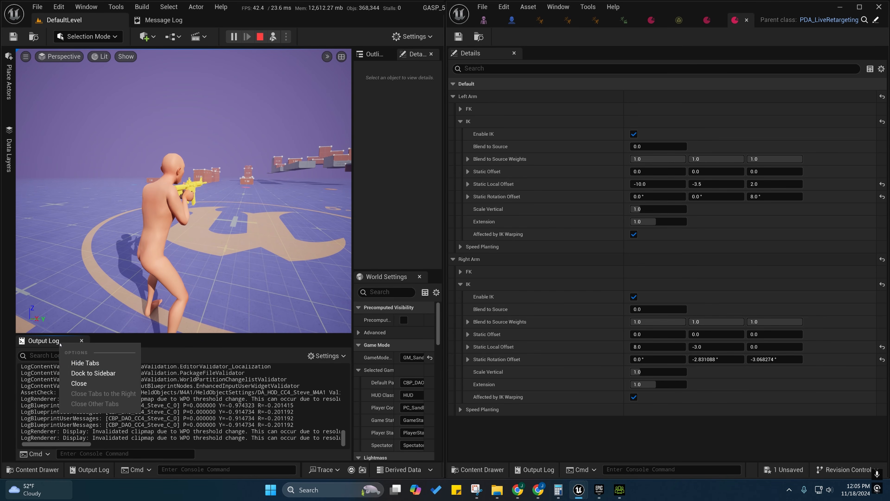
pyautogui.press('Escape')
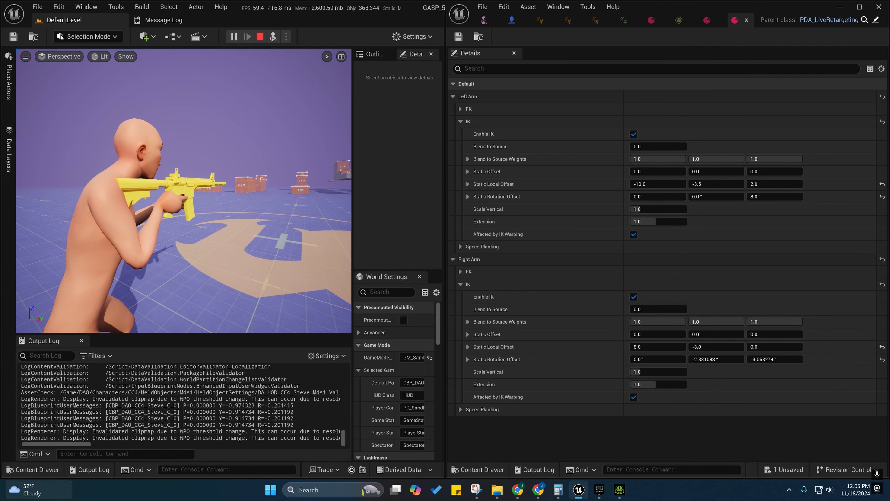
# Subtract the logged R value -0.201192 from the right arm's IK Static Rotation Offset Z, making it -2.867082°.
pyautogui.moveTo(265, 425); pyautogui.dragTo(294, 427)
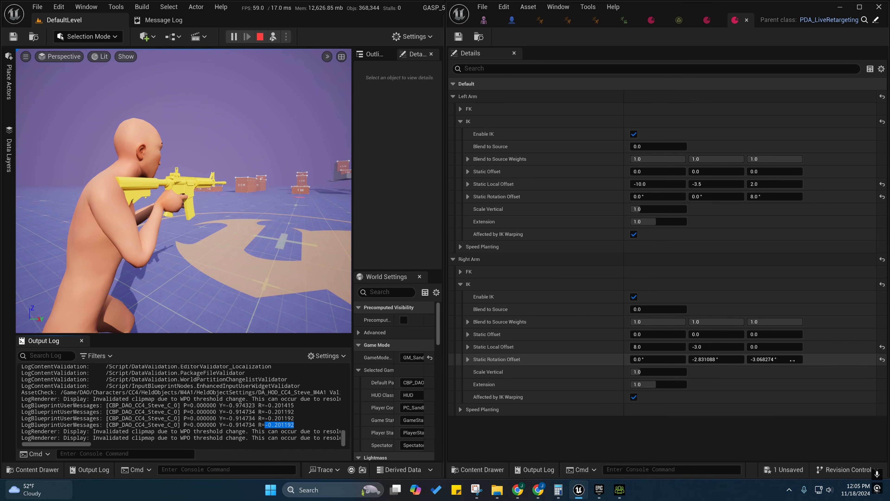
pyautogui.click(766, 359)
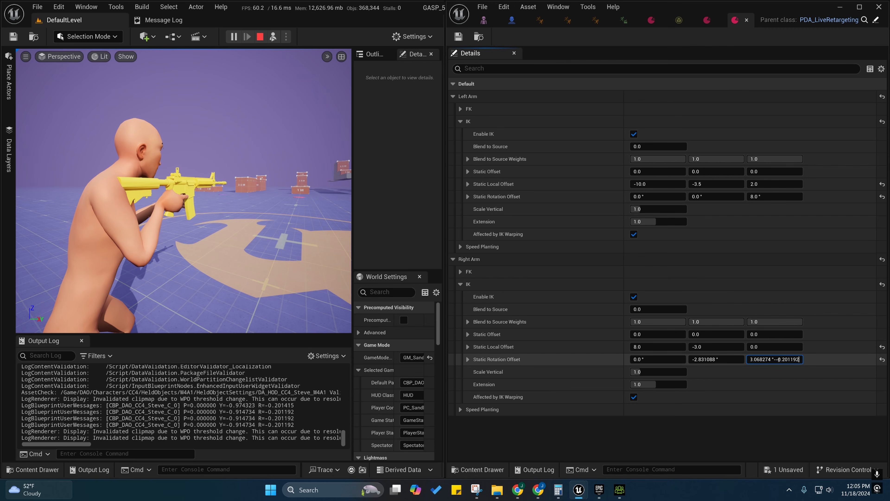
pyautogui.moveTo(775, 359); pyautogui.dragTo(821, 370)
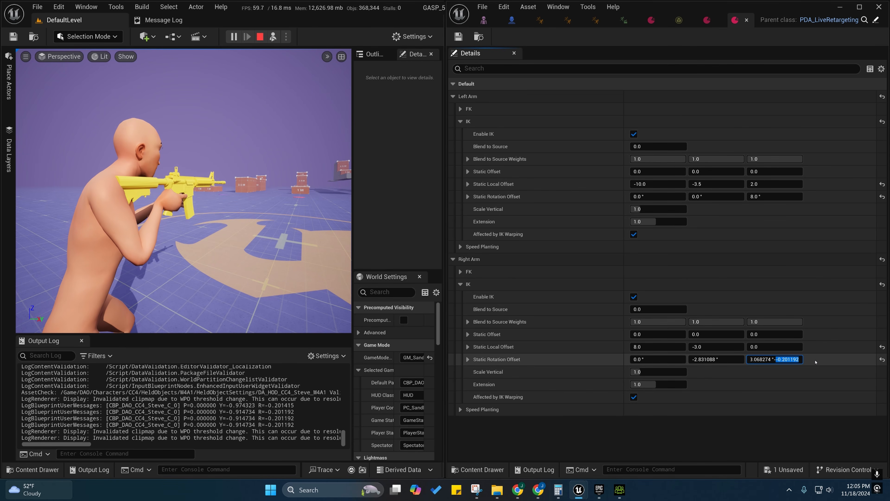
pyautogui.press('Return')
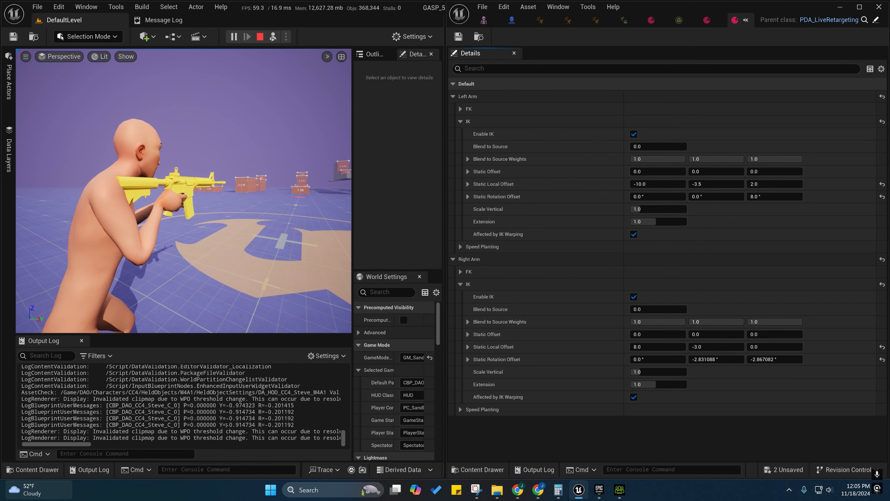
# Subtract the logged Y value -0.914734 from the right arm's IK Static Rotation Offset Y, making it -1.916354°.
pyautogui.moveTo(226, 424); pyautogui.dragTo(250, 425)
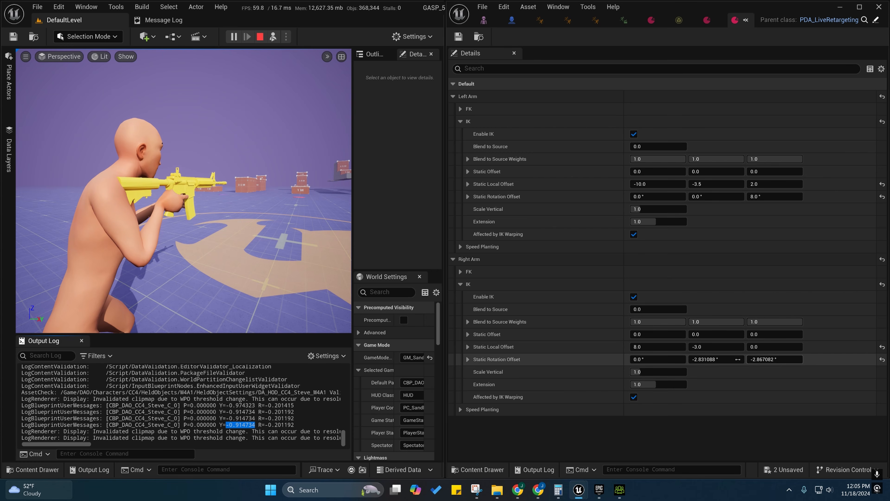
pyautogui.click(737, 359)
pyautogui.click(732, 359)
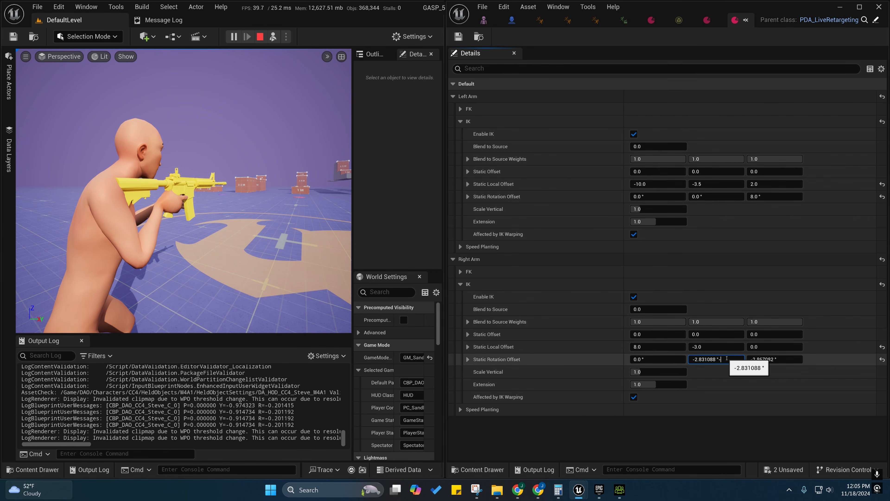
pyautogui.press('Return')
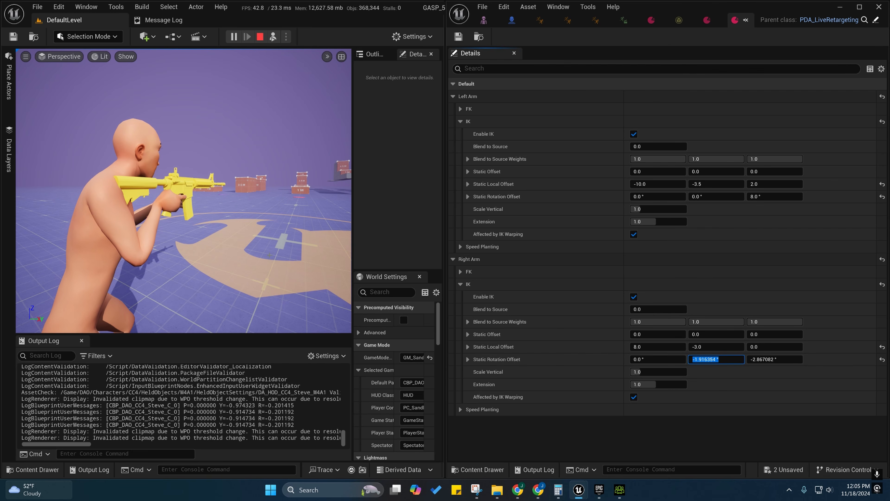
# Check the rifle's line of aim from behind, then repossess the character and print the rotation difference again.
pyautogui.click(269, 255)
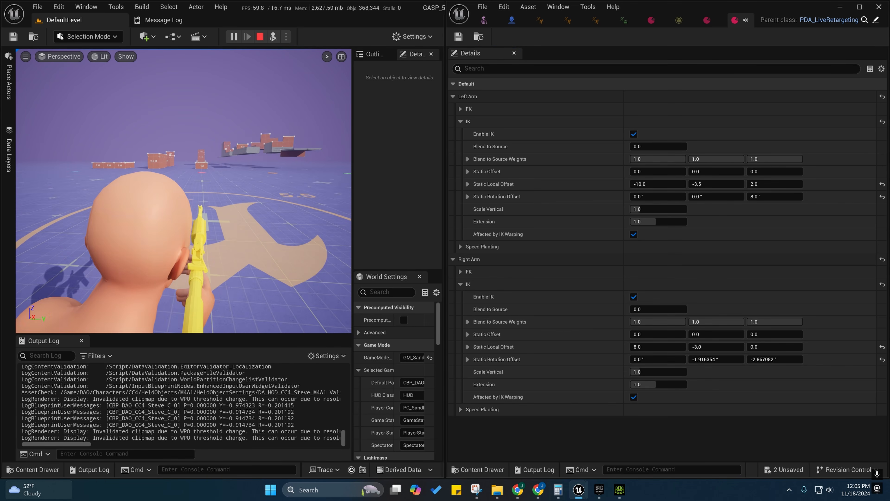
pyautogui.hotkey('shift', 'F1')
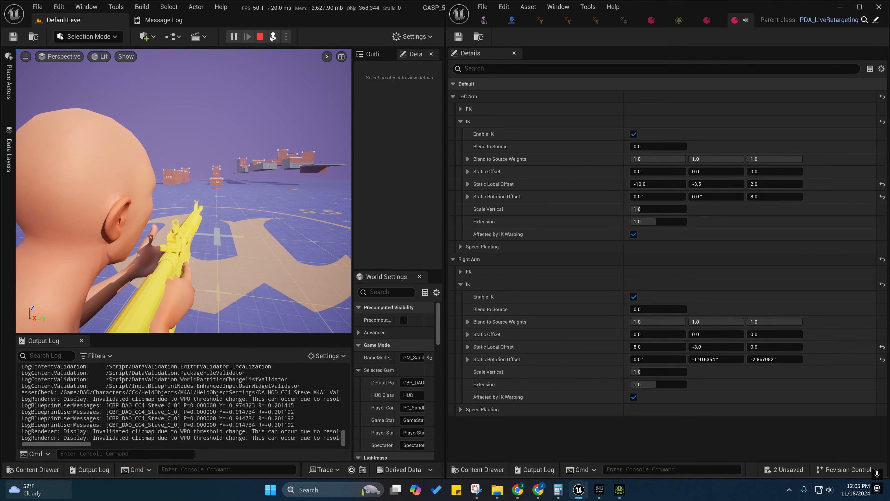
pyautogui.click(273, 36)
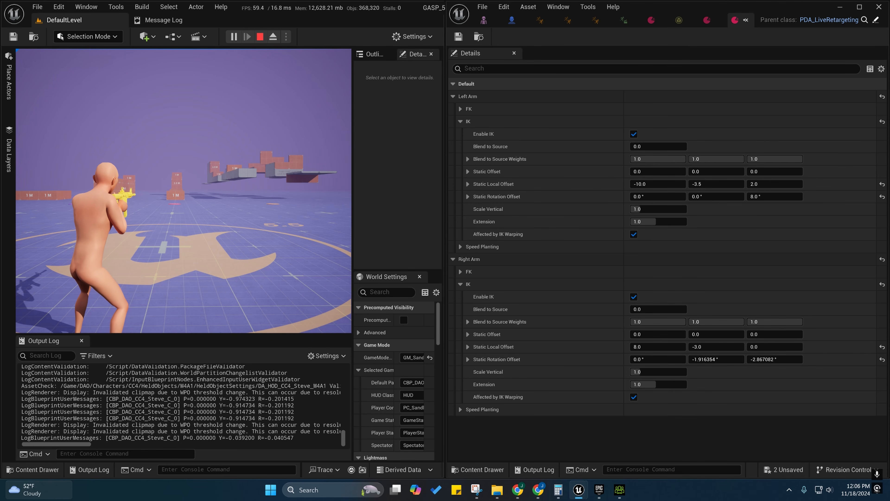
pyautogui.press('F8')
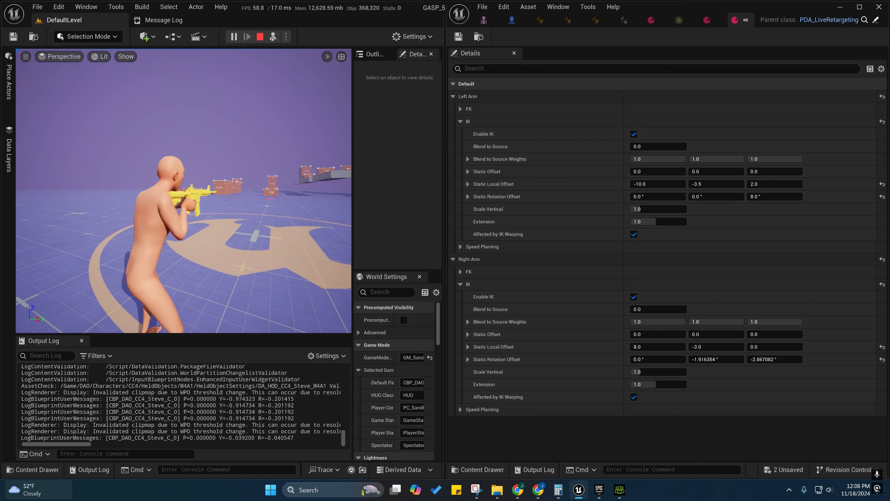
# Examine the aiming pose up close, checking the right-hand grip and how the stock meets the shoulder.
pyautogui.press('w')
pyautogui.press('d')
pyautogui.moveTo(183, 191); pyautogui.dragTo(150, 192, button='right')
pyautogui.press('d')
pyautogui.press('a')
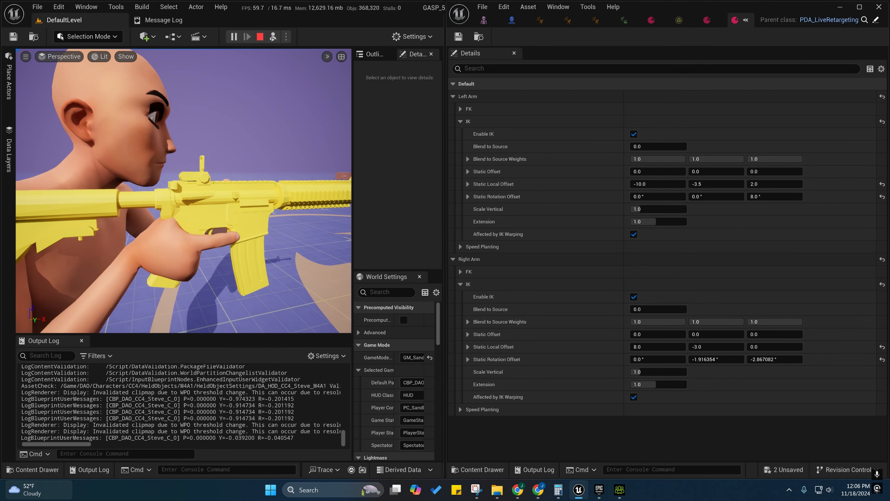
pyautogui.moveTo(194, 235); pyautogui.dragTo(225, 236, button='right')
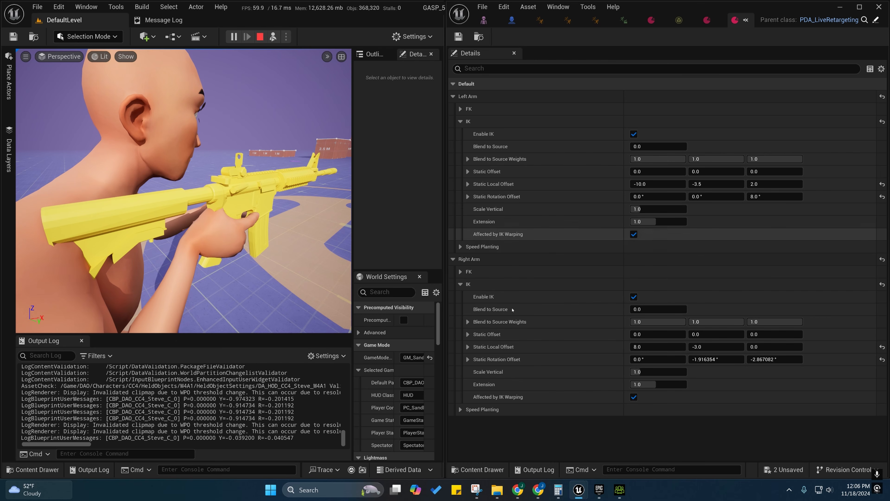
pyautogui.moveTo(262, 275); pyautogui.dragTo(208, 273, button='right')
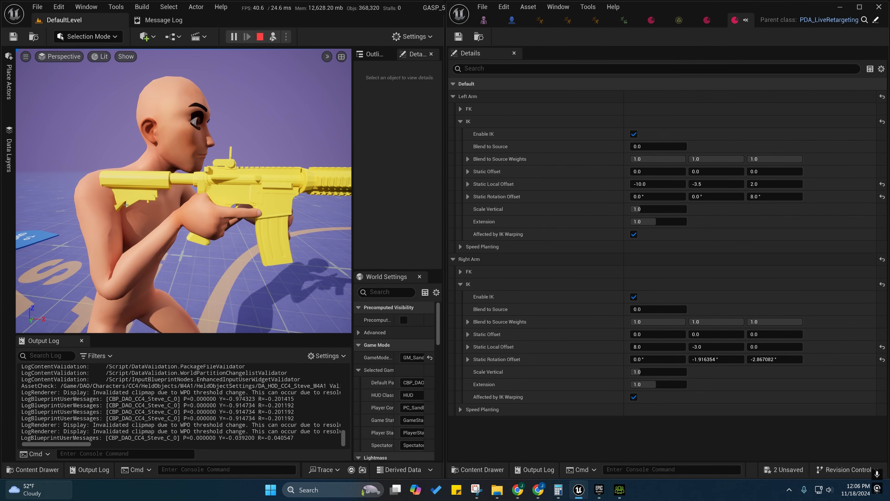
pyautogui.moveTo(192, 211); pyautogui.dragTo(219, 211, button='right')
pyautogui.press('w')
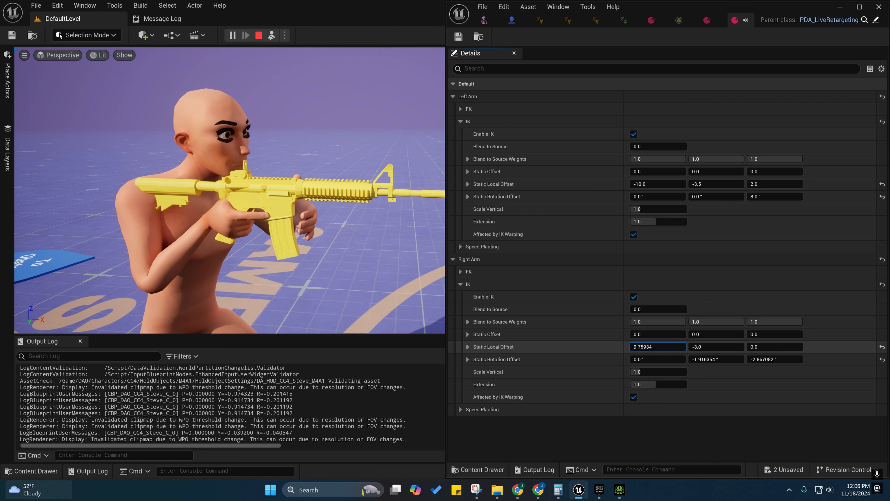
# Adjust the right arm's IK Static Local Offset to about 2.77 in X and 1.01 in Y, checking the pose from the front.
pyautogui.moveTo(658, 346); pyautogui.dragTo(739, 346)
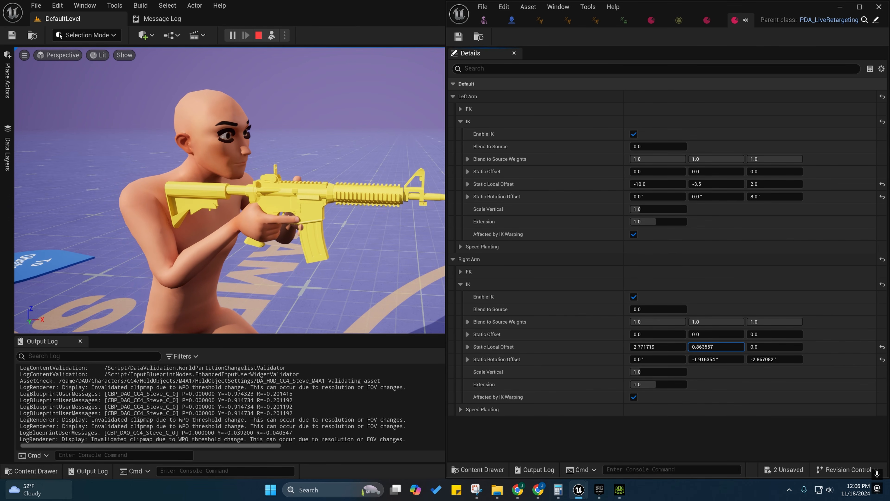
pyautogui.moveTo(350, 245); pyautogui.dragTo(180, 245, button='right')
pyautogui.press('d')
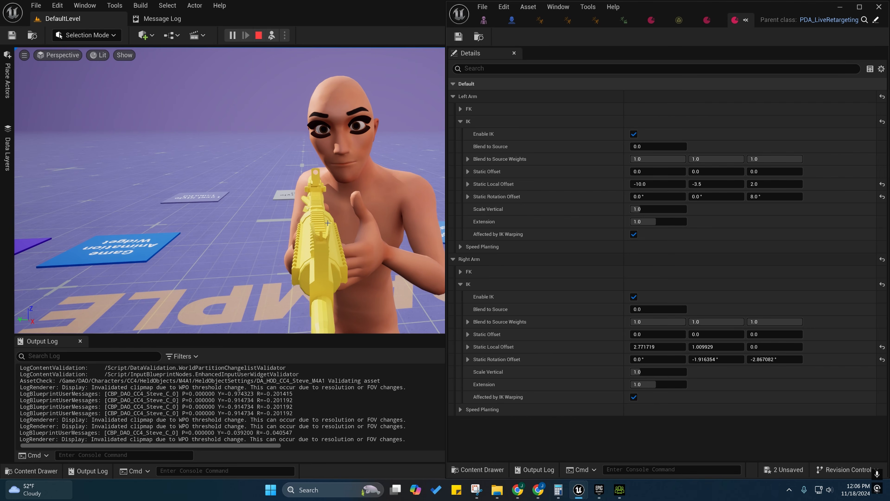
pyautogui.press('a')
pyautogui.moveTo(302, 241); pyautogui.dragTo(326, 257, button='right')
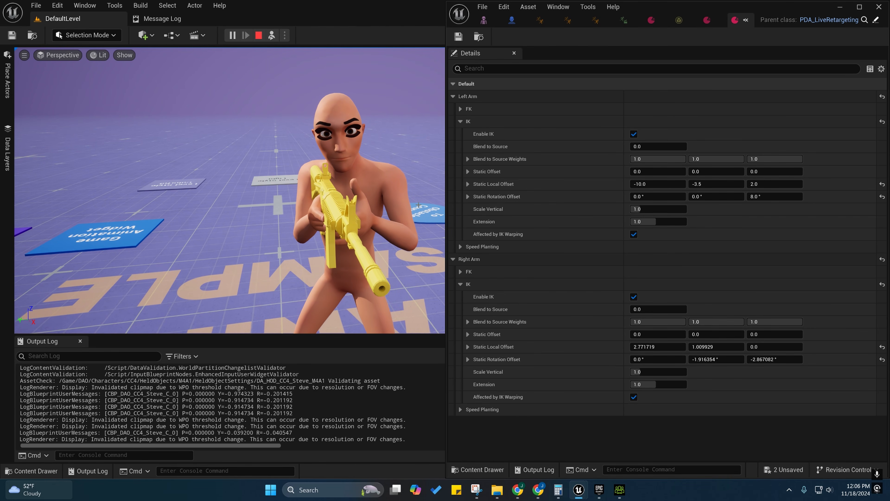
pyautogui.press('d')
pyautogui.moveTo(418, 205); pyautogui.dragTo(392, 204, button='right')
pyautogui.press('w')
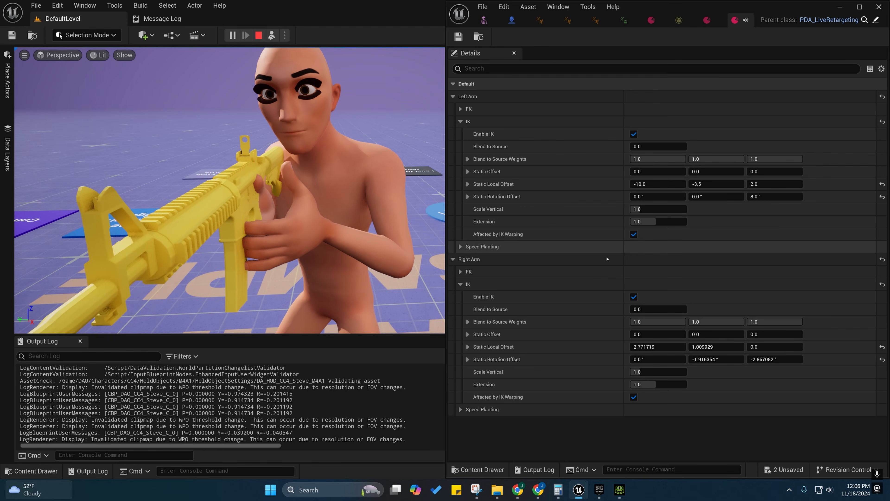
# Adjust the left arm's IK Static Local Offset to about -3.09 in X and -0.74 in Z, and save the aiming asset.
pyautogui.moveTo(655, 184); pyautogui.dragTo(667, 183)
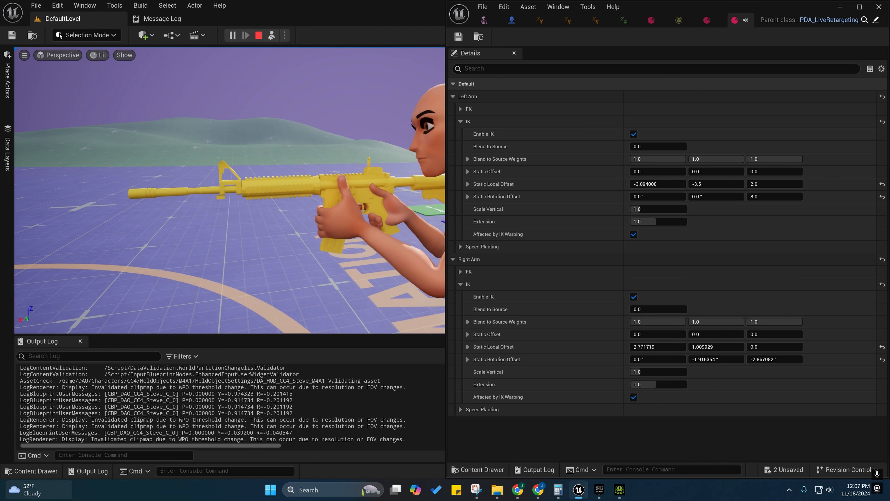
pyautogui.moveTo(774, 184); pyautogui.dragTo(722, 183)
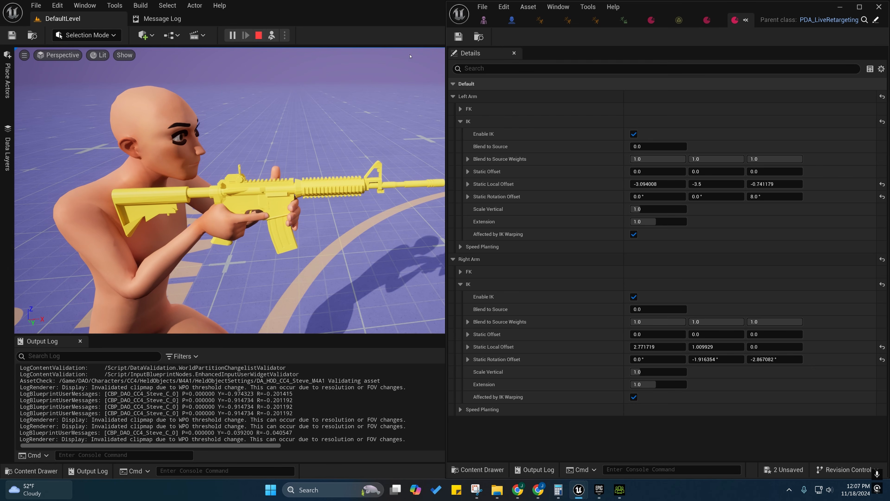
pyautogui.hotkey('ctrl', 's')
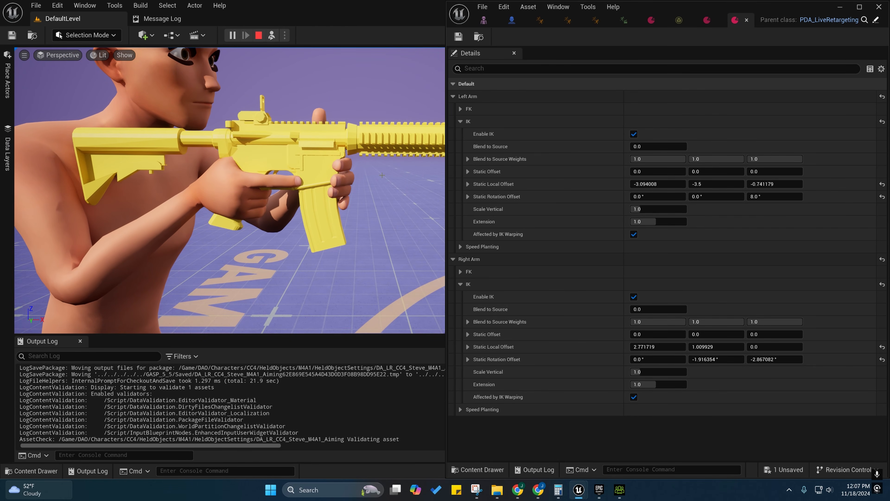
# Maximize the asset editor window and switch to the CBP_DAO_CC4_Steve blueprint.
pyautogui.click(860, 7)
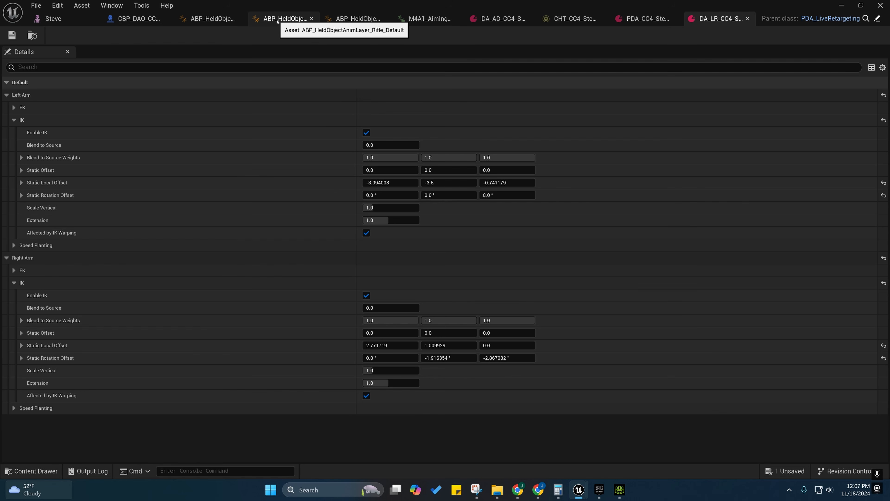
pyautogui.click(153, 21)
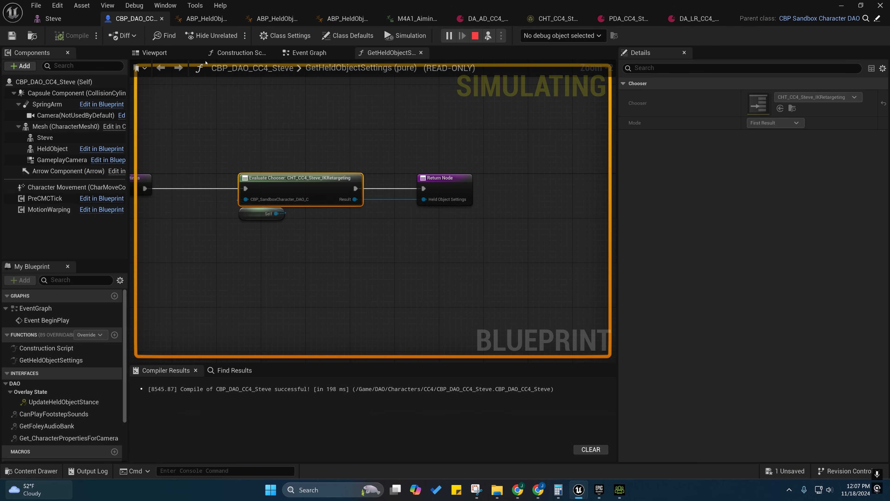
# Locate the Steve skeletal mesh in its Rigs folder and open the RTG_UEFN_to_CC4_Steve retargeter.
pyautogui.click(287, 20)
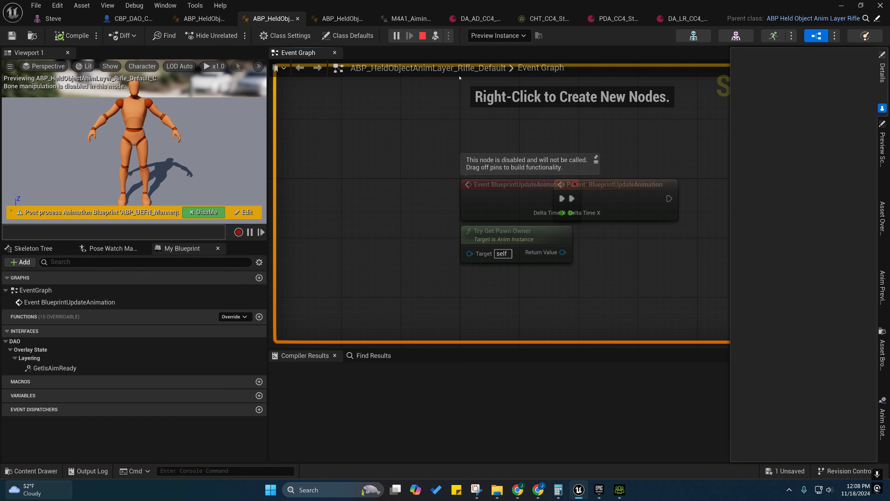
pyautogui.click(342, 18)
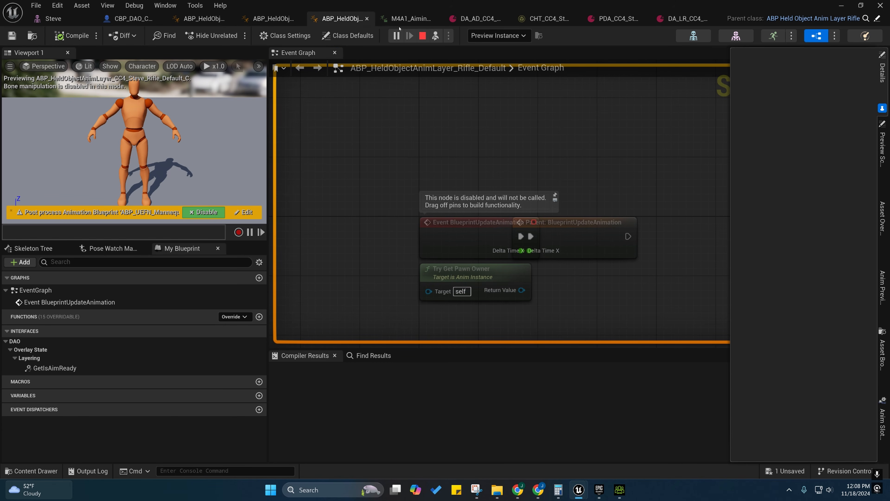
pyautogui.click(55, 21)
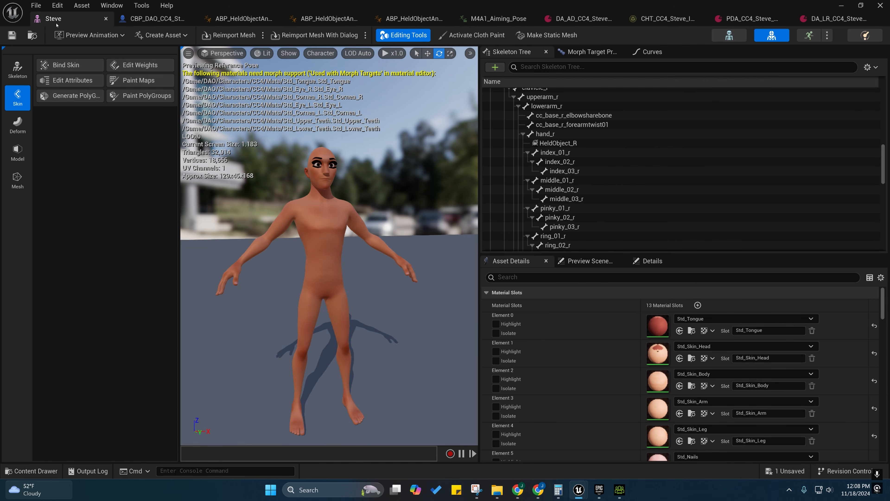
pyautogui.click(32, 35)
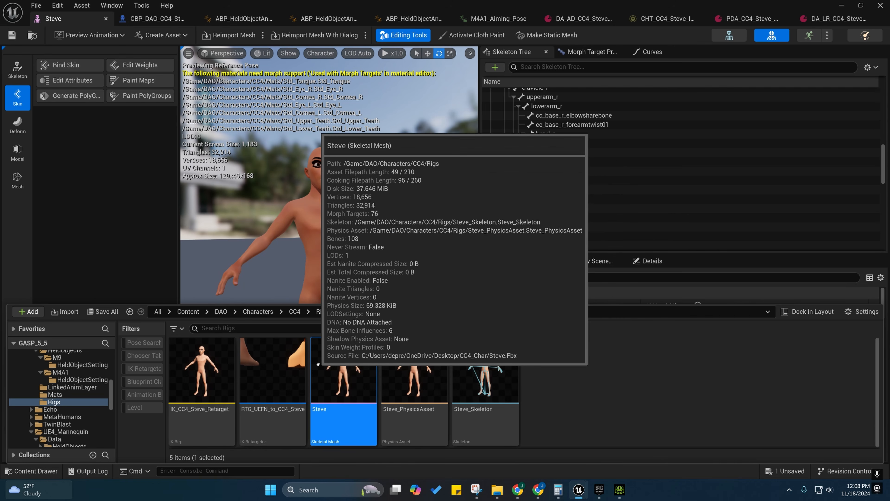
pyautogui.click(265, 371)
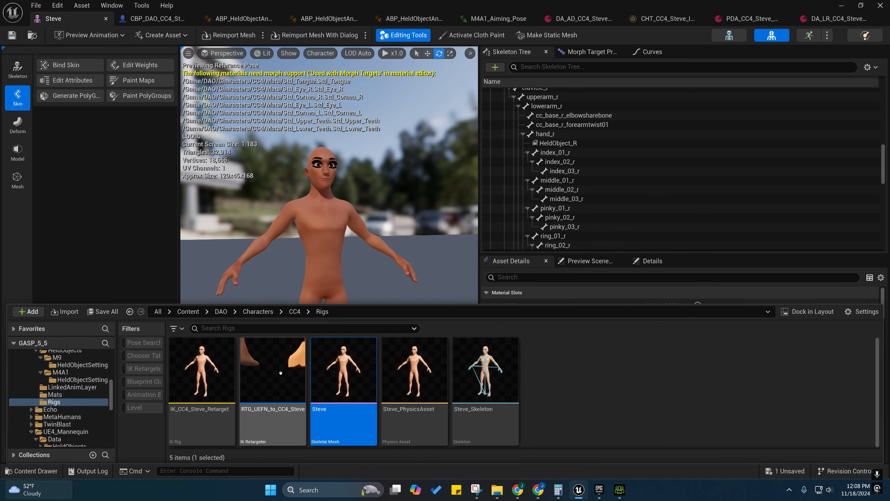
pyautogui.doubleClick(262, 371)
# Show the source skeleton of the retargeter and switch from Running Retarget to Editing Retarget Pose.
pyautogui.moveTo(360, 234); pyautogui.dragTo(489, 254, button='middle')
pyautogui.scroll(5, 488, 254)
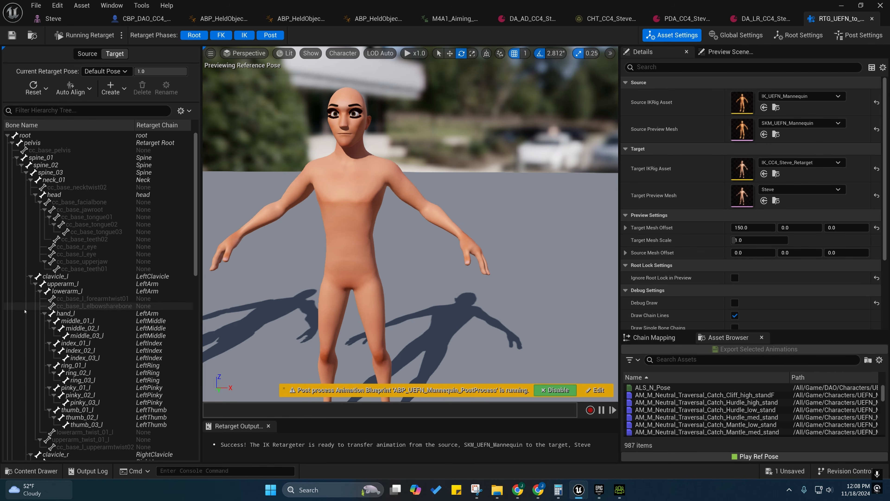
pyautogui.moveTo(350, 157)
pyautogui.keyDown('alt'); pyautogui.mouseDown()
pyautogui.moveTo(414, 160)
pyautogui.moveTo(351, 157)
pyautogui.mouseUp(); pyautogui.keyUp('alt')
pyautogui.moveTo(361, 160); pyautogui.dragTo(403, 163, button='right')
pyautogui.moveTo(389, 235)
pyautogui.mouseDown(button='right')
pyautogui.moveTo(432, 250)
pyautogui.moveTo(399, 250)
pyautogui.mouseUp(button='right')
pyautogui.click(87, 53)
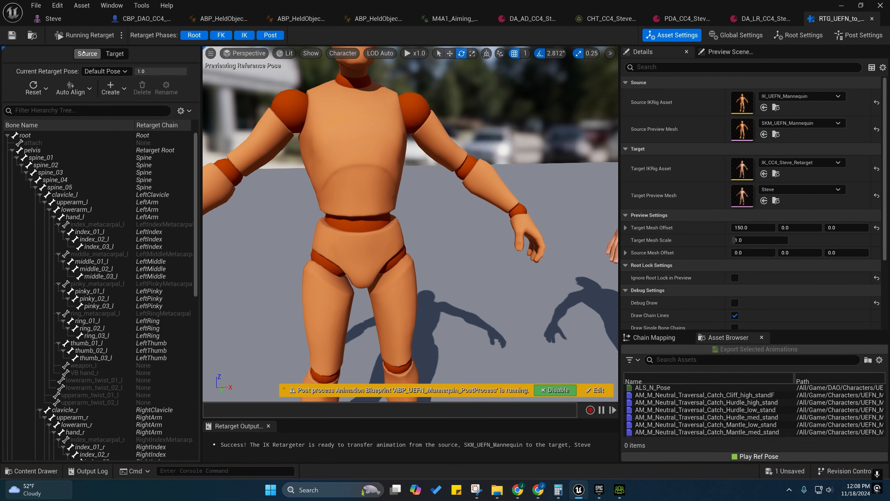
pyautogui.click(77, 35)
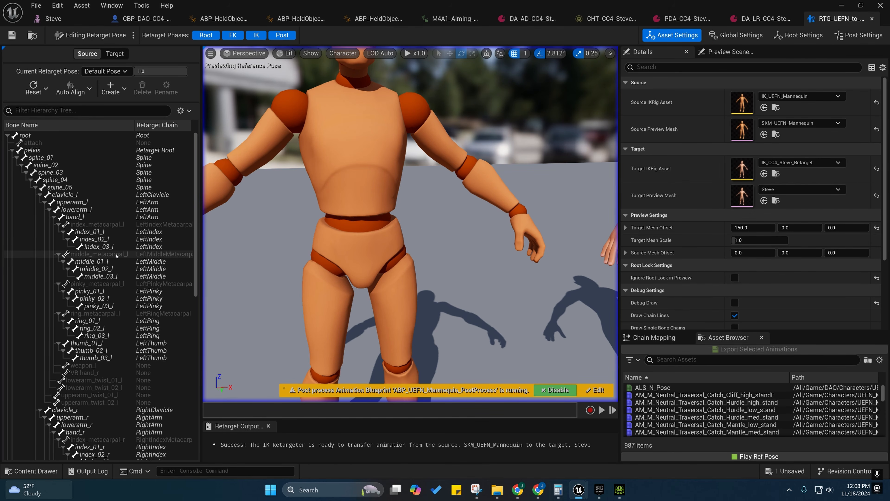
# Collapse the left hand's finger chains in the source bone hierarchy down to each finger's first joint.
pyautogui.scroll(-1, 116, 255)
pyautogui.click(63, 217)
pyautogui.click(59, 224)
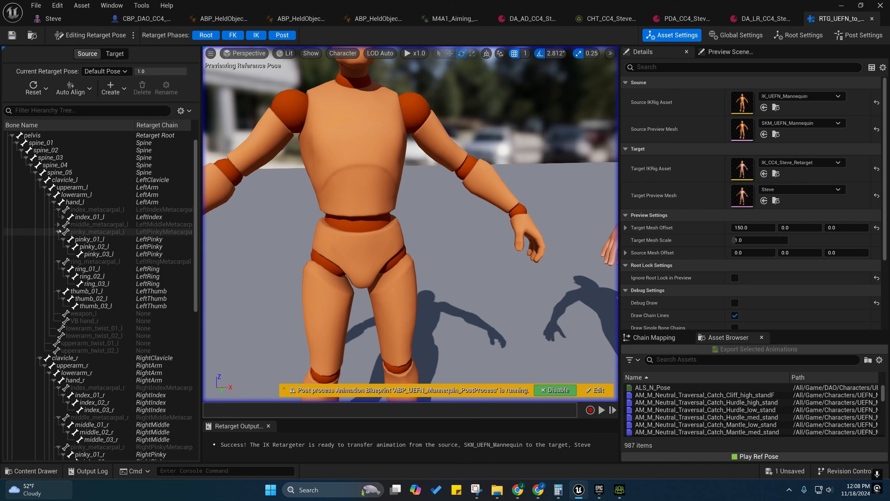
pyautogui.click(59, 232)
pyautogui.click(58, 239)
pyautogui.click(58, 246)
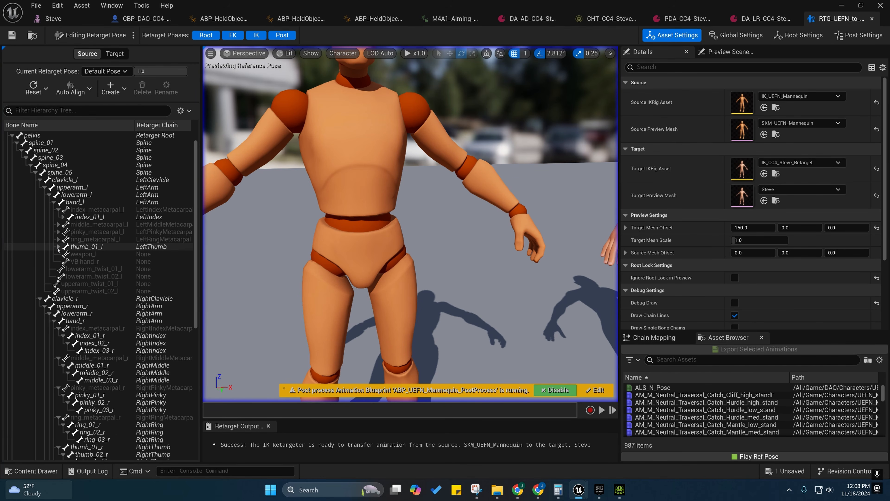
pyautogui.click(59, 225)
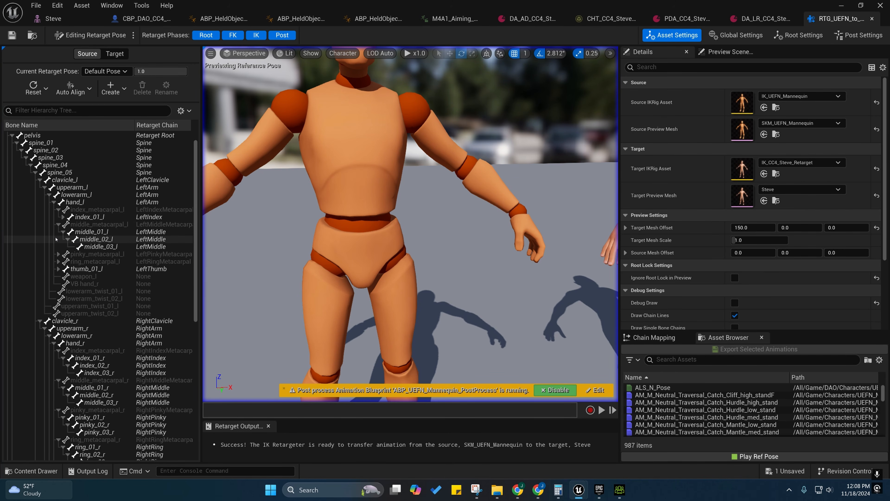
pyautogui.click(63, 232)
pyautogui.click(59, 240)
pyautogui.click(63, 246)
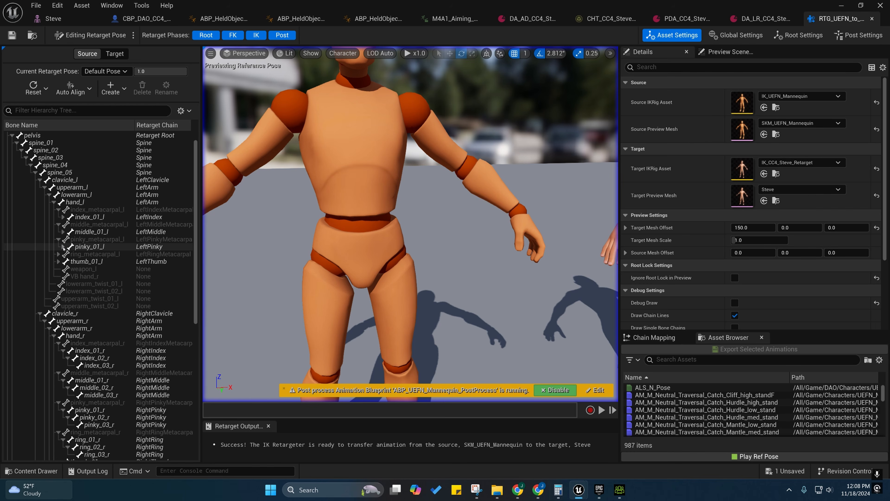
pyautogui.click(58, 255)
pyautogui.click(63, 261)
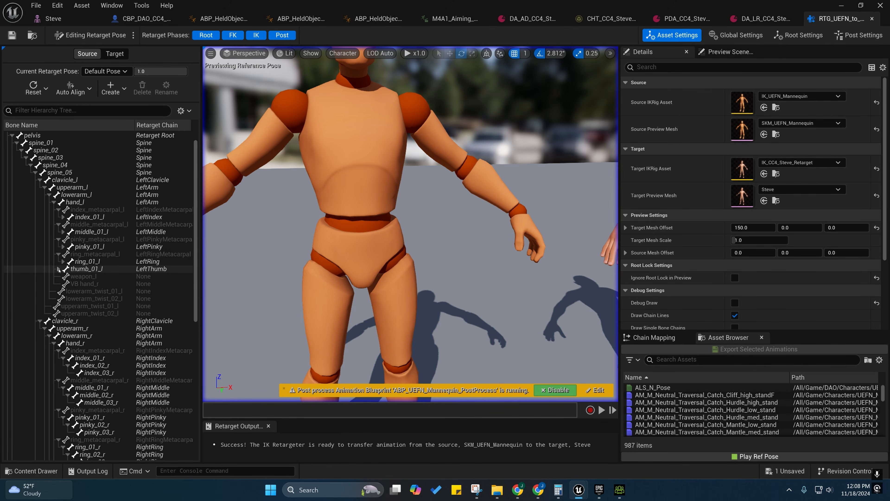
pyautogui.click(58, 269)
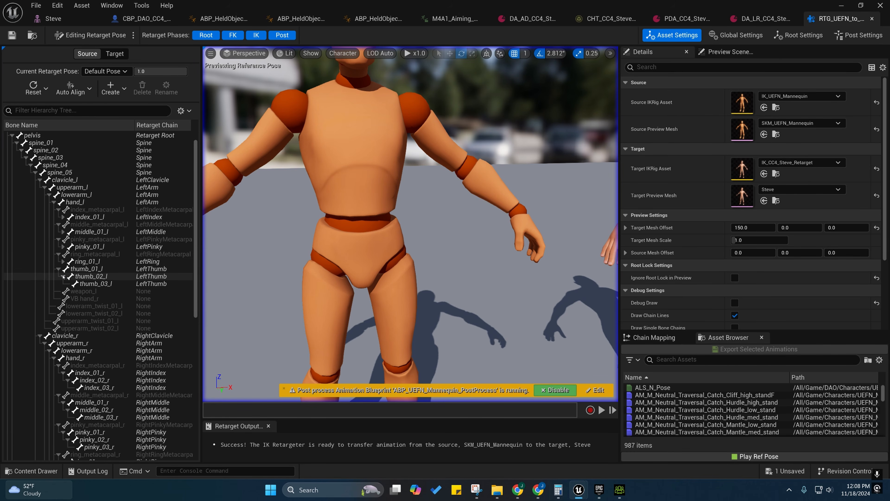
pyautogui.click(58, 268)
# Collapse the right hand's index, middle, pinky and ring chains in the source hierarchy to their first joints.
pyautogui.click(63, 358)
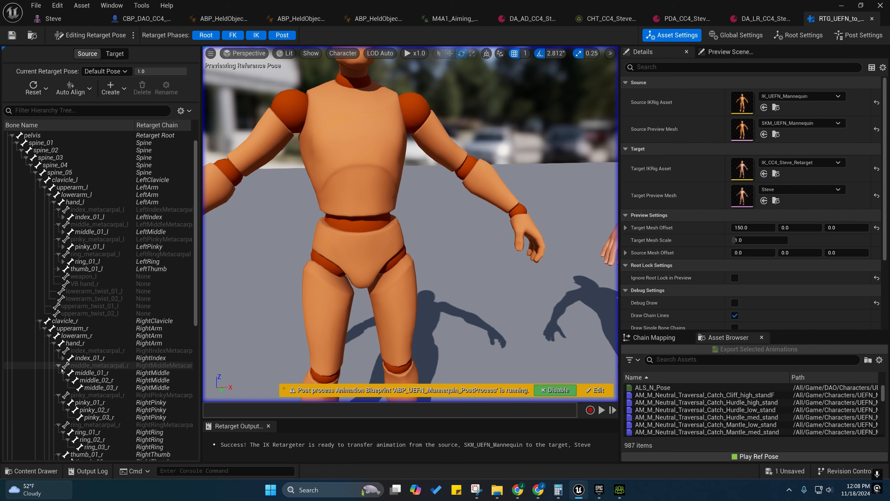
pyautogui.click(64, 372)
pyautogui.click(63, 387)
pyautogui.click(63, 402)
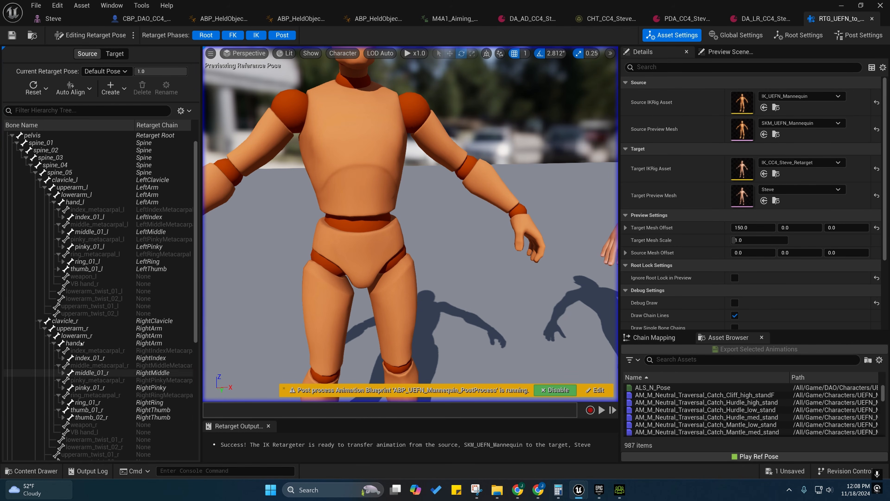
# Select the finger and thumb bones of both source hands and auto-align them with Align Selected and Children.
pyautogui.click(87, 216)
pyautogui.keyDown('shift'); pyautogui.click(87, 269); pyautogui.keyUp('shift')
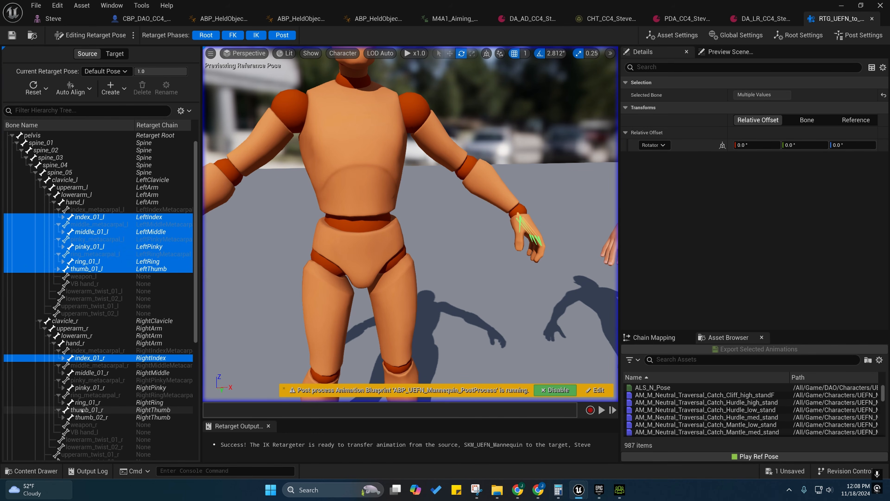
pyautogui.keyDown('ctrl'); pyautogui.keyDown('shift'); pyautogui.click(90, 417); pyautogui.keyUp('shift'); pyautogui.keyUp('ctrl')
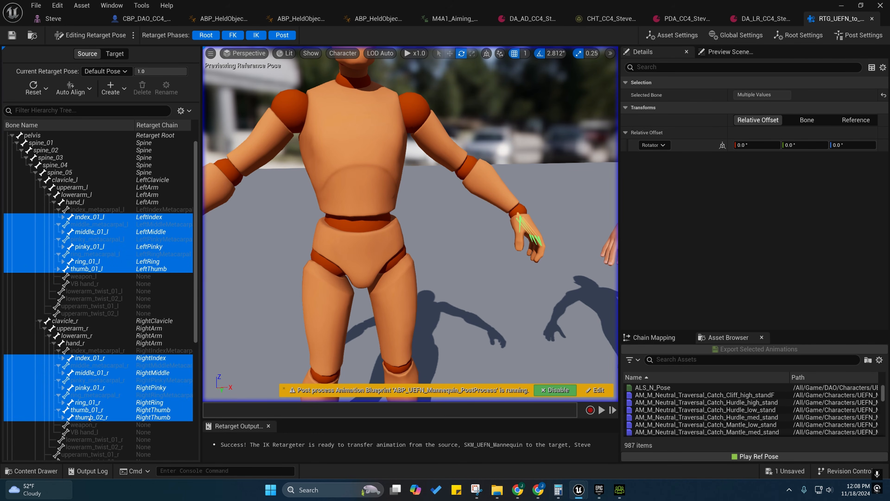
pyautogui.click(78, 92)
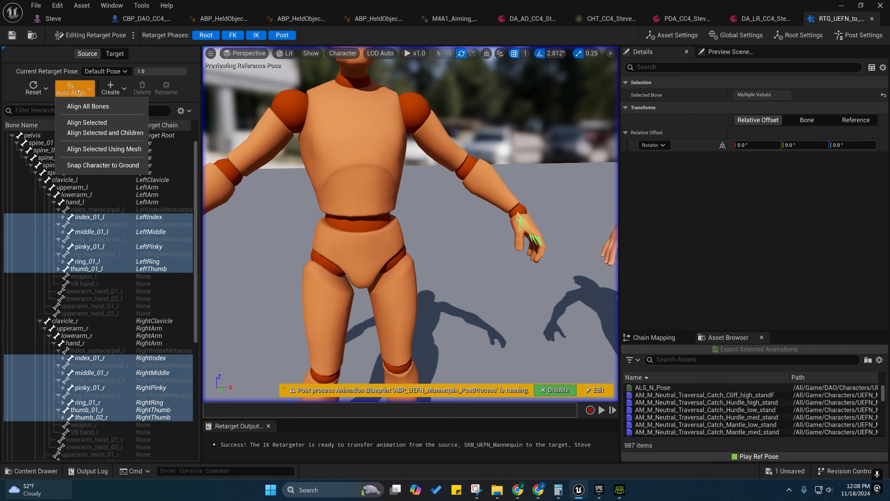
pyautogui.click(89, 134)
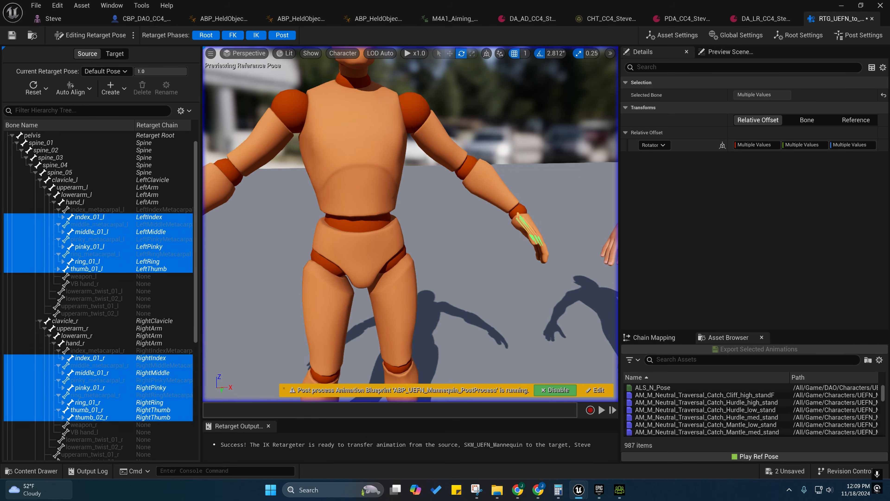
# Examine the mannequin's finger alignment up close, looking at the selected bones on its hands.
pyautogui.moveTo(410, 225); pyautogui.dragTo(426, 203, button='right')
pyautogui.press('s')
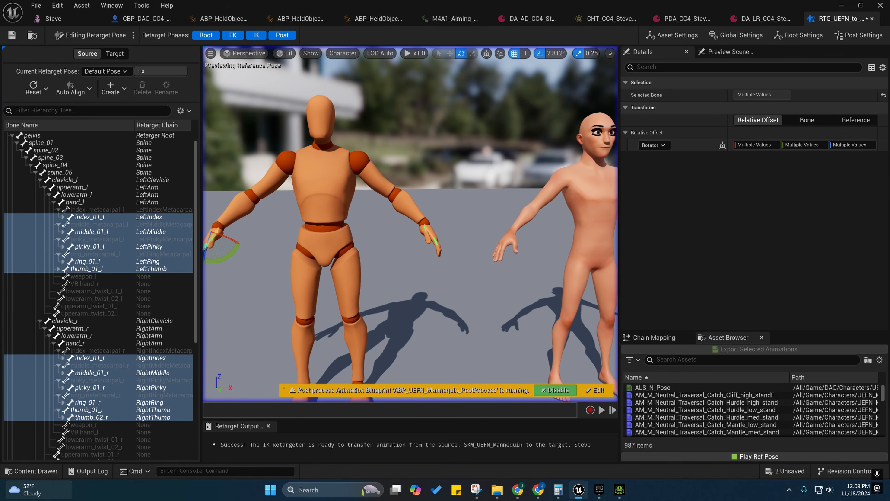
pyautogui.press('w')
pyautogui.moveTo(427, 203); pyautogui.dragTo(402, 195, button='right')
pyautogui.press('a')
pyautogui.press('d')
pyautogui.press('w')
pyautogui.press('w')
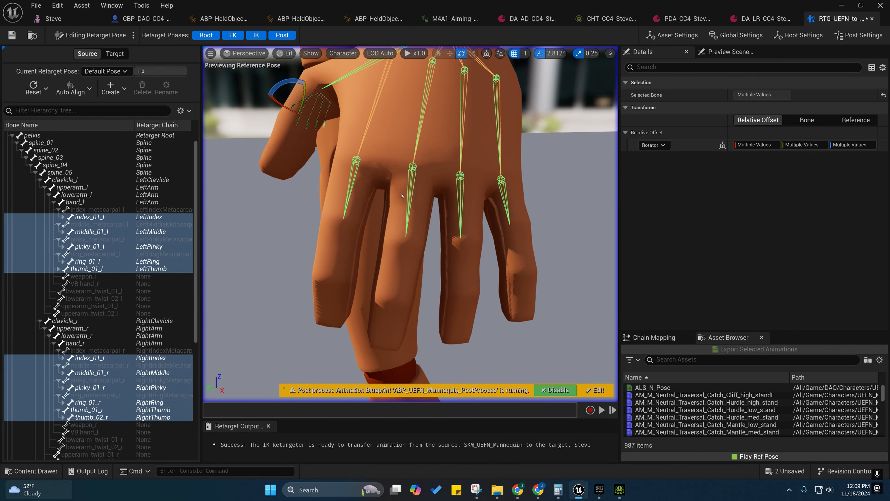
pyautogui.moveTo(347, 248)
pyautogui.mouseDown(button='right')
pyautogui.moveTo(464, 250)
pyautogui.moveTo(362, 241)
pyautogui.mouseUp(button='right')
pyautogui.press('w')
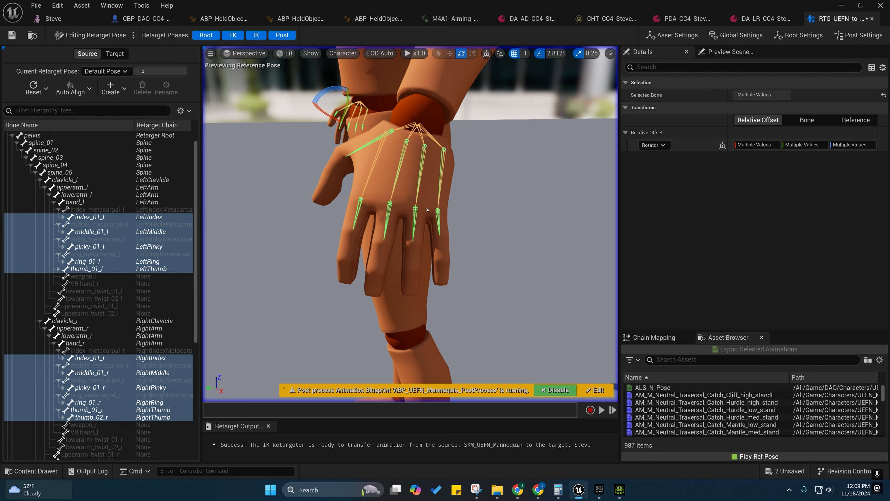
# Compare the mannequin's aligned hand pose with Steve's hand from several distances and angles.
pyautogui.moveTo(361, 240); pyautogui.dragTo(394, 193, button='right')
pyautogui.press('s')
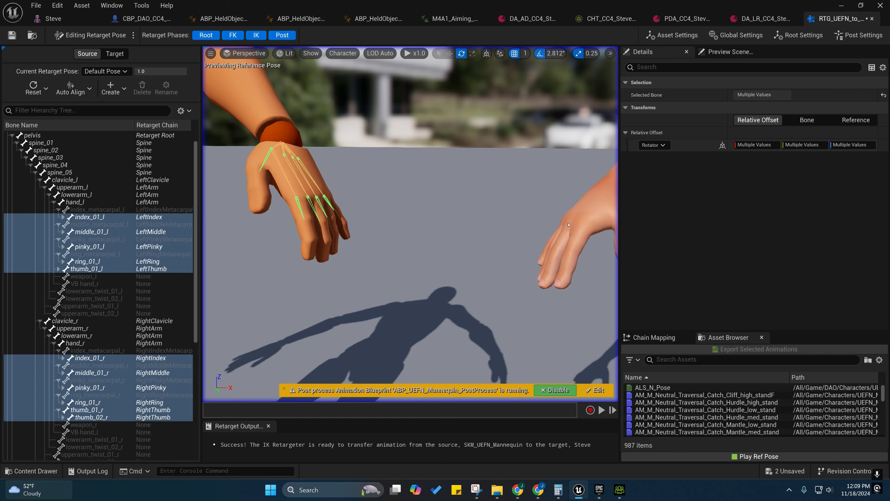
pyautogui.press('s')
pyautogui.moveTo(482, 252); pyautogui.dragTo(403, 254, button='right')
pyautogui.press('d')
pyautogui.press('w')
pyautogui.press('s')
pyautogui.press('a')
pyautogui.press('w')
pyautogui.press('s')
pyautogui.press('w')
pyautogui.press('s')
pyautogui.press('d')
pyautogui.press('s')
pyautogui.press('w')
pyautogui.press('a')
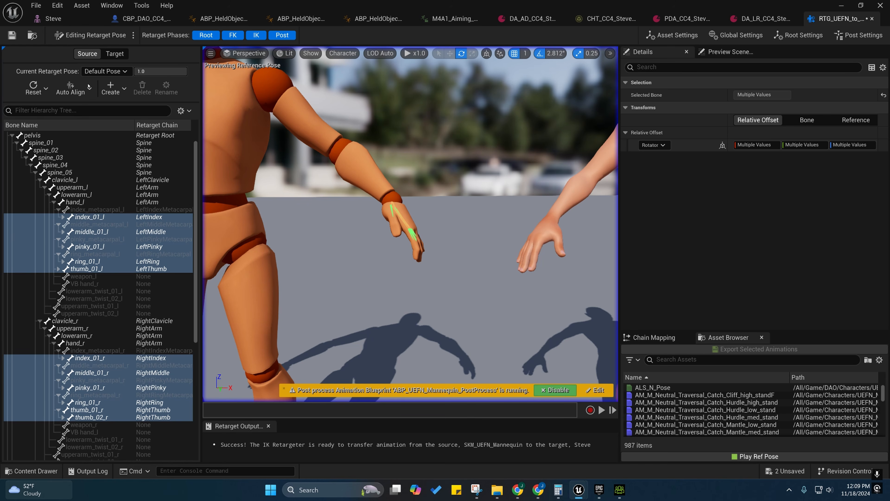
# Switch the retargeter back to Running Retarget, check Steve's hands on both sides, and save the asset.
pyautogui.click(78, 35)
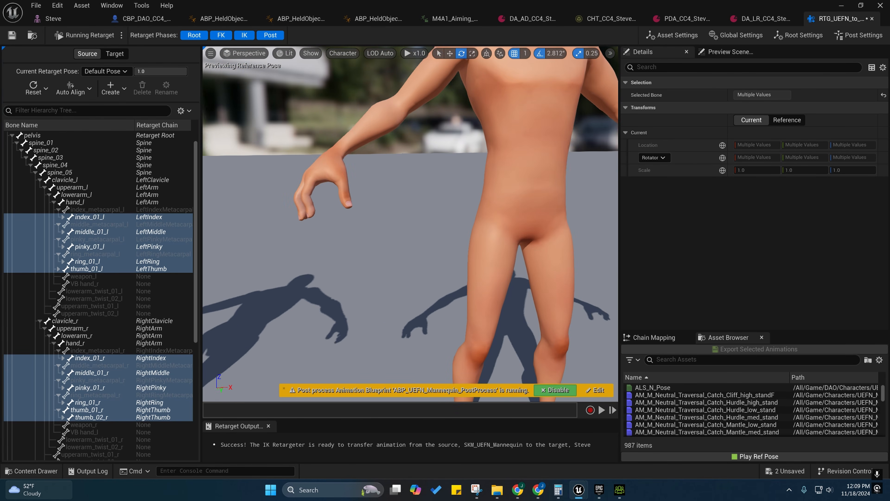
pyautogui.moveTo(425, 225); pyautogui.dragTo(426, 224, button='right')
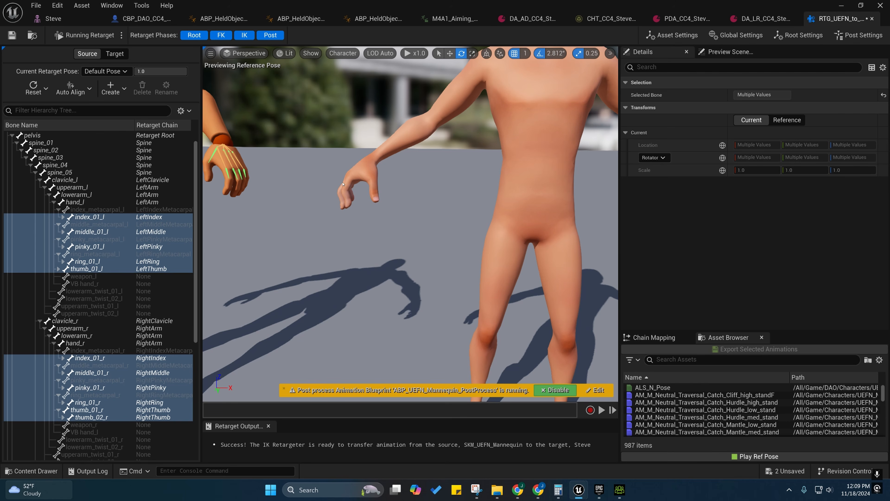
pyautogui.moveTo(590, 220); pyautogui.dragTo(590, 220, button='right')
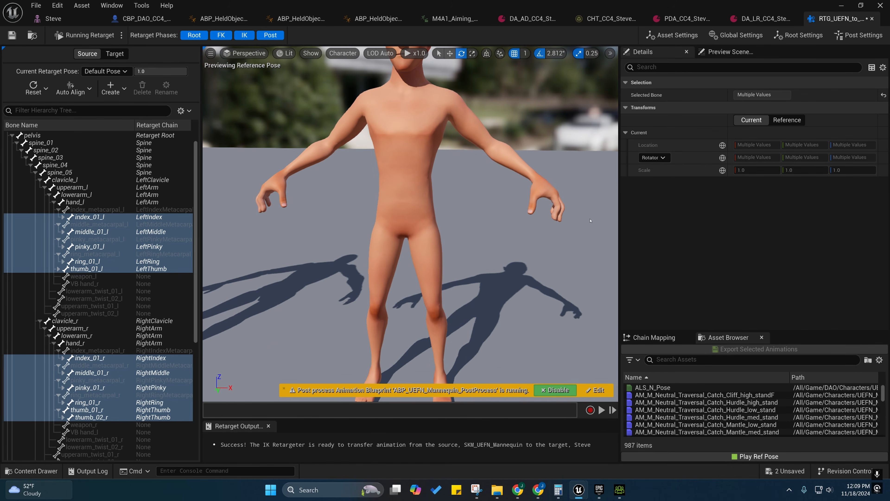
pyautogui.scroll(-2, 394, 237)
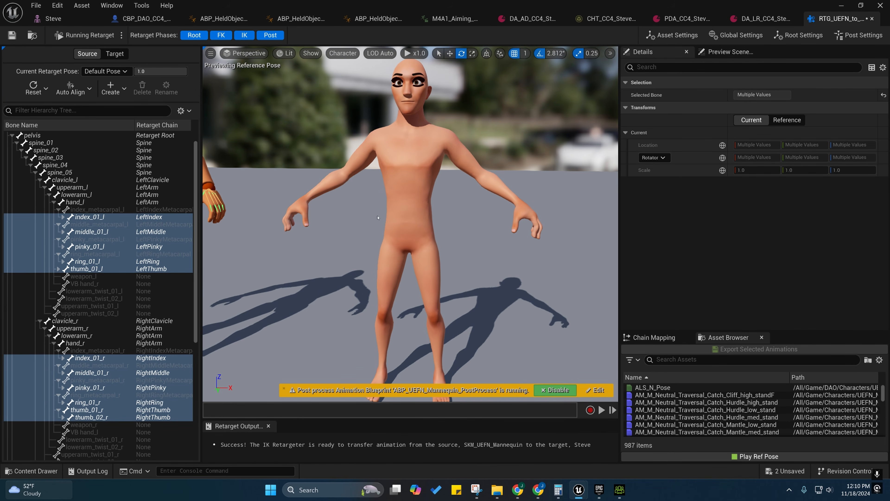
pyautogui.moveTo(362, 212); pyautogui.dragTo(363, 212, button='right')
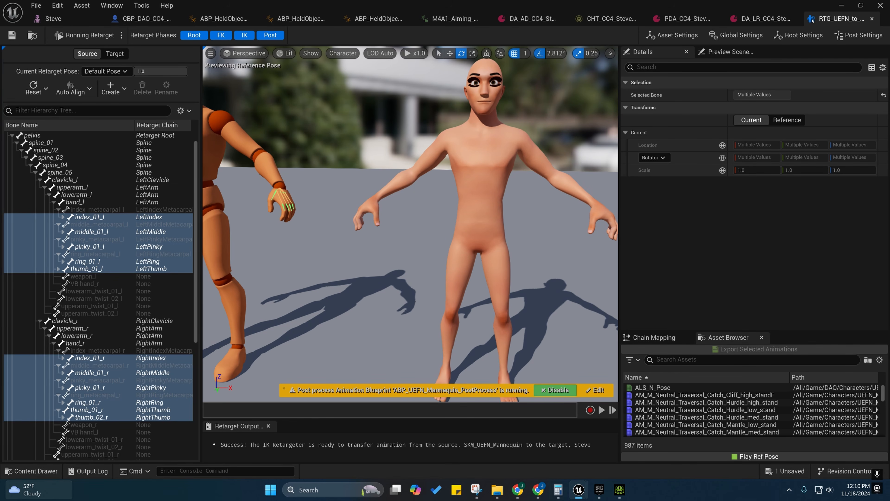
# Check the rifle grip in the running level and place the CC4 Steve live retargeting asset side by side with the viewport.
pyautogui.click(840, 6)
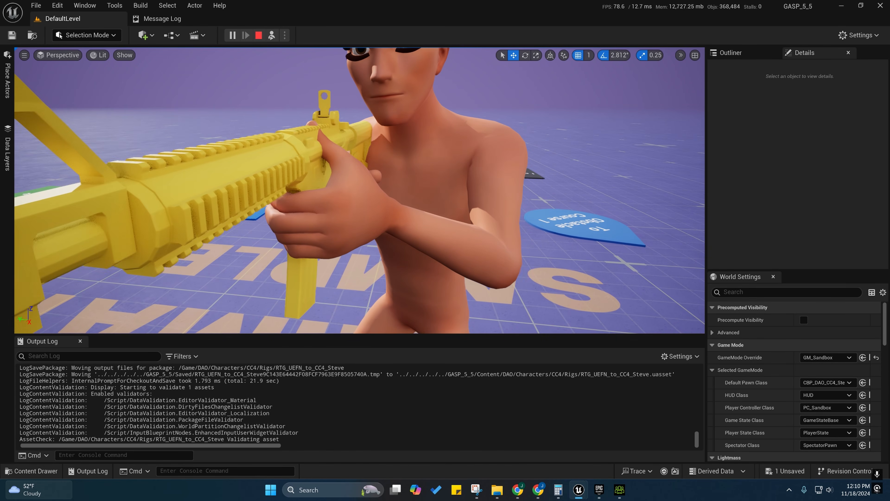
pyautogui.moveTo(579, 489)
pyautogui.click(627, 439)
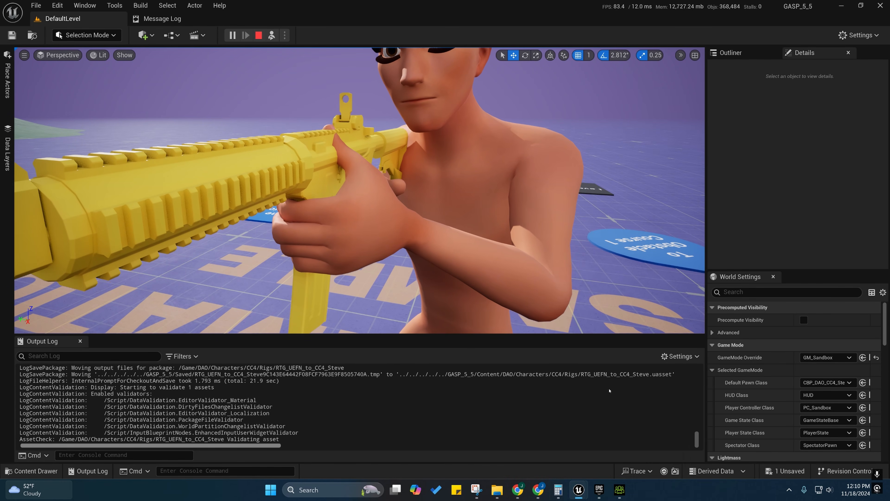
pyautogui.click(753, 20)
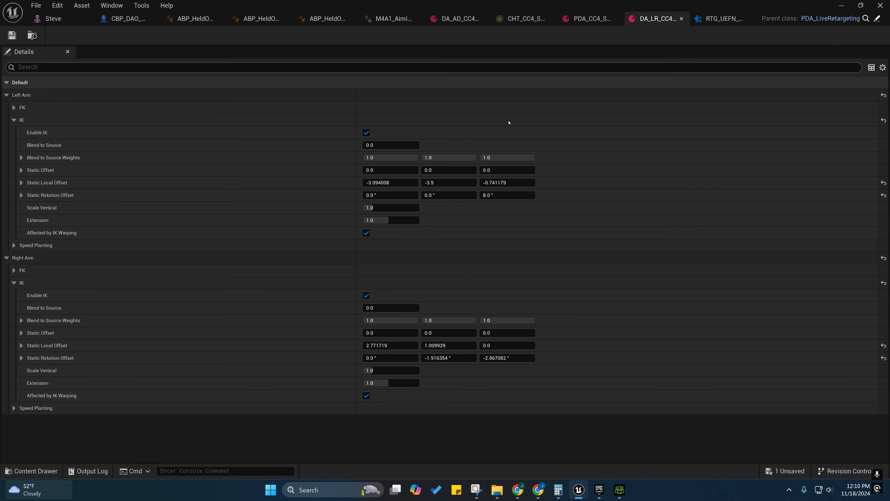
pyautogui.moveTo(407, 3); pyautogui.dragTo(889, 156)
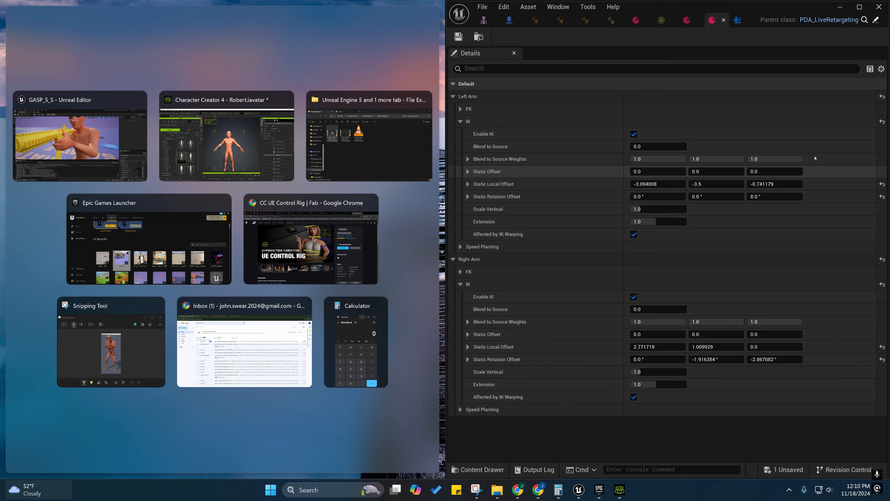
pyautogui.click(639, 11)
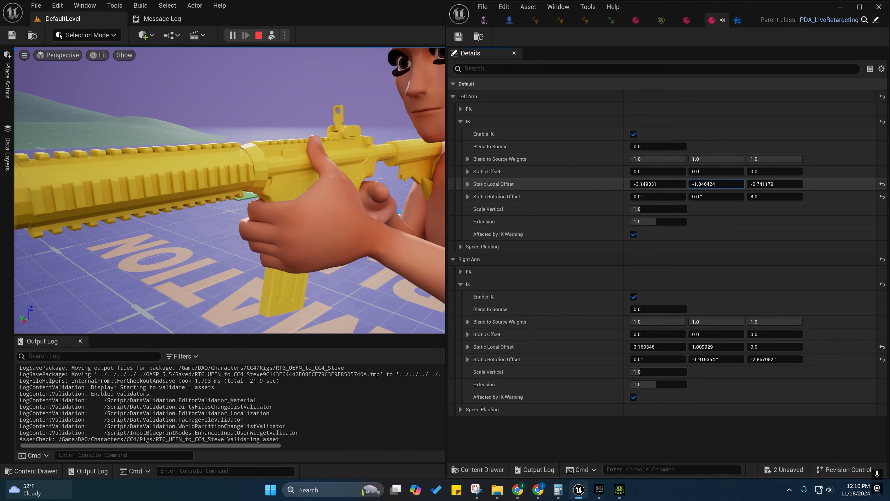
# Set the left arm IK's Static Local Offset Y to -2.669896, then save and close the aiming live retargeting asset.
pyautogui.moveTo(716, 184); pyautogui.dragTo(711, 184)
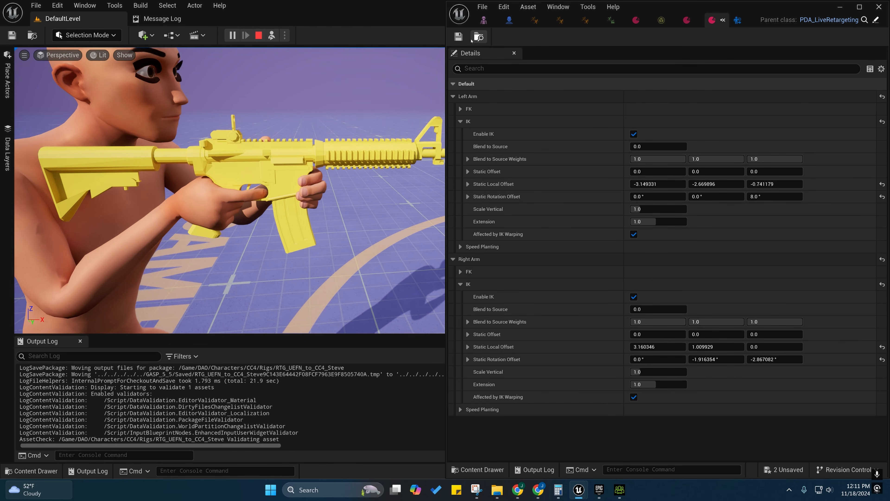
pyautogui.click(458, 36)
pyautogui.click(723, 21)
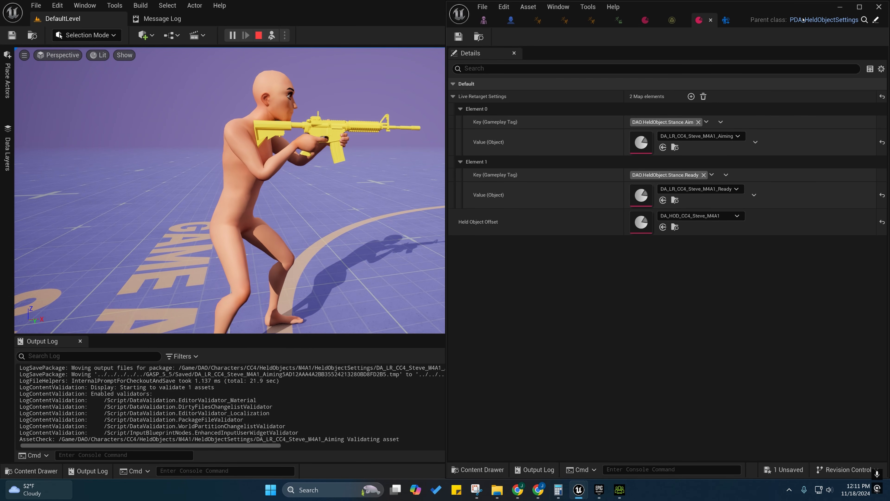
# Bring up the RTG_UEFN_to_CC4 retargeter full size, switch it to Editing Retarget Pose, and inspect Steve's arms and hand.
pyautogui.click(724, 20)
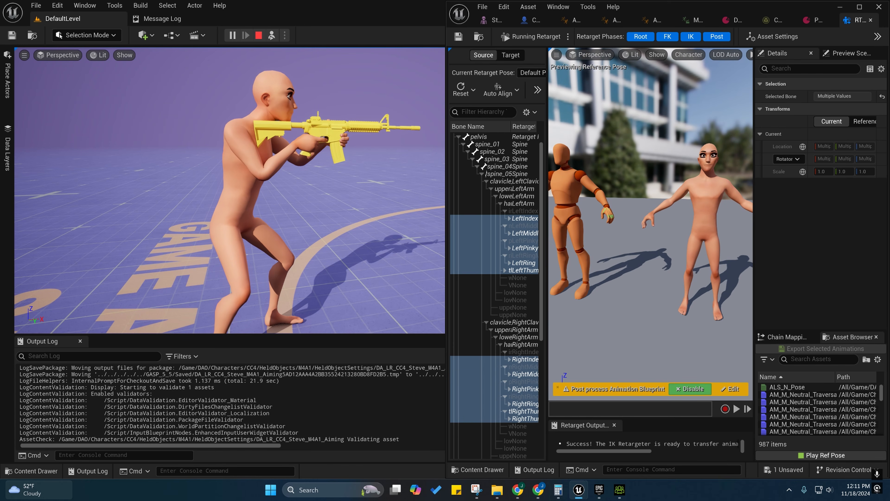
pyautogui.click(772, 37)
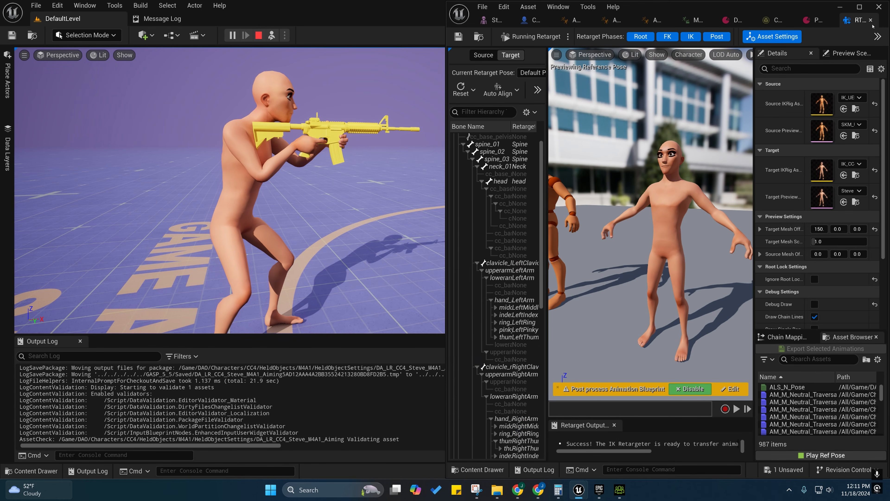
pyautogui.click(859, 6)
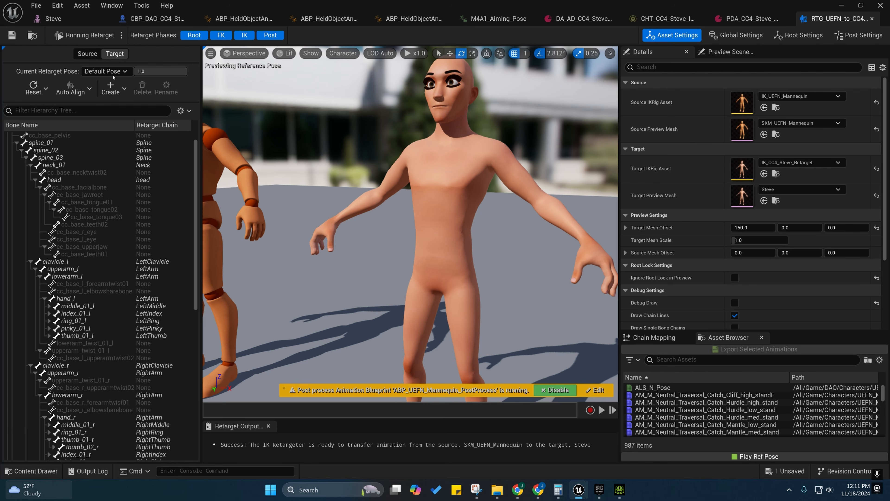
pyautogui.click(85, 35)
pyautogui.moveTo(410, 224); pyautogui.dragTo(450, 238, button='right')
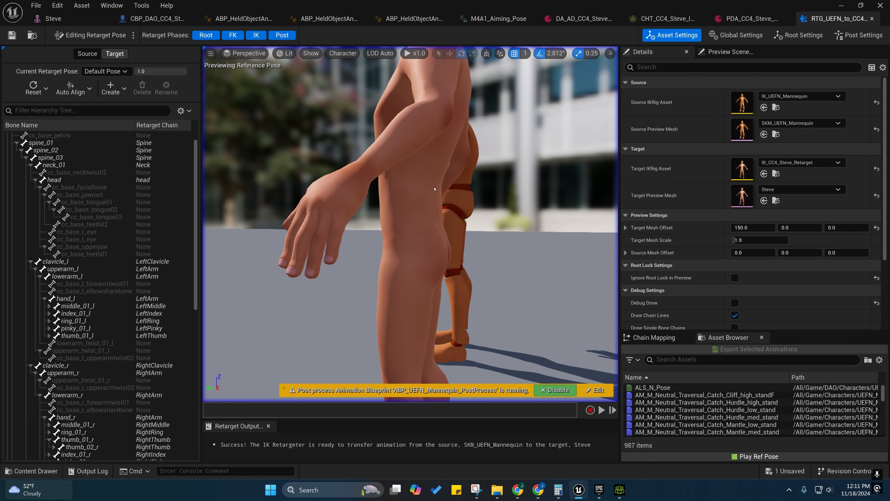
pyautogui.moveTo(462, 96); pyautogui.dragTo(350, 95, button='right')
pyautogui.scroll(1, 65, 138)
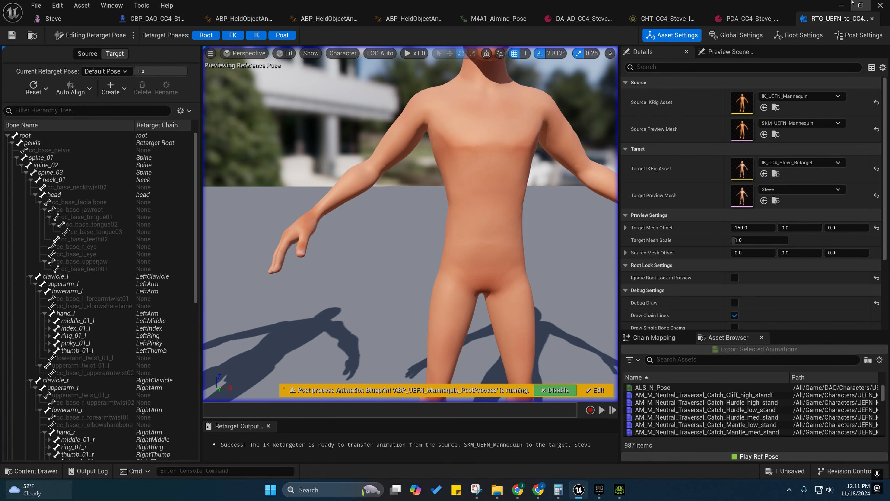
# Check Steve's aiming posture in the running level and return to the retargeter.
pyautogui.click(841, 5)
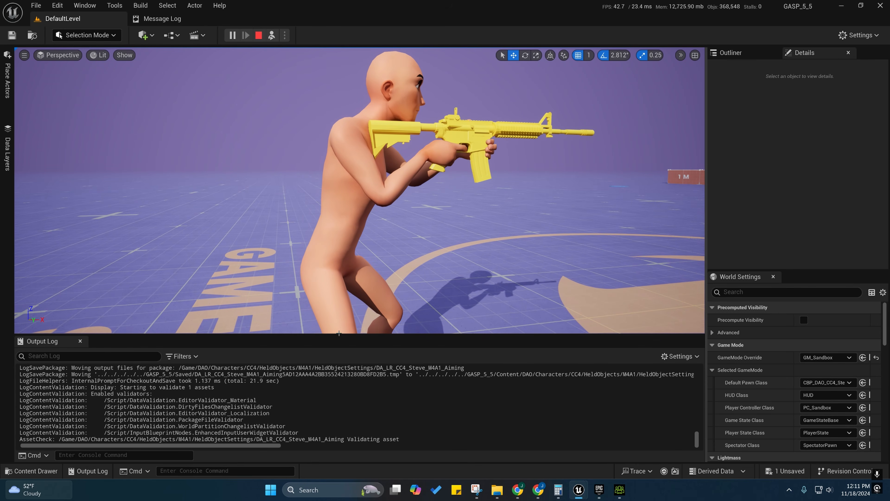
pyautogui.moveTo(585, 493)
pyautogui.click(617, 435)
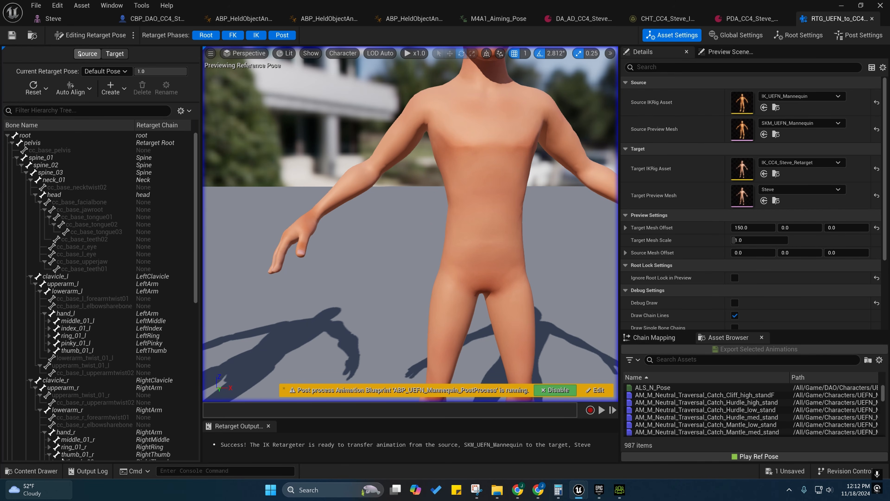
# Try auto-aligning the source mannequin's pelvis together with all of its child bones.
pyautogui.click(80, 53)
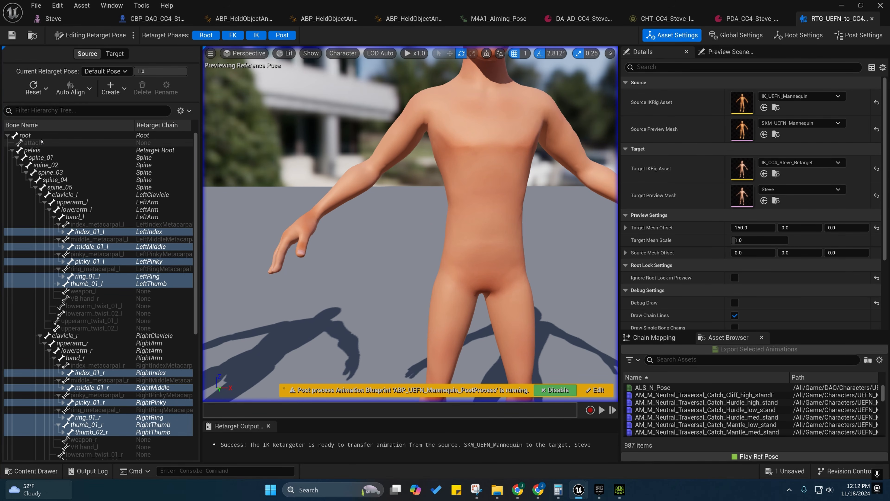
pyautogui.click(32, 150)
pyautogui.click(80, 85)
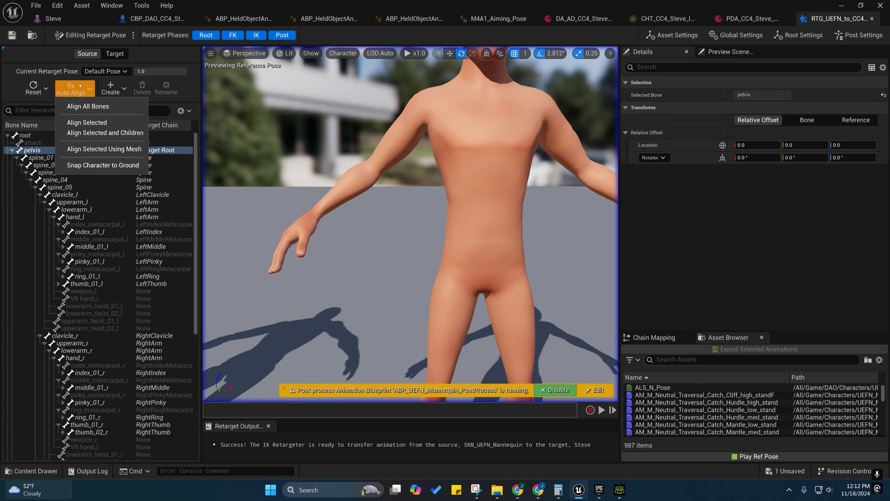
pyautogui.click(109, 132)
# Take control of the character in the running level, detach from it again, and check the aiming posture and rifle grip.
pyautogui.click(835, 4)
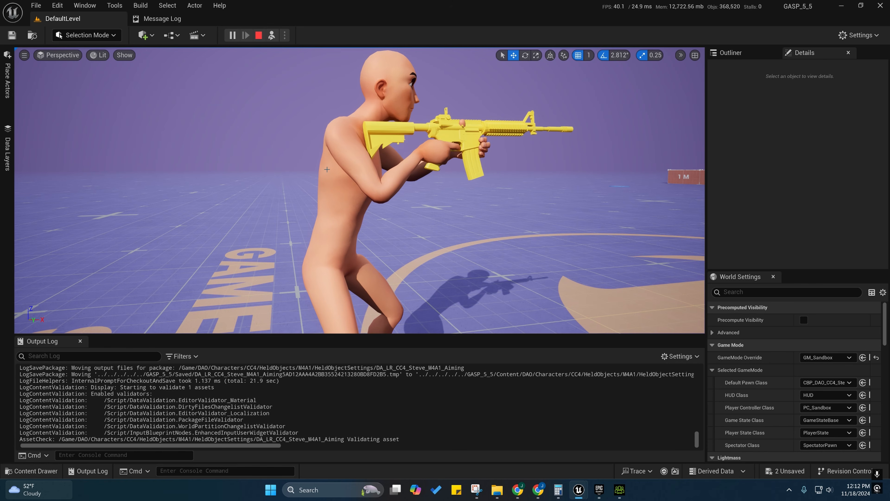
pyautogui.click(327, 179)
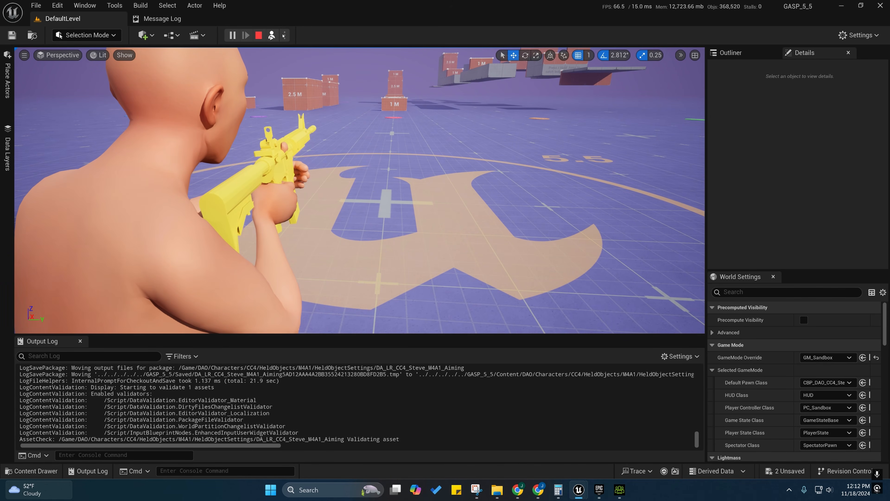
pyautogui.click(272, 35)
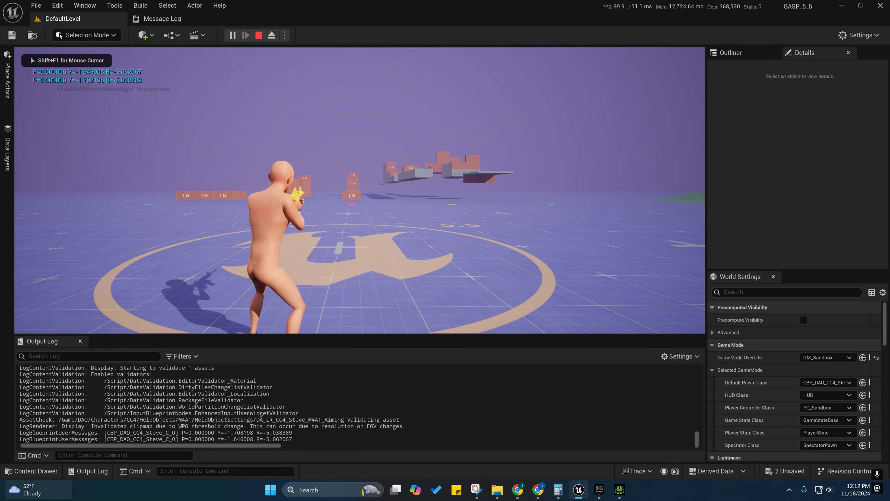
pyautogui.press('F8')
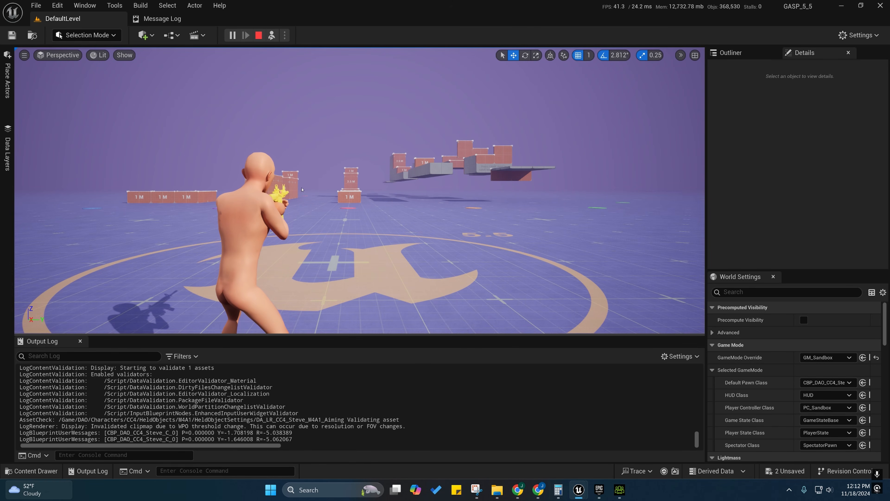
pyautogui.moveTo(360, 190); pyautogui.dragTo(249, 186, button='right')
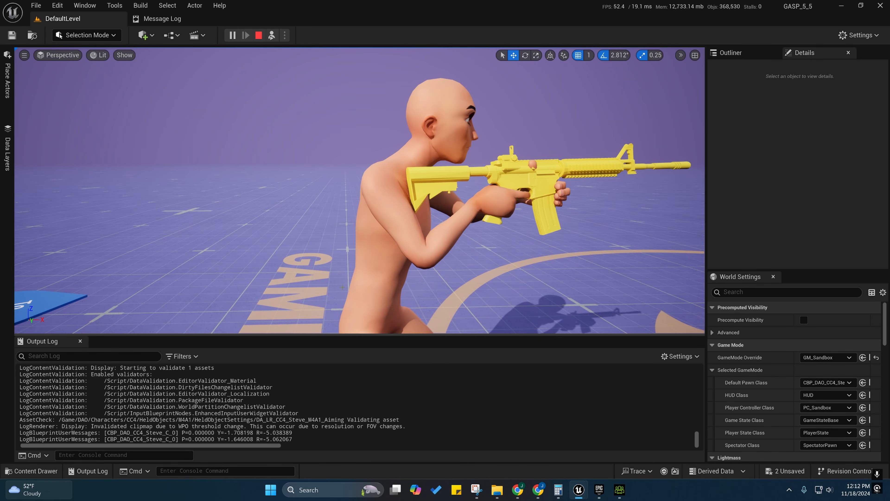
# Return to the retargeter and reset the source mannequin's aligned pose.
pyautogui.moveTo(574, 491)
pyautogui.click(656, 438)
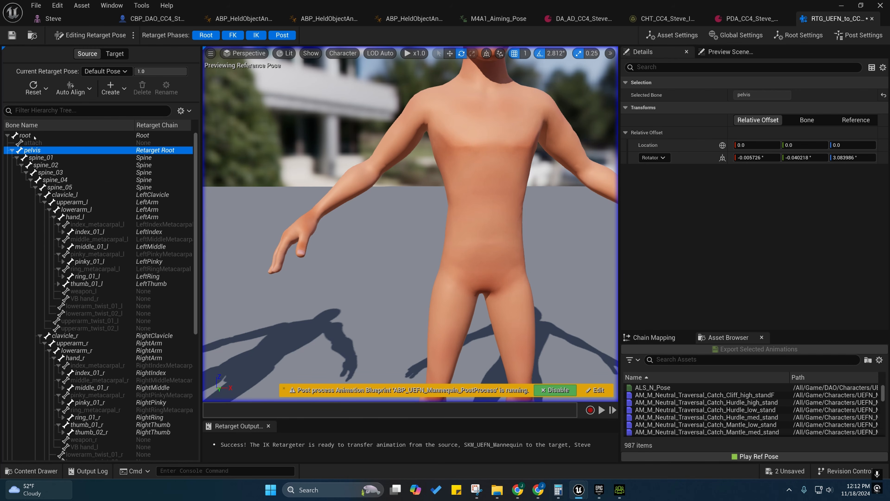
pyautogui.click(70, 87)
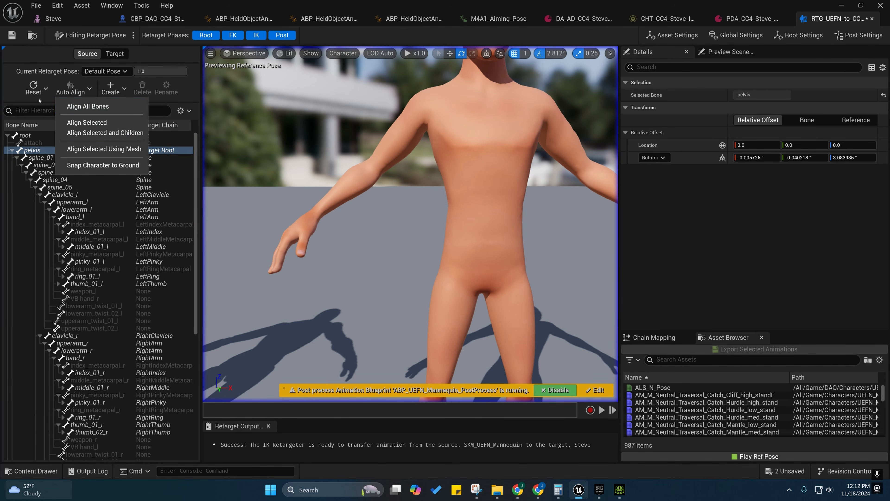
pyautogui.click(45, 88)
pyautogui.click(53, 127)
# Select the source mannequin's finger and thumb bones on both hands and auto-align them including their children.
pyautogui.scroll(-1, 66, 206)
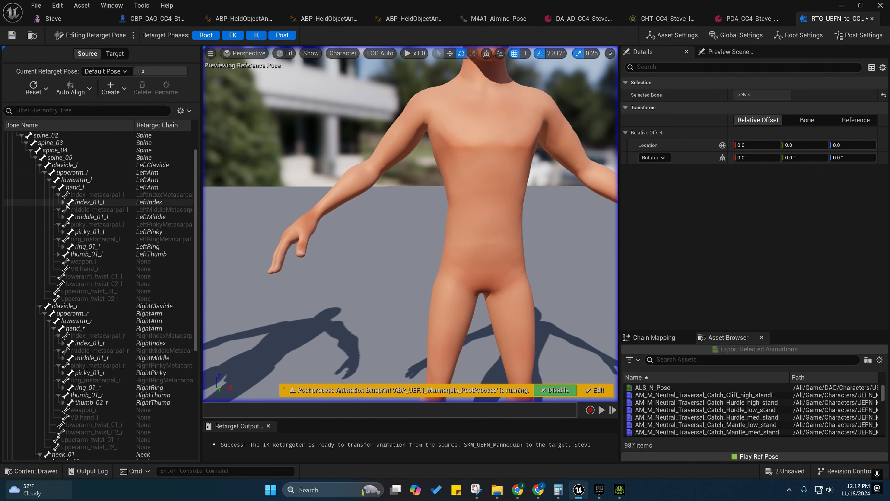
pyautogui.click(66, 202)
pyautogui.keyDown('shift'); pyautogui.click(84, 253); pyautogui.keyUp('shift')
pyautogui.scroll(-3, 86, 238)
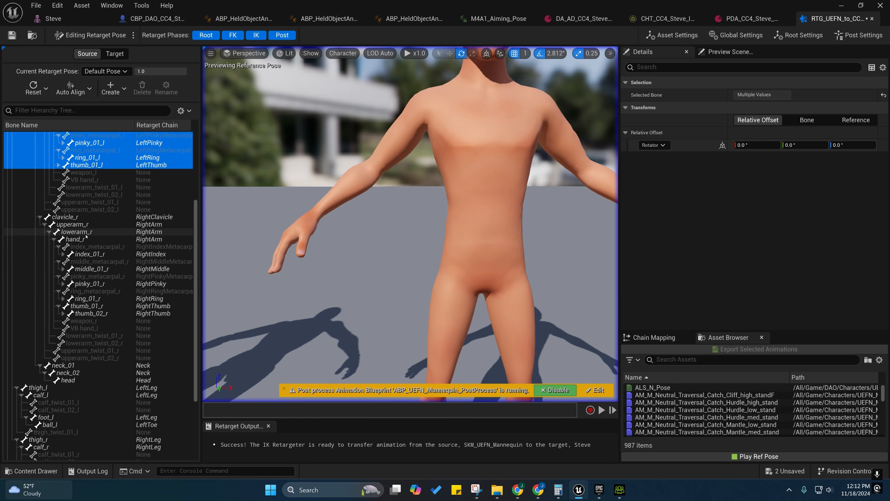
pyautogui.scroll(-1, 86, 238)
pyautogui.keyDown('ctrl'); pyautogui.click(88, 224); pyautogui.keyUp('ctrl')
pyautogui.keyDown('shift'); pyautogui.click(89, 283); pyautogui.keyUp('shift')
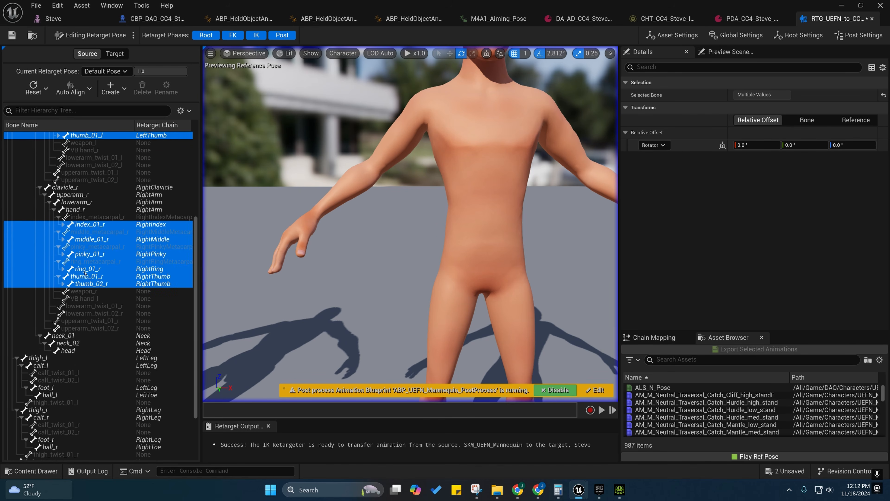
pyautogui.scroll(3, 85, 273)
pyautogui.click(74, 88)
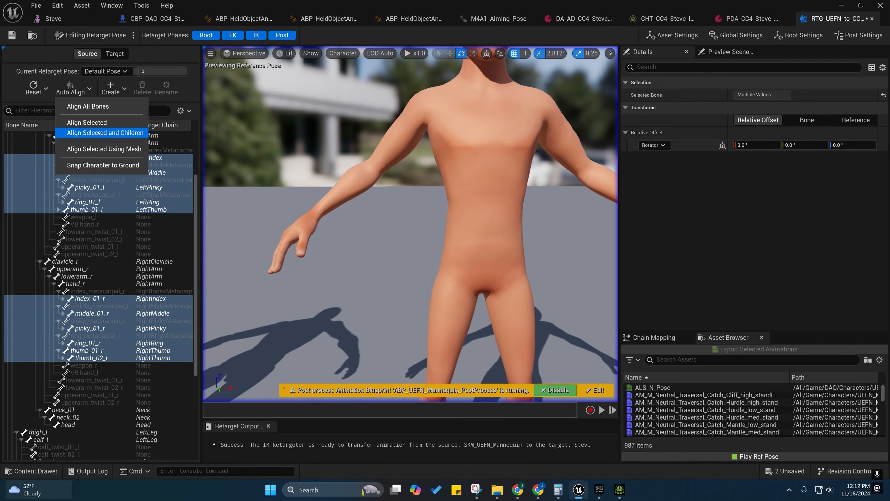
pyautogui.click(99, 133)
pyautogui.scroll(1, 91, 203)
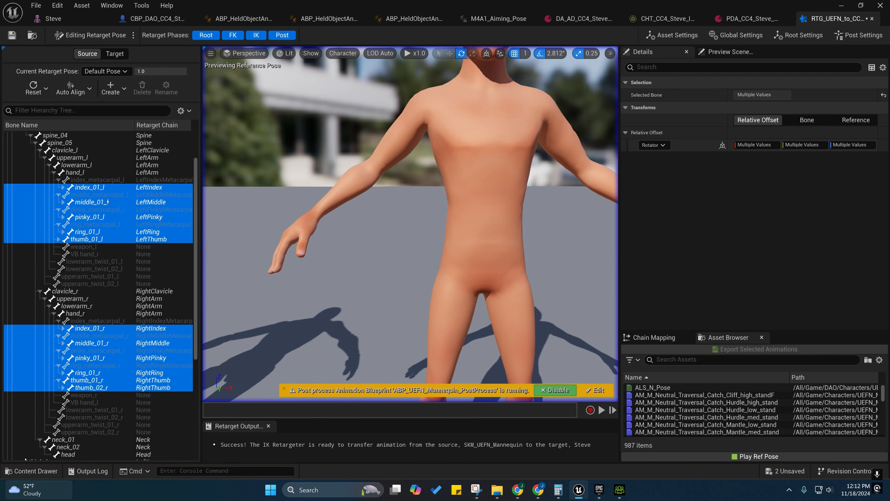
# Compare the mannequin's and Steve's arm and hand poses from several views, checking both the target and source skeletons.
pyautogui.press('s')
pyautogui.moveTo(446, 234)
pyautogui.mouseDown(button='right')
pyautogui.moveTo(490, 234)
pyautogui.moveTo(454, 234)
pyautogui.mouseUp(button='right')
pyautogui.press('a')
pyautogui.press('w')
pyautogui.press('d')
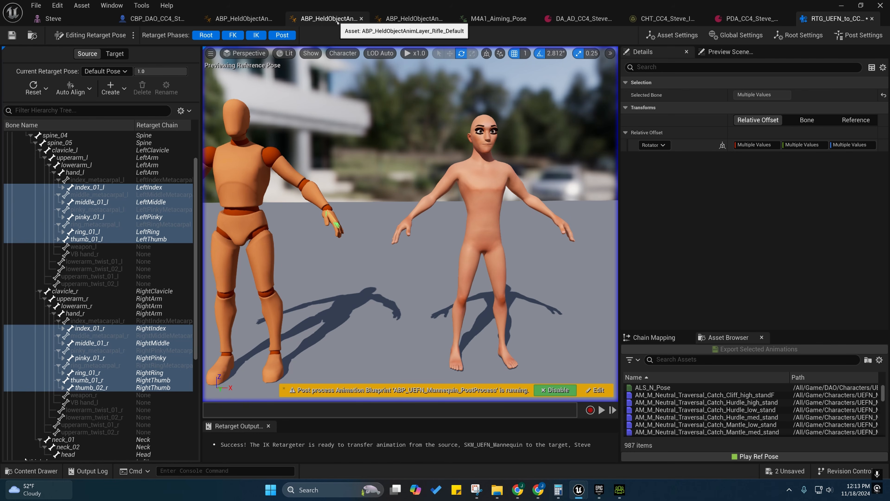
pyautogui.moveTo(249, 235); pyautogui.dragTo(250, 235, button='right')
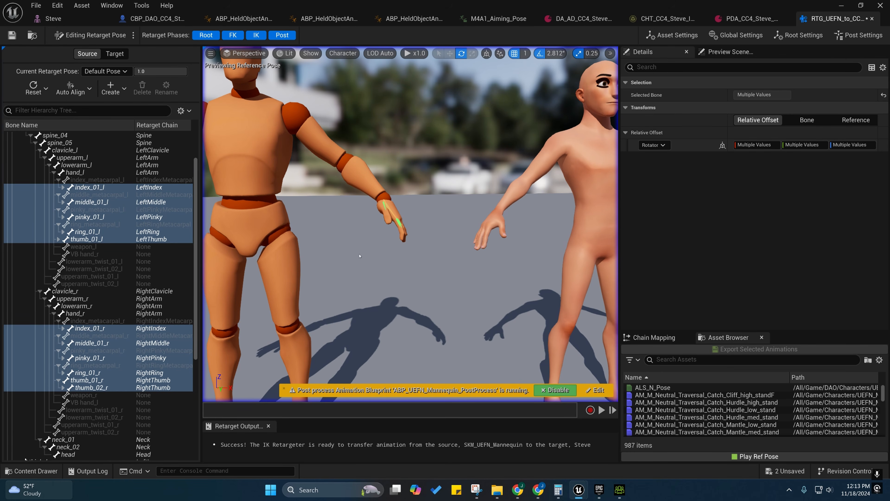
pyautogui.moveTo(423, 234); pyautogui.dragTo(423, 234, button='right')
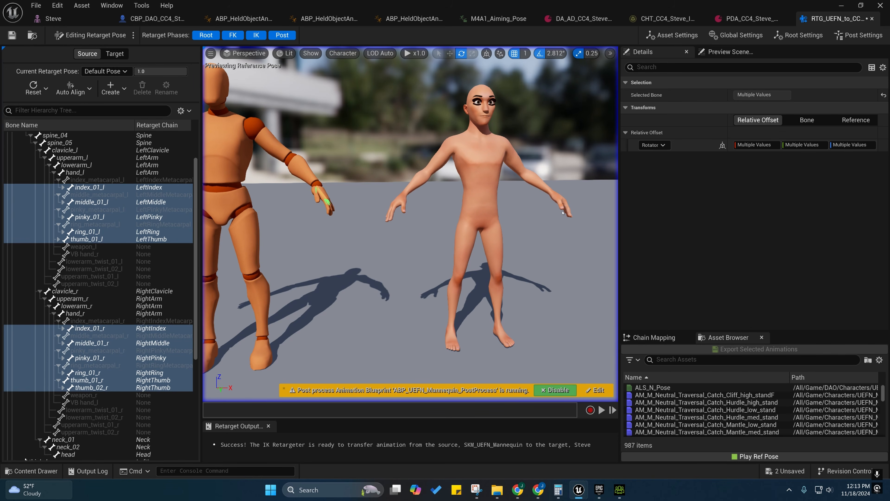
pyautogui.moveTo(520, 204); pyautogui.dragTo(520, 203, button='right')
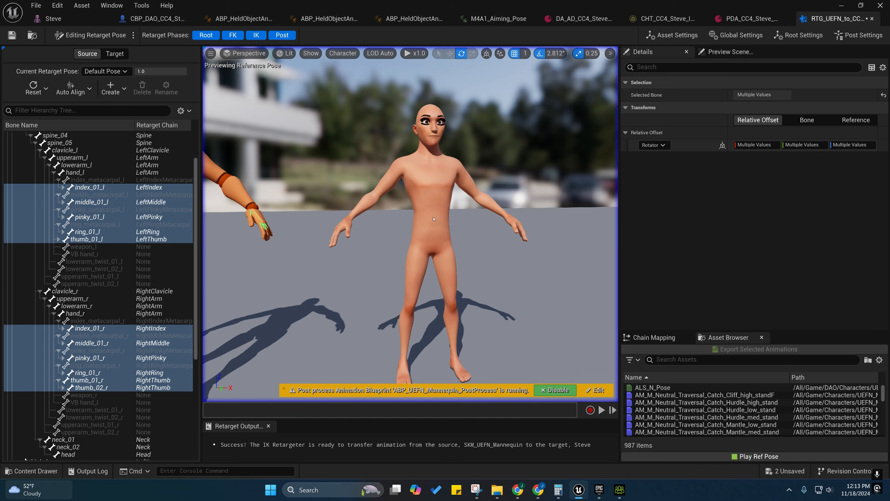
pyautogui.moveTo(433, 219); pyautogui.dragTo(433, 219, button='right')
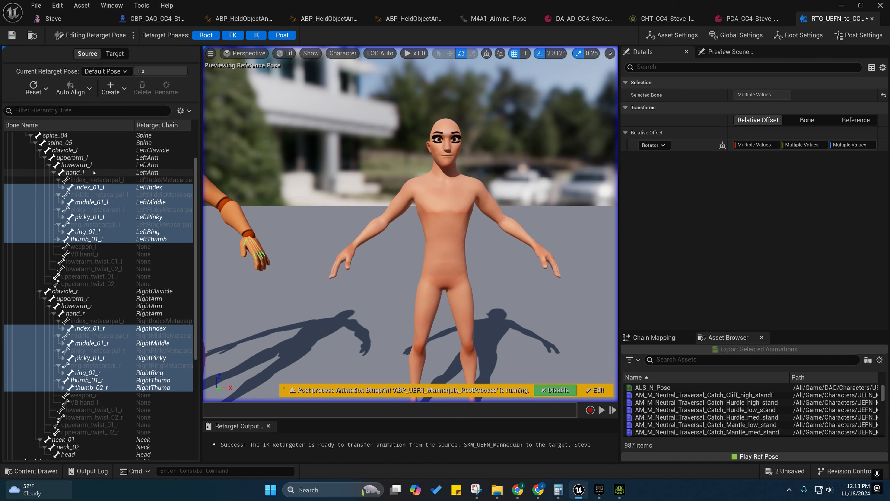
pyautogui.click(105, 54)
pyautogui.click(76, 54)
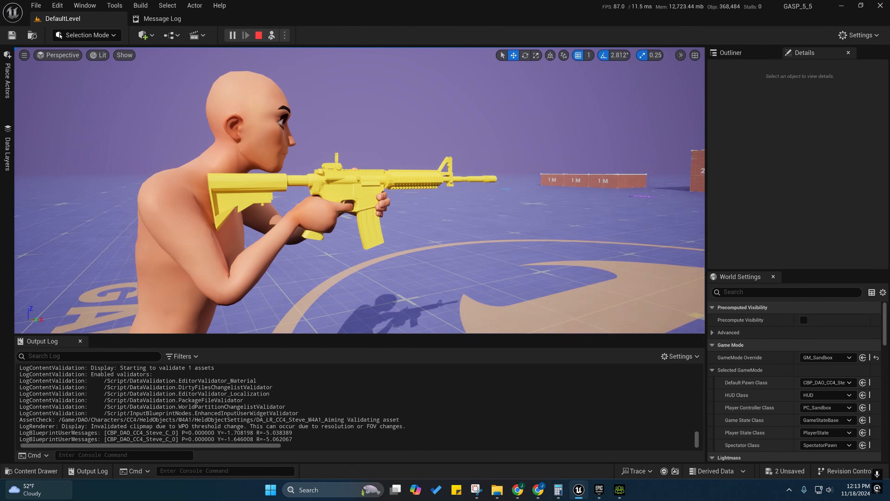
# Put the character in the ready stance in the running level, detach from it, and examine the rifle grip up close.
pyautogui.press('F8')
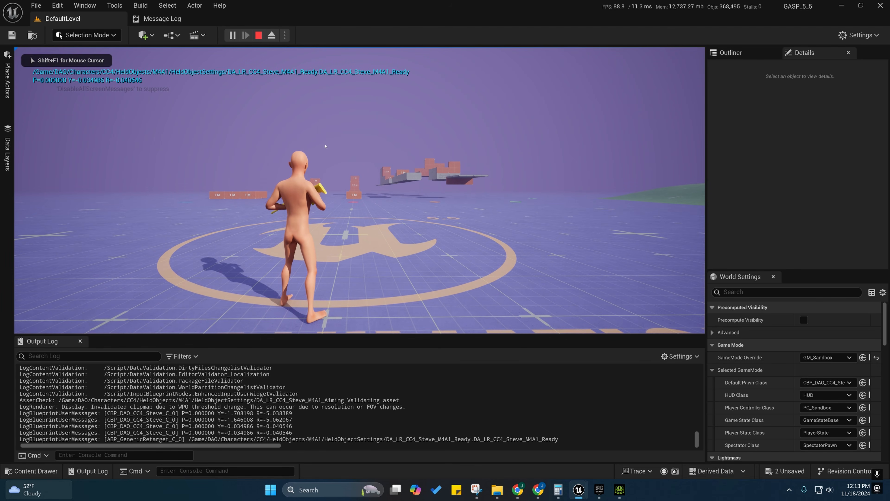
pyautogui.press('F8')
pyautogui.moveTo(359, 190)
pyautogui.mouseDown(button='right')
pyautogui.moveTo(218, 201)
pyautogui.moveTo(189, 210)
pyautogui.moveTo(172, 234)
pyautogui.moveTo(369, 180)
pyautogui.mouseUp(button='right')
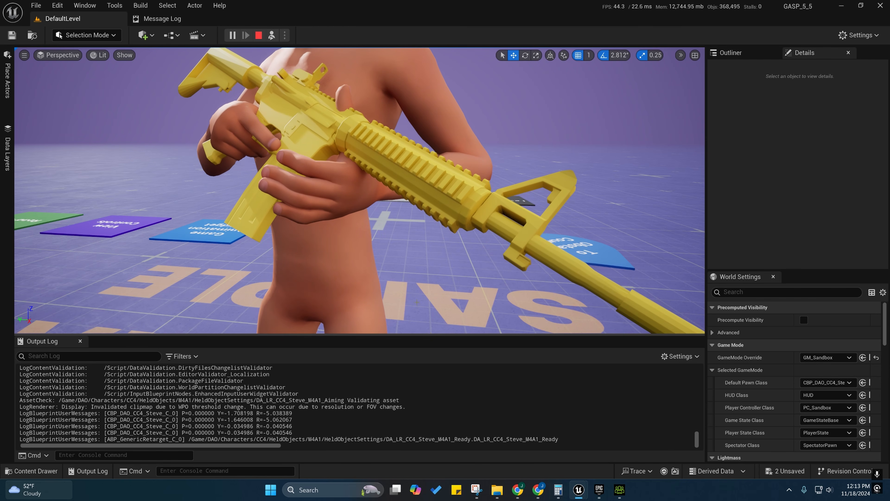
# Open the DA_LR_CC4_Steve_M4A1_Ready live retargeting asset from Steve's held object settings.
pyautogui.moveTo(578, 490)
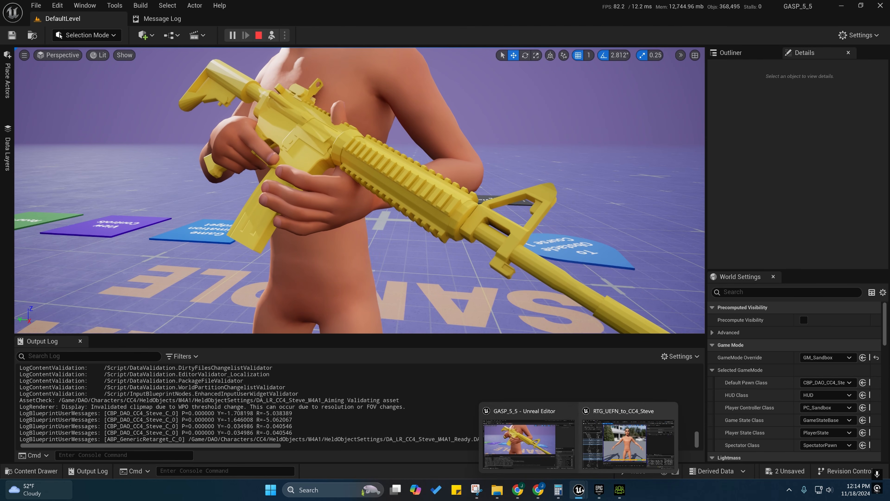
pyautogui.click(621, 442)
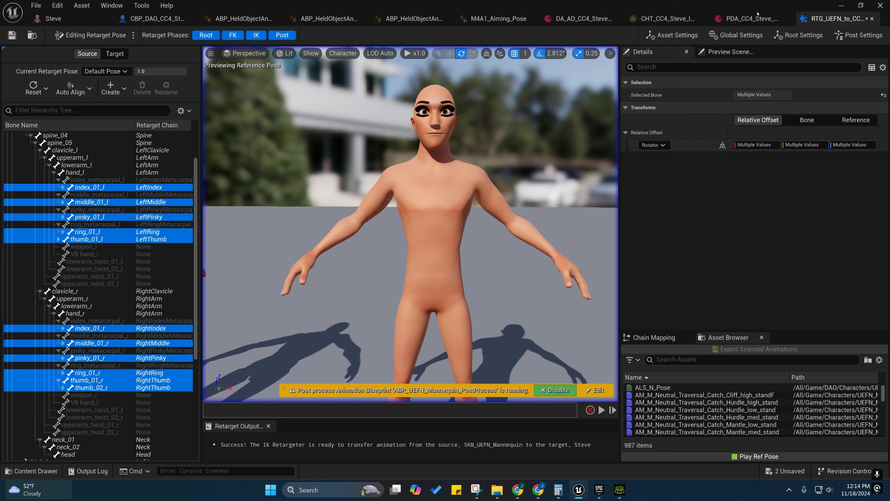
pyautogui.click(749, 18)
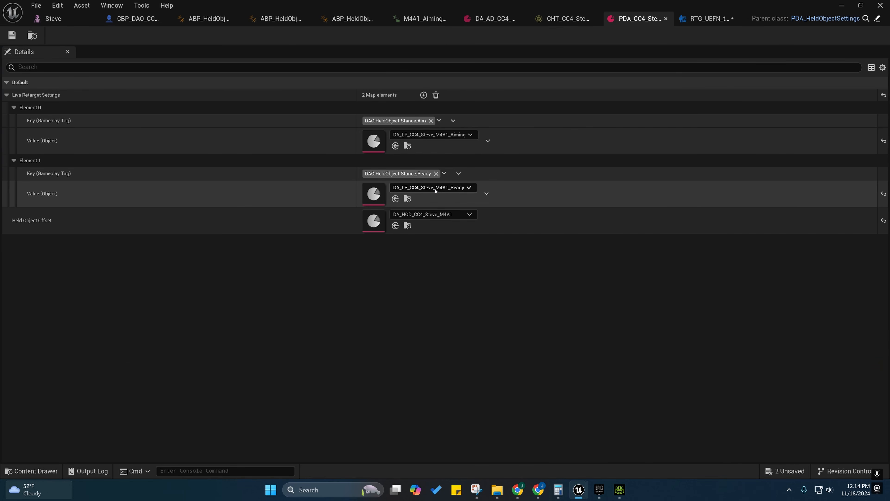
pyautogui.doubleClick(371, 197)
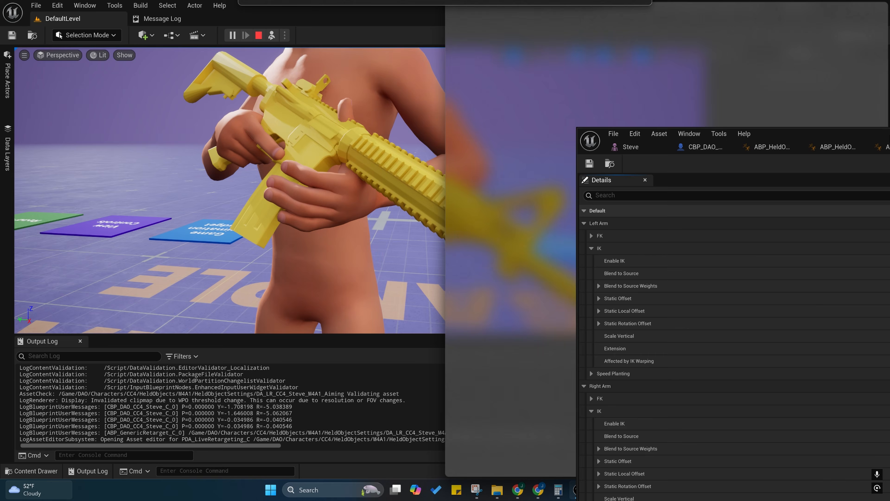
# Arrange the DA_LR_CC4_Steve_M4A1_Ready asset window side by side with the running level editor.
pyautogui.moveTo(889, 135); pyautogui.dragTo(889, 135)
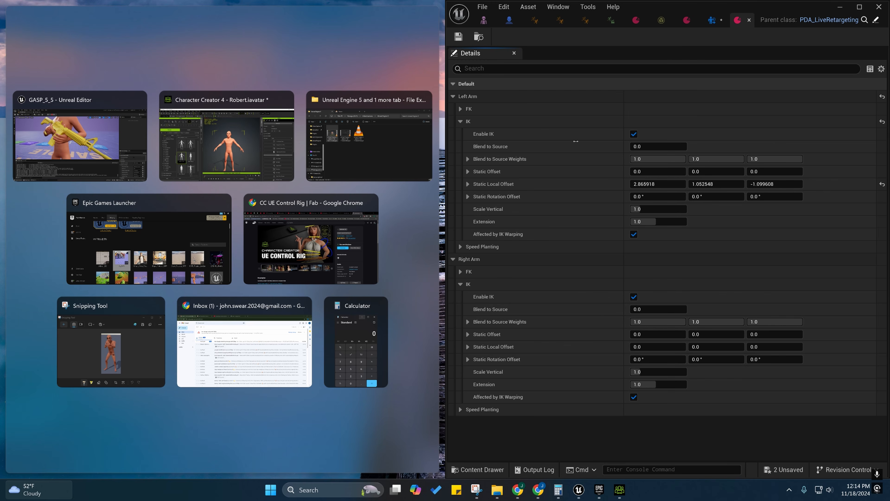
pyautogui.click(122, 140)
pyautogui.click(126, 142)
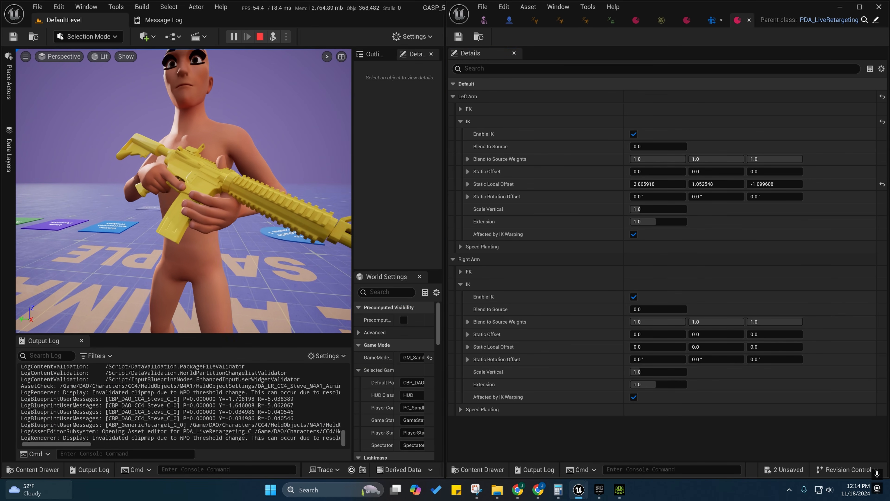
# Dock the level editor's Details, Outliner and World Settings panels to the sidebar to enlarge the viewport.
pyautogui.rightClick(409, 60)
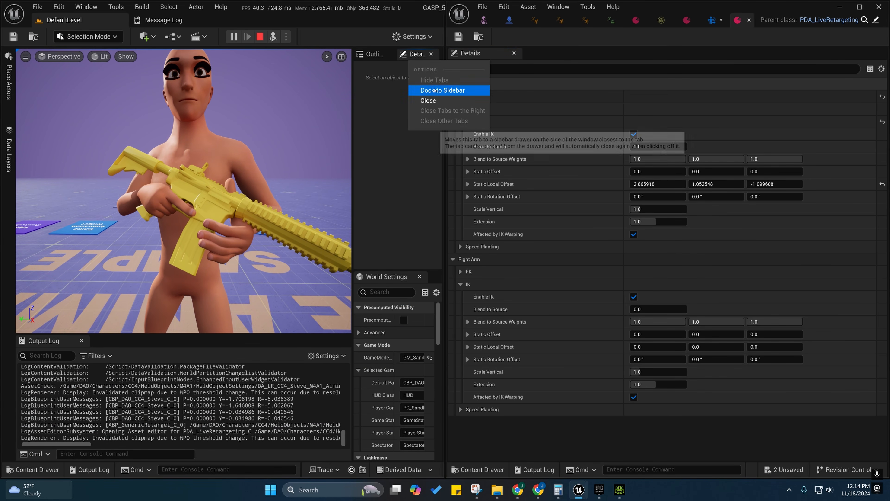
pyautogui.click(442, 90)
pyautogui.rightClick(393, 54)
pyautogui.click(406, 87)
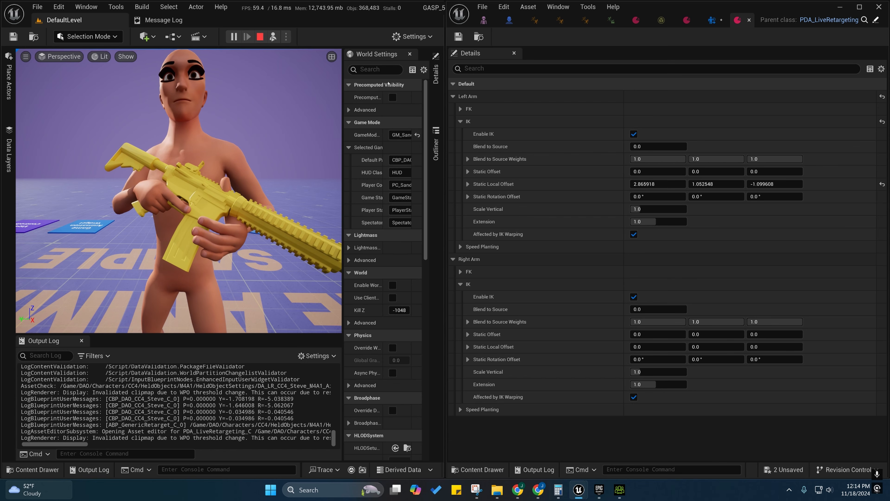
pyautogui.rightClick(382, 55)
pyautogui.click(395, 84)
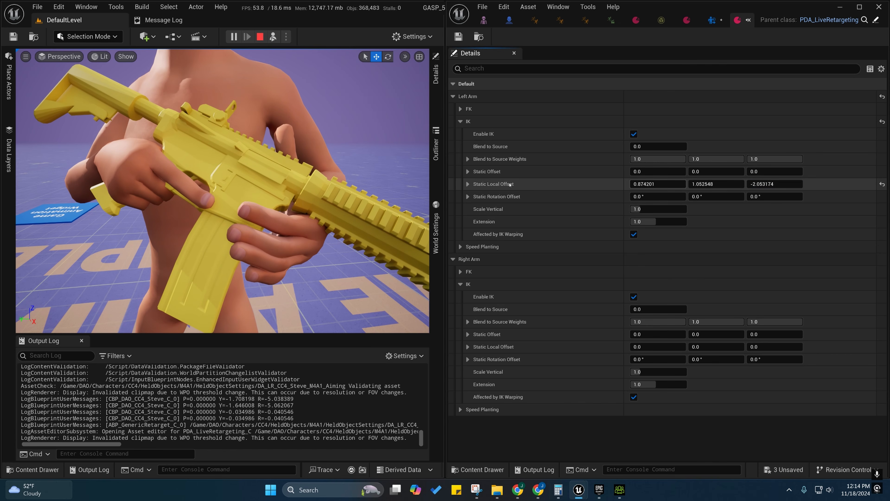
# Set the left arm's IK Static Local Offset to 0.874201, 0.164929, -2.053174 and save the ready retargeting asset.
pyautogui.moveTo(714, 185); pyautogui.dragTo(714, 185)
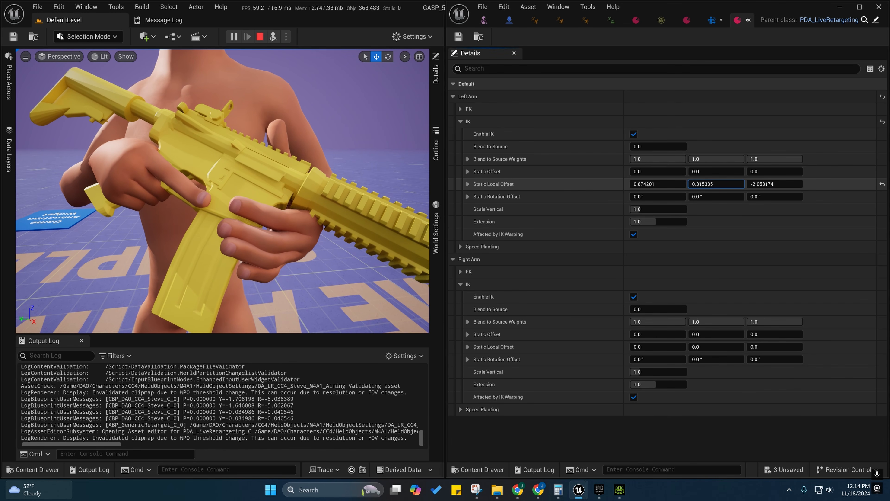
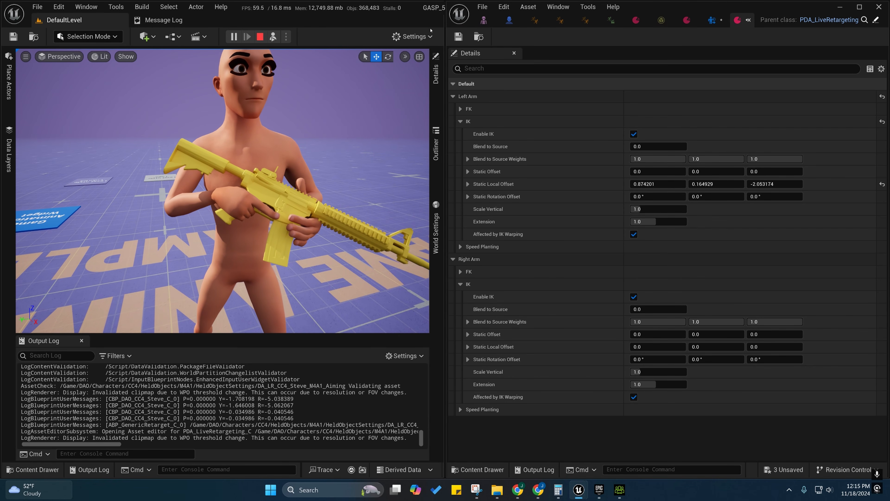
pyautogui.click(458, 37)
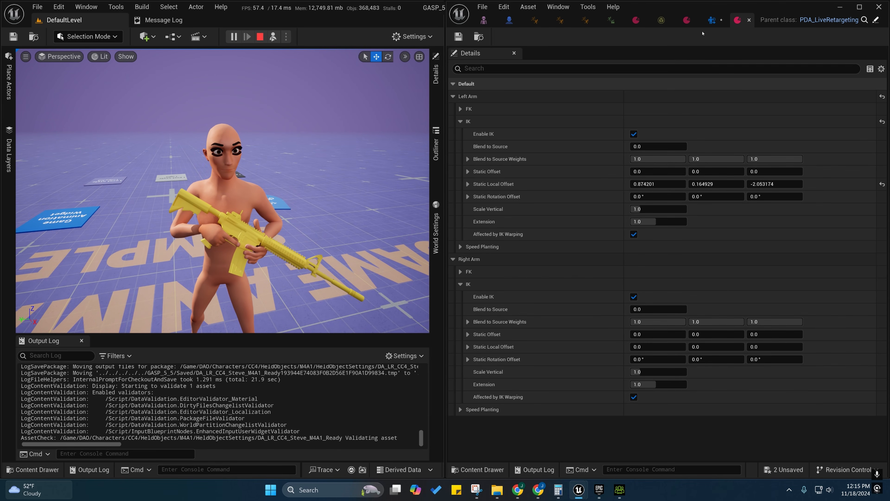
# Bring up the RTG_UEFN retargeter and return the level editor and asset editor windows to full screen.
pyautogui.click(711, 20)
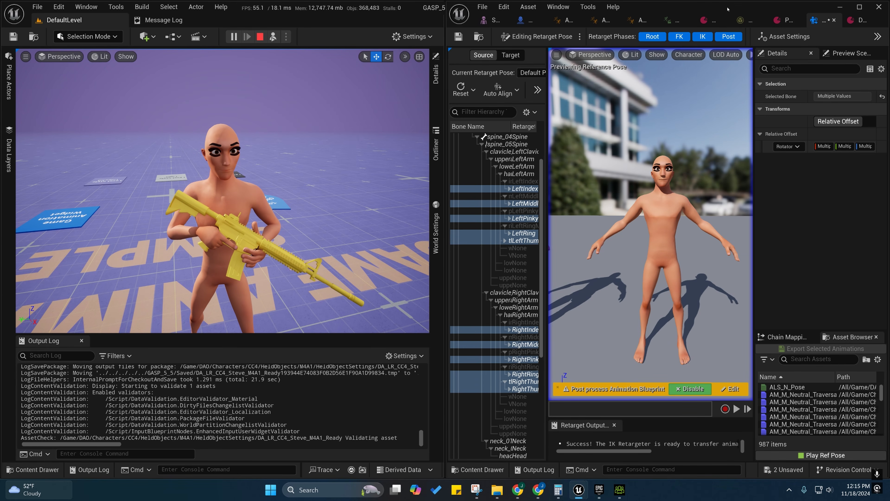
pyautogui.moveTo(378, 7); pyautogui.dragTo(456, 1)
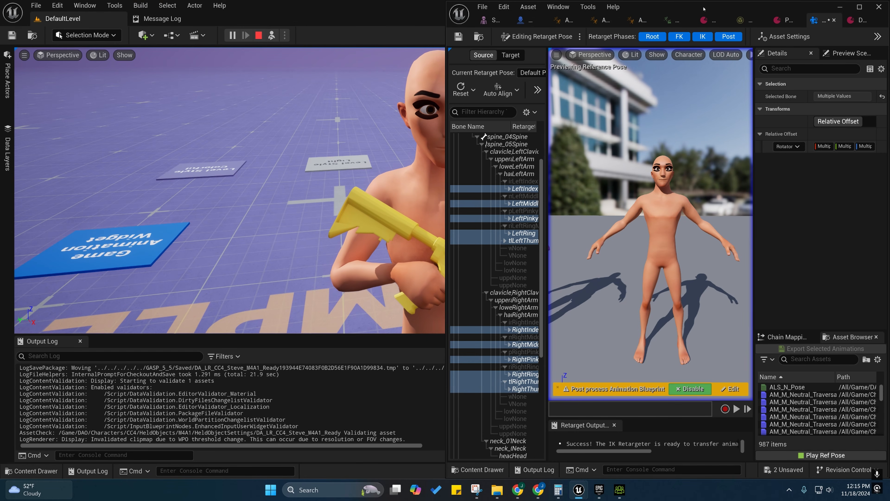
pyautogui.moveTo(703, 7); pyautogui.dragTo(496, 1)
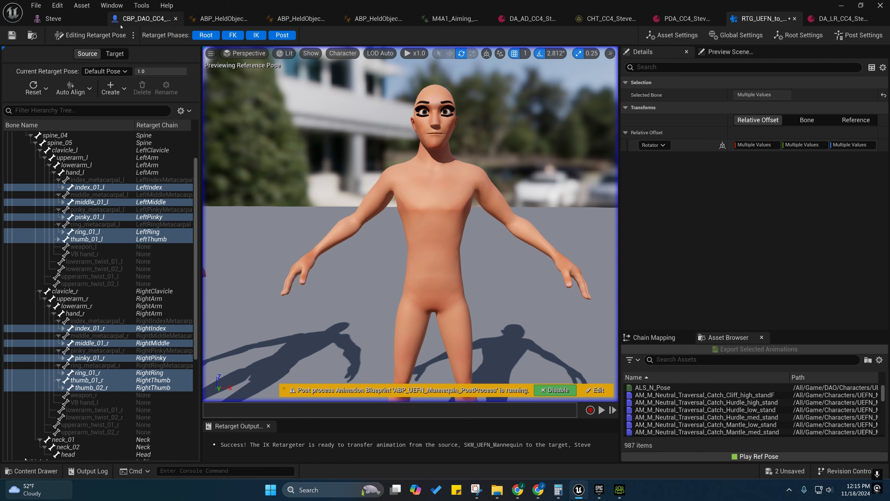
# Open the PDA_CC4_Steve_M9 held object settings from the Pistols table of CHT_CC4_Steve_IKRetargeting.
pyautogui.click(125, 18)
pyautogui.moveTo(362, 215)
pyautogui.mouseDown(button='right')
pyautogui.moveTo(321, 250)
pyautogui.moveTo(350, 219)
pyautogui.mouseUp(button='right')
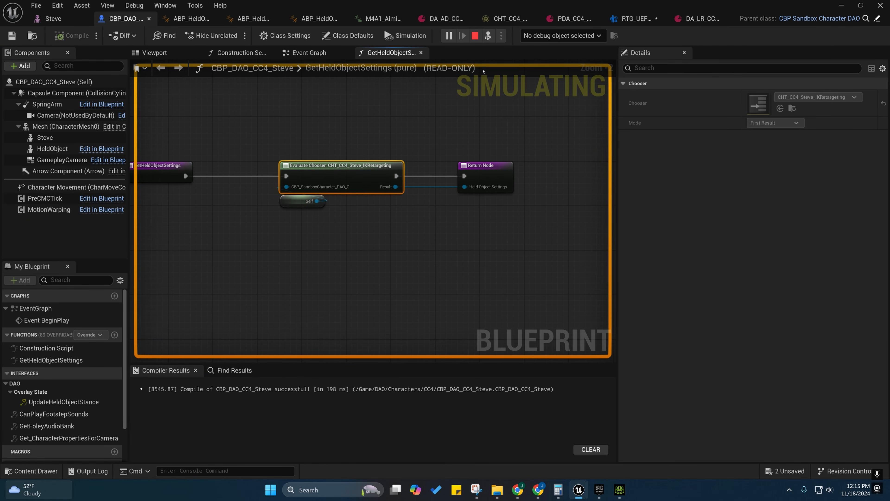
pyautogui.click(490, 20)
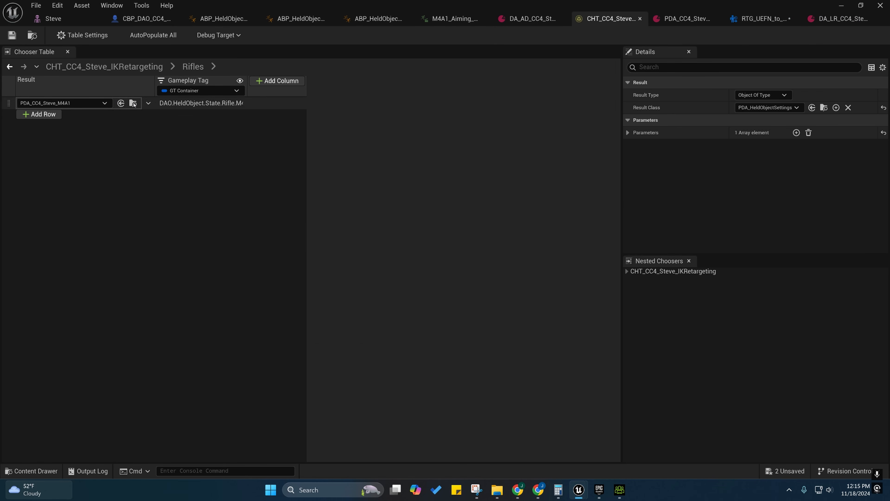
pyautogui.click(105, 67)
pyautogui.click(130, 103)
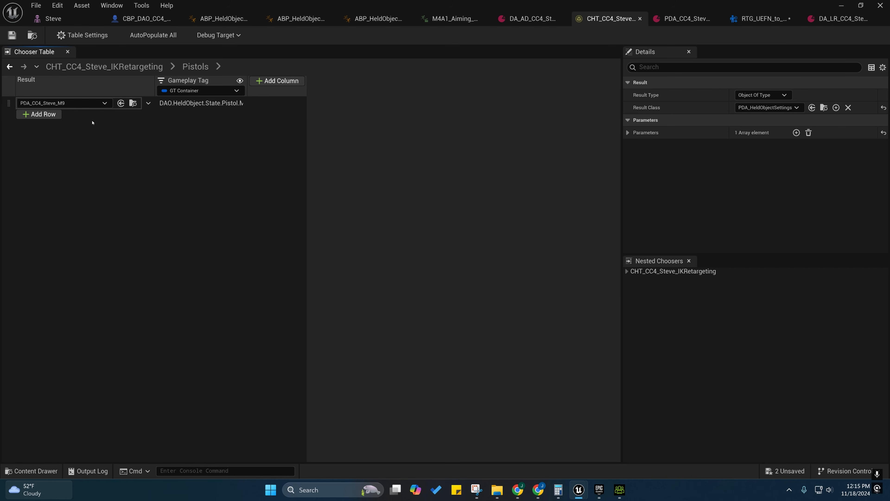
pyautogui.click(132, 103)
pyautogui.doubleClick(273, 372)
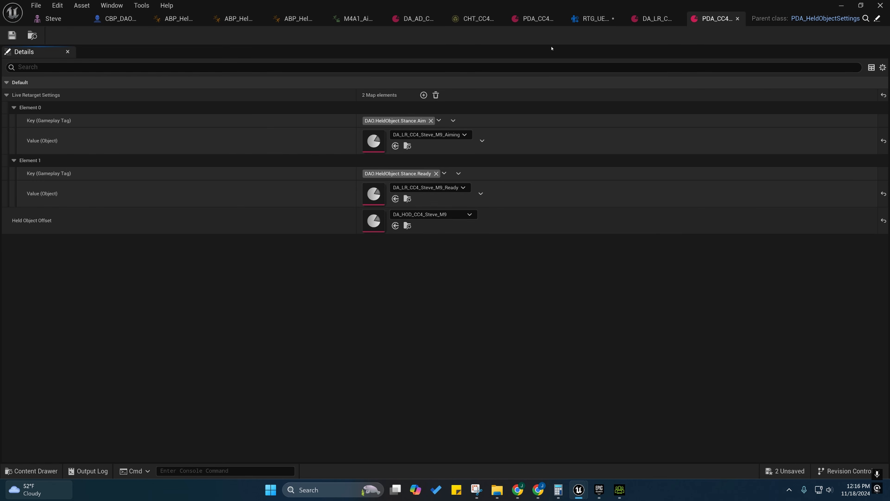
# Examine the source mannequin and Steve side by side in the RTG_UEFN retargeter's reference pose.
pyautogui.click(578, 19)
pyautogui.moveTo(410, 217)
pyautogui.mouseDown(button='right')
pyautogui.moveTo(414, 268)
pyautogui.moveTo(413, 256)
pyautogui.moveTo(384, 228)
pyautogui.moveTo(403, 224)
pyautogui.mouseUp(button='right')
pyautogui.press('s')
pyautogui.press('w')
pyautogui.press('s')
pyautogui.moveTo(402, 154); pyautogui.dragTo(414, 147, button='right')
pyautogui.press('w')
pyautogui.press('a')
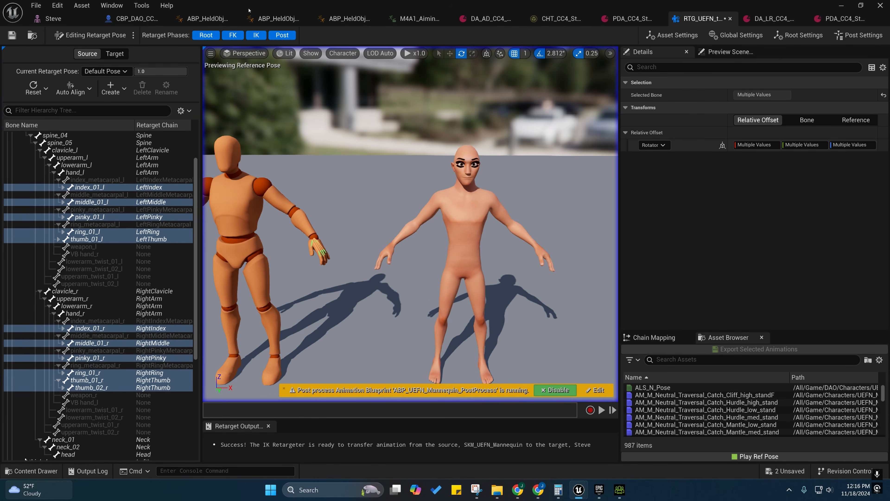
# Review the stance-change live retargeting logic in the ABP_HeldObjectAnimLayer_Rifle event graph.
pyautogui.click(206, 19)
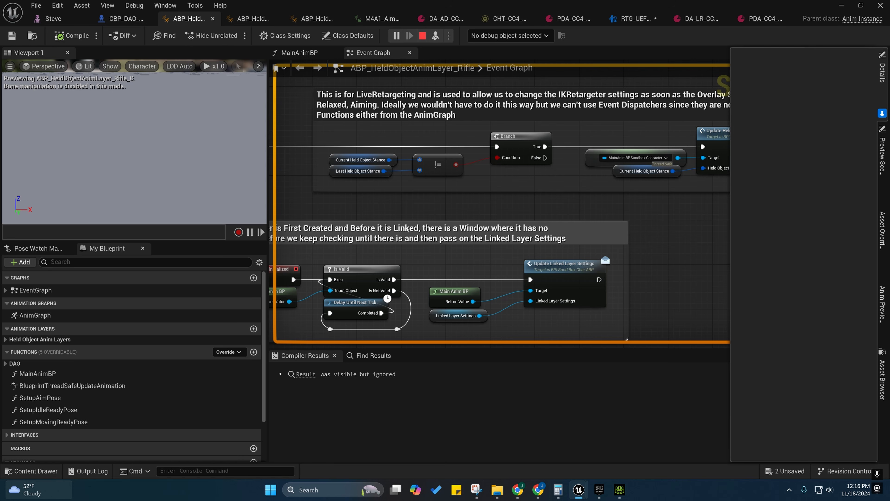
pyautogui.scroll(-3, 365, 277)
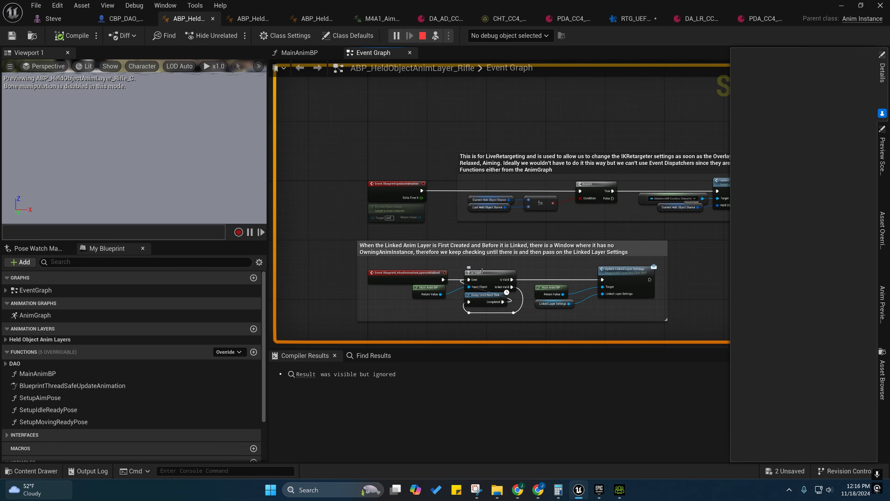
pyautogui.moveTo(501, 173); pyautogui.dragTo(492, 188, button='right')
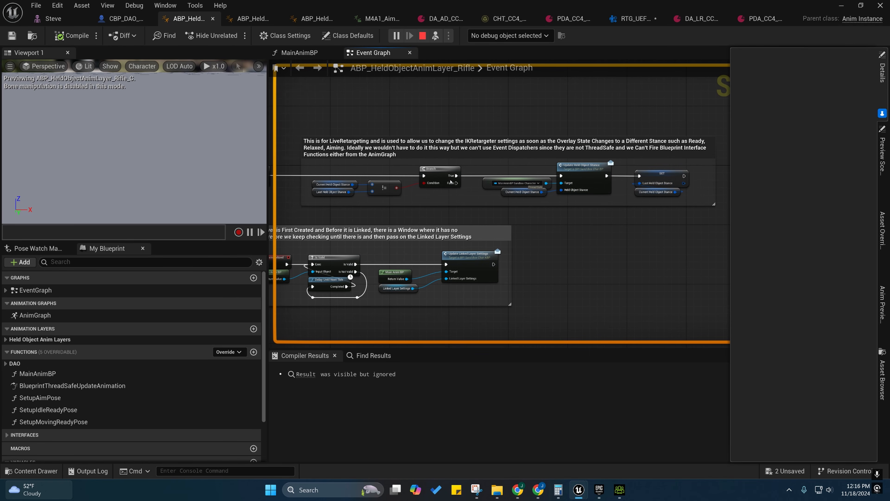
# Compare the anim layer blueprints in the Pistol and Rifle folders under LinkedAnimLayer.
pyautogui.hotkey('ctrl', 'space')
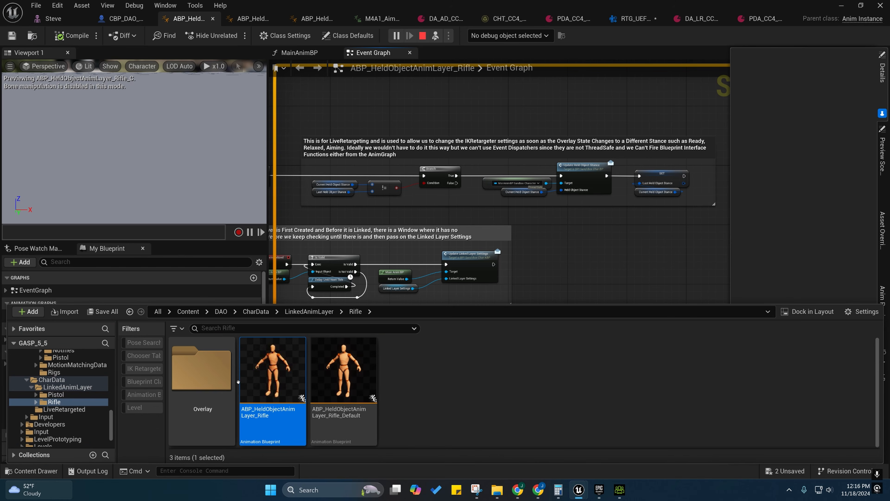
pyautogui.click(52, 395)
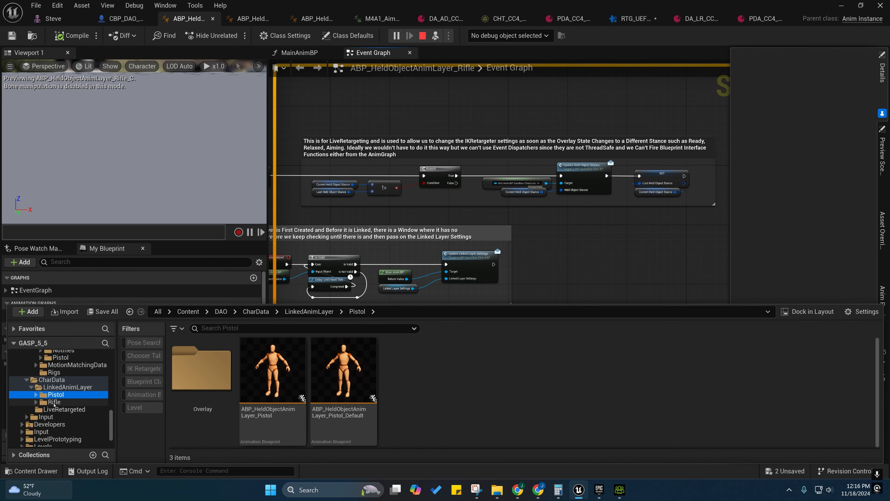
pyautogui.click(53, 402)
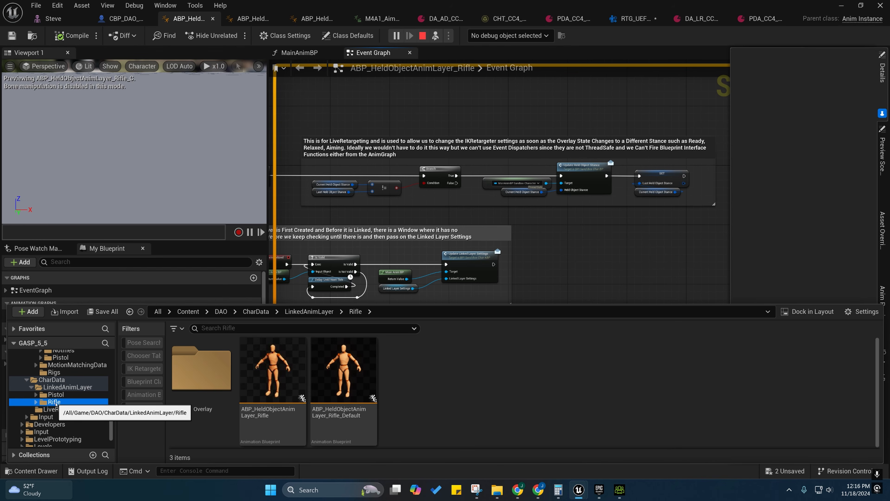
pyautogui.click(56, 395)
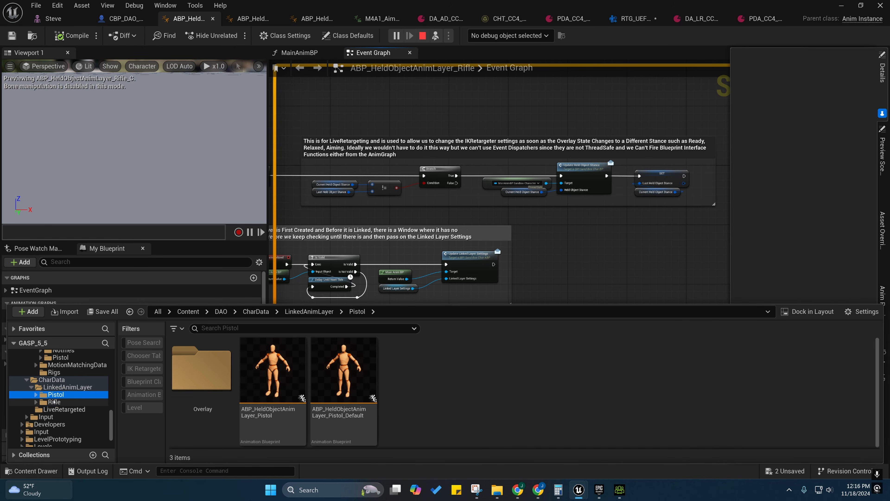
pyautogui.click(53, 402)
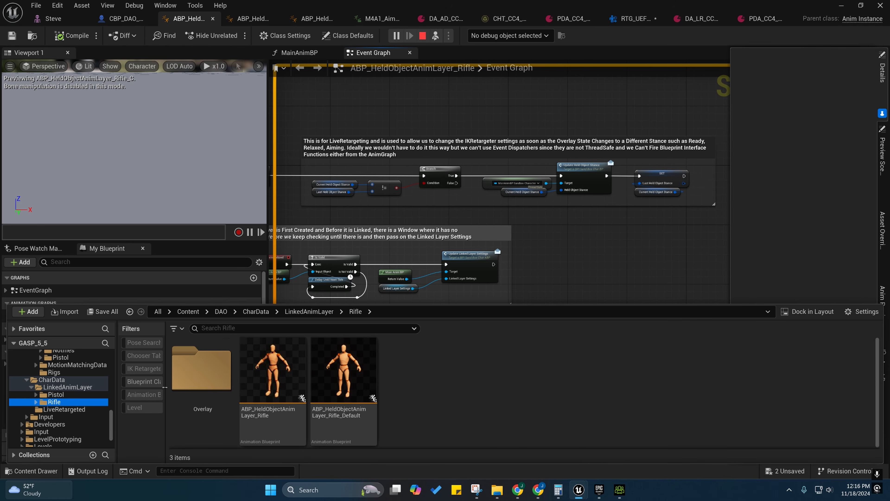
pyautogui.click(45, 401)
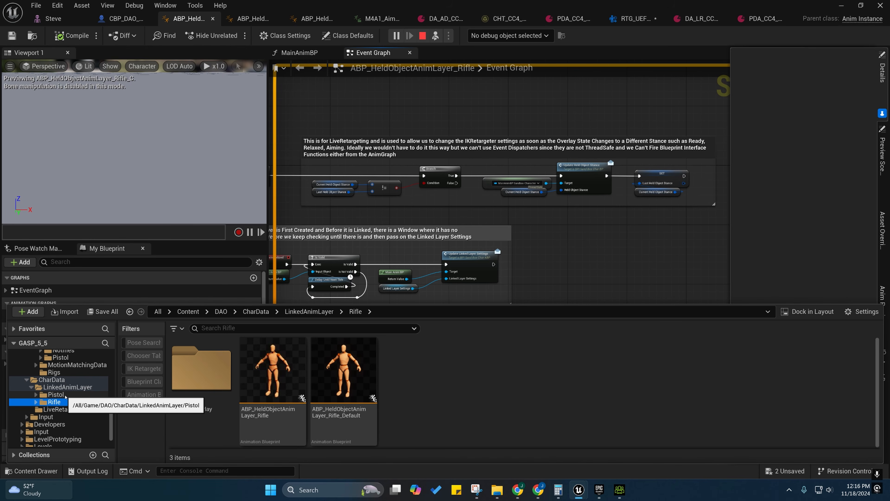
pyautogui.click(64, 394)
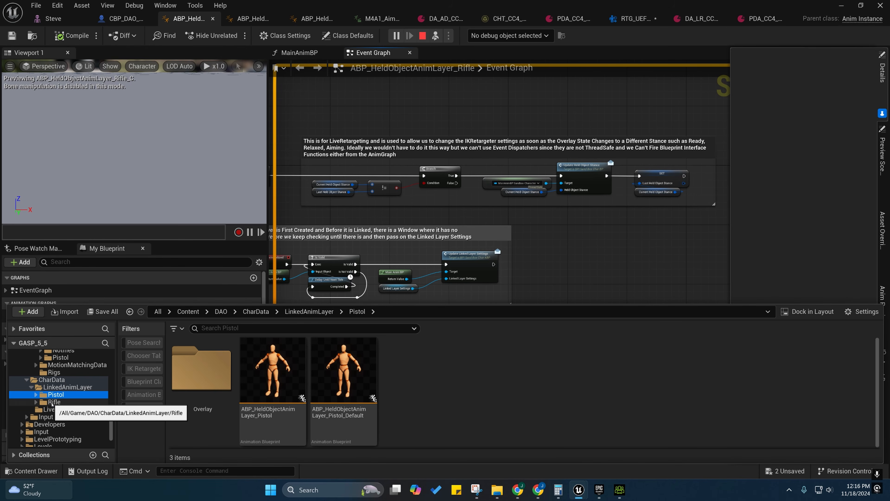
pyautogui.click(55, 402)
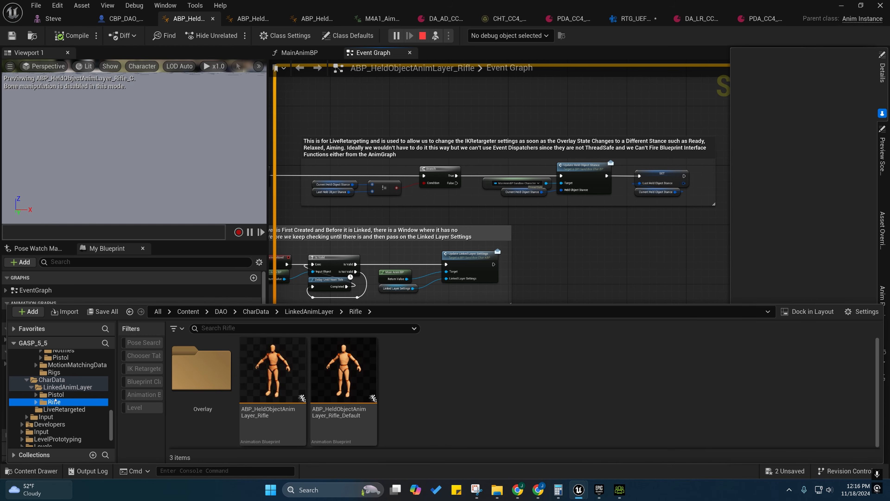
pyautogui.click(59, 395)
pyautogui.click(54, 401)
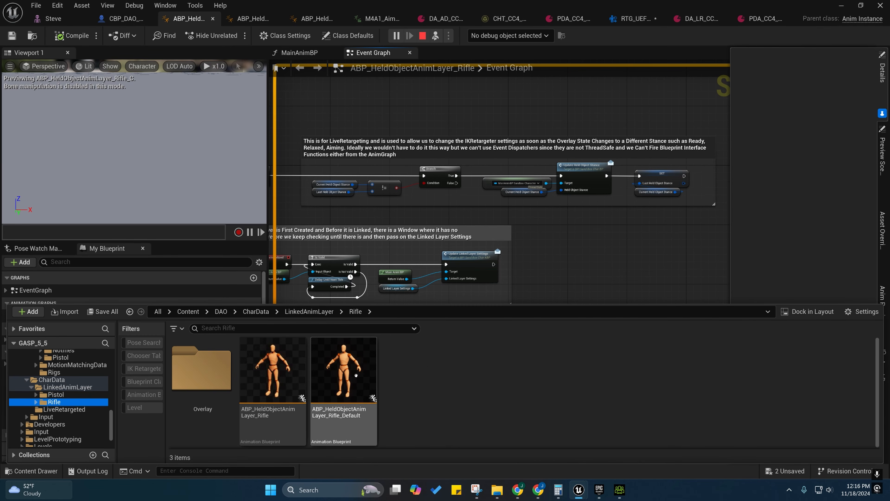
pyautogui.moveTo(350, 377)
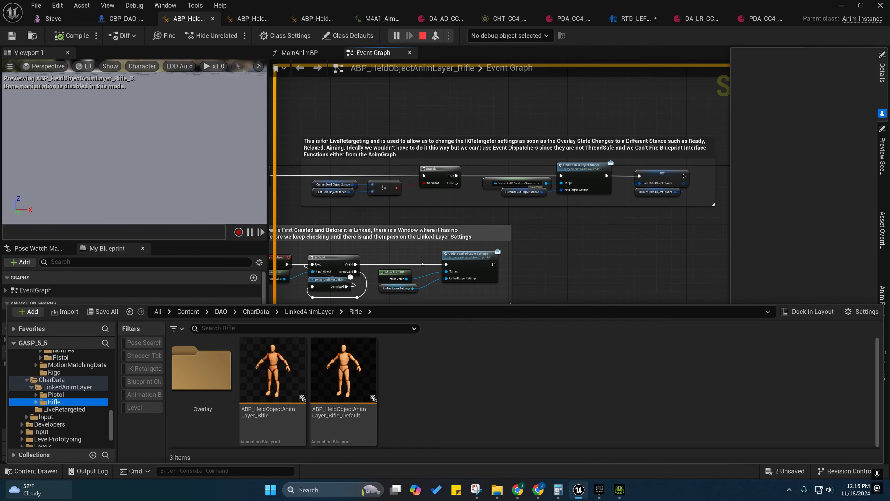
# Widen the rifle anim layer's graph area and examine its stance update and linked layer initialization logic.
pyautogui.click(401, 252)
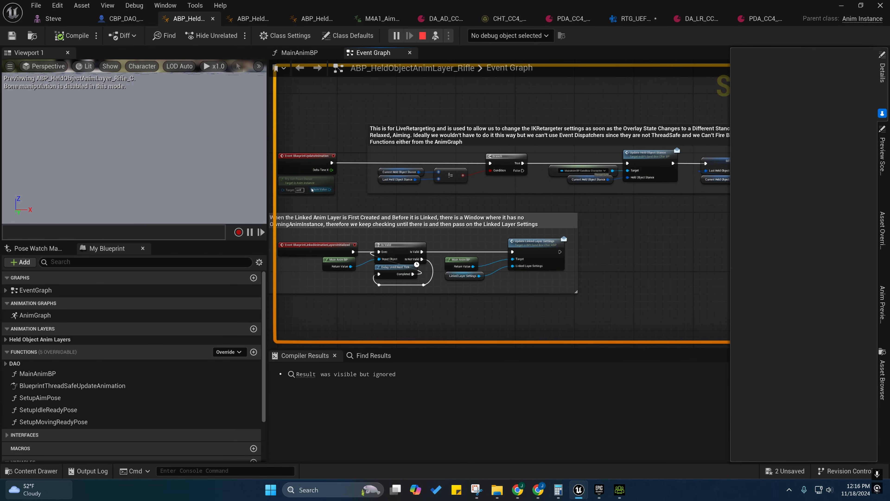
pyautogui.moveTo(266, 195); pyautogui.dragTo(158, 195)
pyautogui.moveTo(199, 197); pyautogui.dragTo(202, 232, button='right')
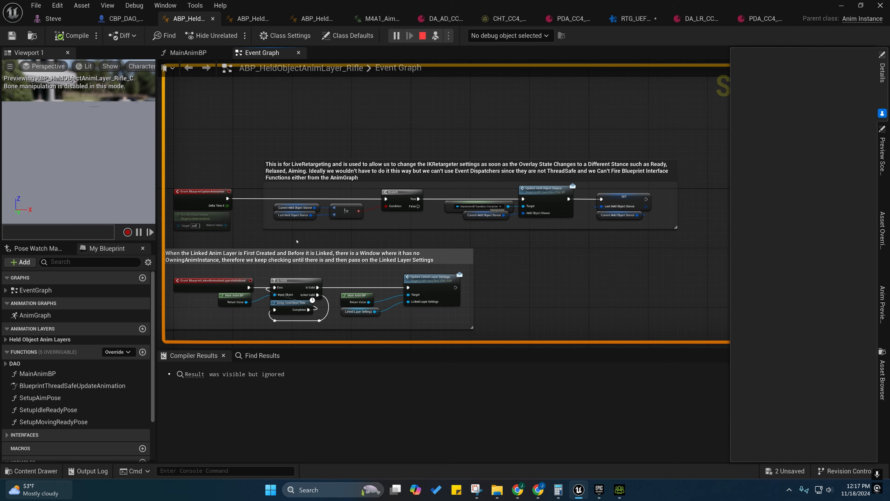
pyautogui.moveTo(325, 244); pyautogui.dragTo(337, 210, button='right')
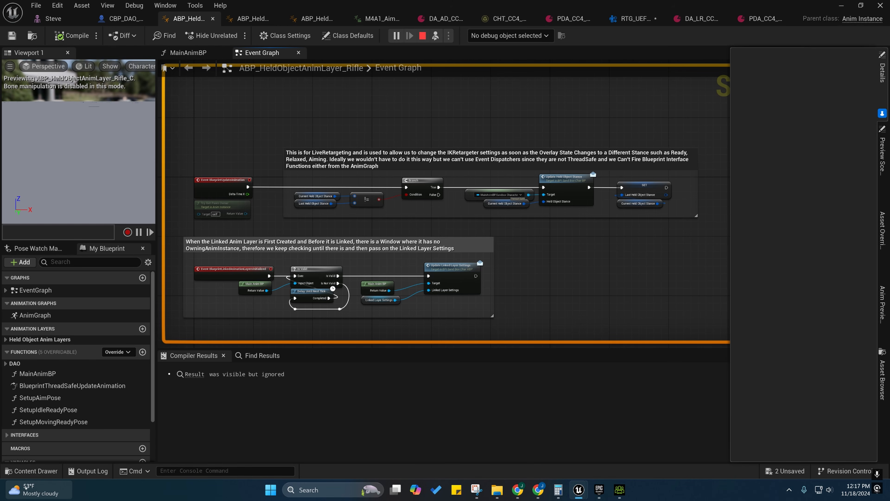
# Recheck the Rifle and Pistol anim layer folders, finishing in the Pistol folder.
pyautogui.click(33, 471)
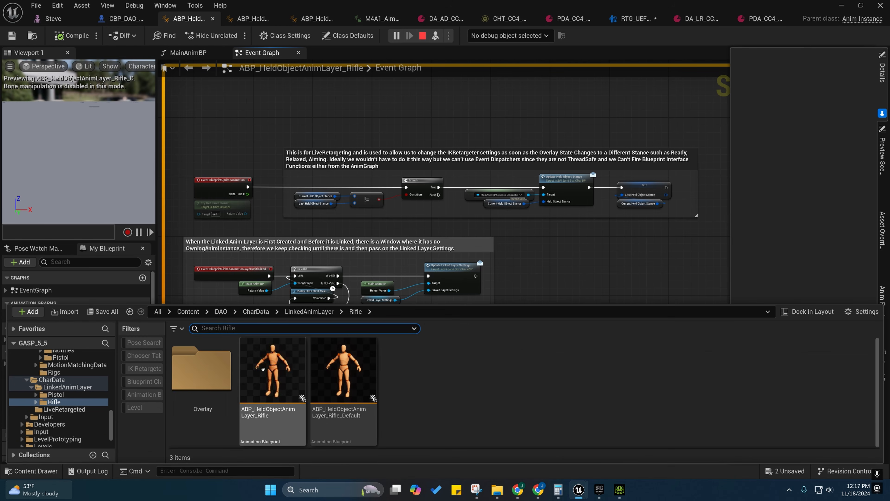
pyautogui.click(56, 394)
pyautogui.click(53, 401)
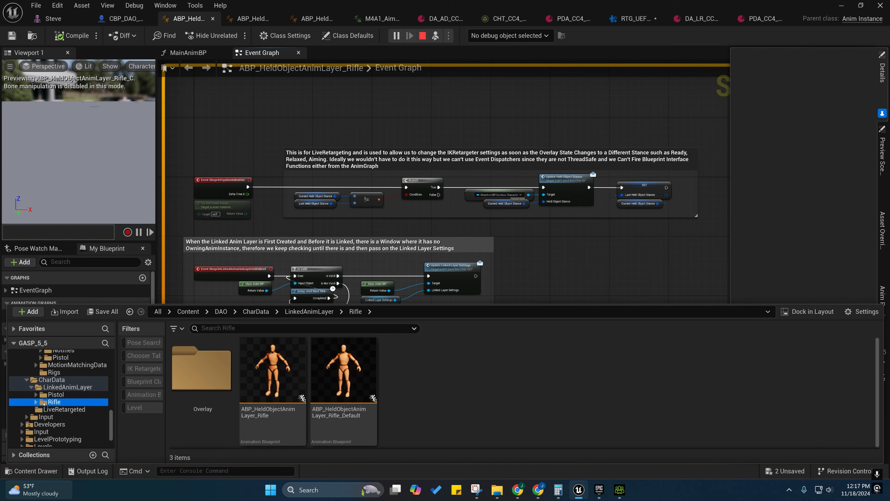
pyautogui.click(55, 395)
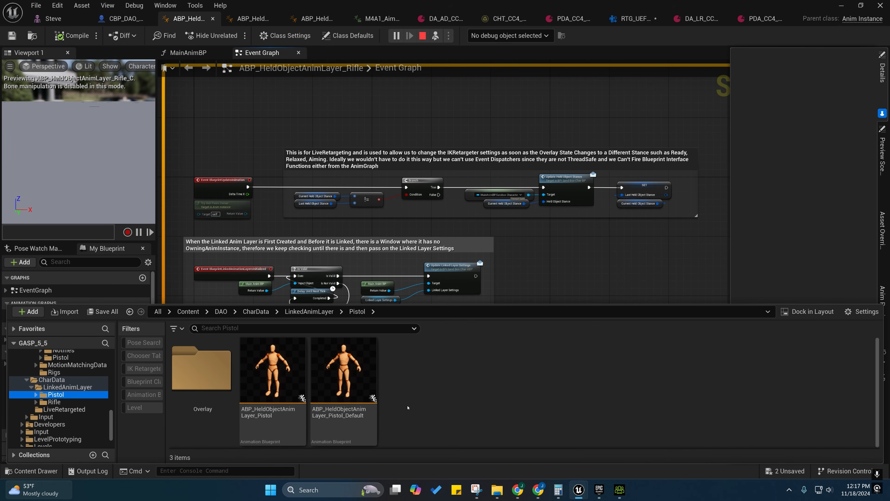
# Check the Aim Idle Pose animation of ABP_HeldObjectAnimLayer_Pistol_Default and the chooser in CBP_DAO_CC4_Steve's GetHeldObjectSettings function.
pyautogui.doubleClick(343, 371)
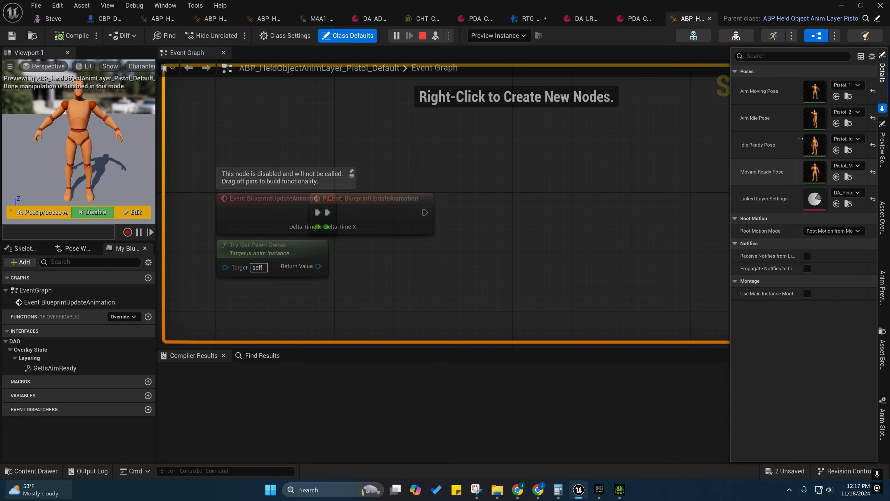
pyautogui.doubleClick(816, 119)
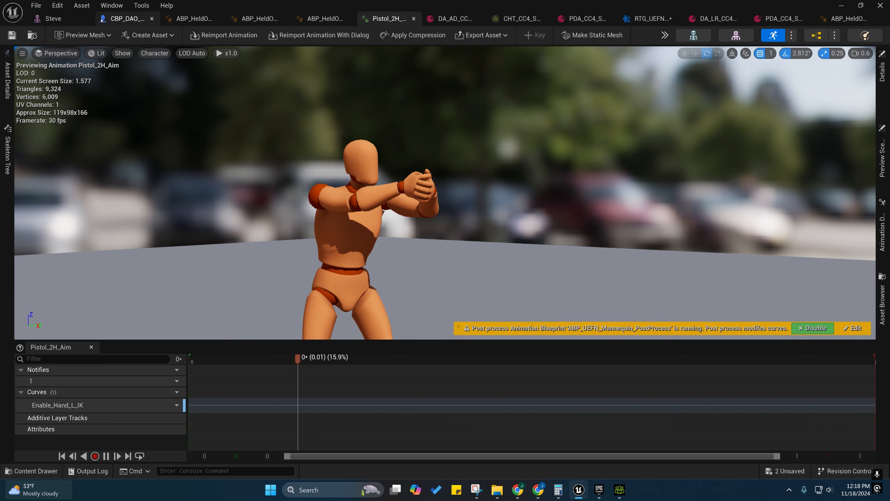
pyautogui.click(121, 19)
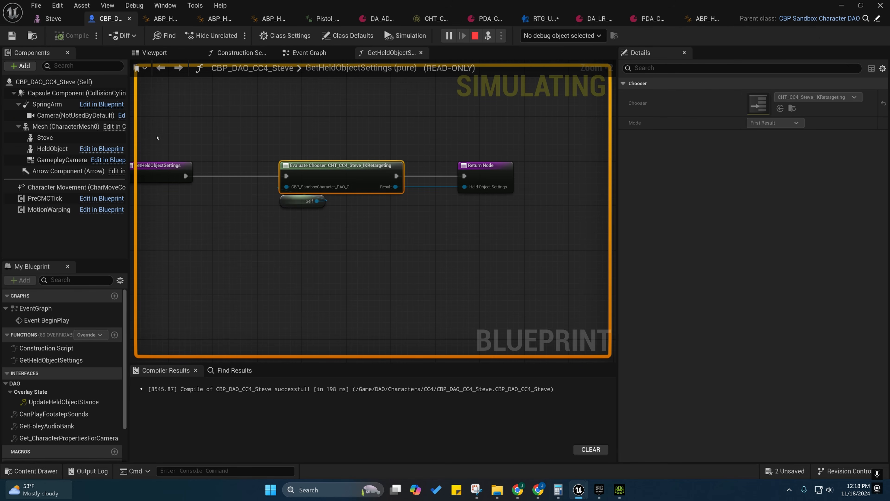
pyautogui.moveTo(173, 136); pyautogui.dragTo(339, 165, button='right')
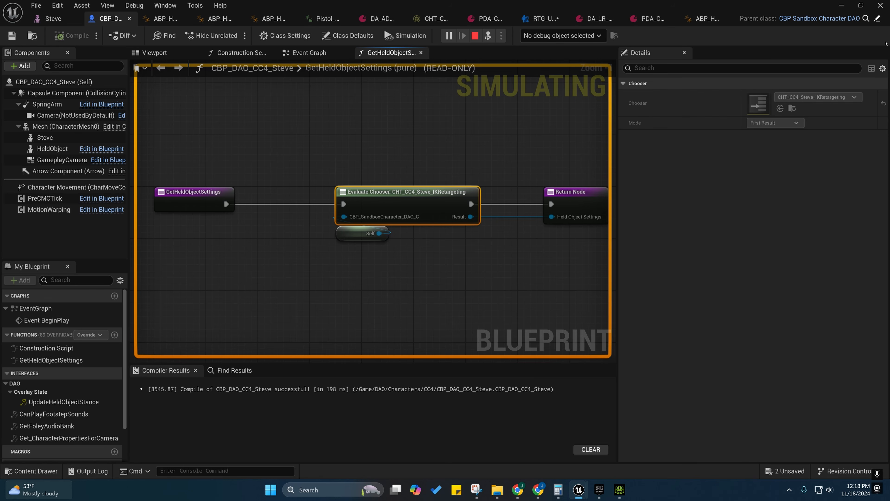
# Return to the running level, possess Steve, and test the M4A1 ready and aiming stances while running and climbing the 2.5 M blocks.
pyautogui.click(841, 6)
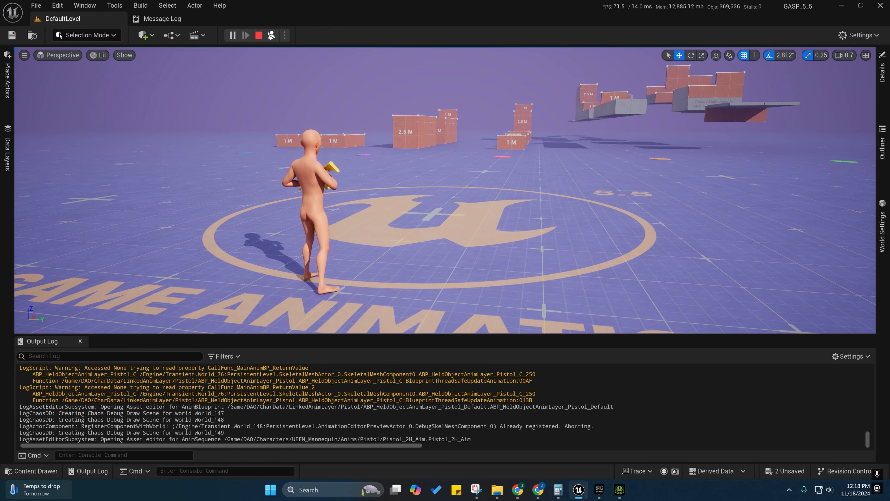
pyautogui.click(271, 35)
pyautogui.click(445, 189)
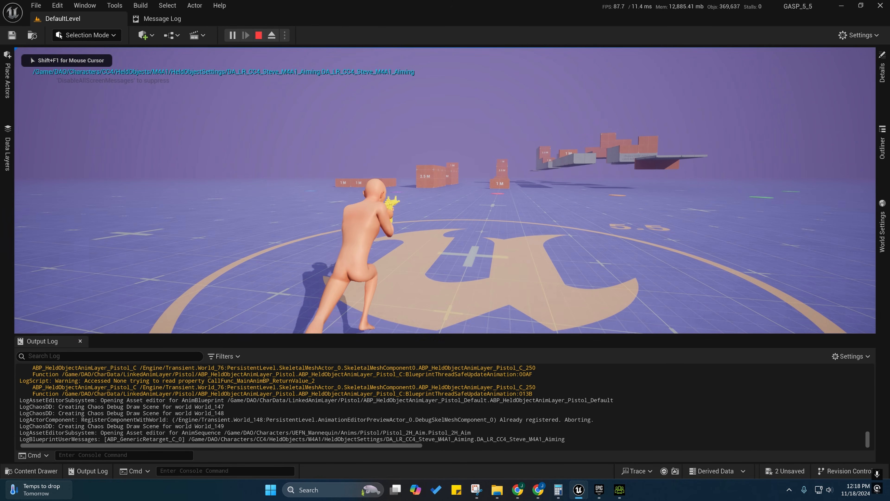
pyautogui.press('w')
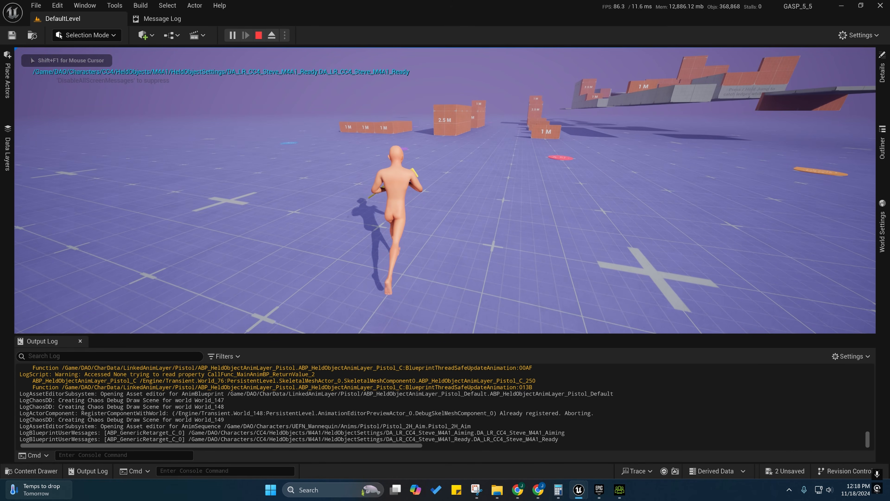
pyautogui.press('w')
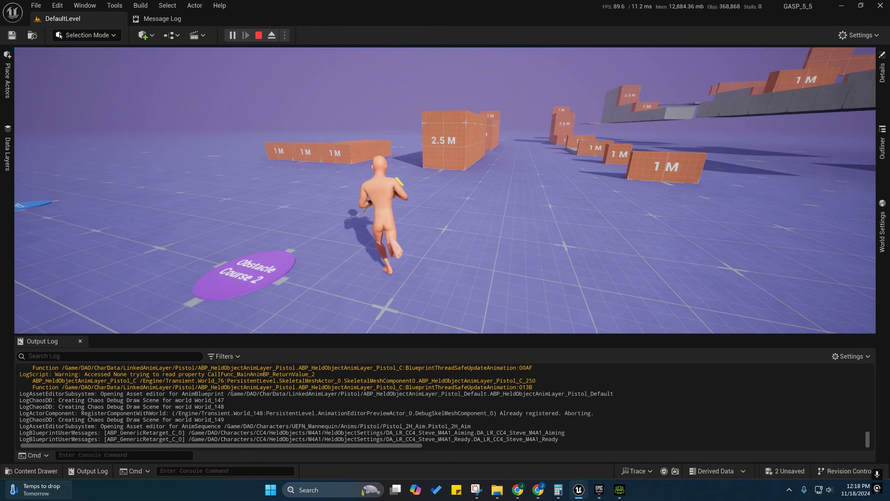
pyautogui.press('w')
pyautogui.press('space')
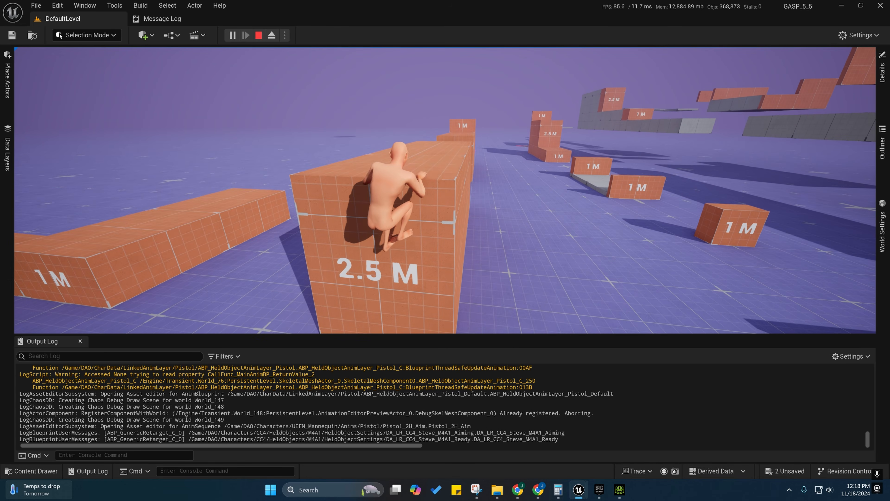
pyautogui.press('w')
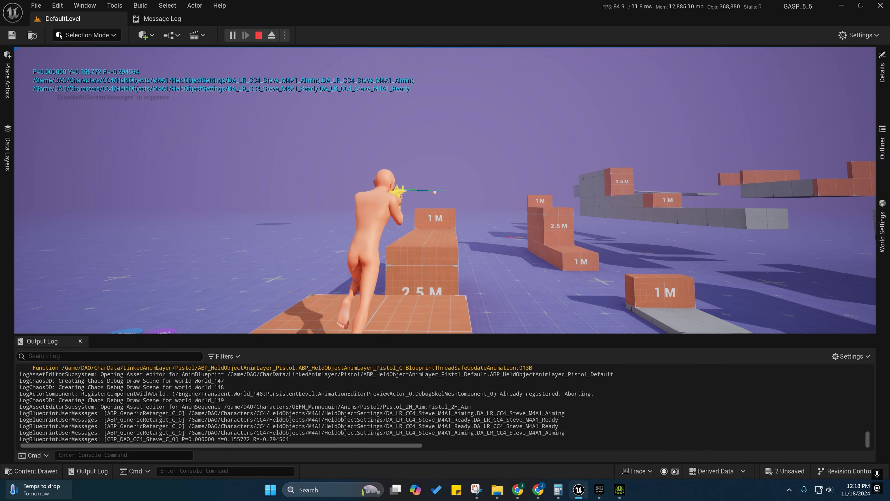
pyautogui.press('w')
pyautogui.press('w')
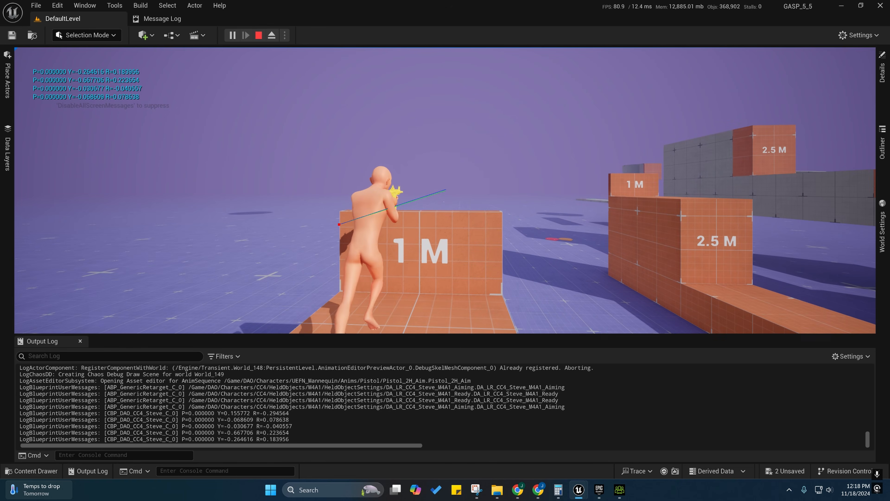
pyautogui.press('space')
pyautogui.press('w')
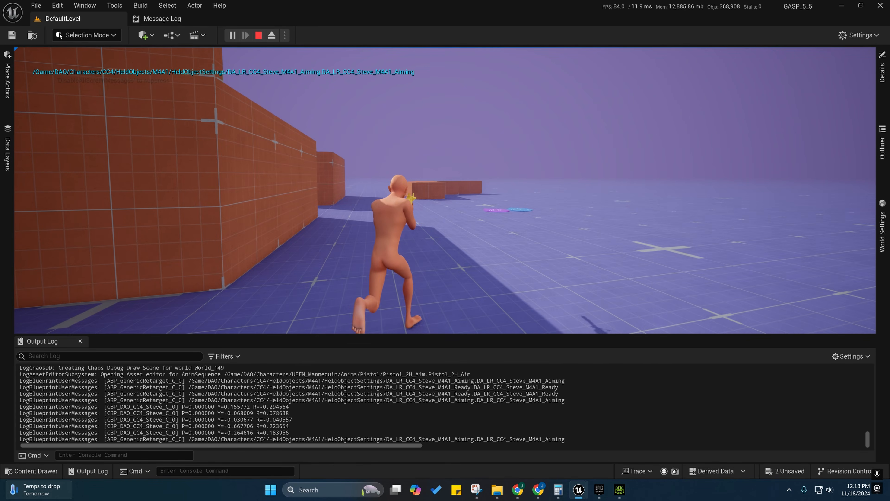
# Run Steve around the obstacle courses with the M4A1 to compare the ready pose with the aiming pose.
pyautogui.press('w')
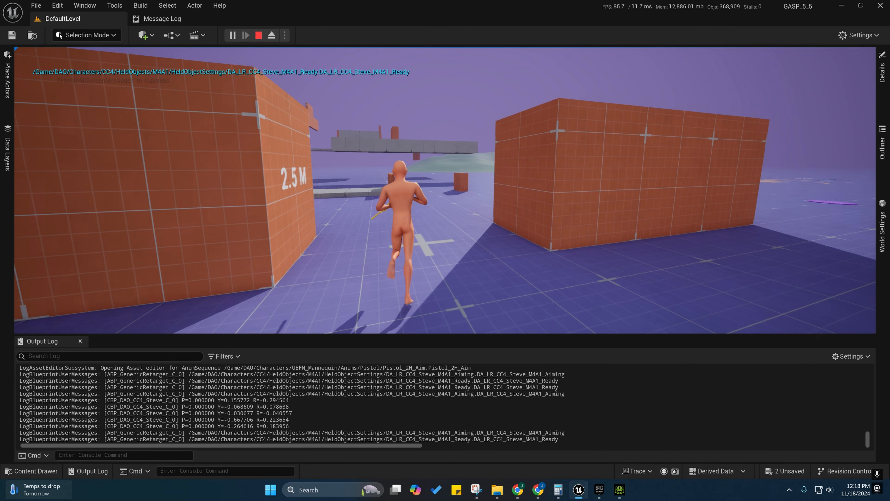
pyautogui.press('w')
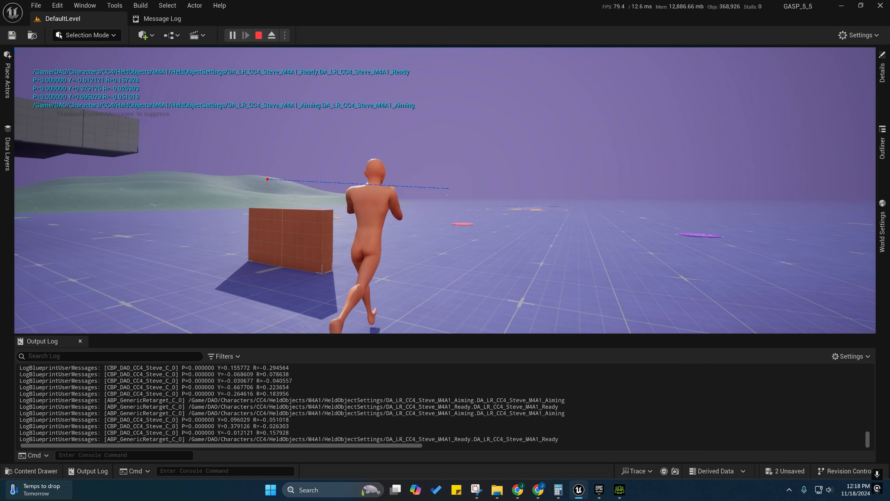
pyautogui.press('w')
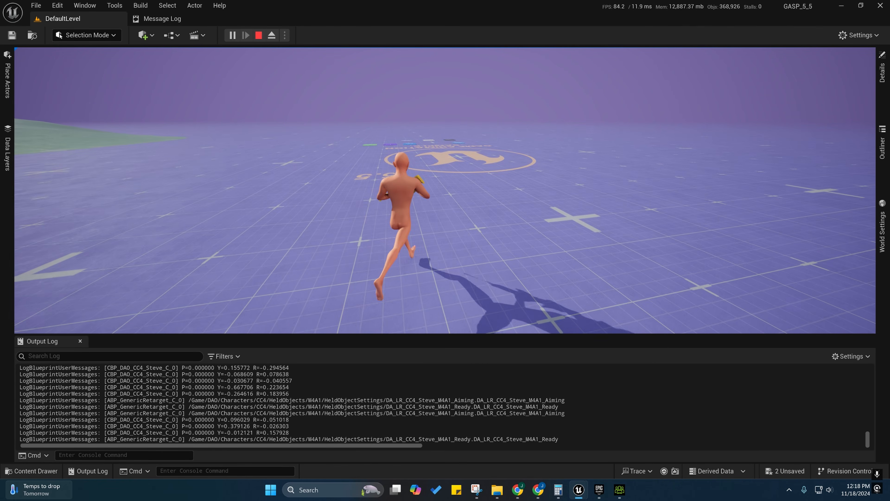
pyautogui.press('w')
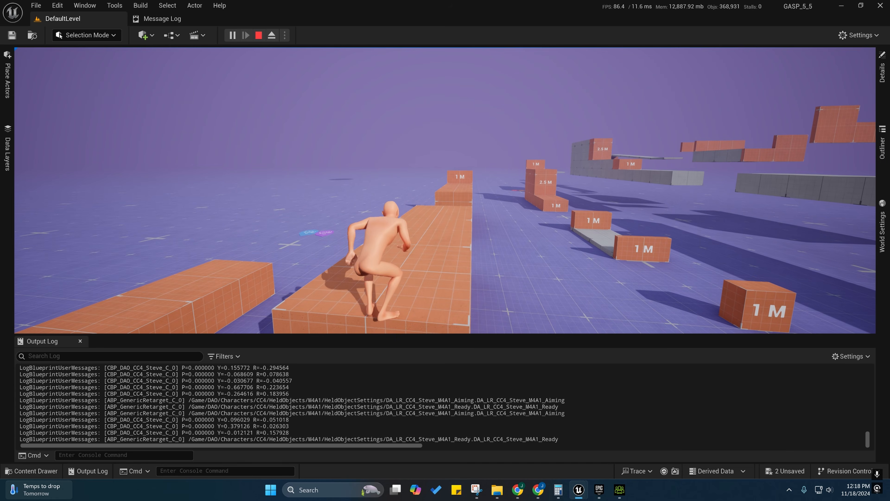
pyautogui.press('w')
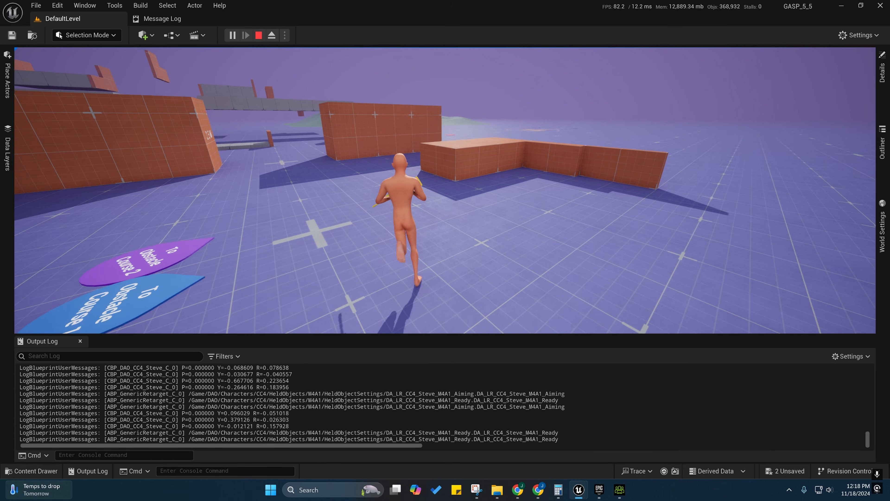
# Switch Steve to the M9 pistol, test its ready pose while running and jumping, and end the play session.
pyautogui.press('2')
pyautogui.press('space')
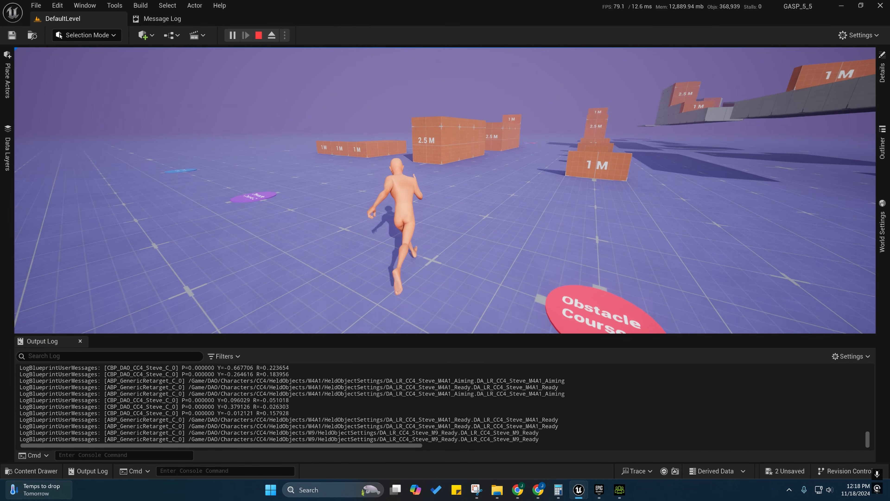
pyautogui.press('space')
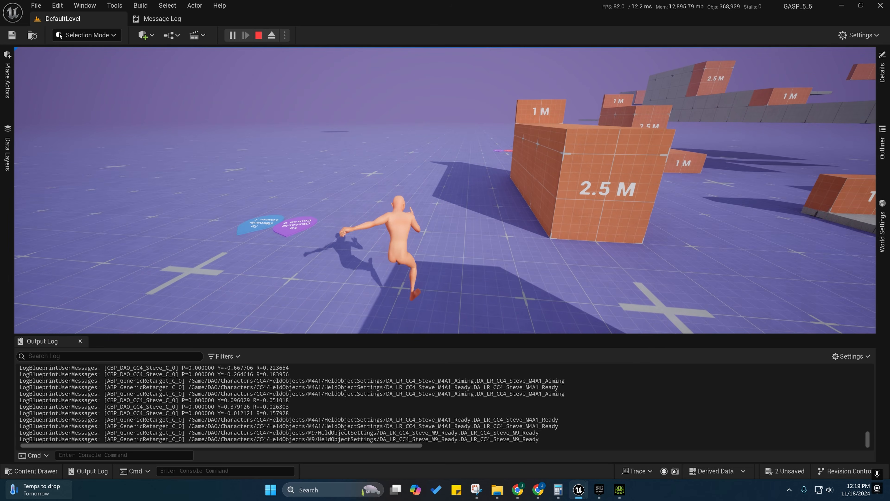
pyautogui.press('Escape')
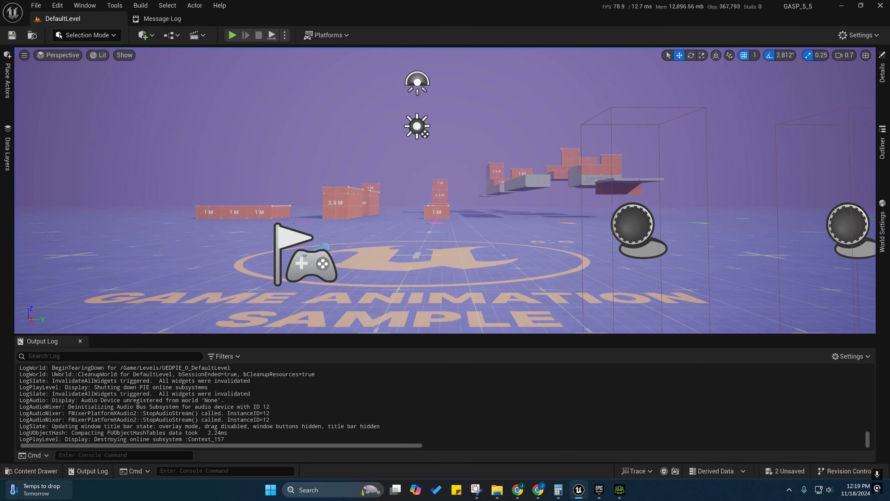
# Trace the Linked Layer Settings from the Pistol anim layer and its Default child to the Moving Ready overlay, DA_OL_Pistol_Running_Ready.
pyautogui.click(50, 472)
pyautogui.doubleClick(266, 335)
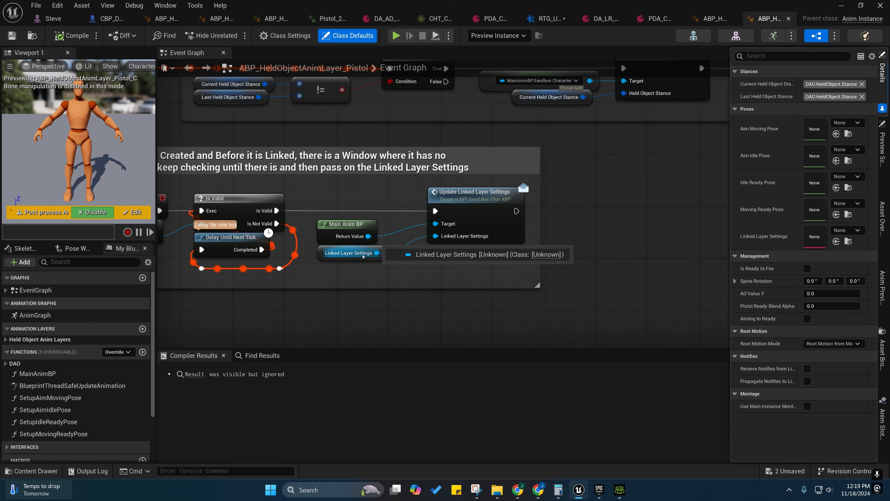
pyautogui.click(34, 470)
pyautogui.doubleClick(344, 368)
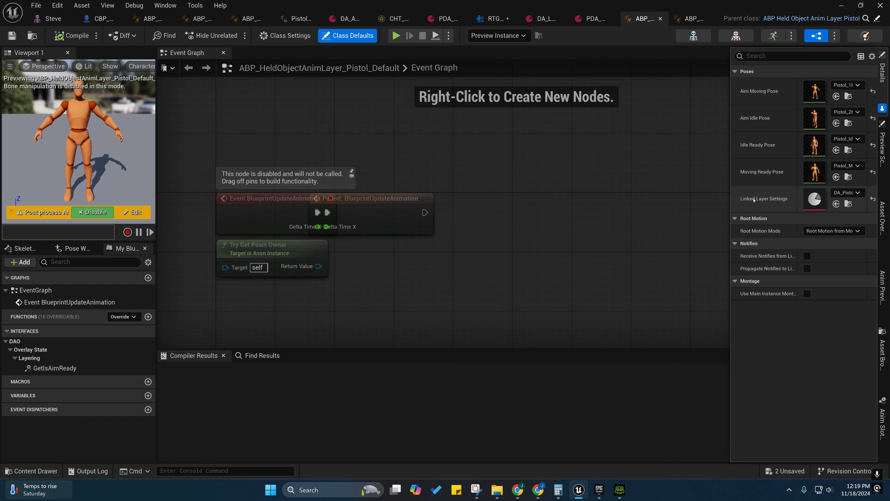
pyautogui.doubleClick(815, 198)
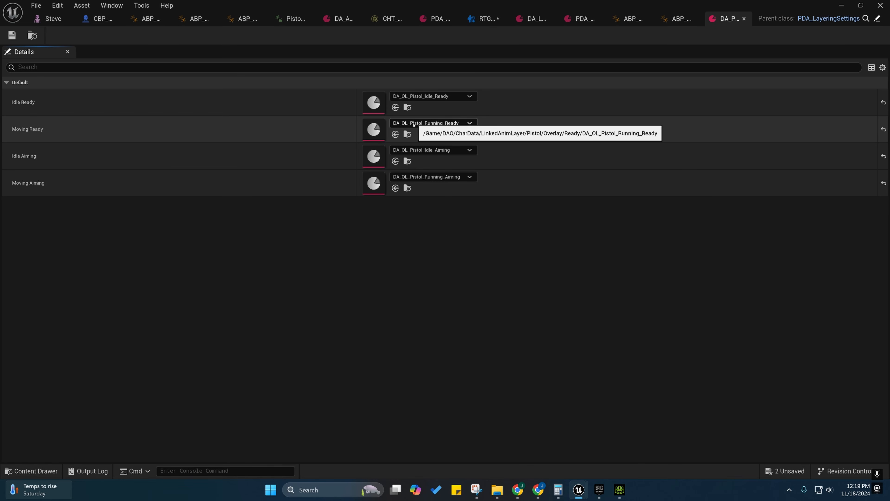
pyautogui.doubleClick(381, 127)
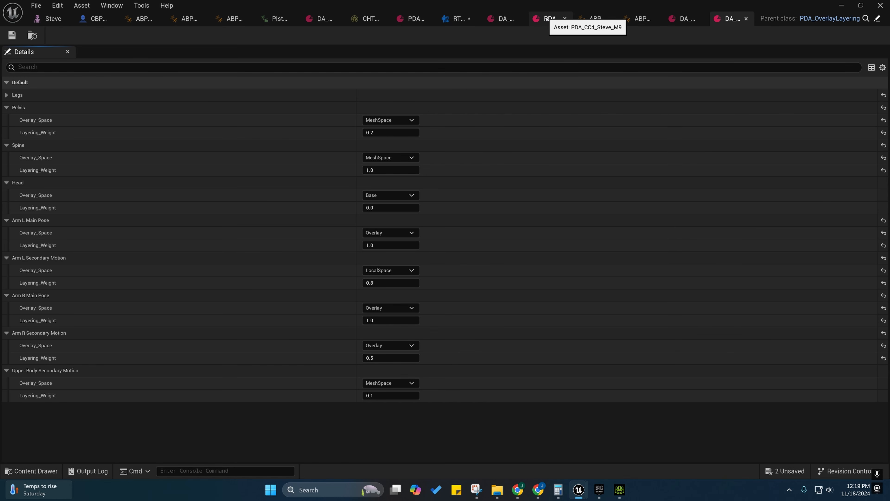
# Open the Moving Ready overlay, DA_OL_Rifle_Running_Ready, through the Linked Layer Settings of ABP_HeldObjectAnimLayer_Rifle_Default for comparison.
pyautogui.click(642, 18)
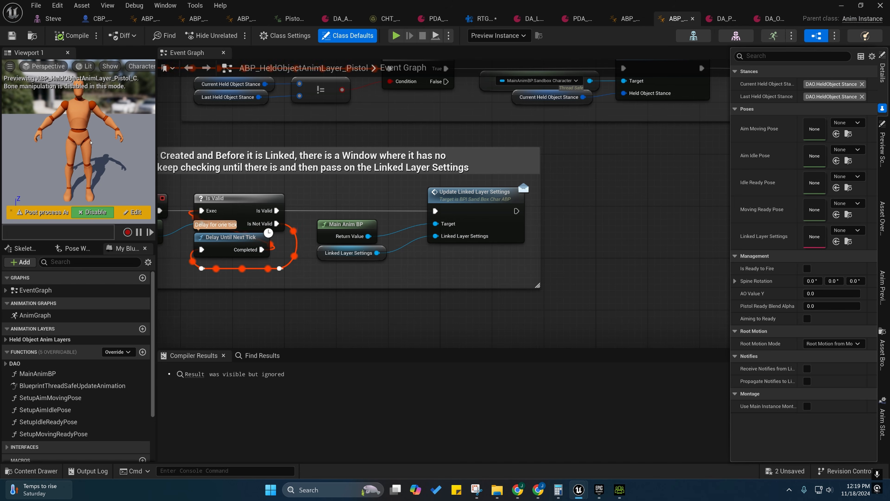
pyautogui.hotkey('ctrl', 'b')
pyautogui.click(54, 426)
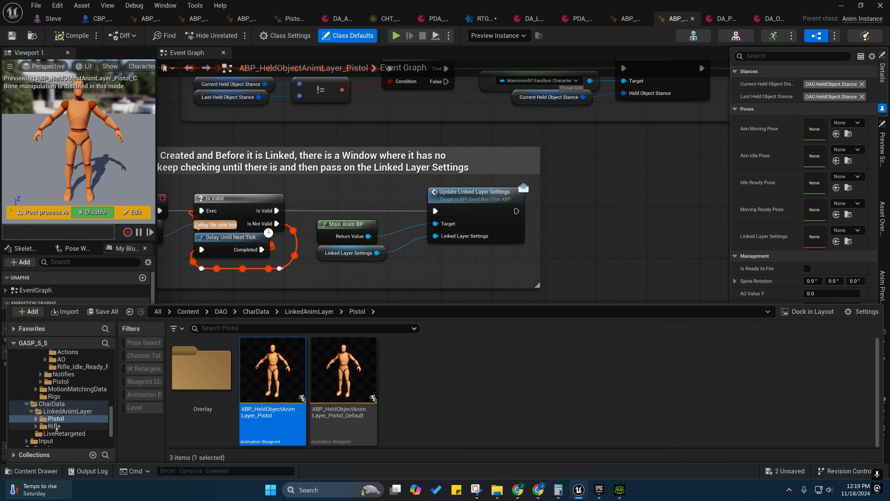
pyautogui.click(334, 369)
pyautogui.doubleClick(334, 369)
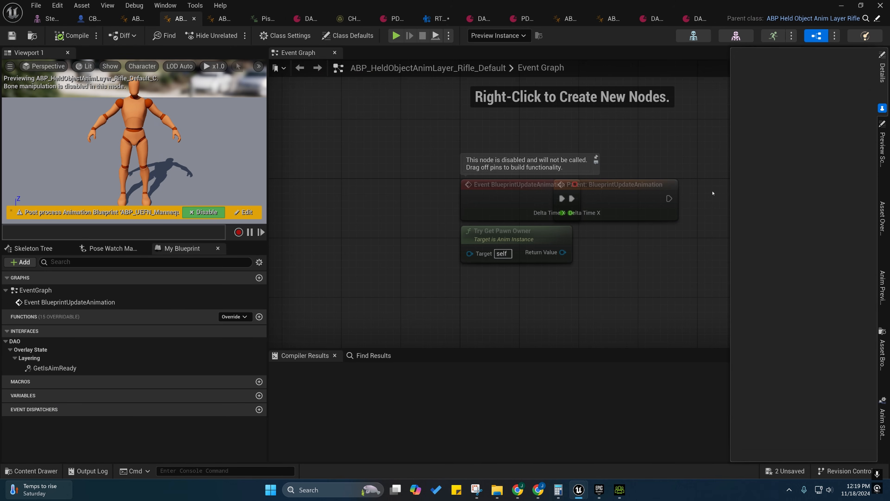
pyautogui.click(330, 40)
pyautogui.doubleClick(814, 172)
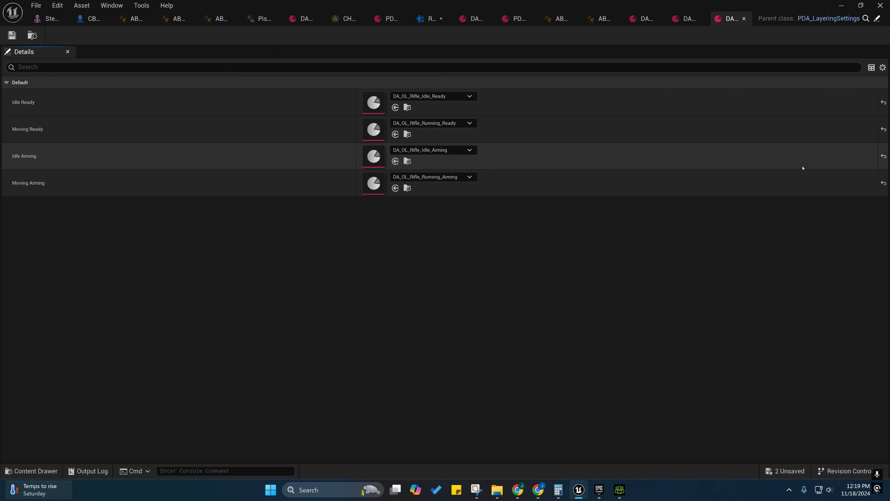
pyautogui.doubleClick(374, 129)
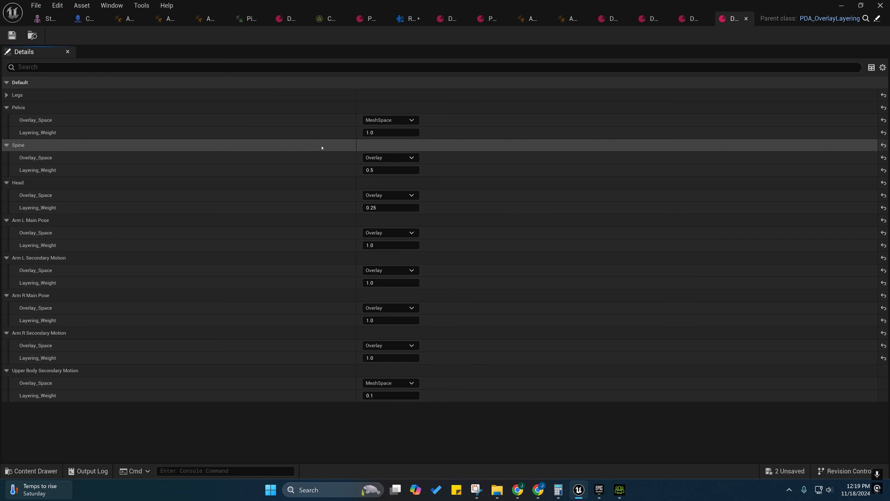
# Set the Spine in DA_OL_Pistol_Running_Ready to Overlay space with a layering weight of 0.5, and play-test the M9 pistol.
pyautogui.moveTo(676, 21); pyautogui.dragTo(652, 21)
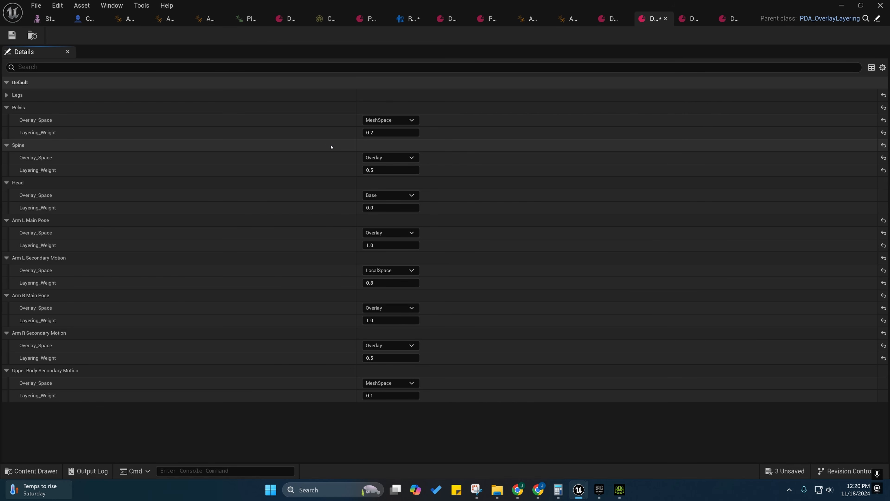
pyautogui.click(840, 5)
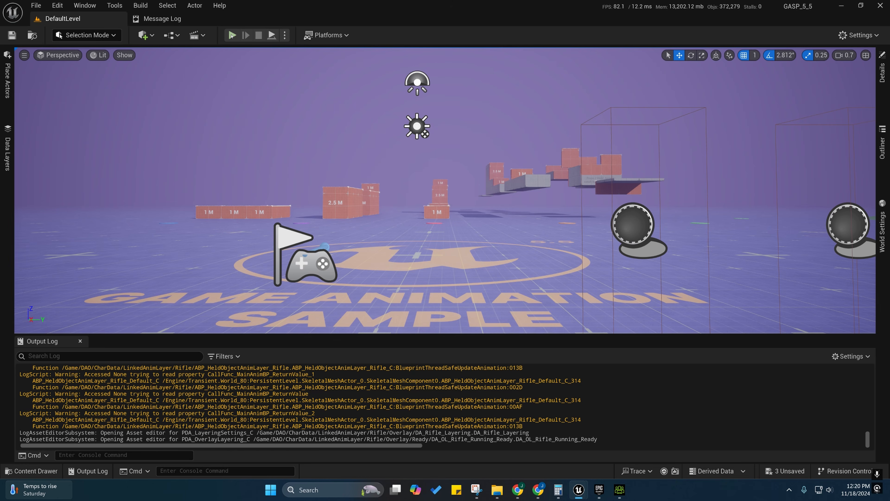
pyautogui.hotkey('alt', 'p')
pyautogui.press('w')
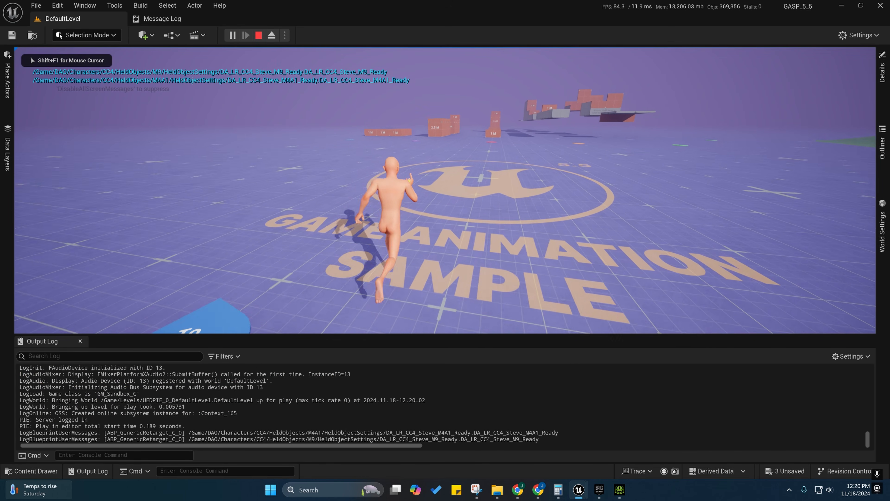
pyautogui.rightClick(445, 191)
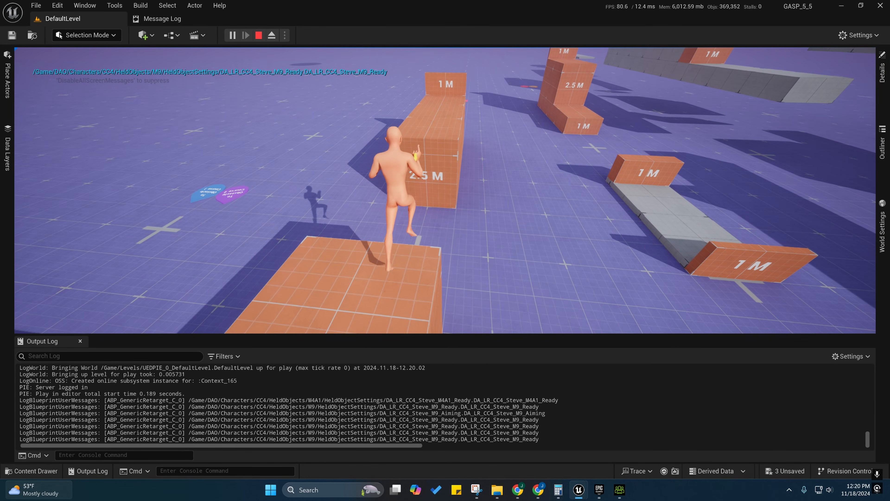
pyautogui.press('space')
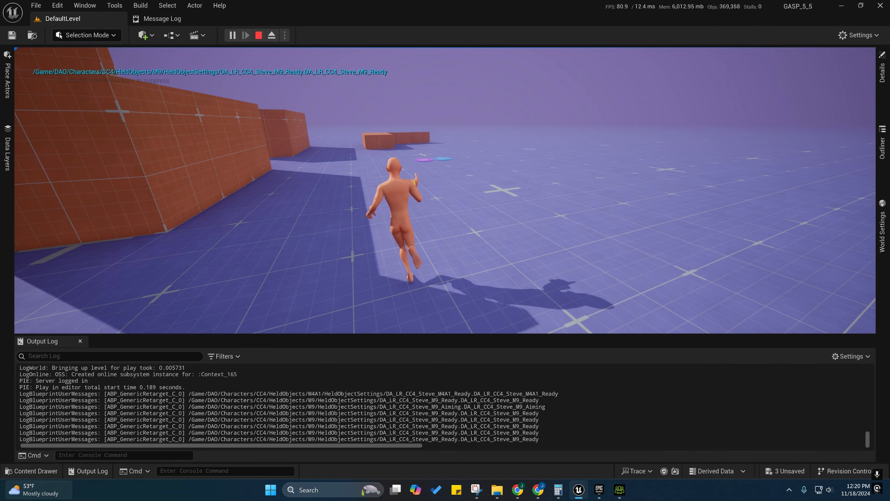
pyautogui.press('Escape')
# Recheck the layering values in DA_OL_Pistol_Running_Ready and return to the DefaultLevel overview.
pyautogui.moveTo(579, 489)
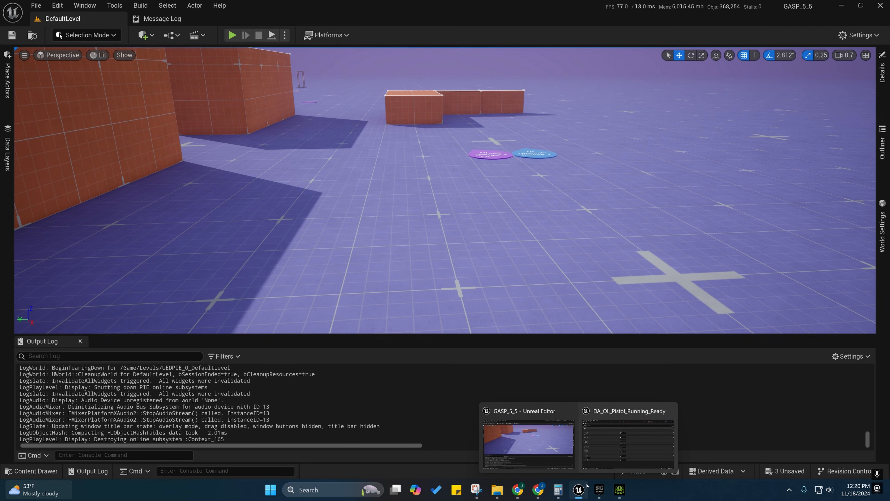
pyautogui.click(627, 440)
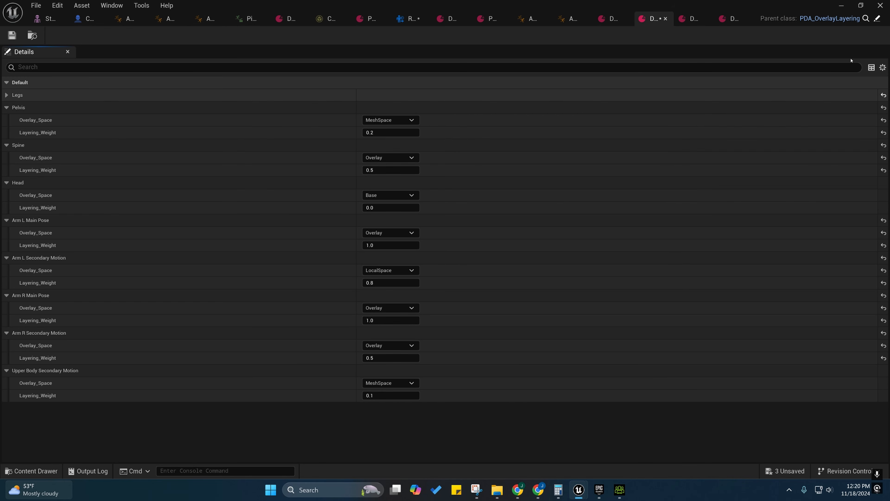
pyautogui.click(842, 6)
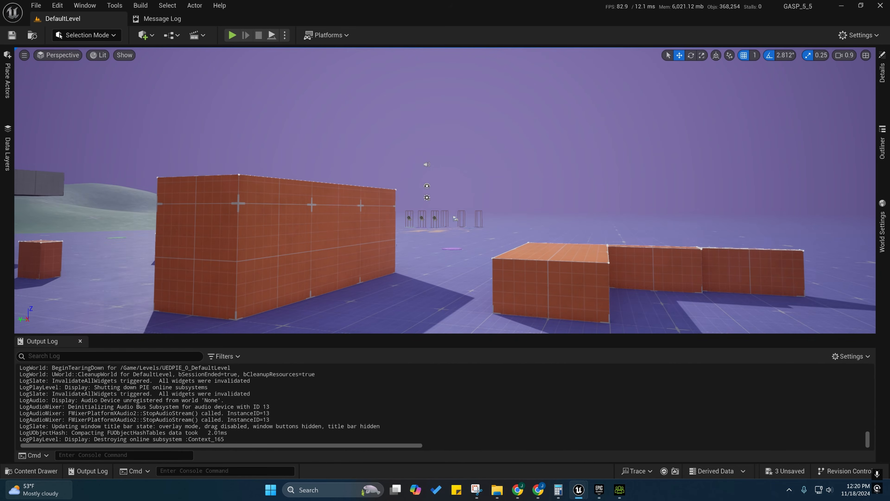
pyautogui.press('s')
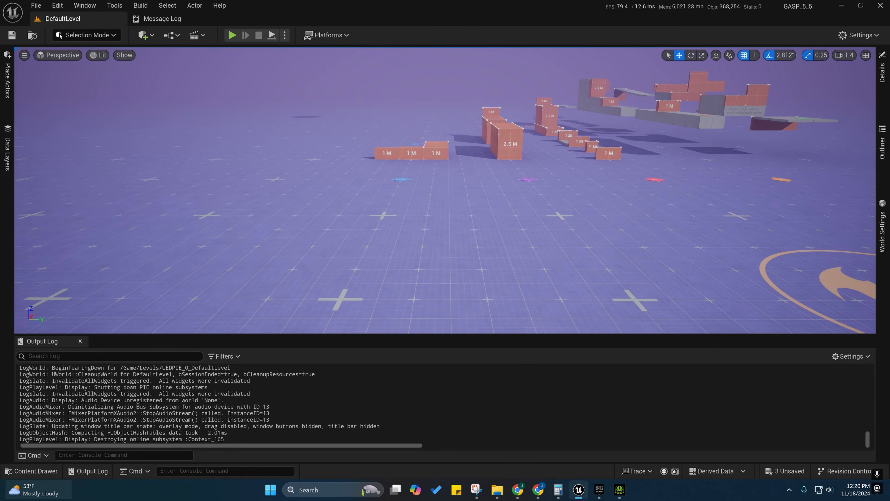
pyautogui.press('s')
pyautogui.press('d')
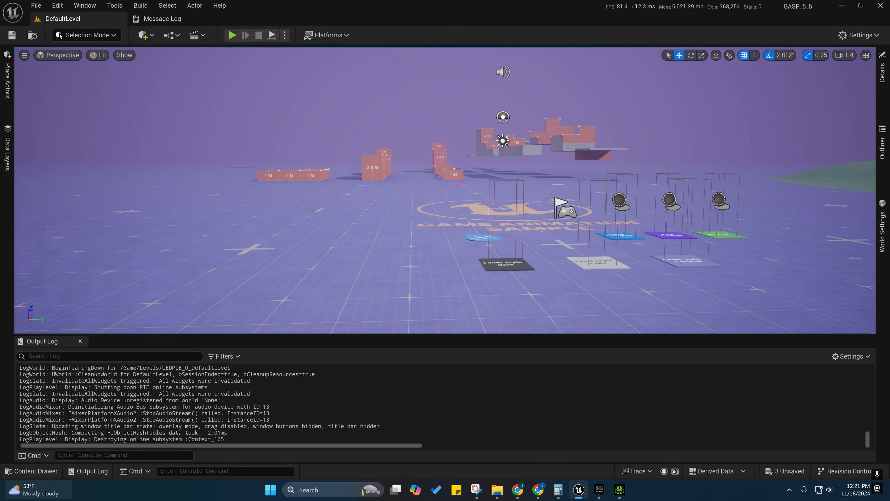